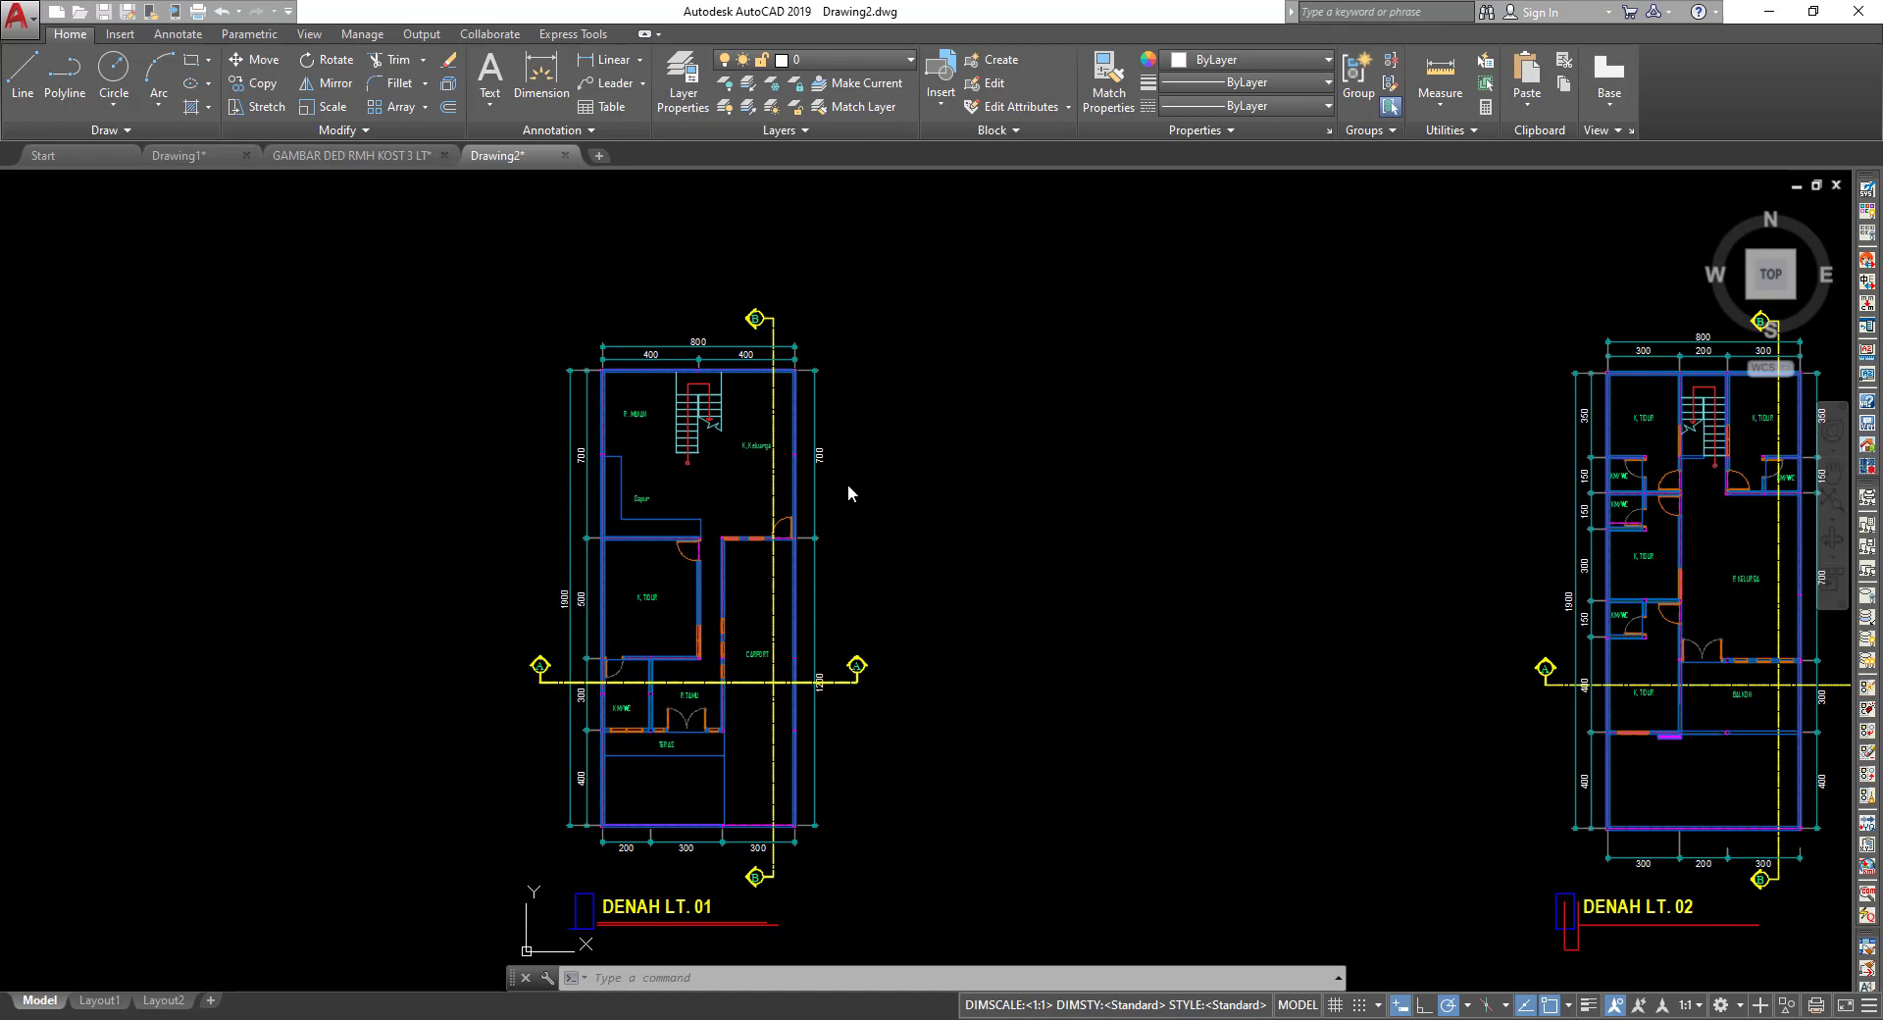
# Pan and zoom across the DENAH LT. 01–03 floor plans to find empty canvas left of the plan.
pyautogui.moveTo(900, 522); pyautogui.dragTo(374, 546, button='middle')
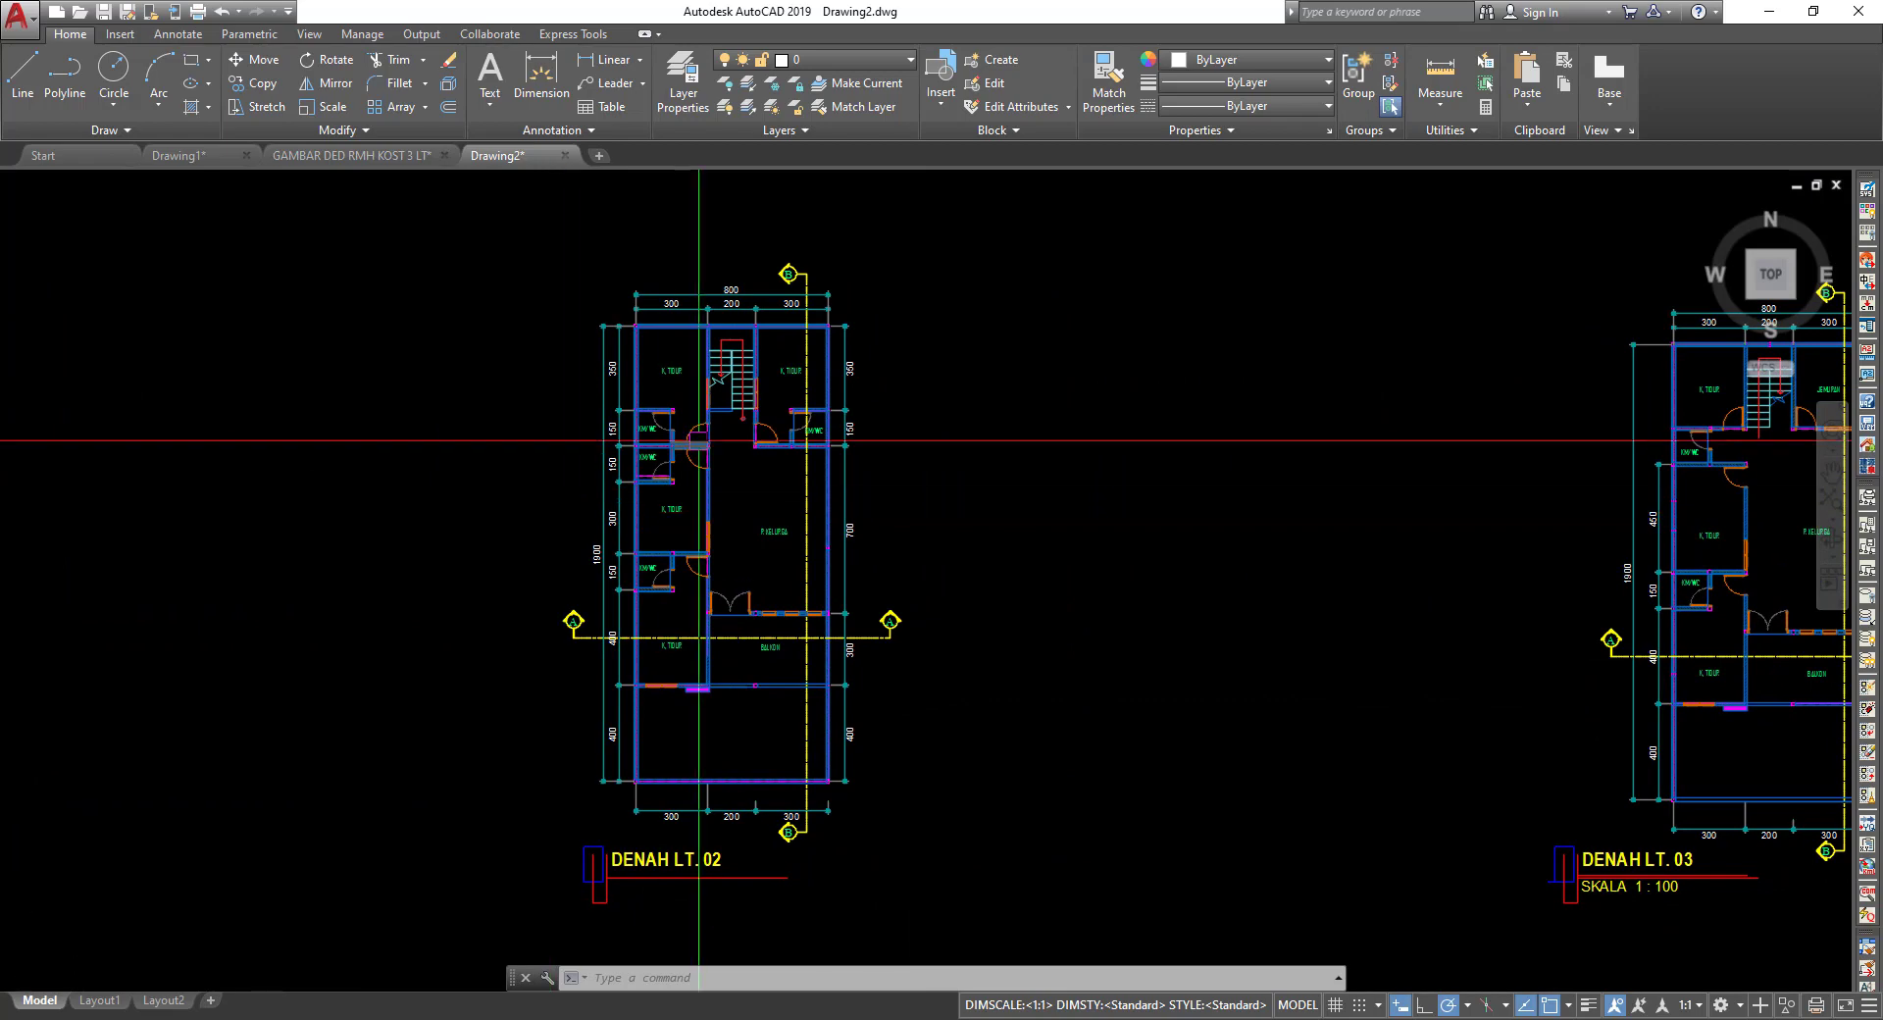
pyautogui.scroll(8, 701, 436)
pyautogui.moveTo(827, 406); pyautogui.dragTo(582, 558, button='middle')
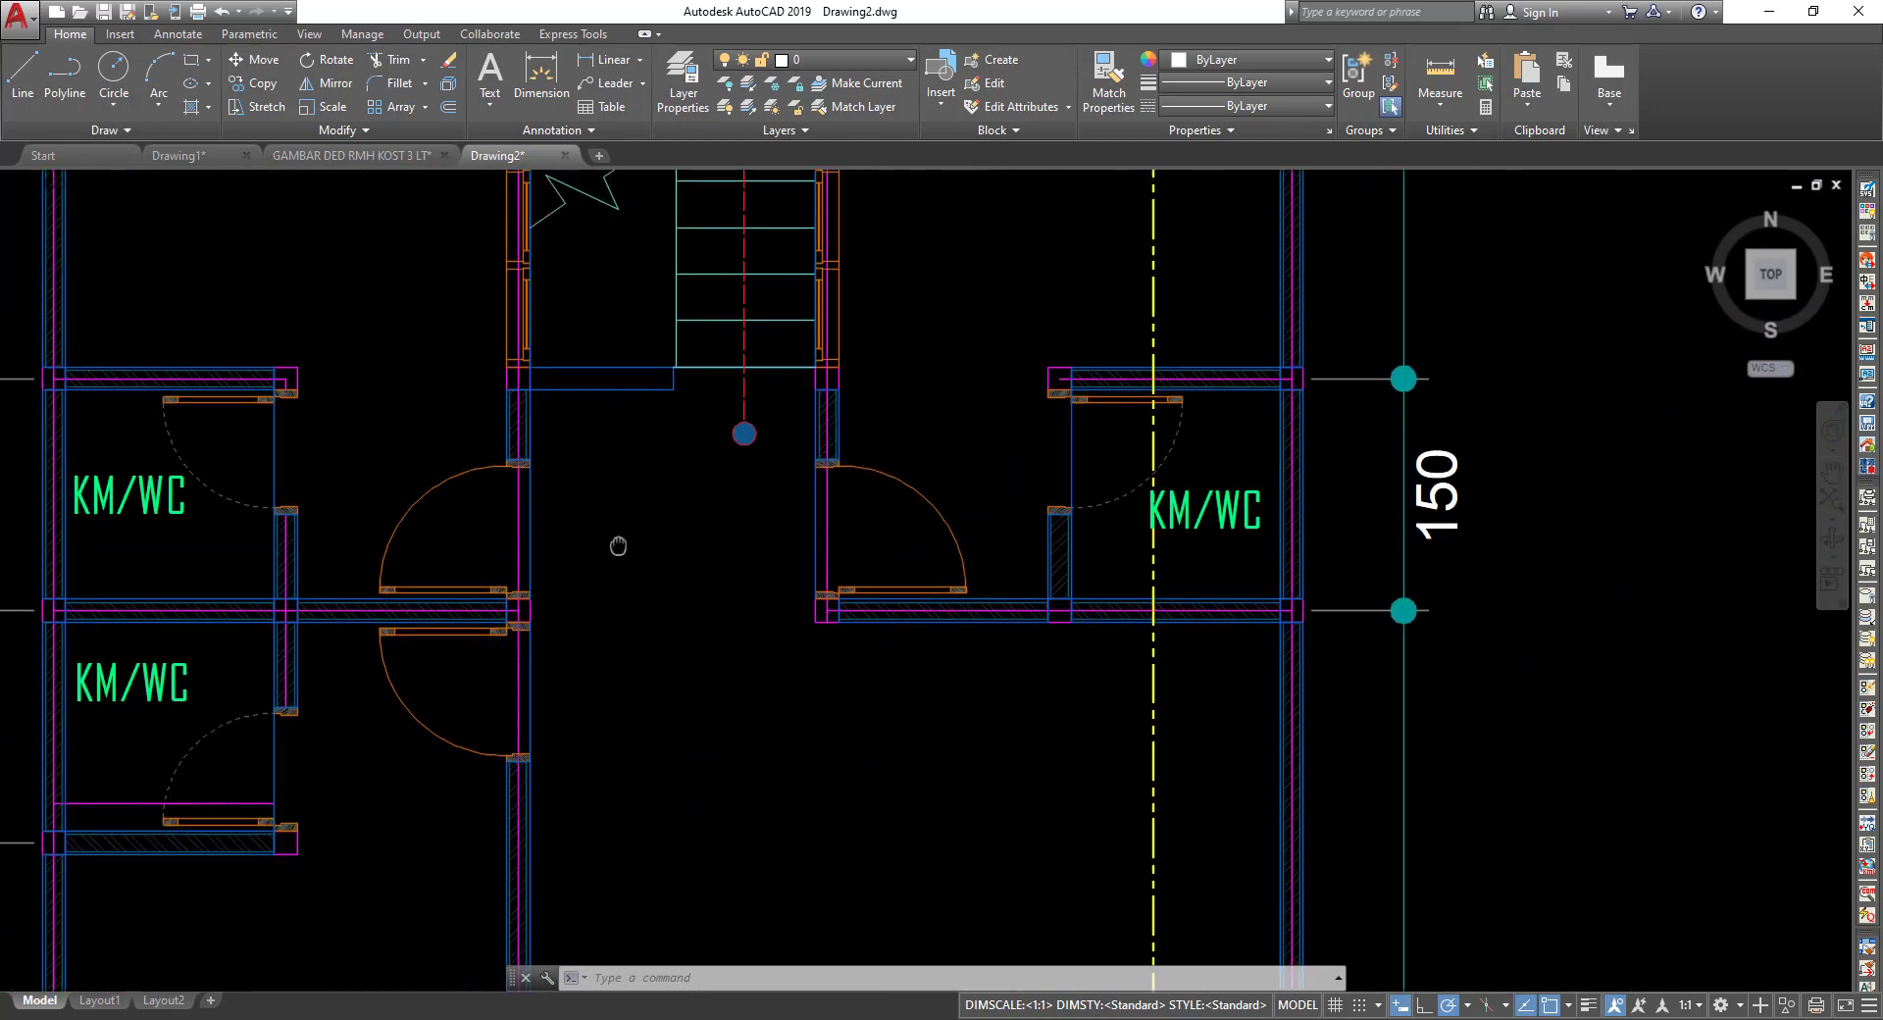
pyautogui.scroll(-4, 843, 407)
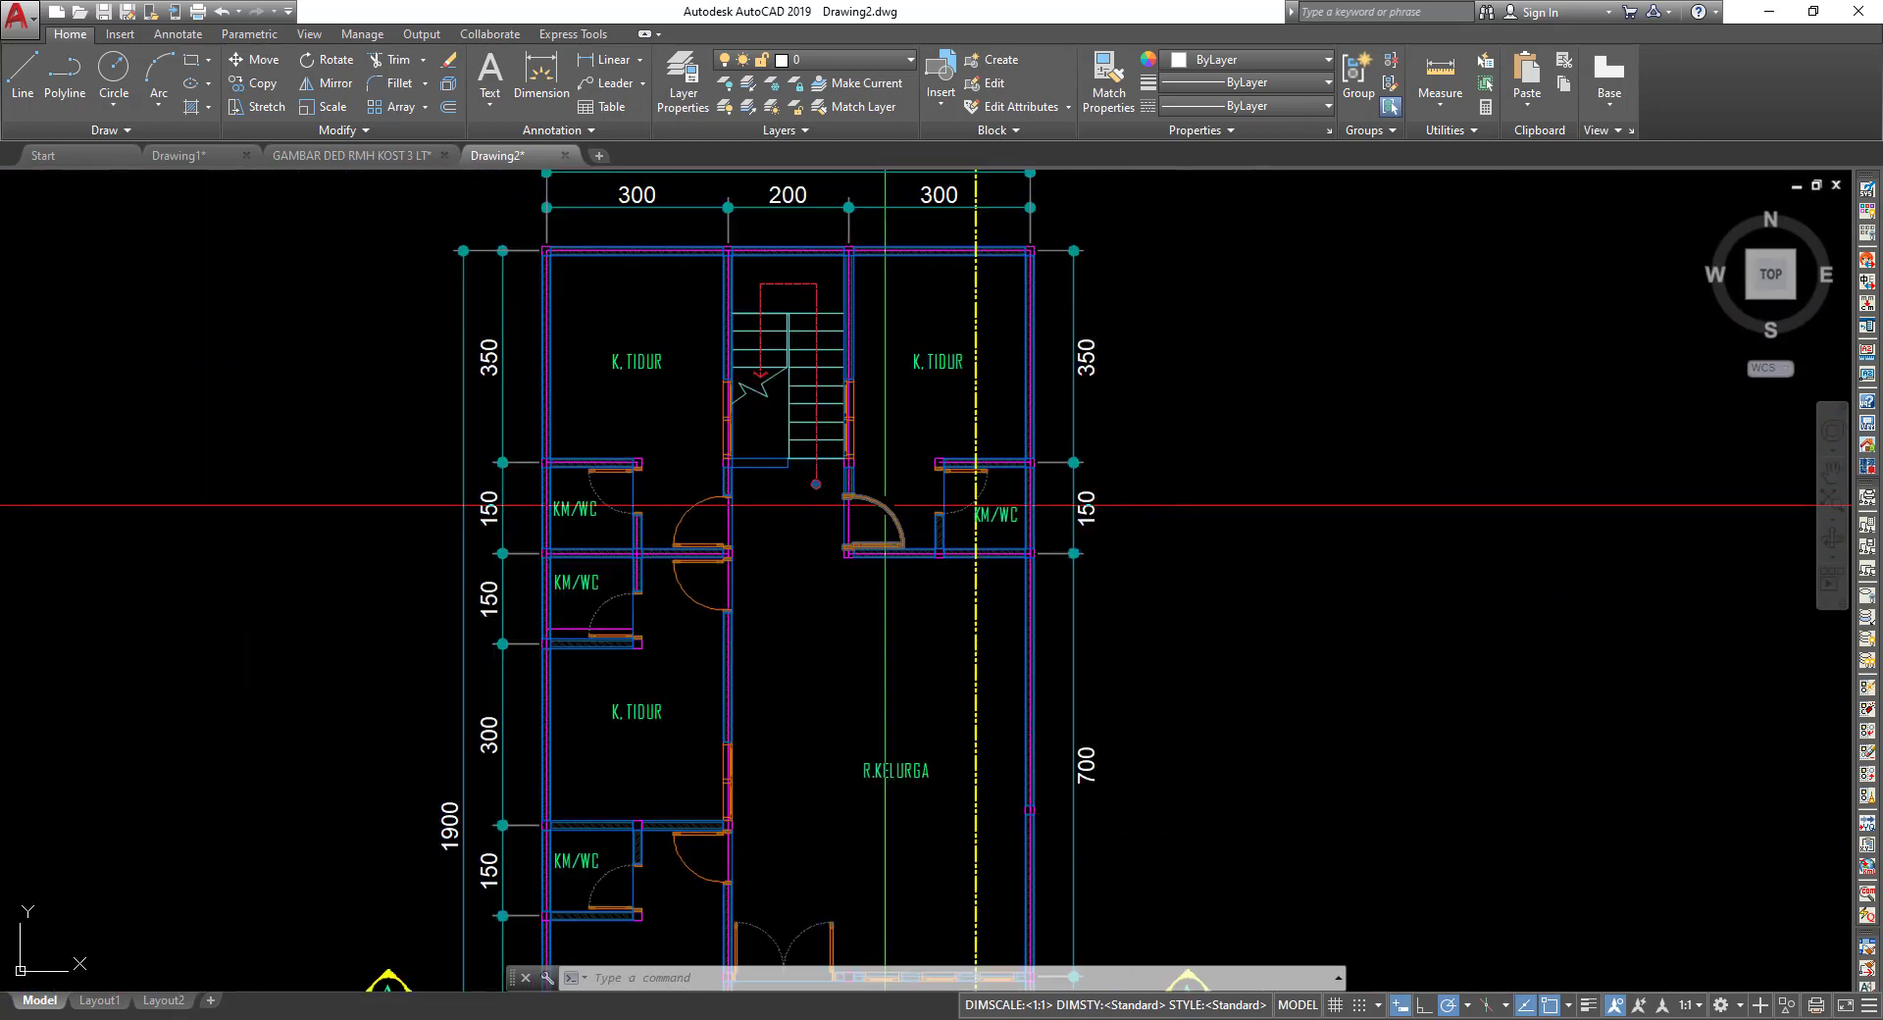
pyautogui.scroll(-4, 829, 617)
pyautogui.scroll(-3, 474, 588)
pyautogui.scroll(3, 368, 579)
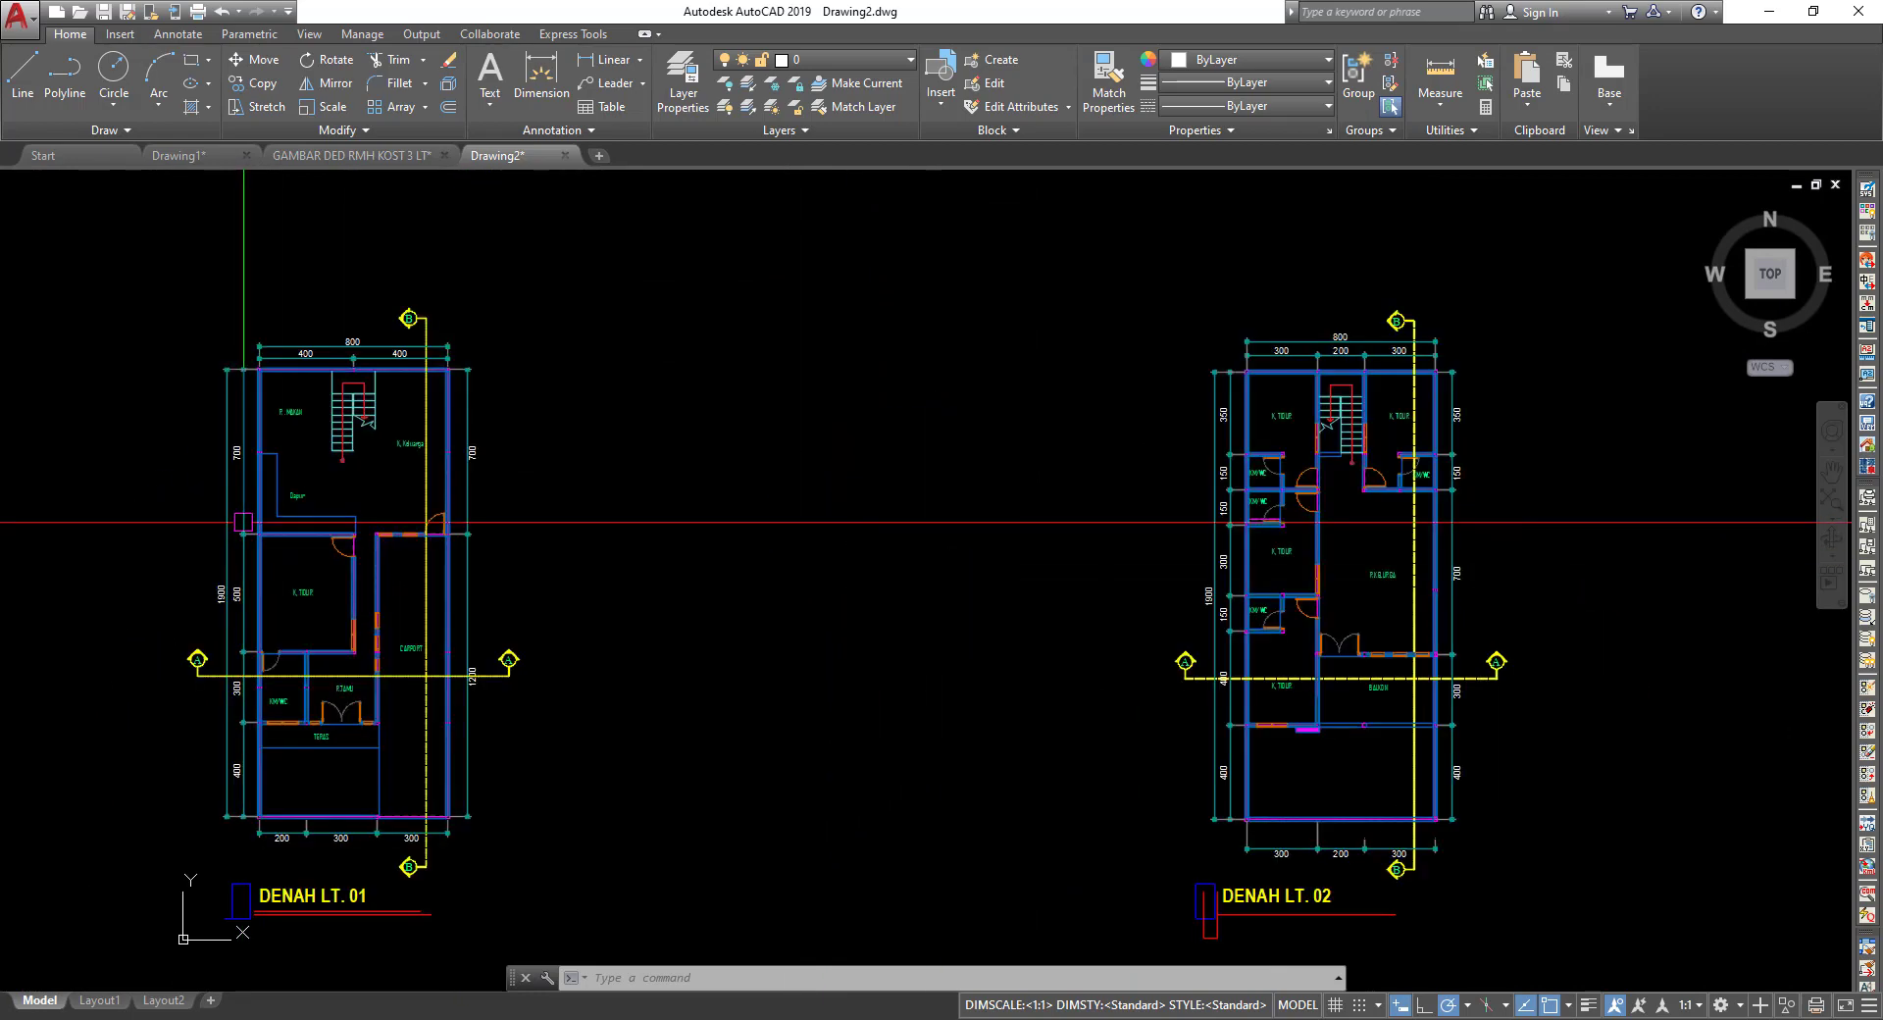
pyautogui.scroll(5, 368, 579)
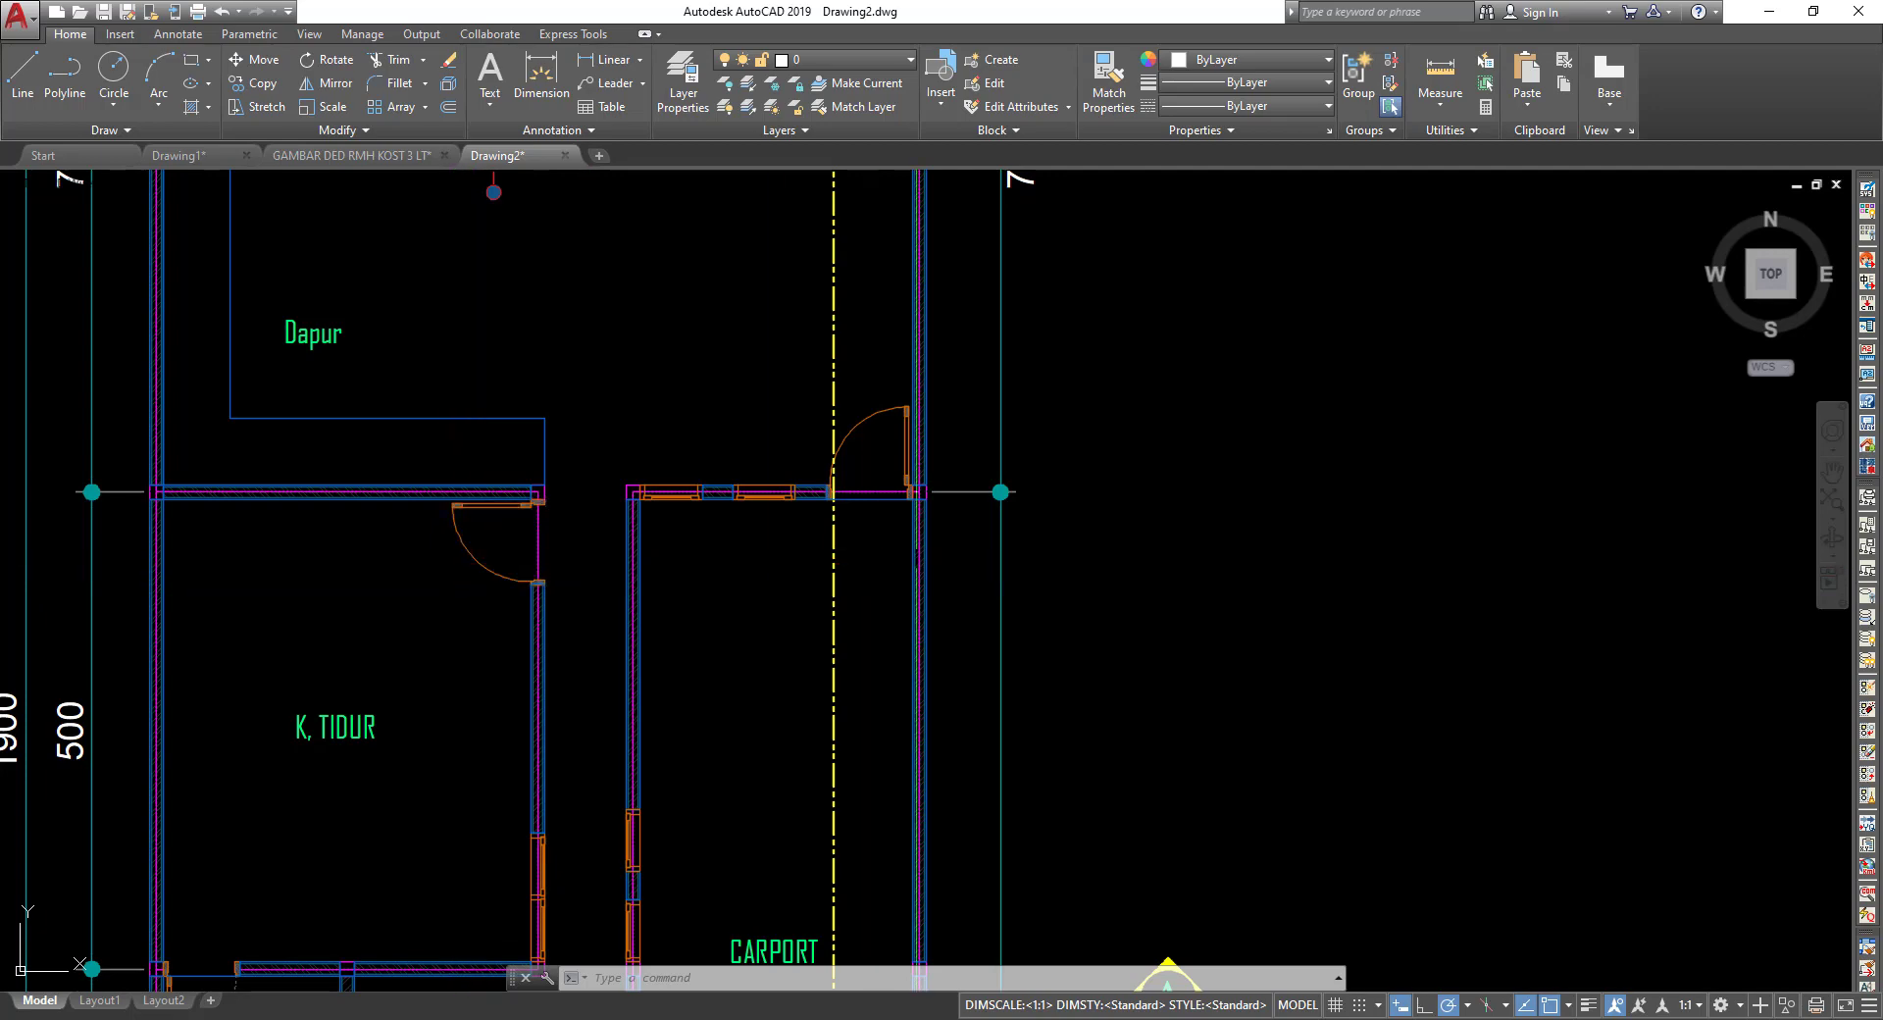
pyautogui.scroll(-2, 1073, 521)
pyautogui.scroll(-2, 1232, 574)
pyautogui.moveTo(1231, 573); pyautogui.dragTo(383, 475, button='middle')
pyautogui.moveTo(599, 501); pyautogui.dragTo(357, 402, button='middle')
pyautogui.scroll(-2, 549, 420)
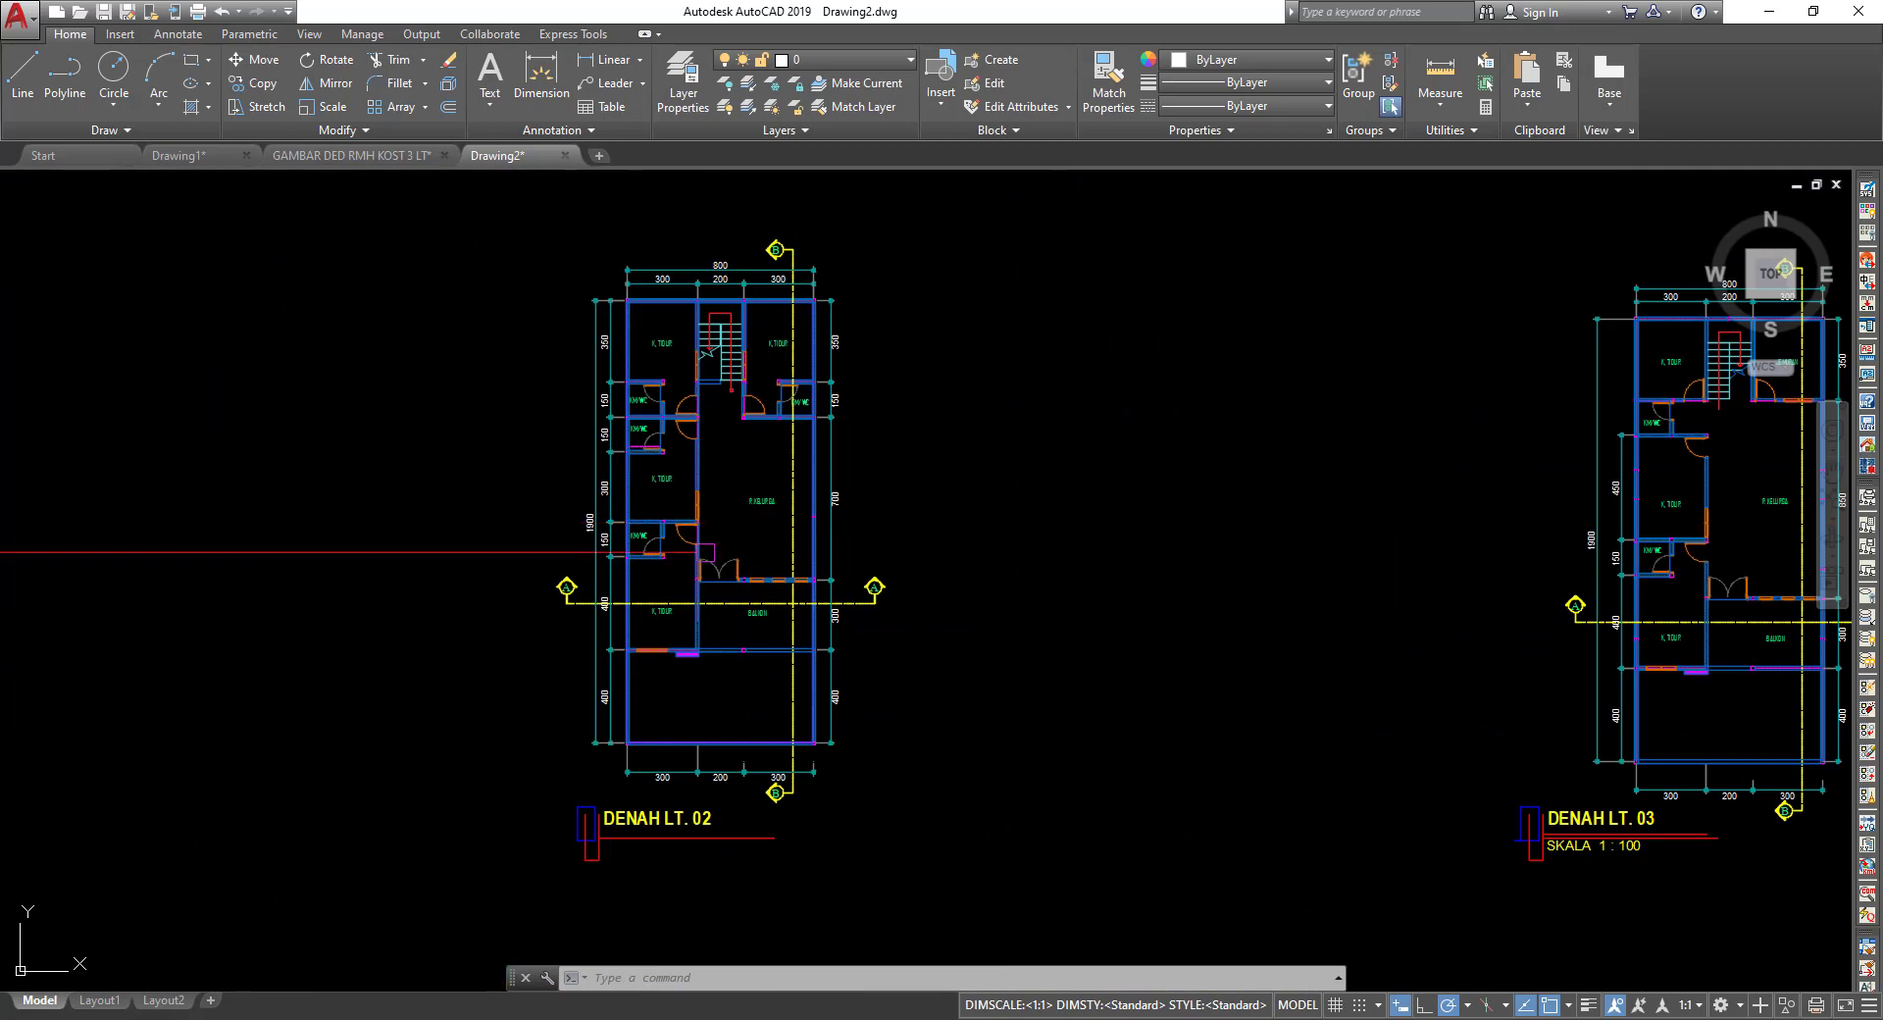
pyautogui.moveTo(549, 420)
pyautogui.mouseDown(button='middle')
pyautogui.moveTo(815, 617)
pyautogui.moveTo(1030, 702)
pyautogui.mouseUp(button='middle')
pyautogui.moveTo(471, 686); pyautogui.dragTo(1010, 686, button='middle')
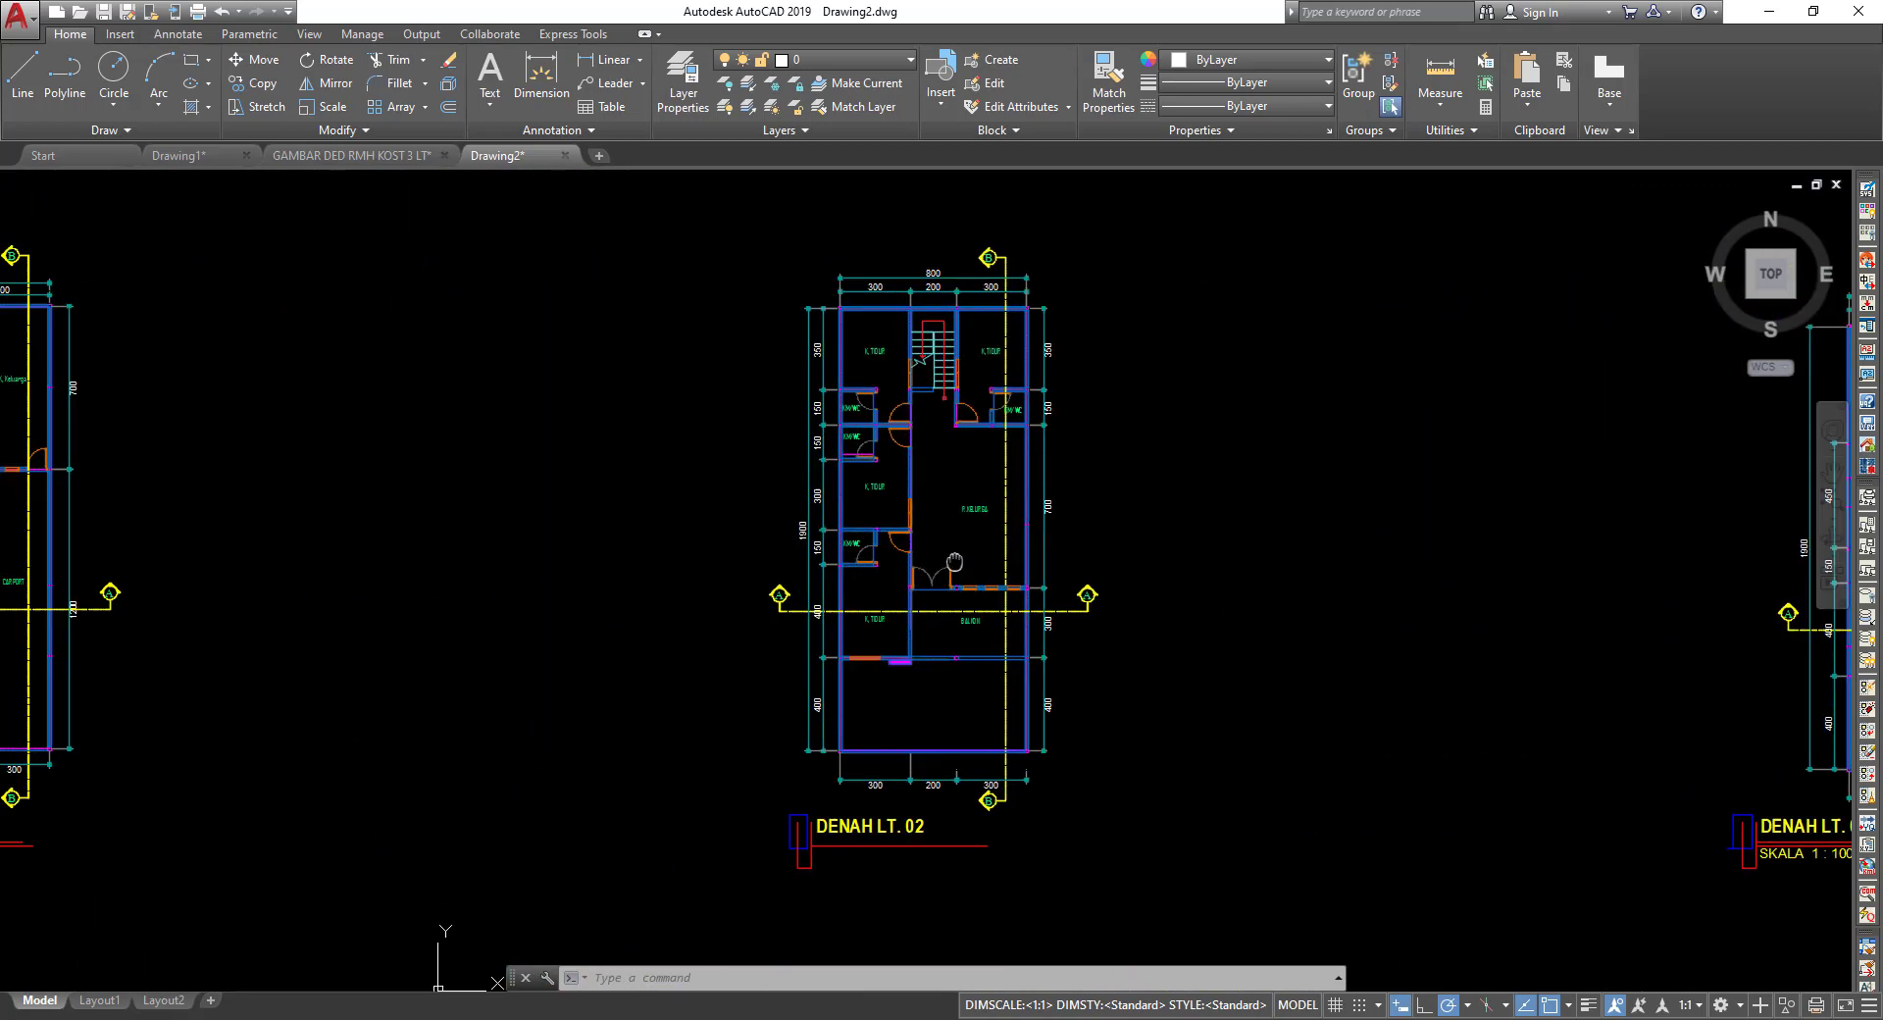
pyautogui.scroll(-1, 356, 529)
pyautogui.moveTo(356, 530); pyautogui.dragTo(667, 524, button='middle')
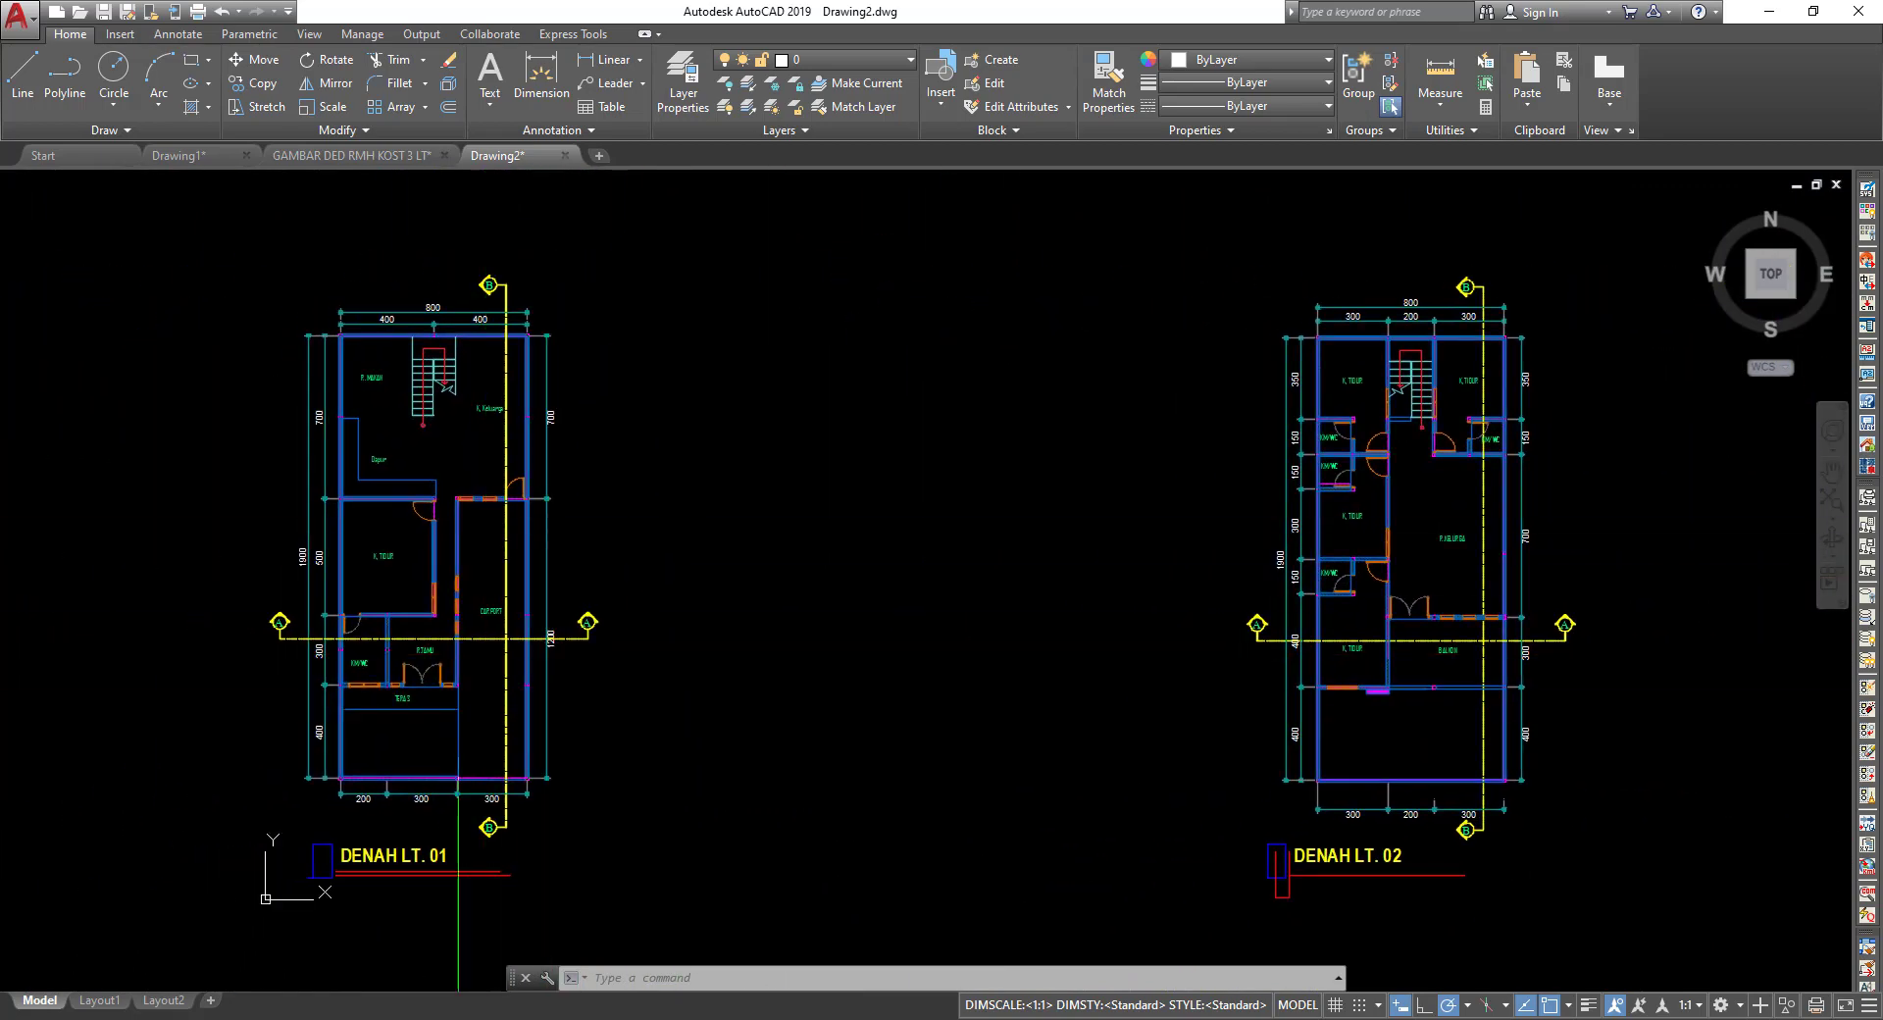
pyautogui.scroll(6, 405, 806)
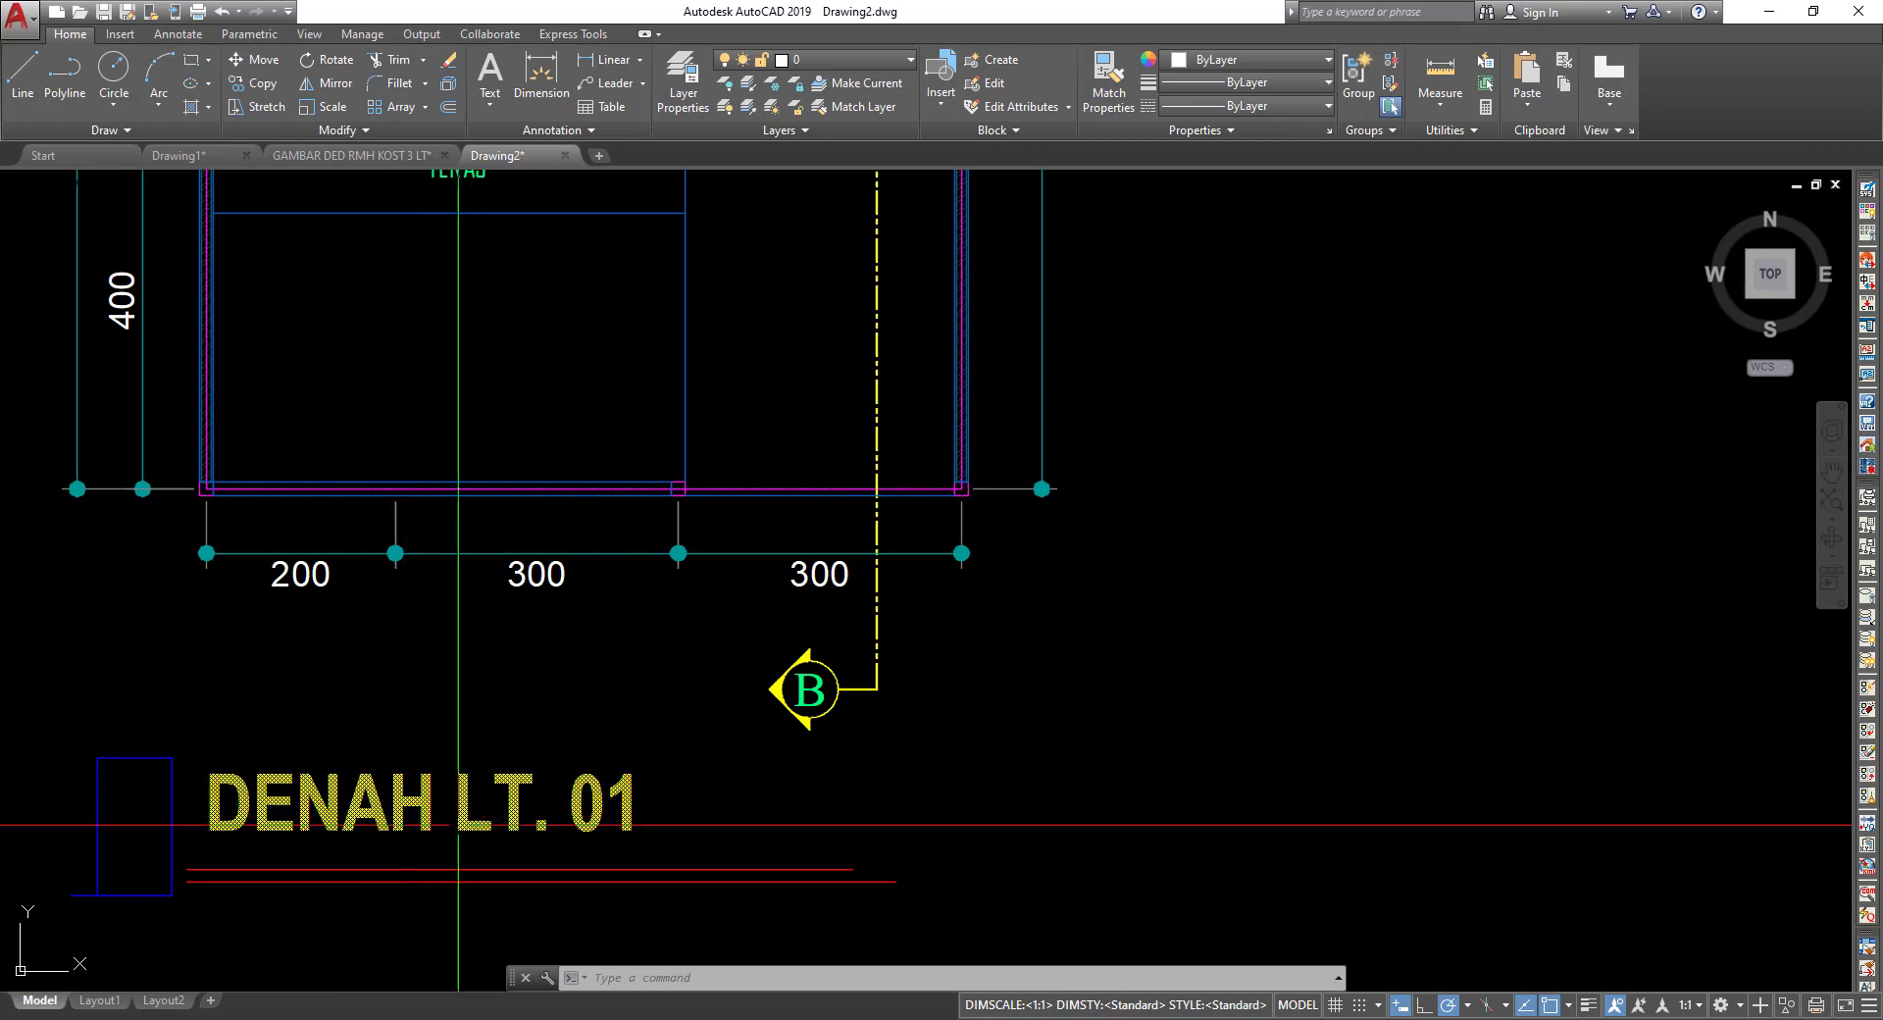
pyautogui.scroll(-4, 351, 805)
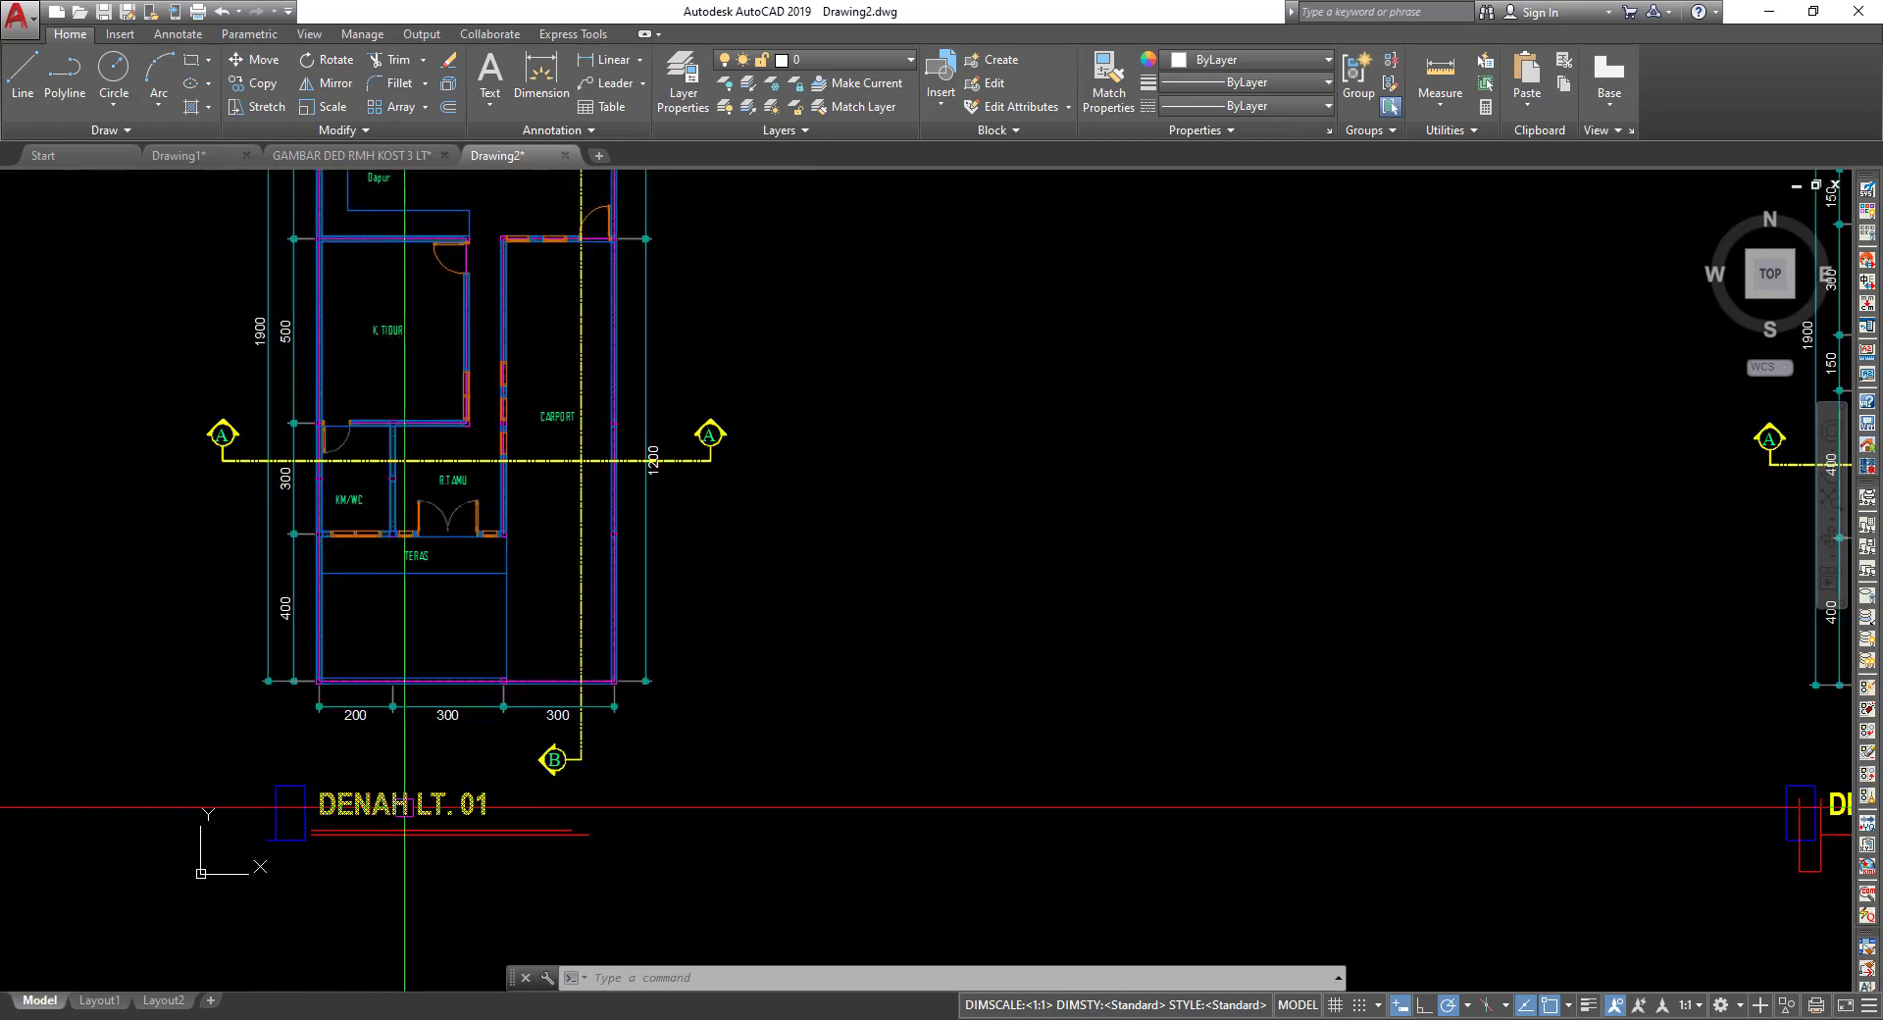
pyautogui.moveTo(405, 806); pyautogui.dragTo(30, 814, button='middle')
pyautogui.scroll(-3, 44, 819)
pyautogui.scroll(2, 713, 820)
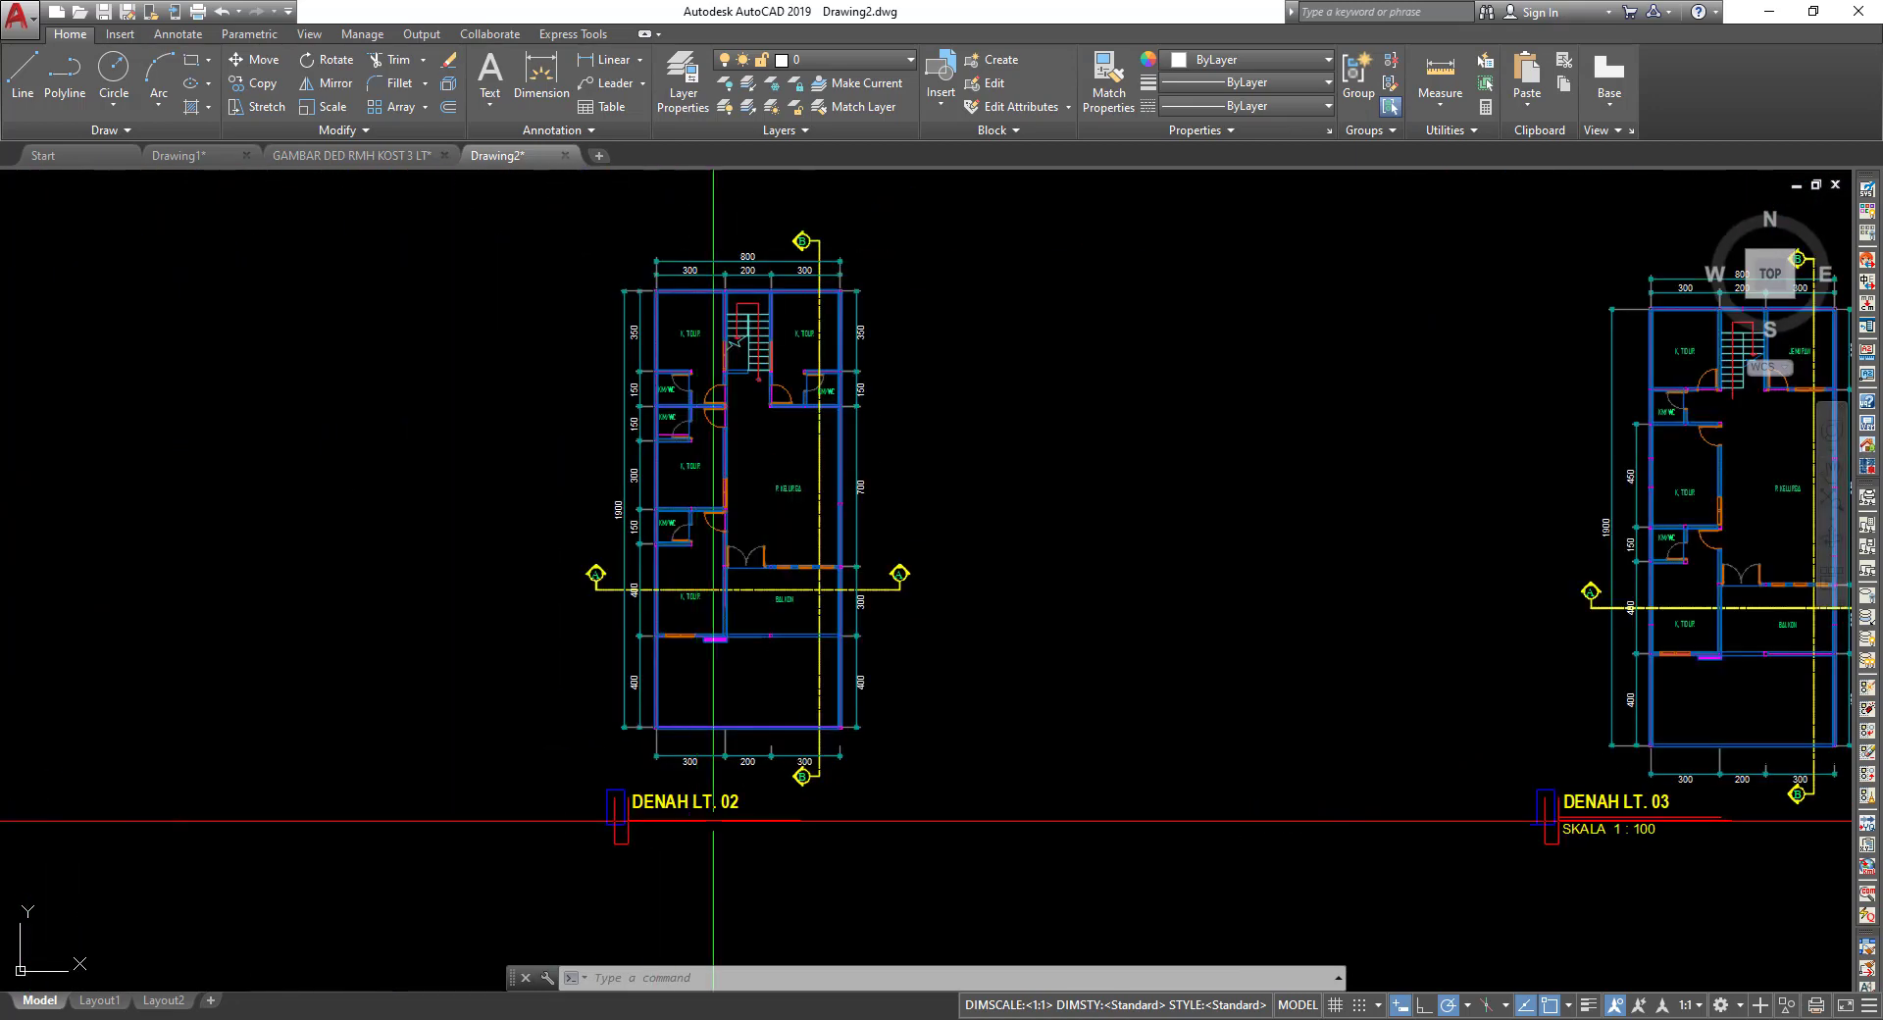
pyautogui.scroll(2, 712, 820)
pyautogui.scroll(1, 784, 795)
pyautogui.scroll(-3, 548, 787)
pyautogui.scroll(2, 1266, 787)
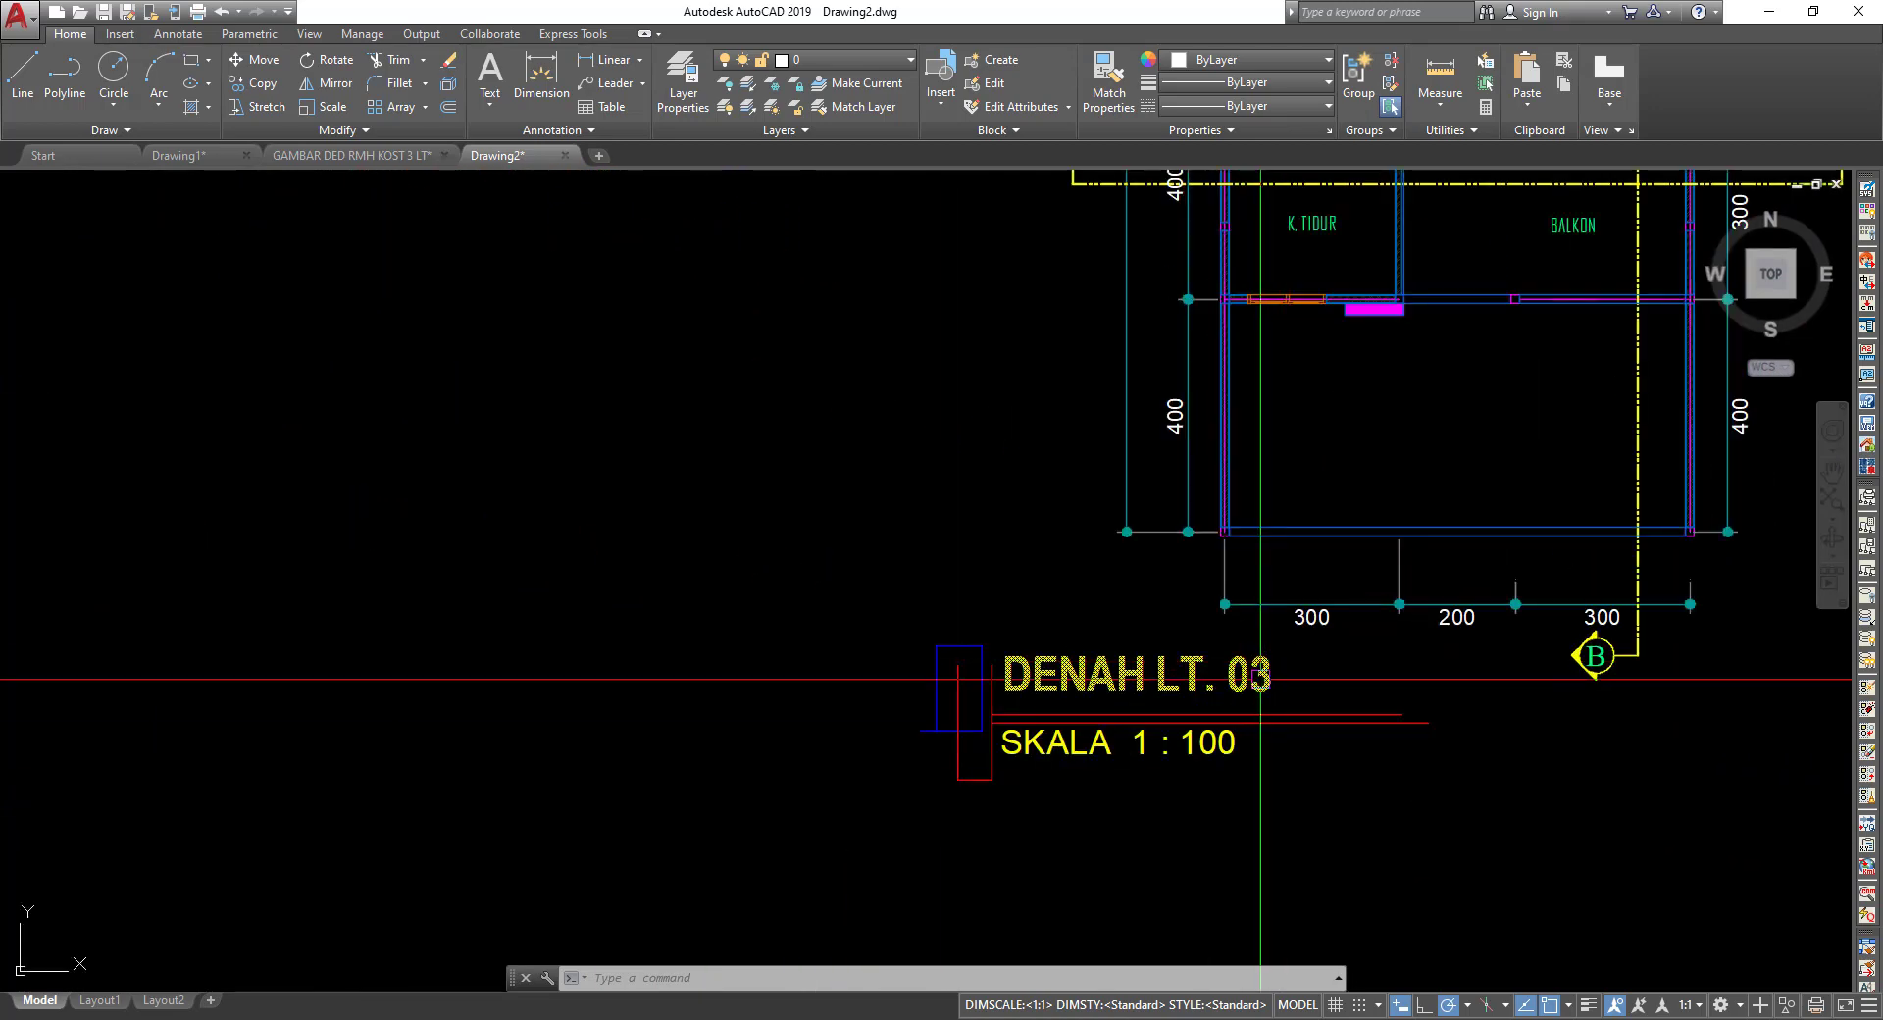
pyautogui.scroll(-4, 564, 542)
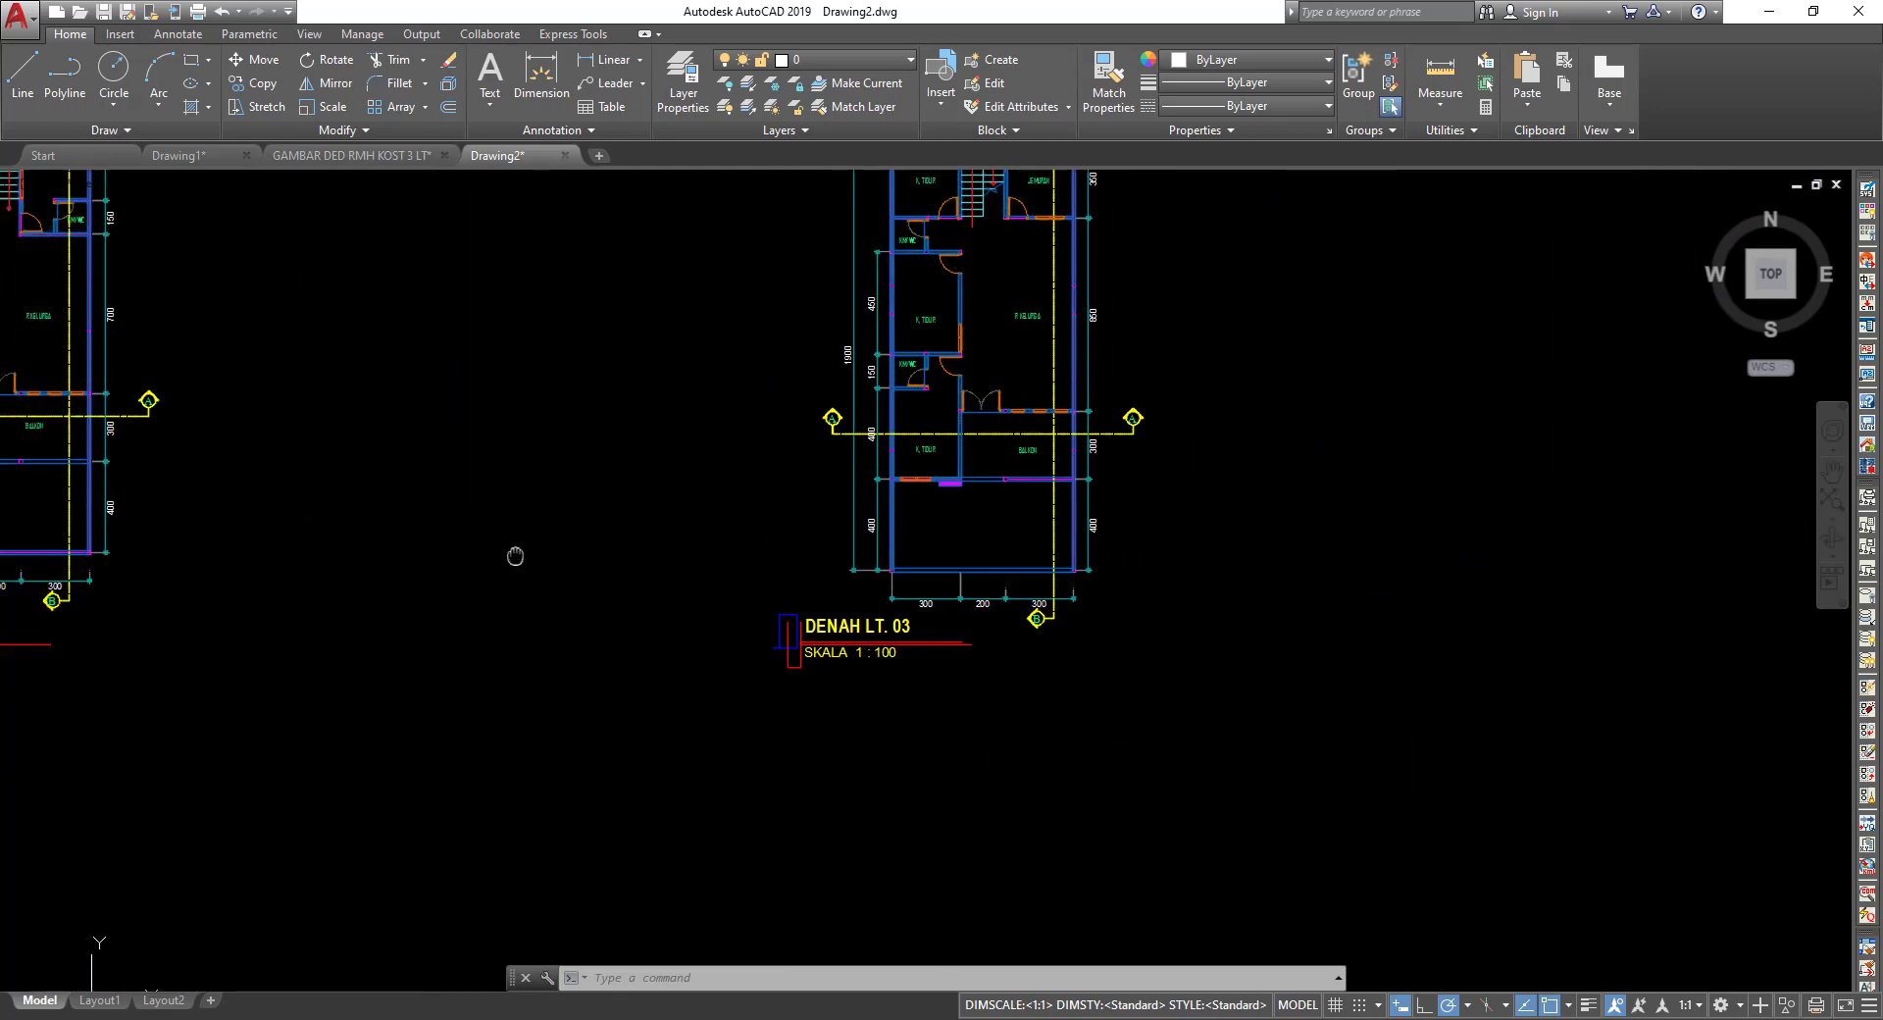
pyautogui.moveTo(508, 549); pyautogui.dragTo(1193, 671, button='middle')
pyautogui.moveTo(392, 589); pyautogui.dragTo(1176, 608, button='middle')
pyautogui.moveTo(718, 563); pyautogui.dragTo(797, 569, button='middle')
pyautogui.scroll(4, 797, 569)
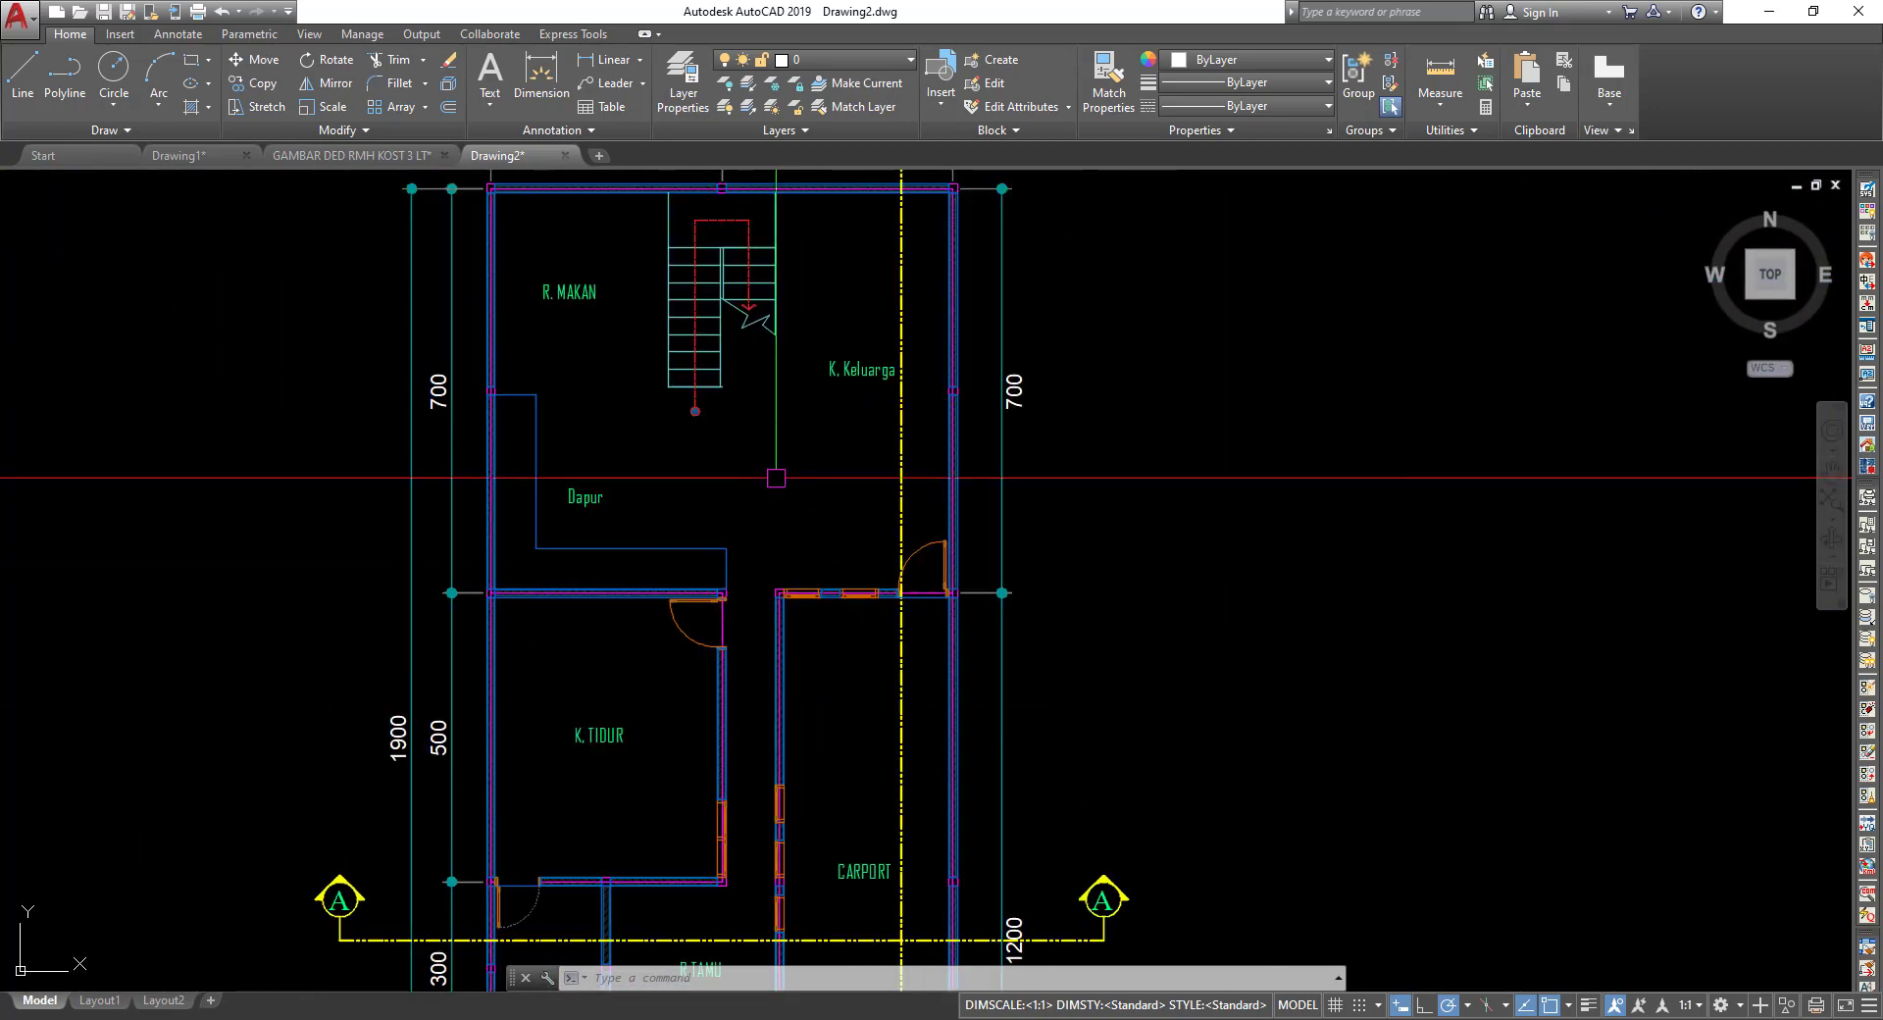
pyautogui.scroll(3, 745, 510)
pyautogui.scroll(4, 723, 677)
pyautogui.scroll(-3, 733, 678)
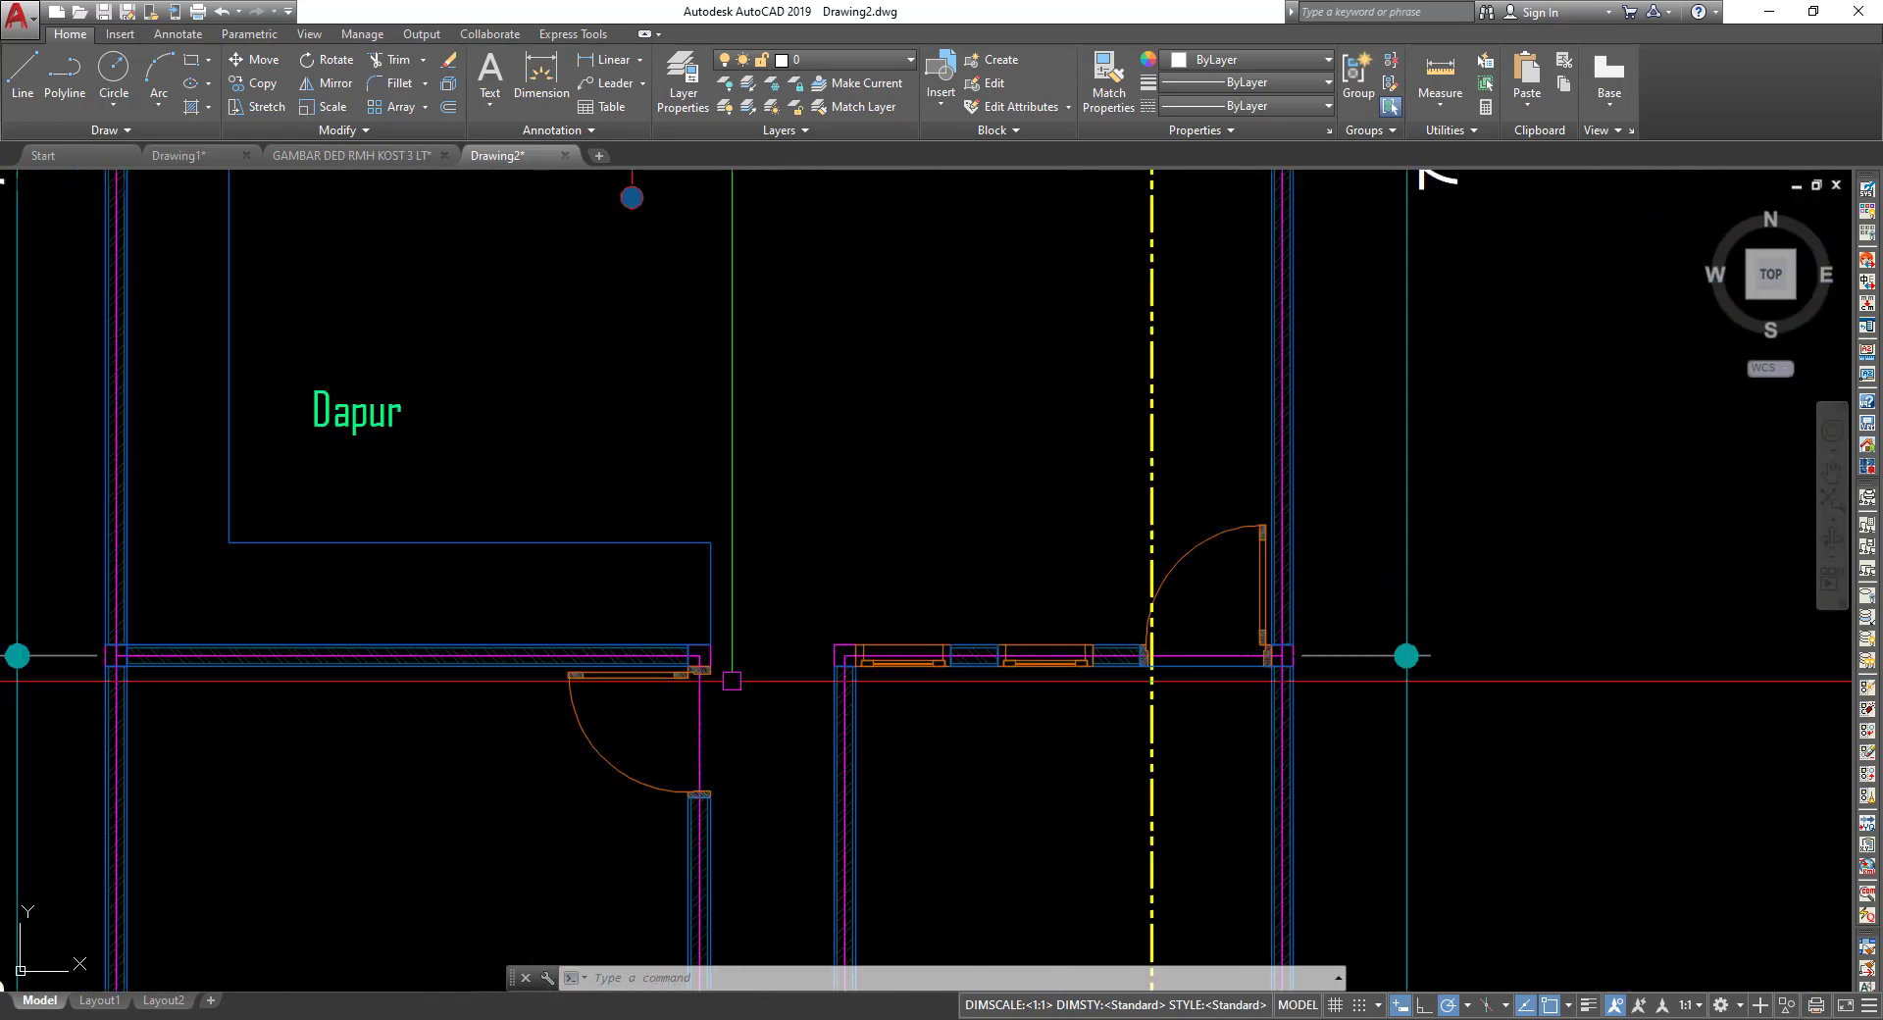
pyautogui.scroll(2, 687, 637)
pyautogui.scroll(2, 686, 637)
pyautogui.moveTo(593, 646); pyautogui.dragTo(1101, 685, button='middle')
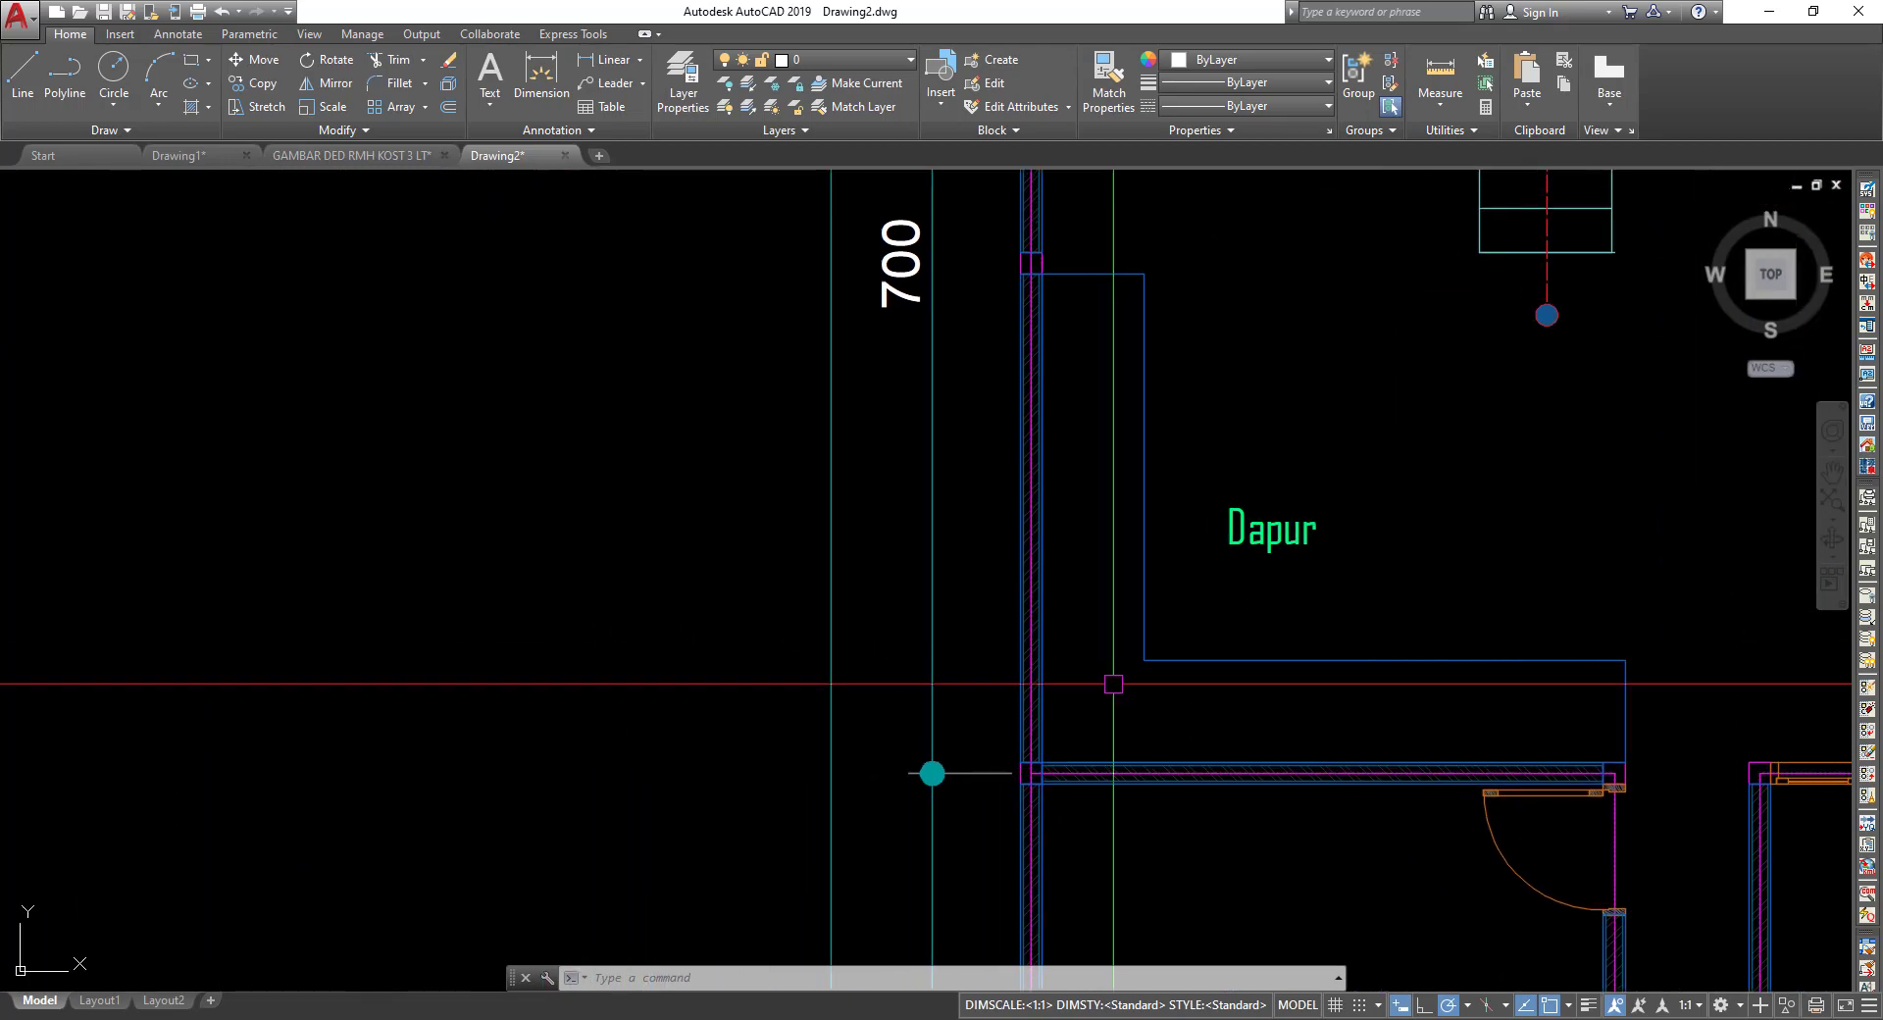
pyautogui.scroll(-3, 621, 706)
pyautogui.scroll(-2, 870, 601)
pyautogui.scroll(-1, 909, 605)
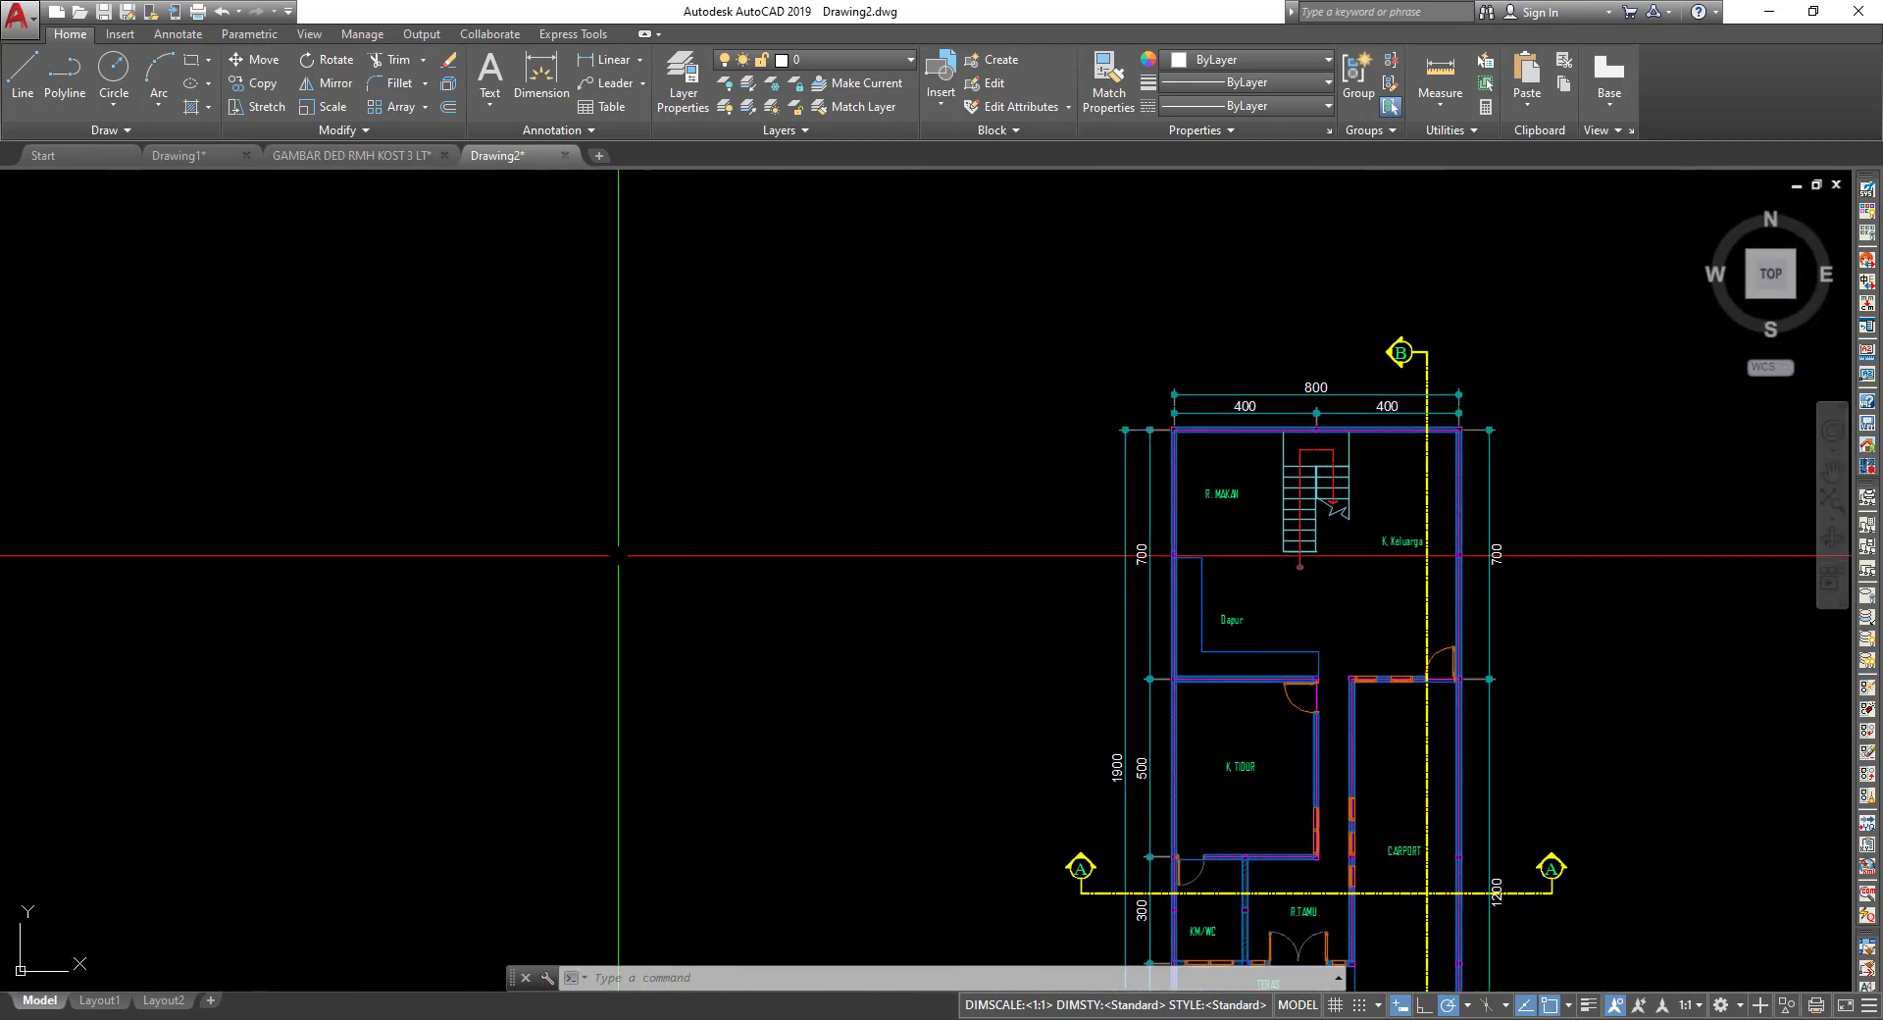
pyautogui.scroll(4, 1166, 520)
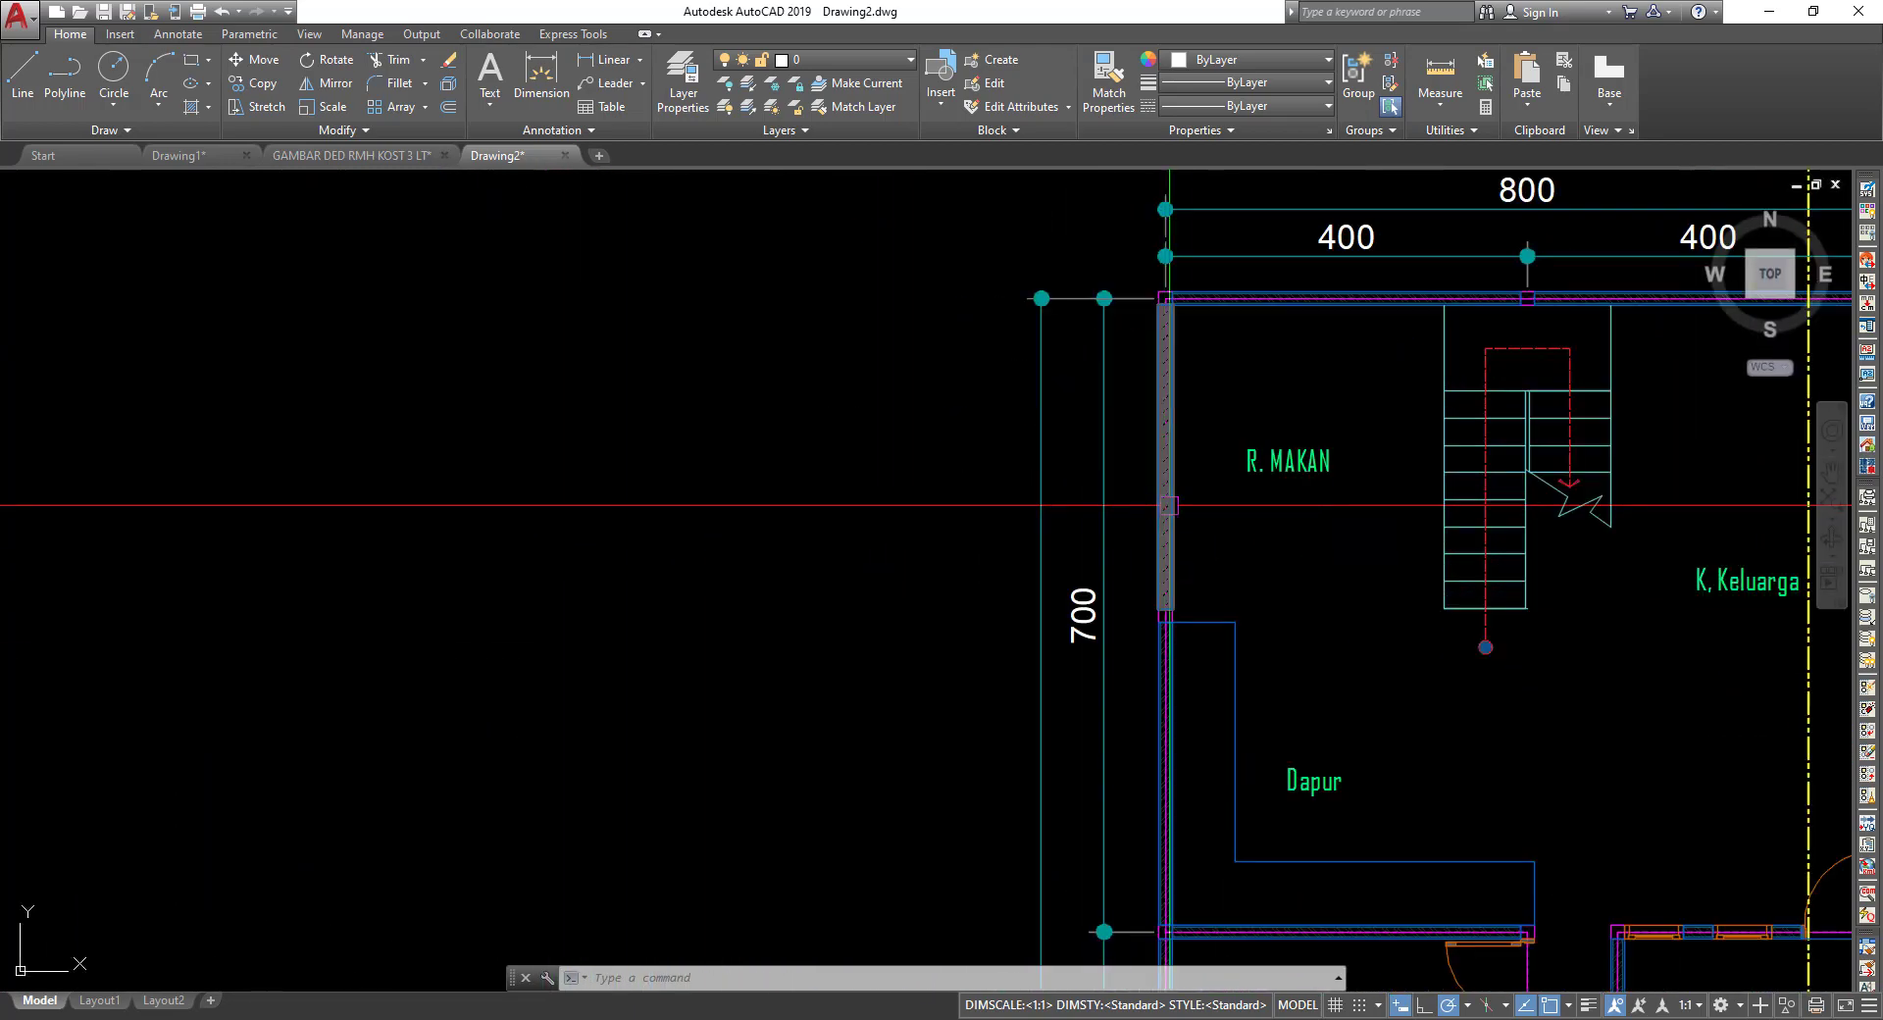
pyautogui.scroll(1, 1183, 505)
pyautogui.scroll(3, 1182, 505)
pyautogui.moveTo(677, 504); pyautogui.dragTo(410, 488, button='middle')
pyautogui.scroll(-4, 653, 481)
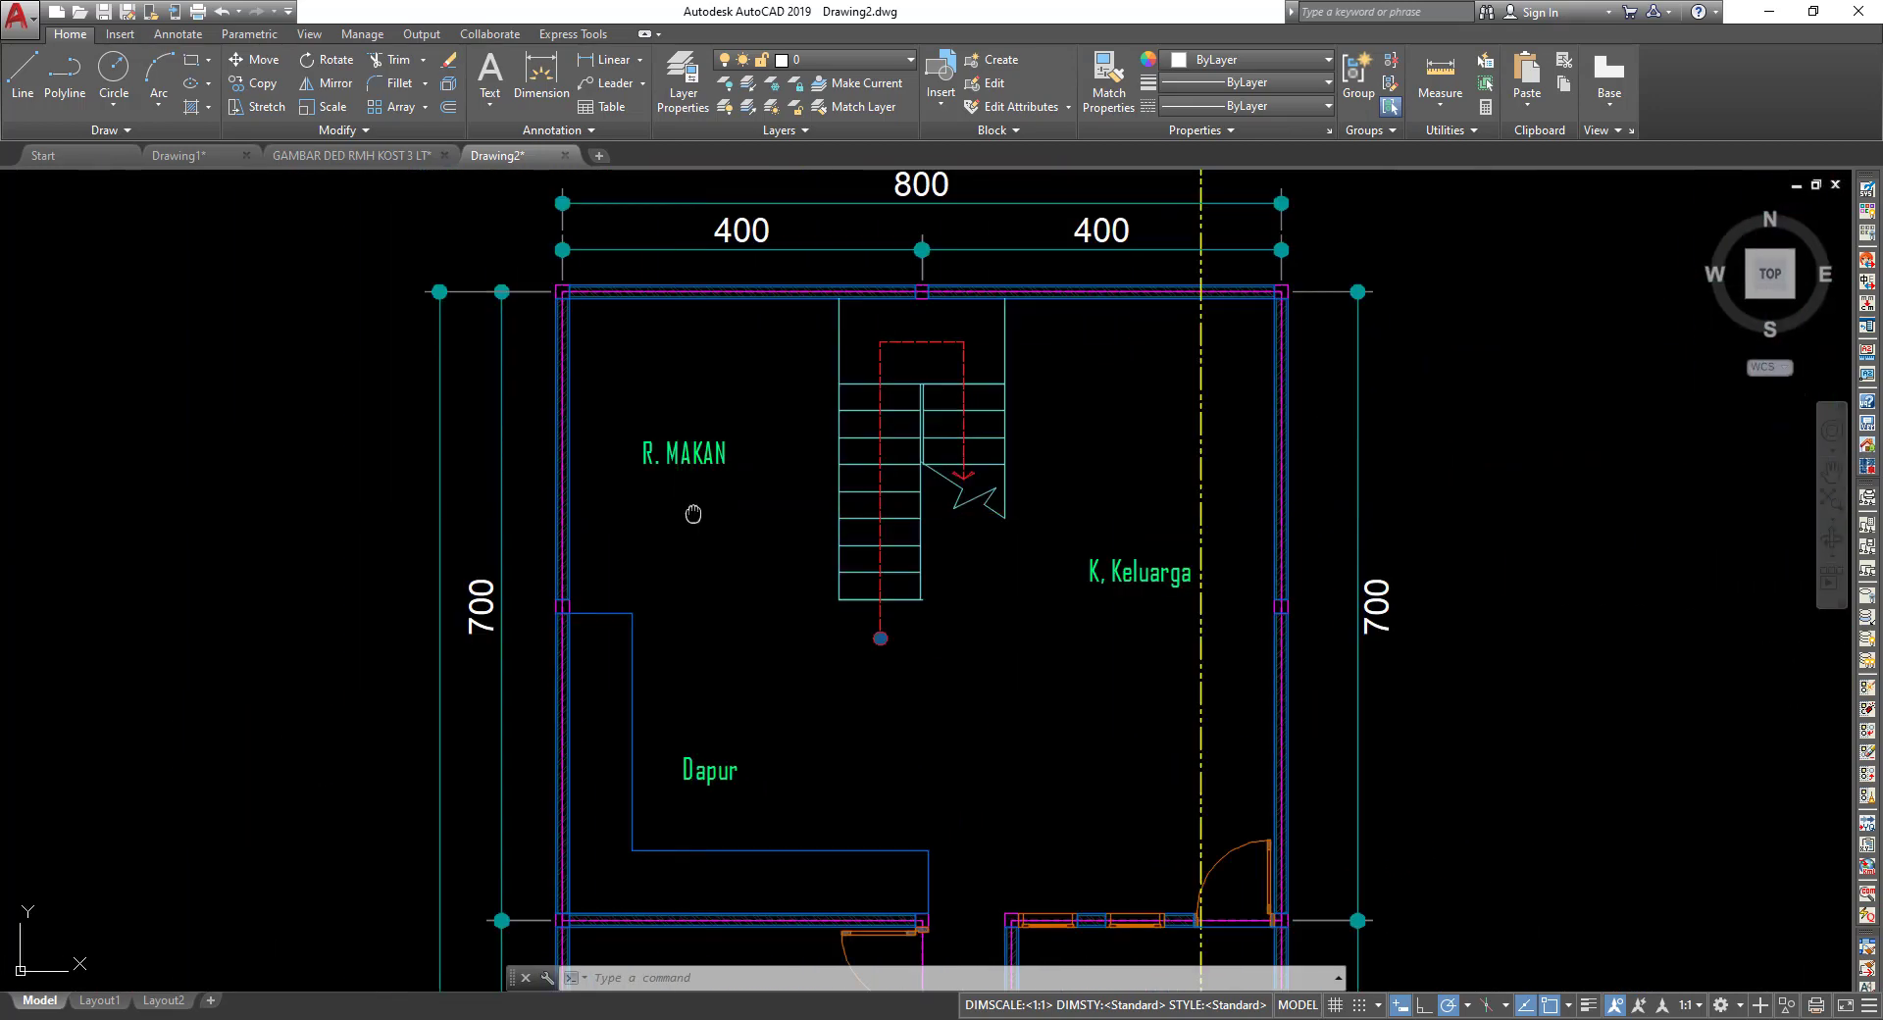
pyautogui.moveTo(638, 520); pyautogui.dragTo(885, 525, button='middle')
pyautogui.moveTo(895, 767); pyautogui.dragTo(895, 557, button='middle')
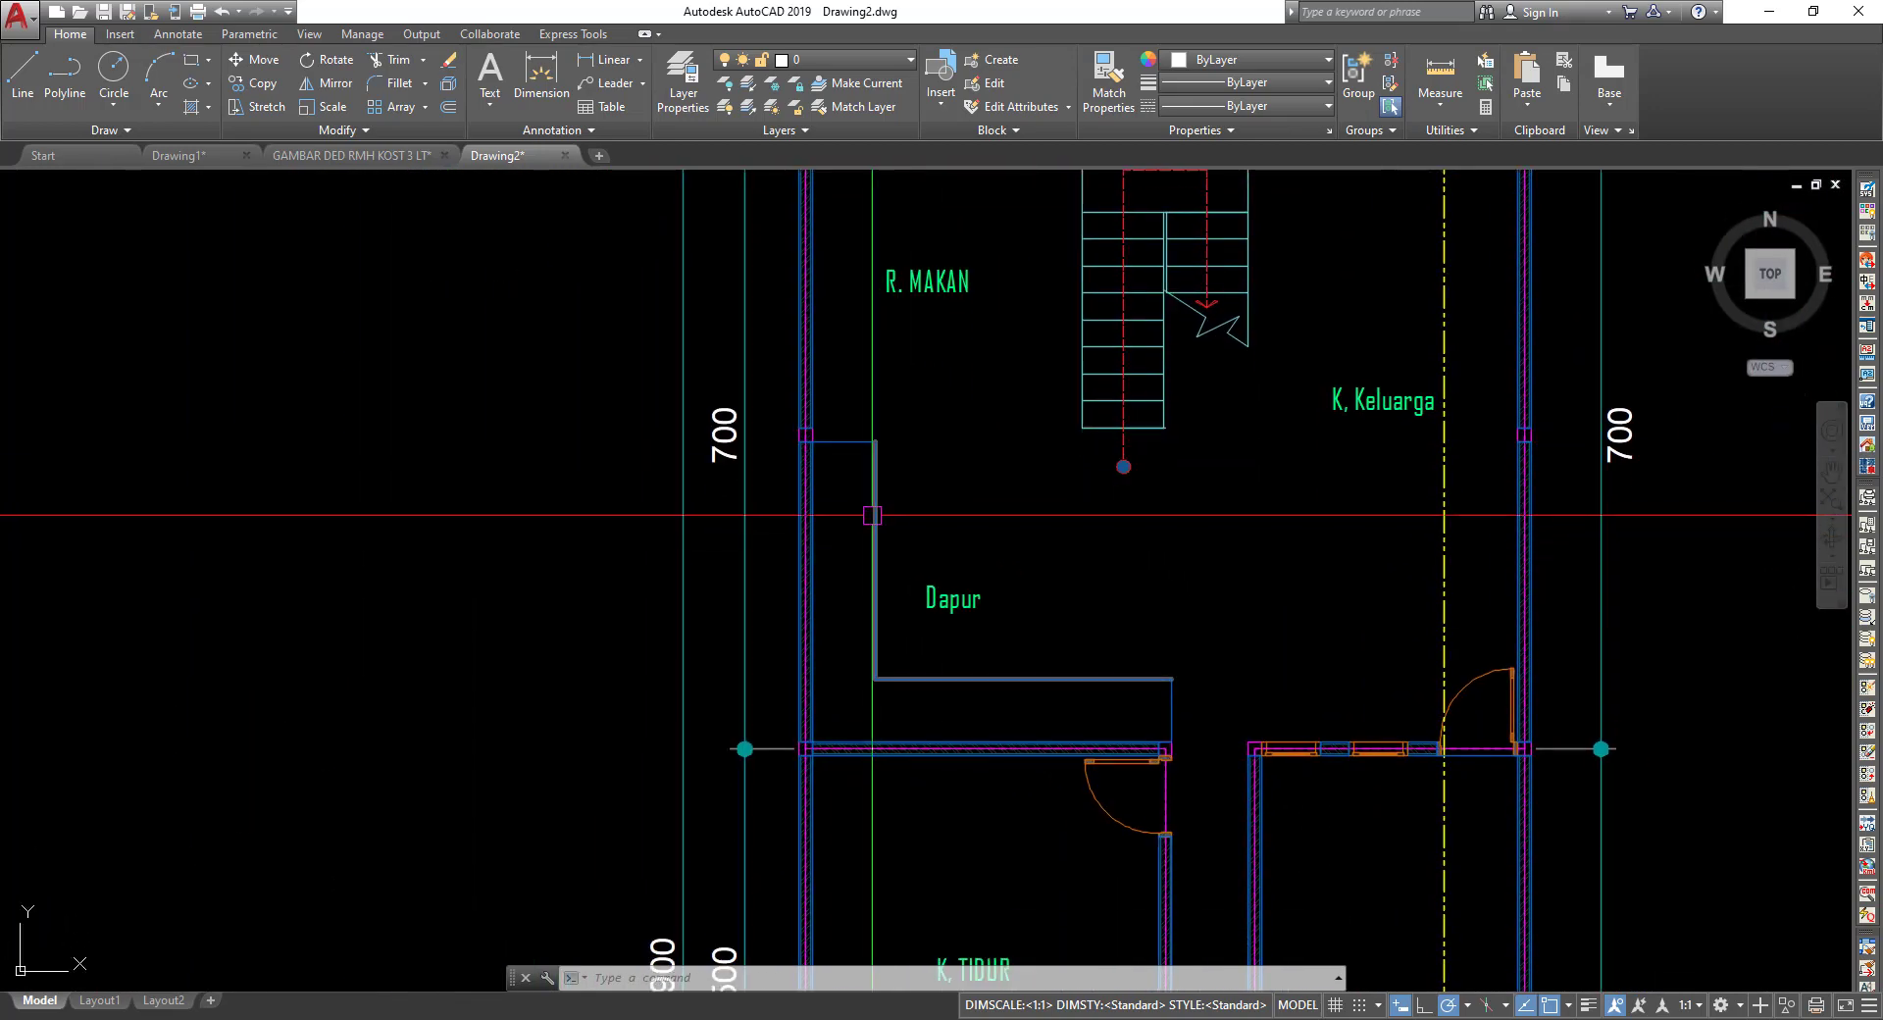
pyautogui.moveTo(392, 496); pyautogui.dragTo(791, 499, button='middle')
pyautogui.scroll(-2, 790, 498)
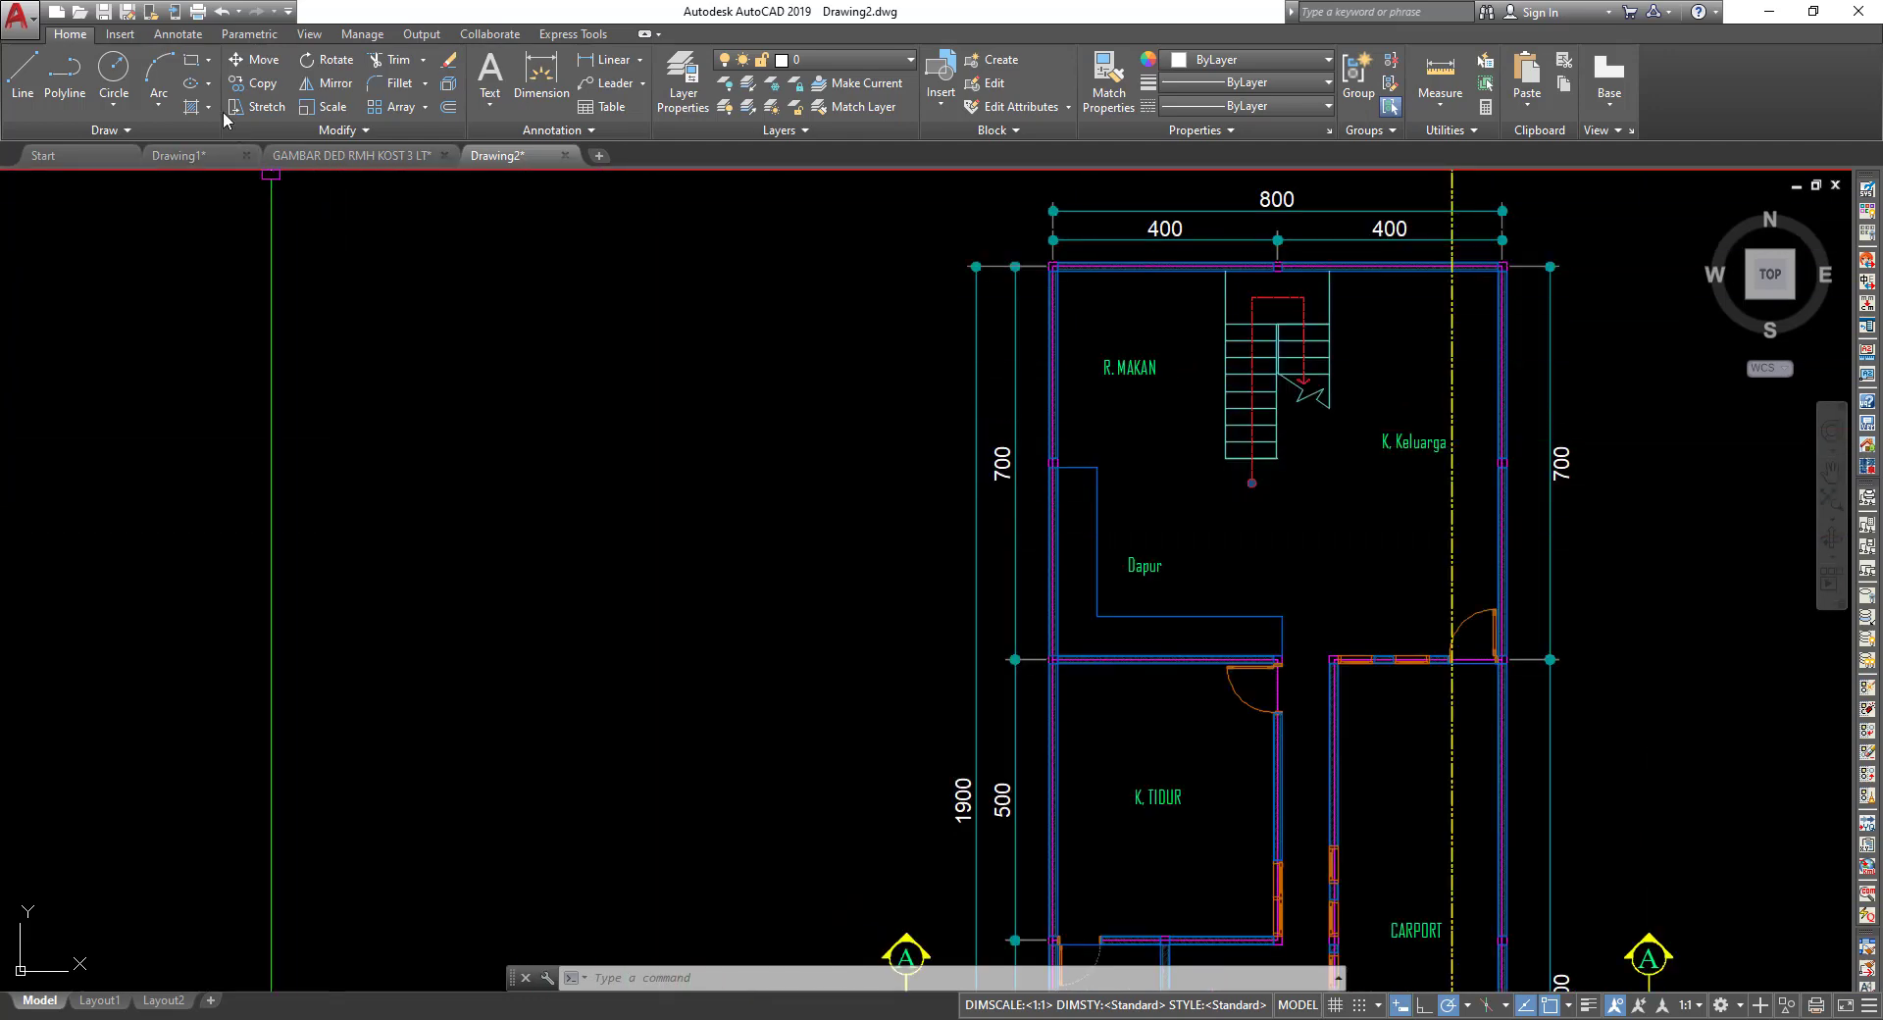
# Draw a wide rectangle in the empty space left of the floor plan.
pyautogui.click(206, 65)
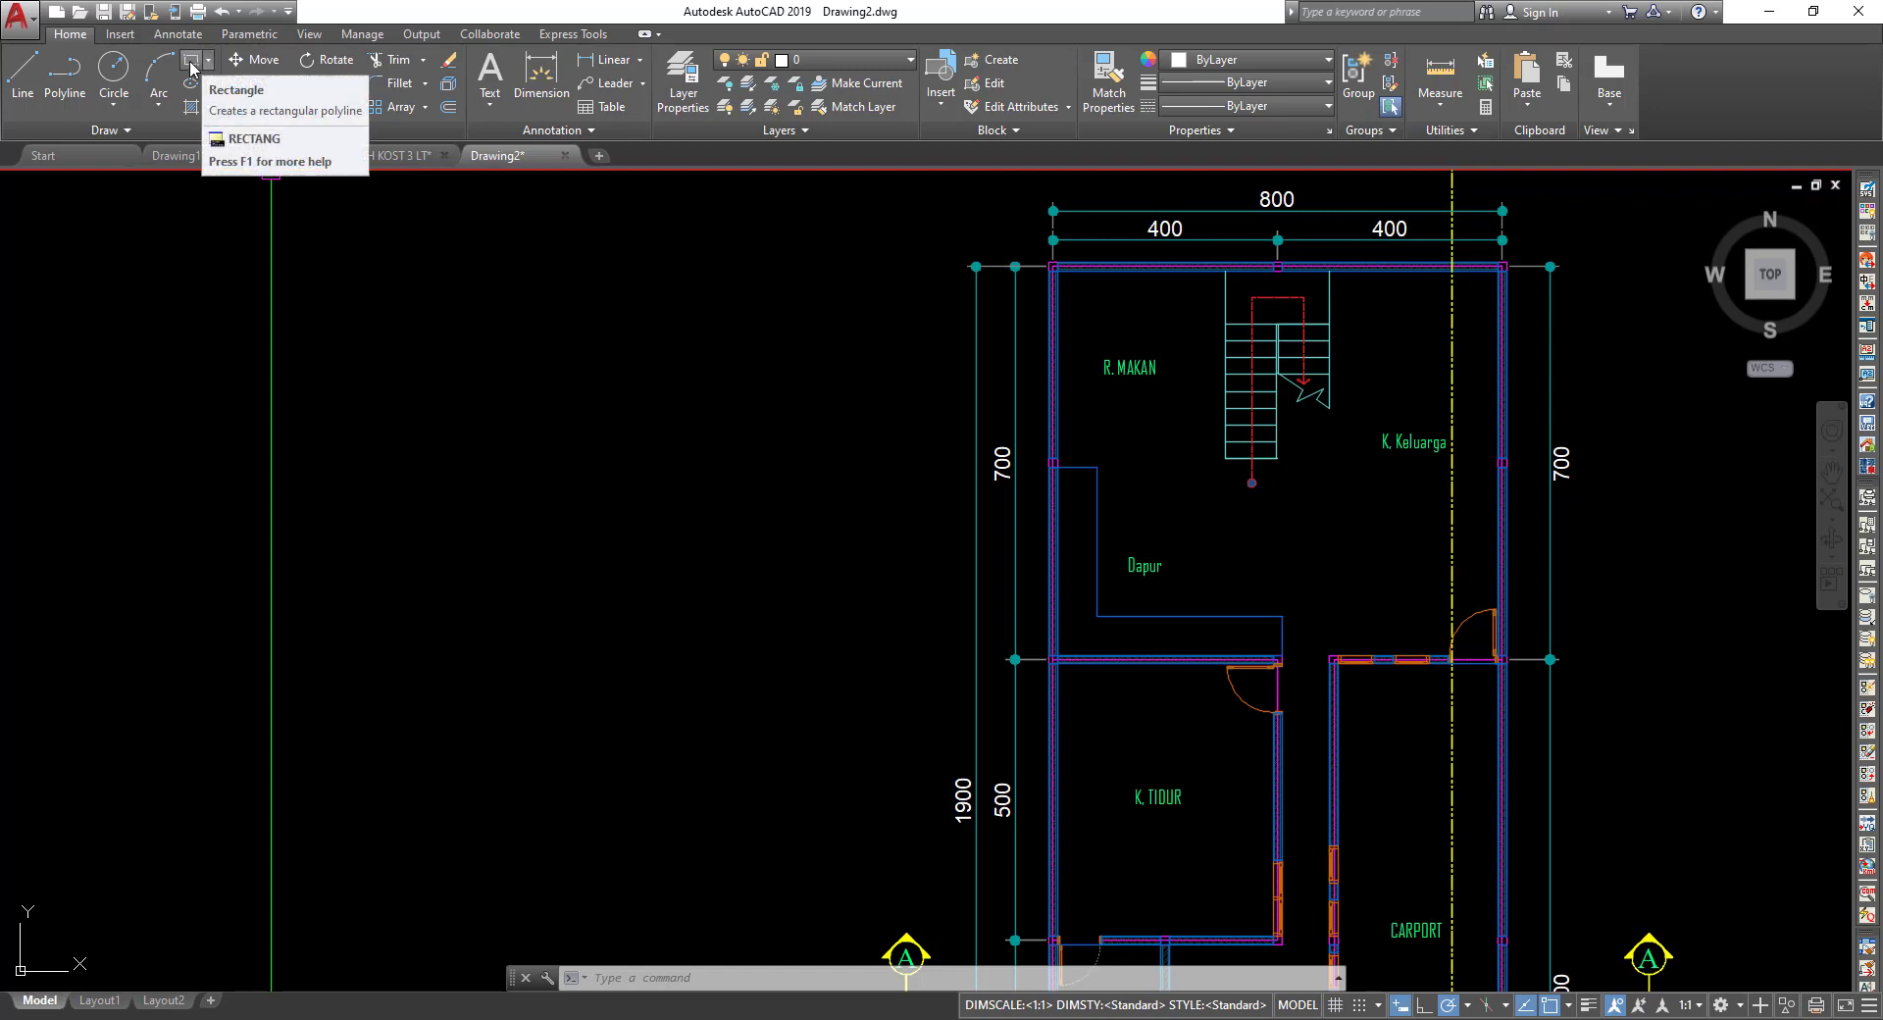
pyautogui.click(255, 99)
pyautogui.moveTo(466, 591); pyautogui.dragTo(1087, 709, button='middle')
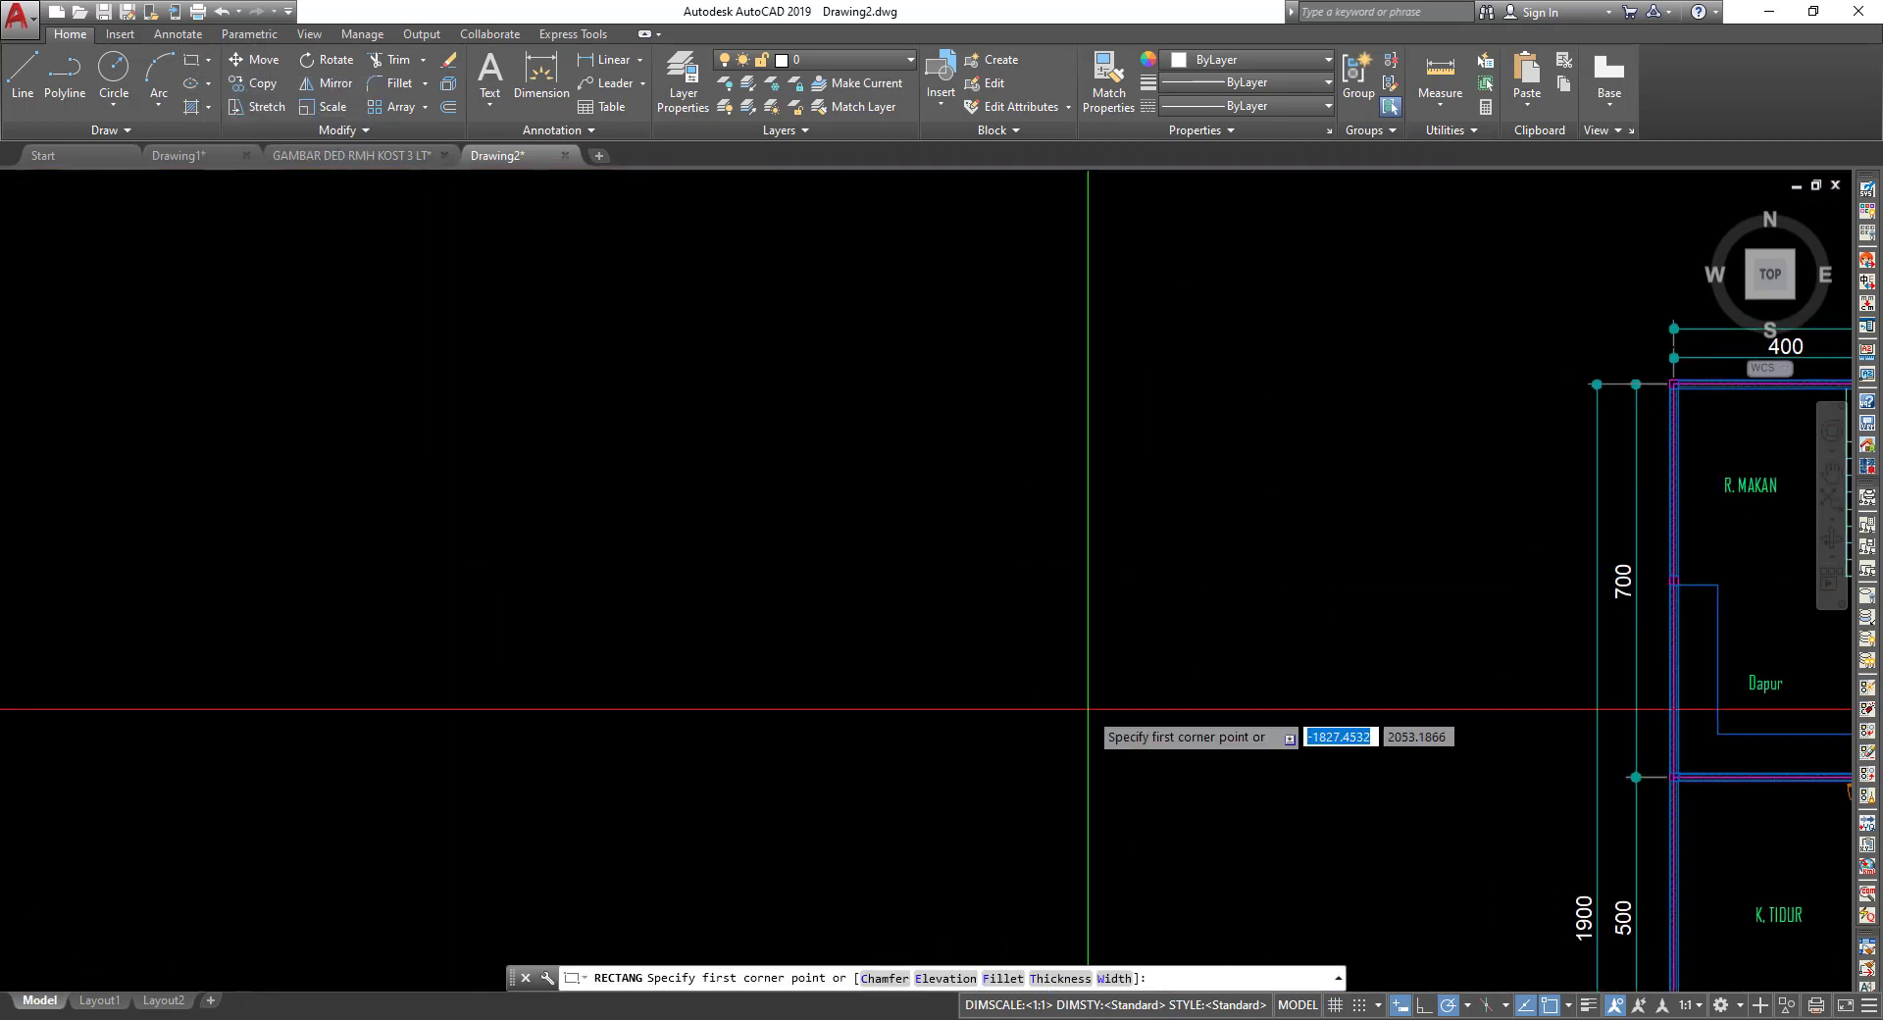
pyautogui.click(412, 438)
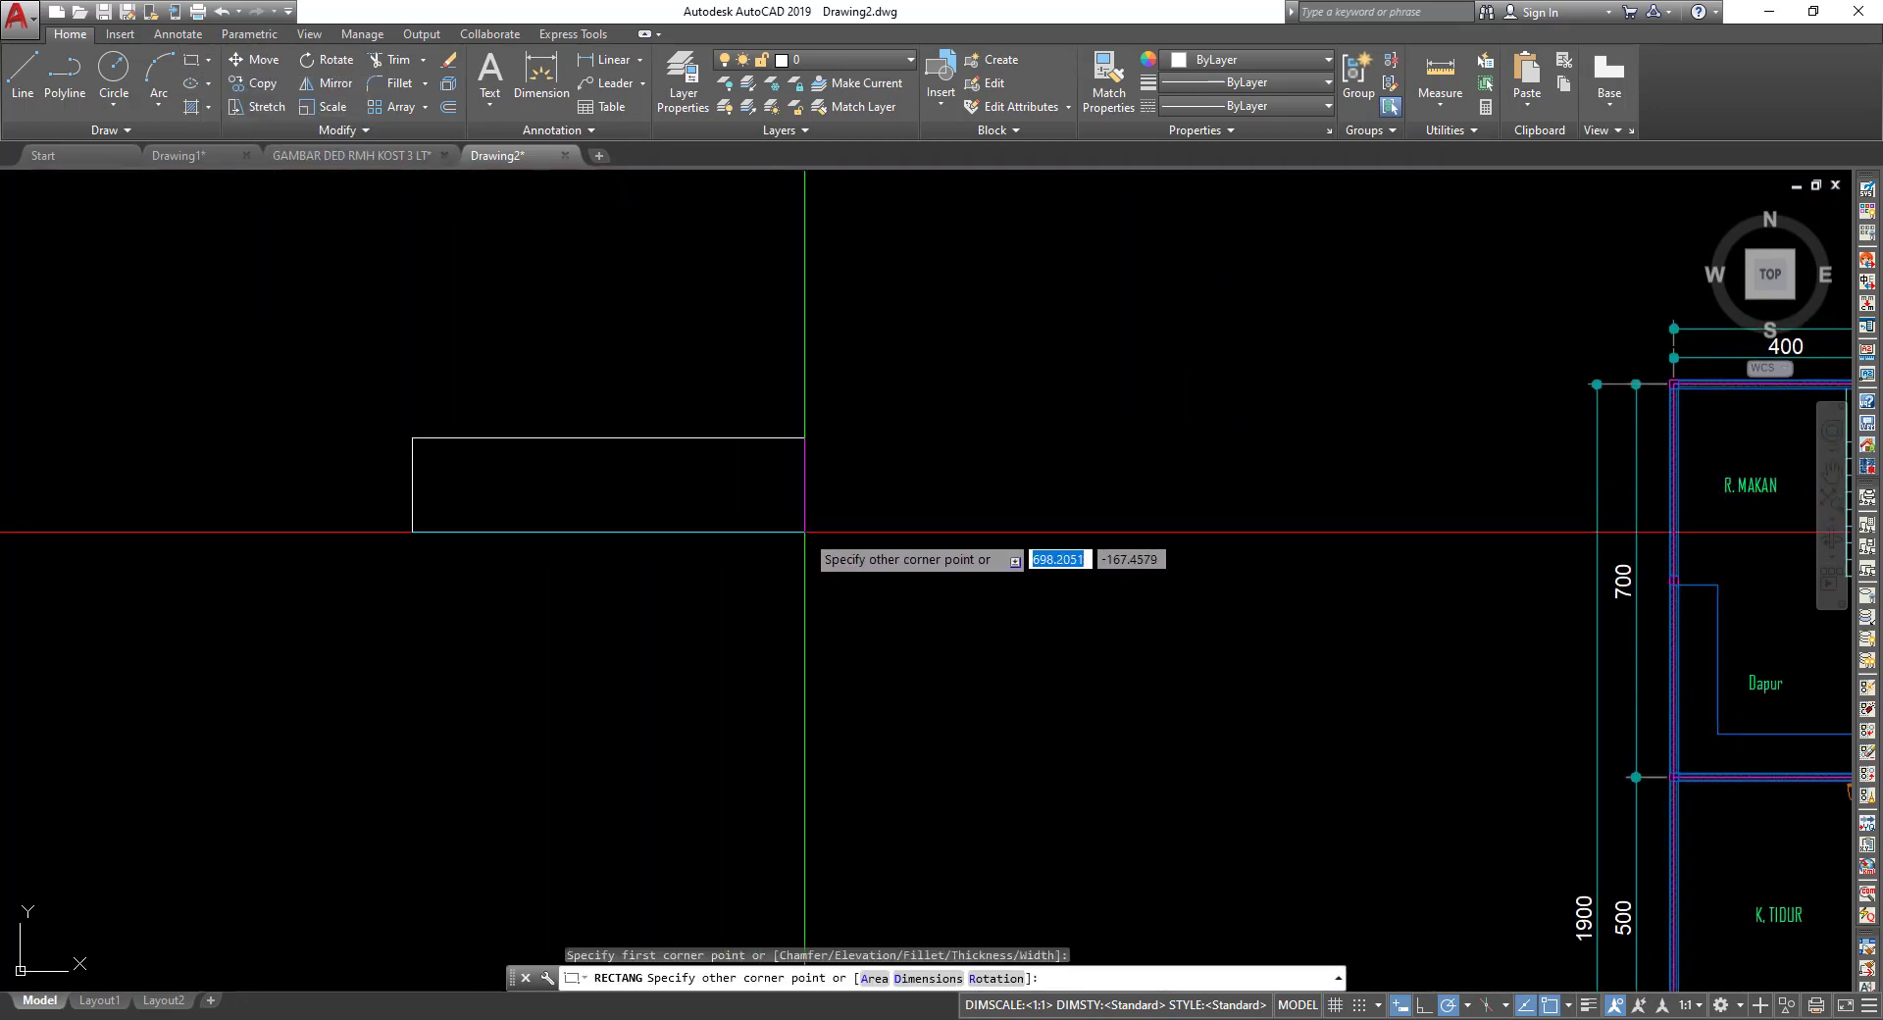
pyautogui.click(857, 518)
pyautogui.moveTo(686, 574); pyautogui.dragTo(844, 601, button='middle')
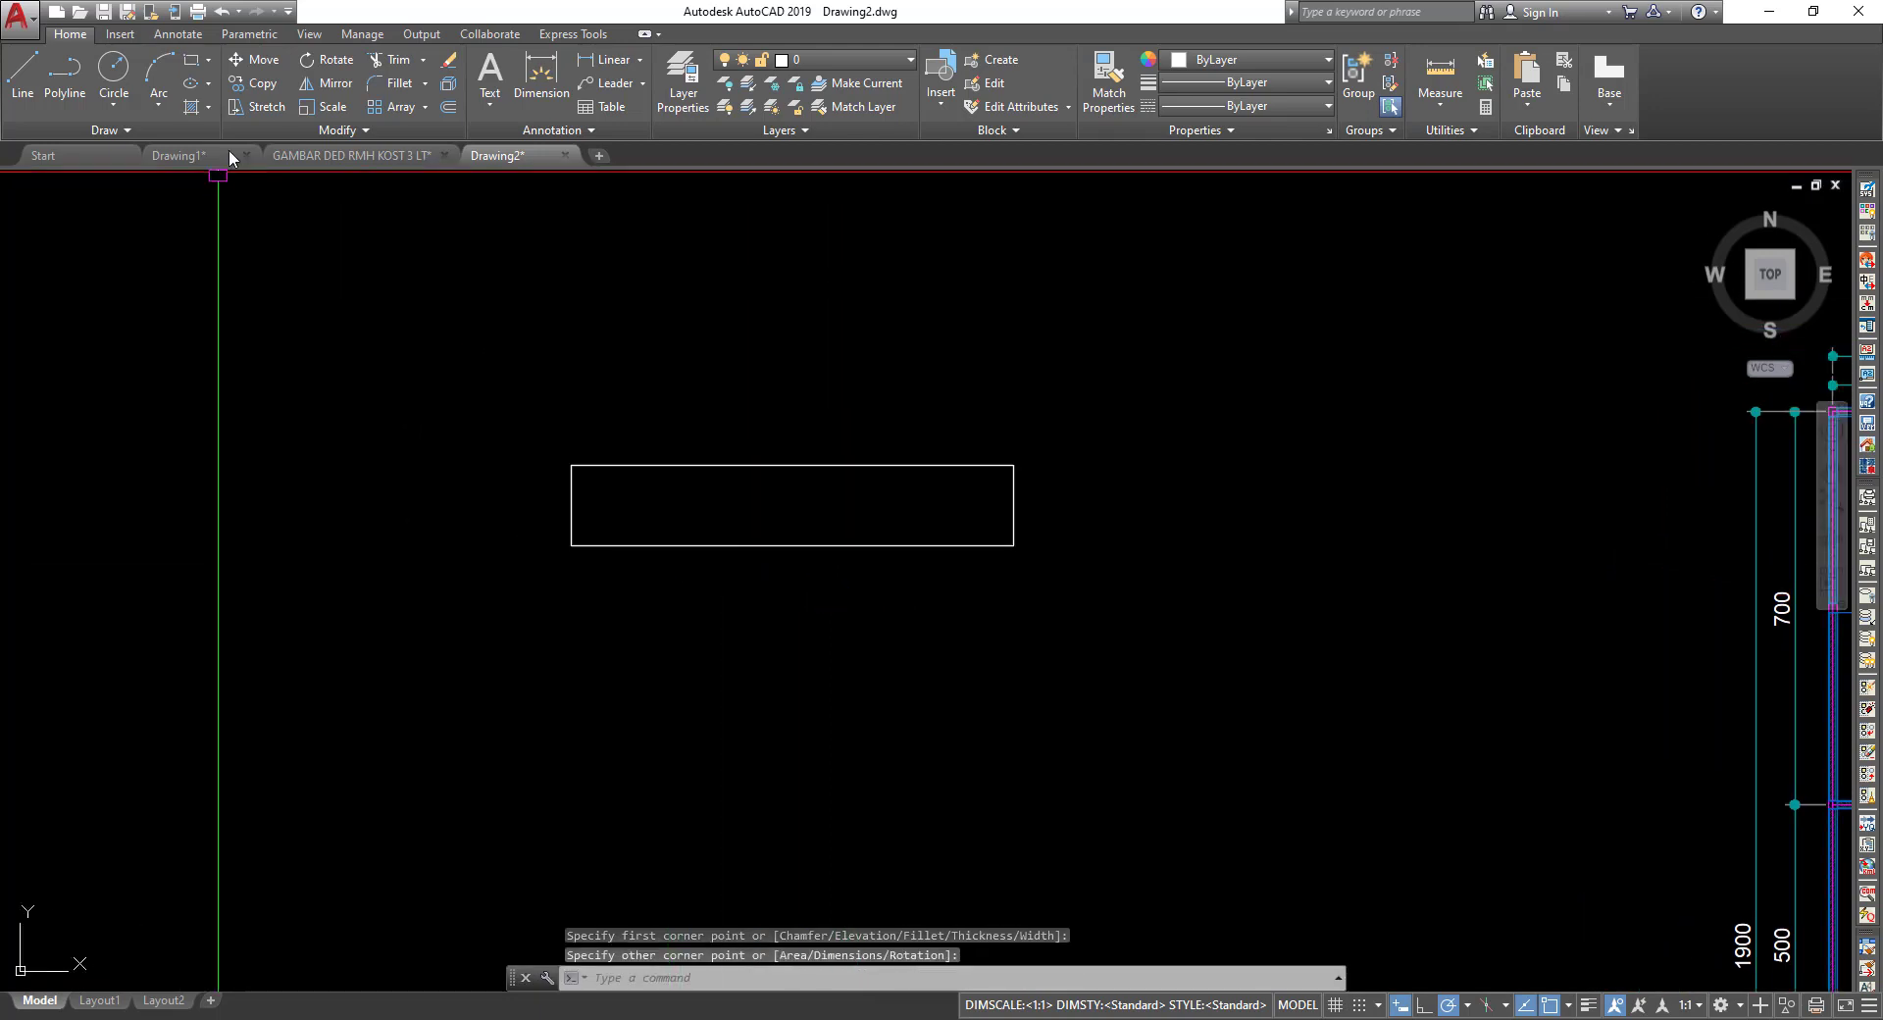
# Draw a small square inside the left end of the wide rectangle.
pyautogui.click(191, 65)
pyautogui.scroll(4, 663, 511)
pyautogui.click(503, 456)
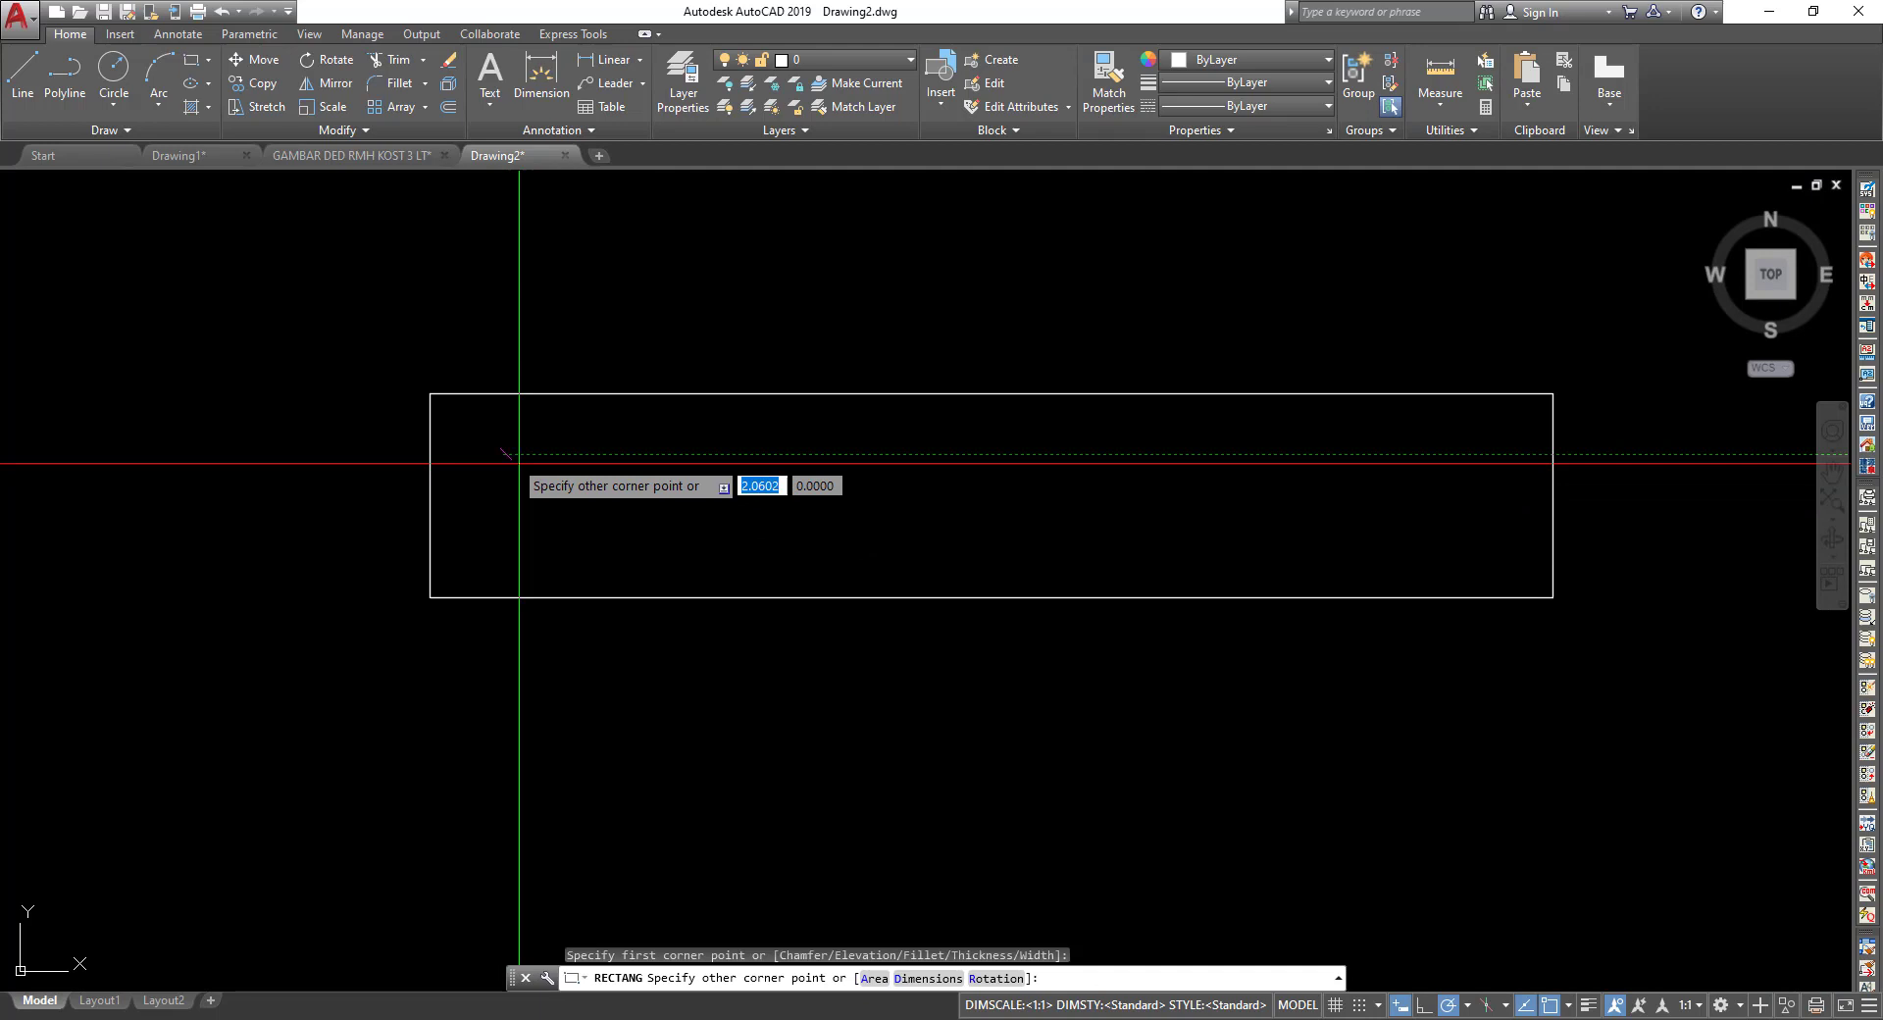
pyautogui.click(576, 539)
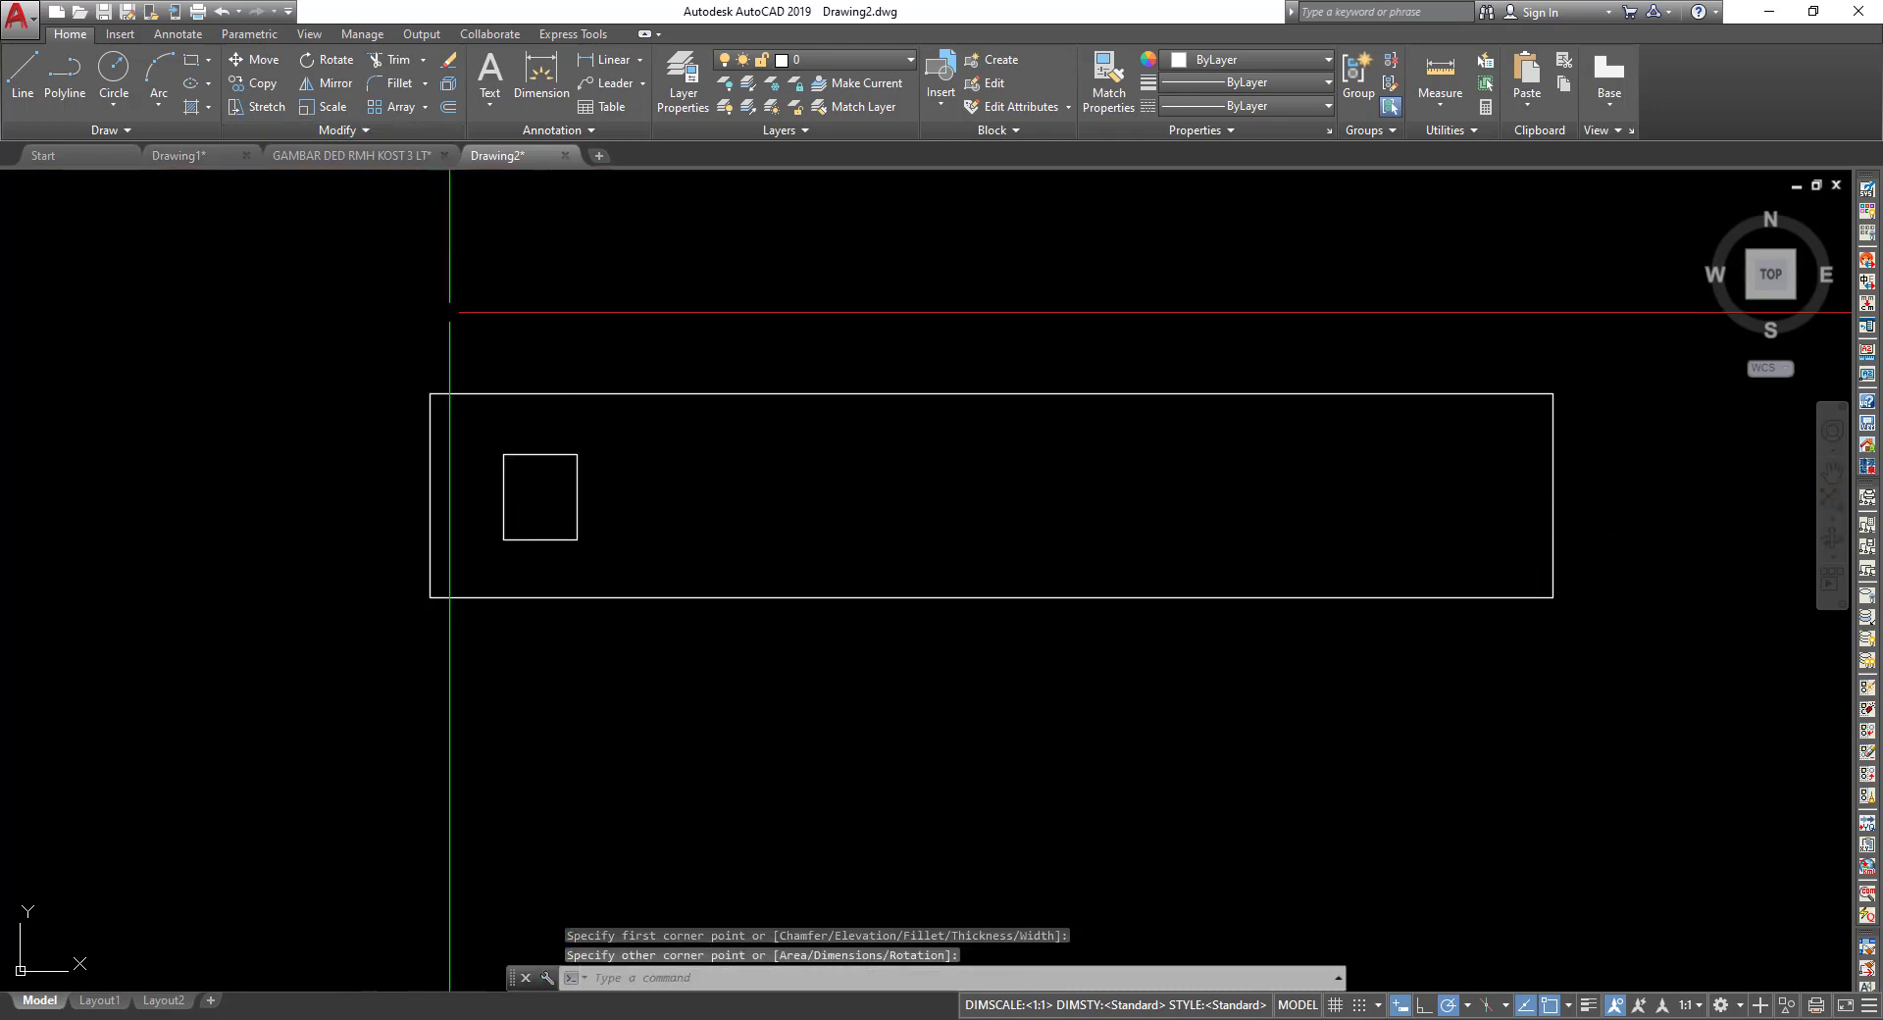
# Copy the small square six times along the wide rectangle to form a row of seven squares.
pyautogui.click(614, 520)
pyautogui.click(550, 490)
pyautogui.click(255, 83)
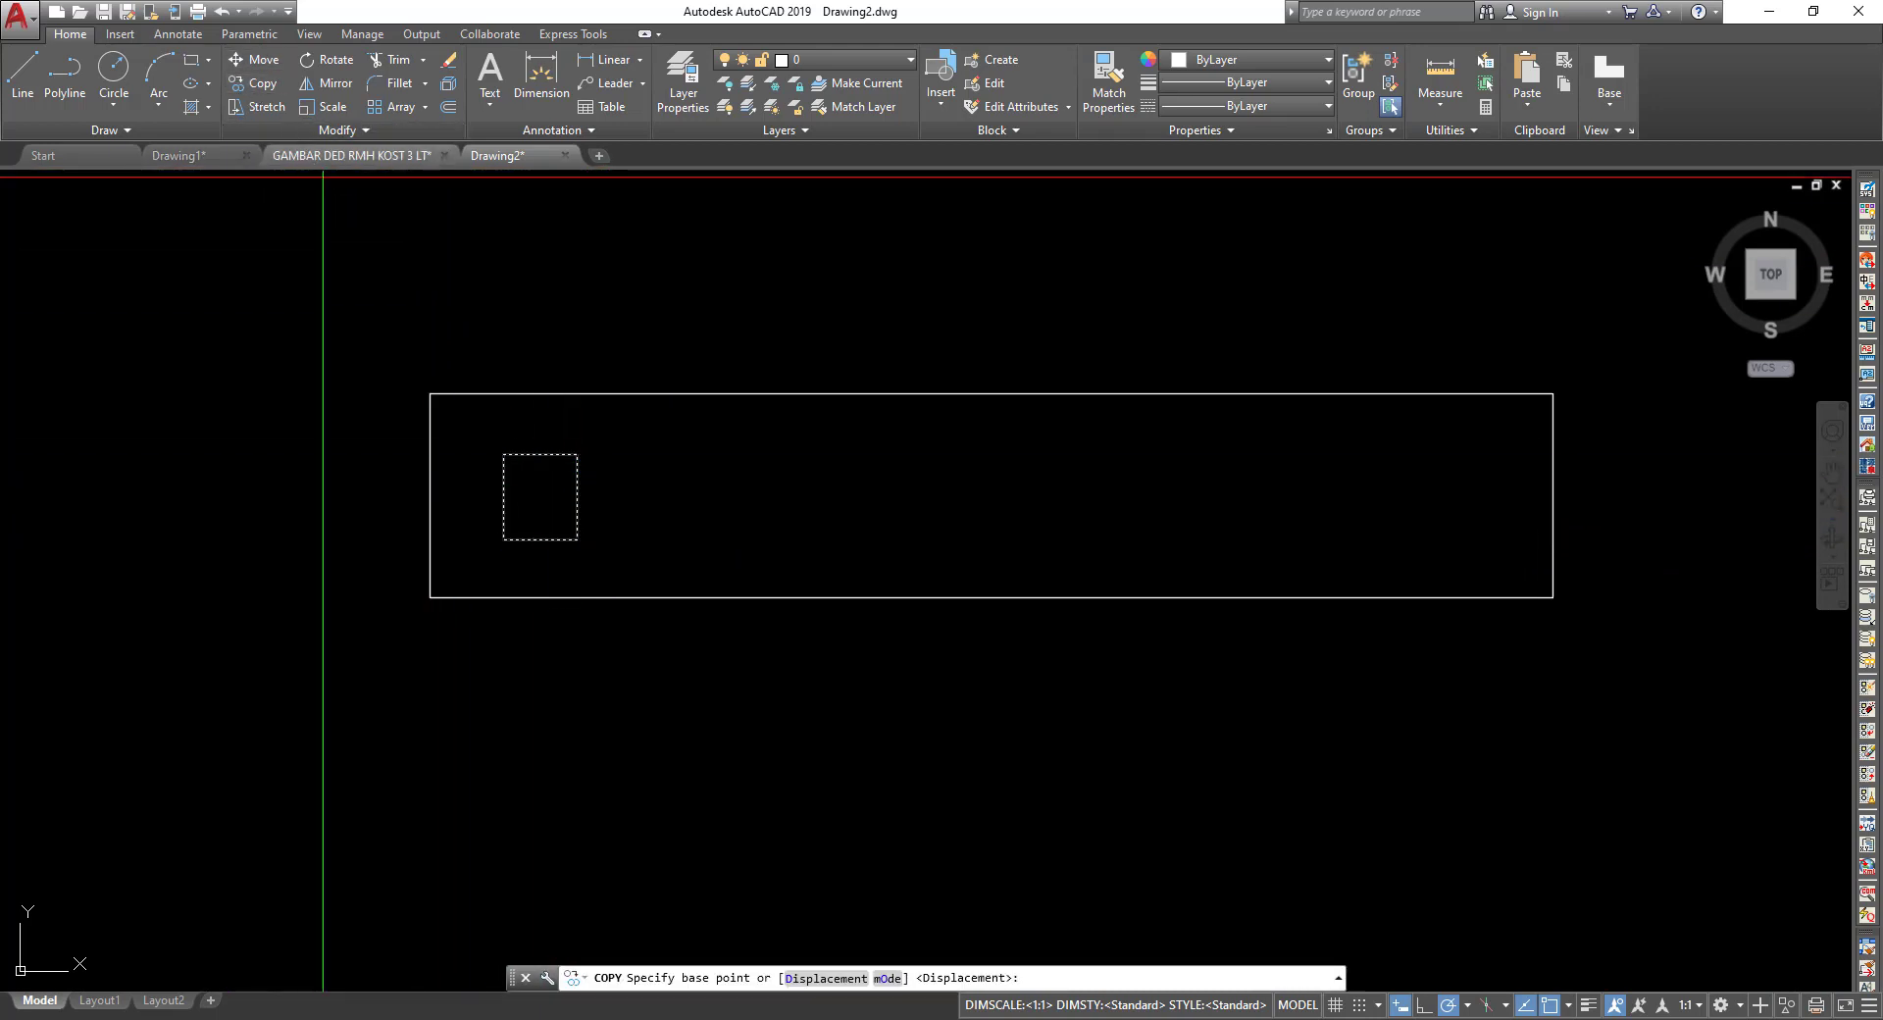
pyautogui.click(542, 497)
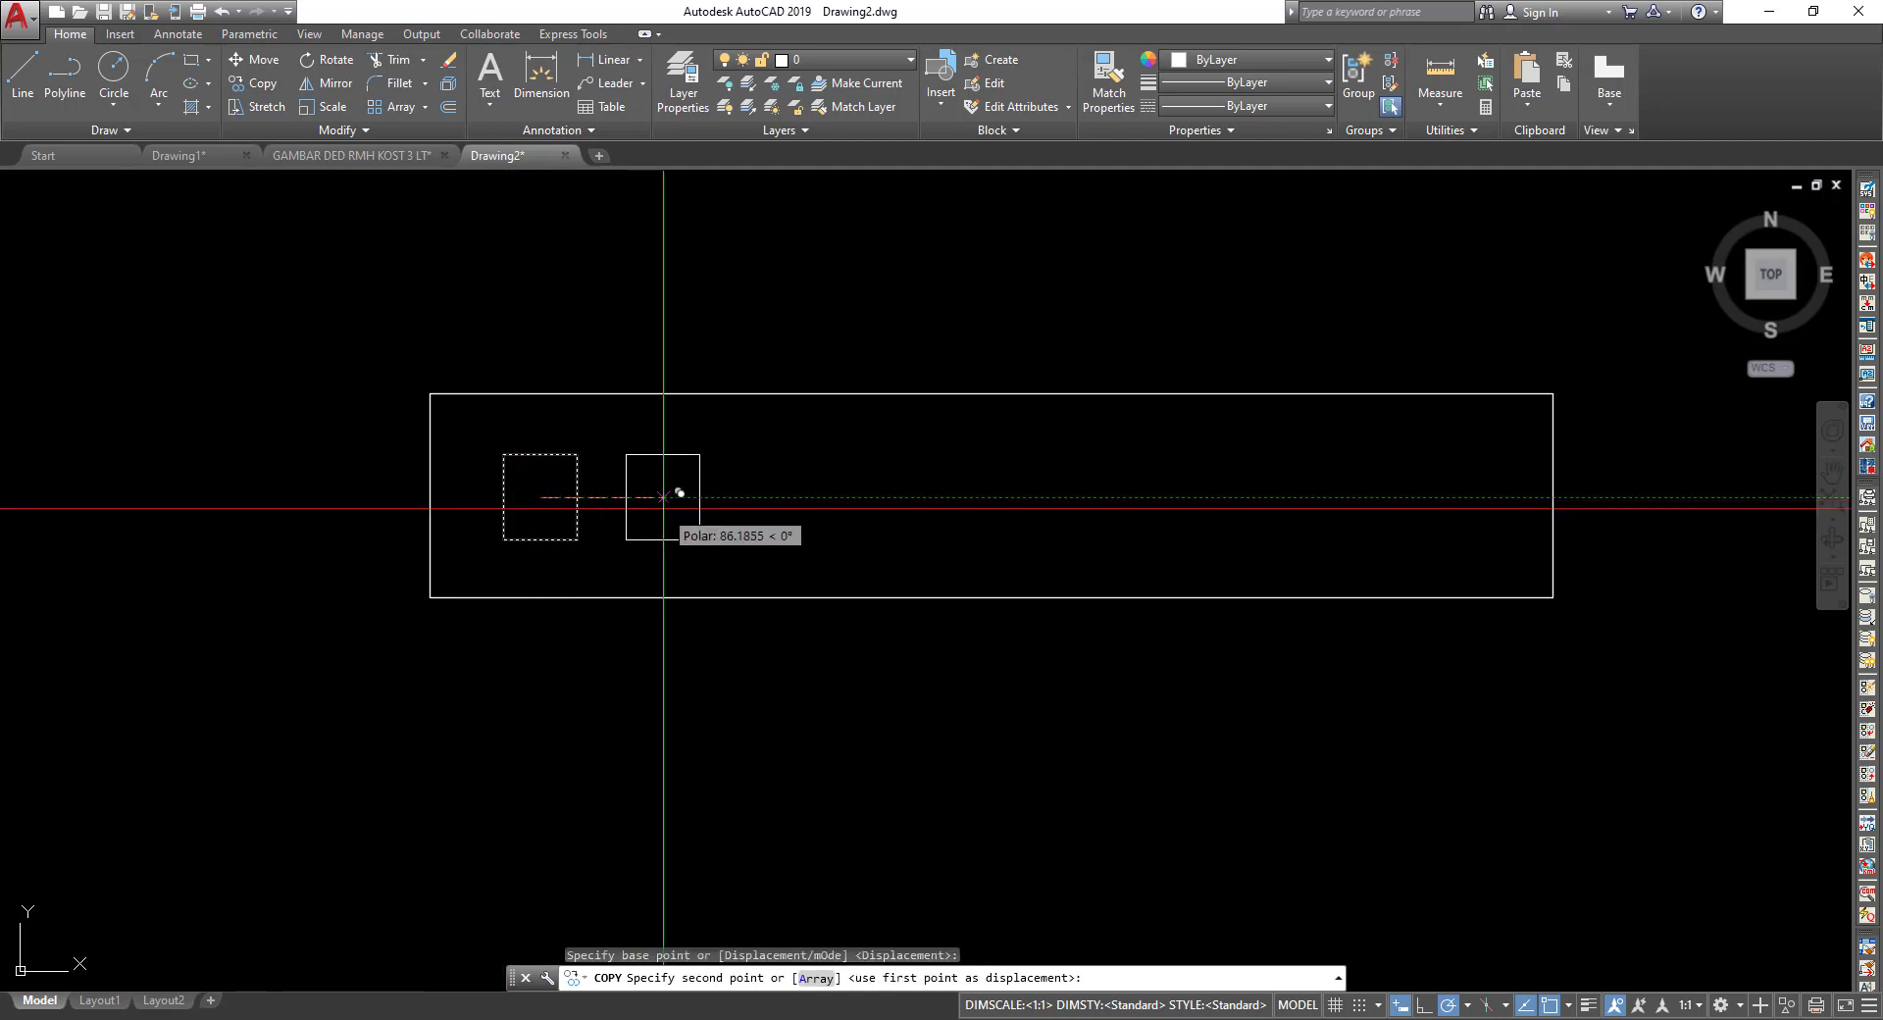
pyautogui.click(665, 496)
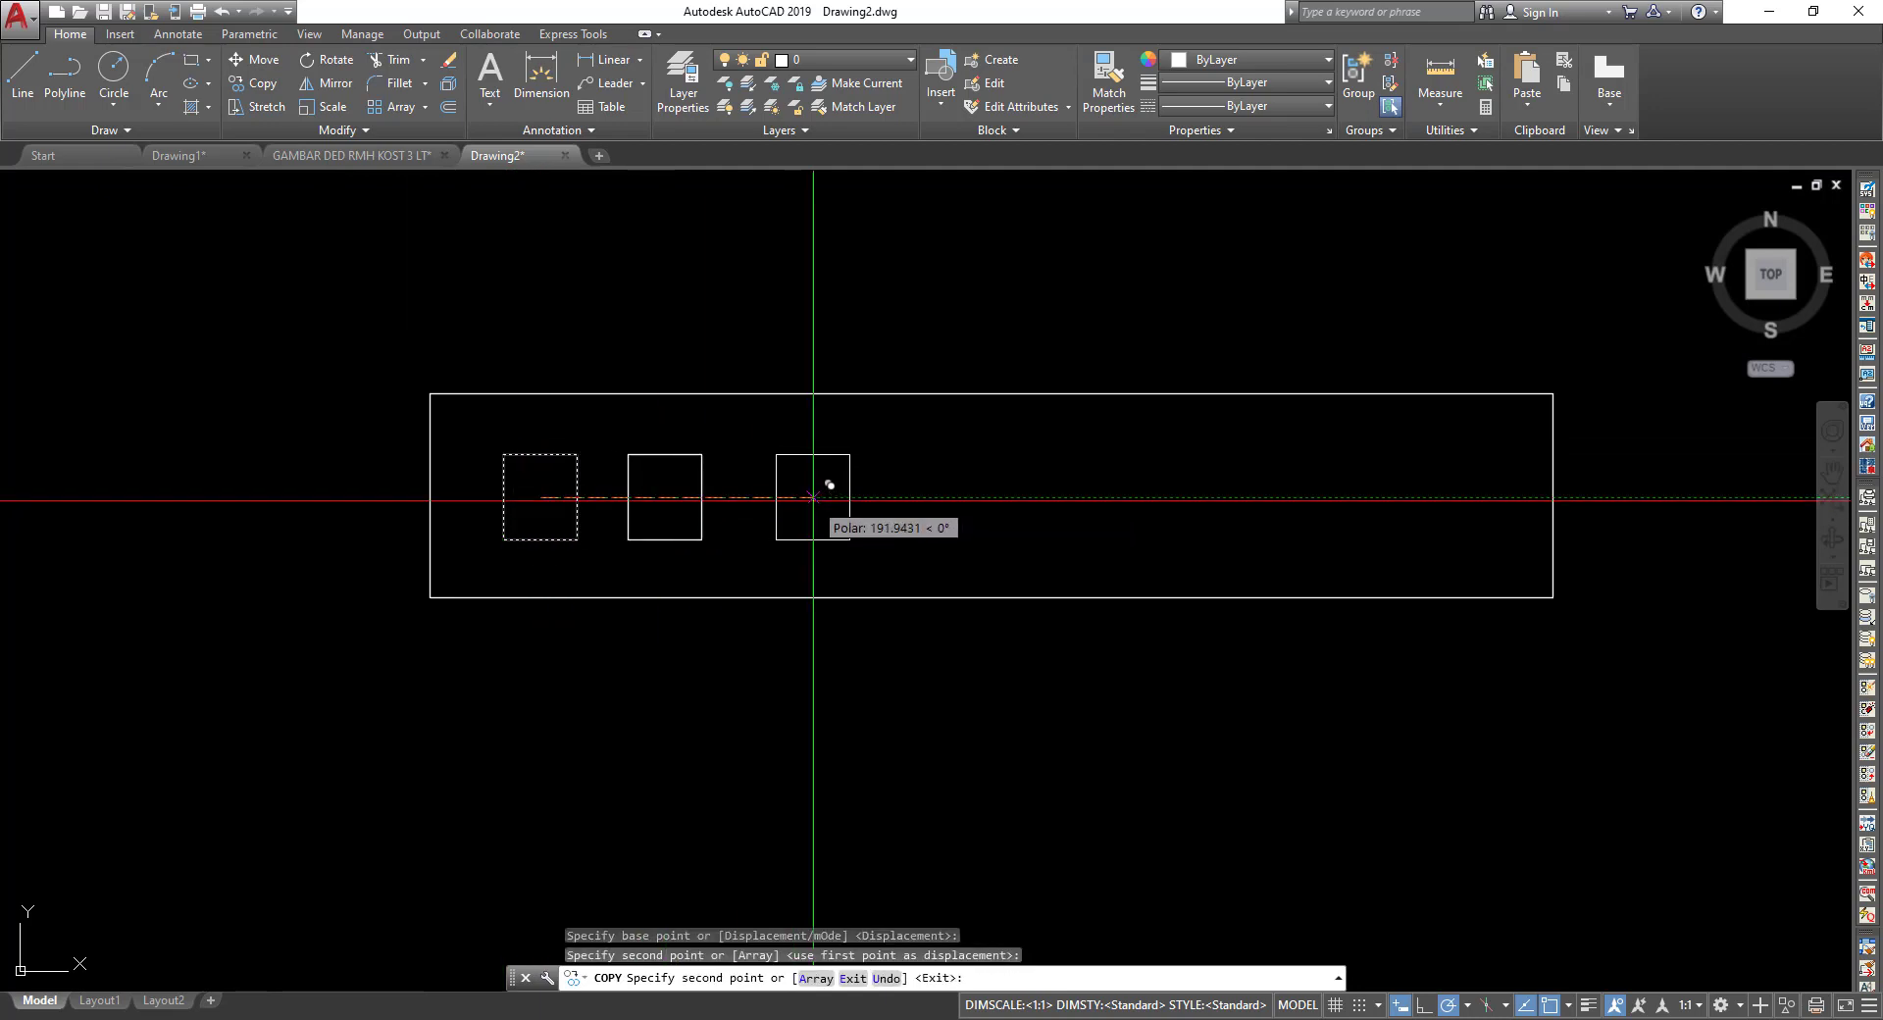
pyautogui.click(815, 497)
pyautogui.click(972, 497)
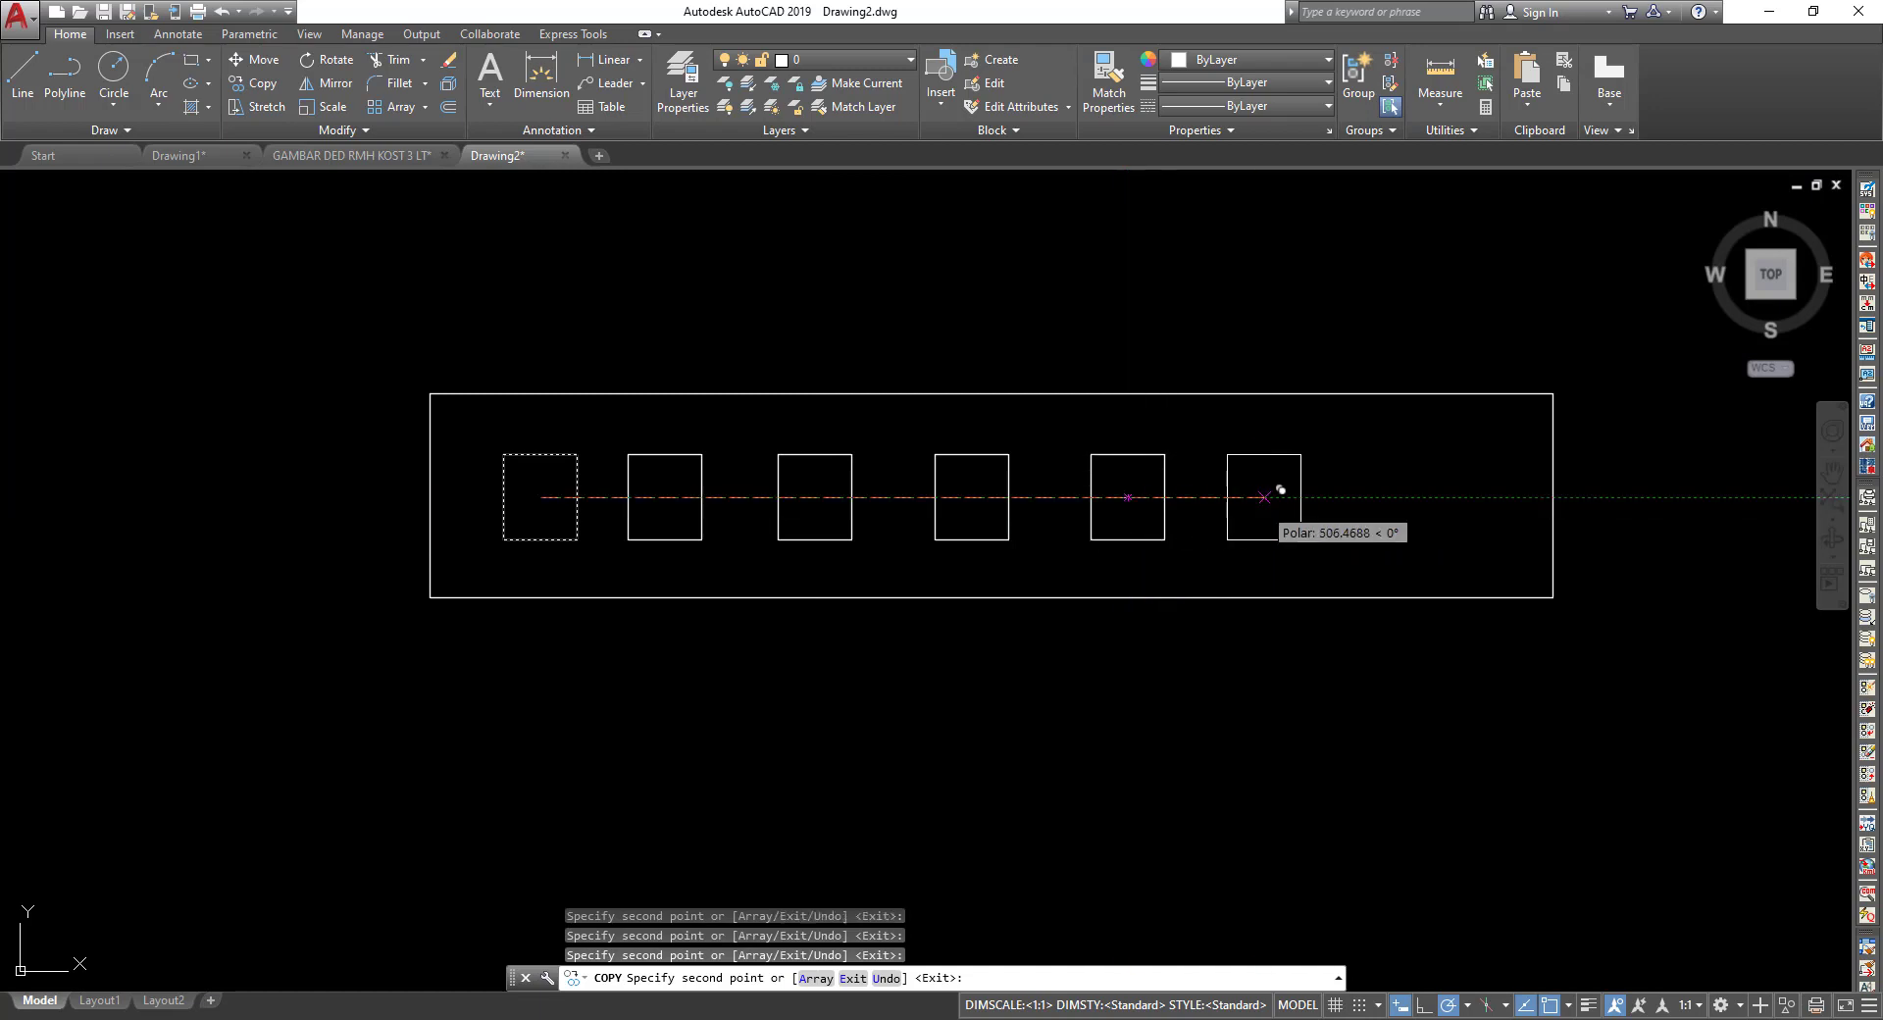
pyautogui.click(1300, 498)
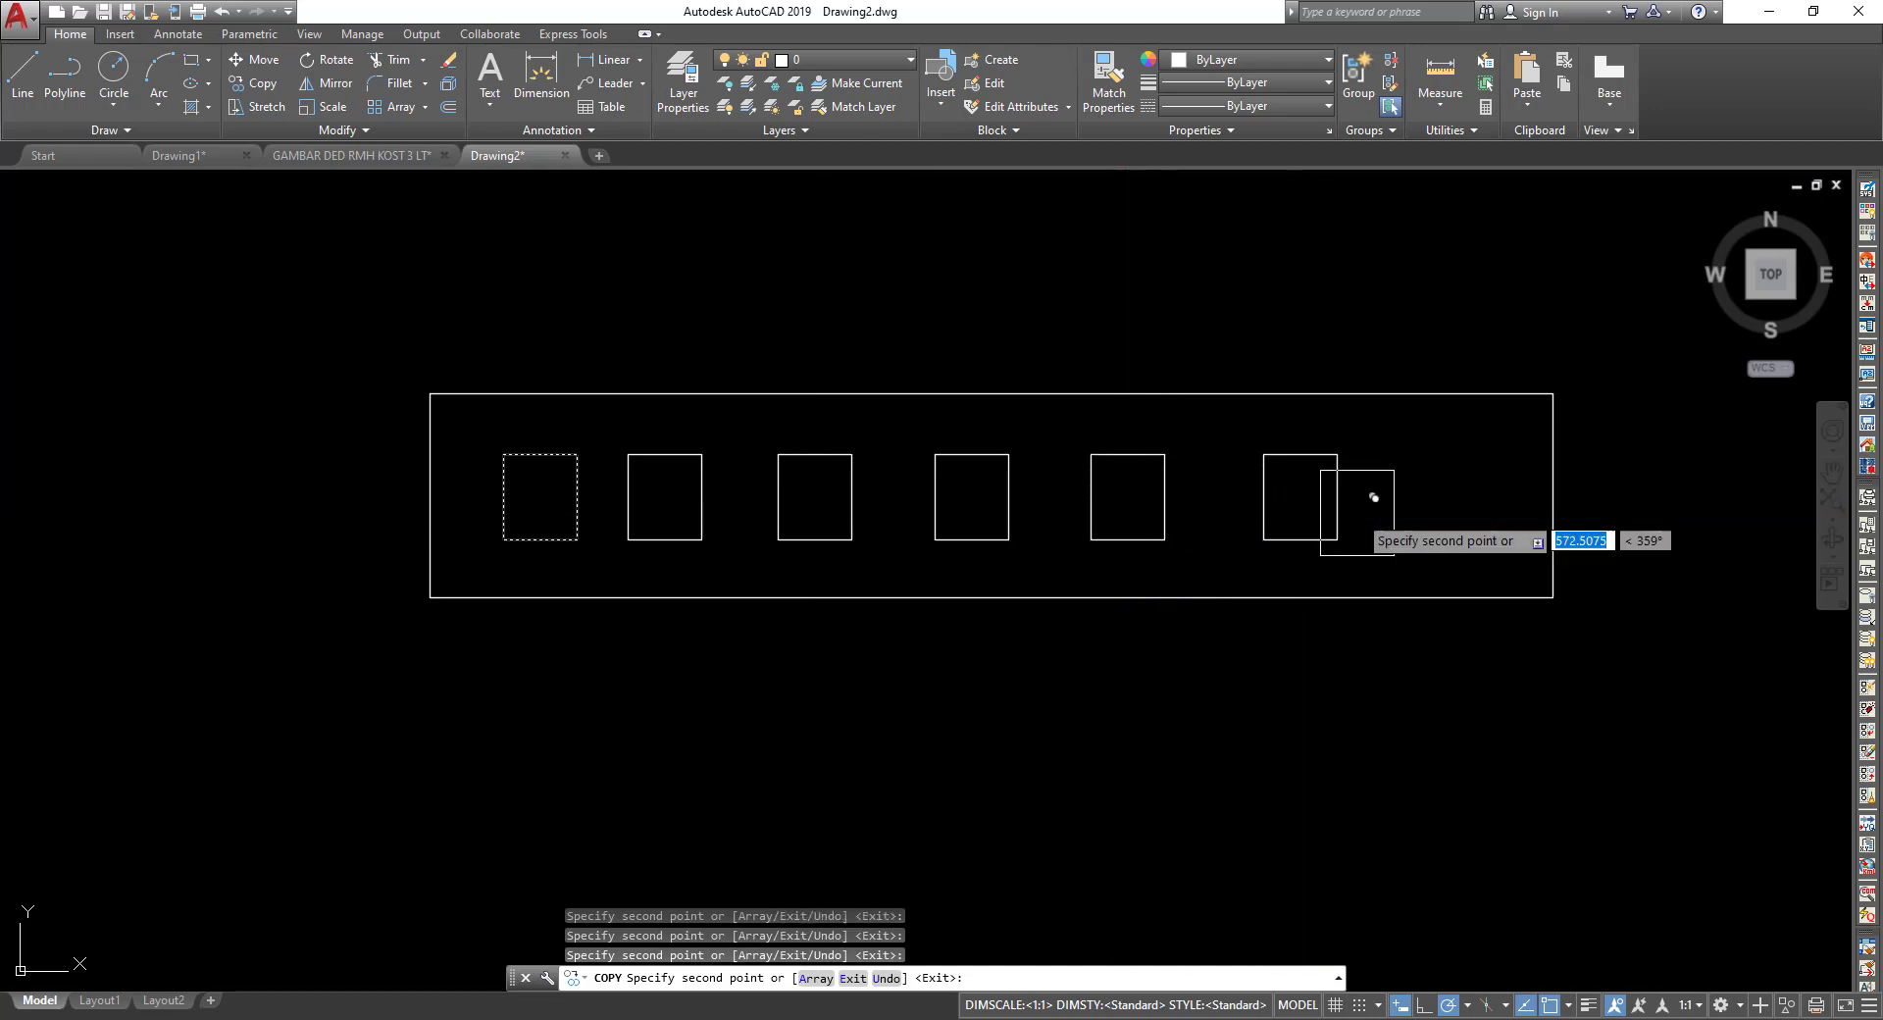
pyautogui.click(1460, 498)
pyautogui.moveTo(1390, 497); pyautogui.dragTo(1132, 488, button='middle')
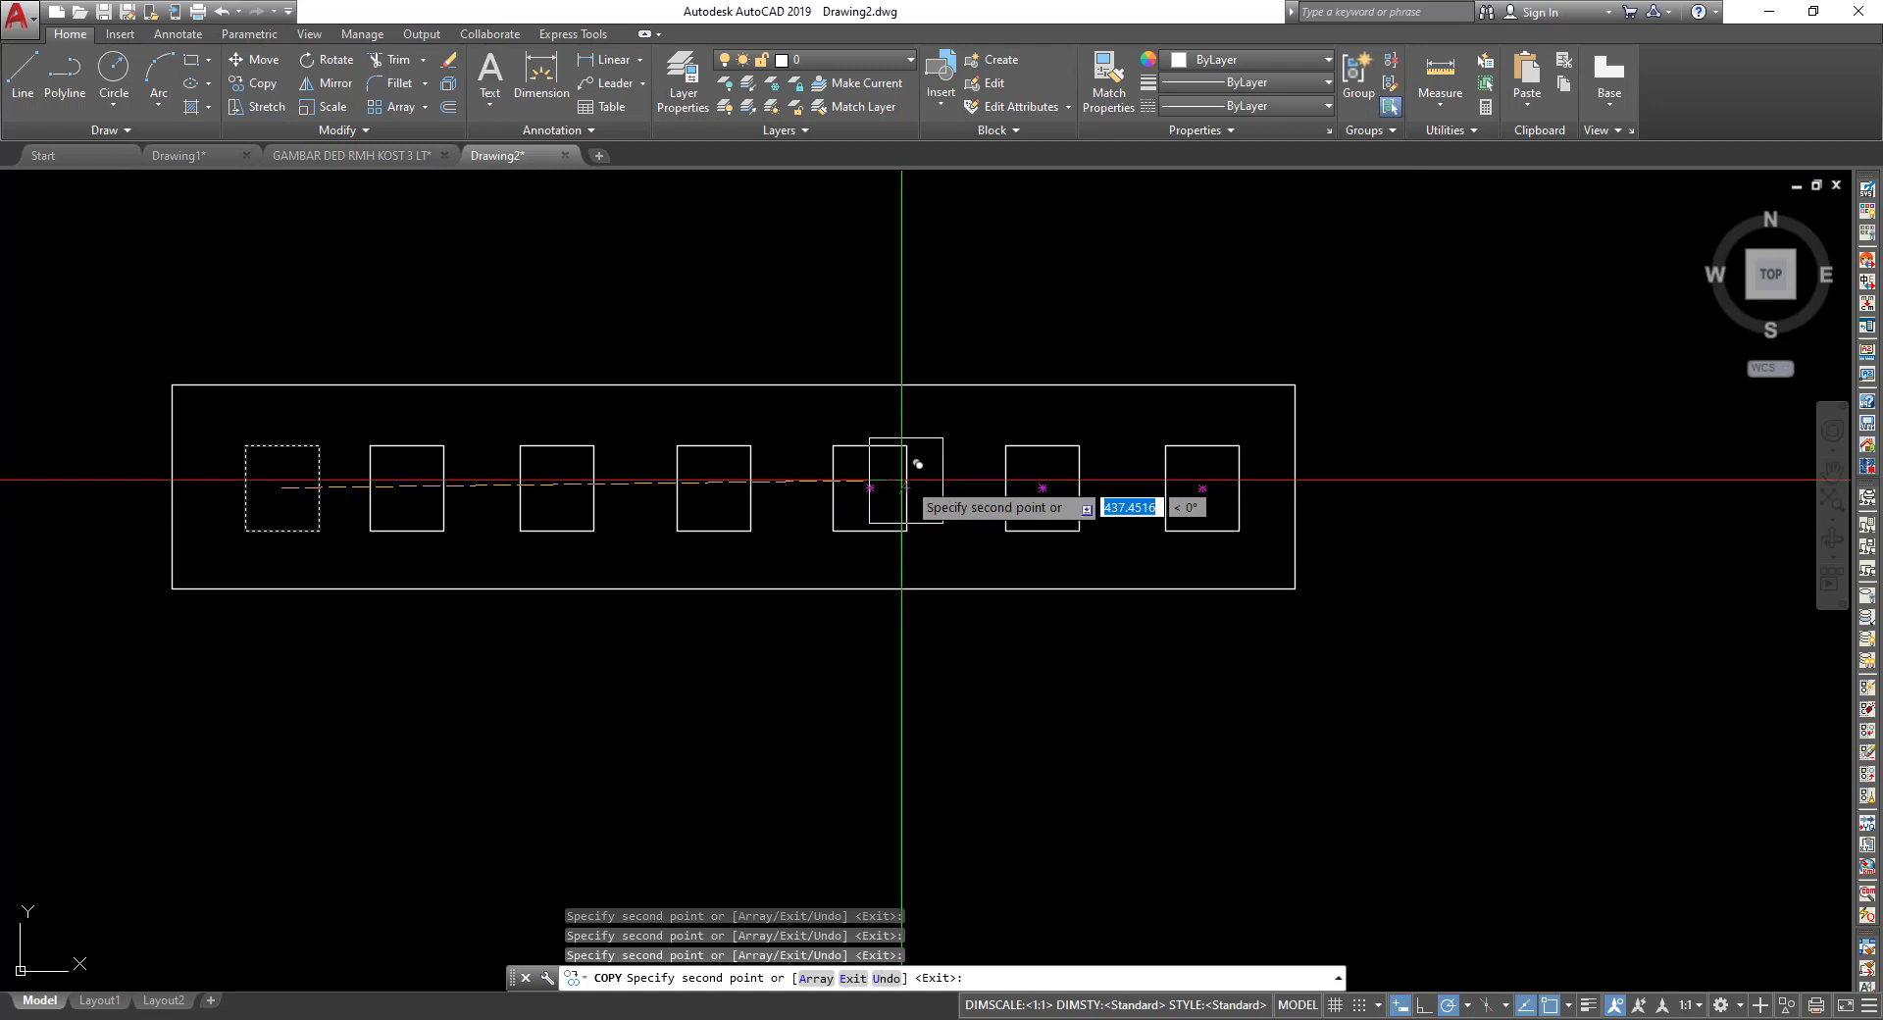
pyautogui.press('Escape')
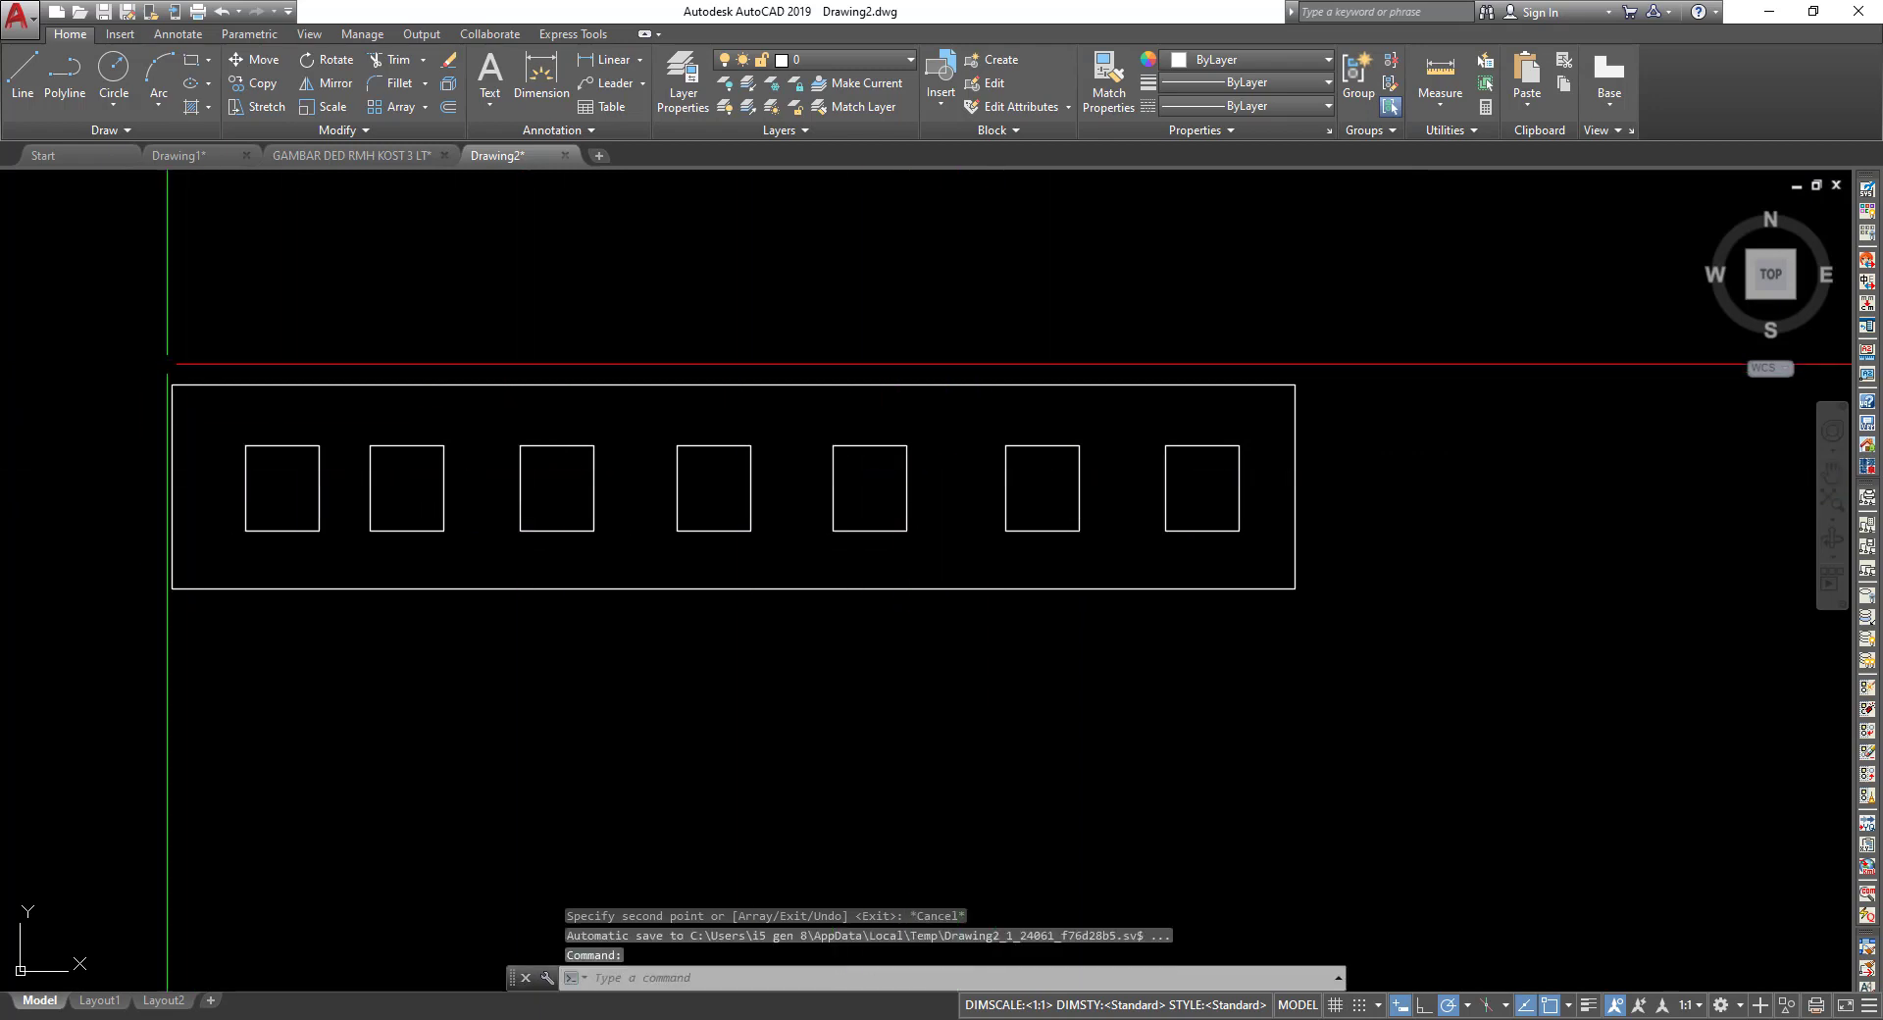
pyautogui.moveTo(168, 357); pyautogui.dragTo(360, 397, button='middle')
# Window-select the wide rectangle and its seven squares and erase them.
pyautogui.click(268, 369)
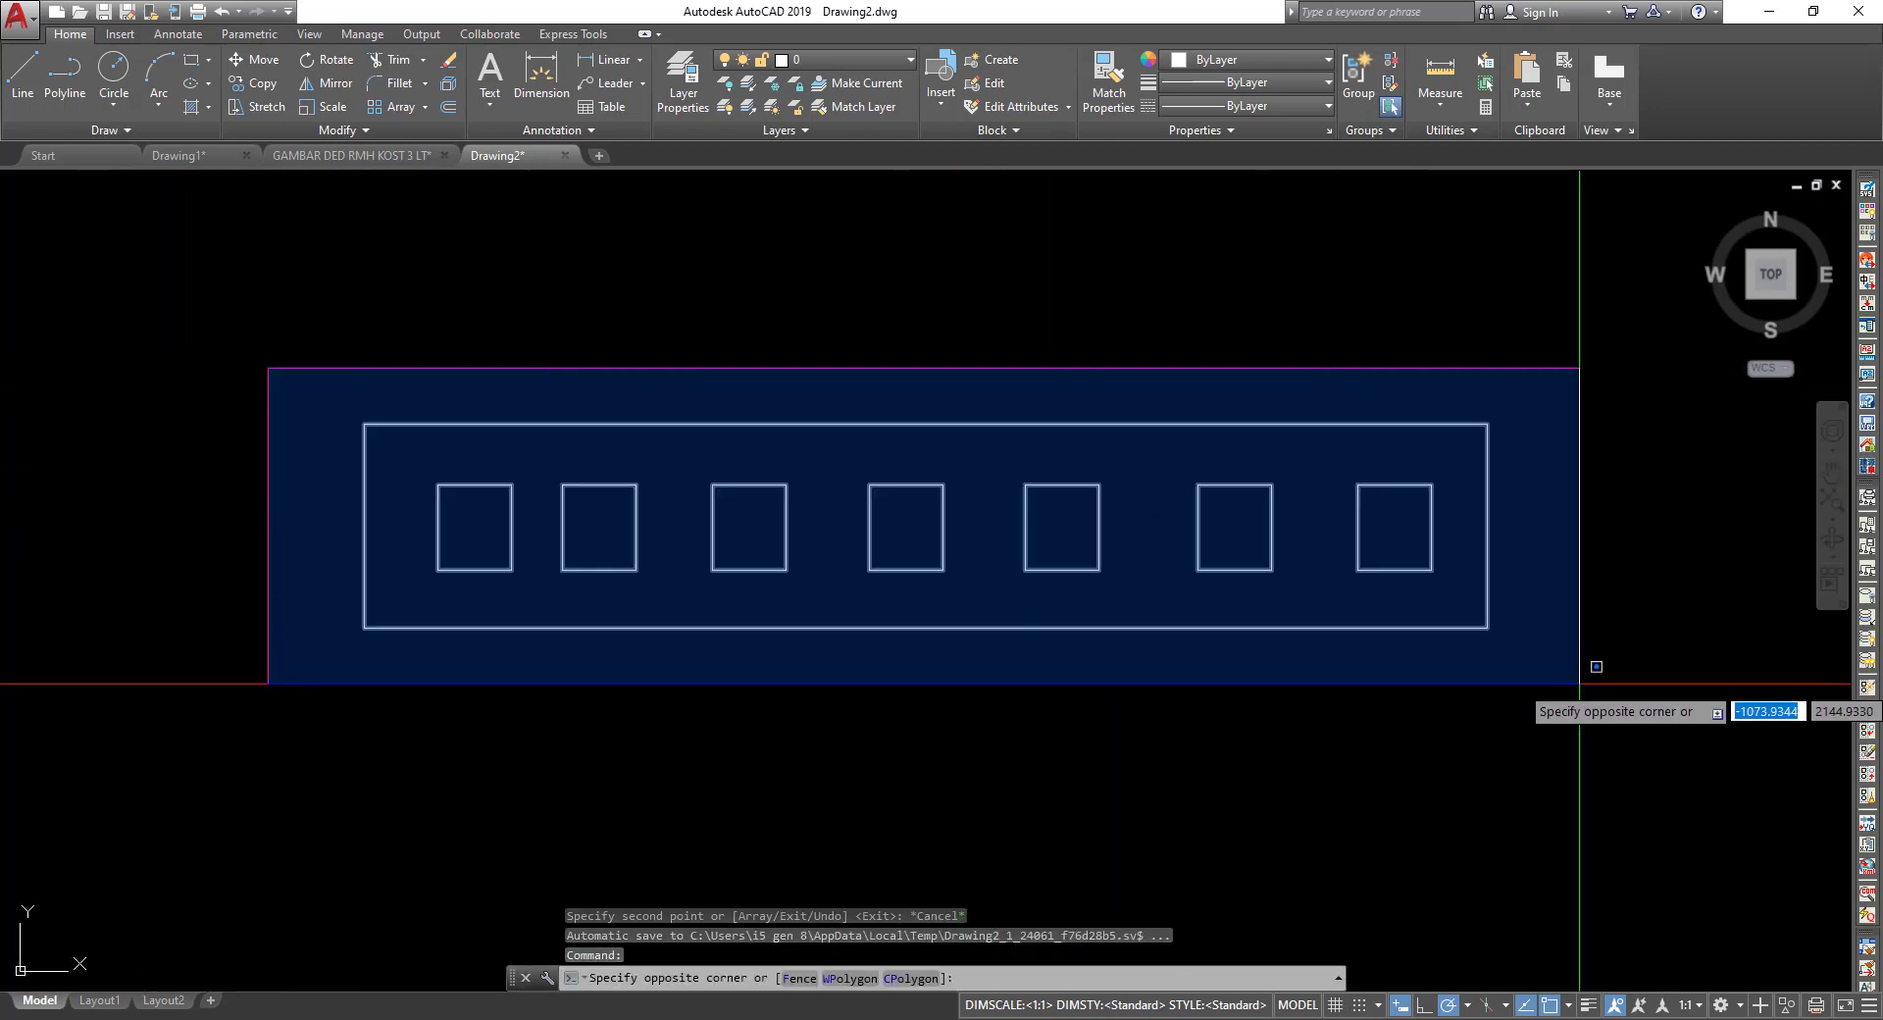
pyautogui.click(1526, 687)
pyautogui.press('Return')
# Zoom in on the DENAH LT. 01 floor plan.
pyautogui.scroll(-5, 1100, 633)
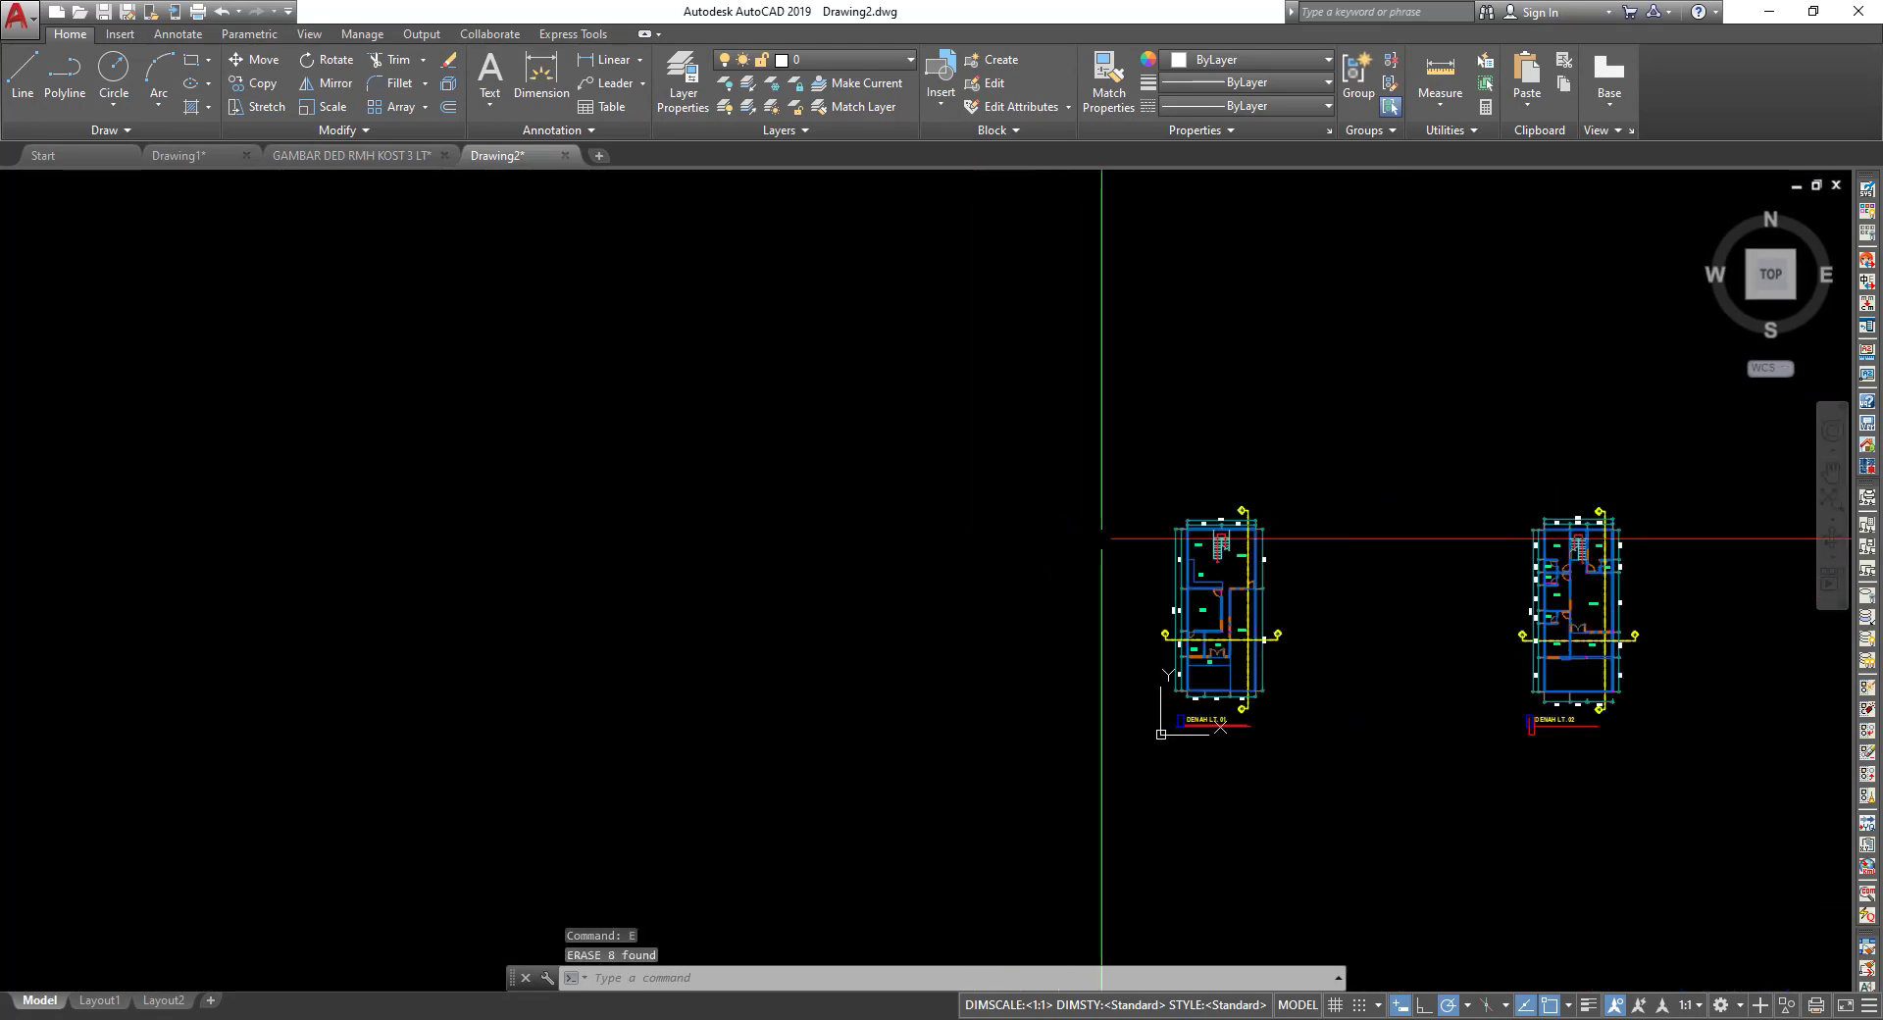
pyautogui.scroll(6, 1177, 637)
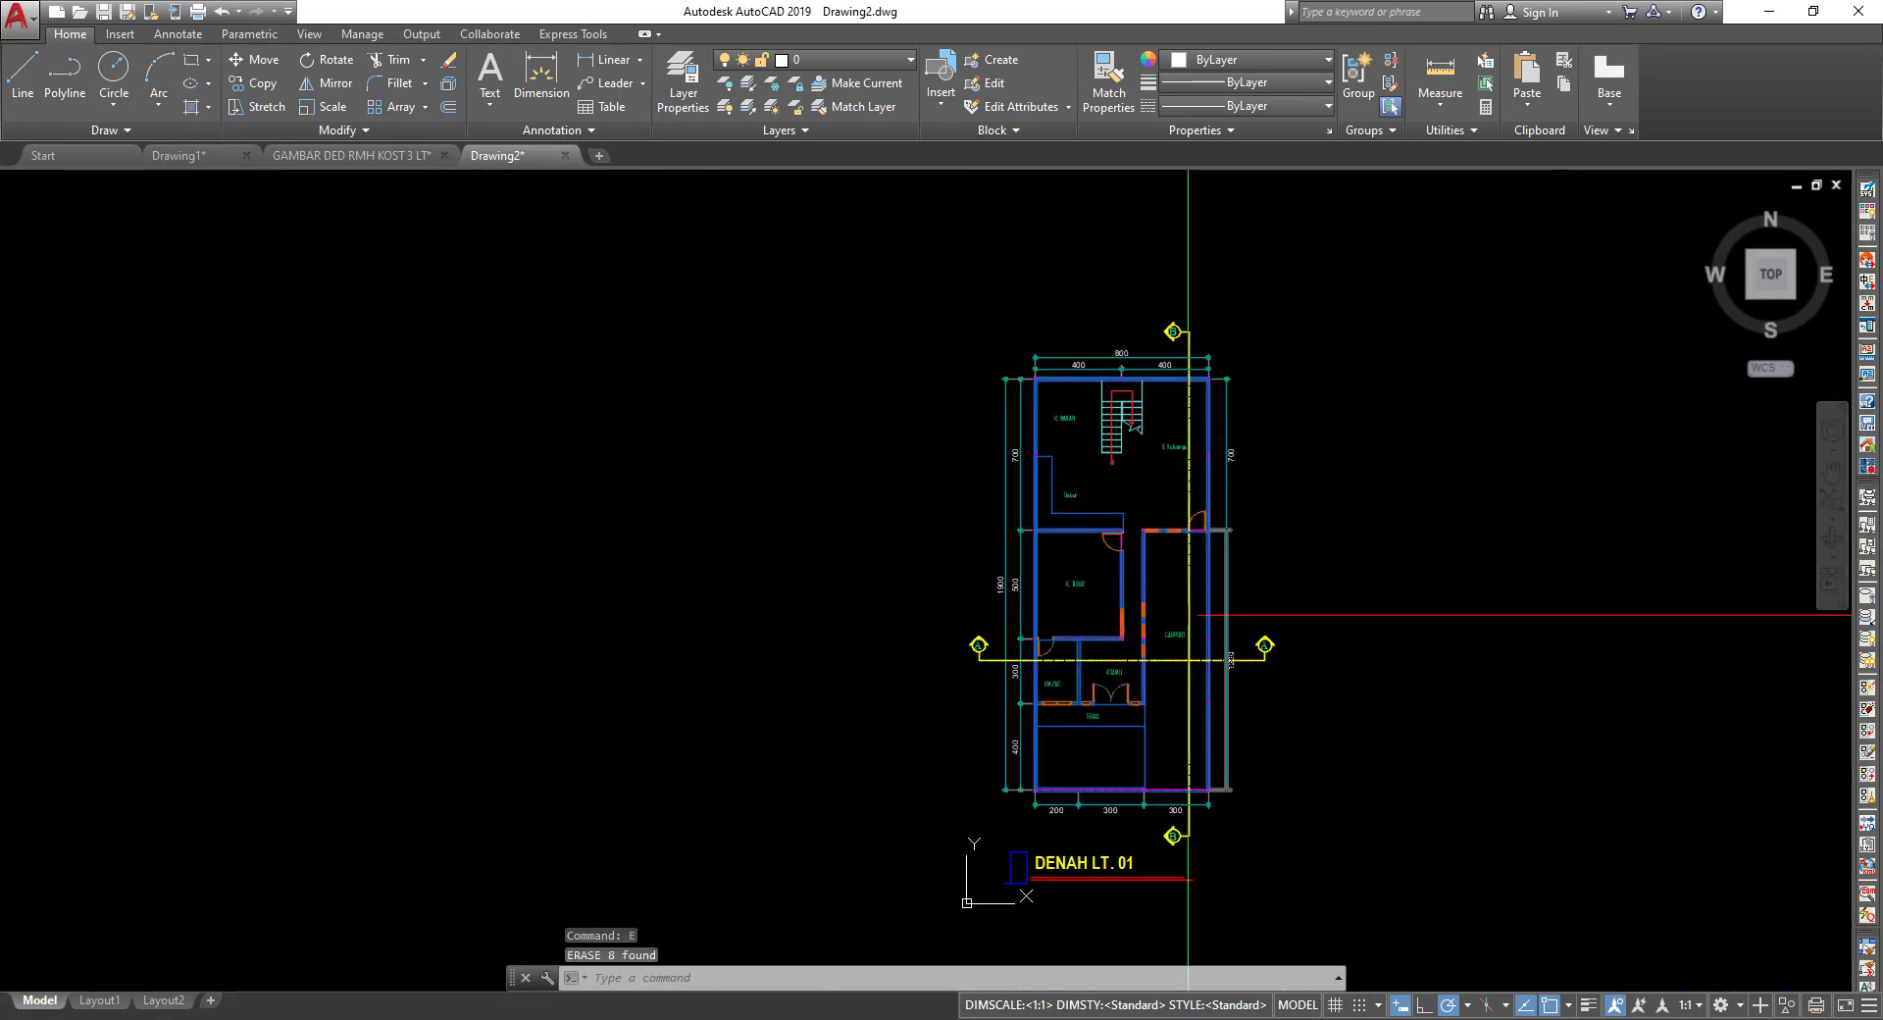
pyautogui.scroll(-2, 1079, 549)
pyautogui.scroll(4, 1315, 412)
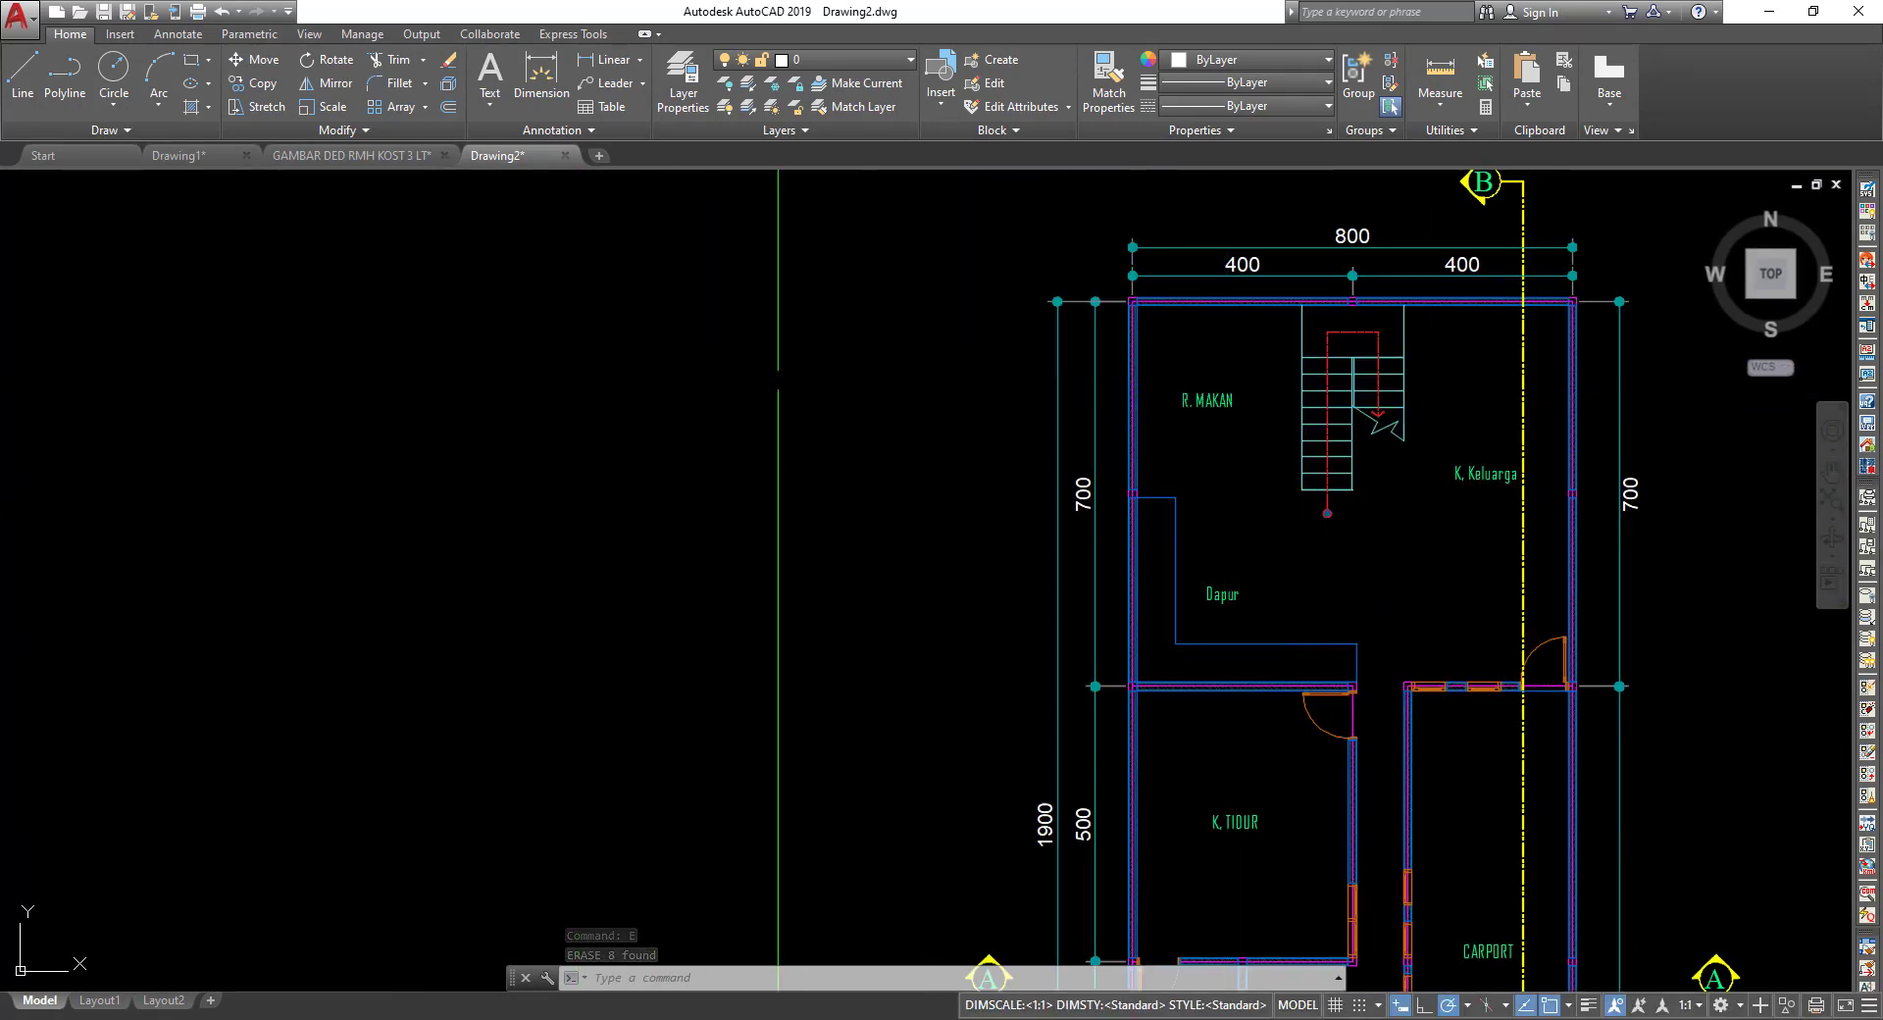
pyautogui.scroll(1, 840, 364)
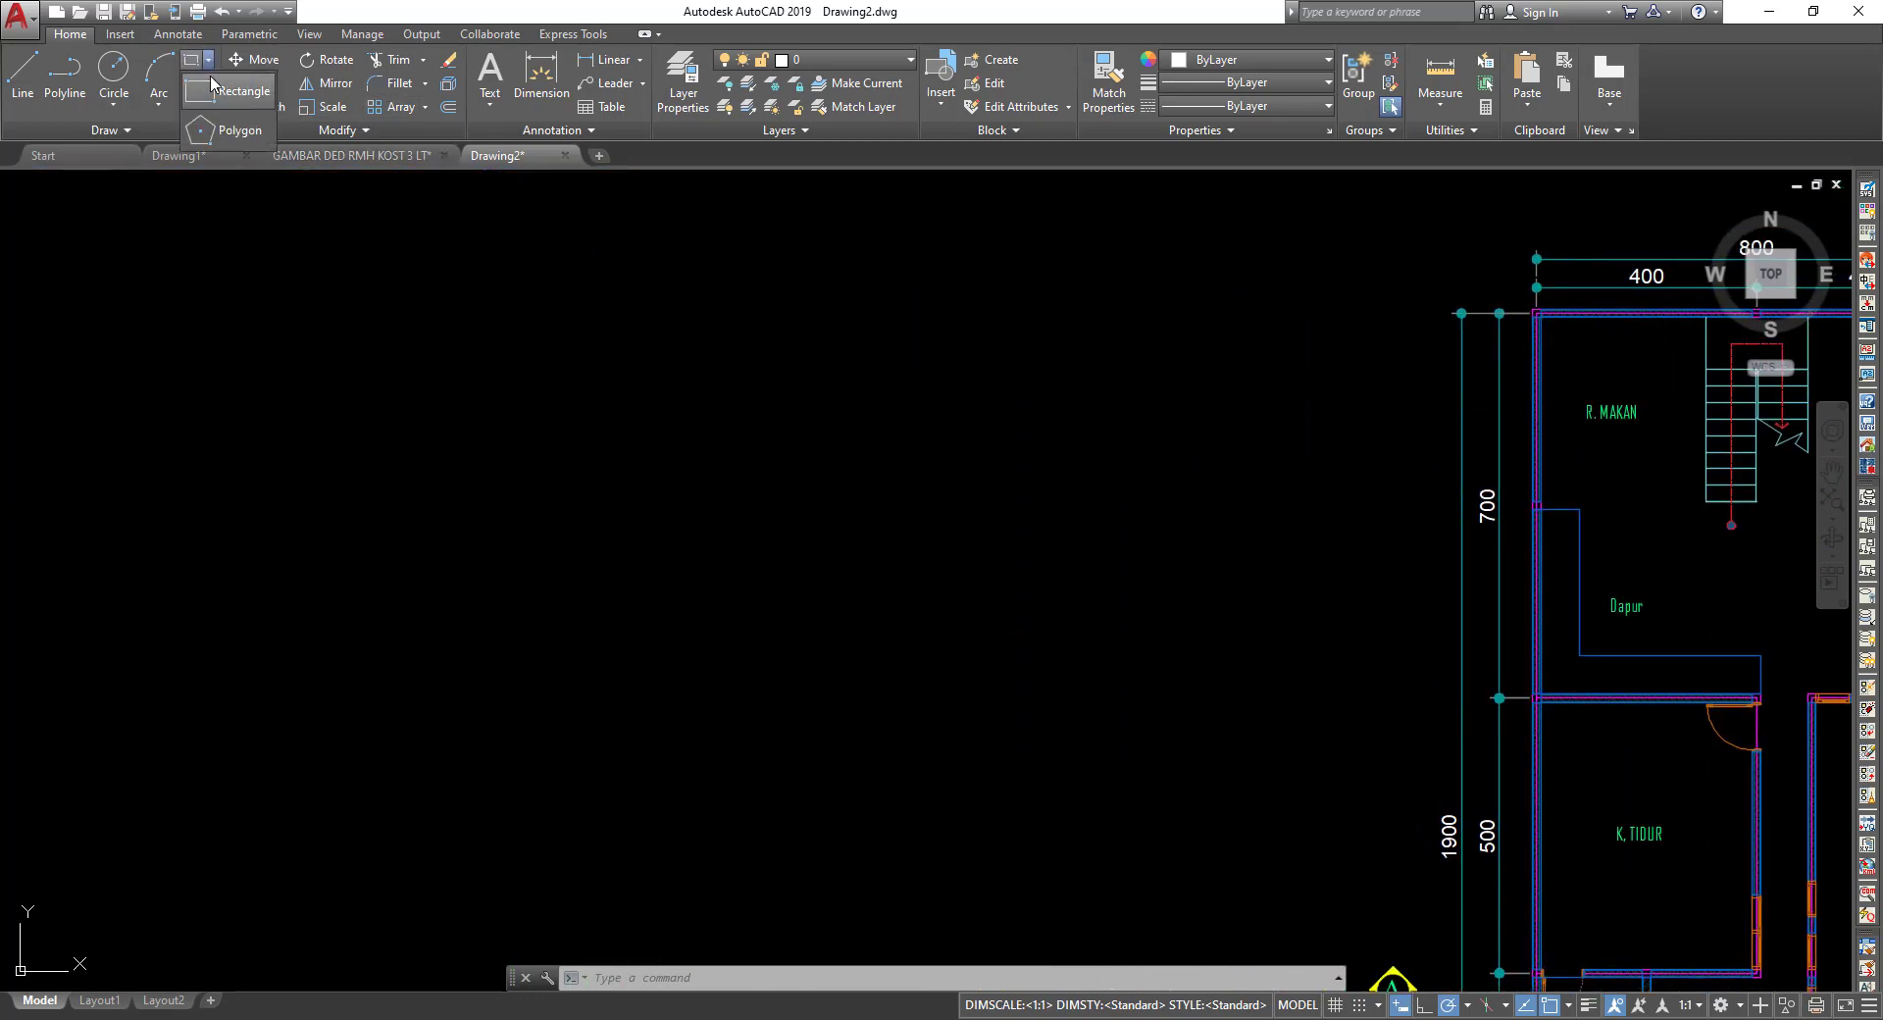
# Draw a 600 by 700 rectangle wall outline and explode it into separate lines.
pyautogui.click(226, 91)
pyautogui.click(538, 736)
pyautogui.write('700')
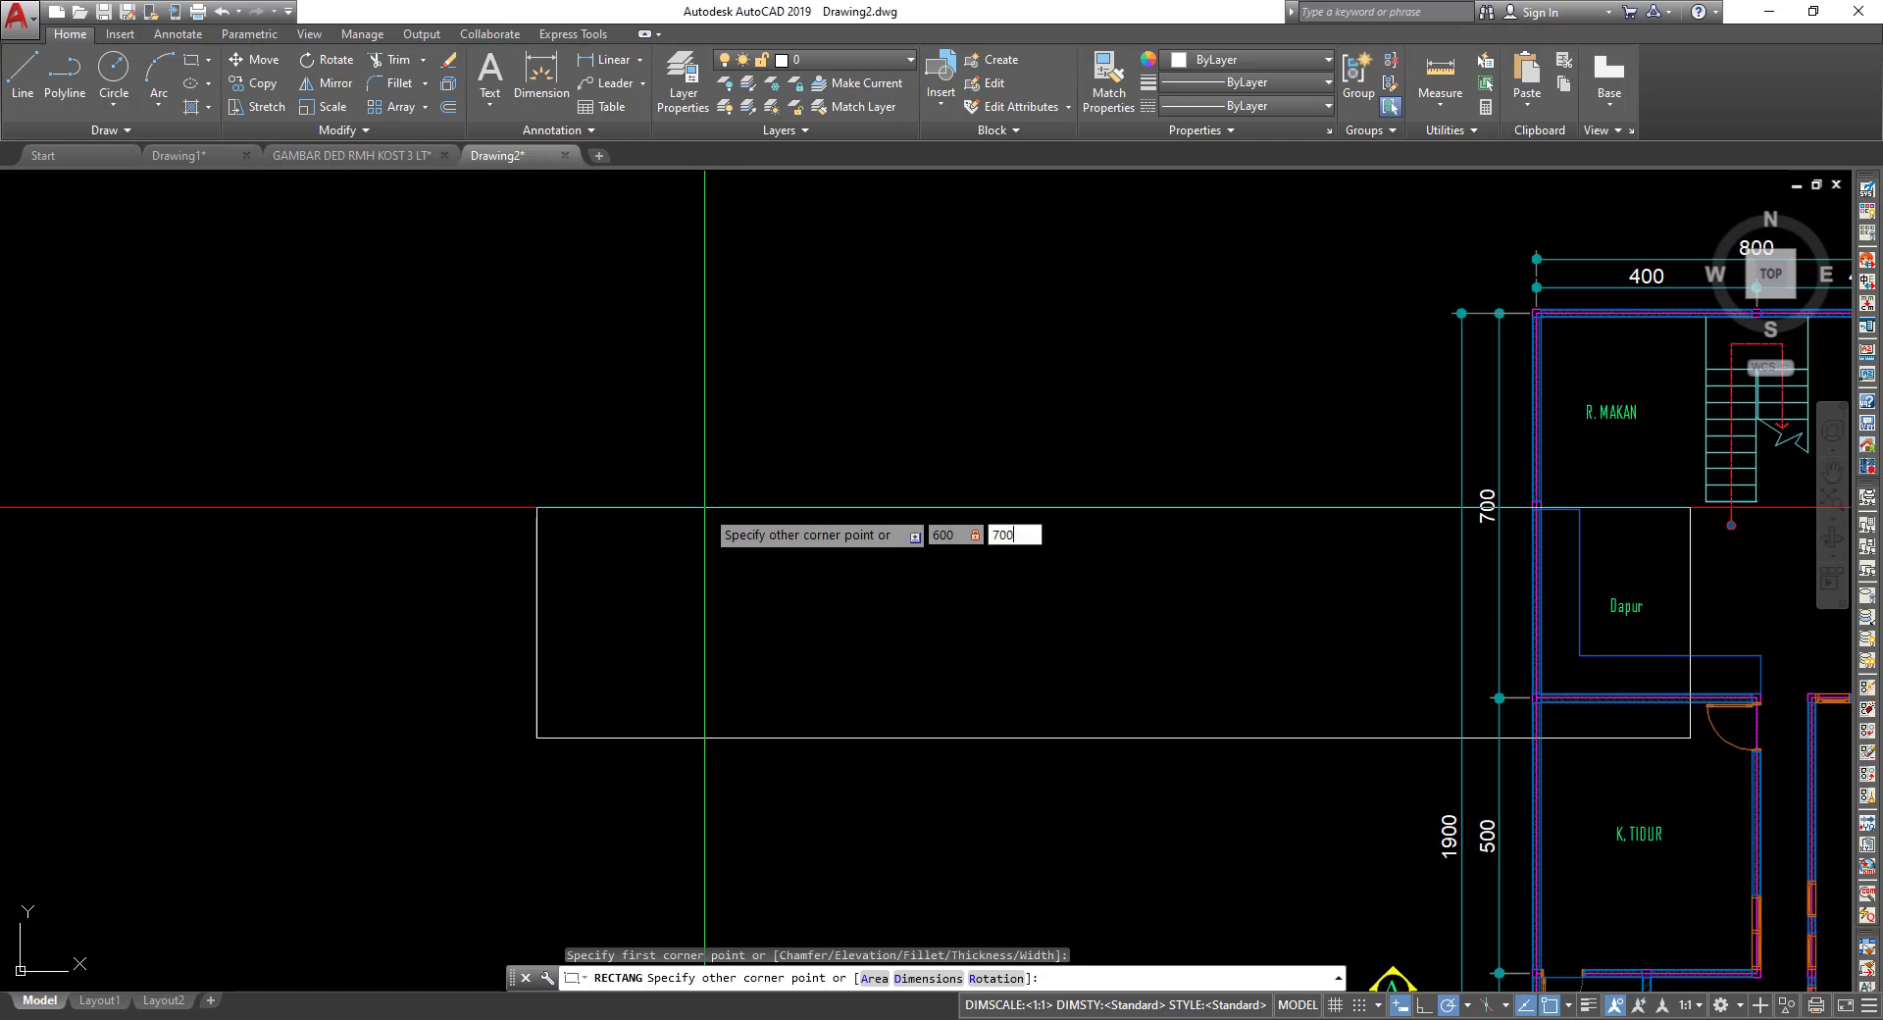
pyautogui.press('Return')
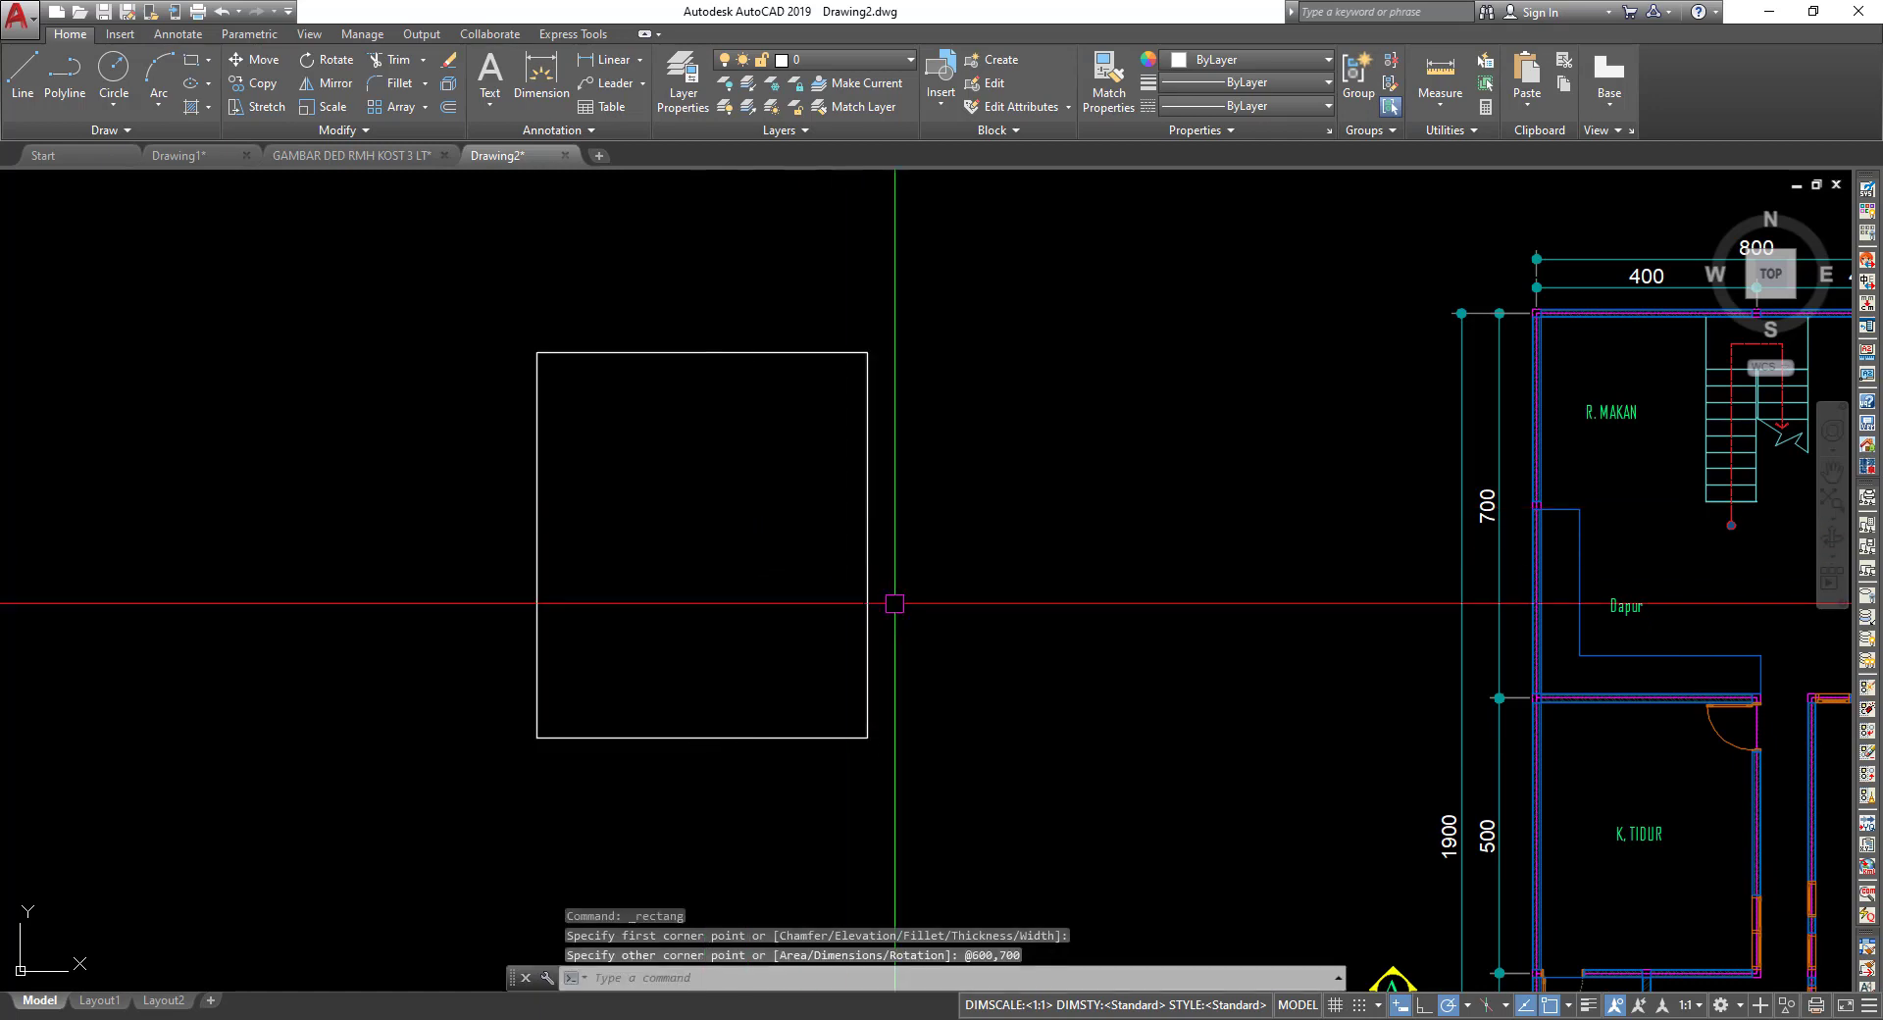
pyautogui.moveTo(890, 596); pyautogui.dragTo(815, 574)
pyautogui.press('Return')
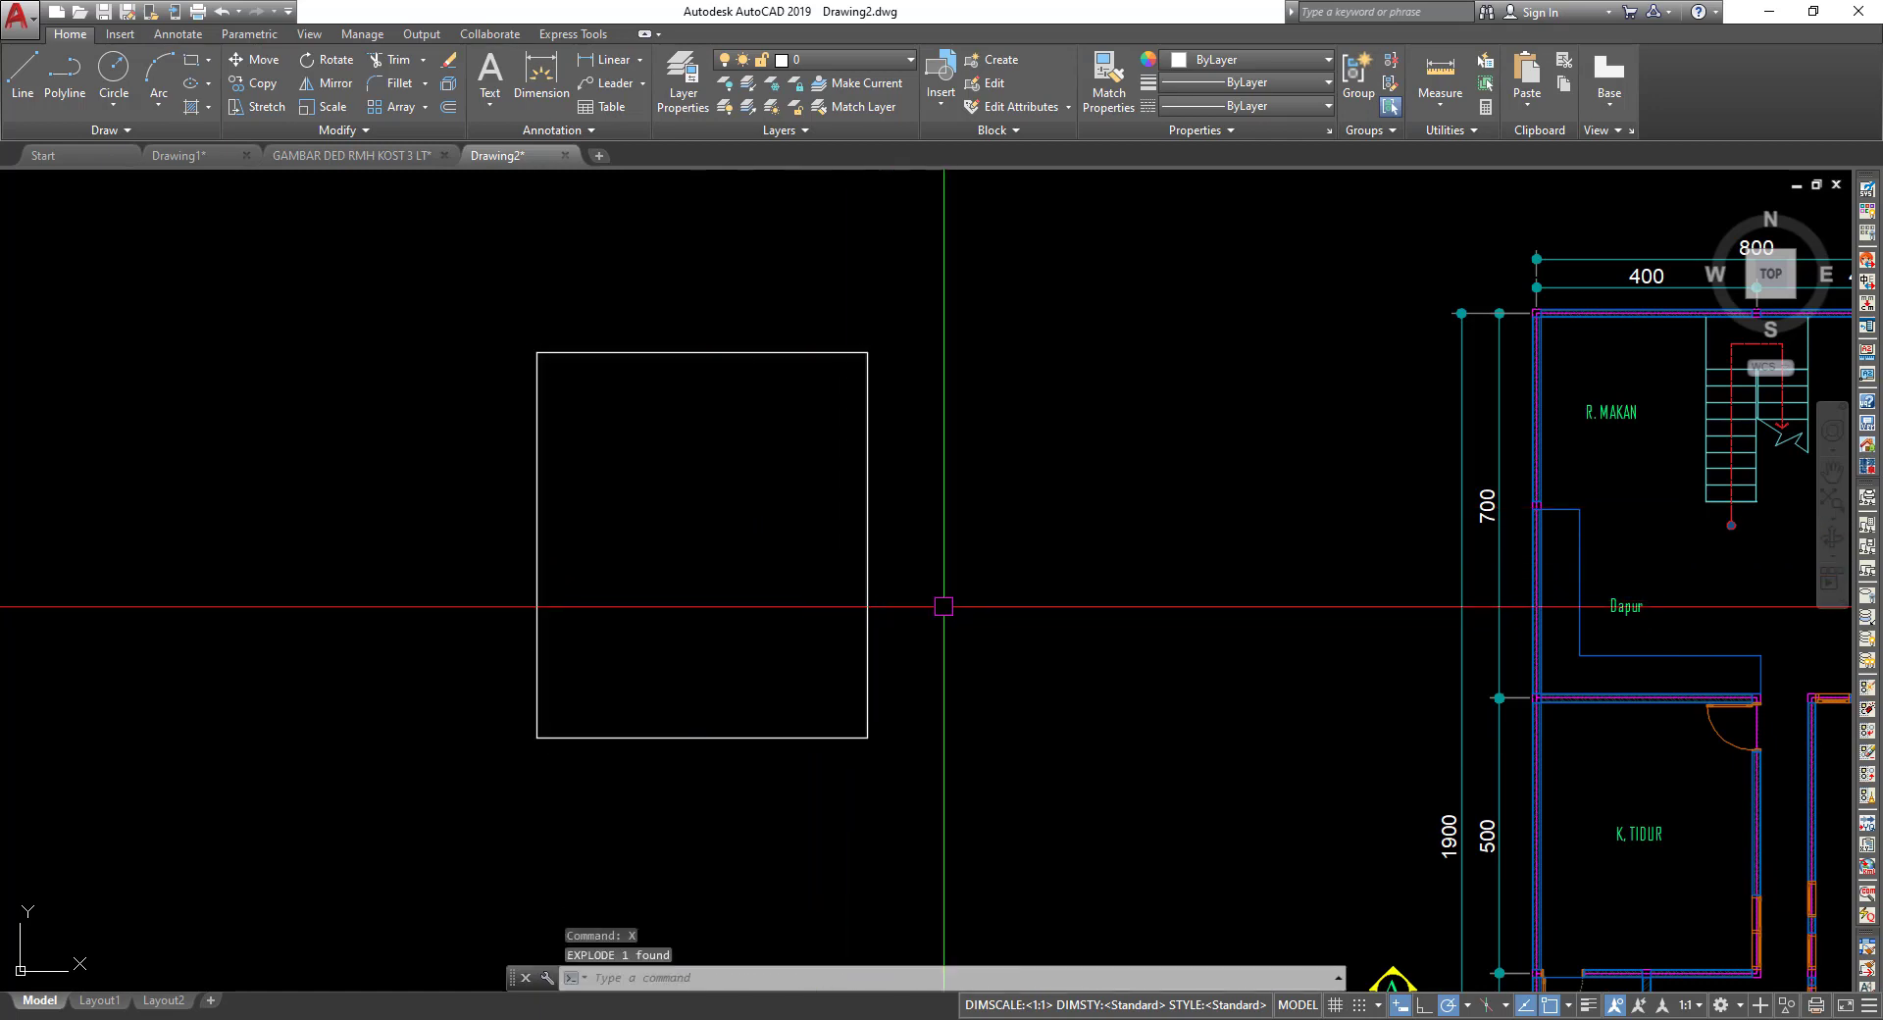
# Offset the right edge, bottom edge and new horizontal line inward by 250.
pyautogui.scroll(2, 863, 637)
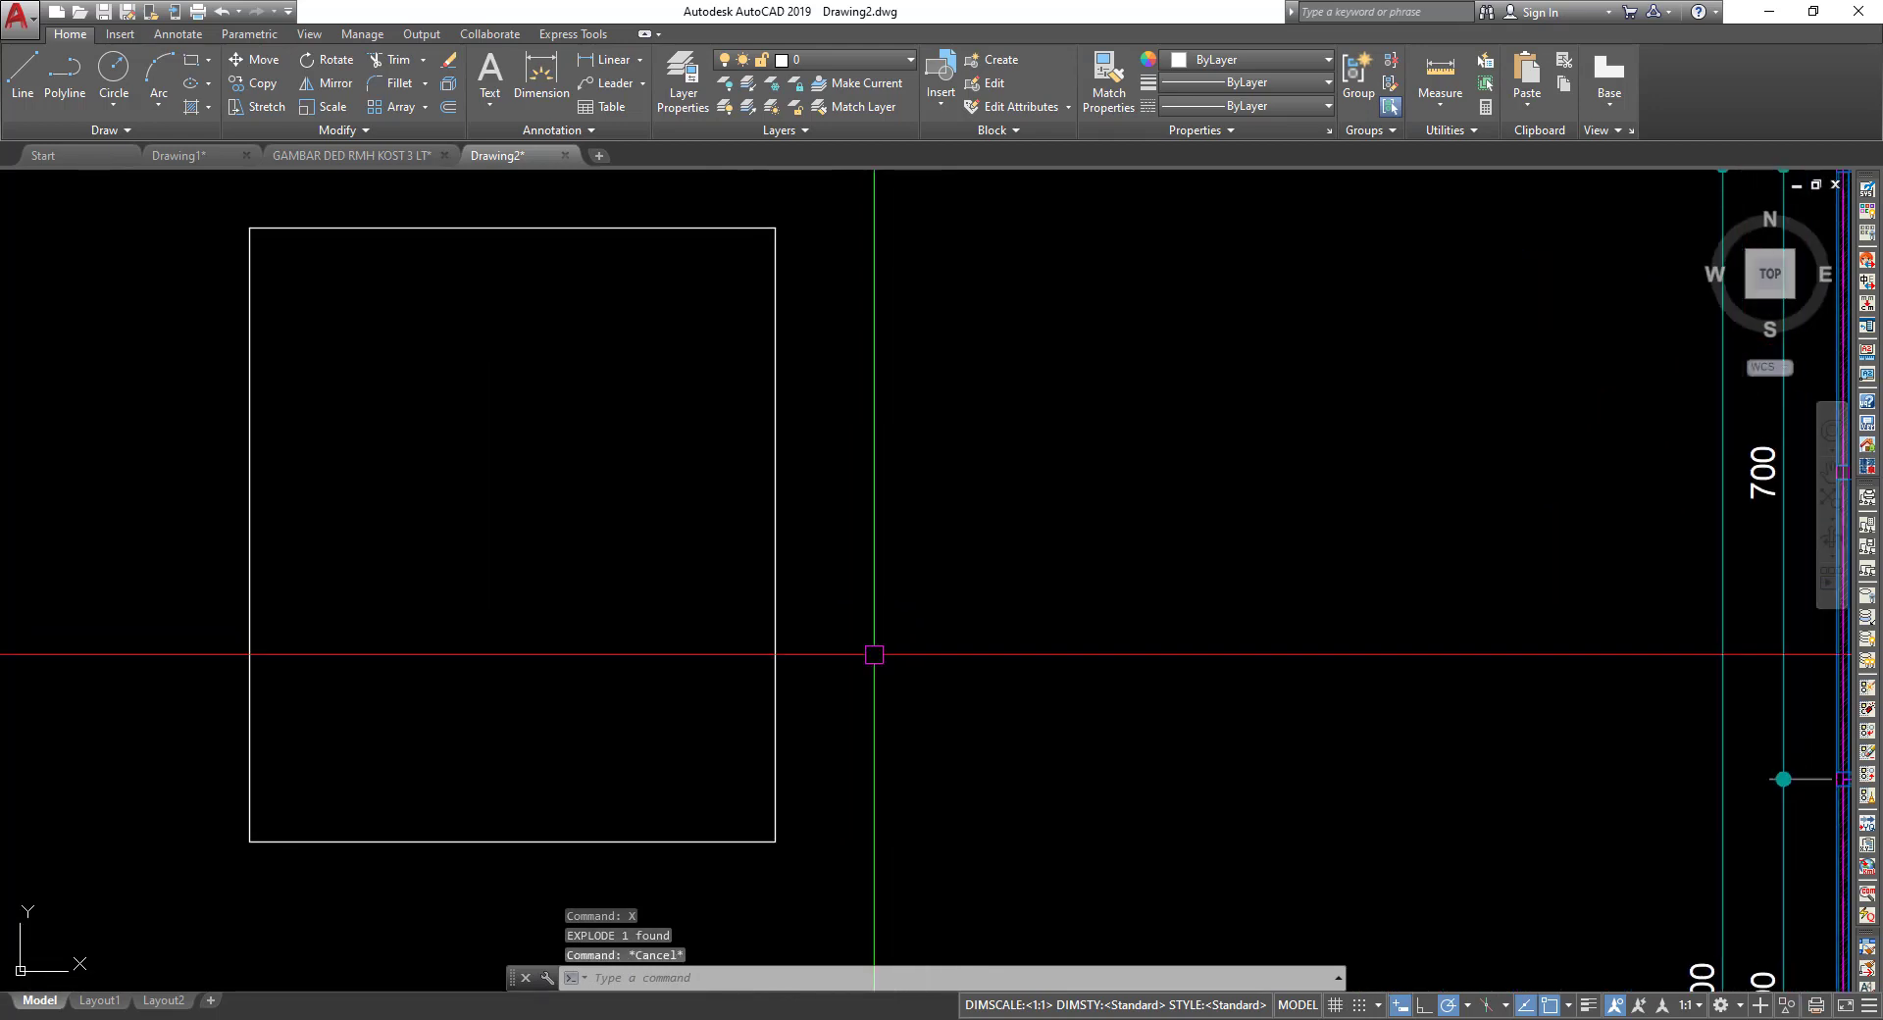
pyautogui.write('o')
pyautogui.press('Return')
pyautogui.write('250')
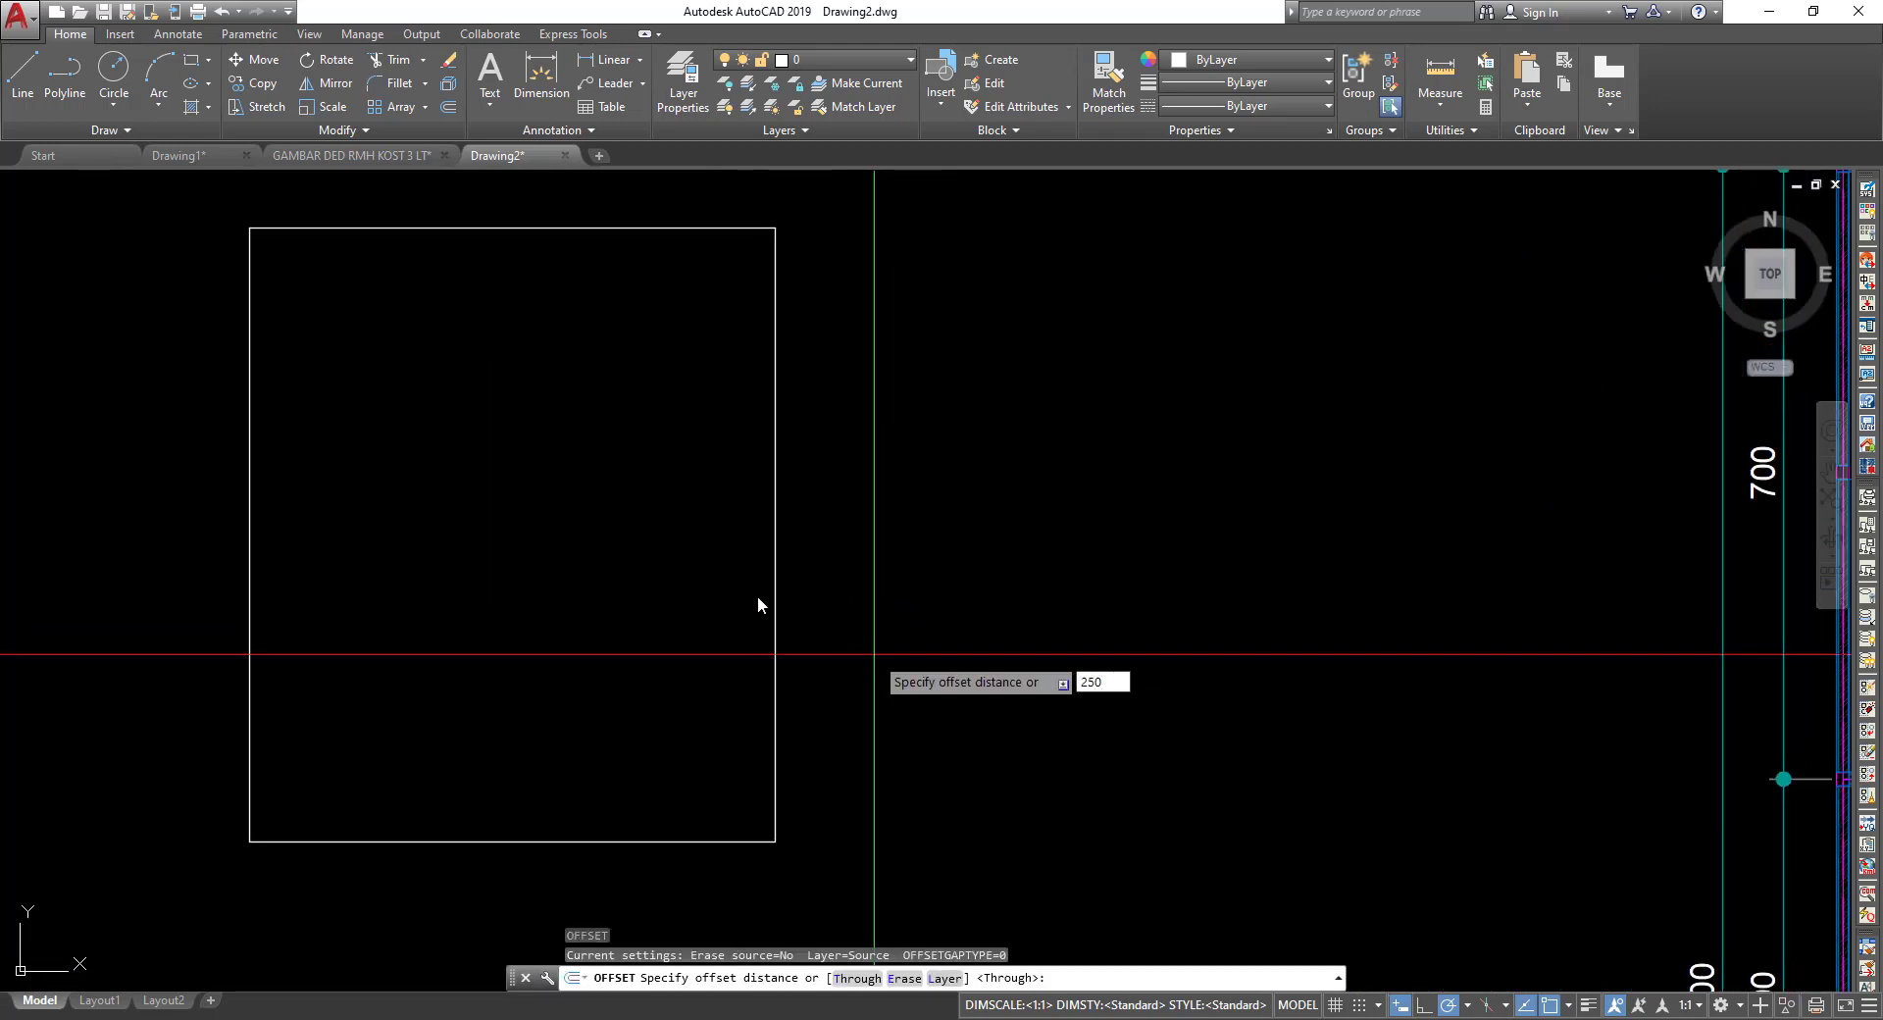
pyautogui.press('Return')
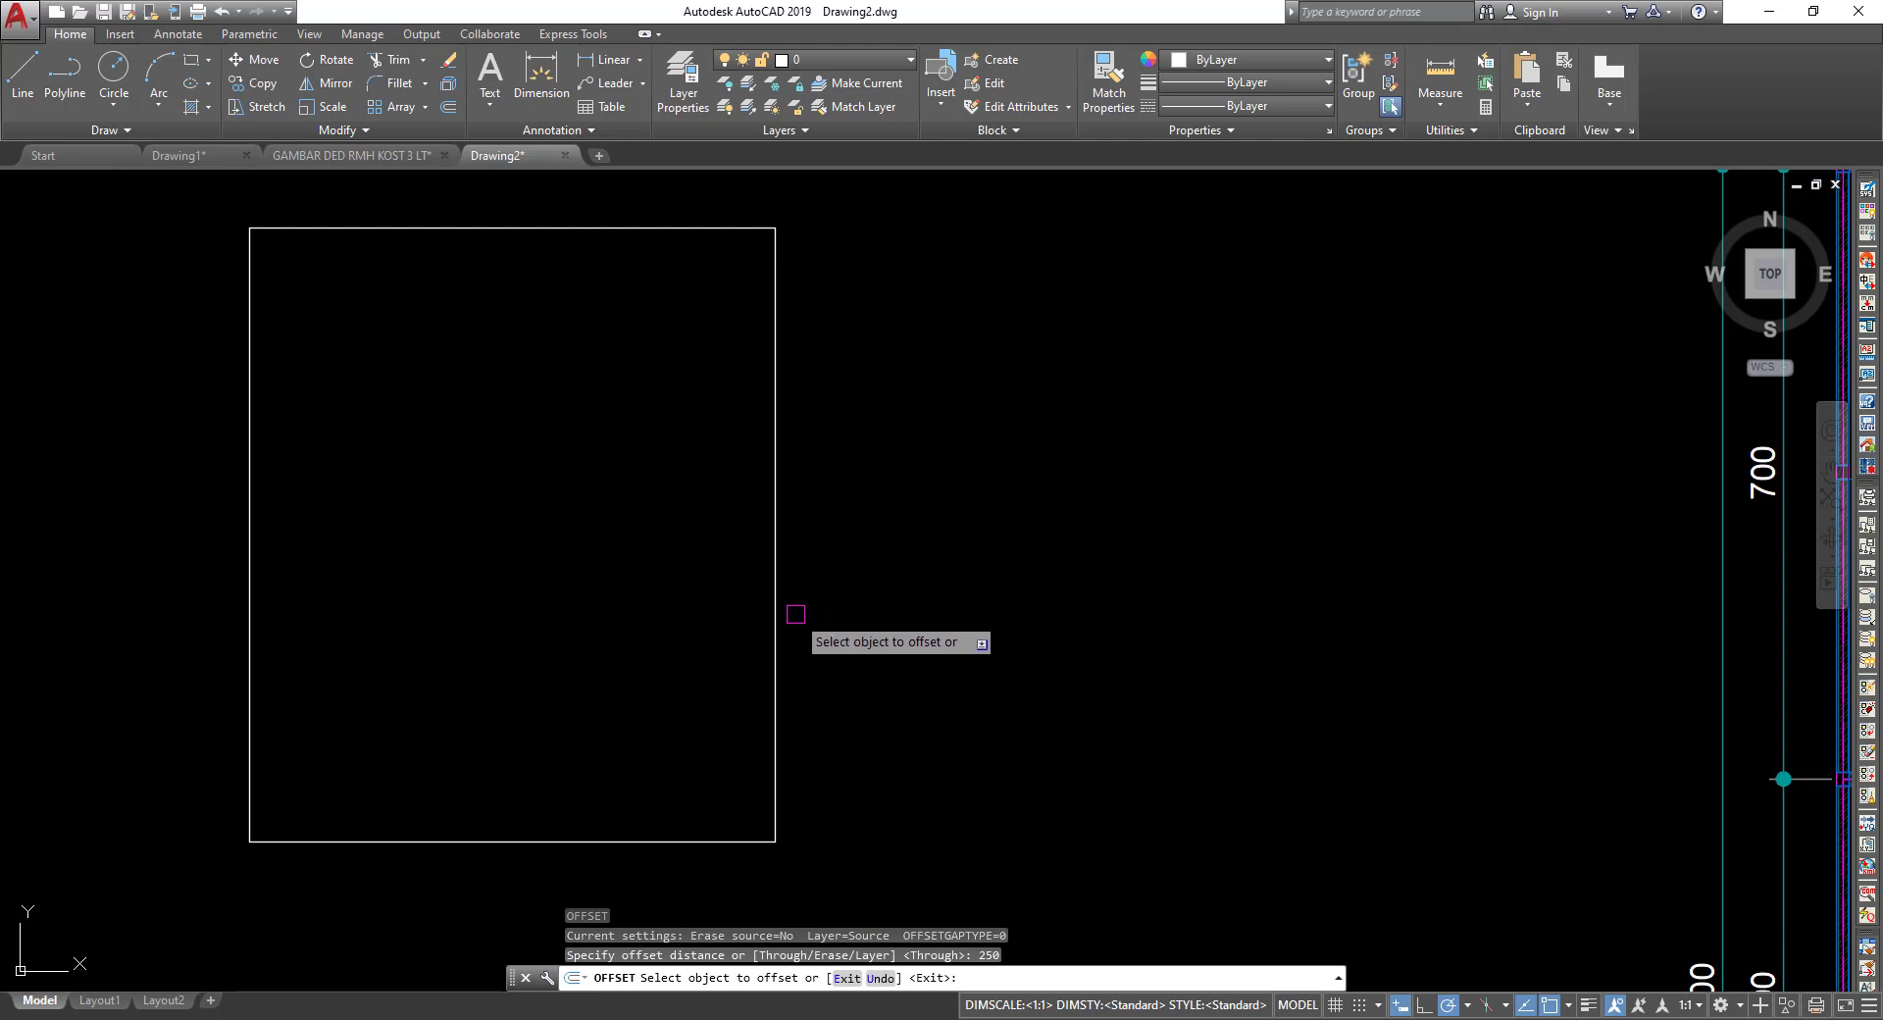
pyautogui.click(774, 600)
pyautogui.click(628, 618)
pyautogui.click(655, 842)
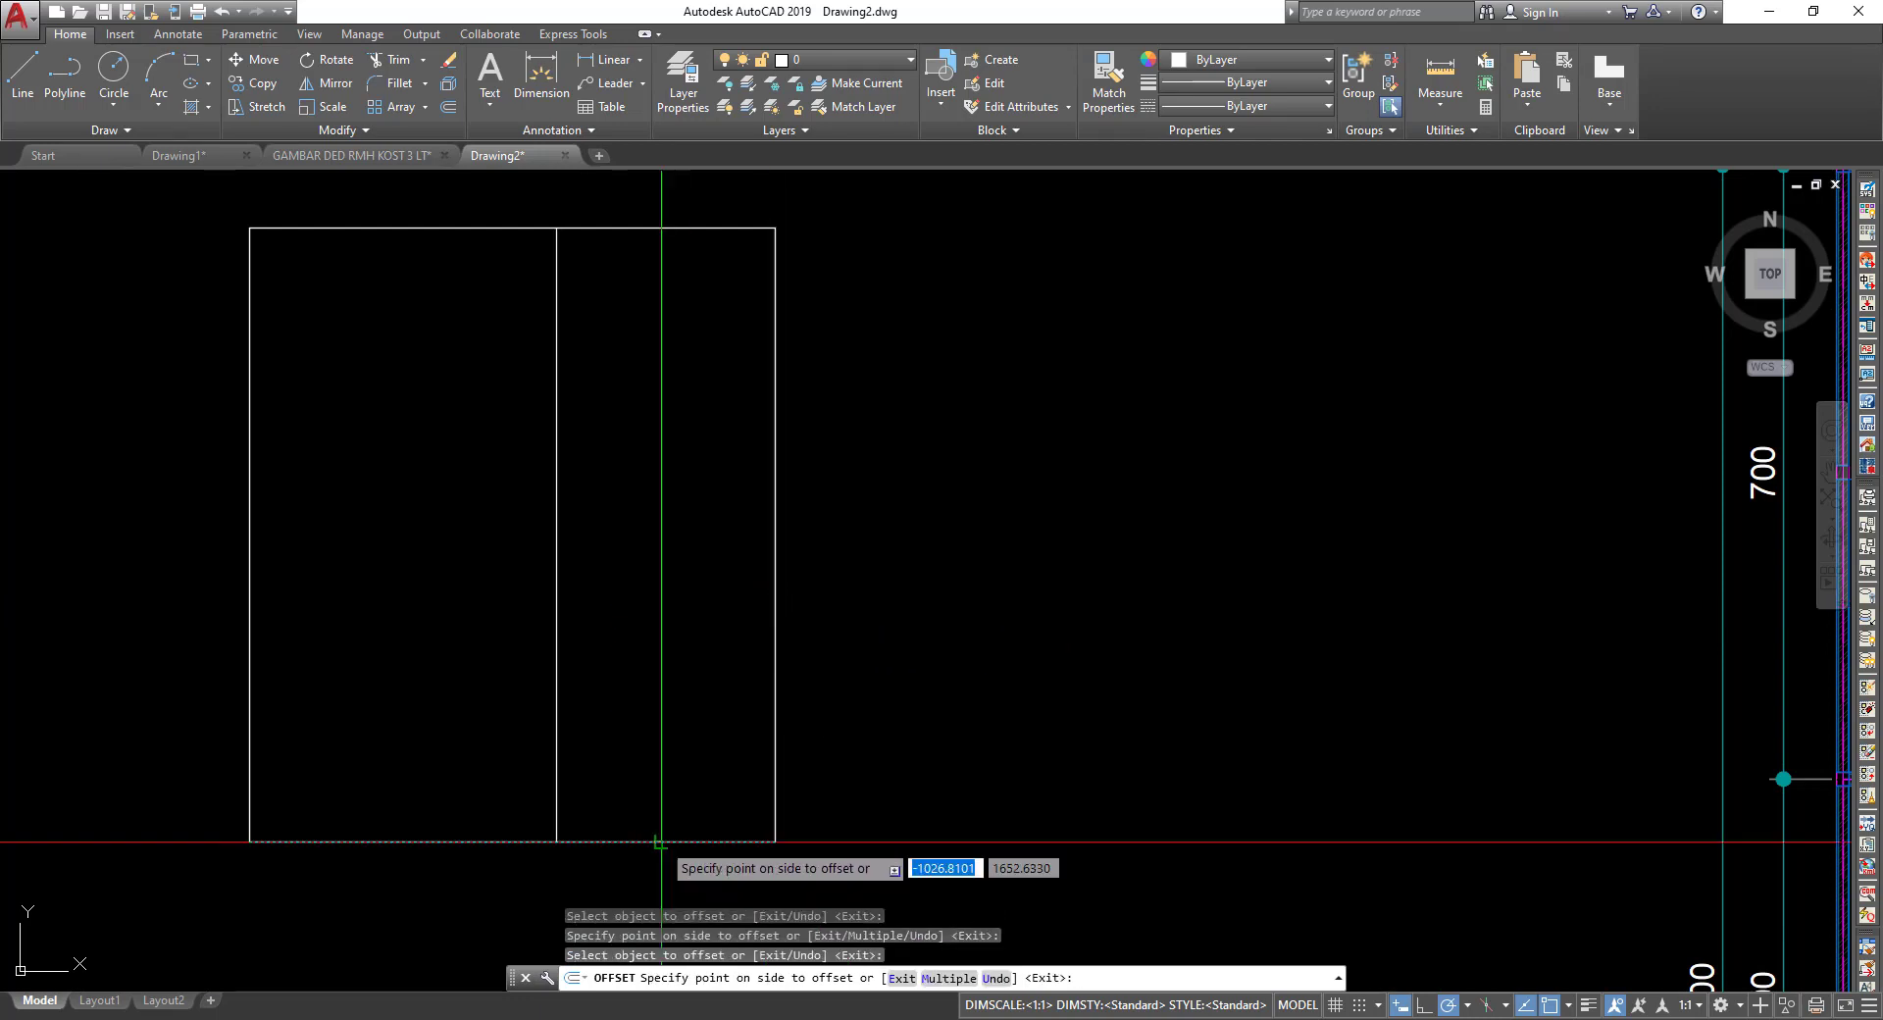
pyautogui.click(655, 664)
pyautogui.click(655, 623)
pyautogui.click(652, 540)
pyautogui.press('Escape')
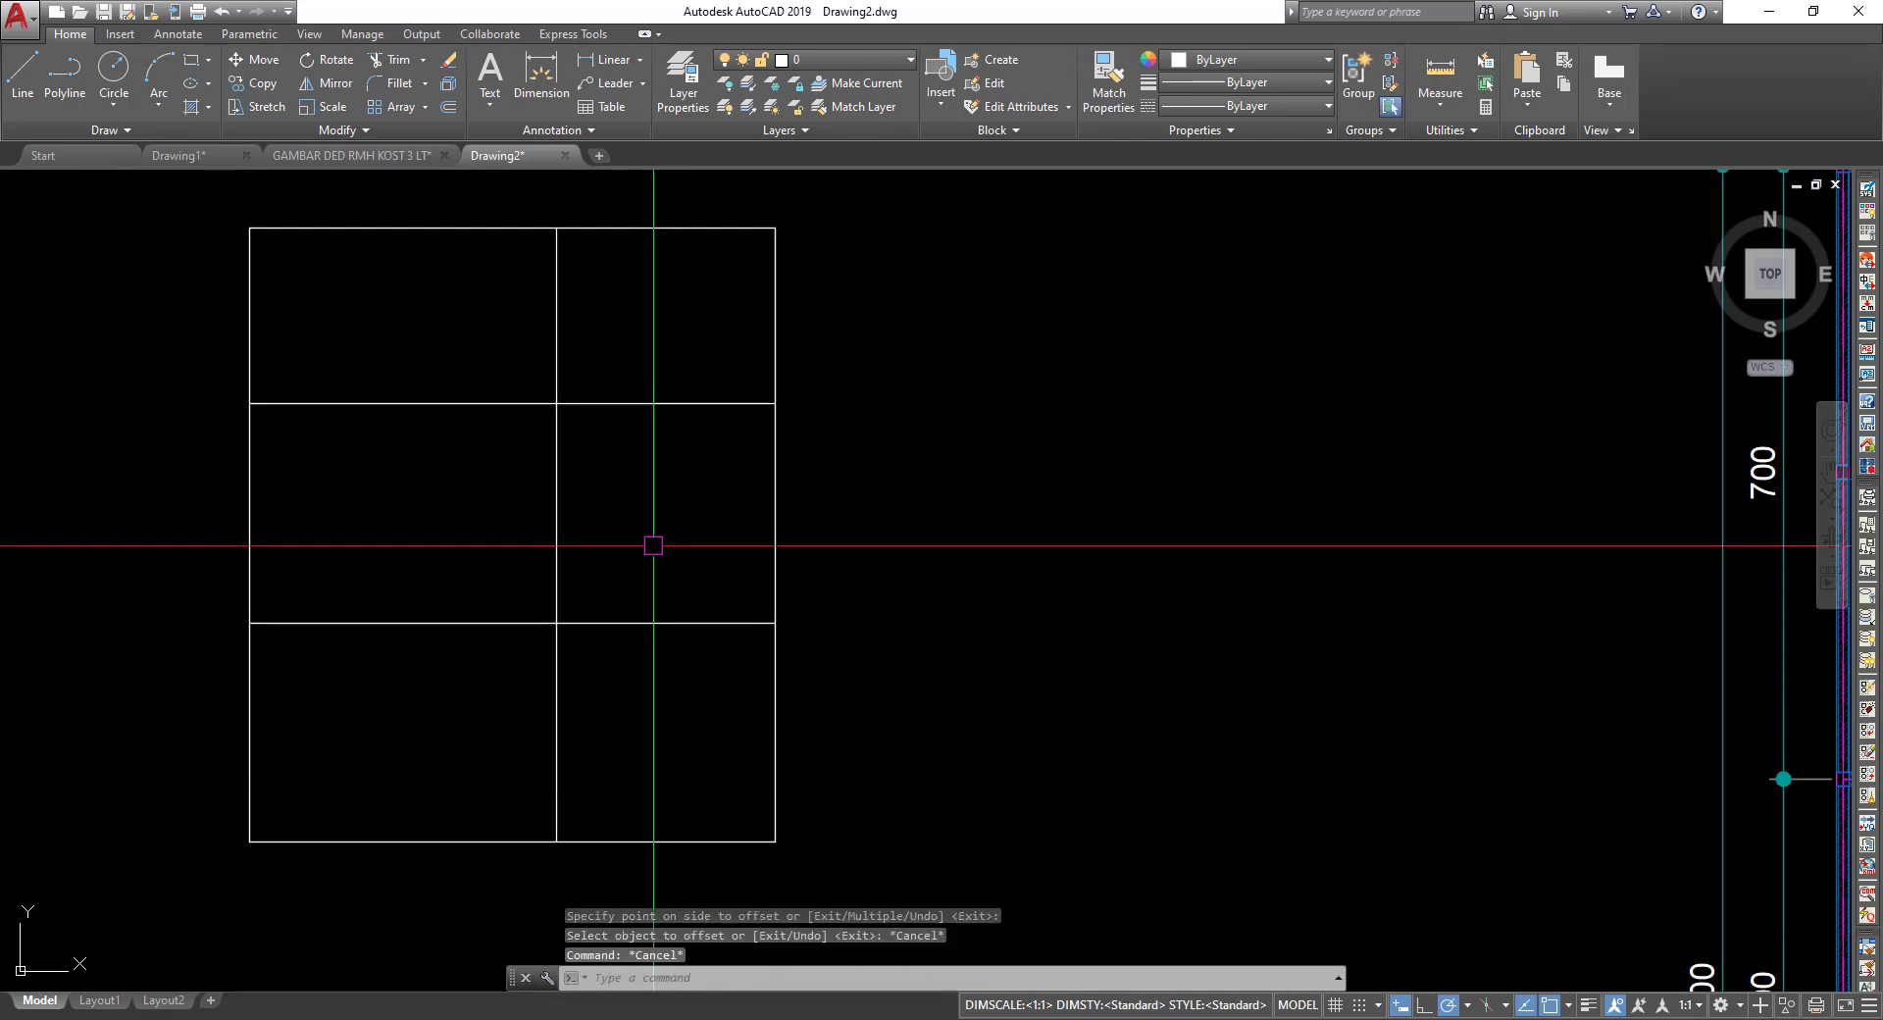
pyautogui.write('TR')
# Trim away the upper part of the excess vertical interior line.
pyautogui.press('Return')
pyautogui.press('Return')
pyautogui.click(618, 329)
pyautogui.click(510, 367)
# Trim the left part of the excess horizontal line and end TRIM.
pyautogui.click(422, 337)
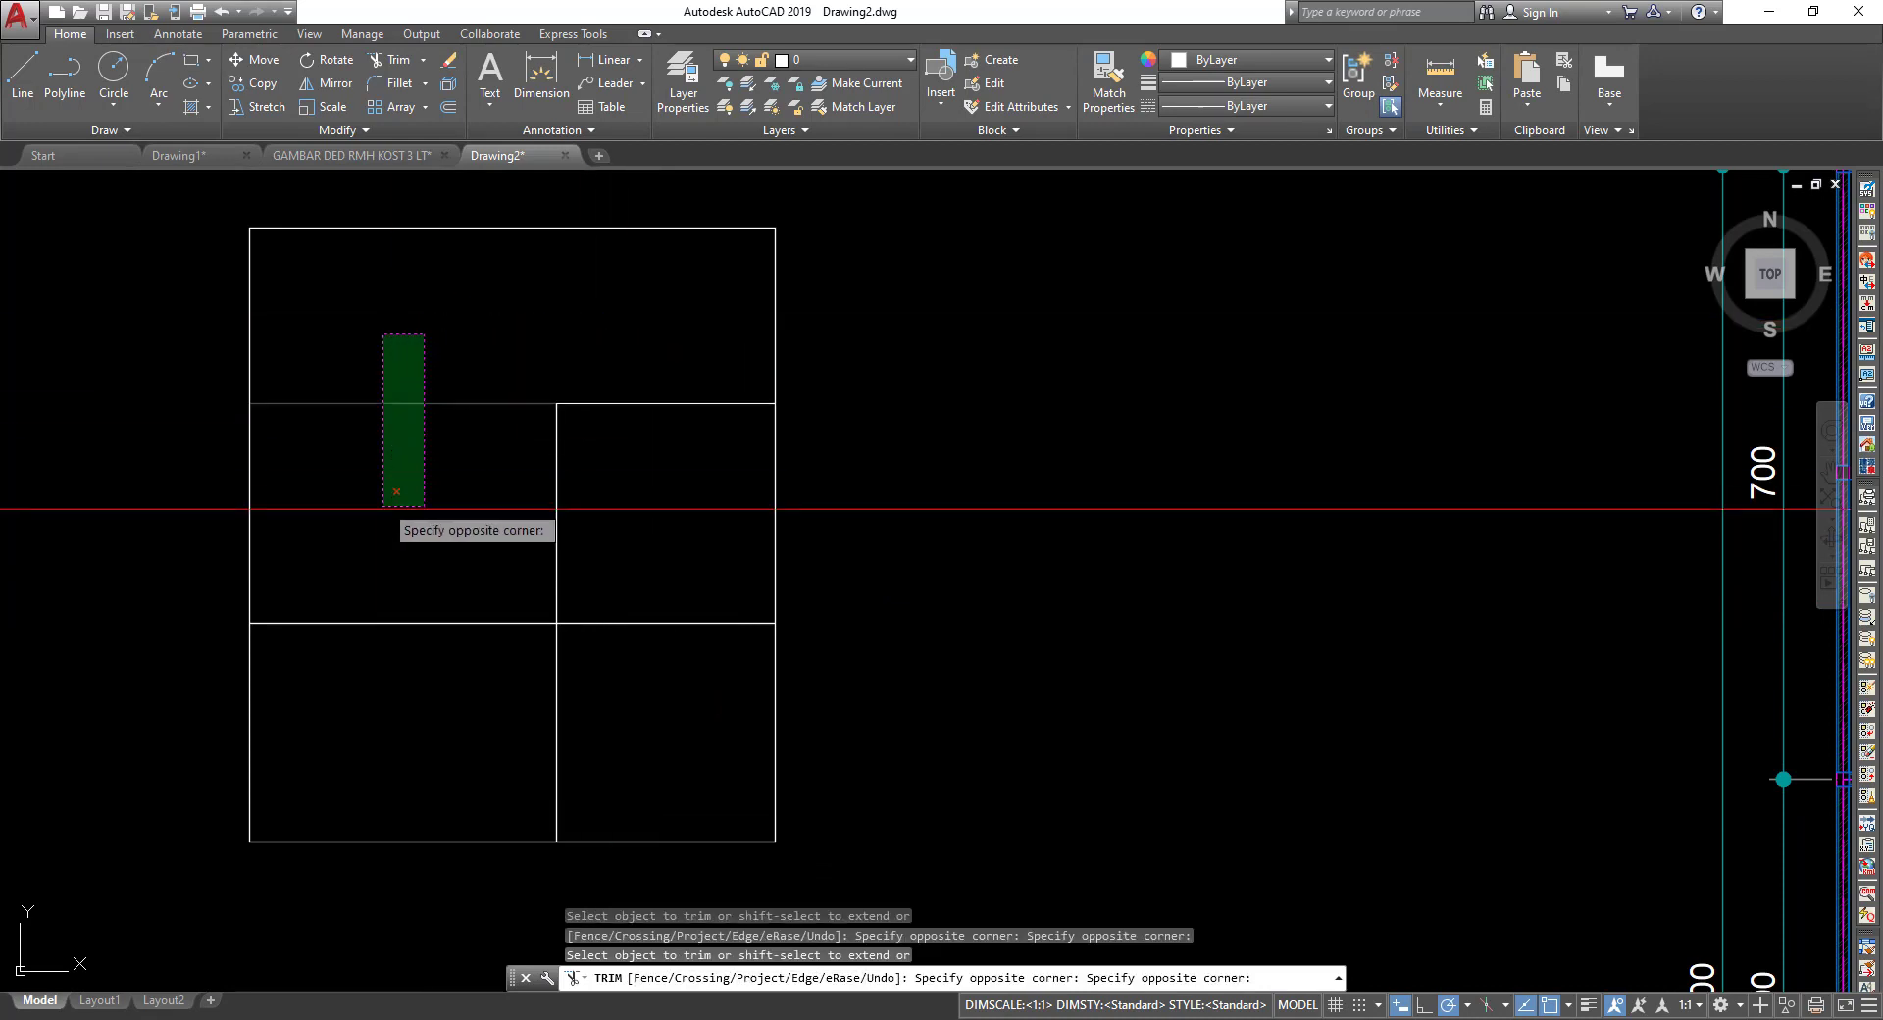
pyautogui.click(380, 505)
pyautogui.scroll(3, 621, 558)
pyautogui.press('Escape')
# Select the outline and room lines while recentring the layout, then clear the selection.
pyautogui.scroll(-5, 630, 559)
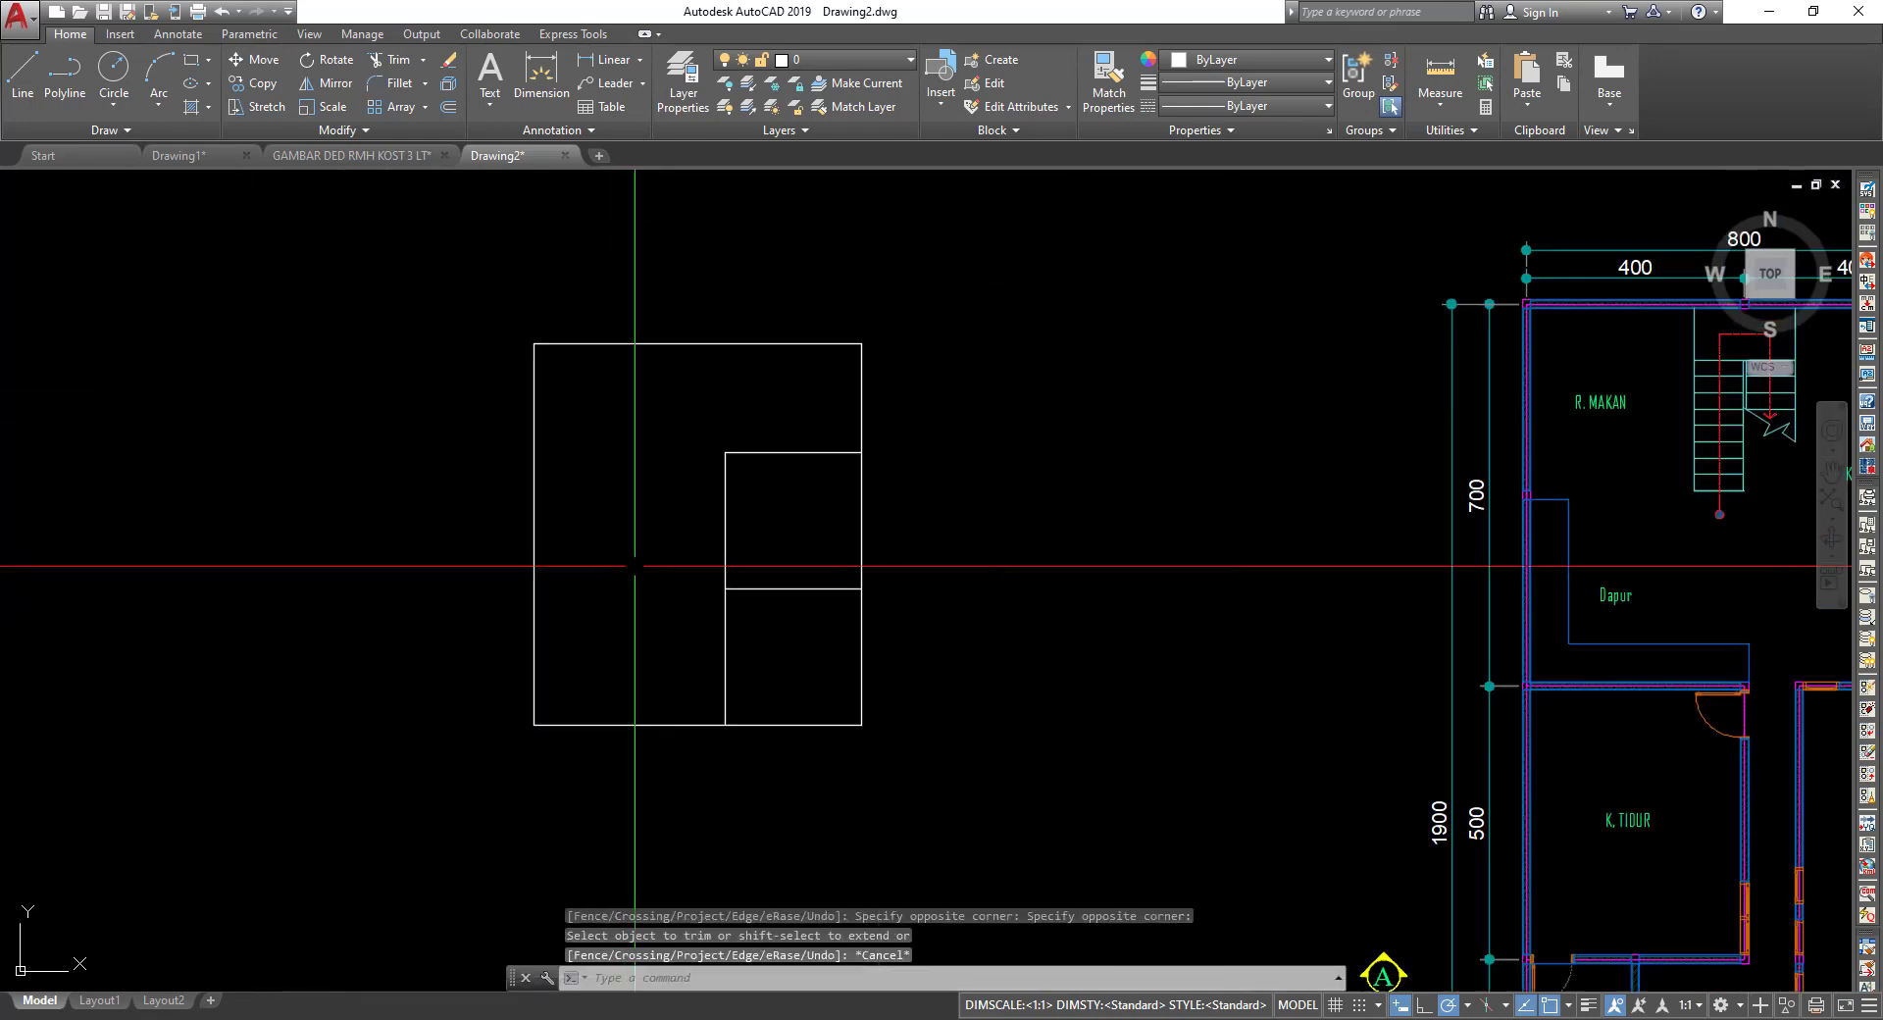
pyautogui.moveTo(630, 559); pyautogui.dragTo(605, 565, button='middle')
pyautogui.scroll(2, 660, 398)
pyautogui.moveTo(932, 549); pyautogui.dragTo(643, 239)
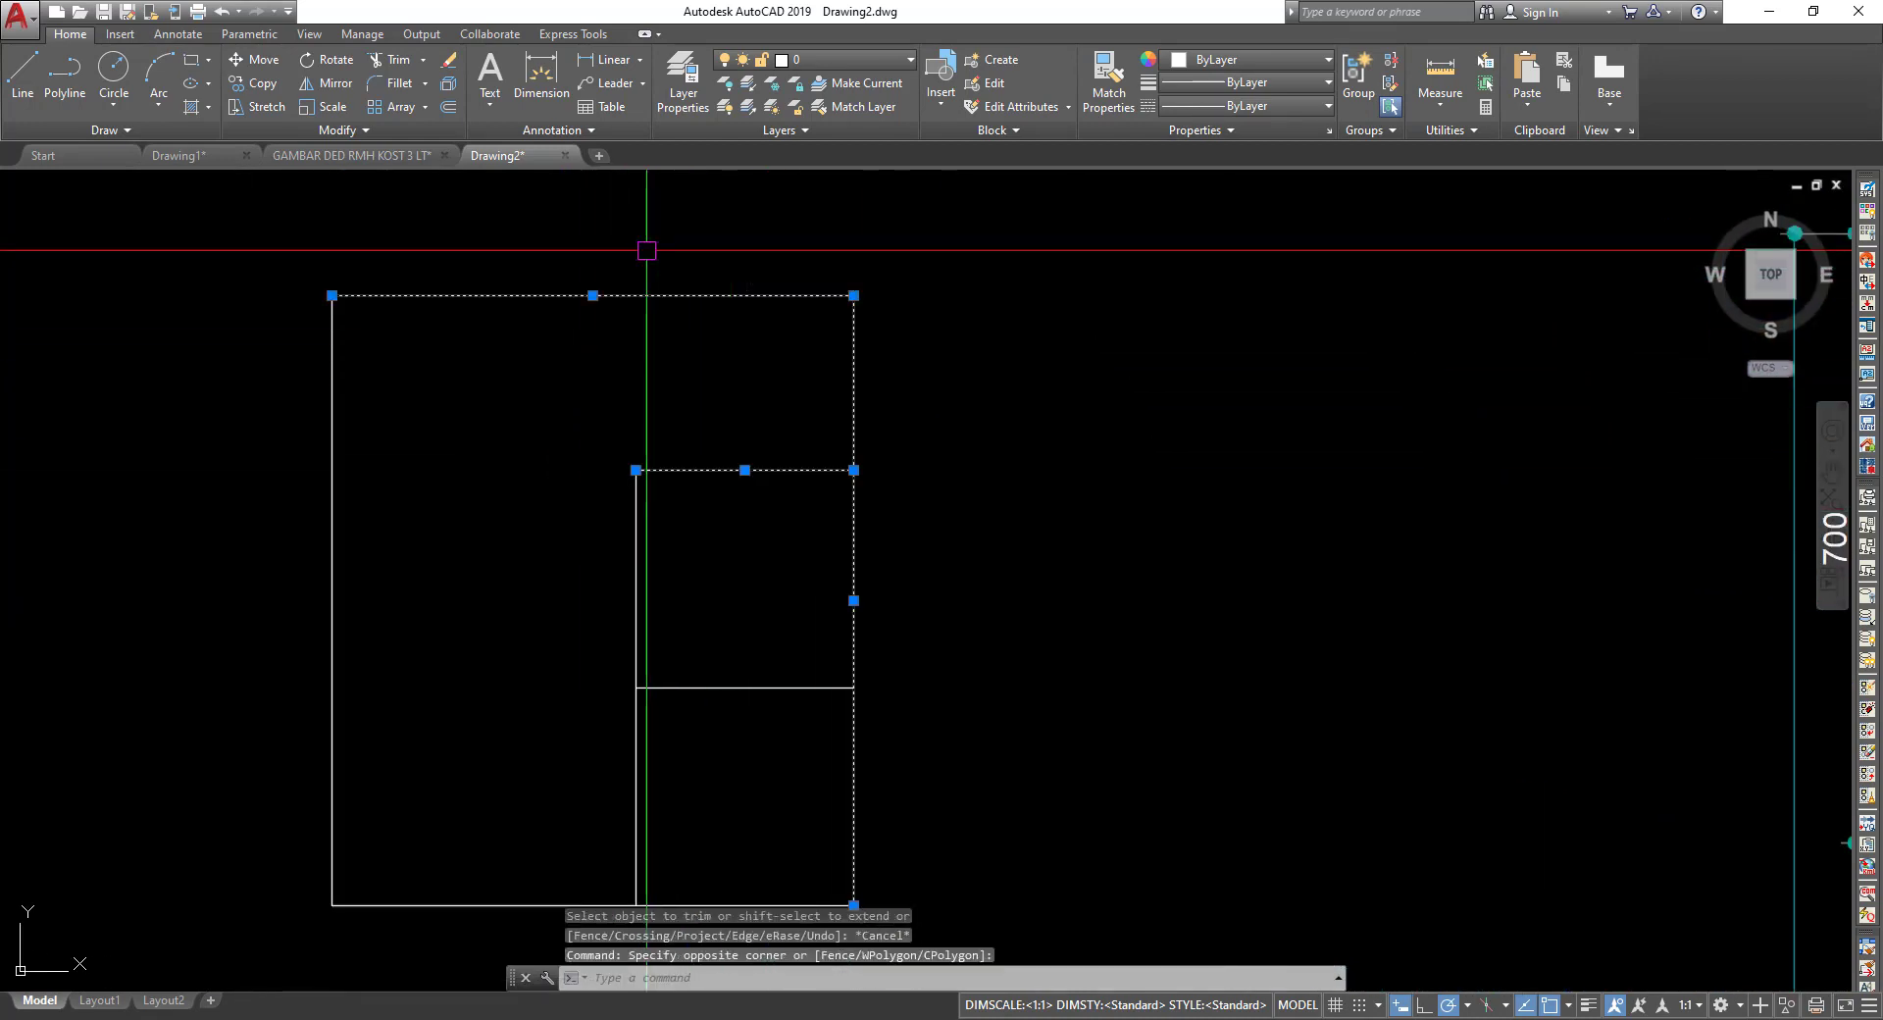
pyautogui.moveTo(643, 240); pyautogui.dragTo(632, 132, button='middle')
pyautogui.moveTo(908, 785); pyautogui.dragTo(328, 512)
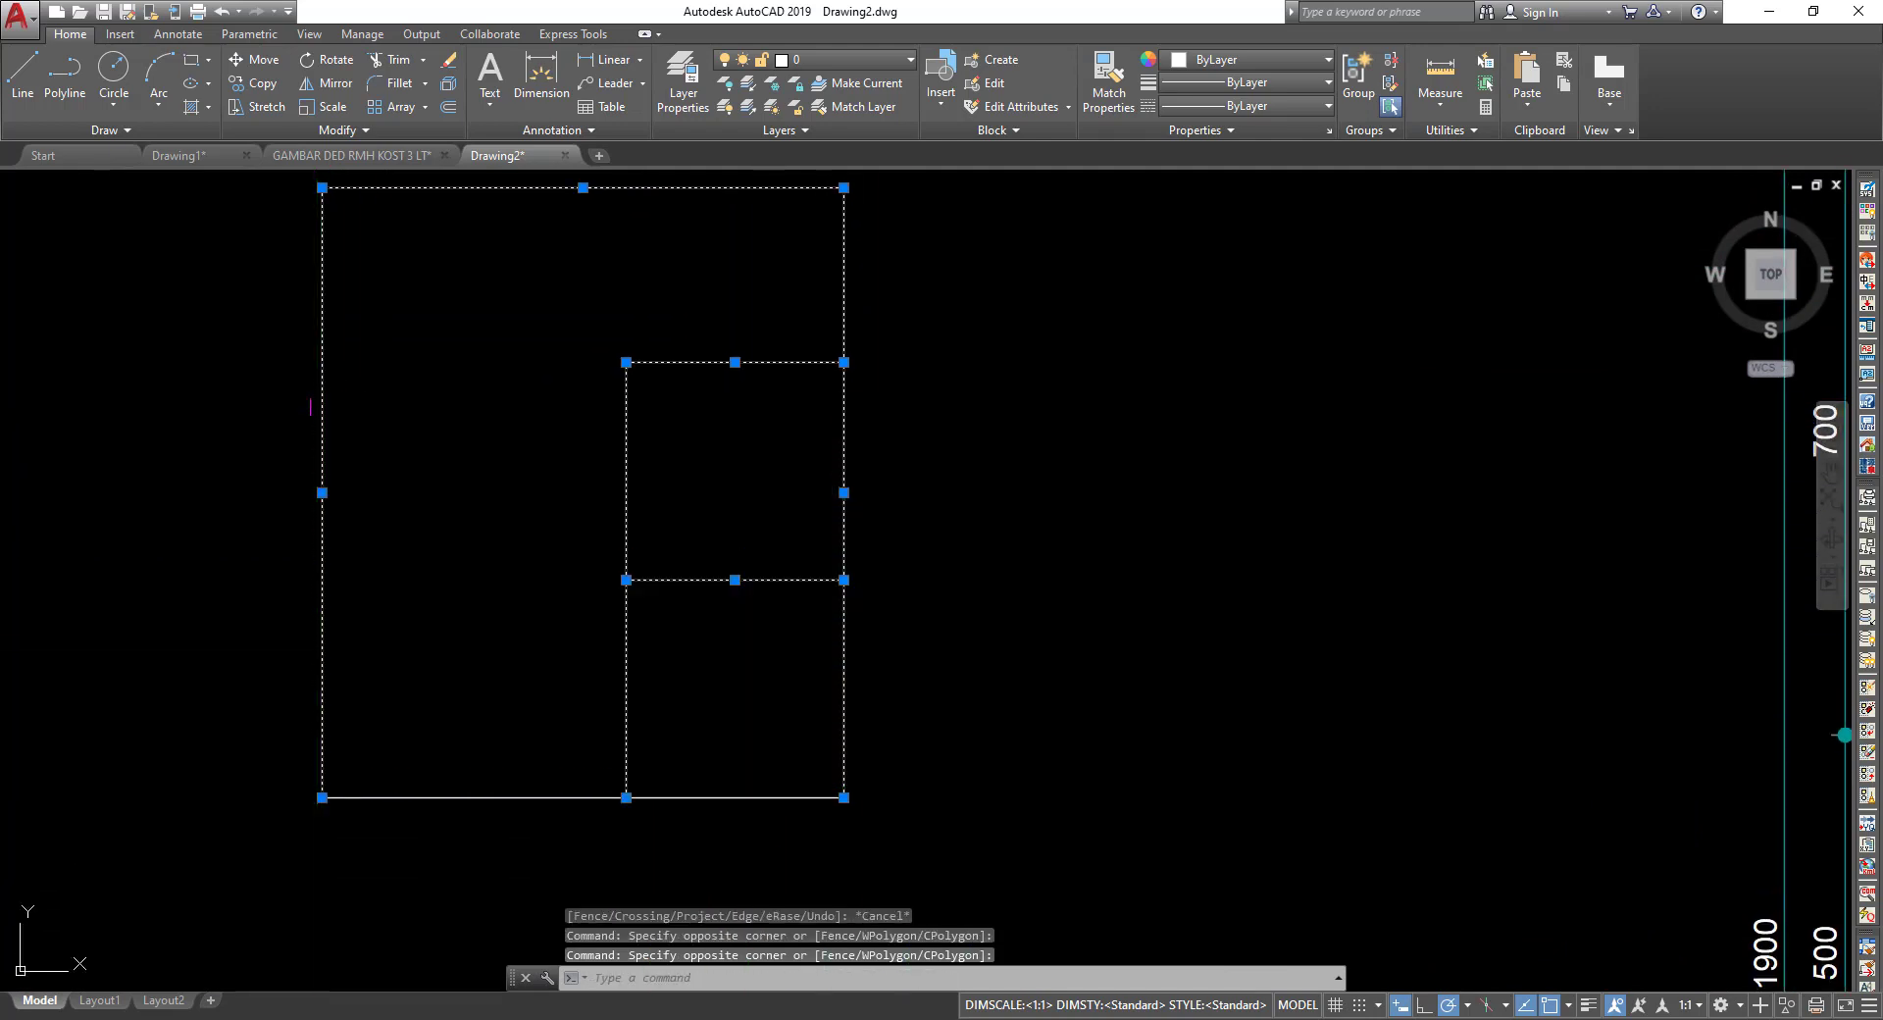
pyautogui.moveTo(464, 578); pyautogui.dragTo(559, 718, button='middle')
pyautogui.moveTo(228, 417); pyautogui.dragTo(228, 220, button='middle')
pyautogui.moveTo(673, 882); pyautogui.dragTo(551, 695)
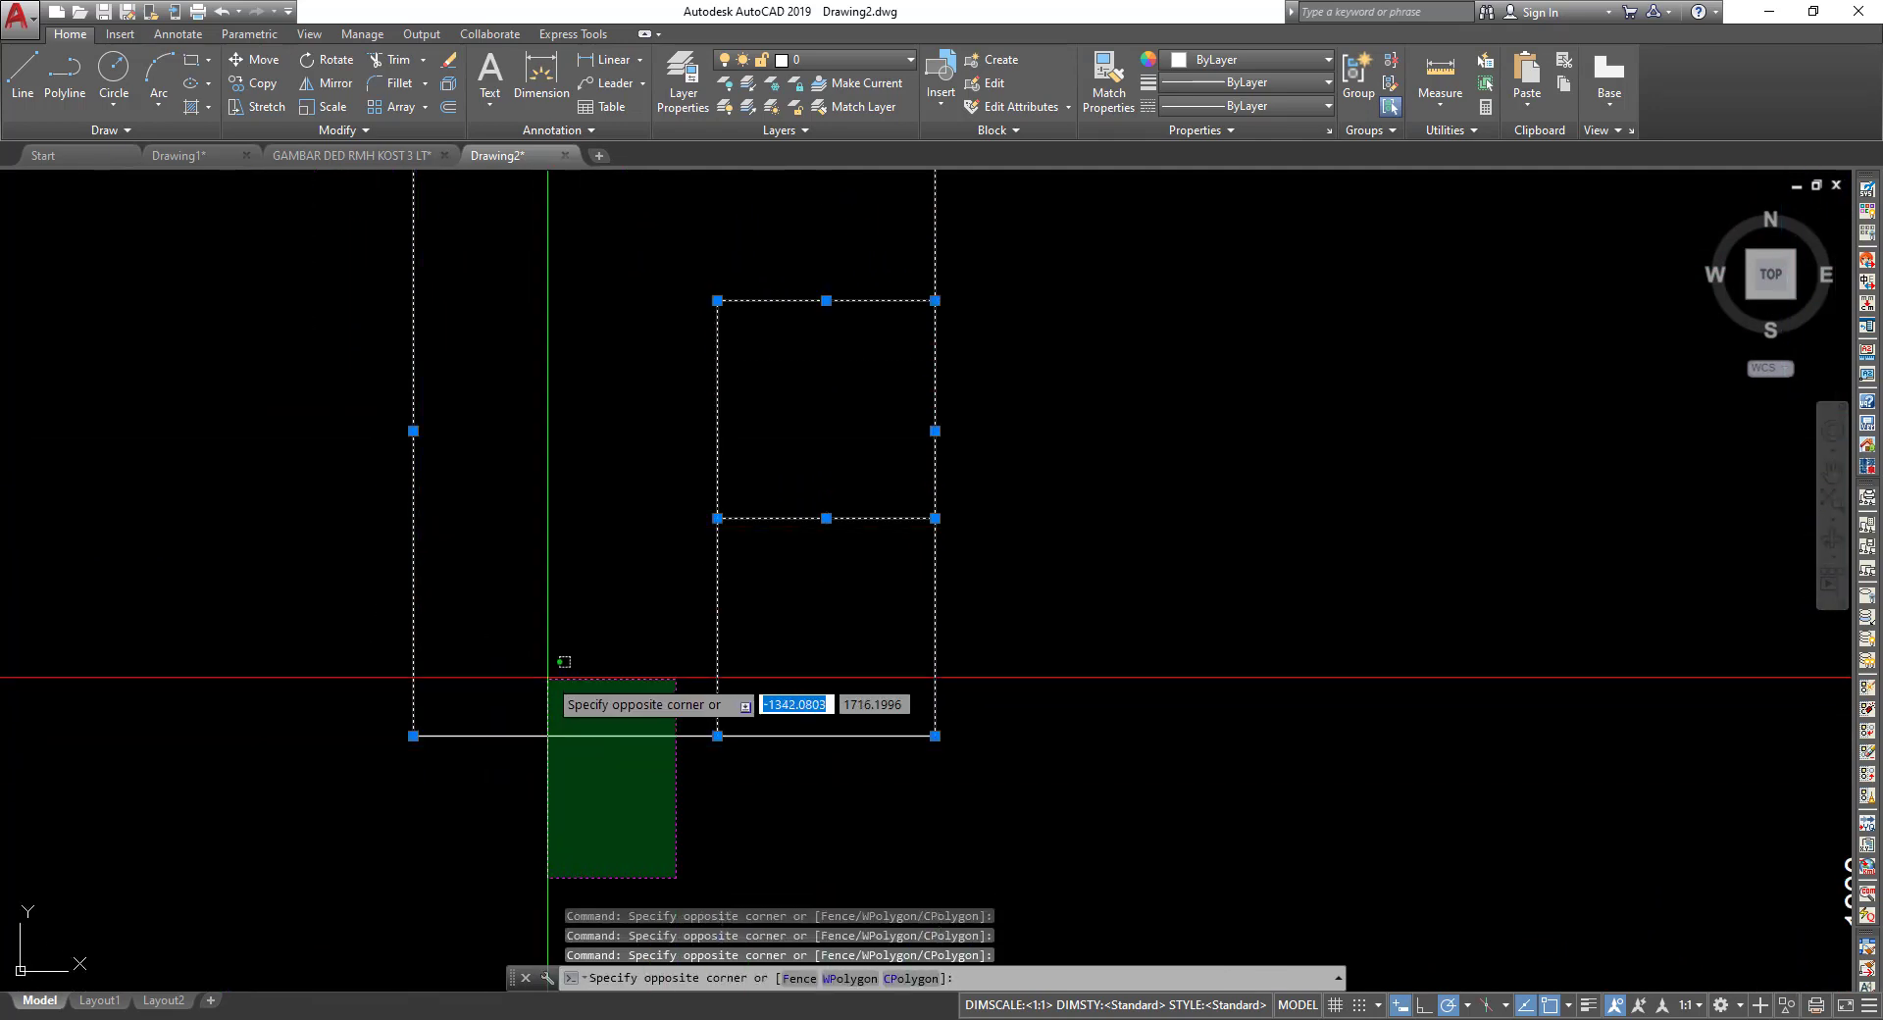
pyautogui.moveTo(853, 778); pyautogui.dragTo(636, 882, button='middle')
pyautogui.moveTo(740, 613); pyautogui.dragTo(831, 601, button='middle')
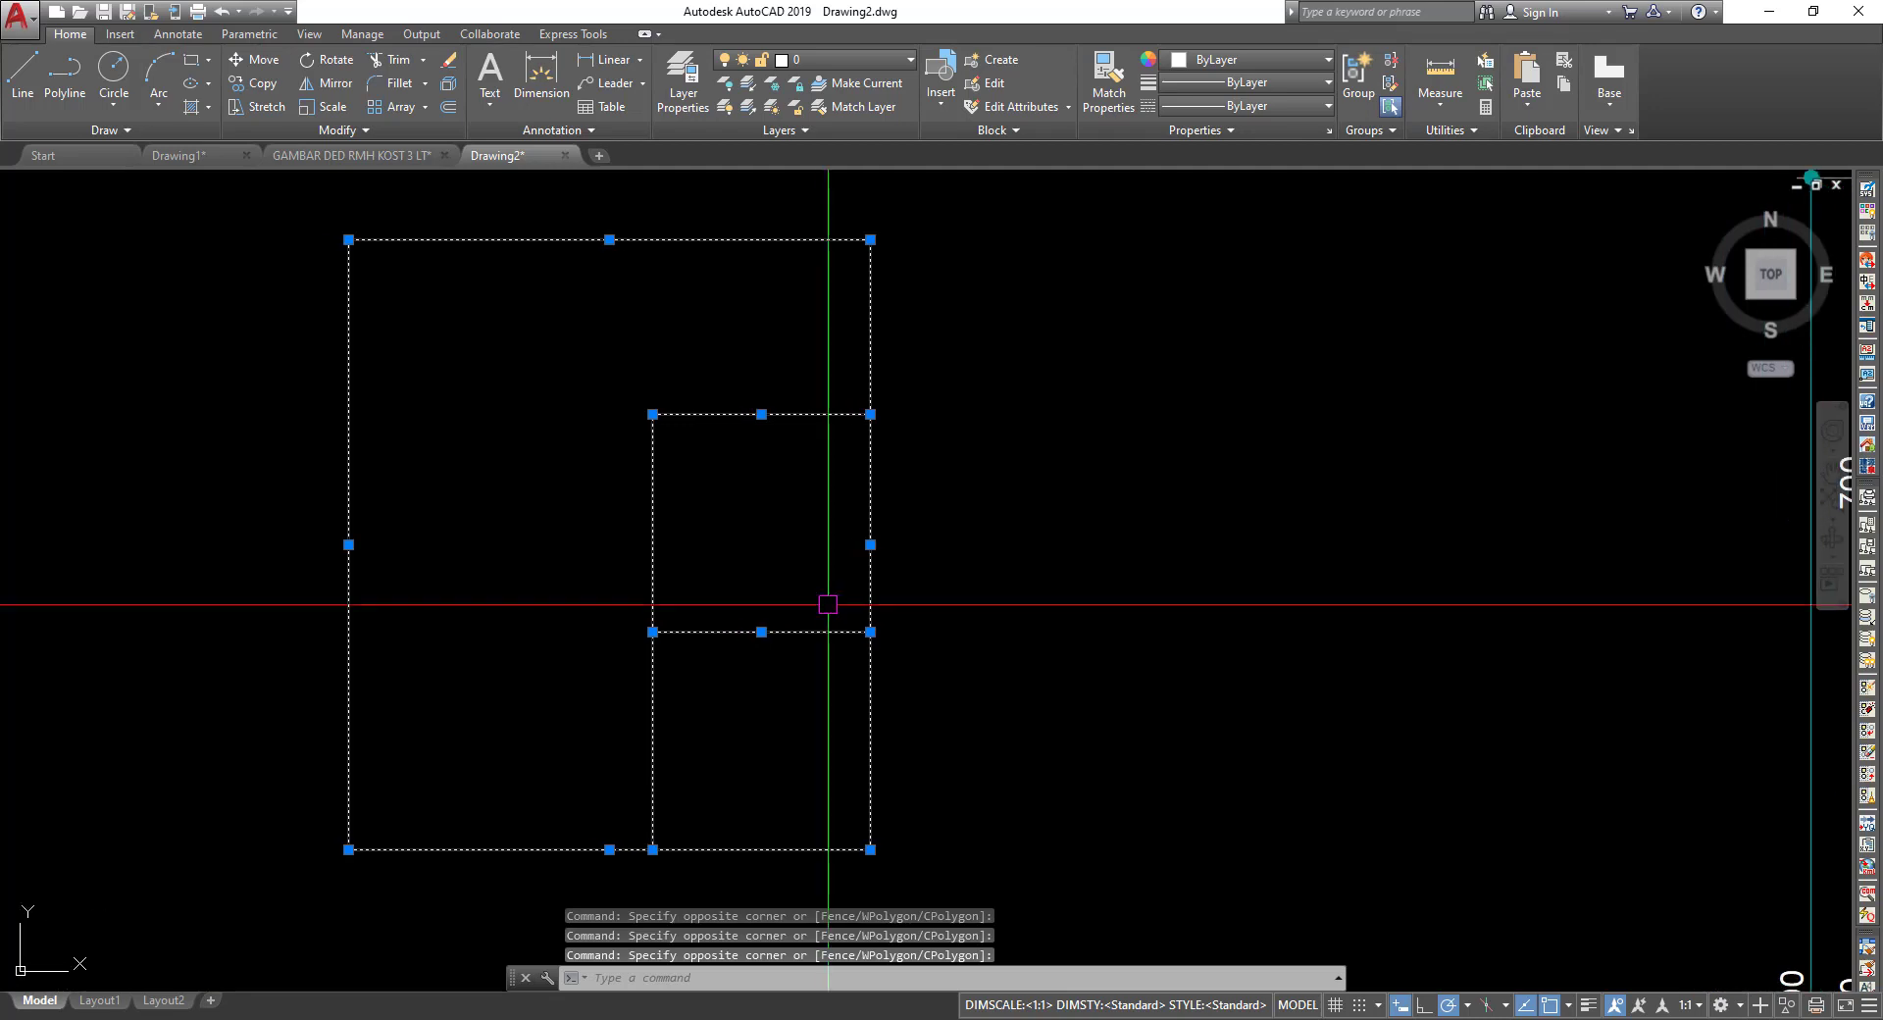
pyautogui.press('Escape')
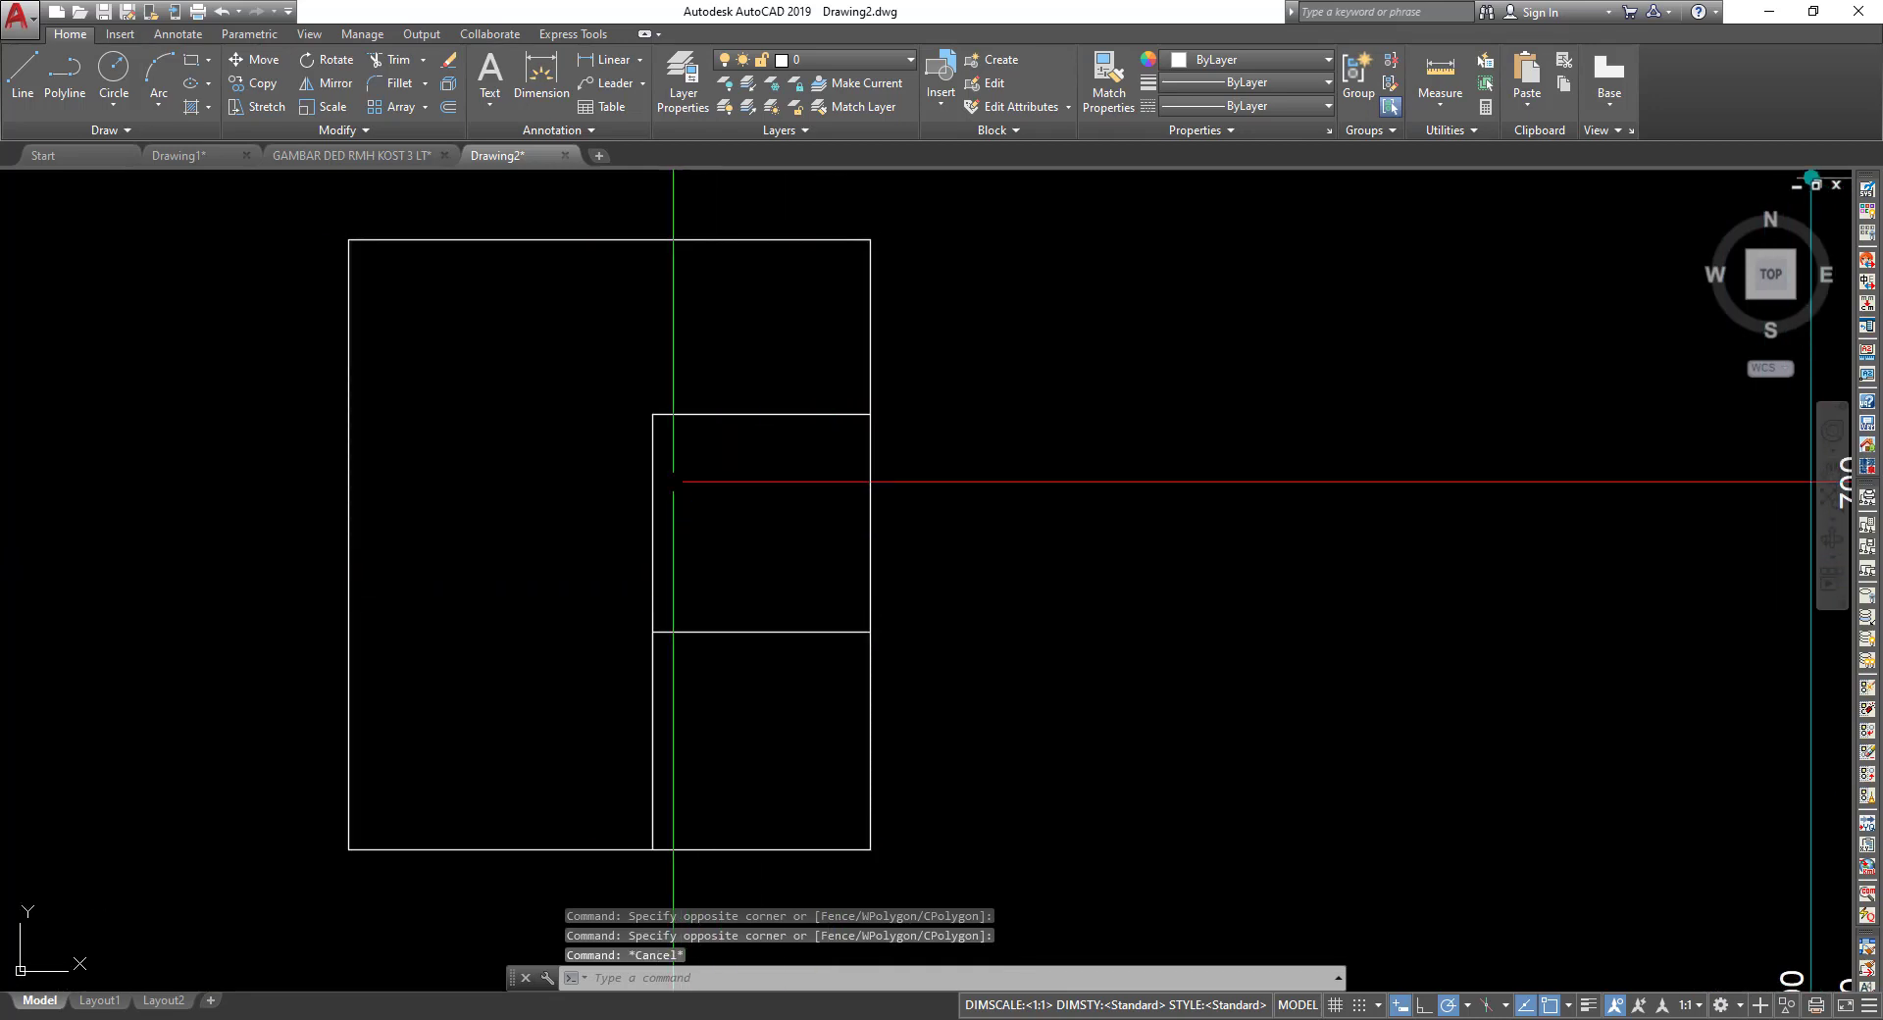
# Window-select the whole room layout to check its lines, then deselect.
pyautogui.click(314, 210)
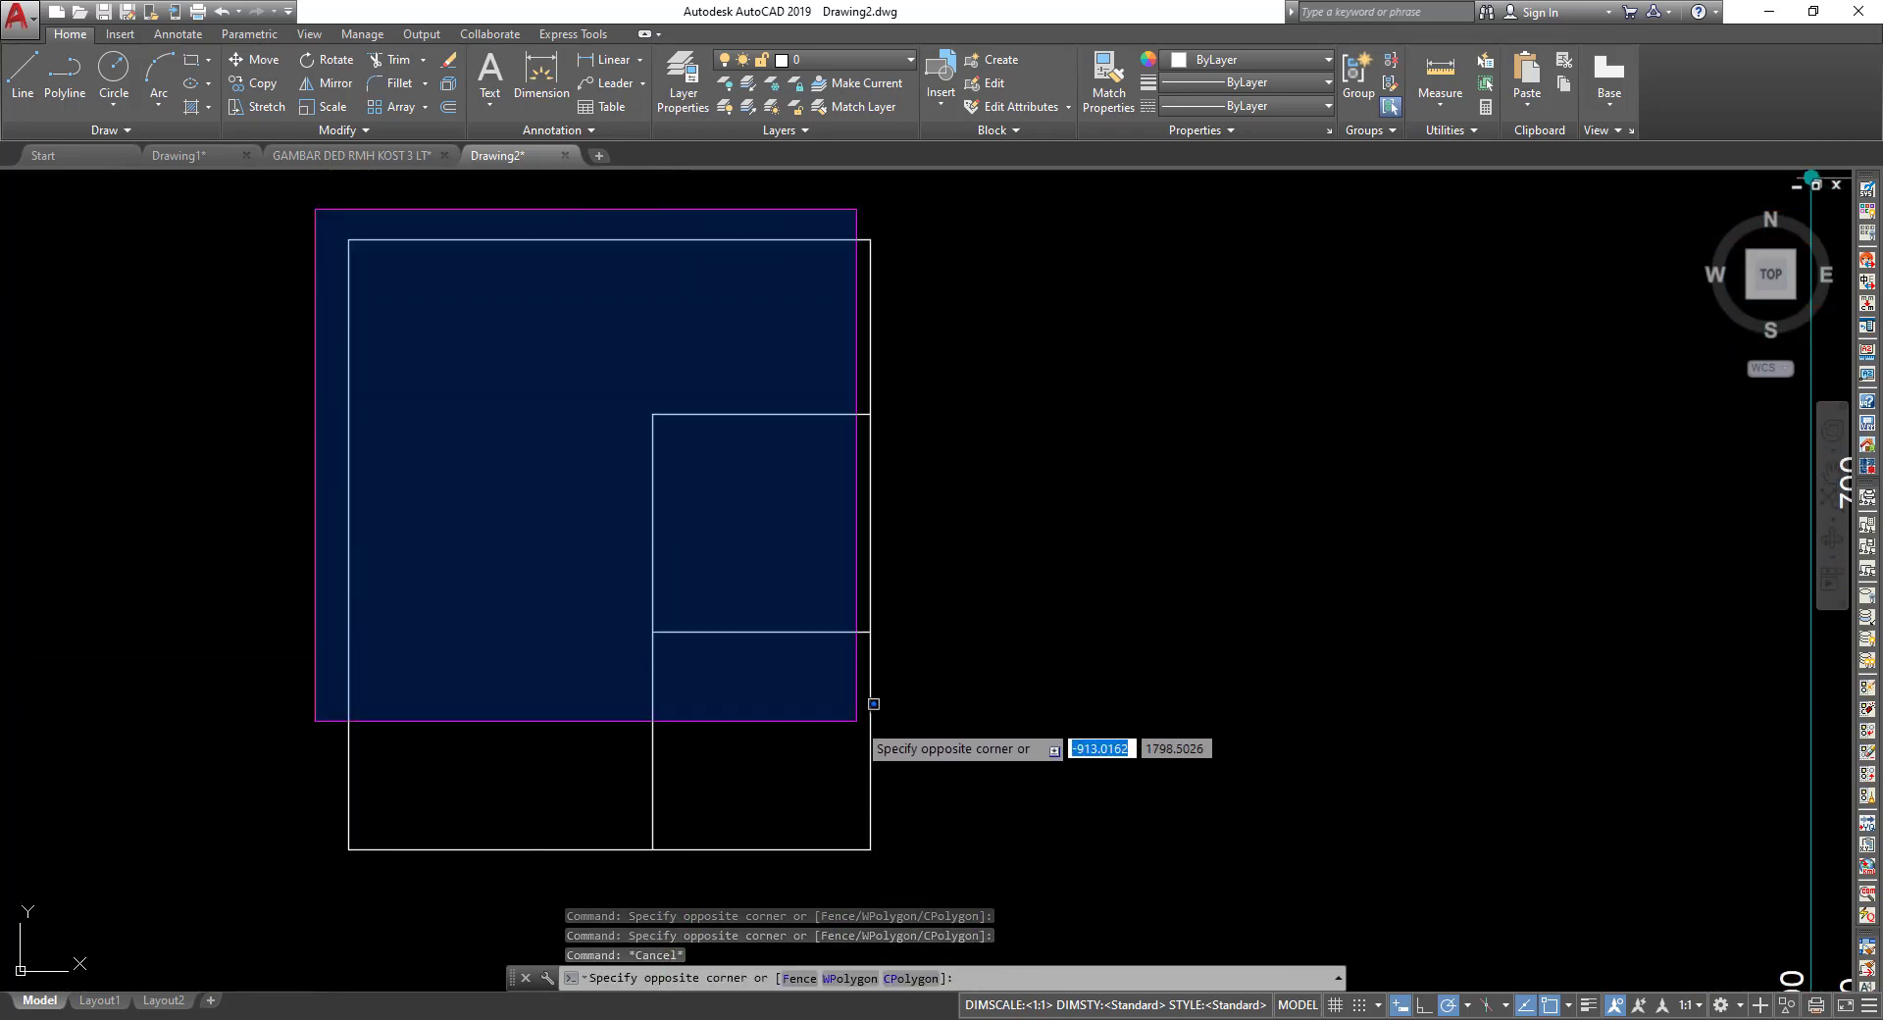
pyautogui.click(902, 867)
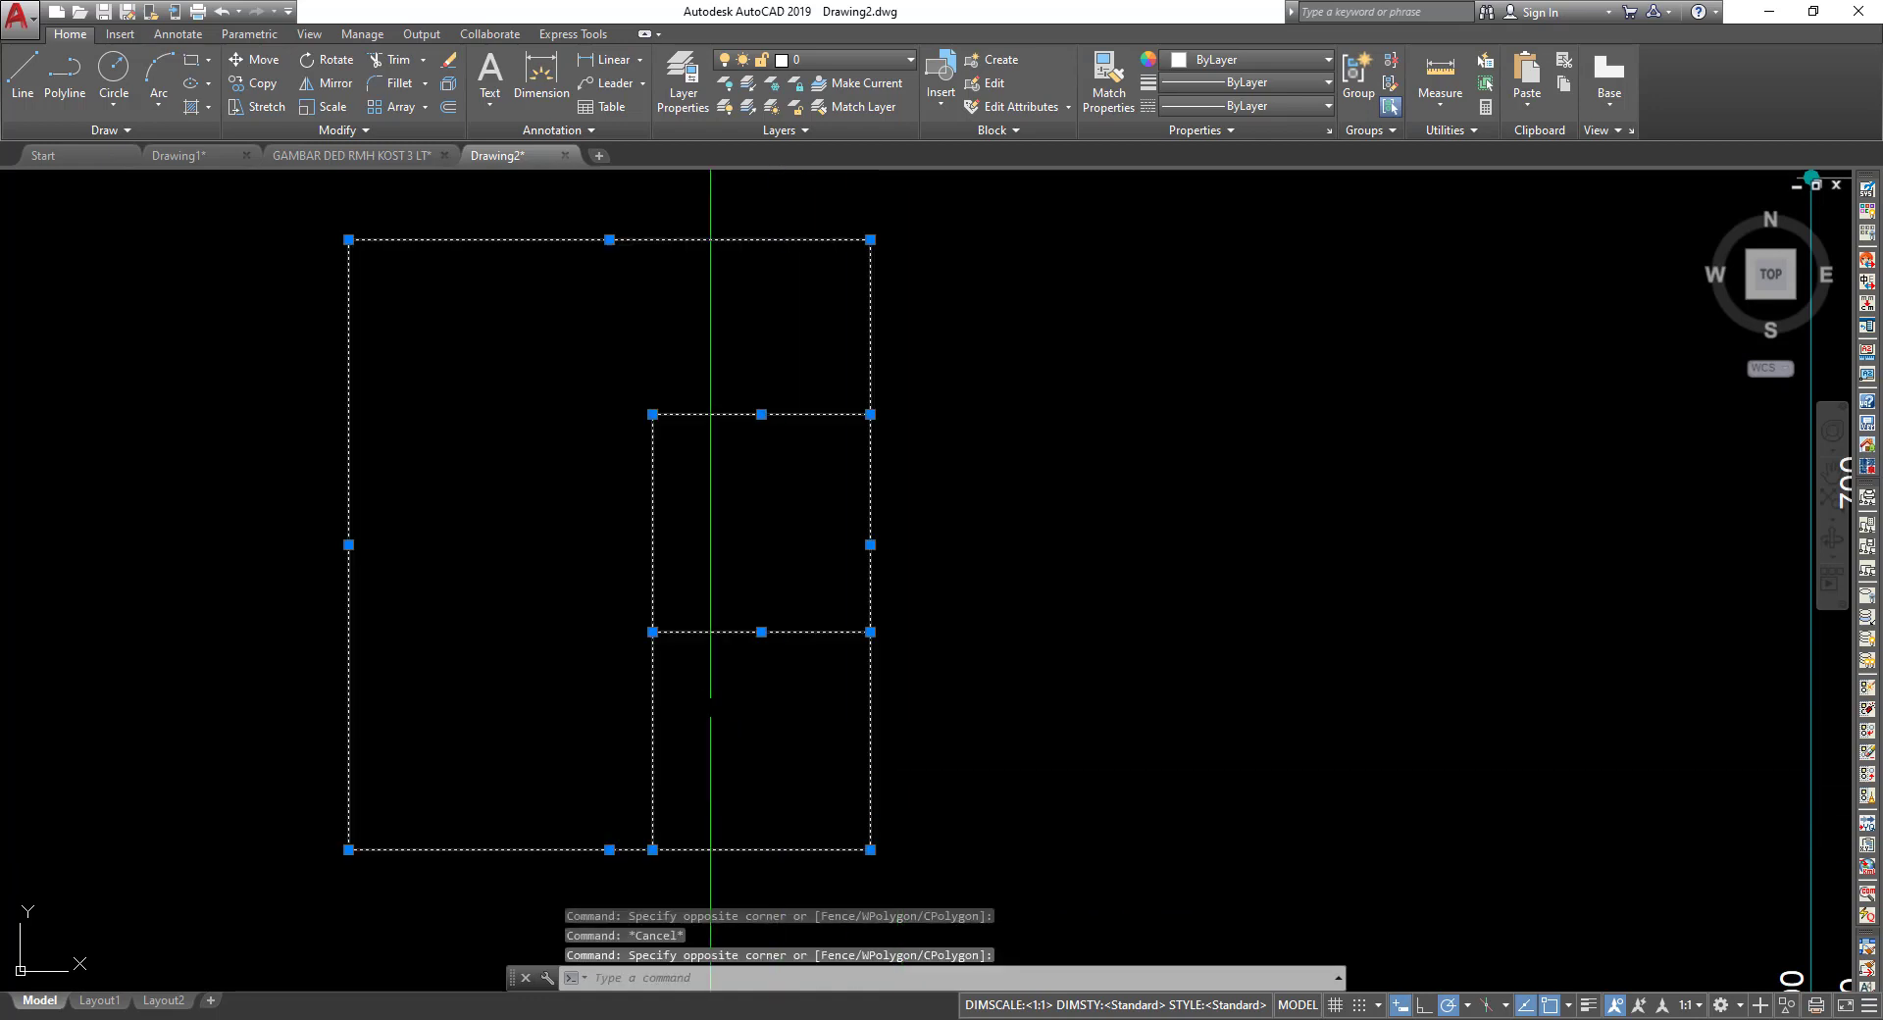
pyautogui.press('Escape')
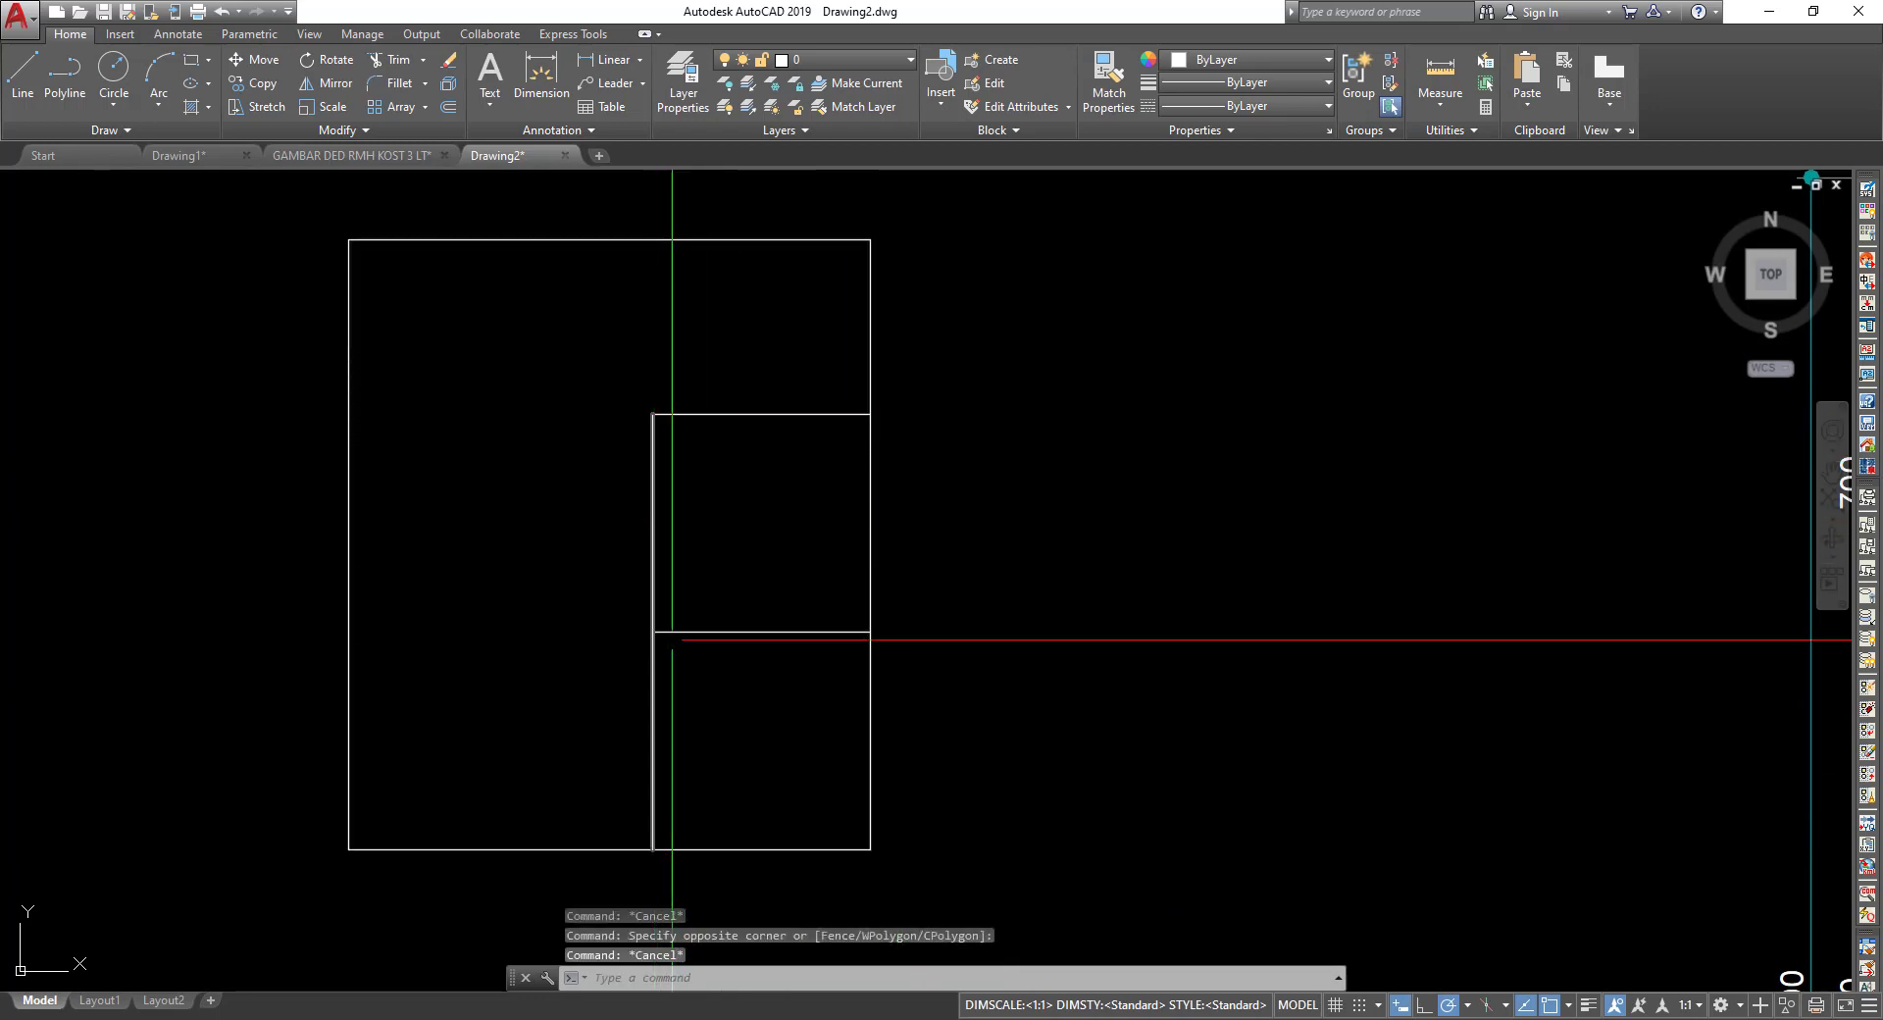
pyautogui.click(212, 62)
pyautogui.click(219, 92)
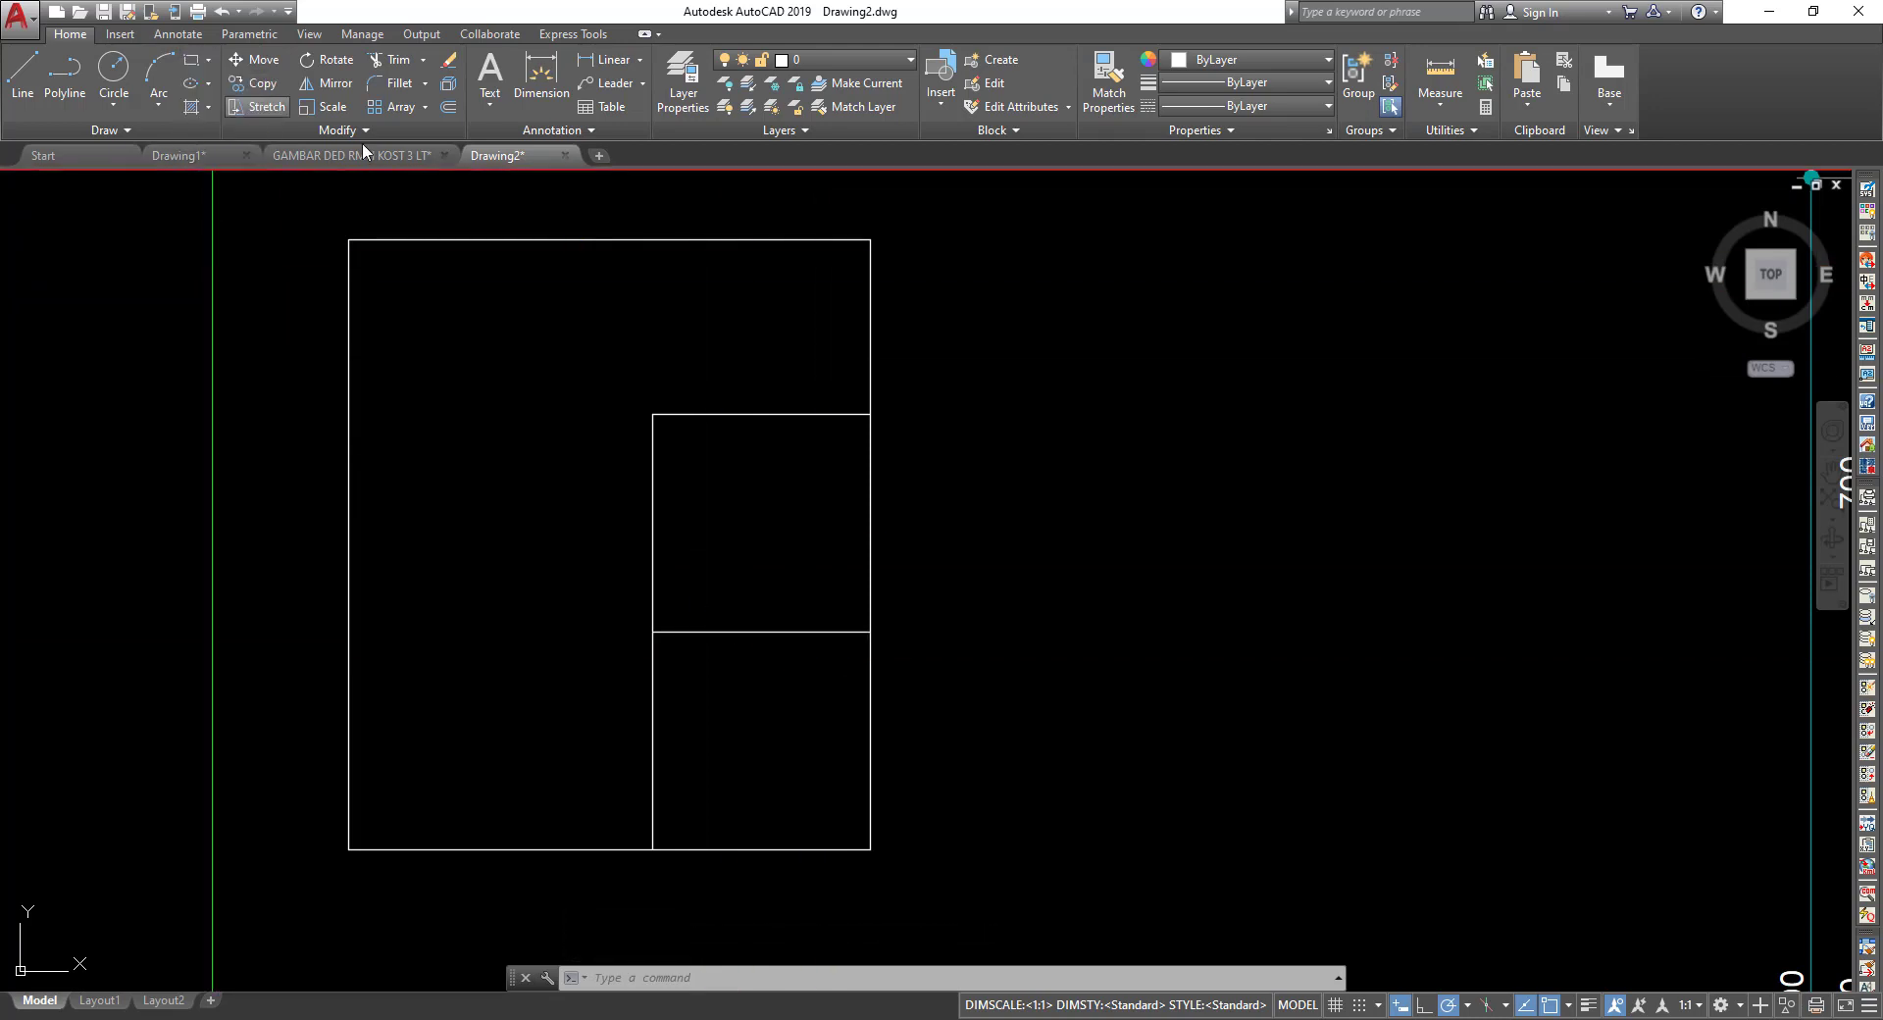
# Draw a 15 by 15 square and set its colour to Magenta and lineweight to 0.30 mm.
pyautogui.click(968, 651)
pyautogui.write('15')
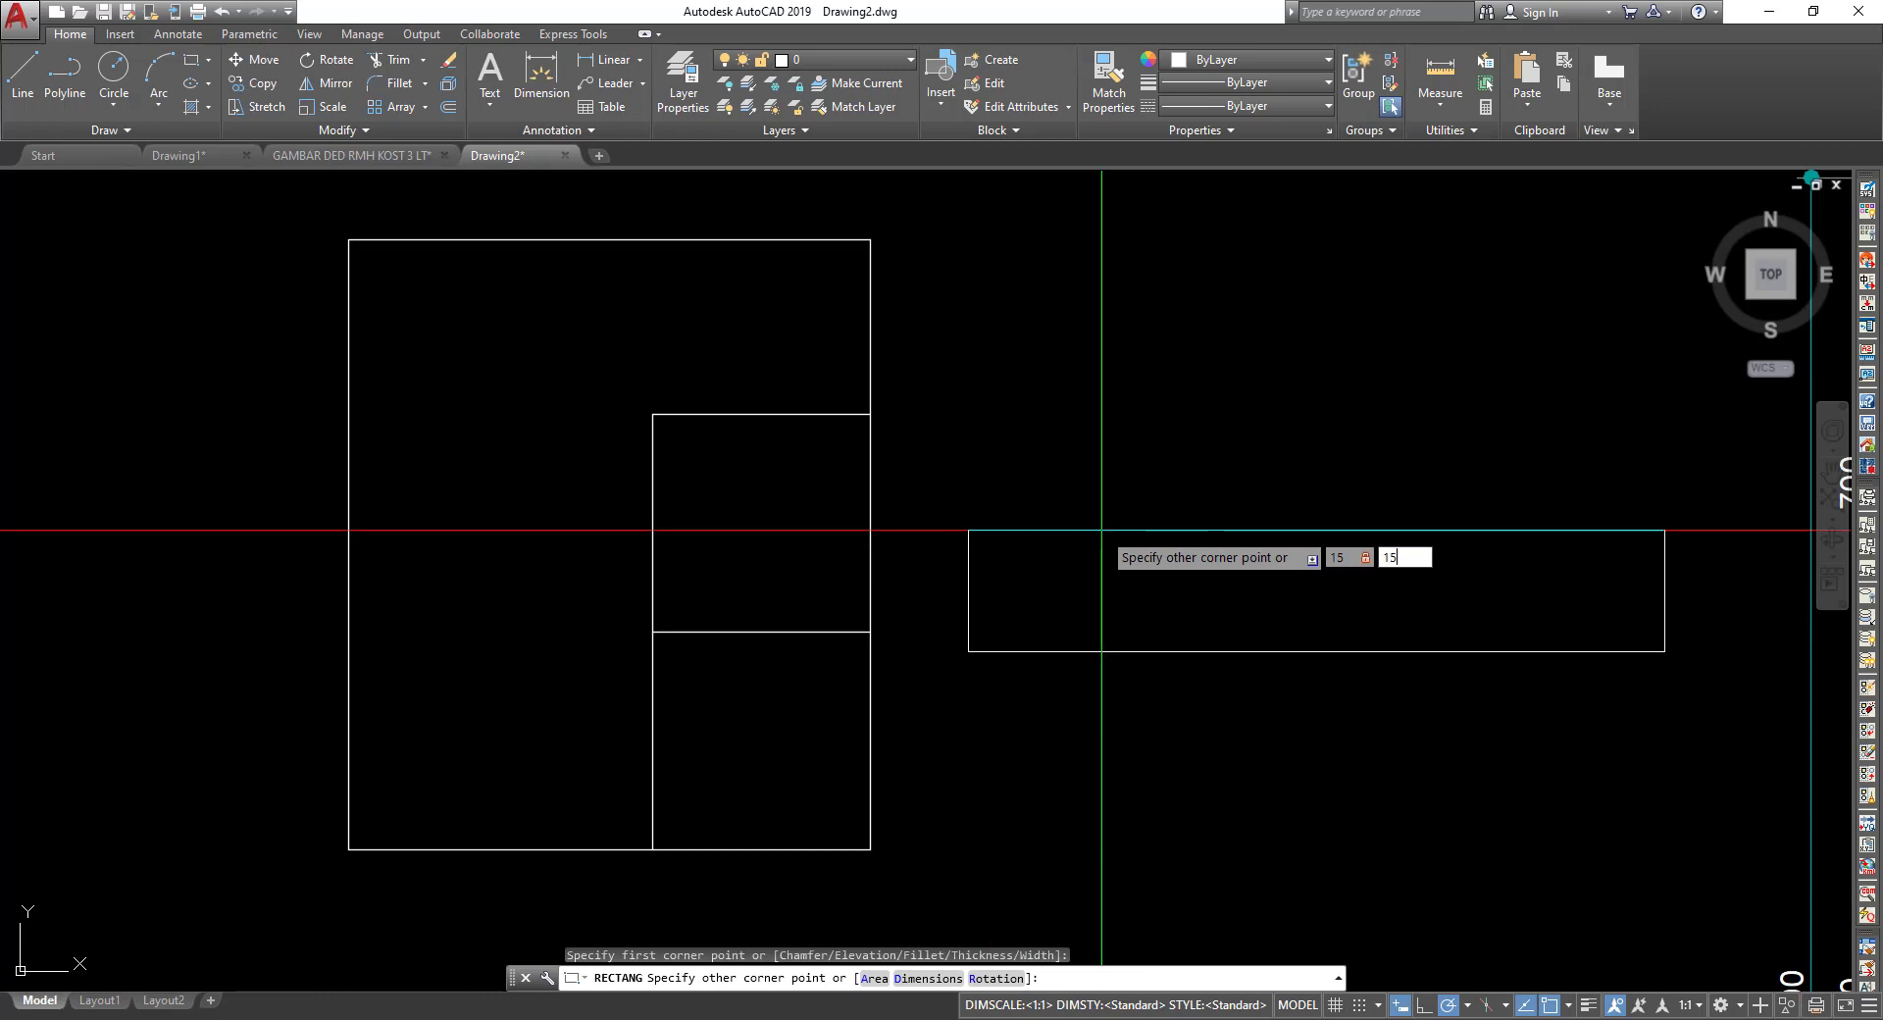
pyautogui.press('Return')
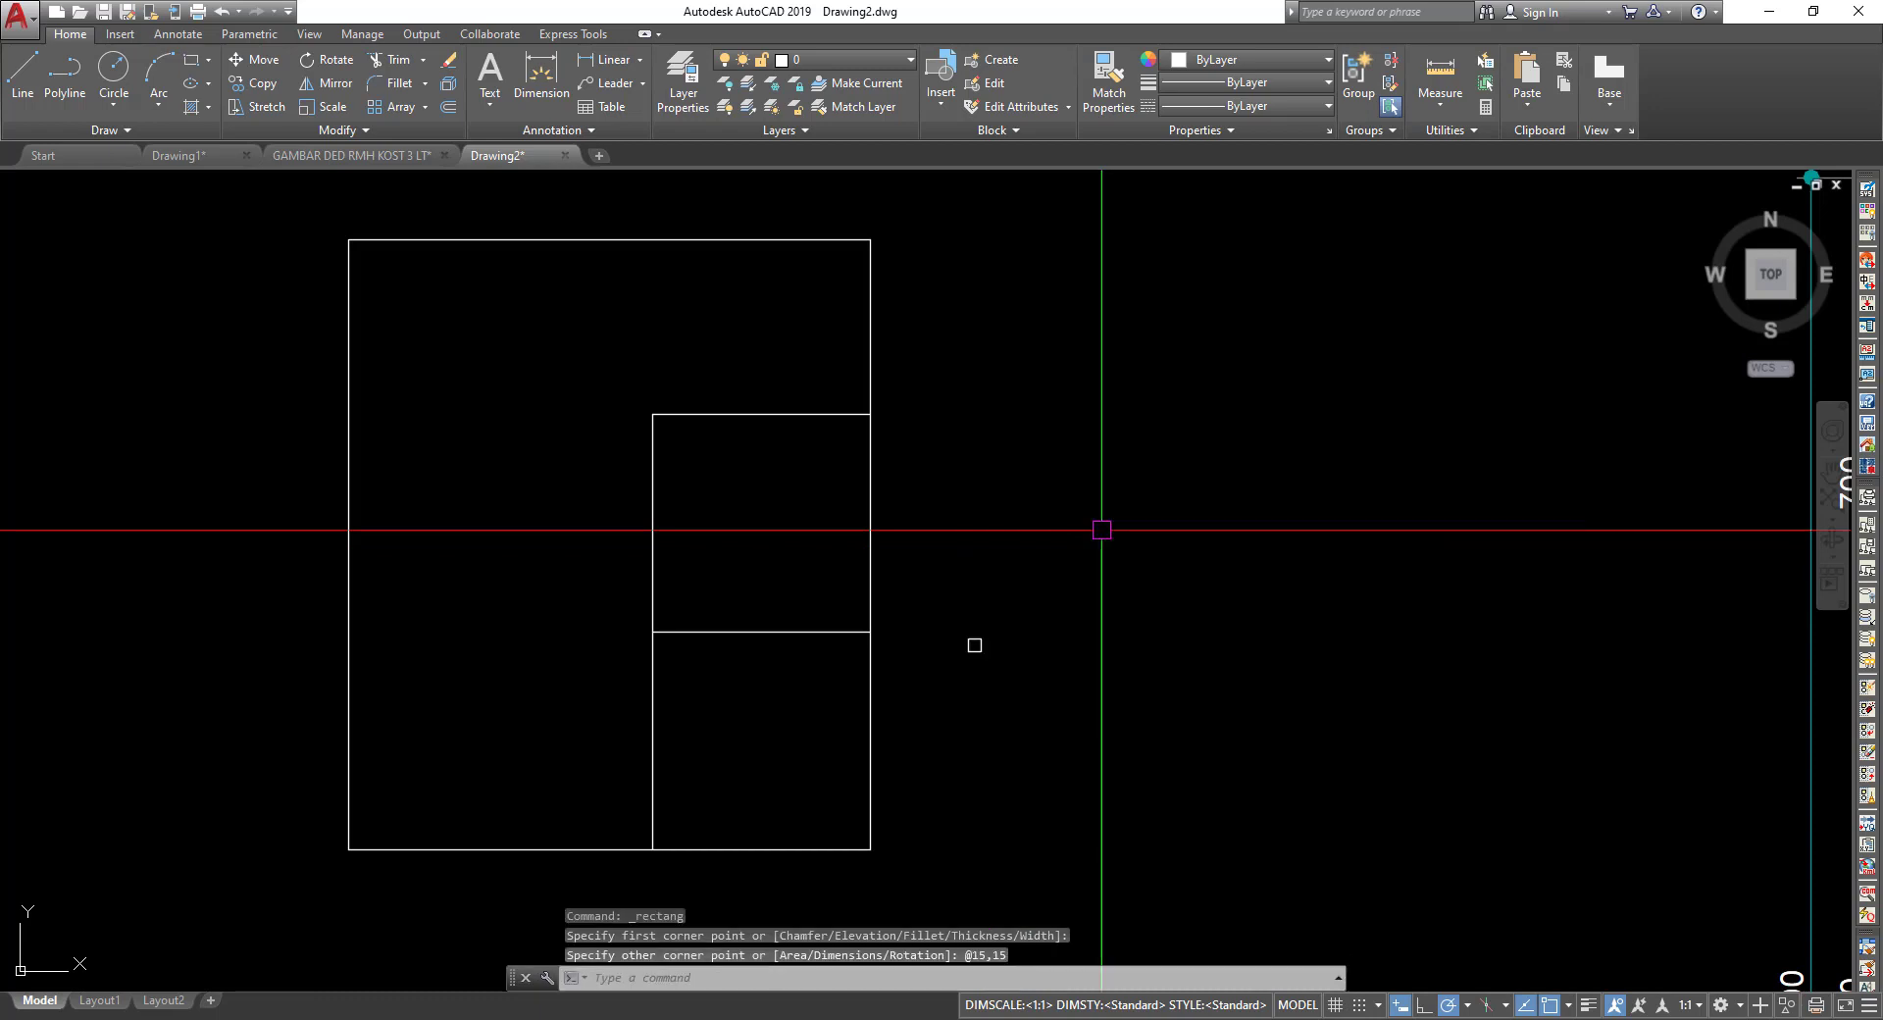
pyautogui.click(945, 559)
pyautogui.click(1103, 786)
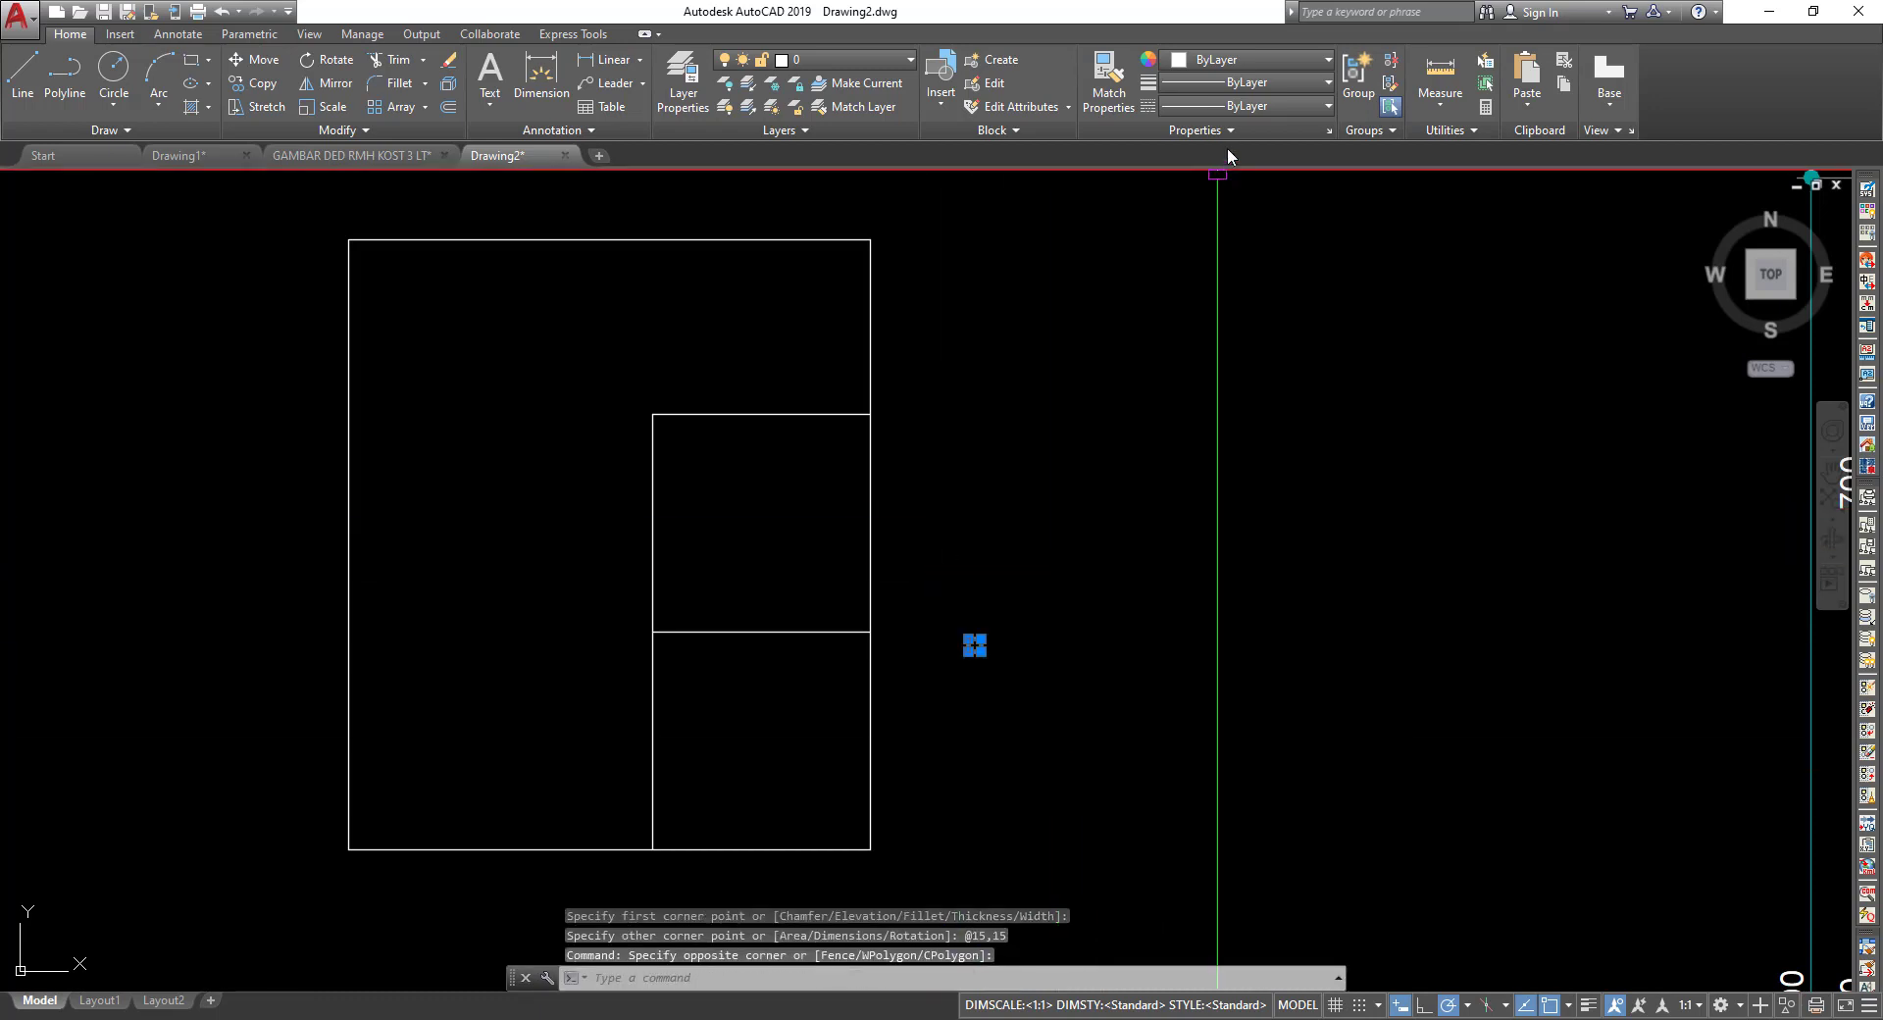
pyautogui.click(1279, 61)
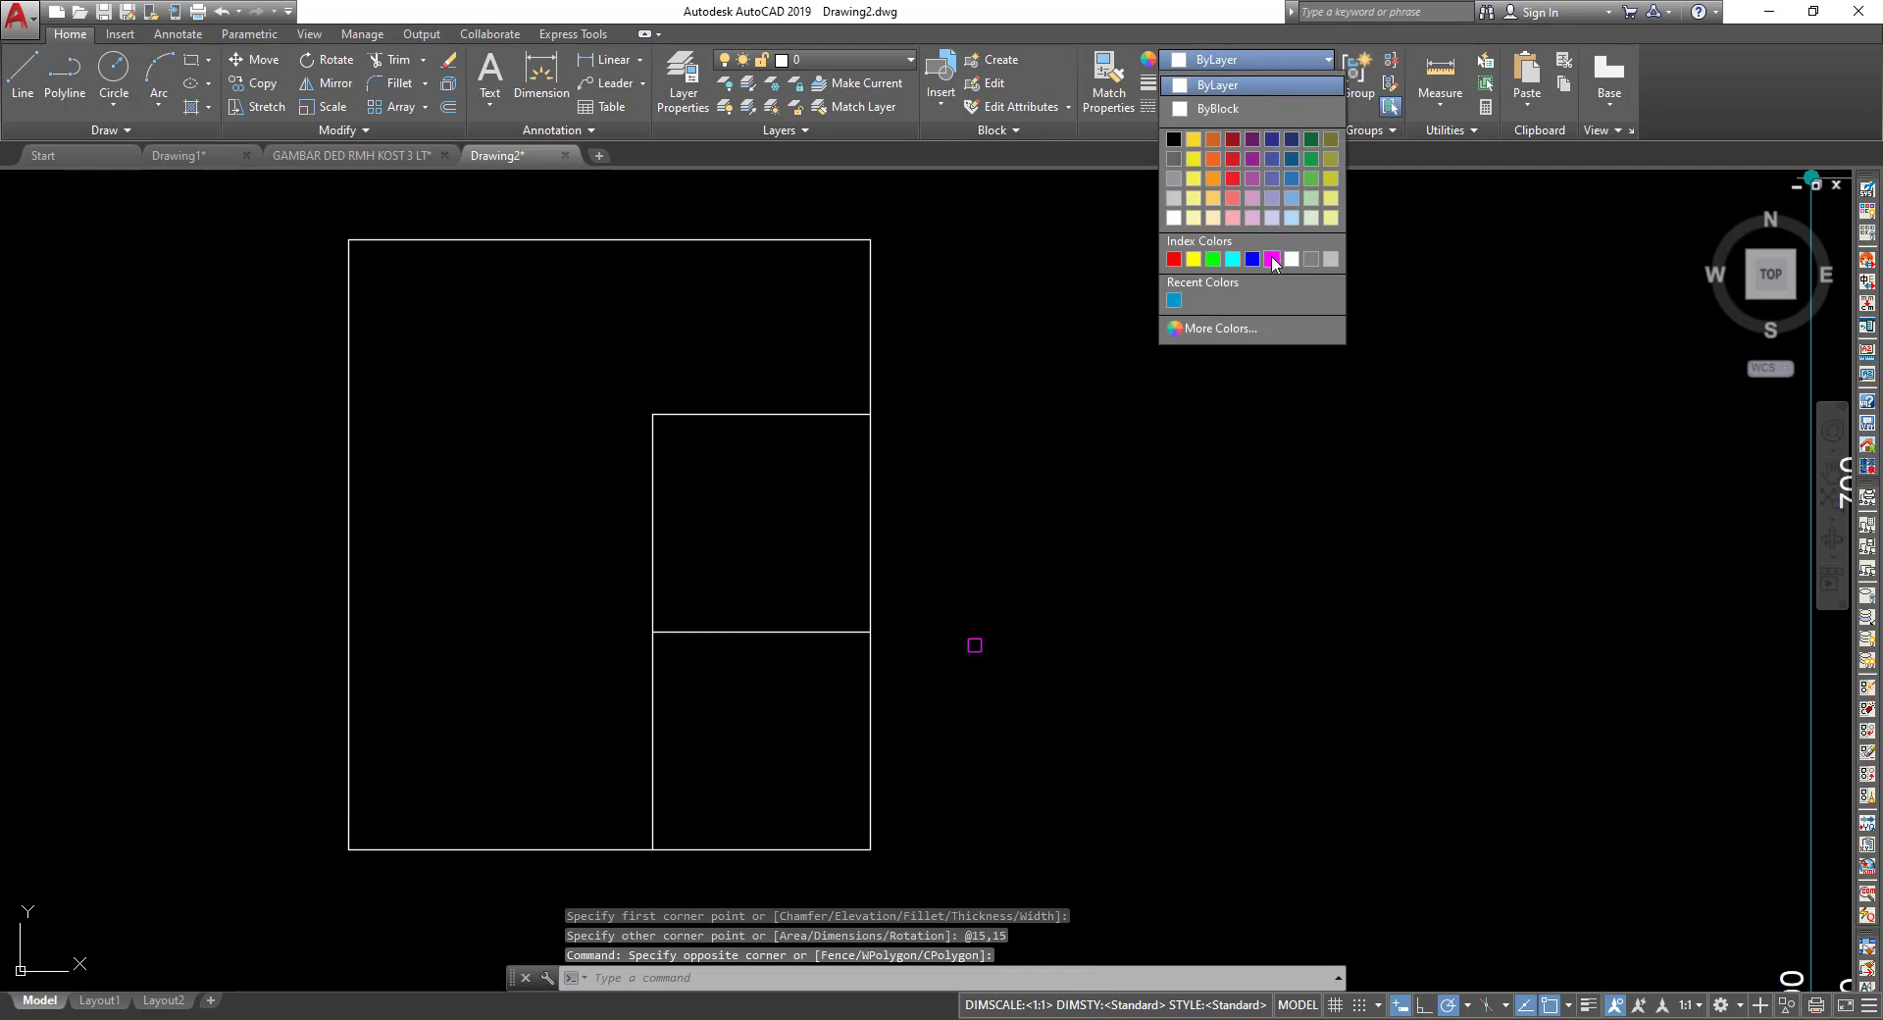
pyautogui.click(1272, 259)
pyautogui.click(1271, 83)
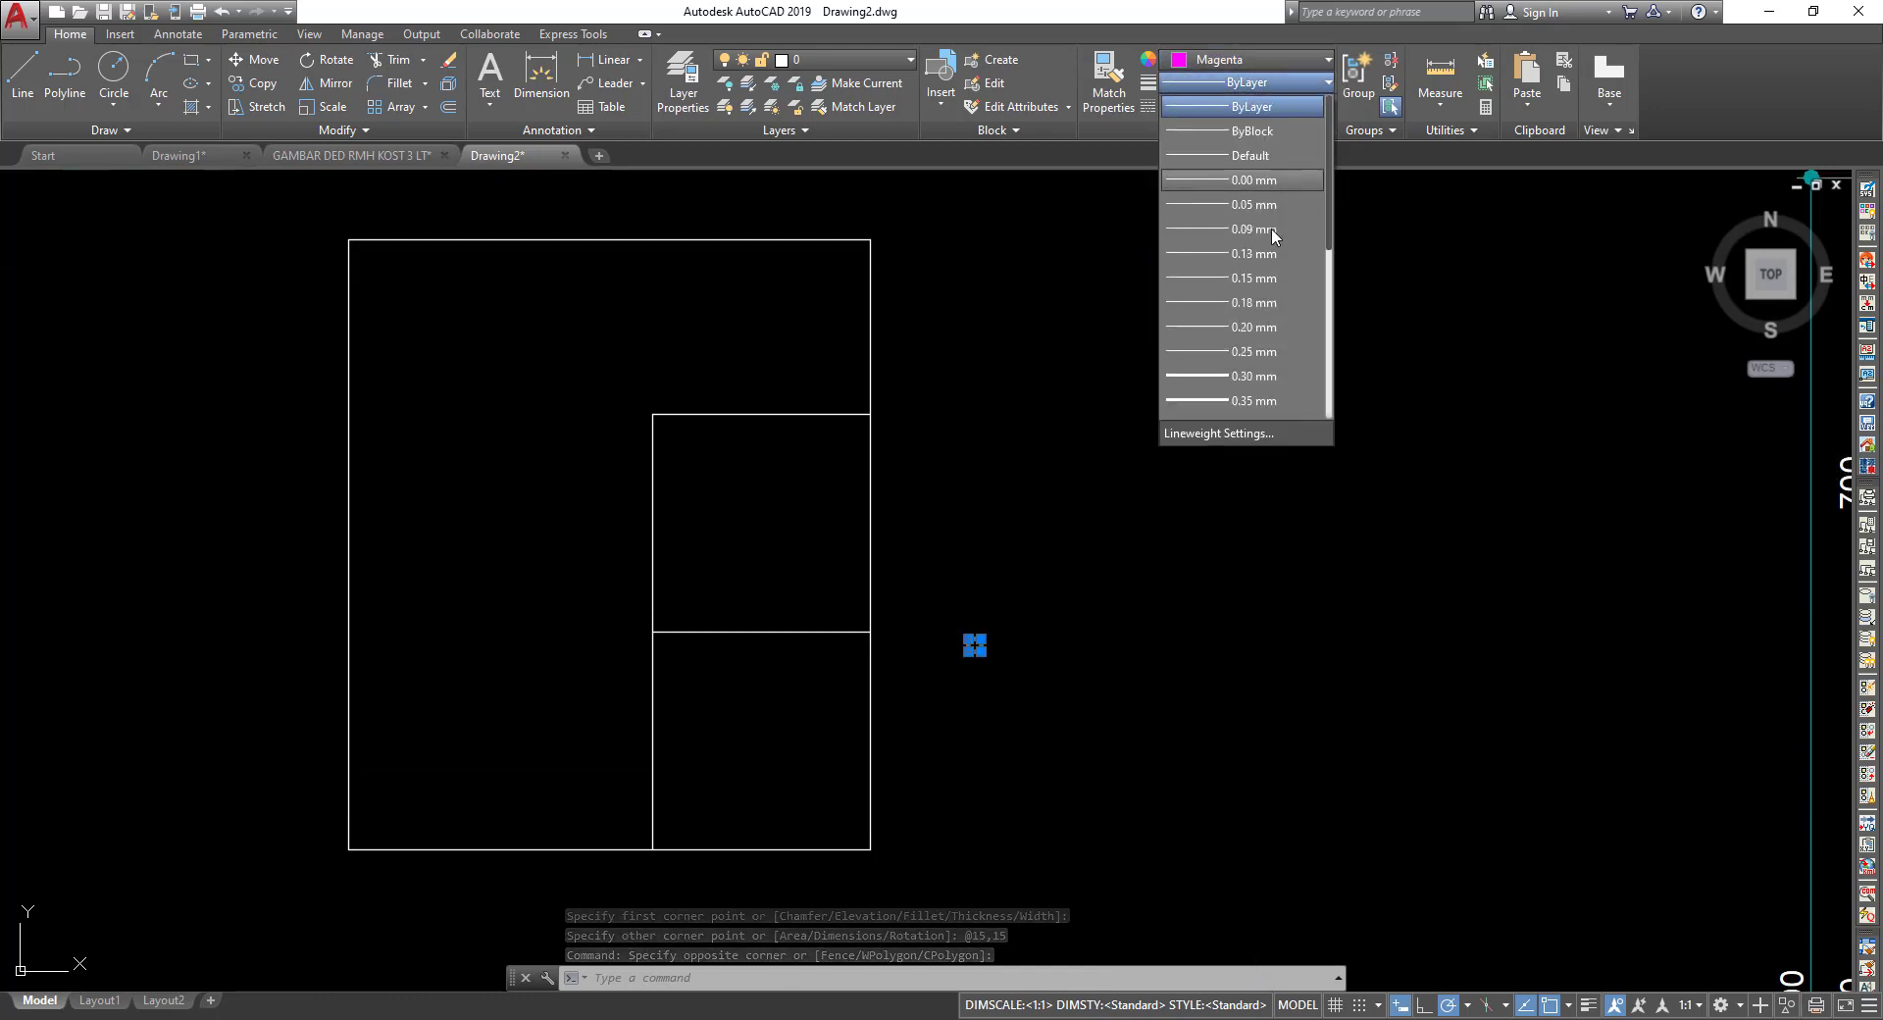
pyautogui.click(1243, 376)
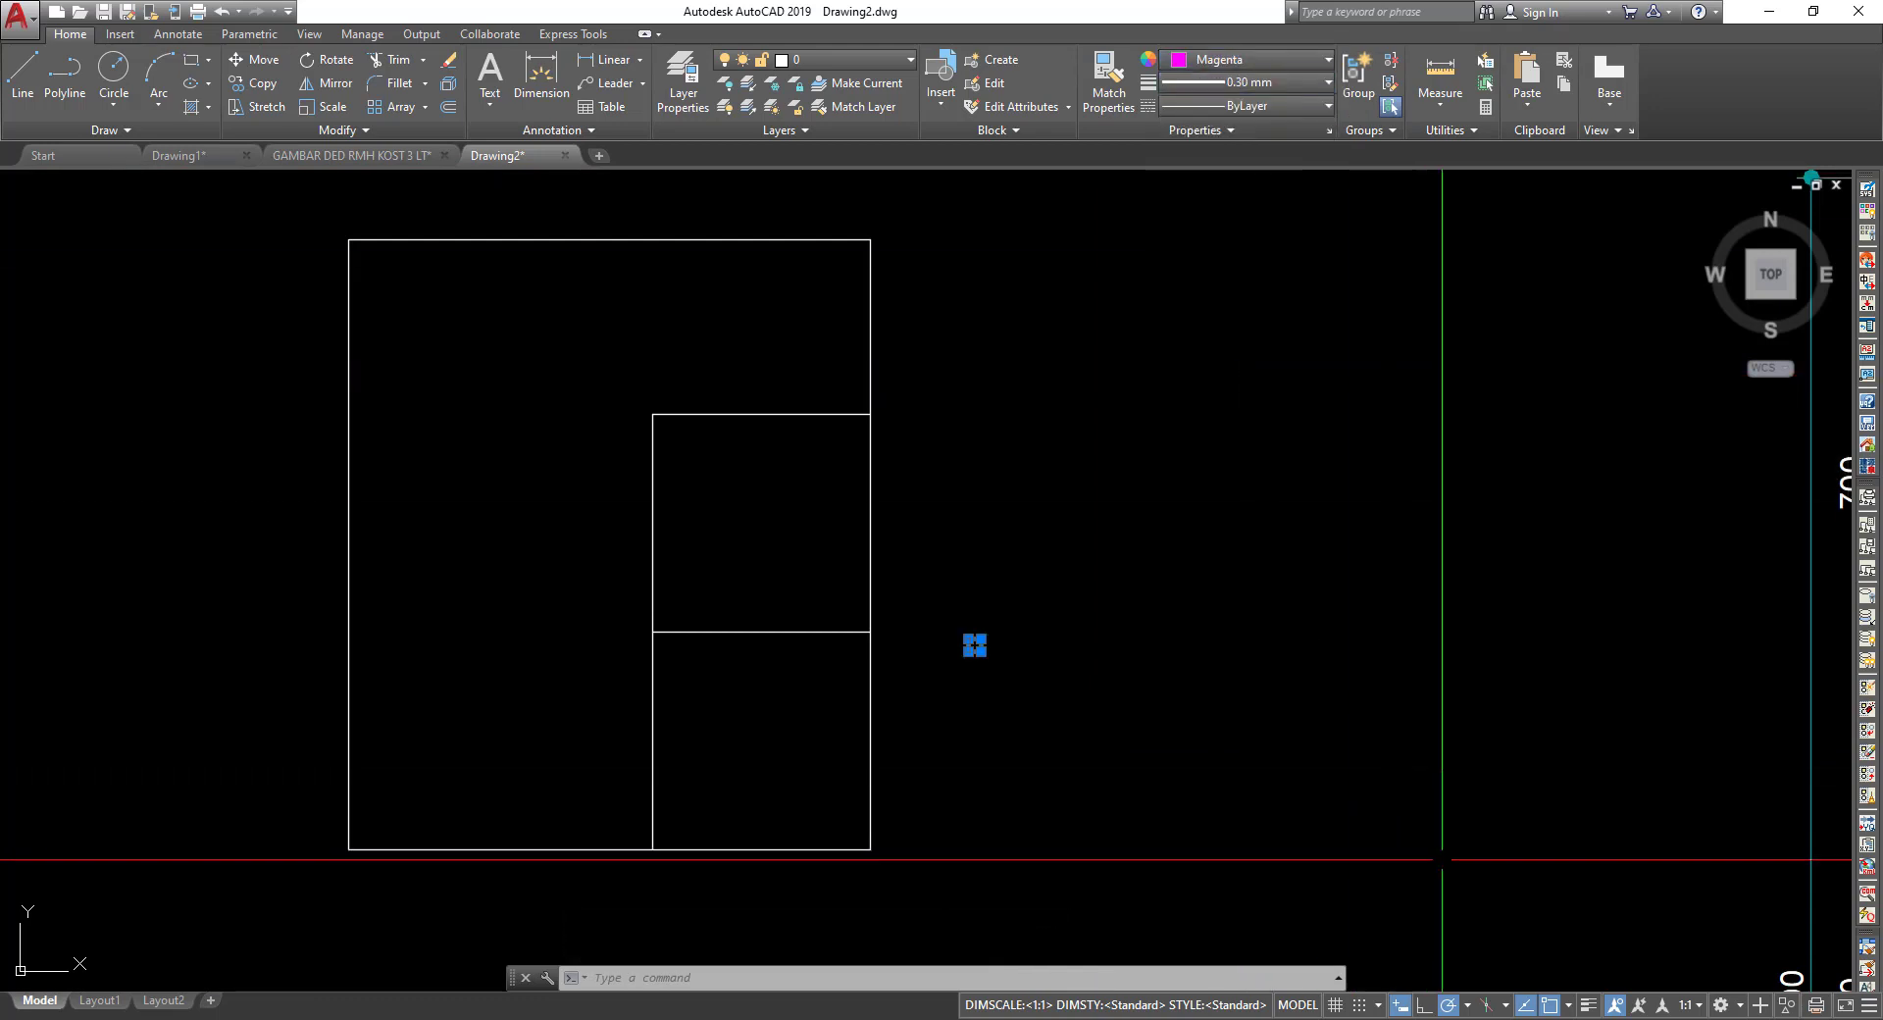
# Deselect, pan back to the magenta square and window-select it again.
pyautogui.scroll(2, 975, 655)
pyautogui.scroll(3, 976, 655)
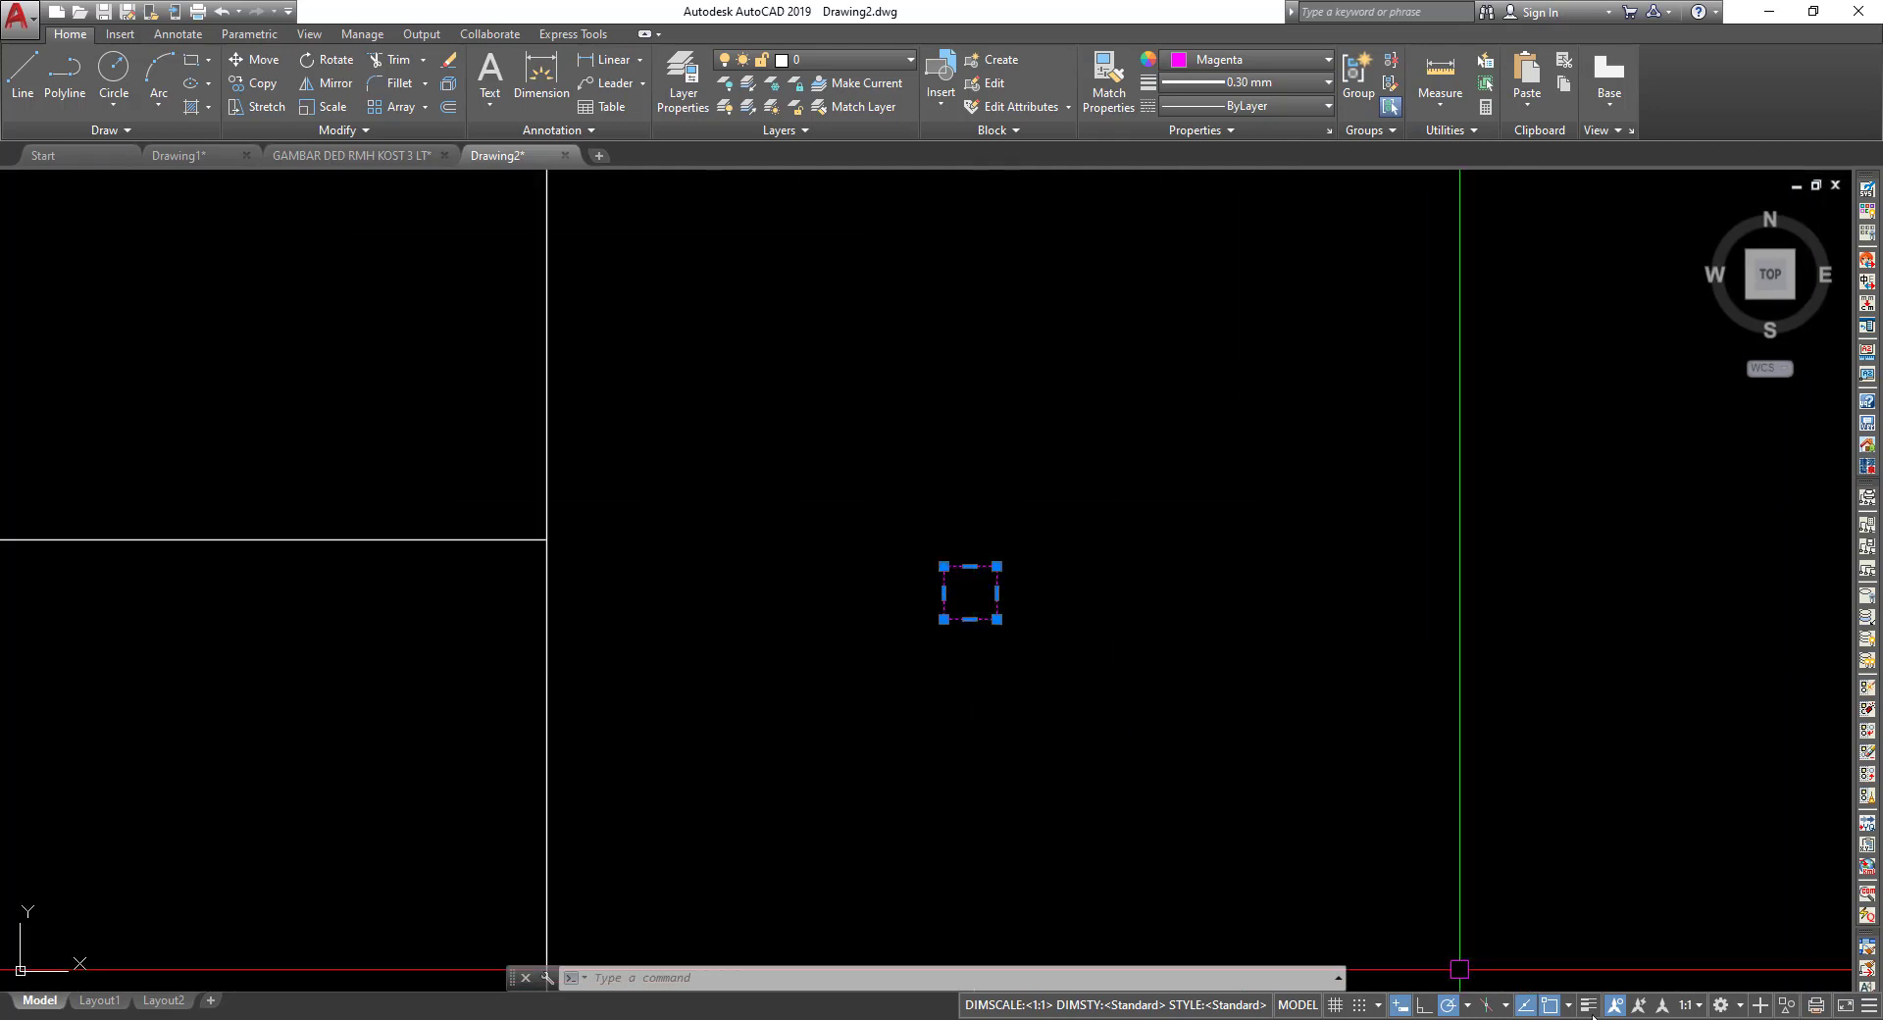
pyautogui.press('Escape')
pyautogui.scroll(-3, 981, 593)
pyautogui.moveTo(1031, 601); pyautogui.dragTo(1275, 601, button='middle')
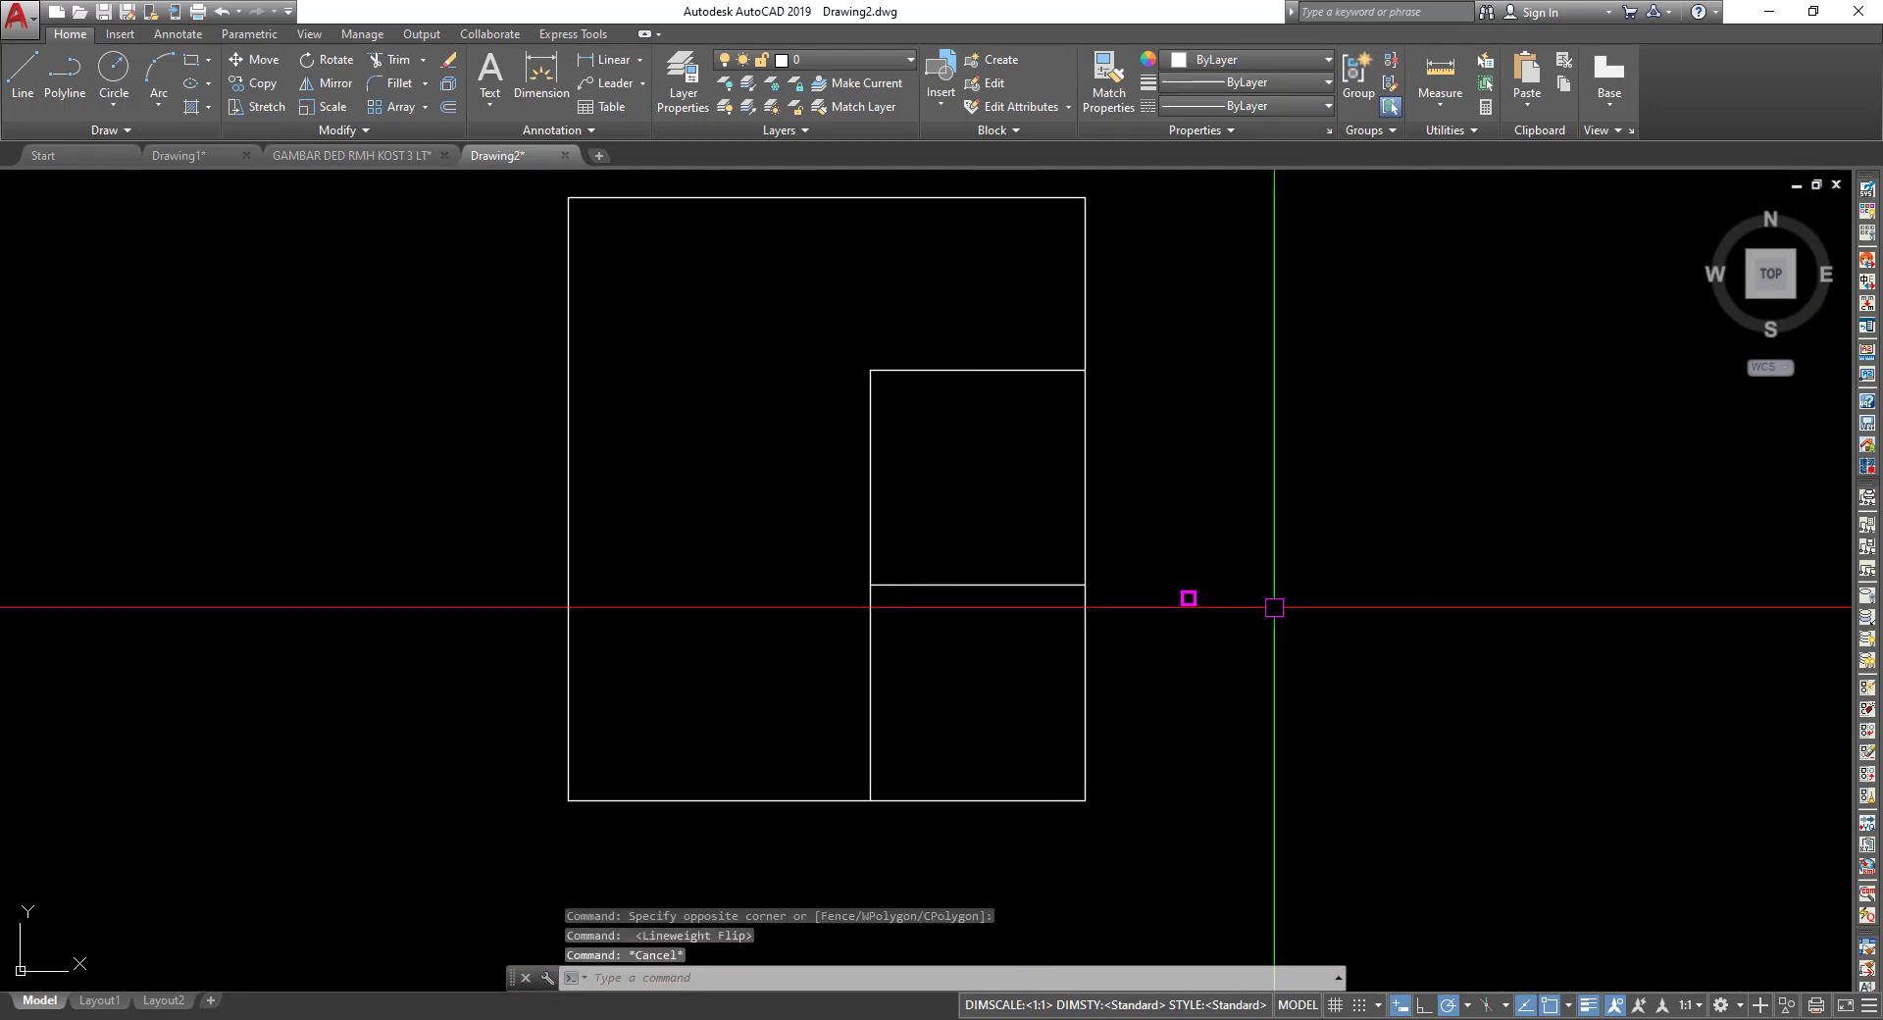
pyautogui.scroll(5, 1190, 621)
pyautogui.click(950, 377)
pyautogui.click(1235, 640)
pyautogui.write('B')
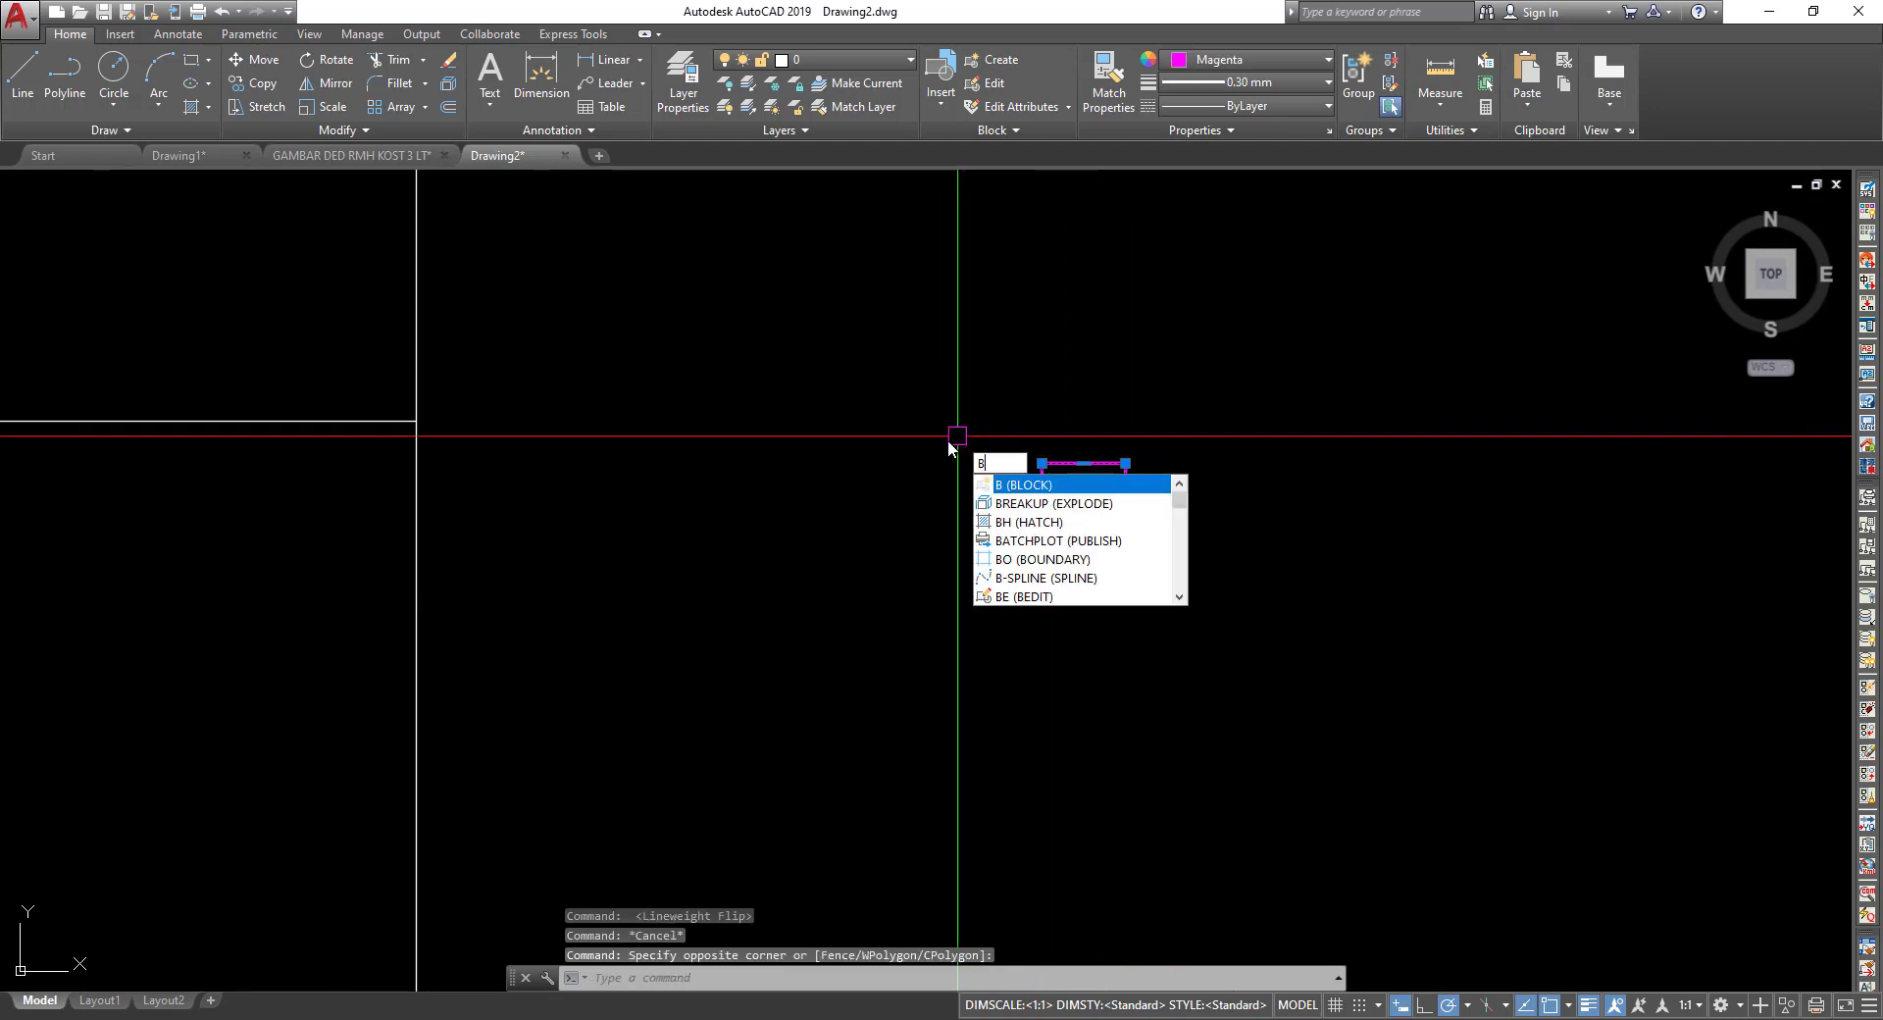
# Copy the magenta square to a position just to its right.
pyautogui.press('Return')
pyautogui.click(1572, 364)
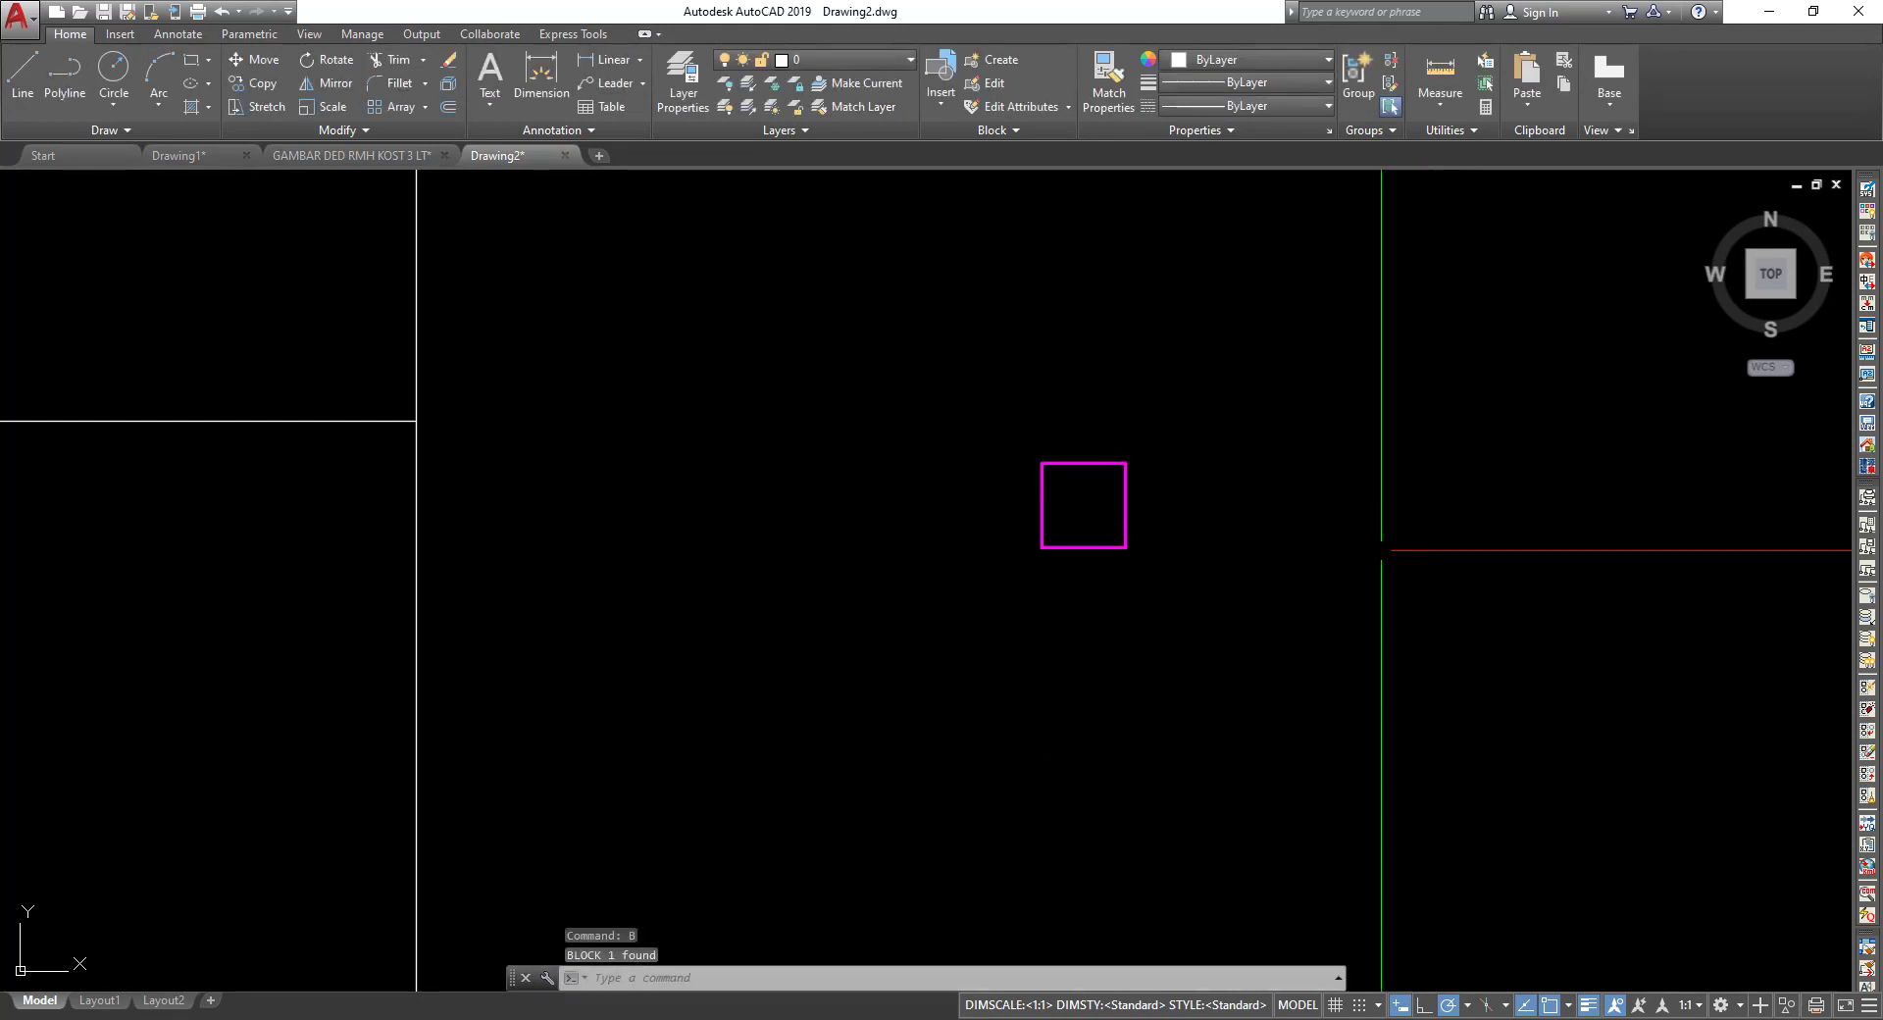
pyautogui.click(1282, 588)
pyautogui.click(863, 355)
pyautogui.write('CO')
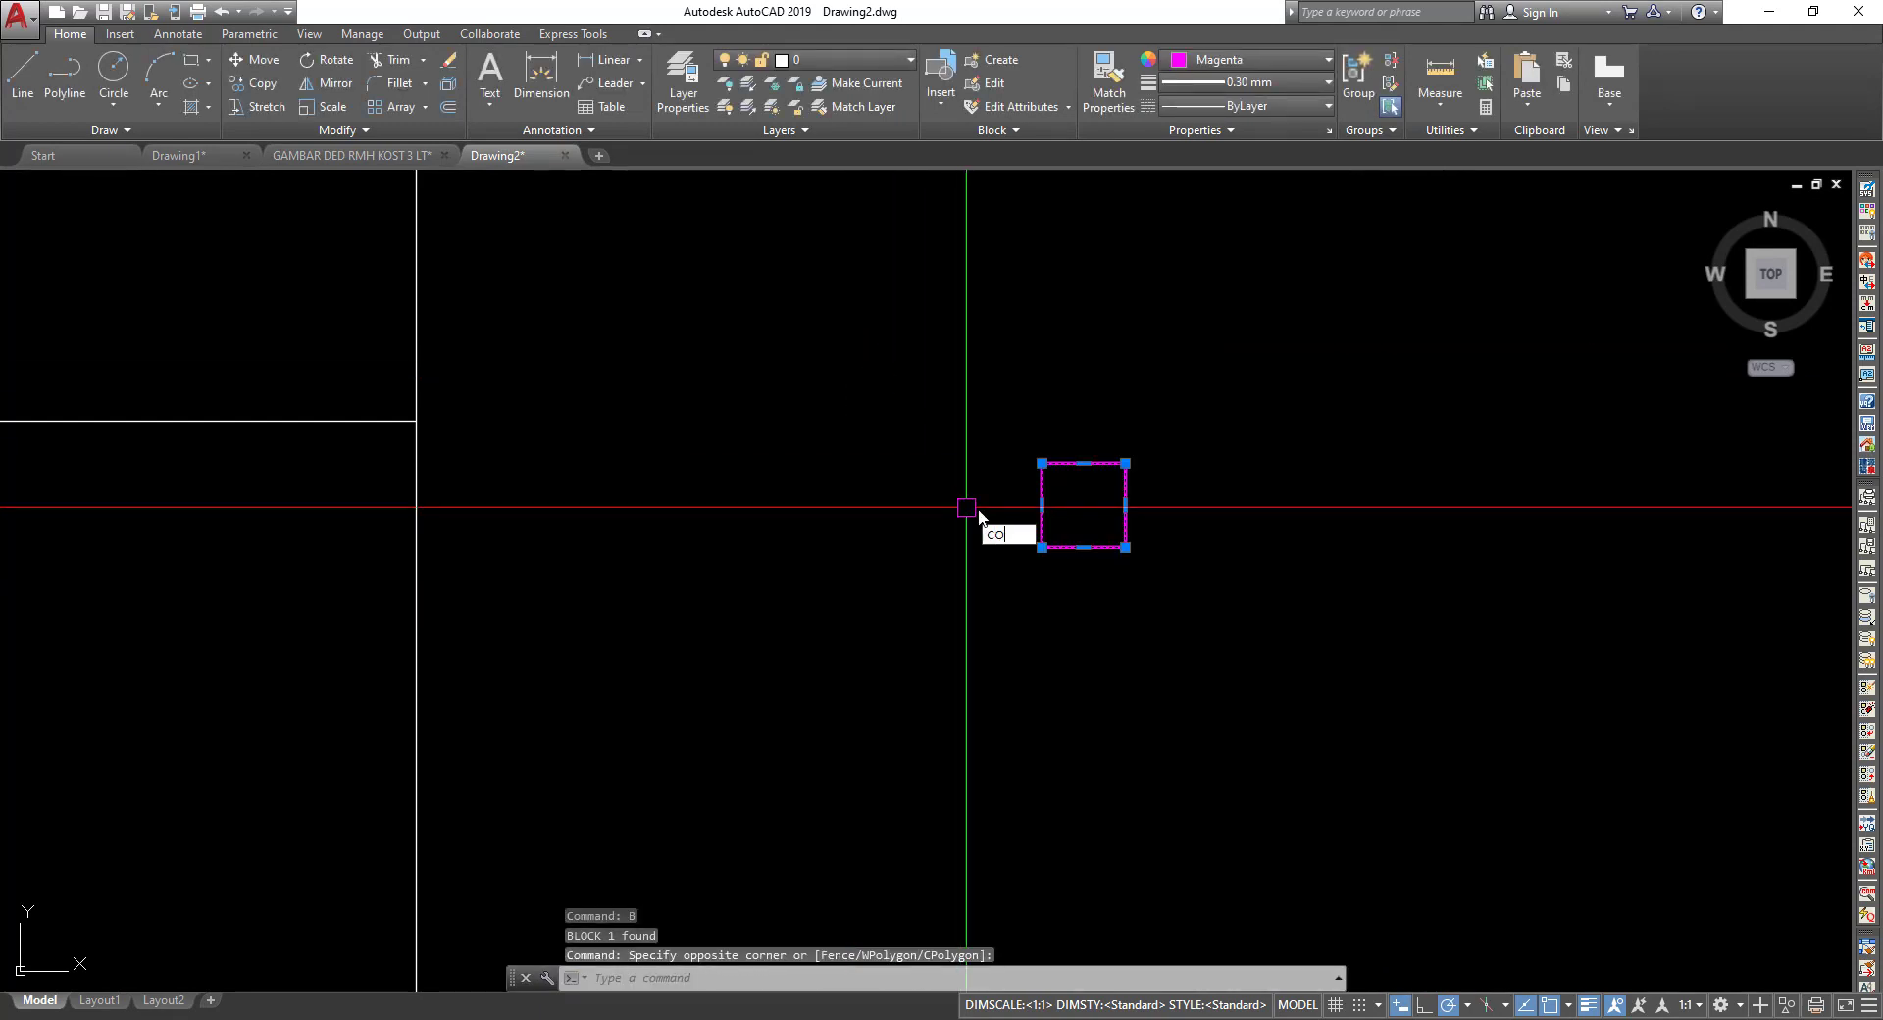
pyautogui.press('Return')
pyautogui.click(1084, 505)
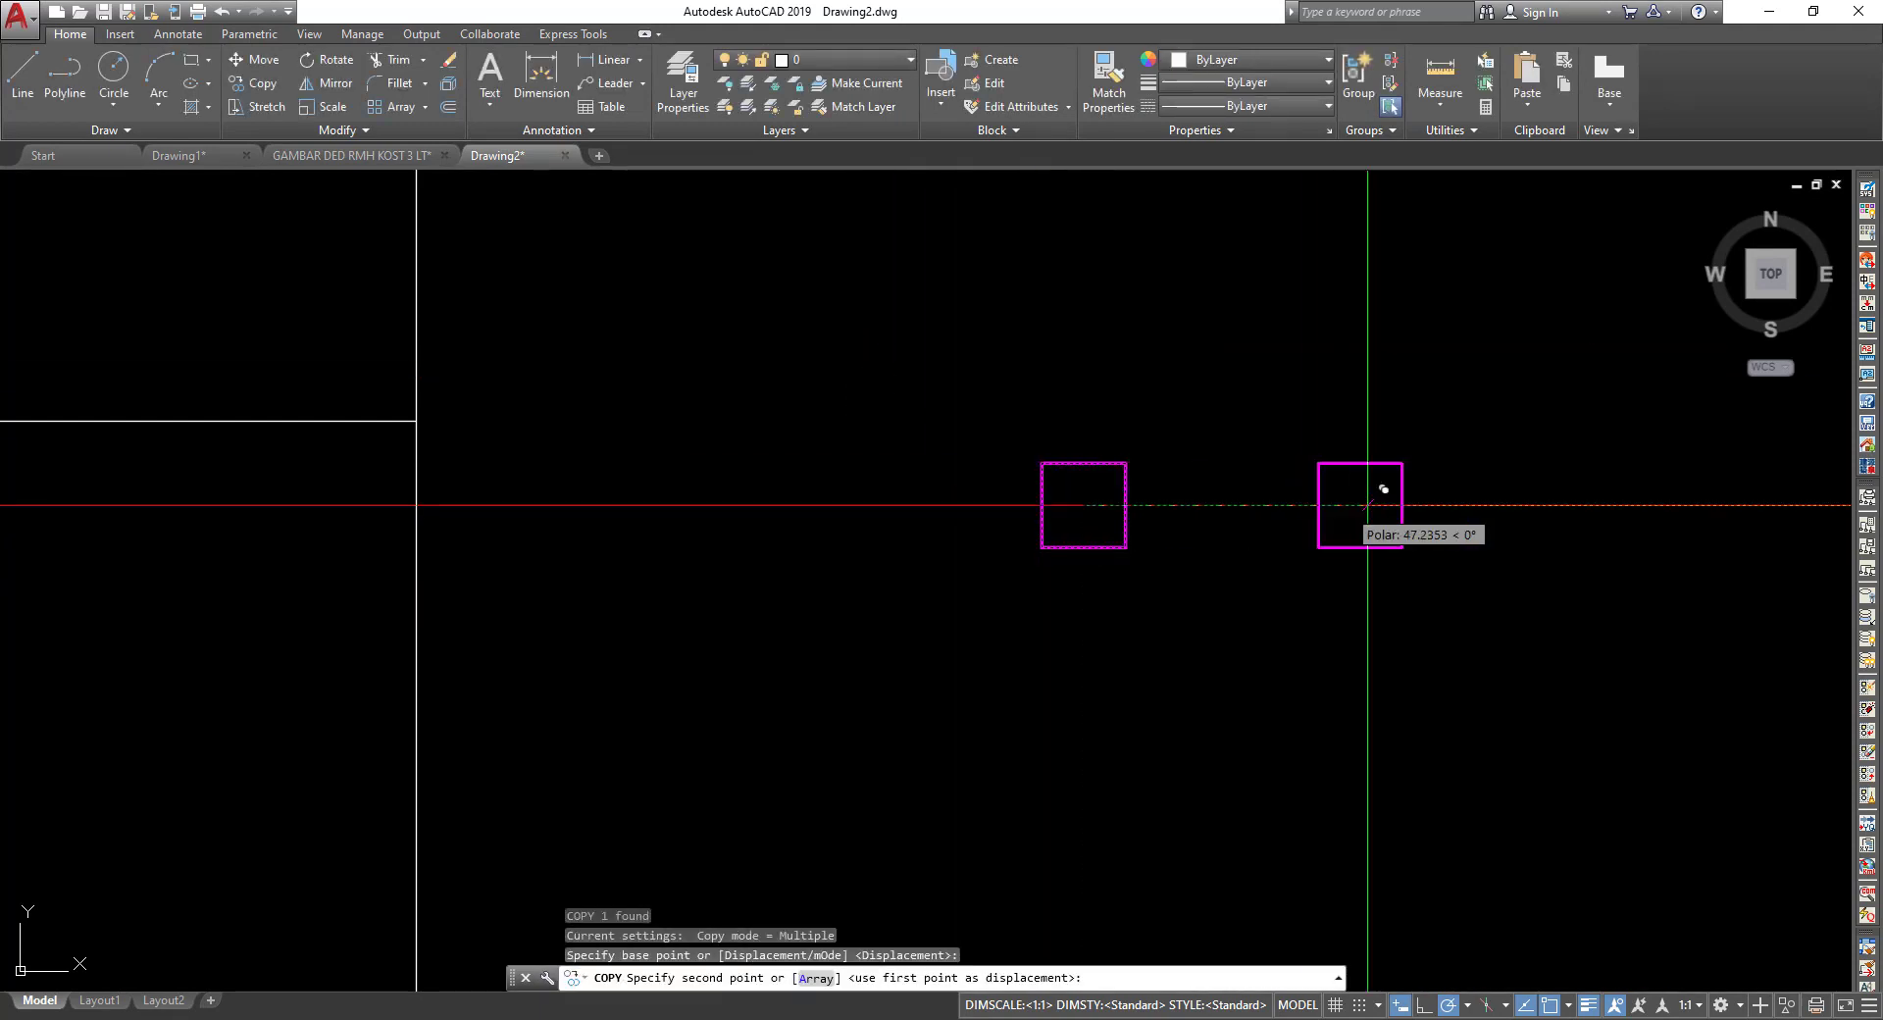
pyautogui.click(1383, 505)
pyautogui.press('Return')
pyautogui.scroll(2, 1143, 576)
# Turn the left square into block KOLOM PRAKTIS with its base point at the centre.
pyautogui.click(1145, 576)
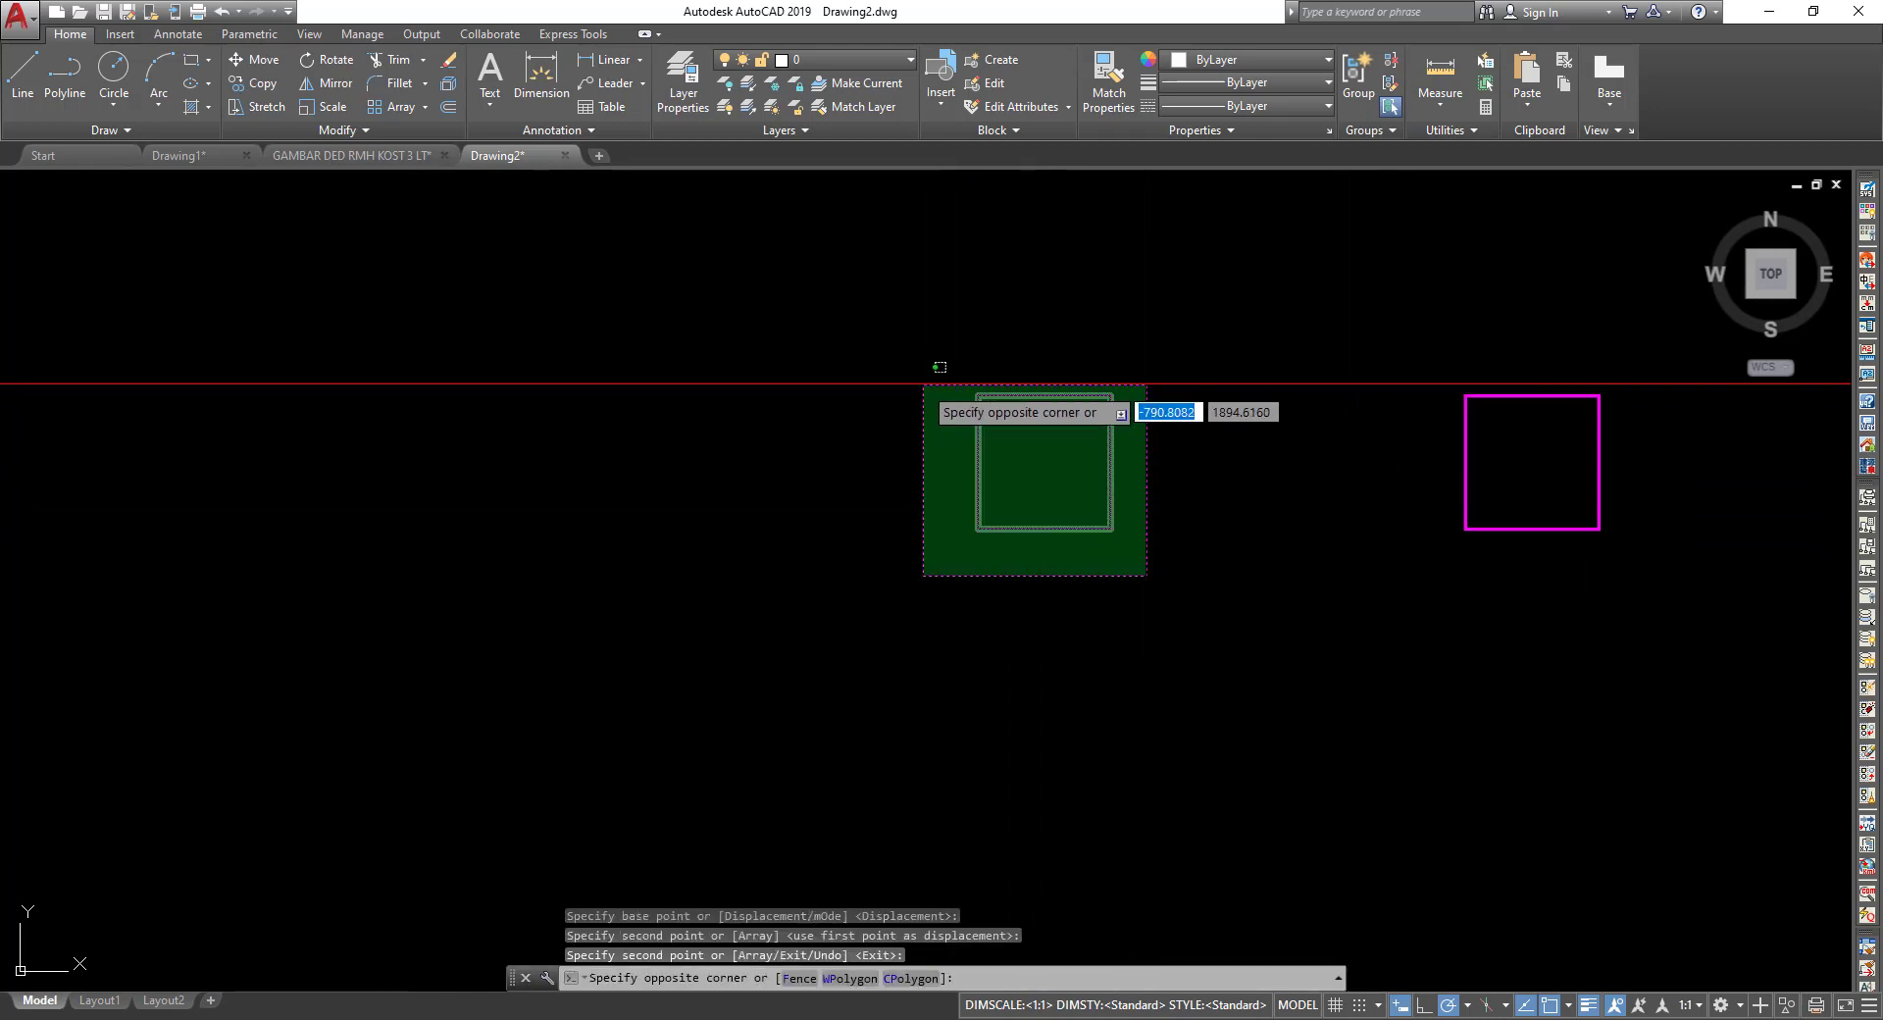
pyautogui.click(922, 383)
pyautogui.write('B')
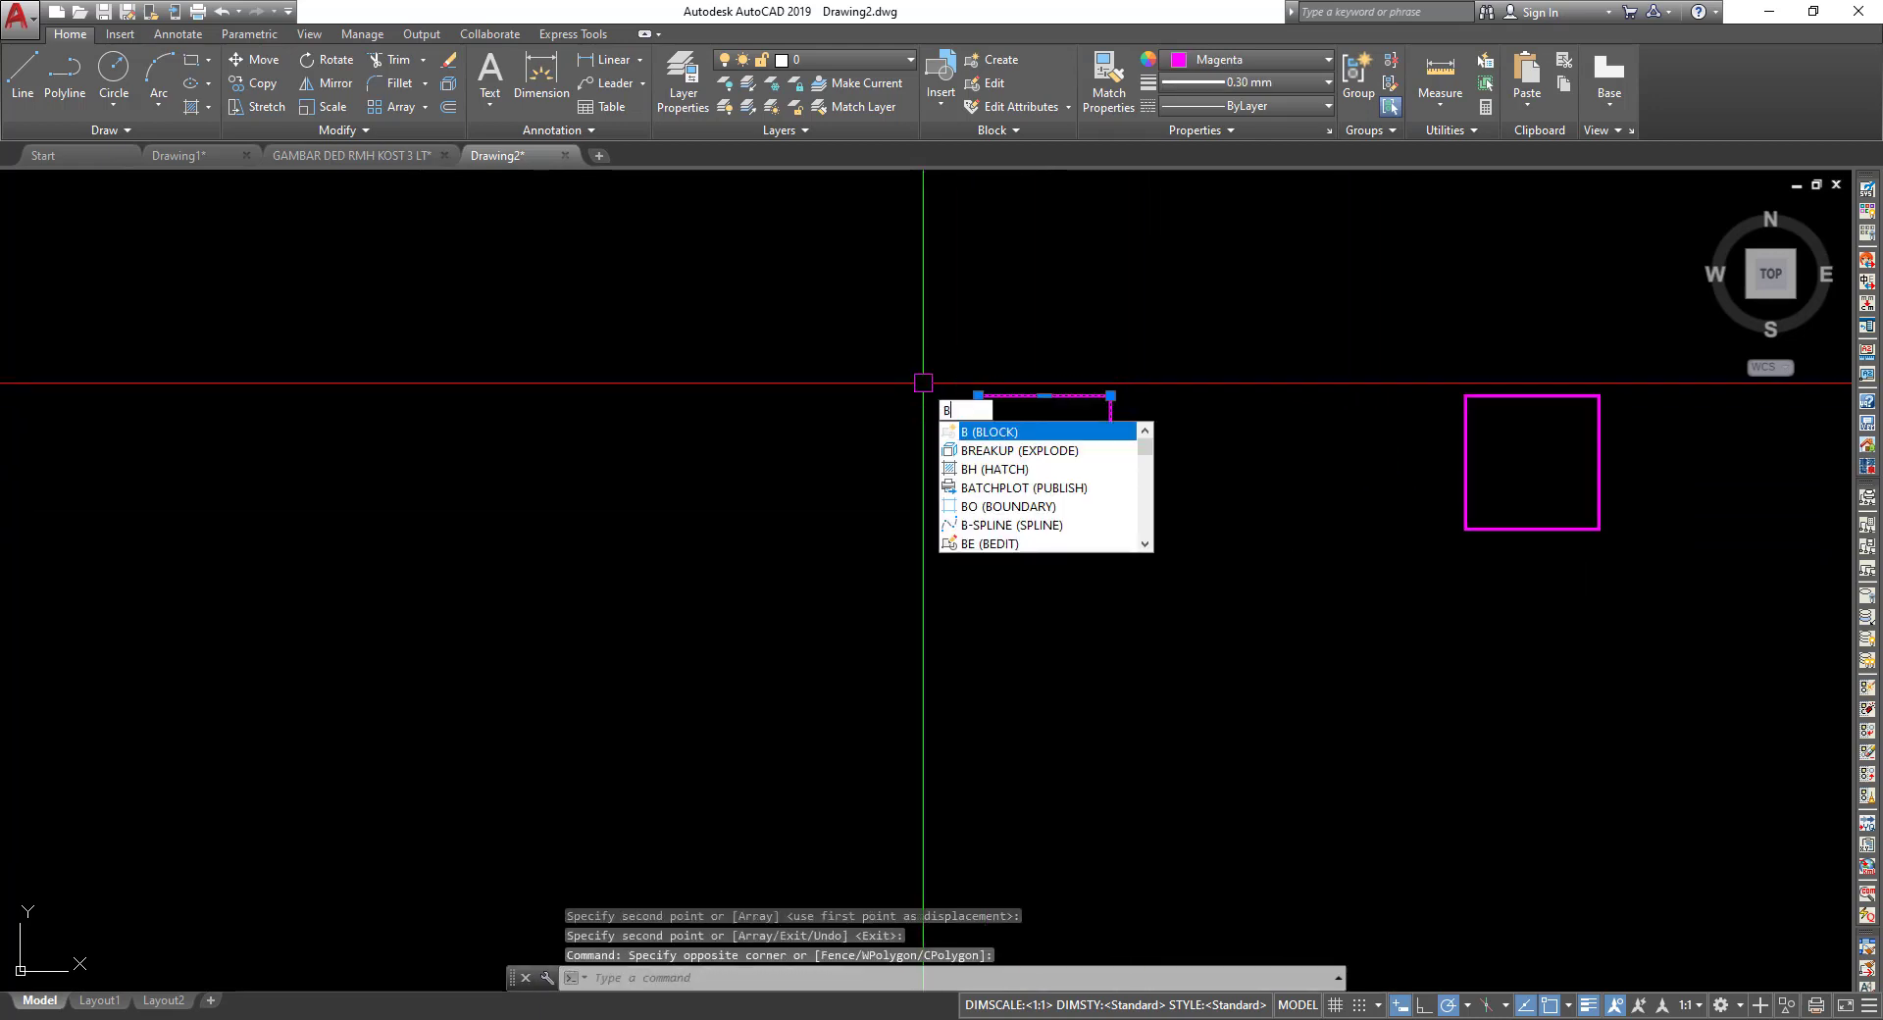
pyautogui.press('Return')
pyautogui.write('KOLOM PRAKTIS')
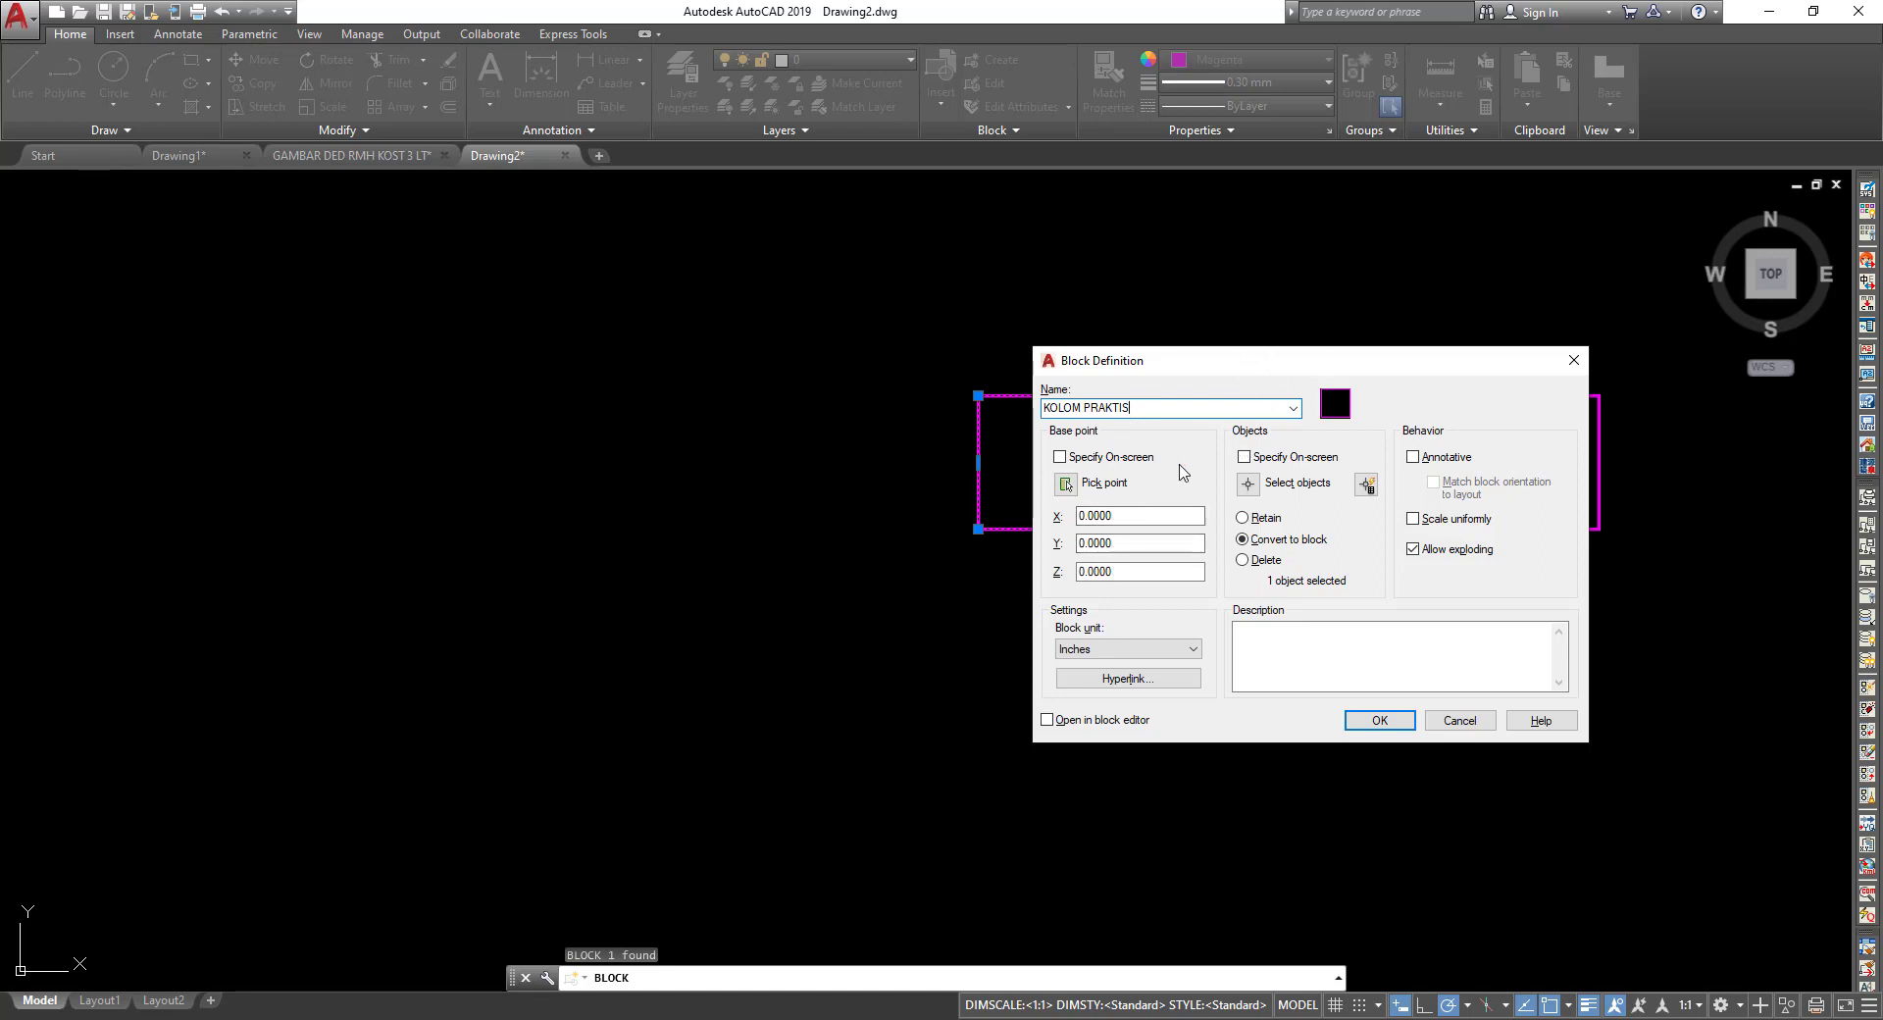
pyautogui.click(1066, 483)
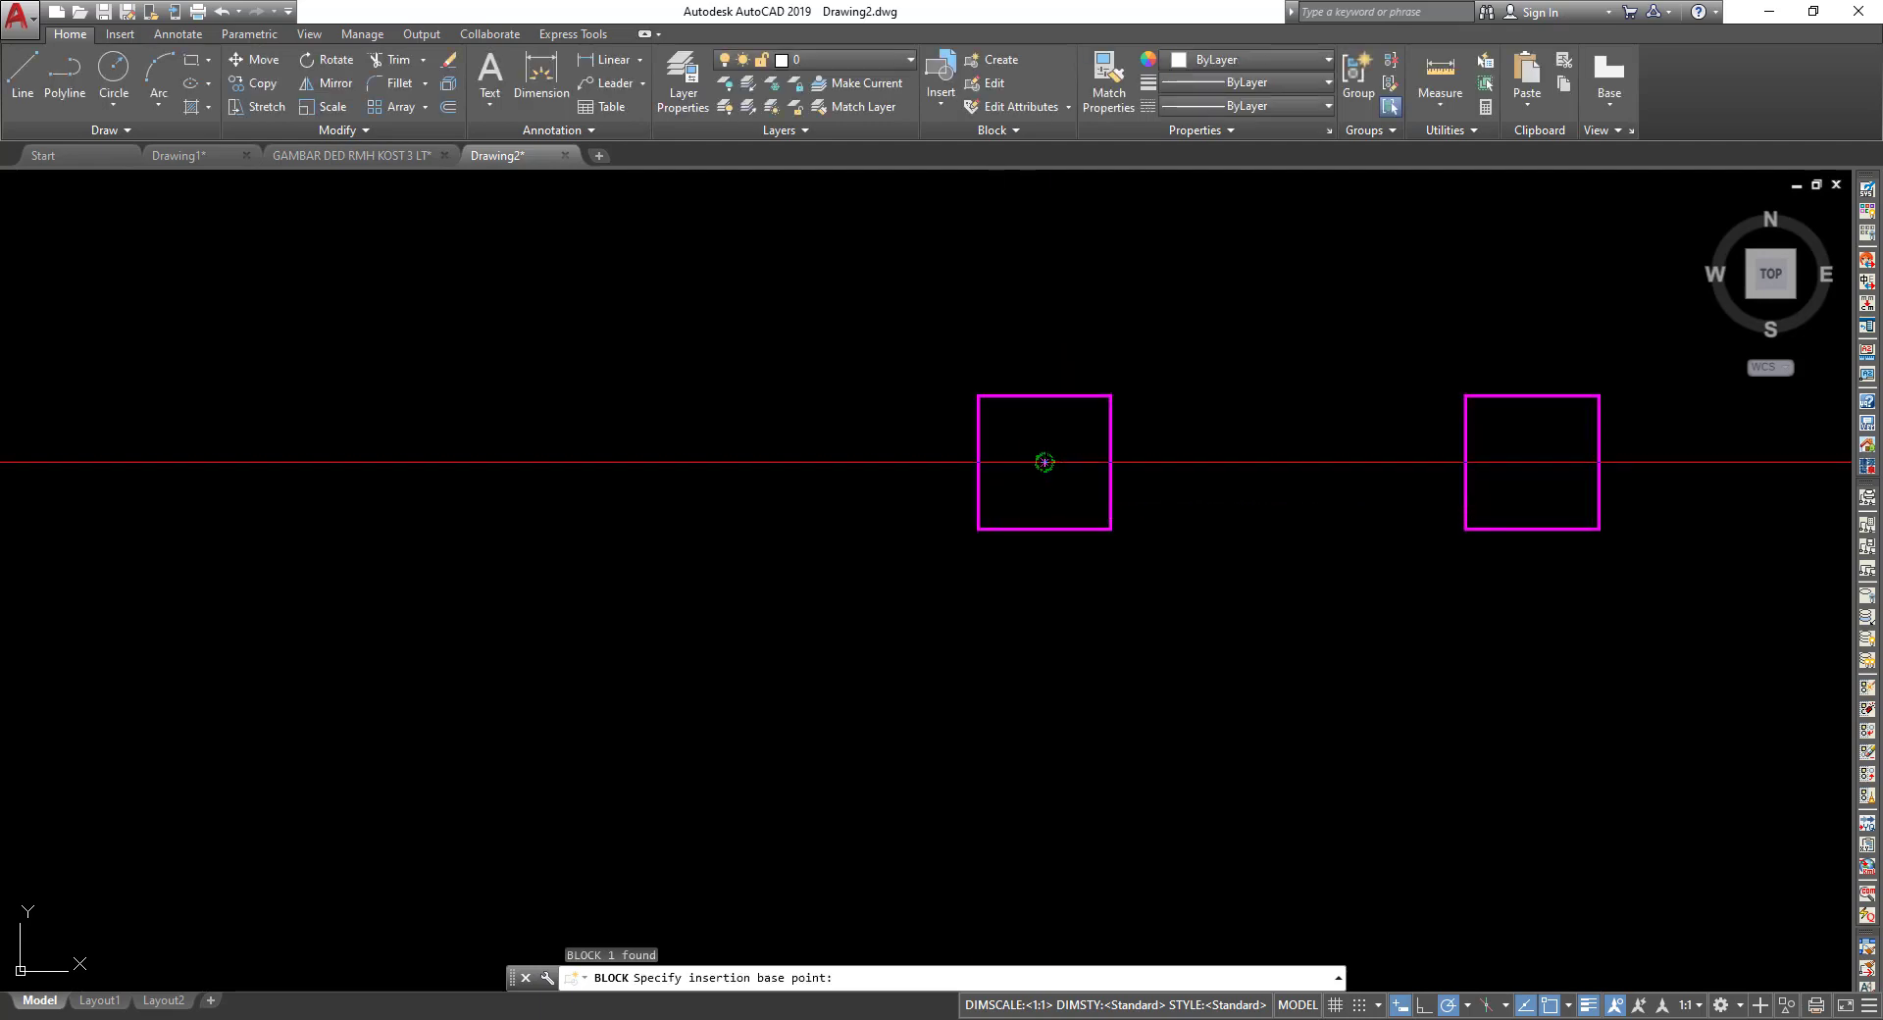
pyautogui.click(1042, 463)
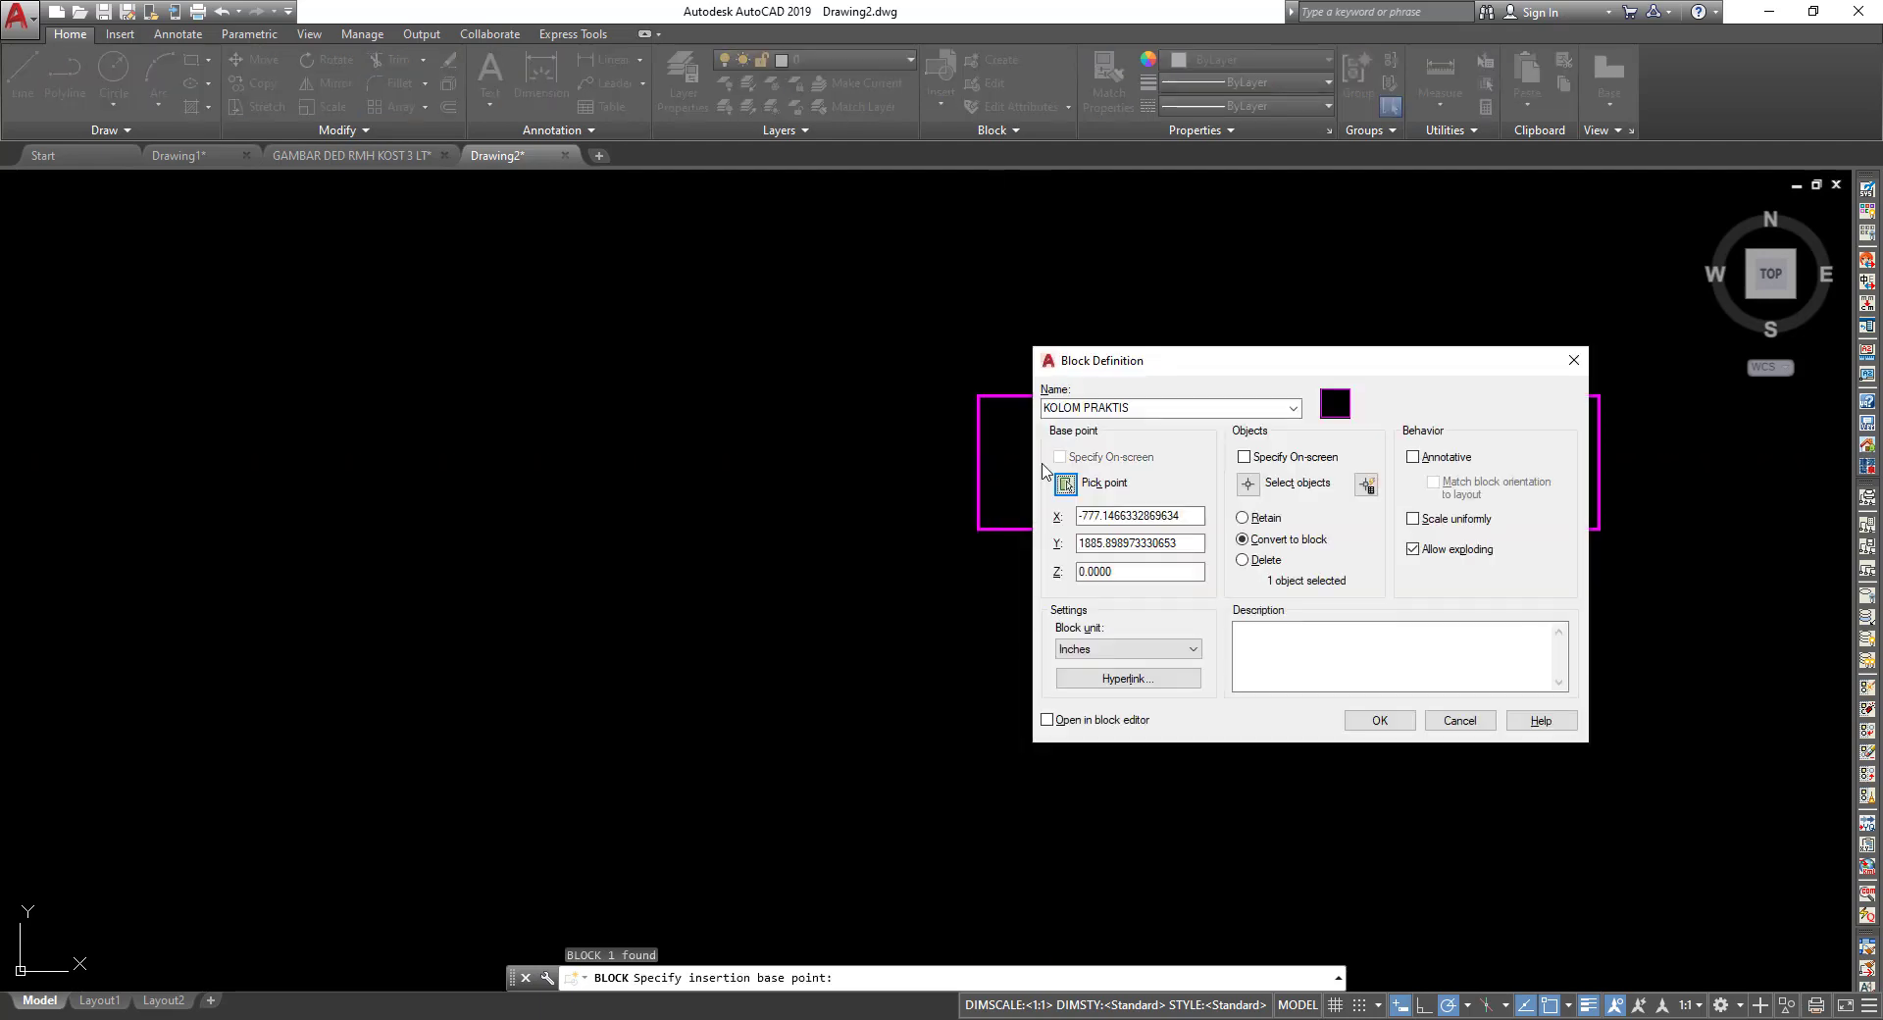
pyautogui.click(1379, 720)
pyautogui.click(1013, 531)
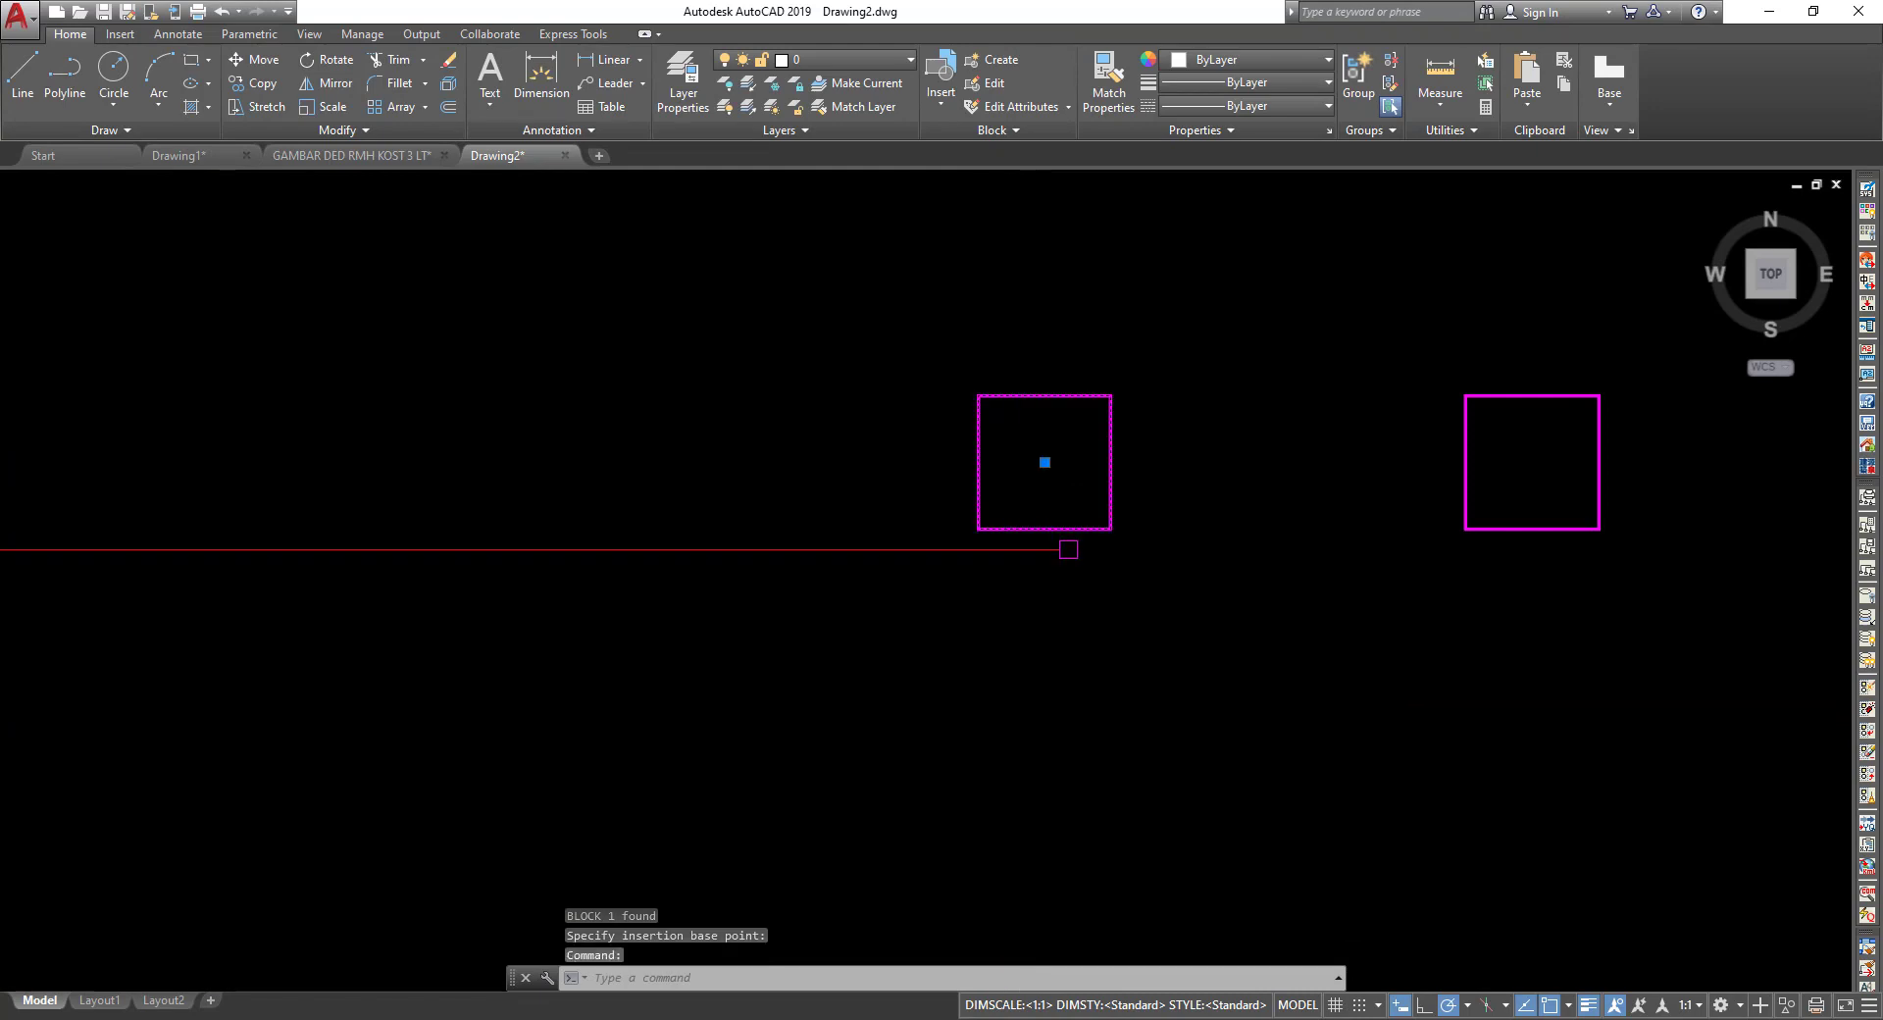
pyautogui.scroll(-8, 1068, 549)
pyautogui.scroll(-2, 1353, 550)
# Copy the KOLOM PRAKTIS block from its centre onto the first wall corner.
pyautogui.scroll(-2, 1215, 504)
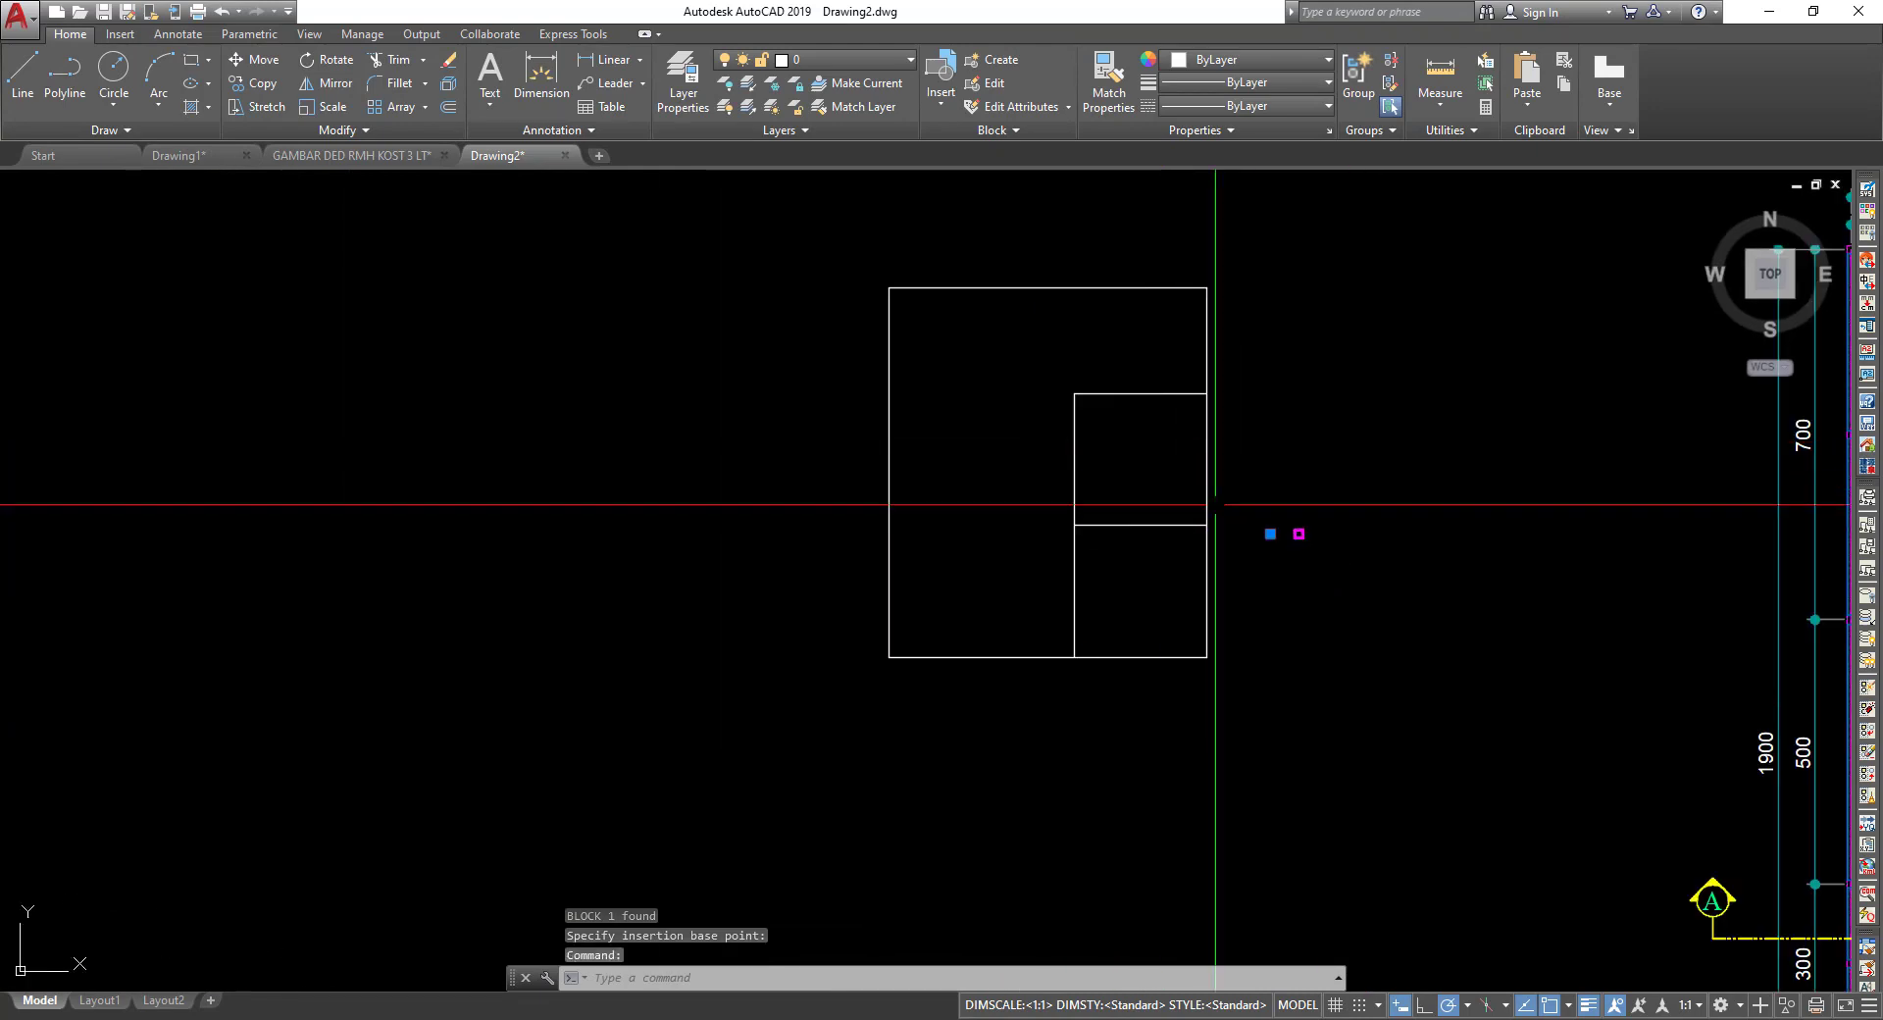
pyautogui.scroll(5, 1215, 504)
pyautogui.scroll(3, 1252, 453)
pyautogui.press('Escape')
pyautogui.click(1249, 459)
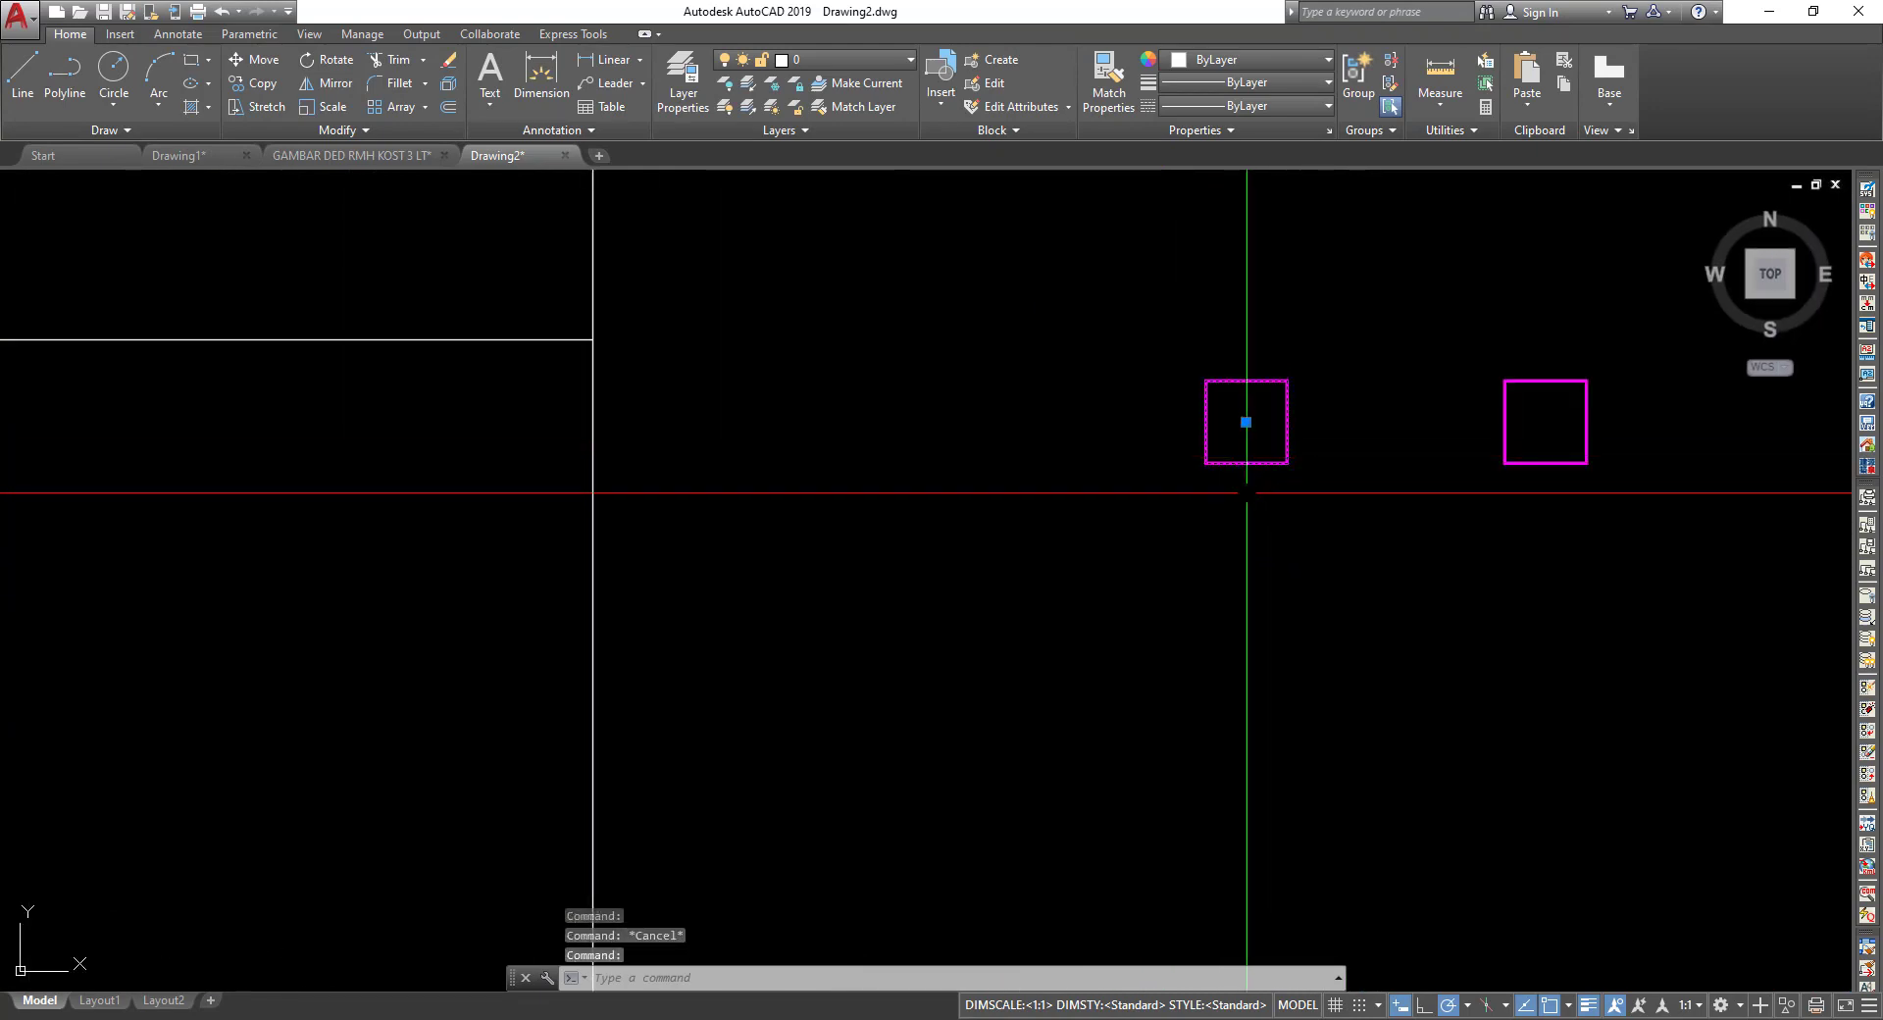
pyautogui.click(1245, 471)
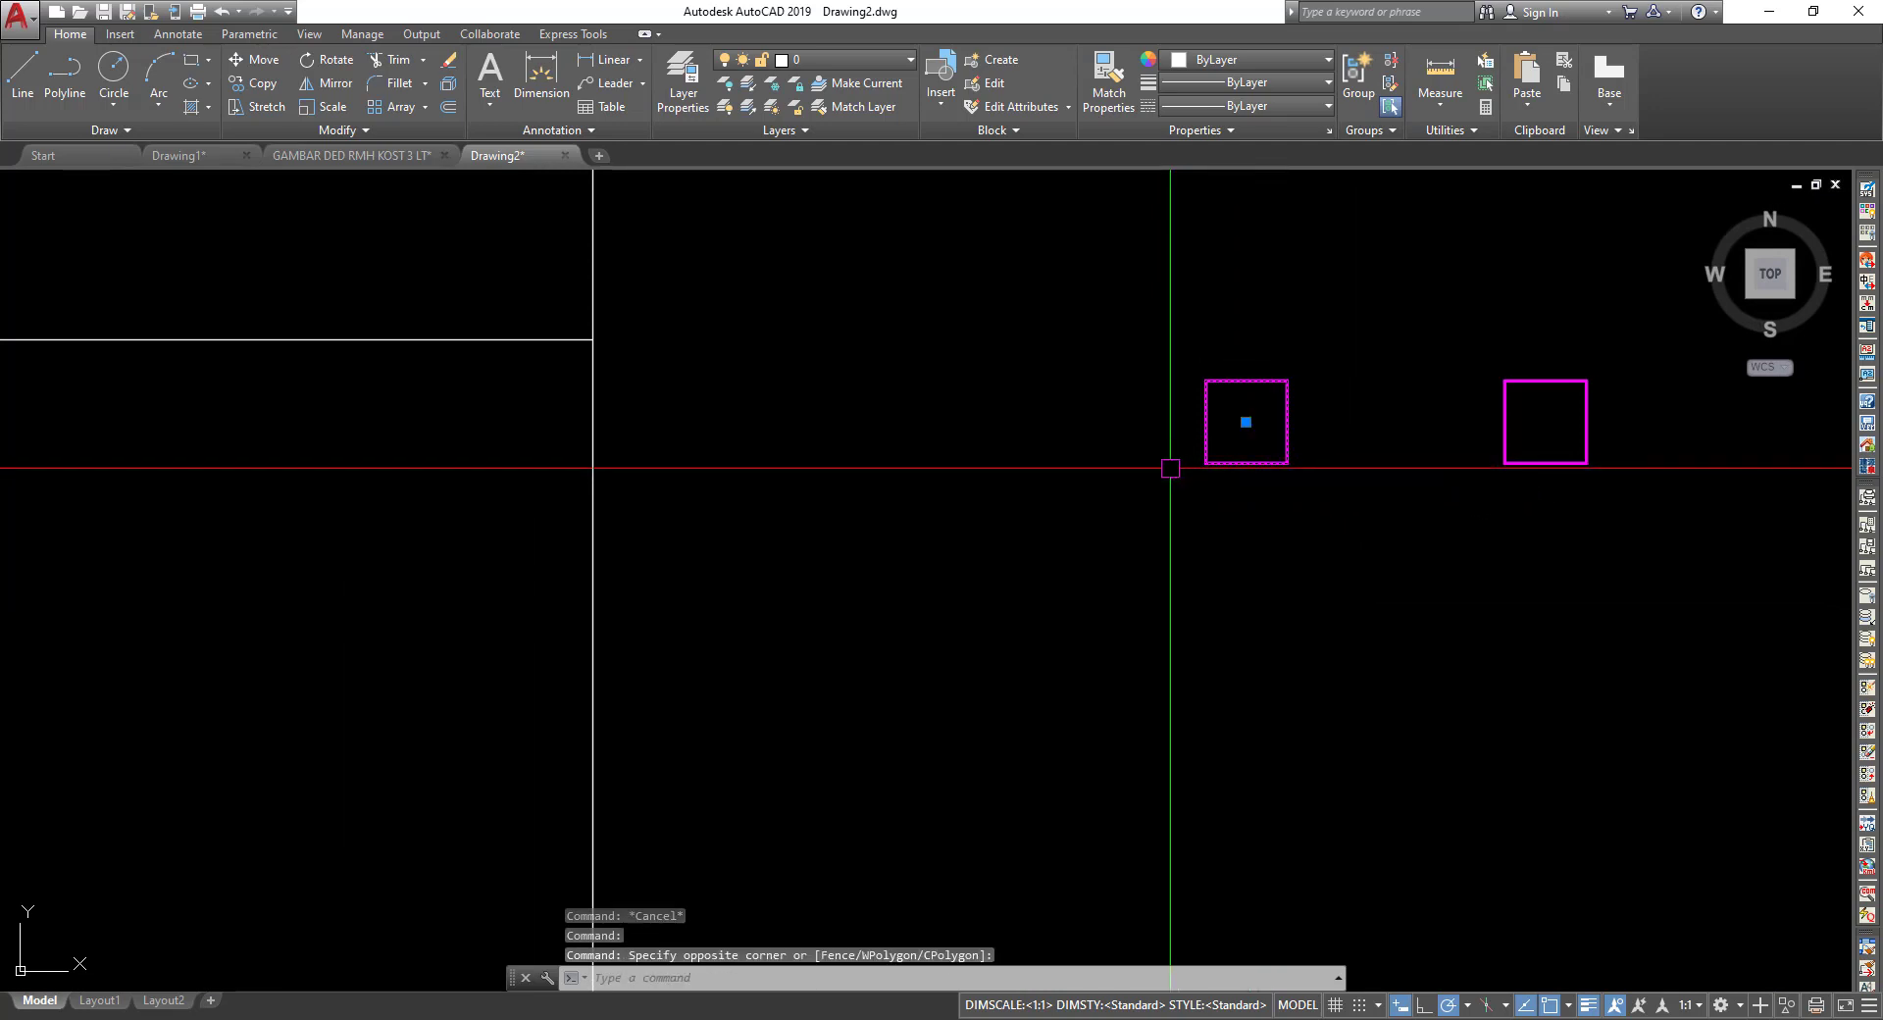
pyautogui.press('Escape')
pyautogui.click(1358, 581)
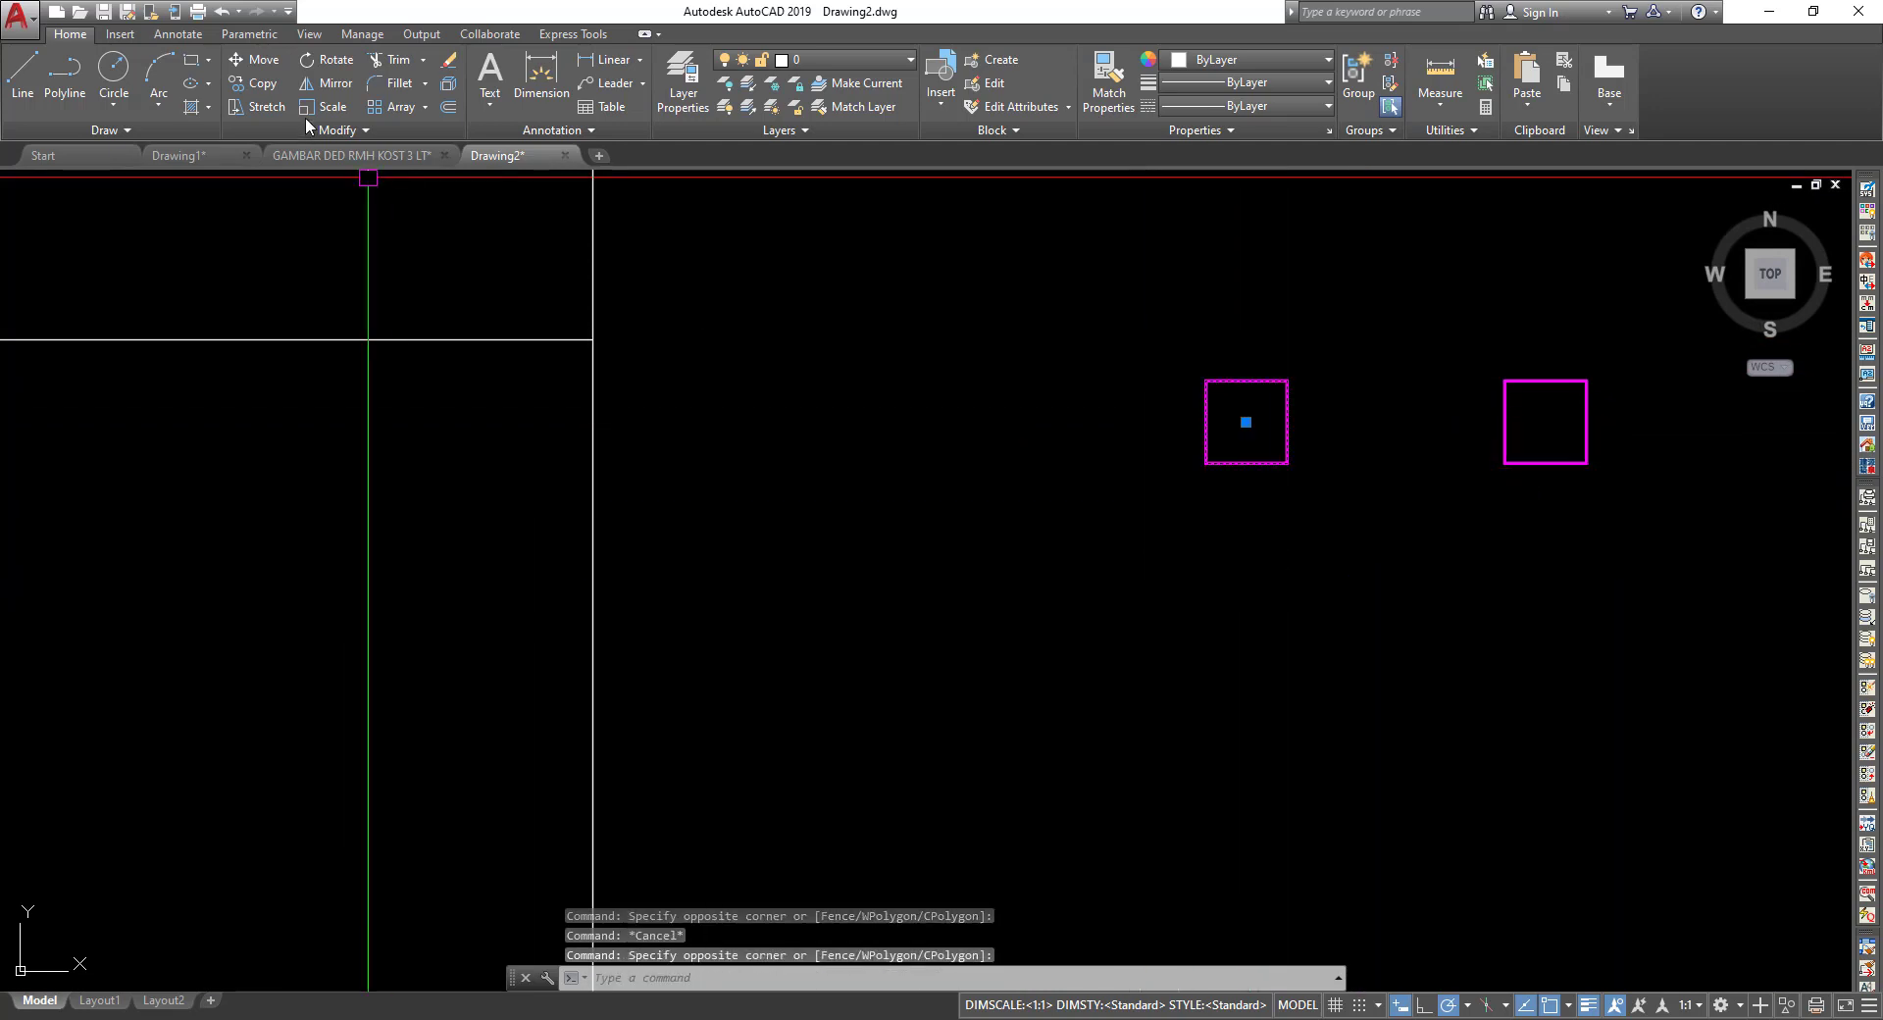
pyautogui.click(256, 92)
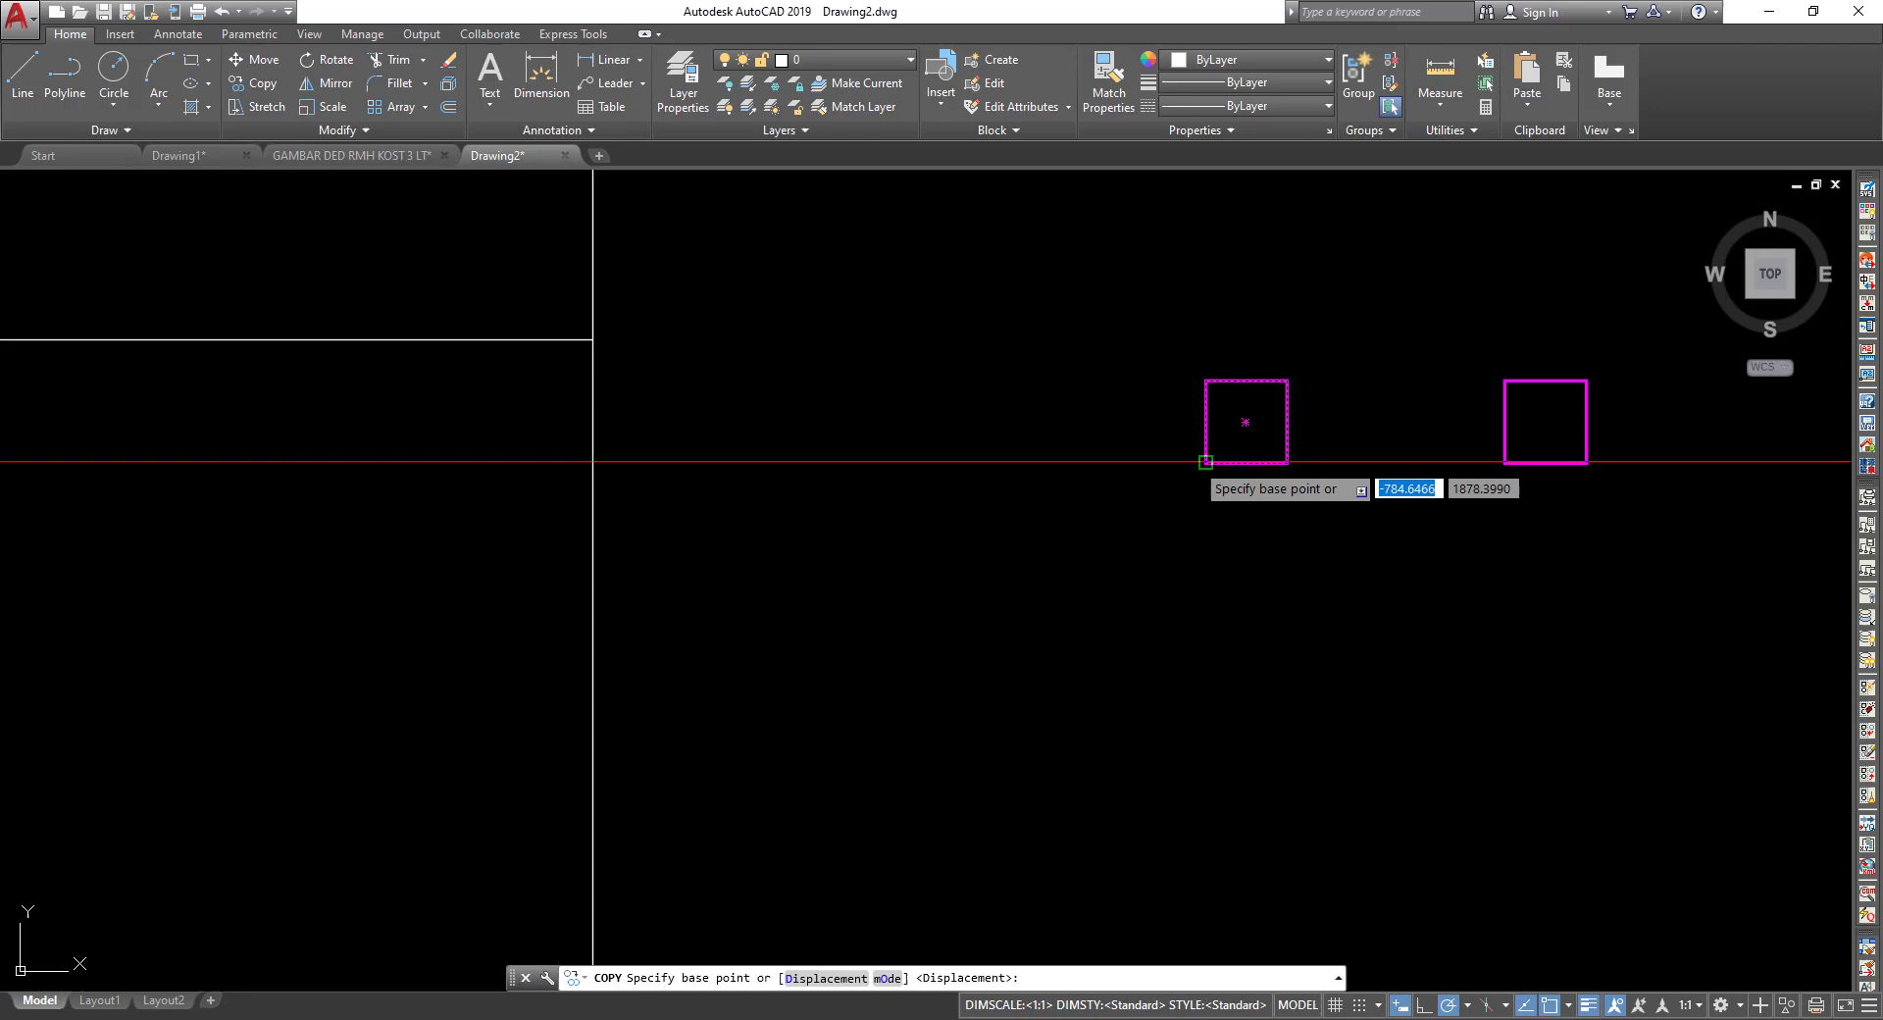
pyautogui.click(1246, 422)
pyautogui.click(594, 337)
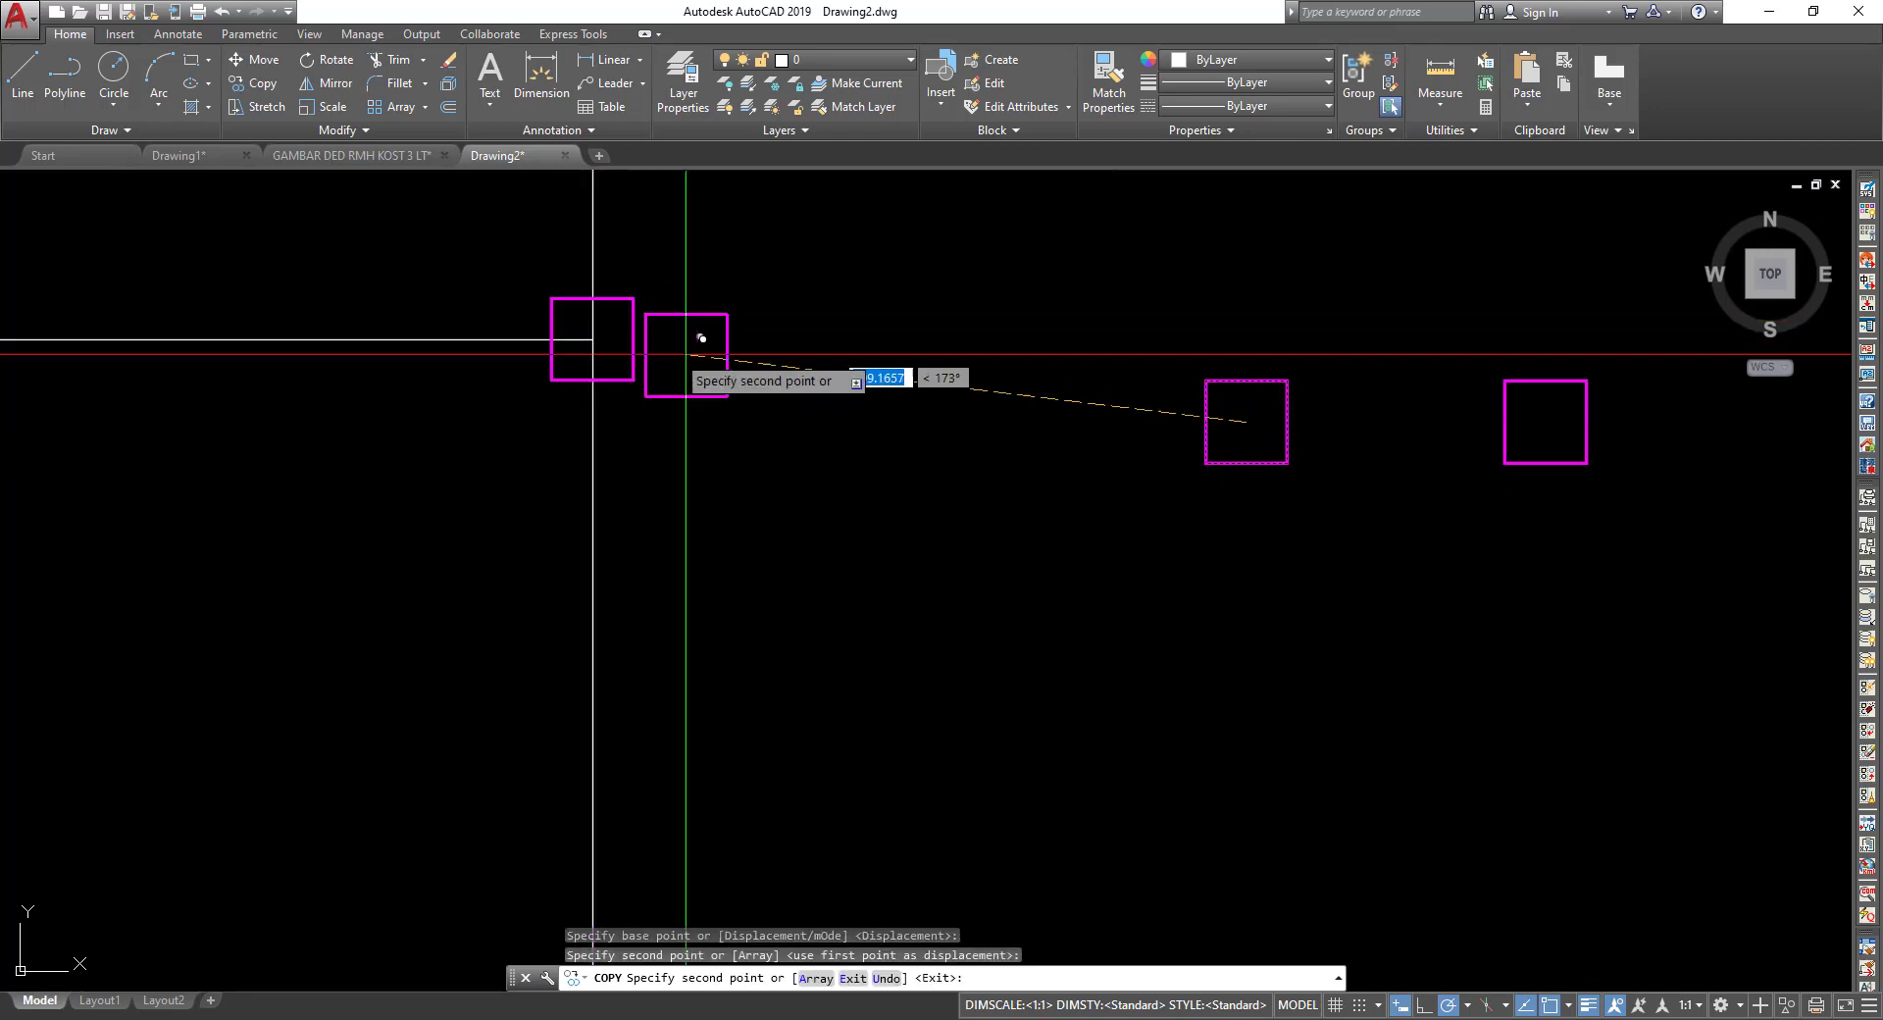
# Place more column copies on the top, bottom and inner-wall corners of the outline.
pyautogui.scroll(-4, 840, 373)
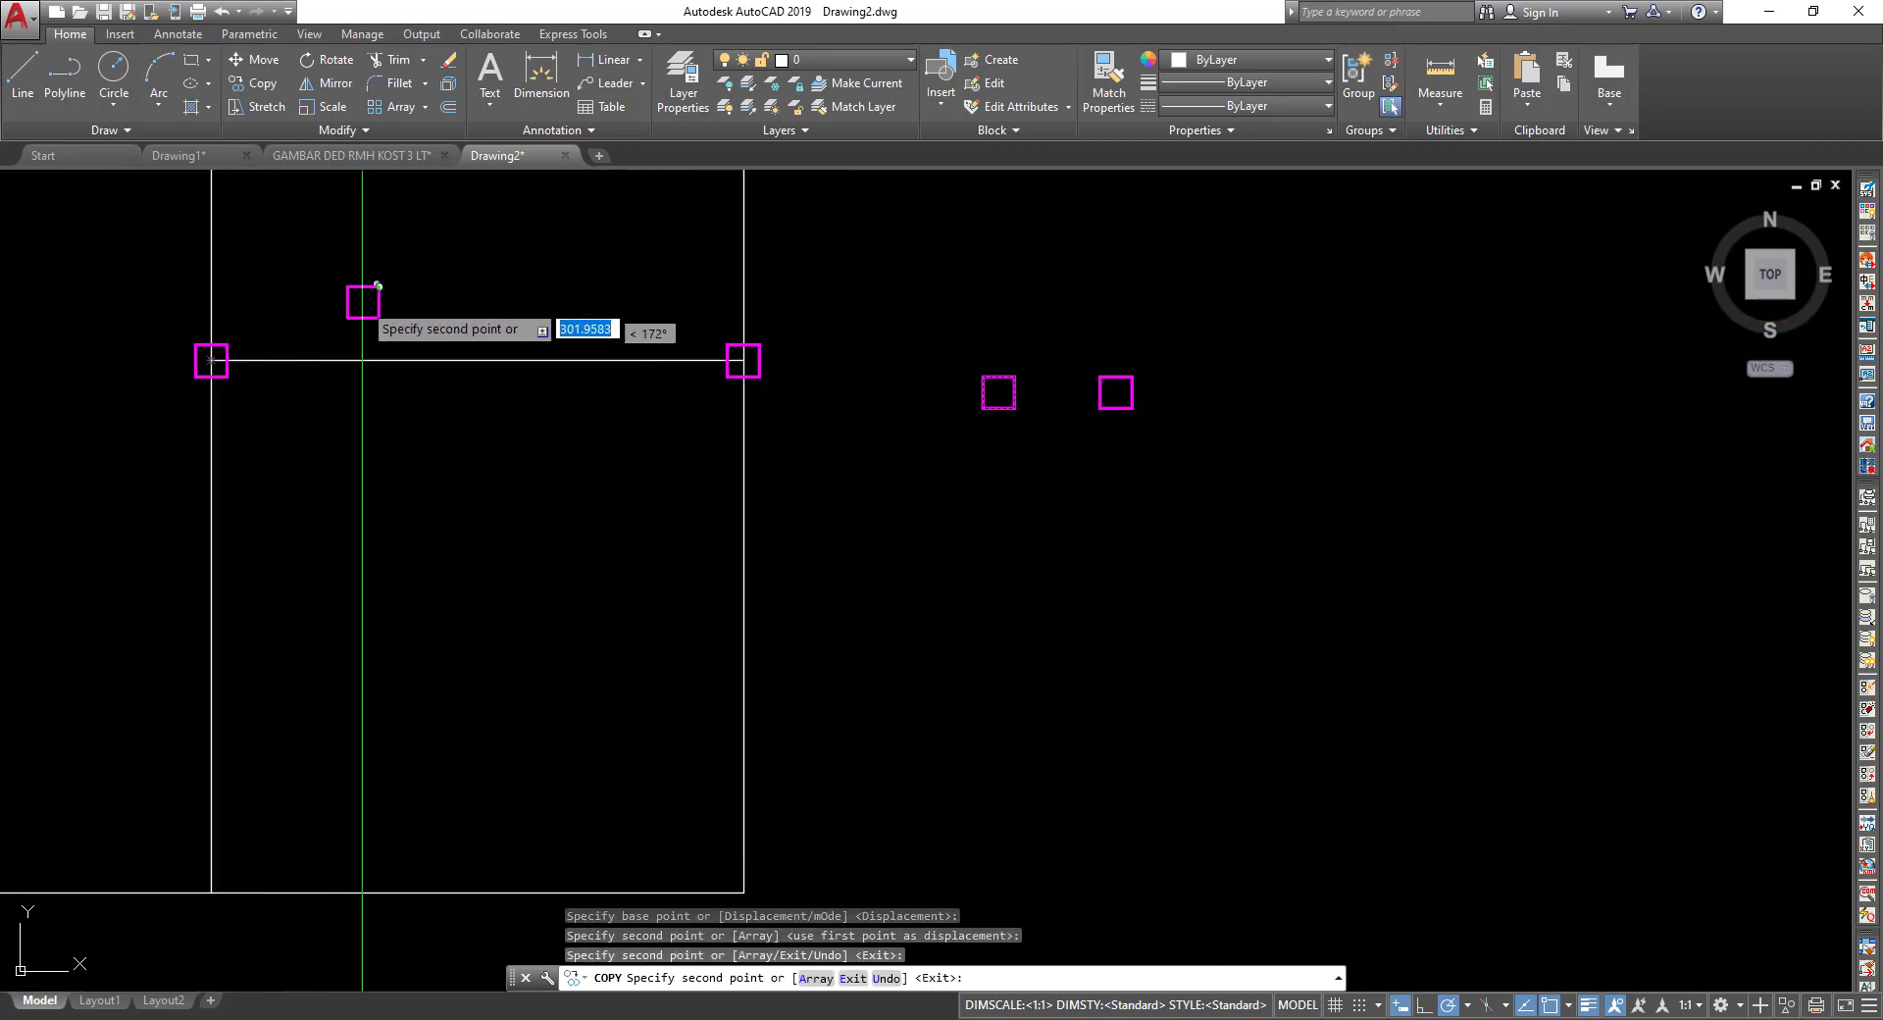
pyautogui.moveTo(362, 299)
pyautogui.mouseDown(button='middle')
pyautogui.moveTo(488, 564)
pyautogui.moveTo(491, 689)
pyautogui.mouseUp(button='middle')
pyautogui.click(357, 414)
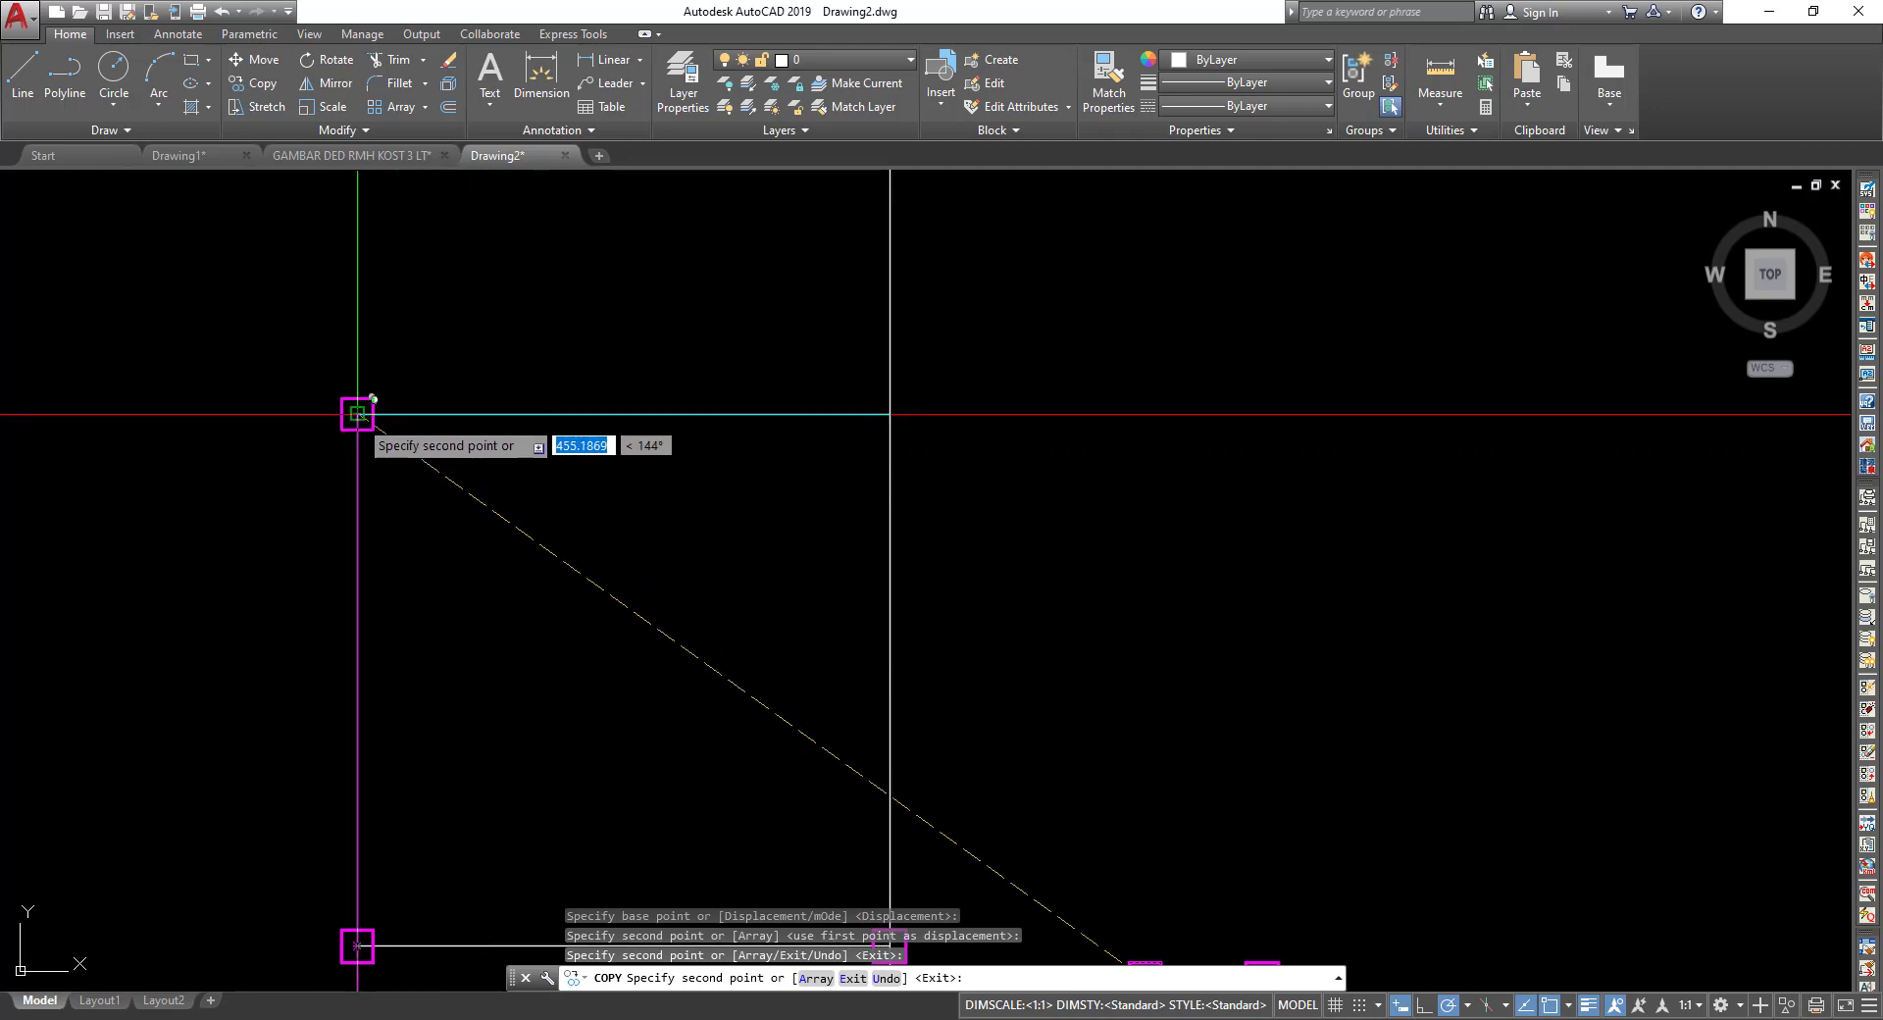
pyautogui.click(891, 423)
pyautogui.scroll(-2, 941, 432)
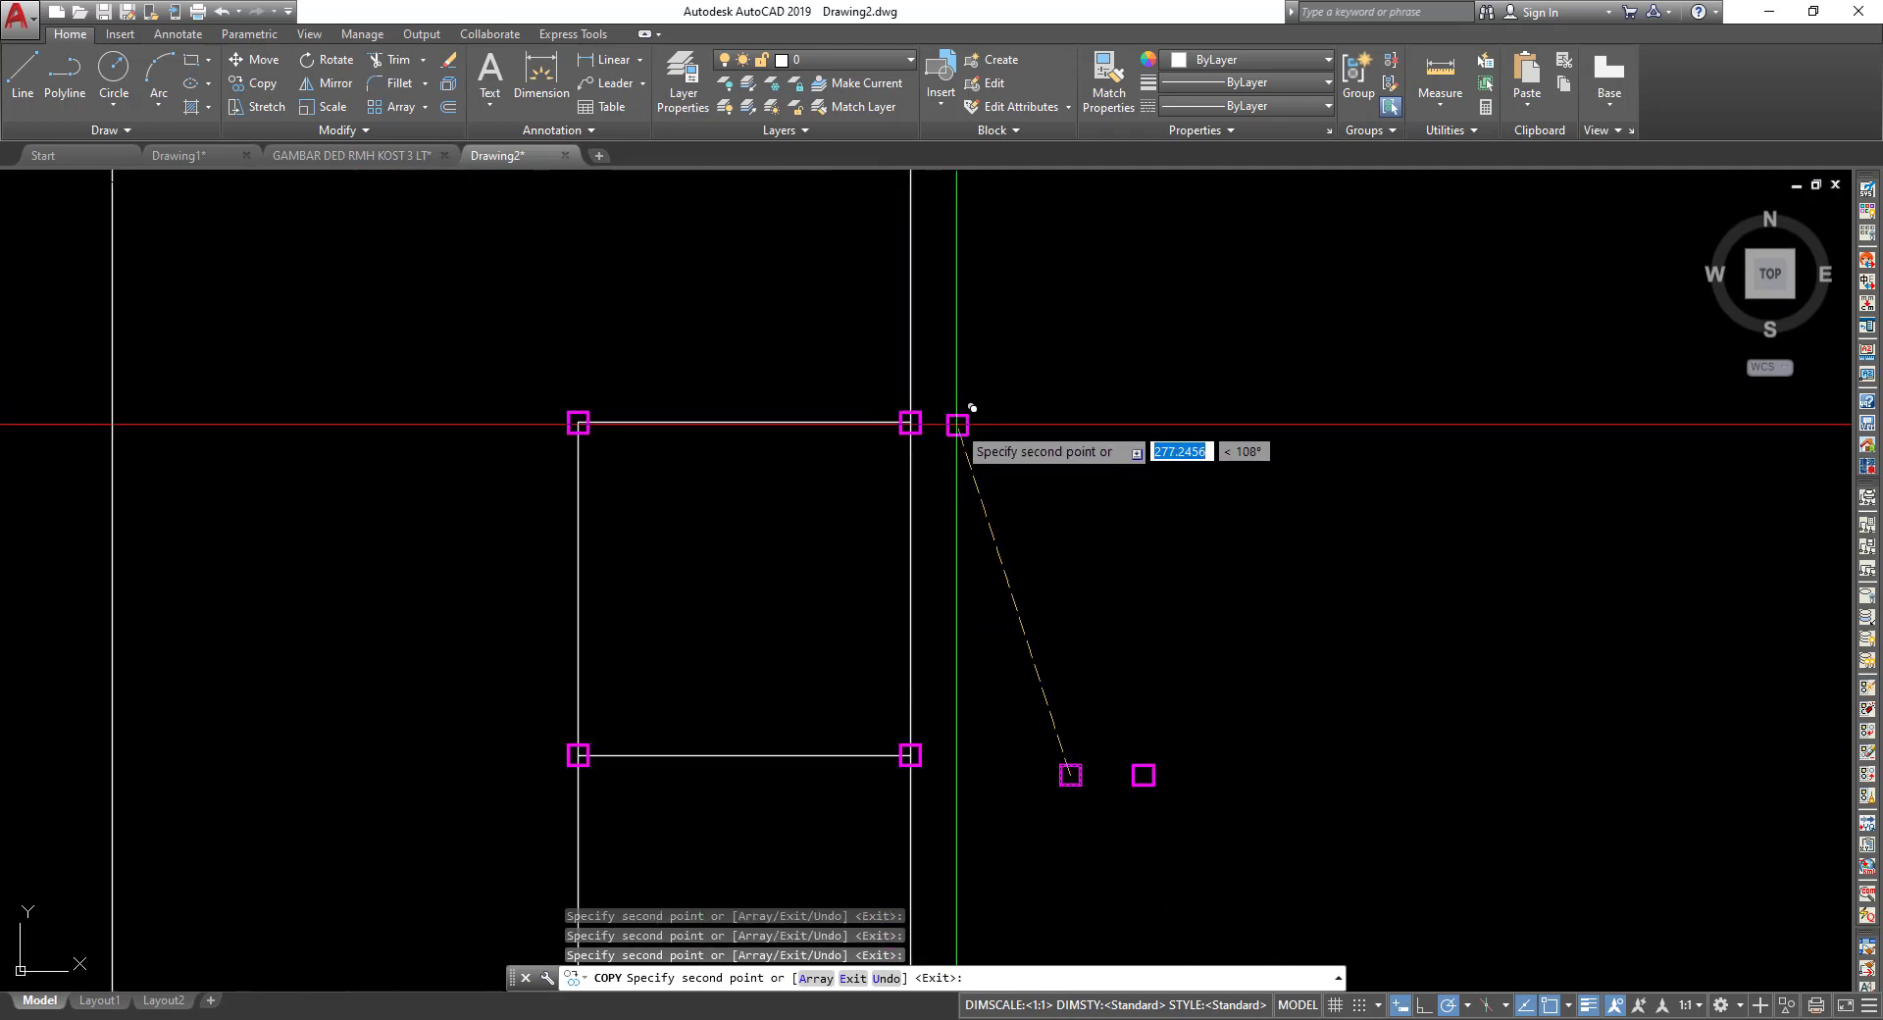
pyautogui.moveTo(959, 422); pyautogui.dragTo(956, 572, button='middle')
pyautogui.click(910, 308)
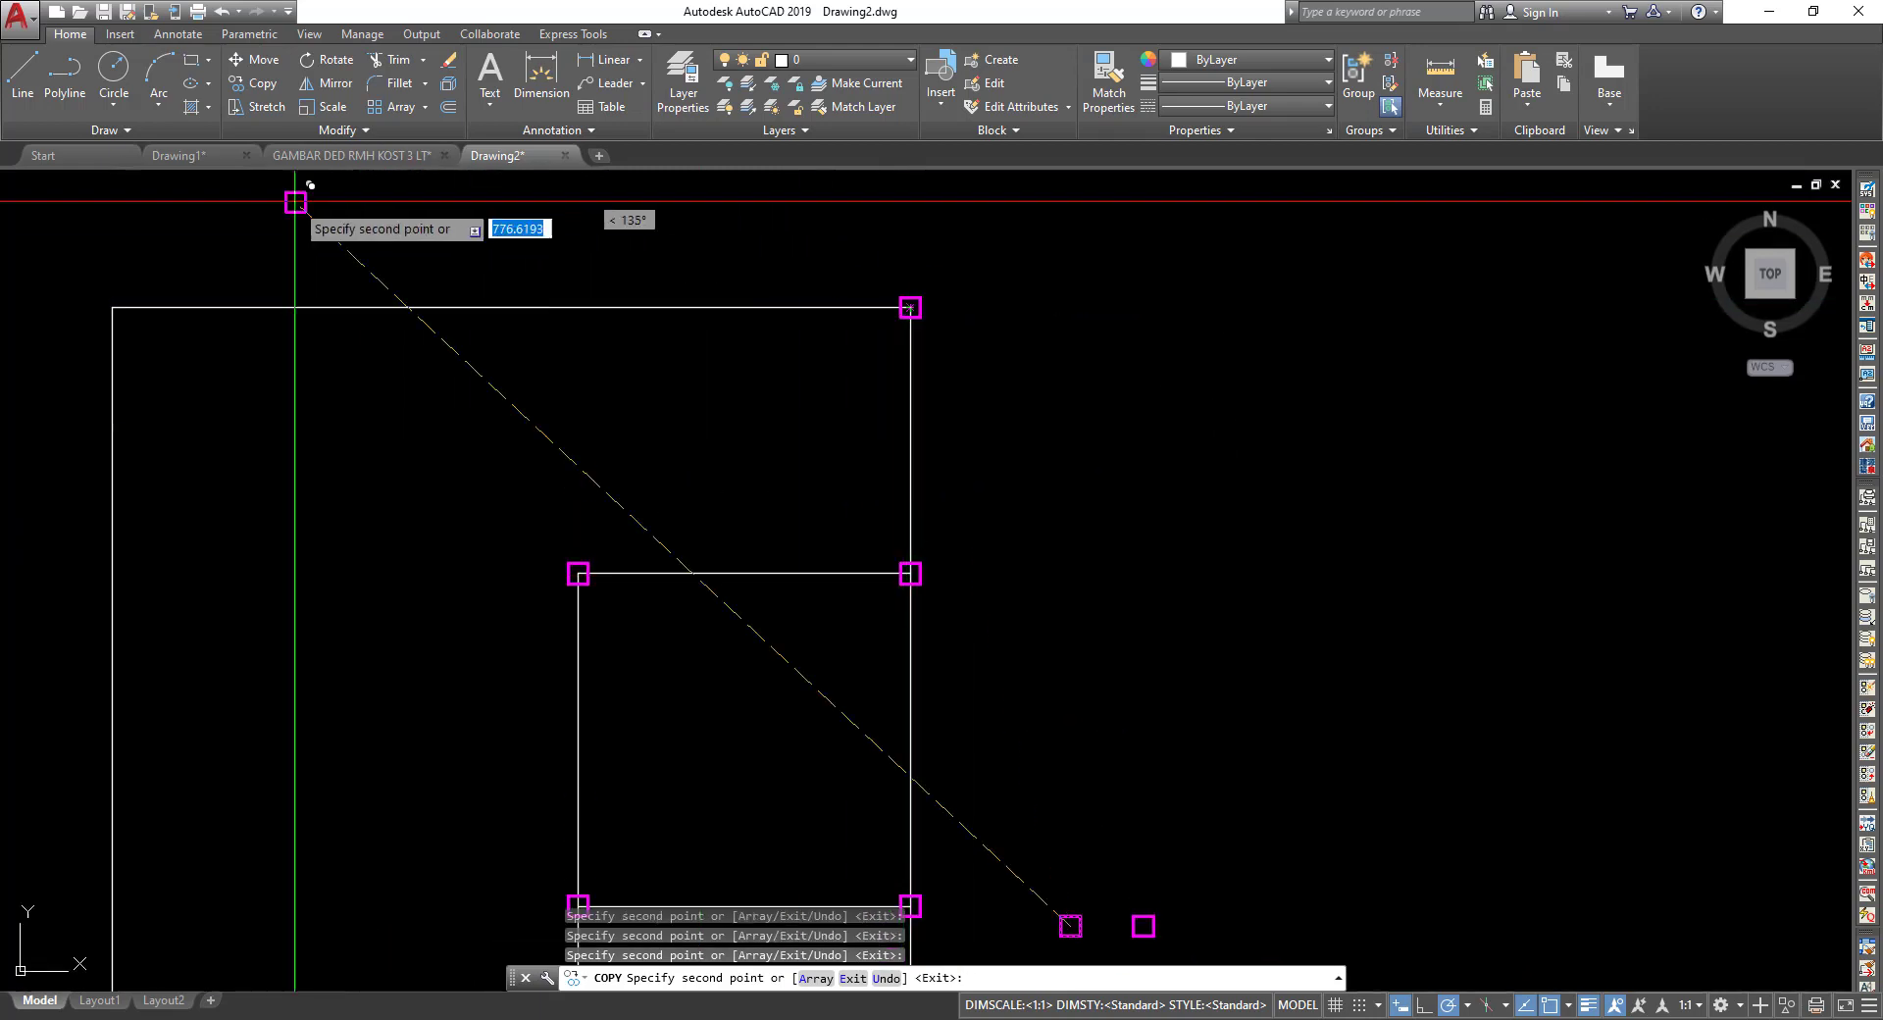
pyautogui.click(112, 308)
pyautogui.moveTo(340, 787); pyautogui.dragTo(429, 281, button='middle')
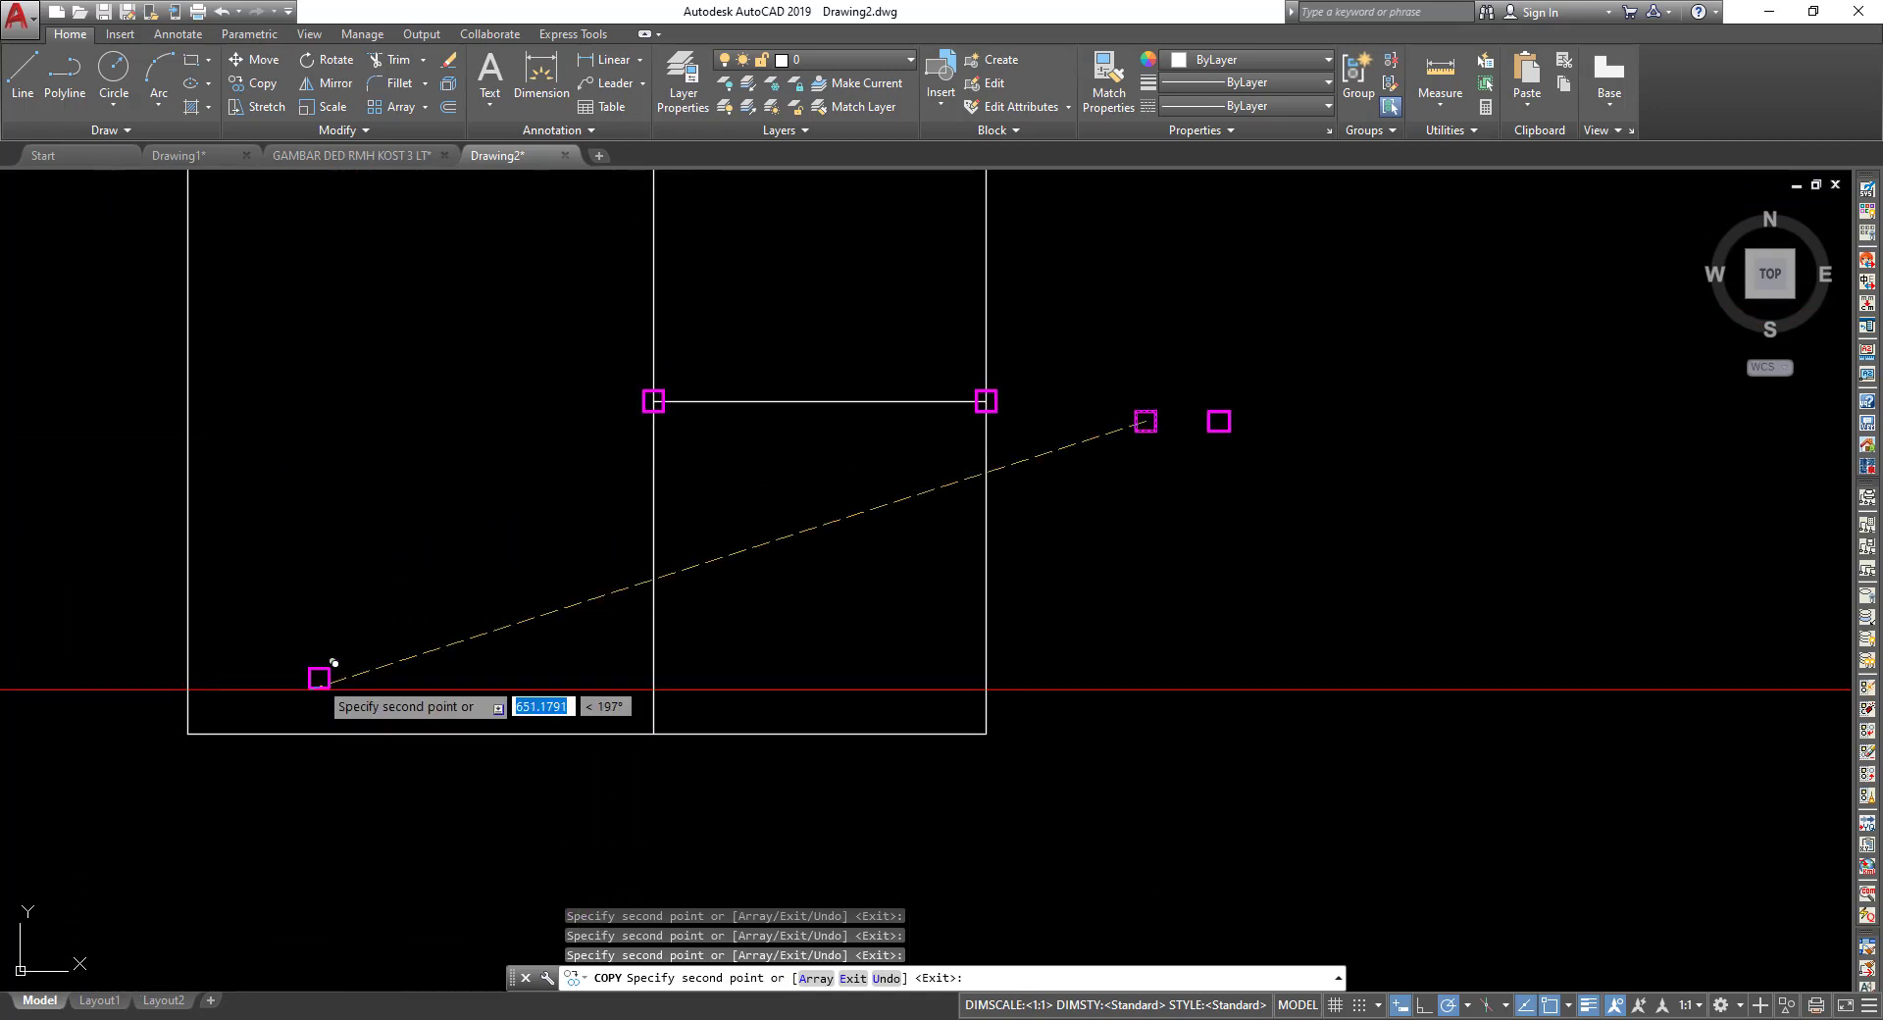
pyautogui.click(188, 733)
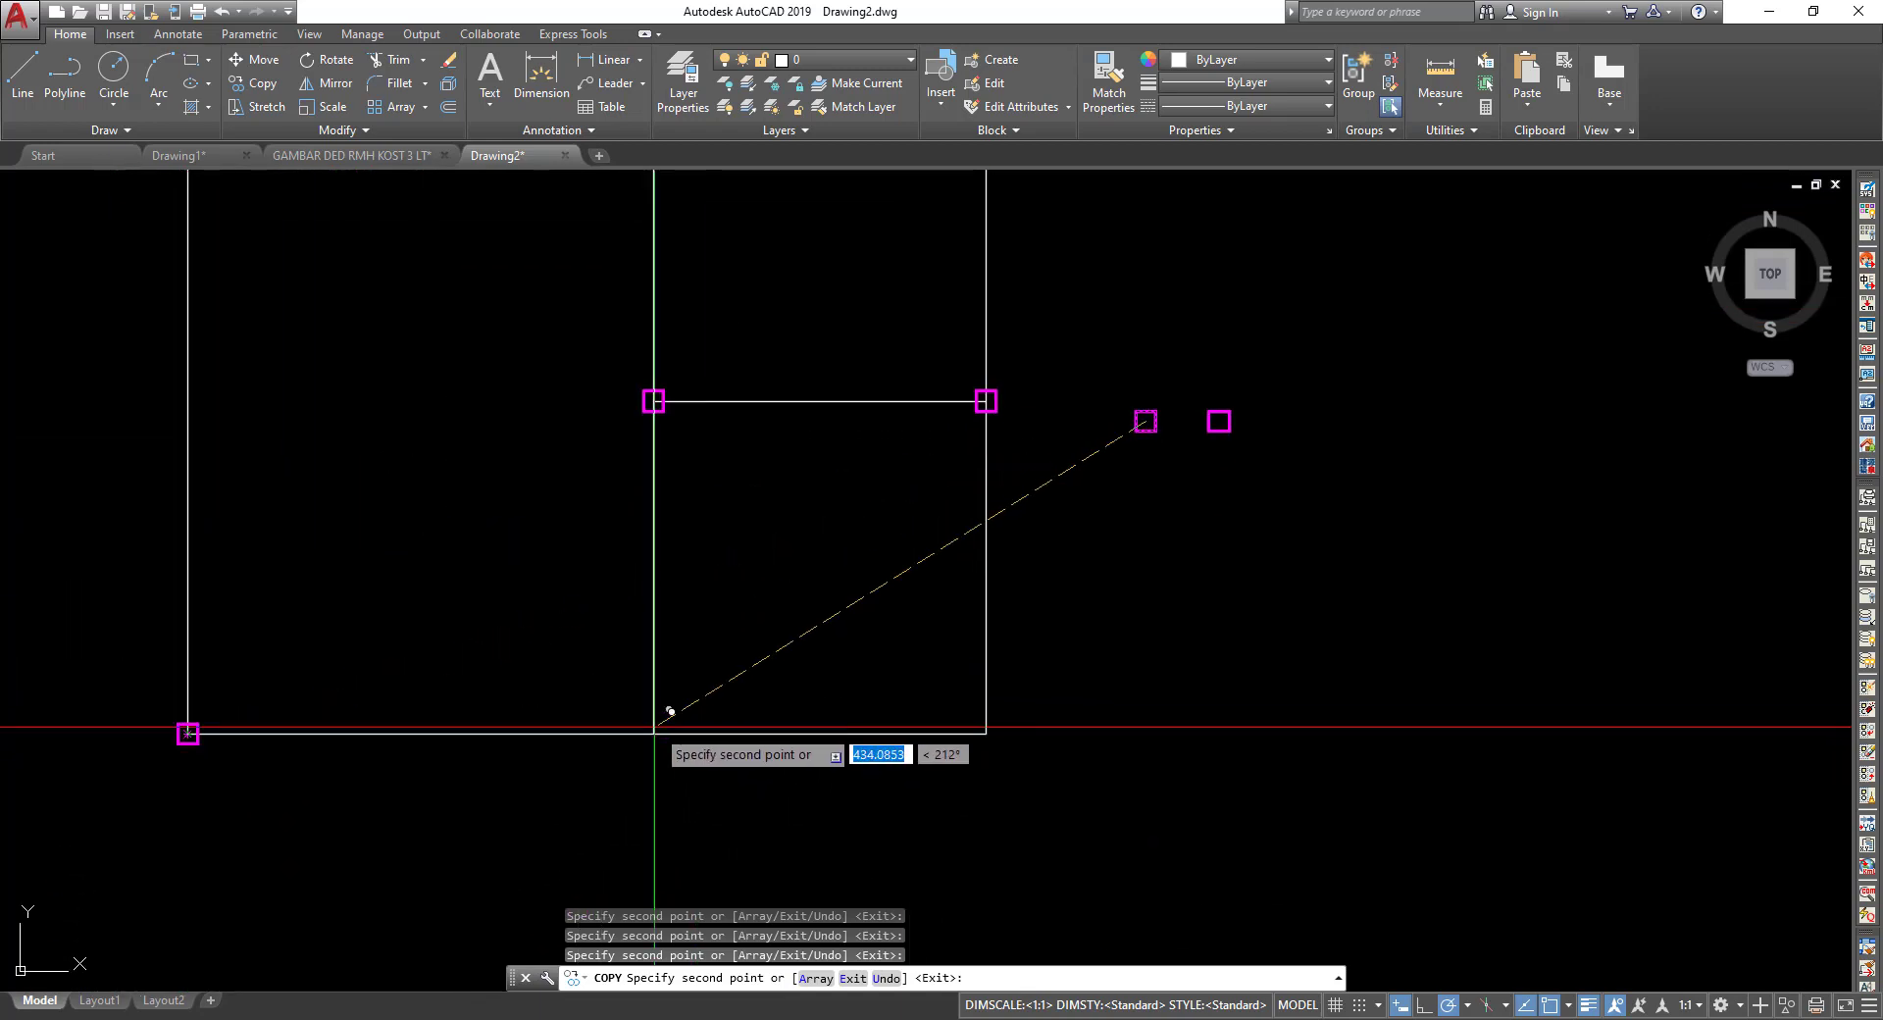
pyautogui.click(653, 732)
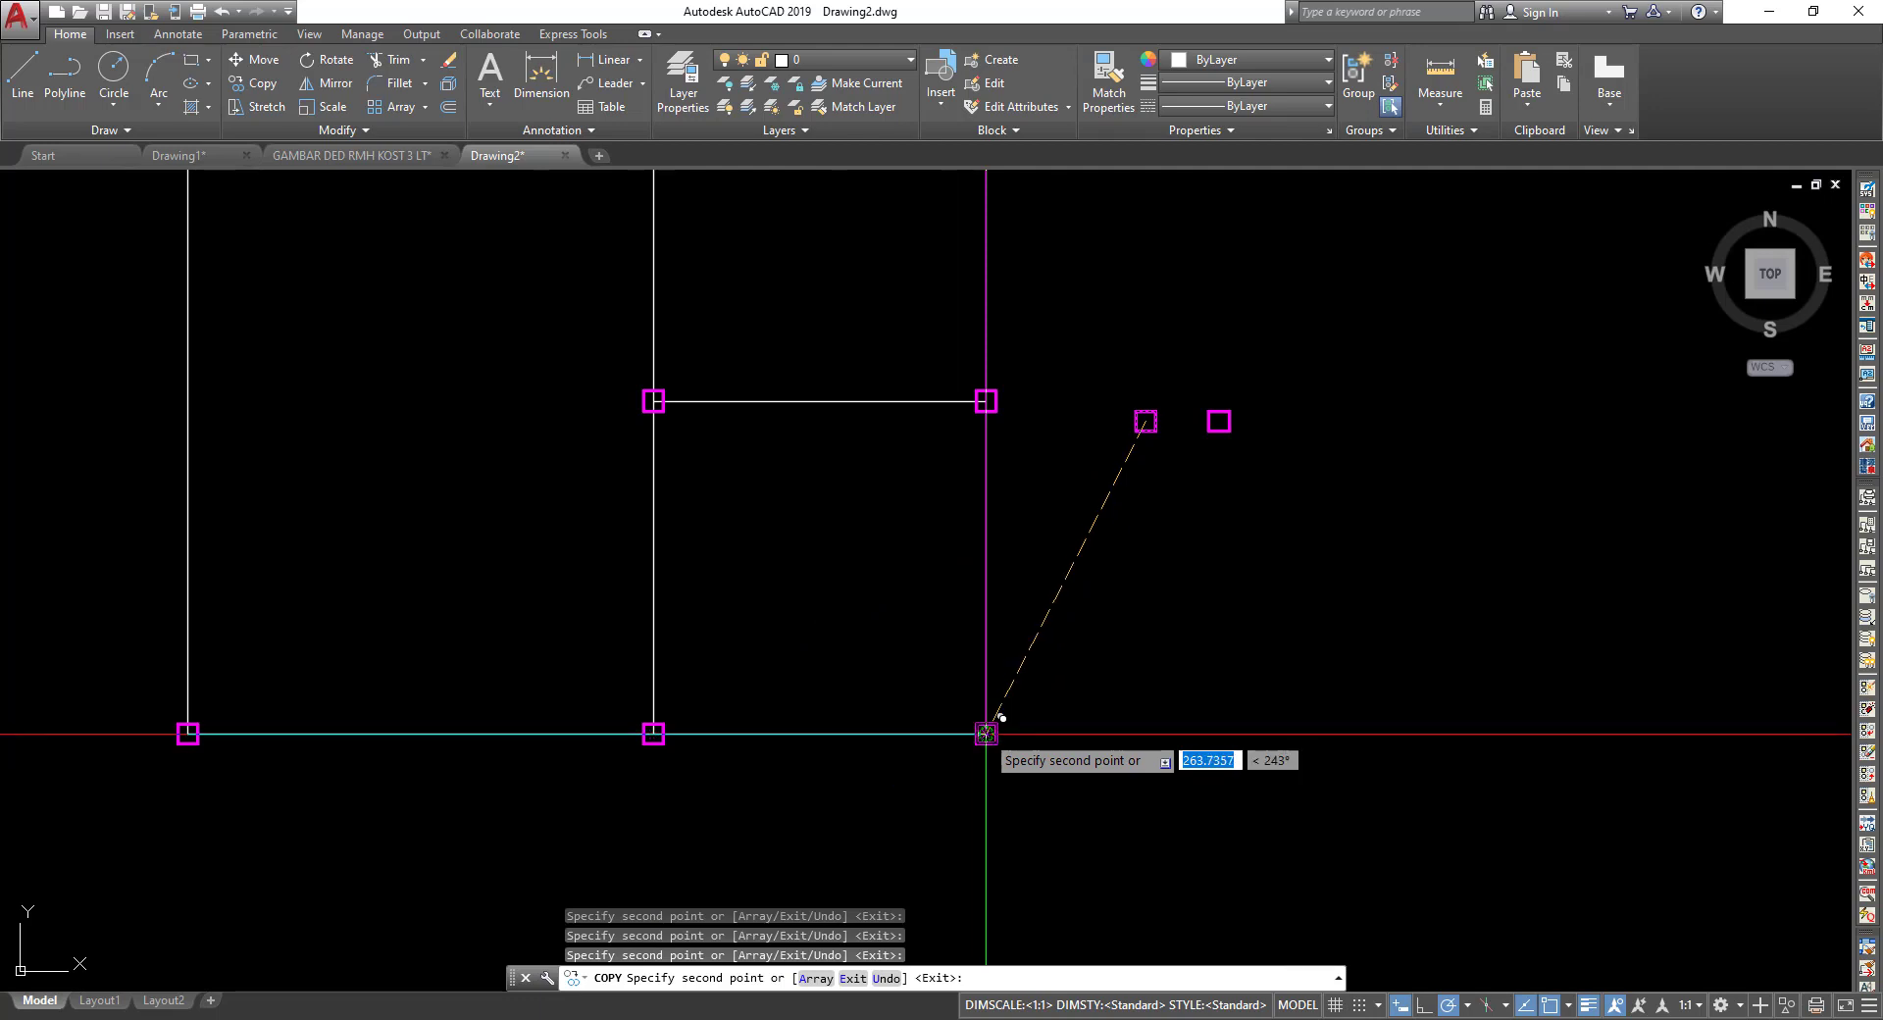
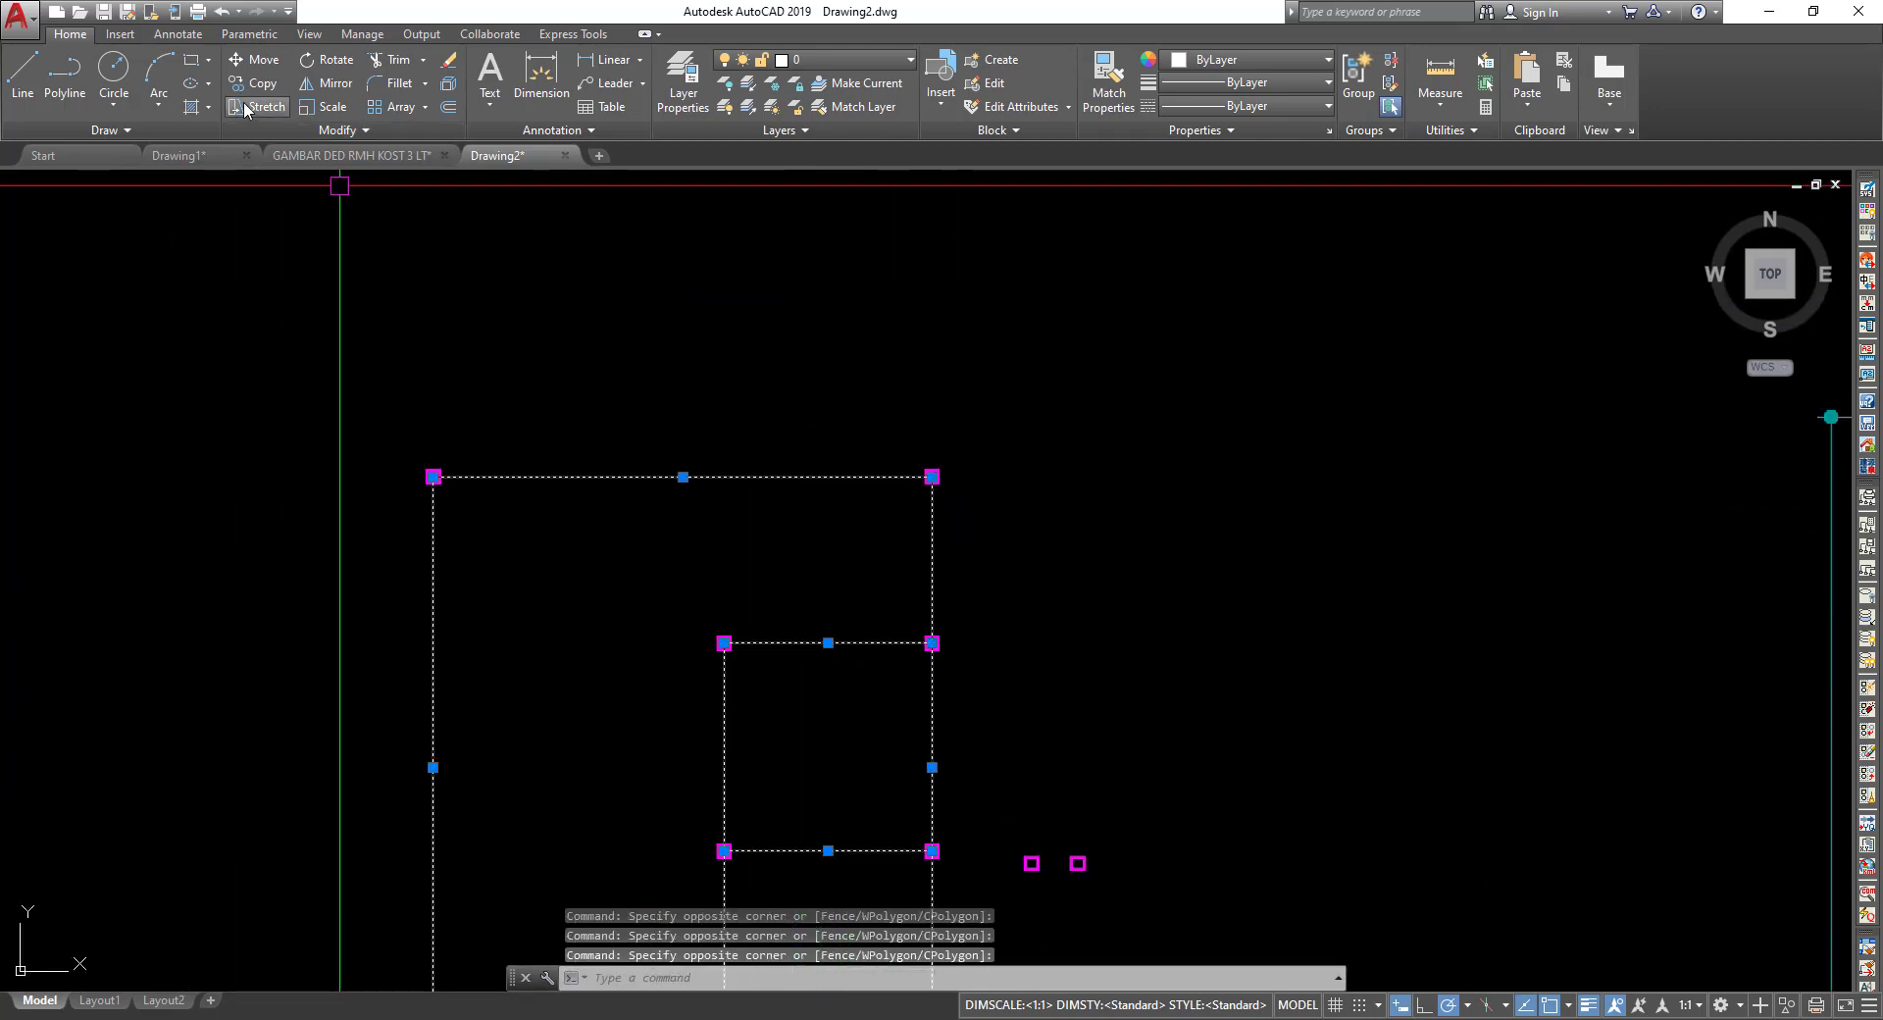
# Start copying the selected rectangles from a base point, then cancel the copy.
pyautogui.click(253, 83)
pyautogui.click(579, 650)
pyautogui.scroll(-2, 745, 496)
pyautogui.moveTo(987, 632); pyautogui.dragTo(744, 497, button='middle')
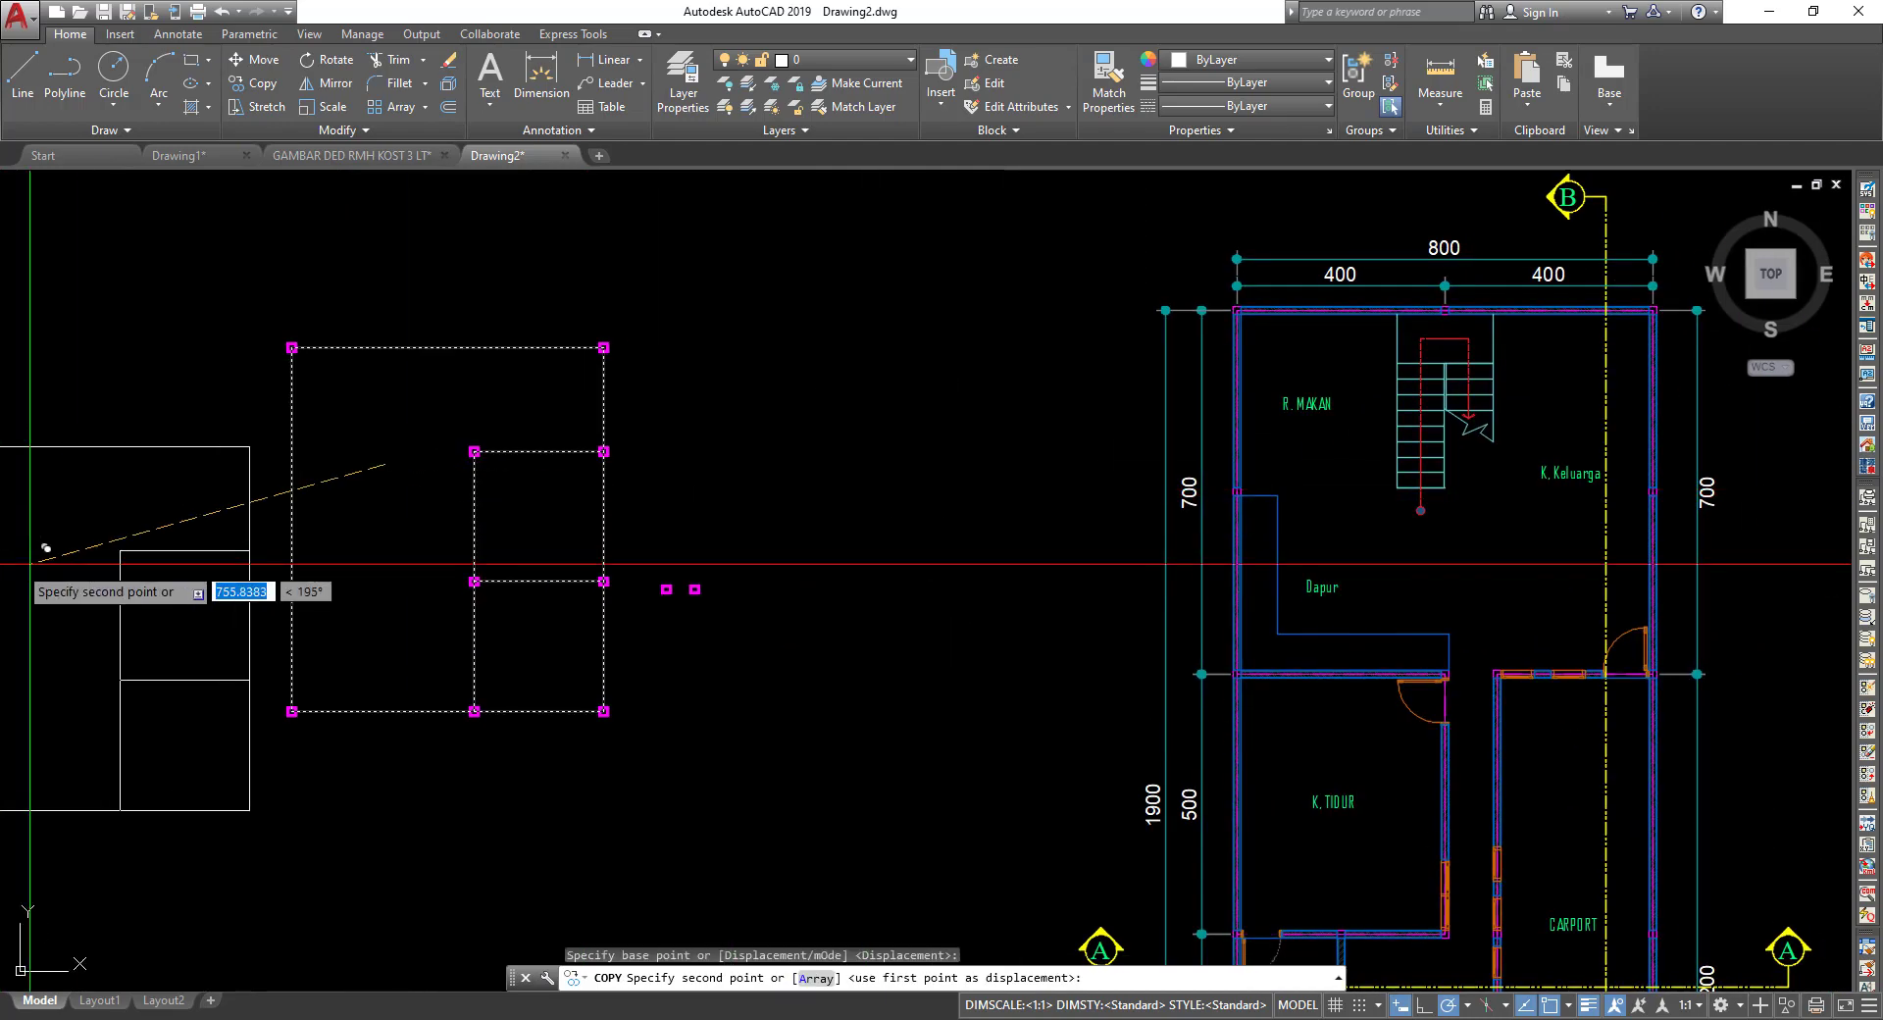
pyautogui.moveTo(42, 538); pyautogui.dragTo(588, 524, button='middle')
pyautogui.press('Escape')
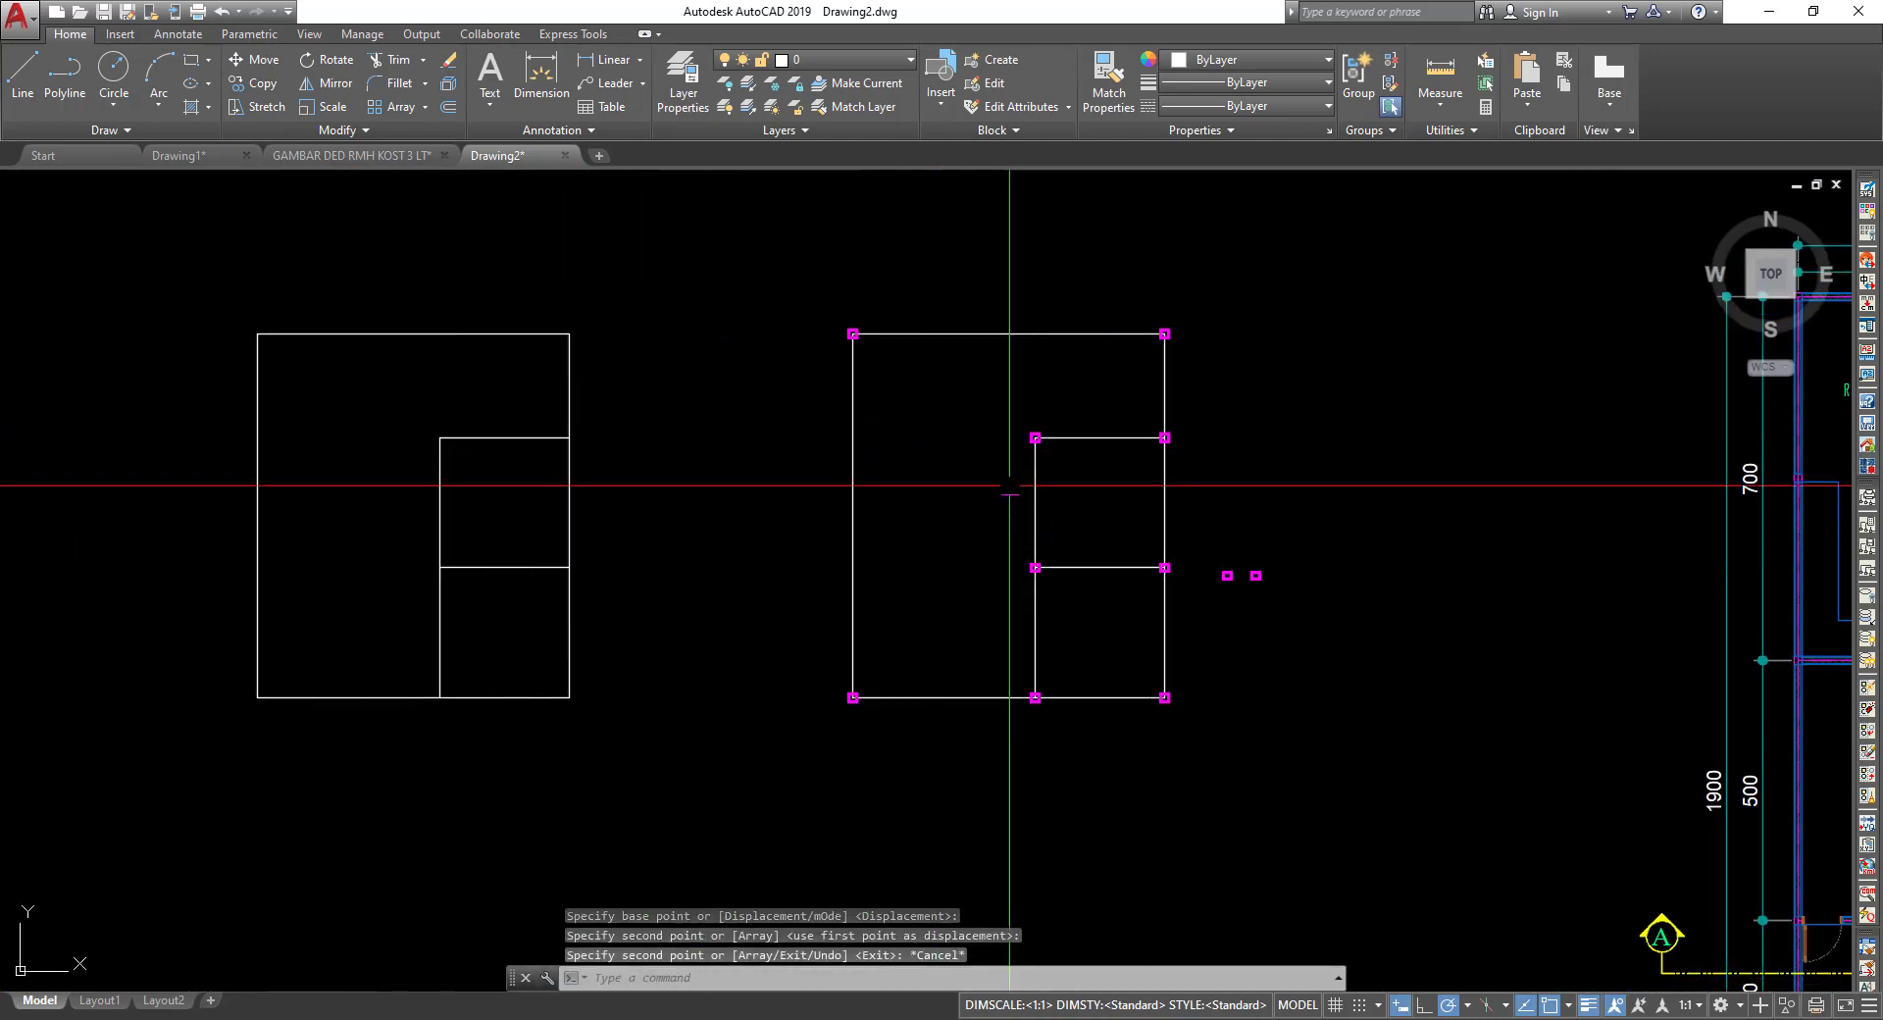
# Zoom and pan around the rectangles to inspect their corners and edges.
pyautogui.scroll(2, 1025, 469)
pyautogui.moveTo(1030, 471); pyautogui.dragTo(683, 487, button='middle')
pyautogui.scroll(4, 343, 277)
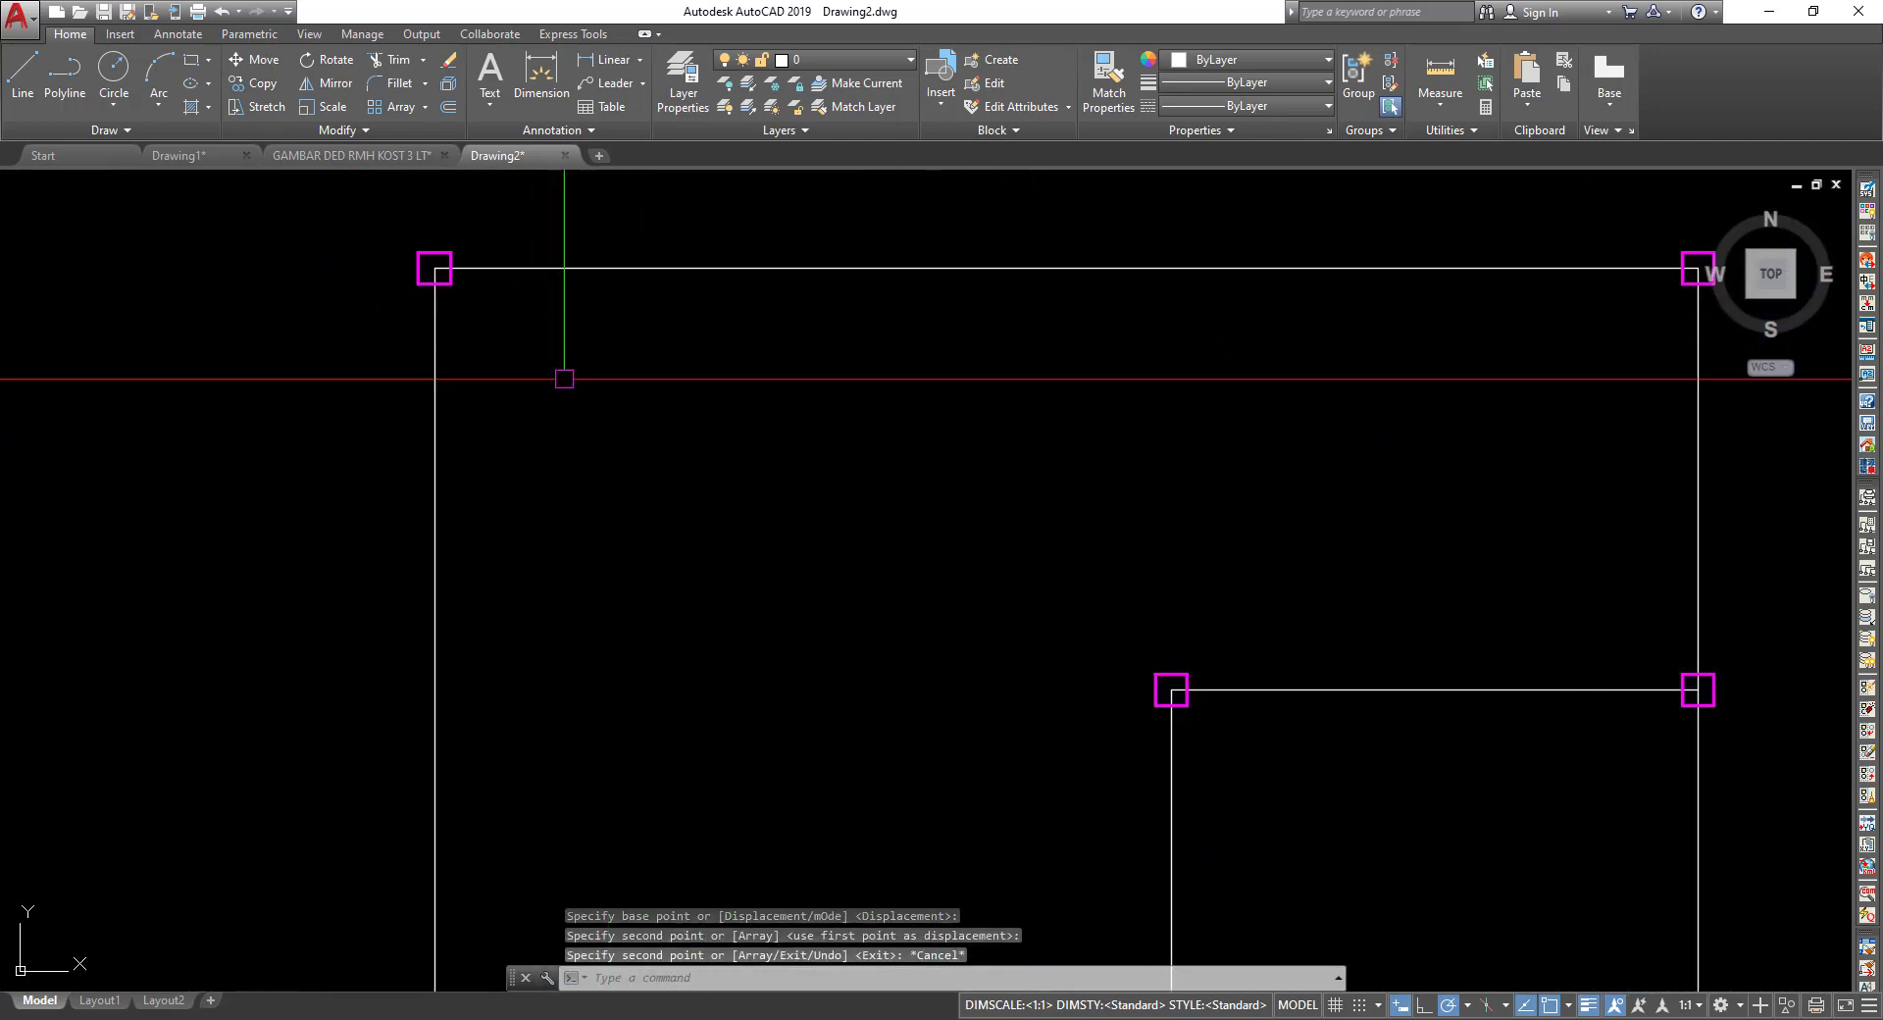
pyautogui.moveTo(563, 378)
pyautogui.mouseDown(button='middle')
pyautogui.moveTo(362, 454)
pyautogui.moveTo(587, 419)
pyautogui.moveTo(181, 303)
pyautogui.mouseUp(button='middle')
pyautogui.scroll(-2, 457, 453)
pyautogui.scroll(2, 491, 365)
pyautogui.scroll(4, 491, 367)
pyautogui.scroll(-4, 563, 389)
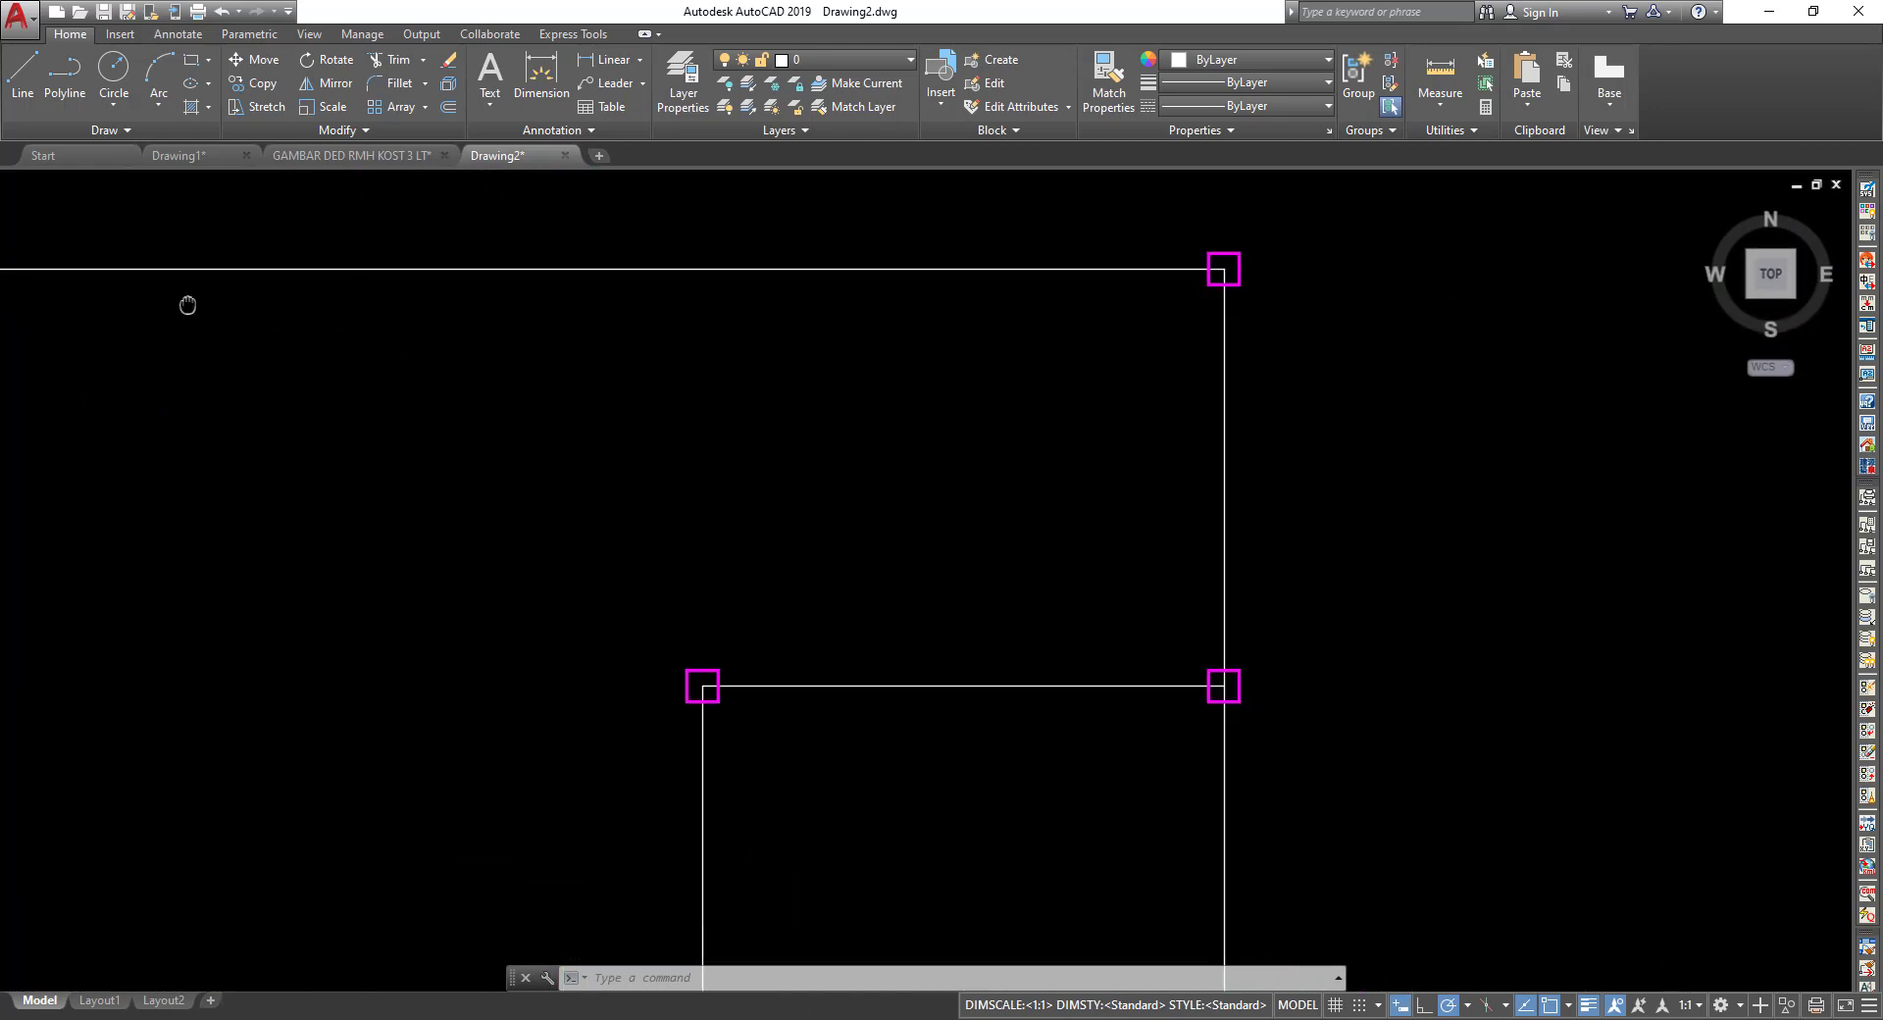
pyautogui.scroll(4, 686, 647)
pyautogui.scroll(4, 693, 584)
pyautogui.moveTo(657, 427); pyautogui.dragTo(706, 546, button='middle')
pyautogui.scroll(2, 706, 546)
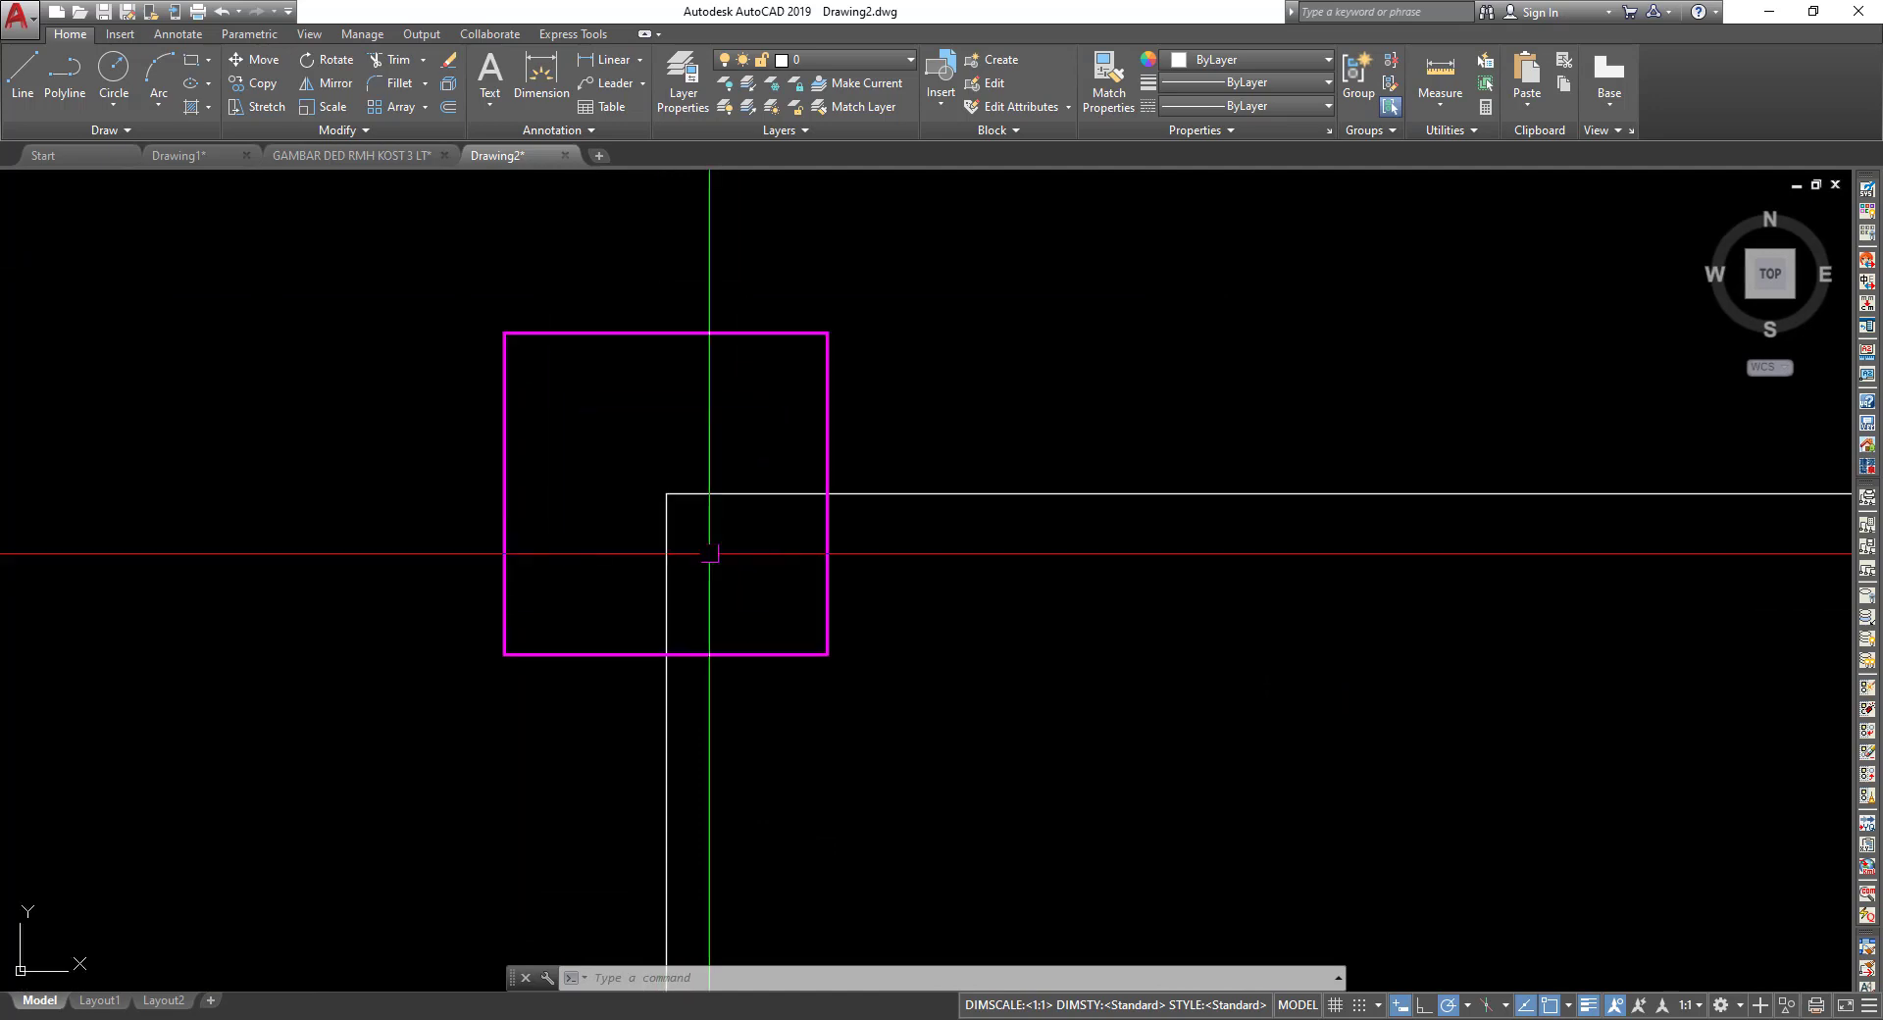
pyautogui.scroll(2, 736, 474)
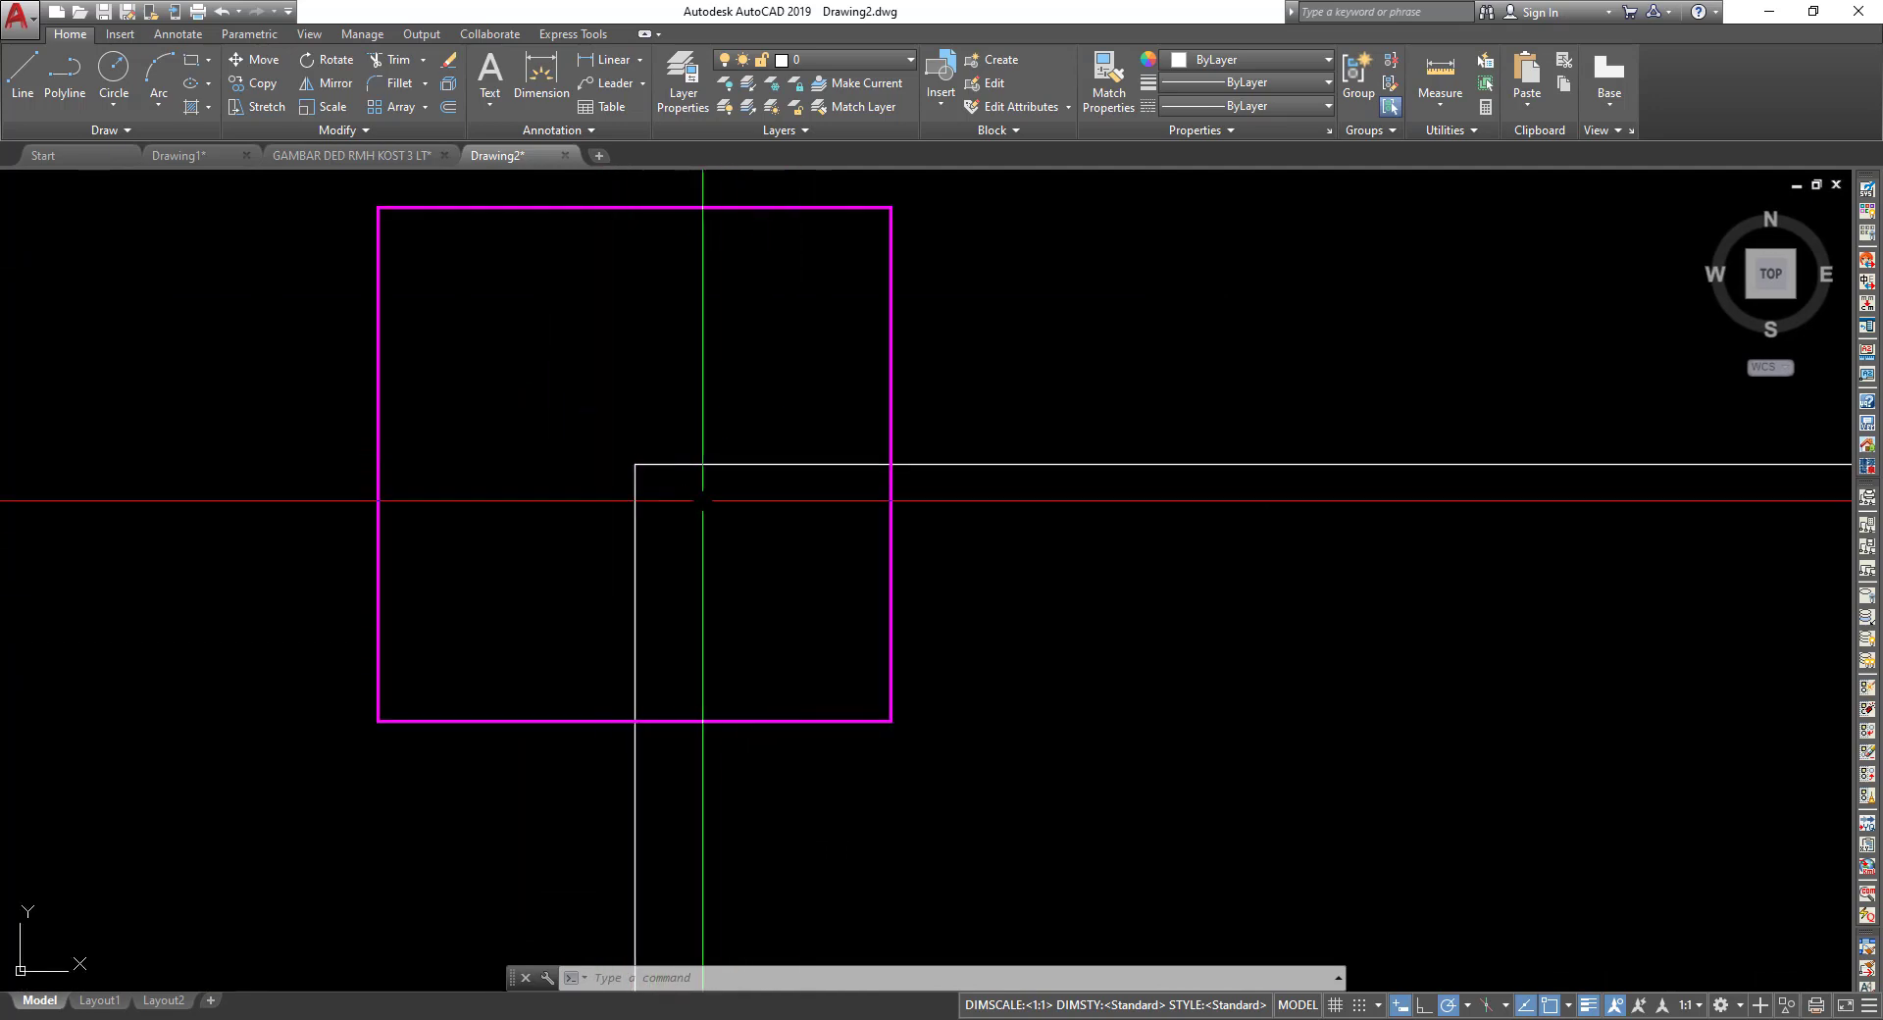
pyautogui.scroll(-6, 693, 483)
pyautogui.scroll(-2, 736, 524)
pyautogui.moveTo(1158, 589); pyautogui.dragTo(952, 638, button='middle')
pyautogui.scroll(2, 1204, 685)
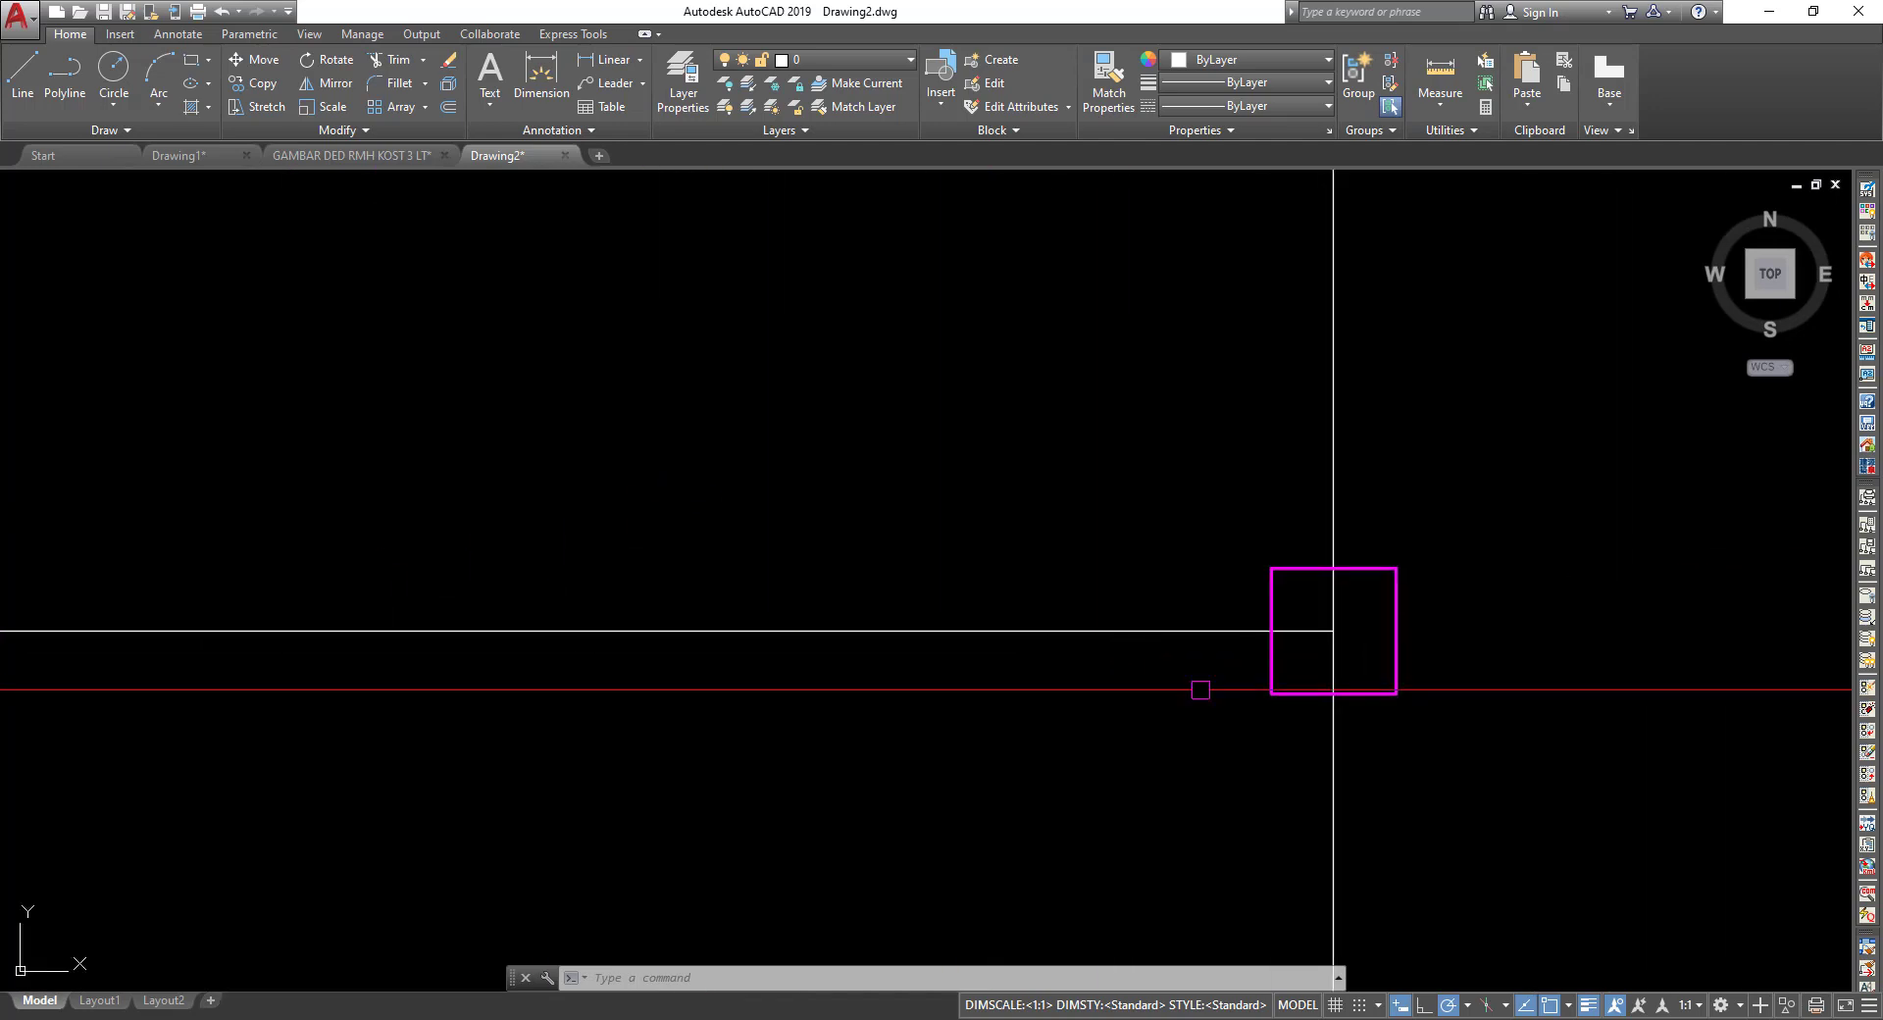
pyautogui.scroll(3, 1418, 551)
pyautogui.scroll(-6, 1353, 637)
pyautogui.moveTo(1354, 461)
pyautogui.mouseDown(button='middle')
pyautogui.moveTo(1362, 586)
pyautogui.moveTo(1315, 618)
pyautogui.mouseUp(button='middle')
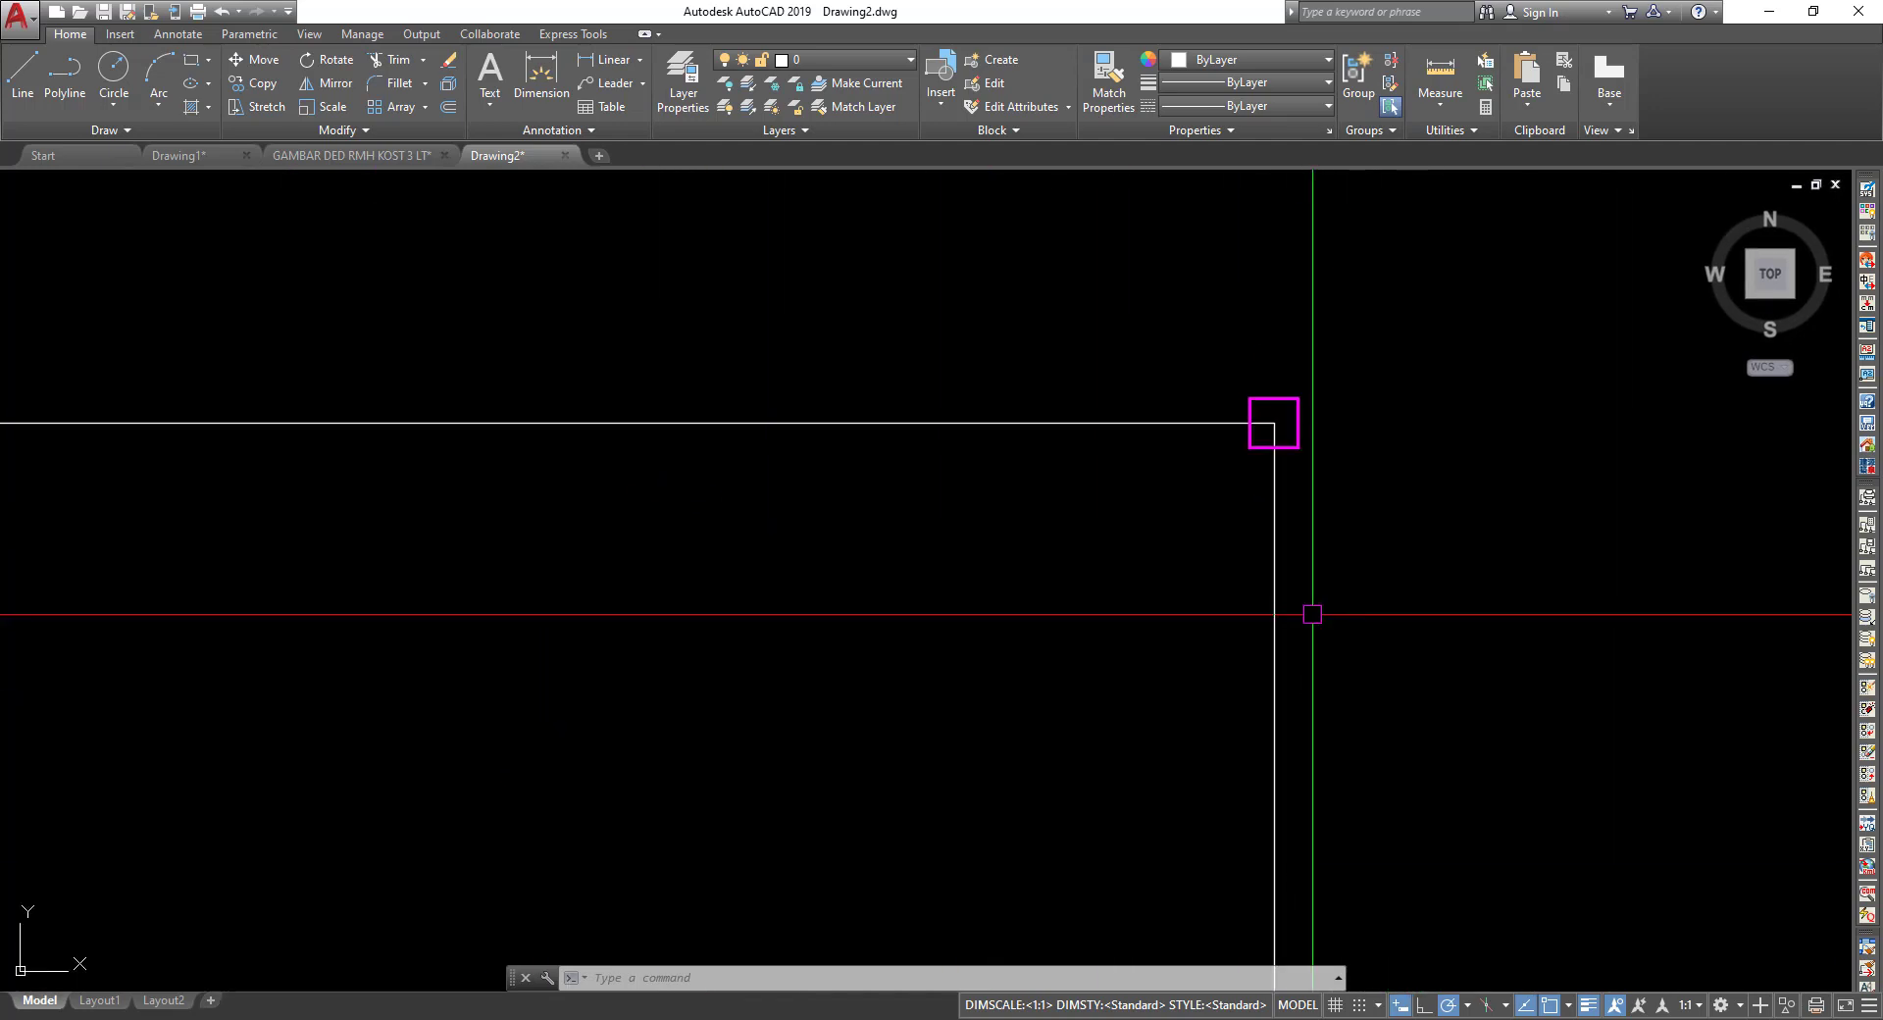
pyautogui.scroll(2, 1248, 419)
pyautogui.scroll(-1, 1093, 603)
pyautogui.moveTo(1216, 456); pyautogui.dragTo(121, 341, button='middle')
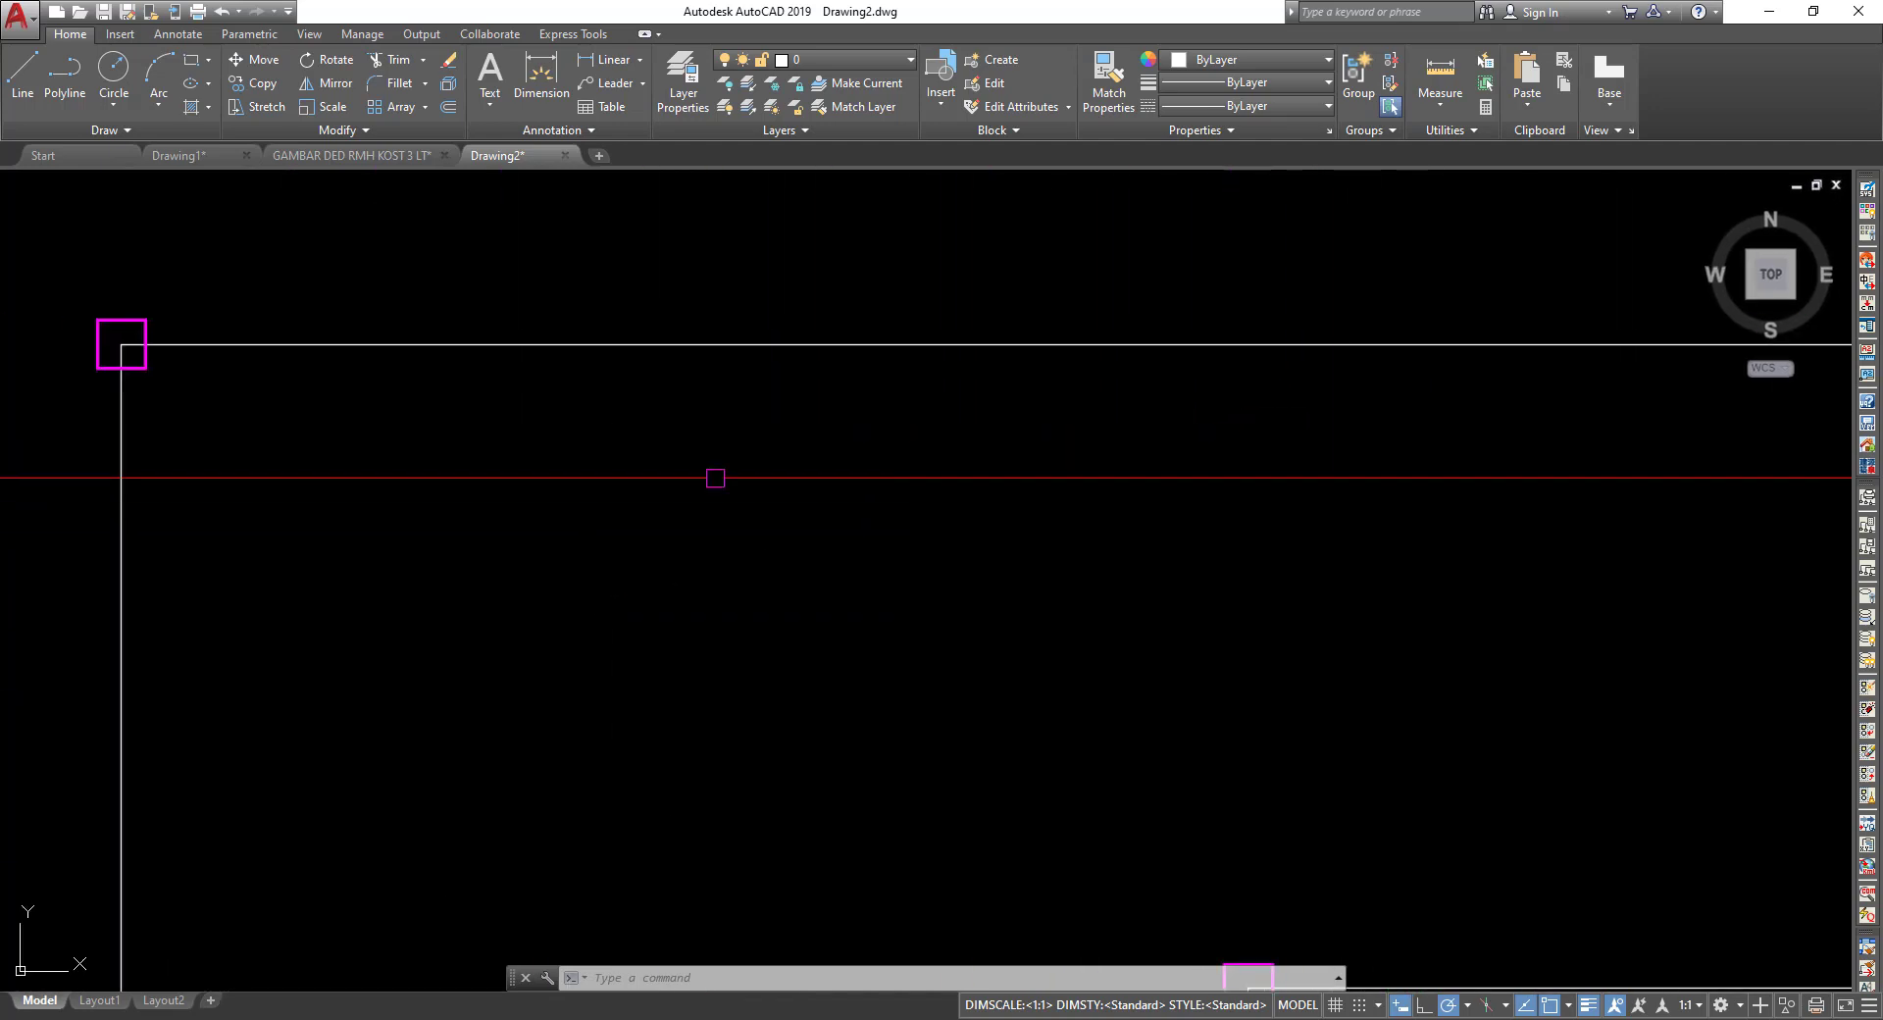
pyautogui.scroll(-3, 294, 392)
pyautogui.scroll(4, 433, 421)
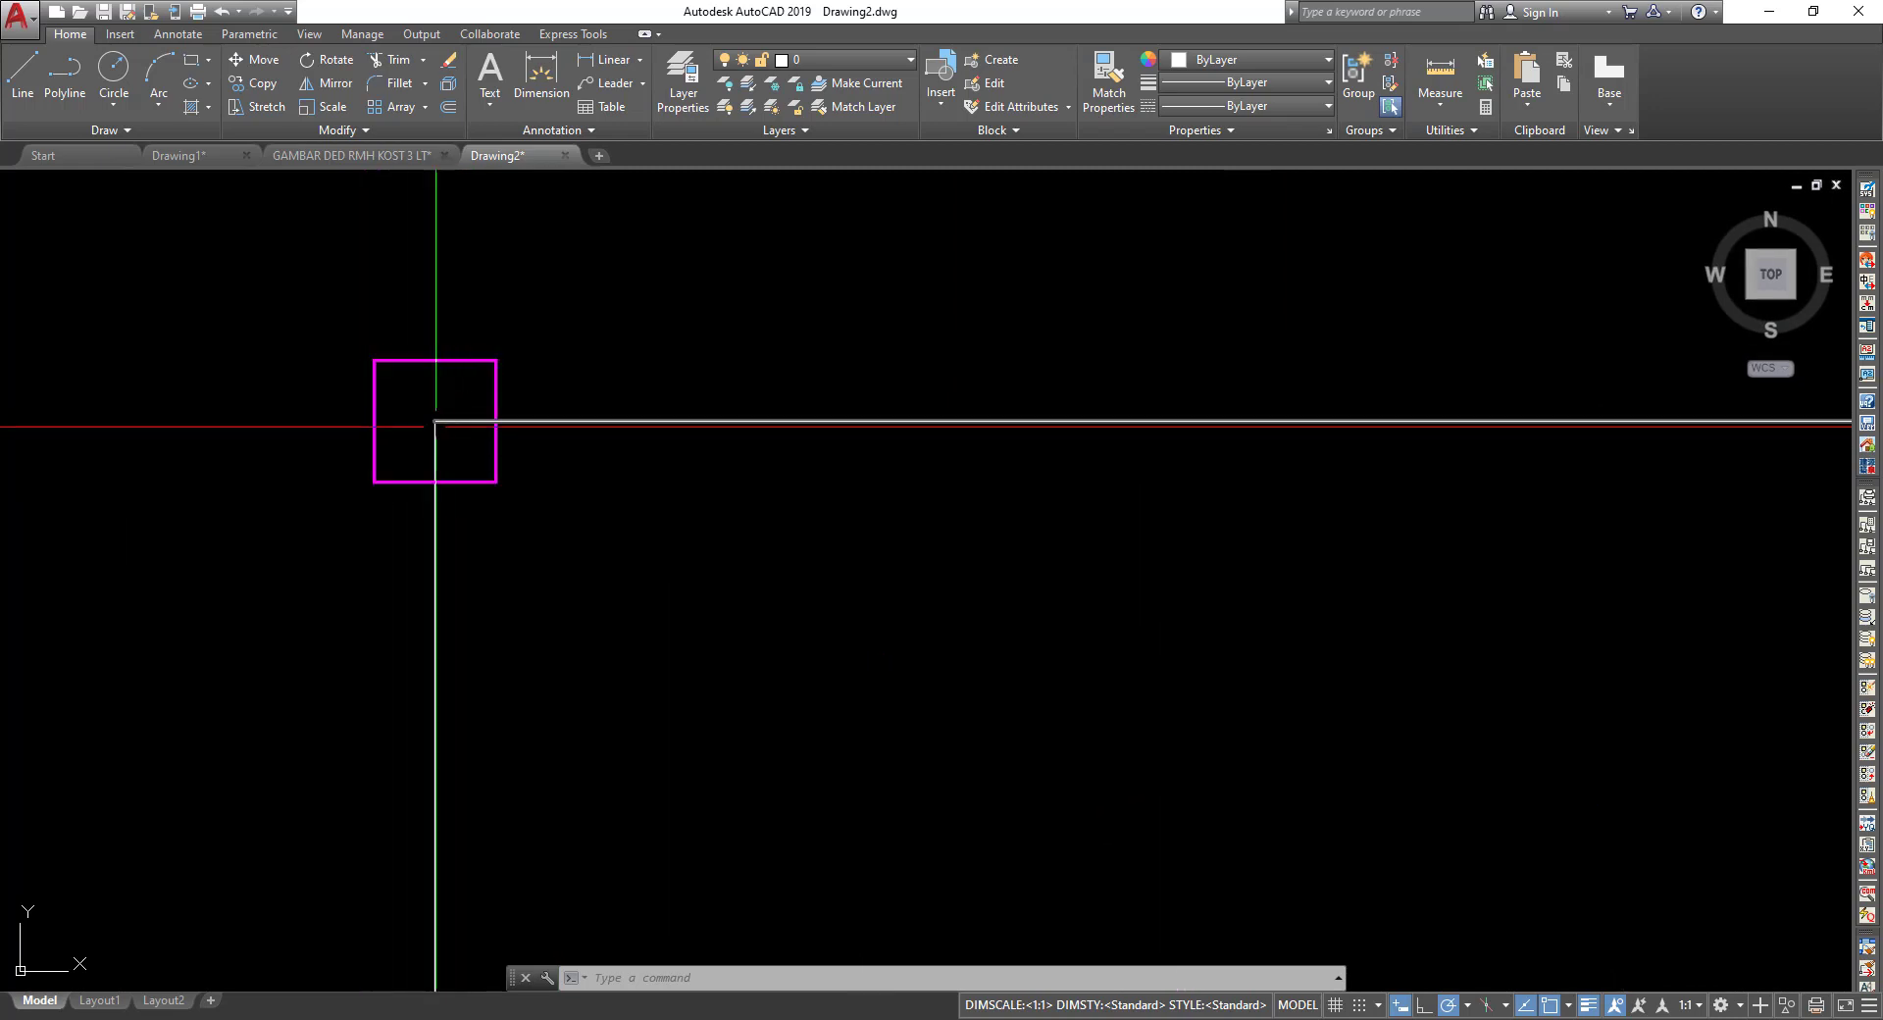
pyautogui.scroll(-5, 425, 438)
pyautogui.scroll(-6, 525, 539)
pyautogui.moveTo(521, 576); pyautogui.dragTo(526, 432, button='middle')
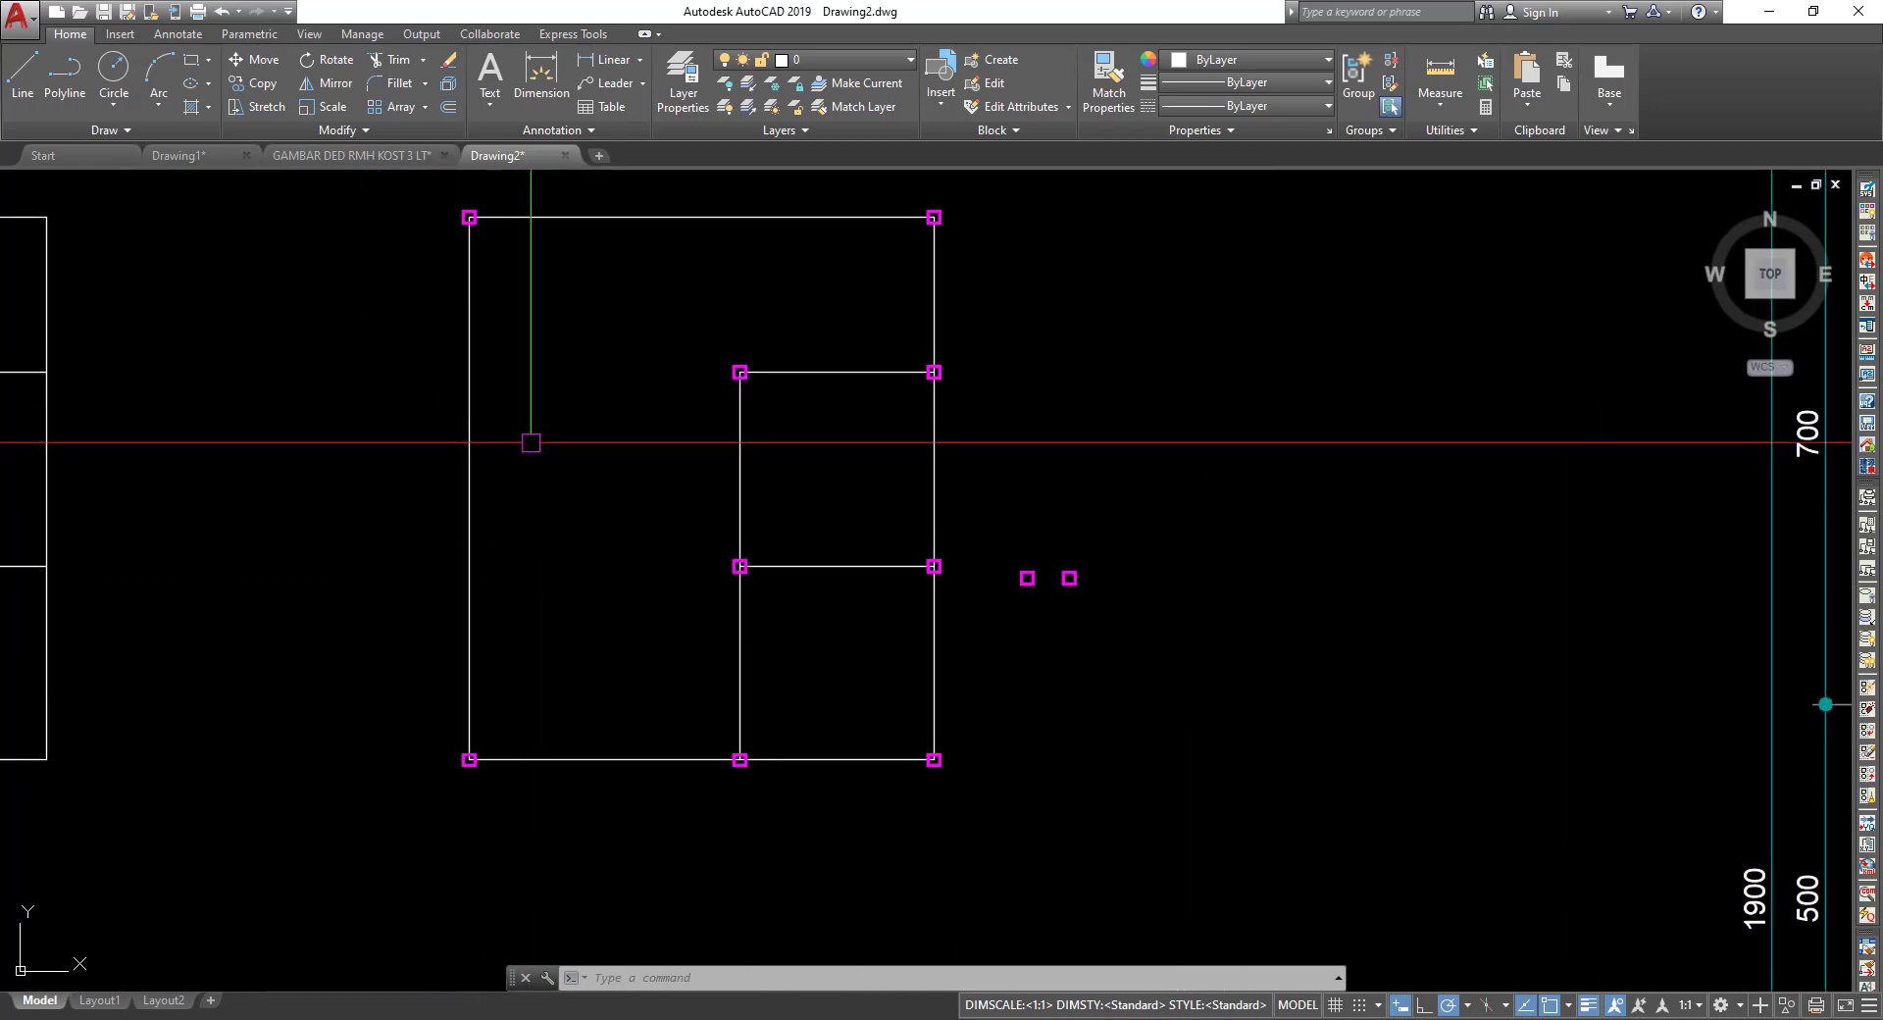
pyautogui.scroll(3, 487, 774)
pyautogui.scroll(3, 370, 714)
pyautogui.scroll(2, 378, 717)
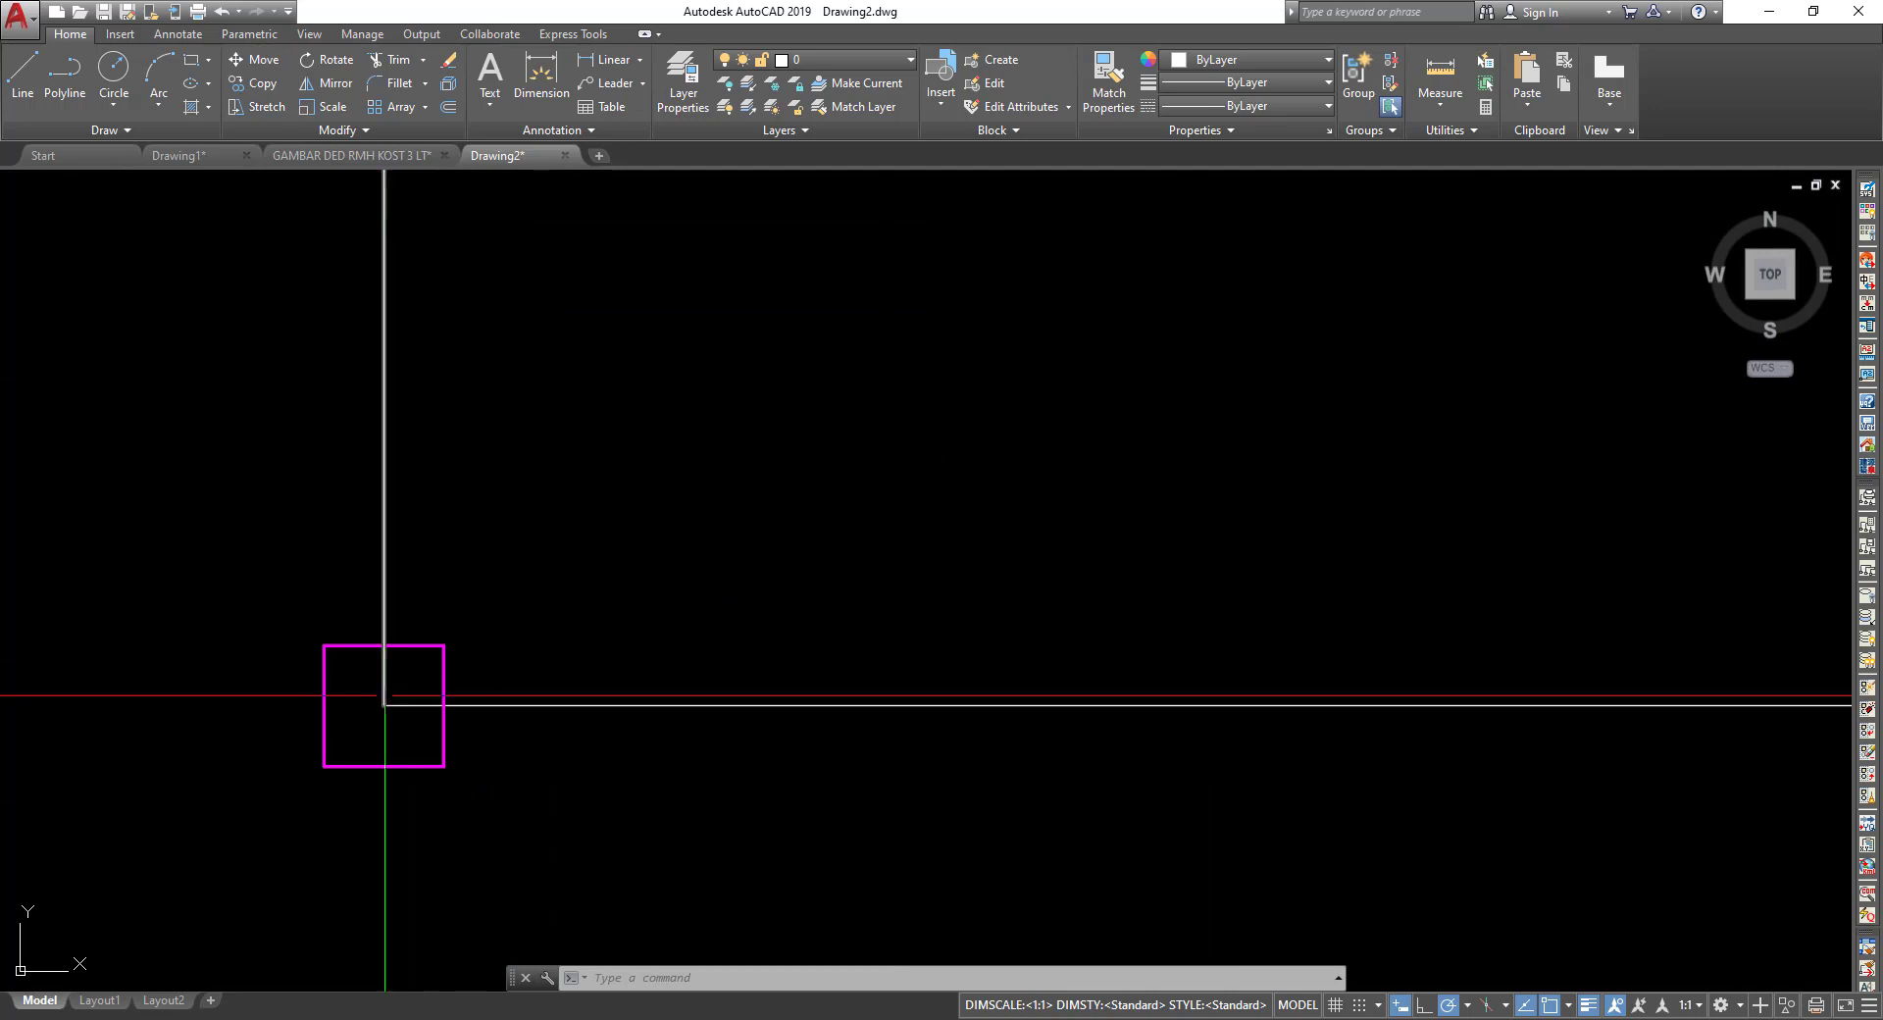
pyautogui.scroll(-3, 382, 705)
pyautogui.scroll(-2, 867, 753)
pyautogui.scroll(5, 956, 720)
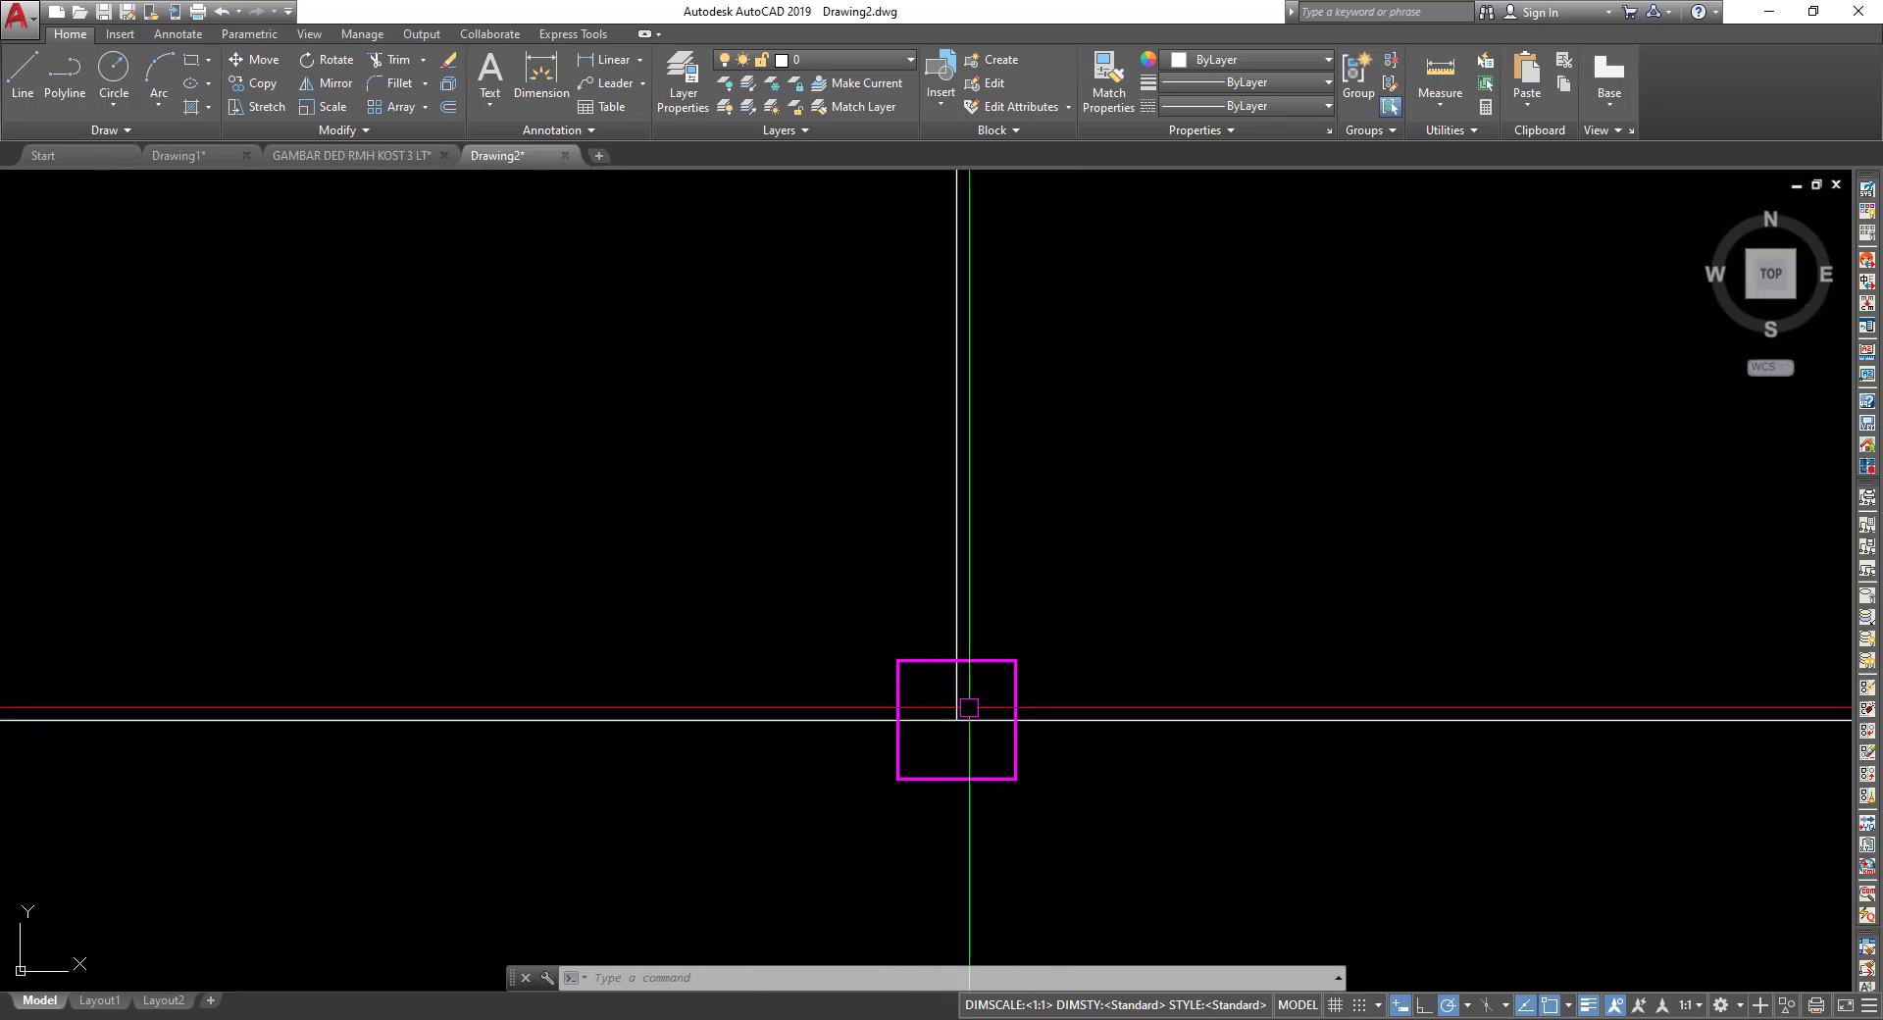
pyautogui.scroll(-3, 1088, 666)
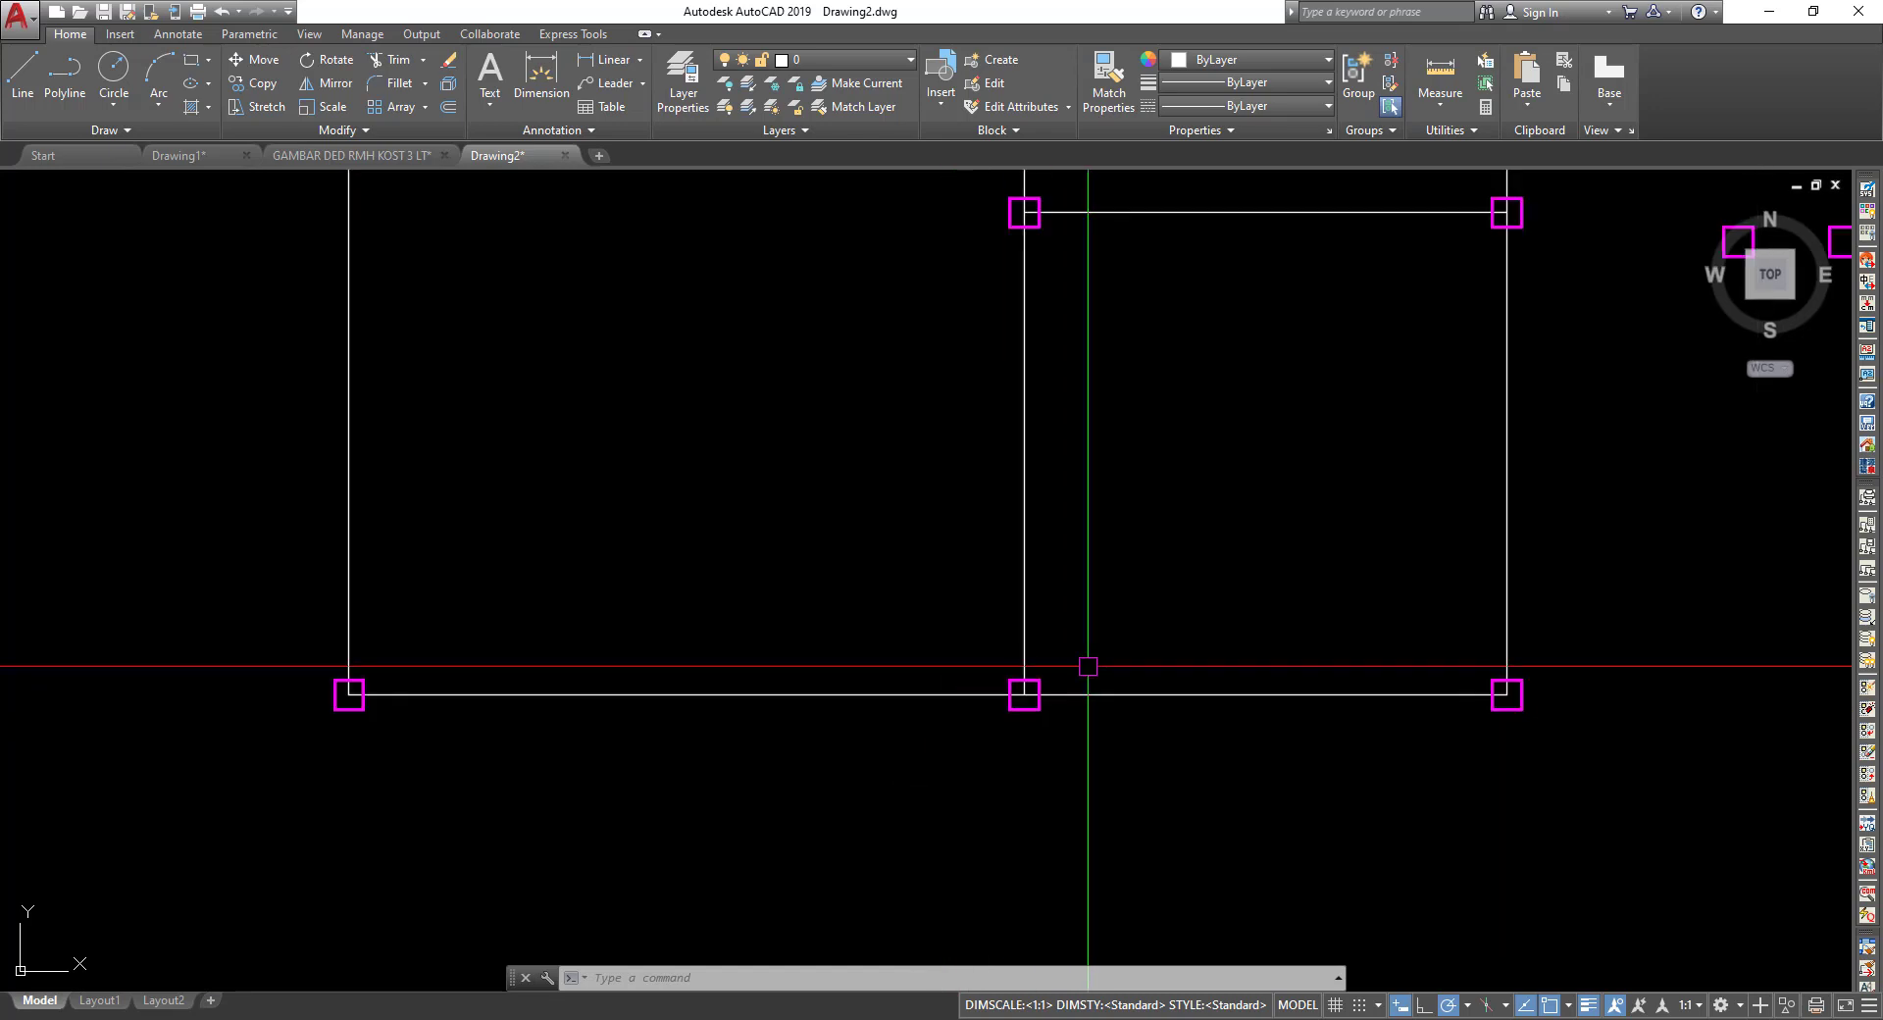
pyautogui.moveTo(1118, 638); pyautogui.dragTo(715, 980, button='middle')
pyautogui.scroll(4, 682, 630)
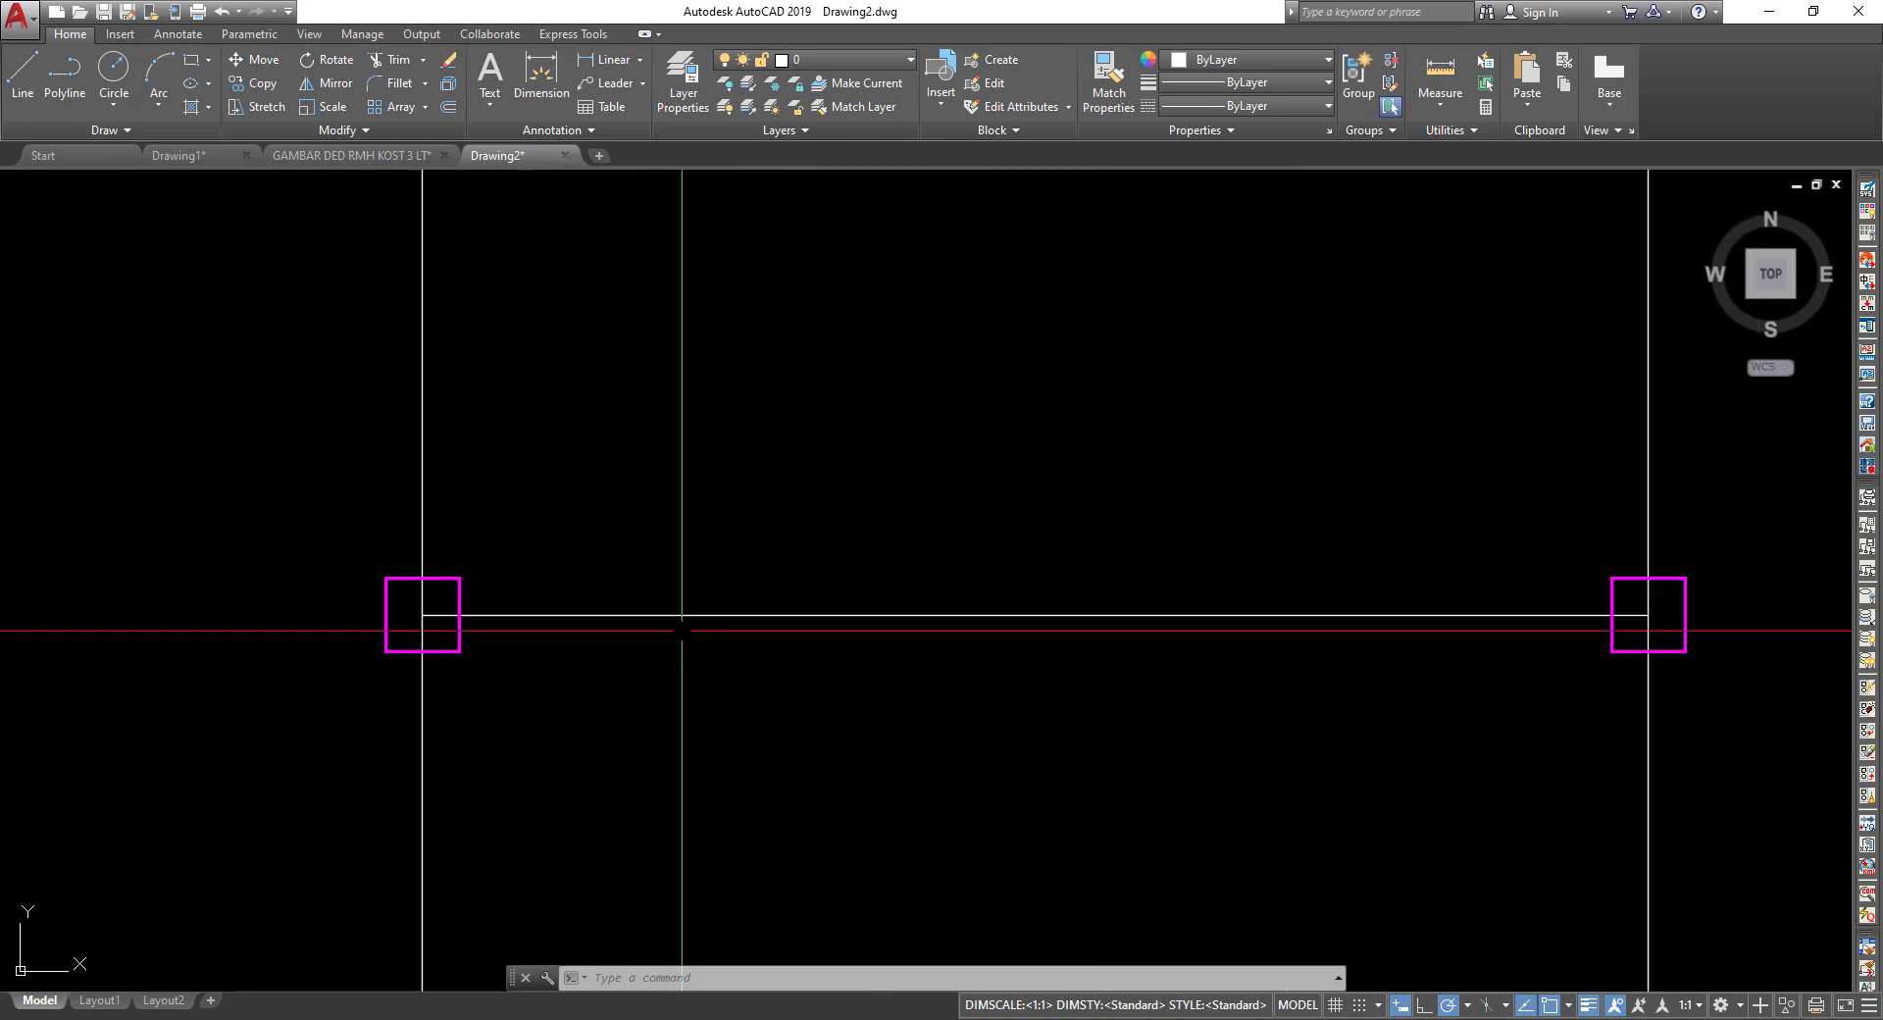
pyautogui.scroll(2, 462, 643)
# Open the KOLOM PRAKTIS block in the Block Editor and set its square outline to Green.
pyautogui.doubleClick(421, 643)
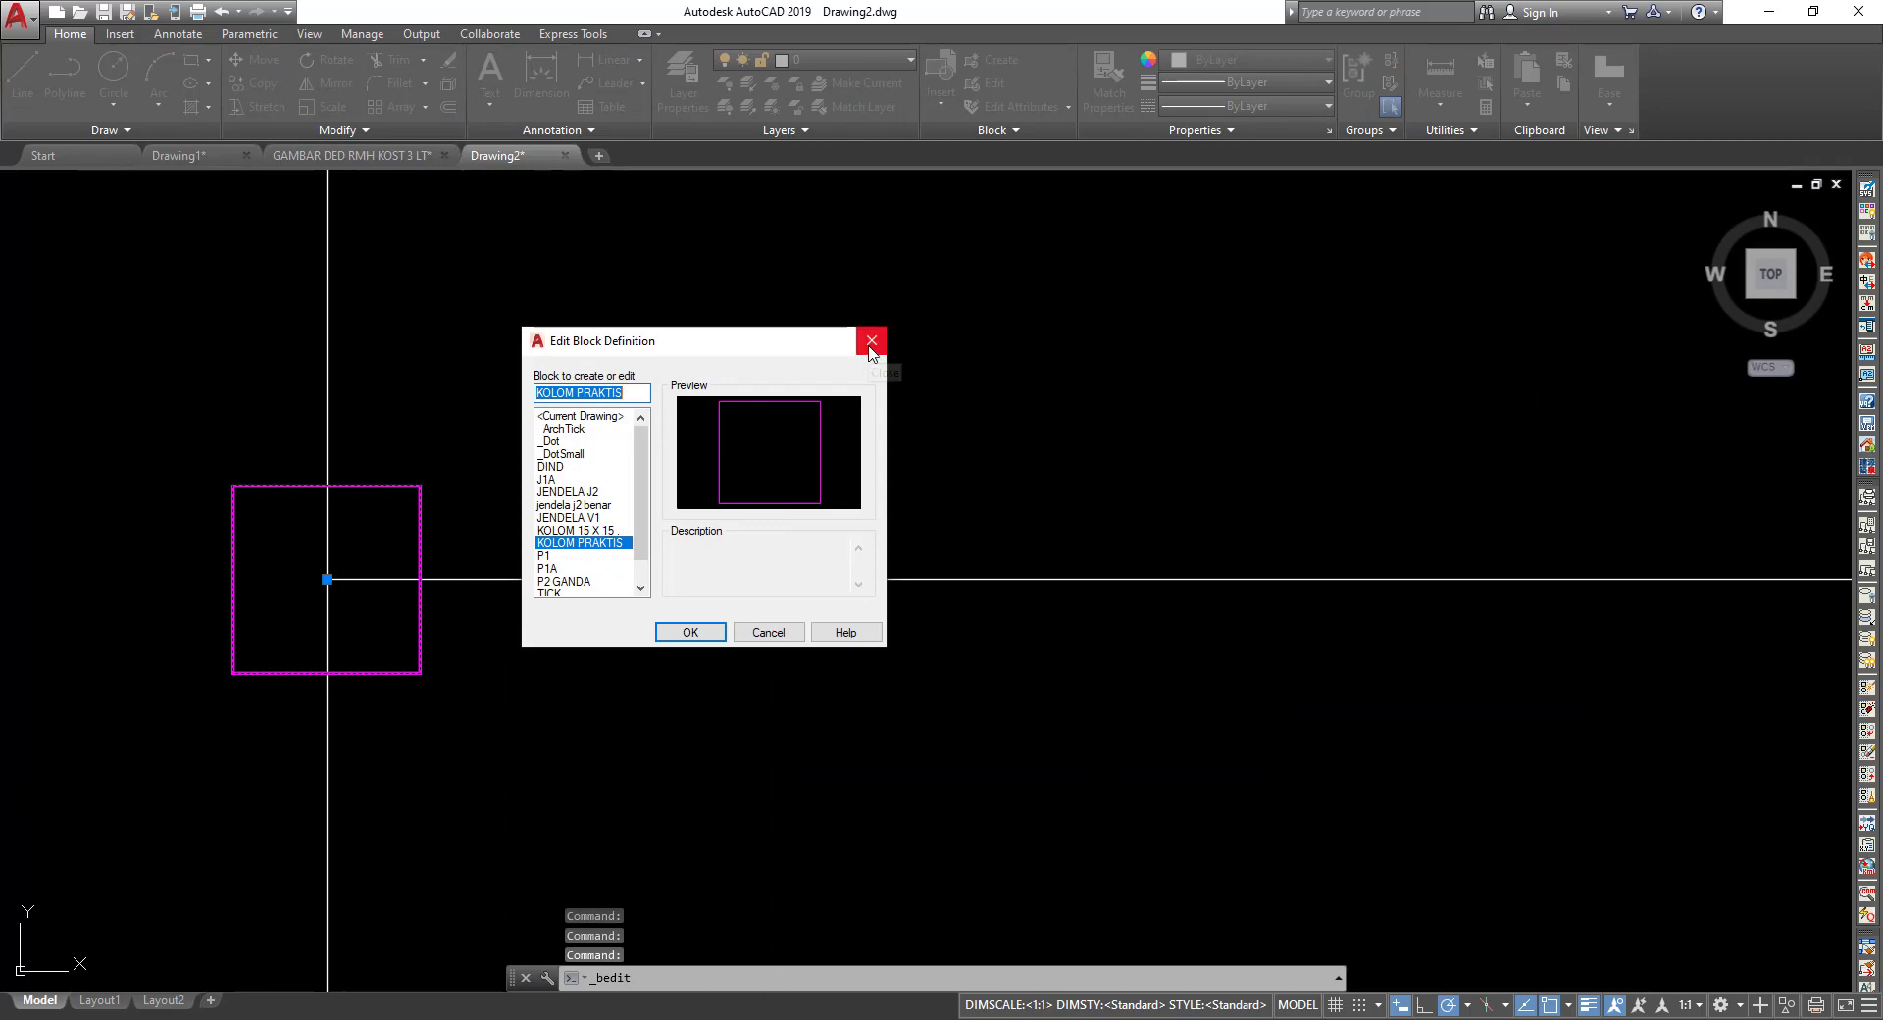
pyautogui.click(715, 638)
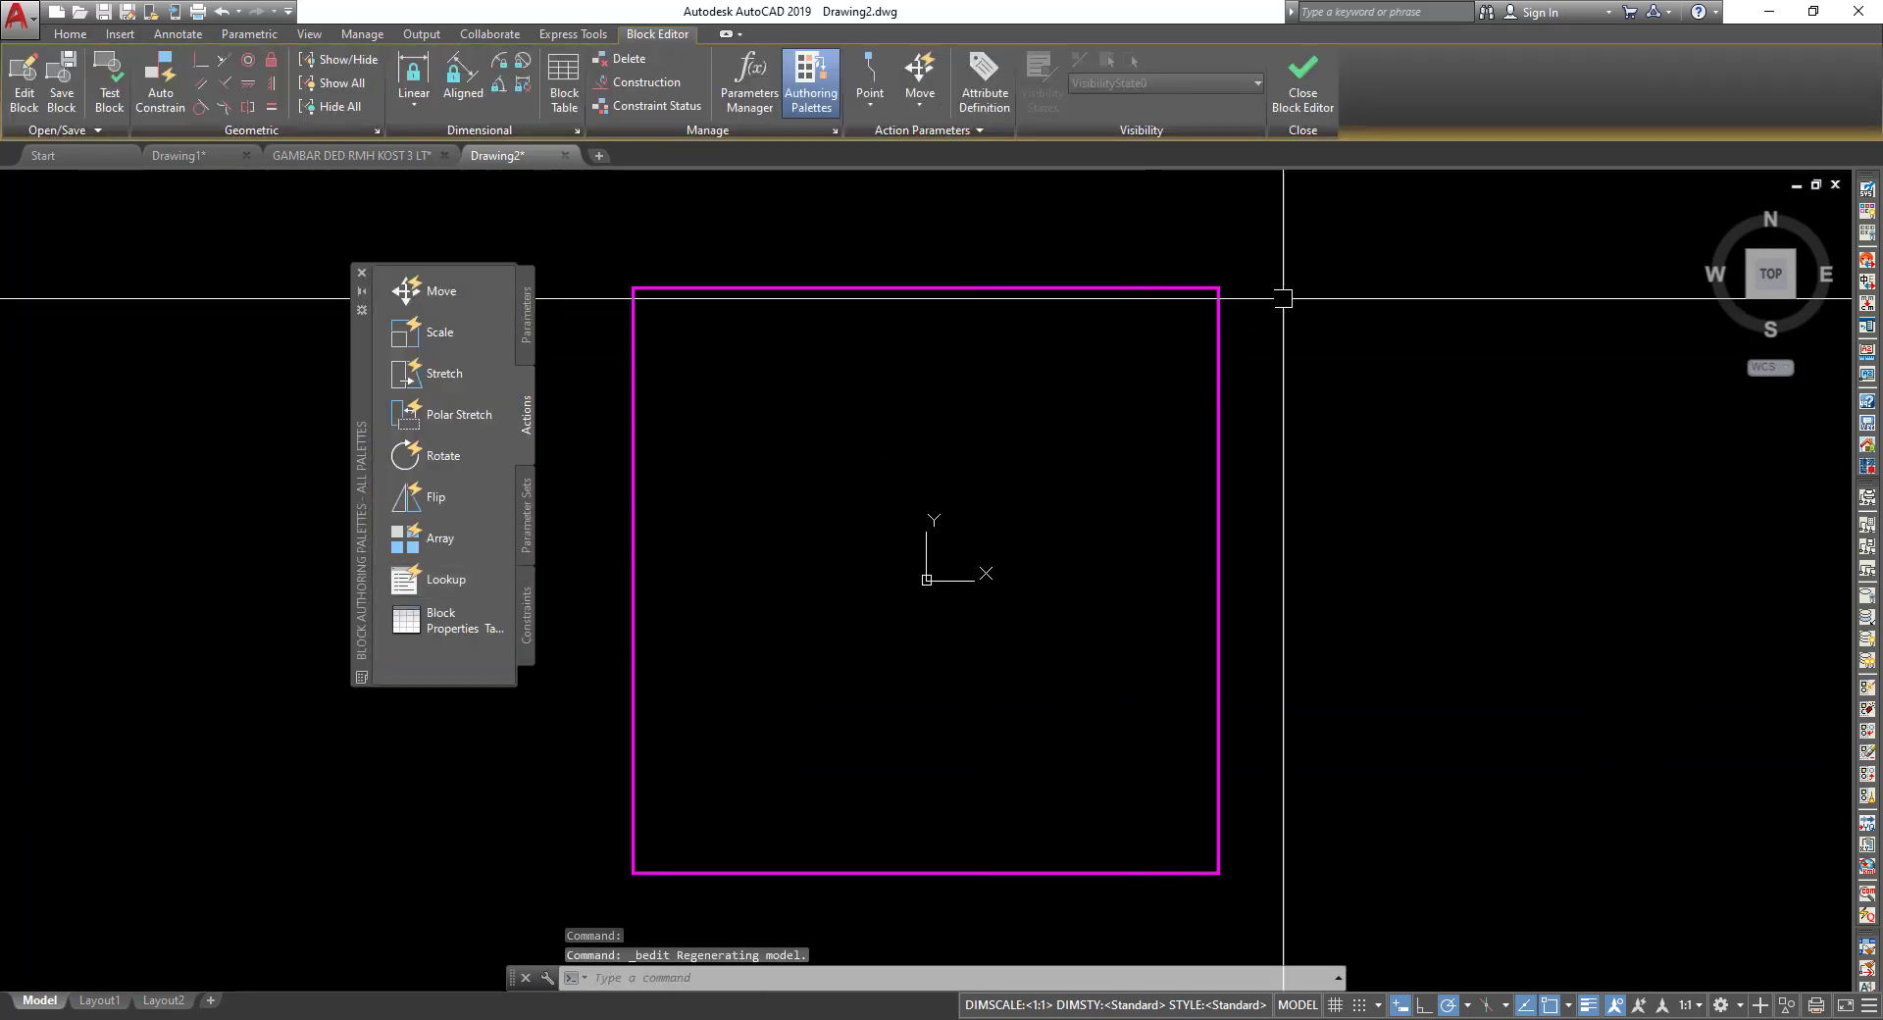
pyautogui.click(67, 39)
pyautogui.click(1429, 475)
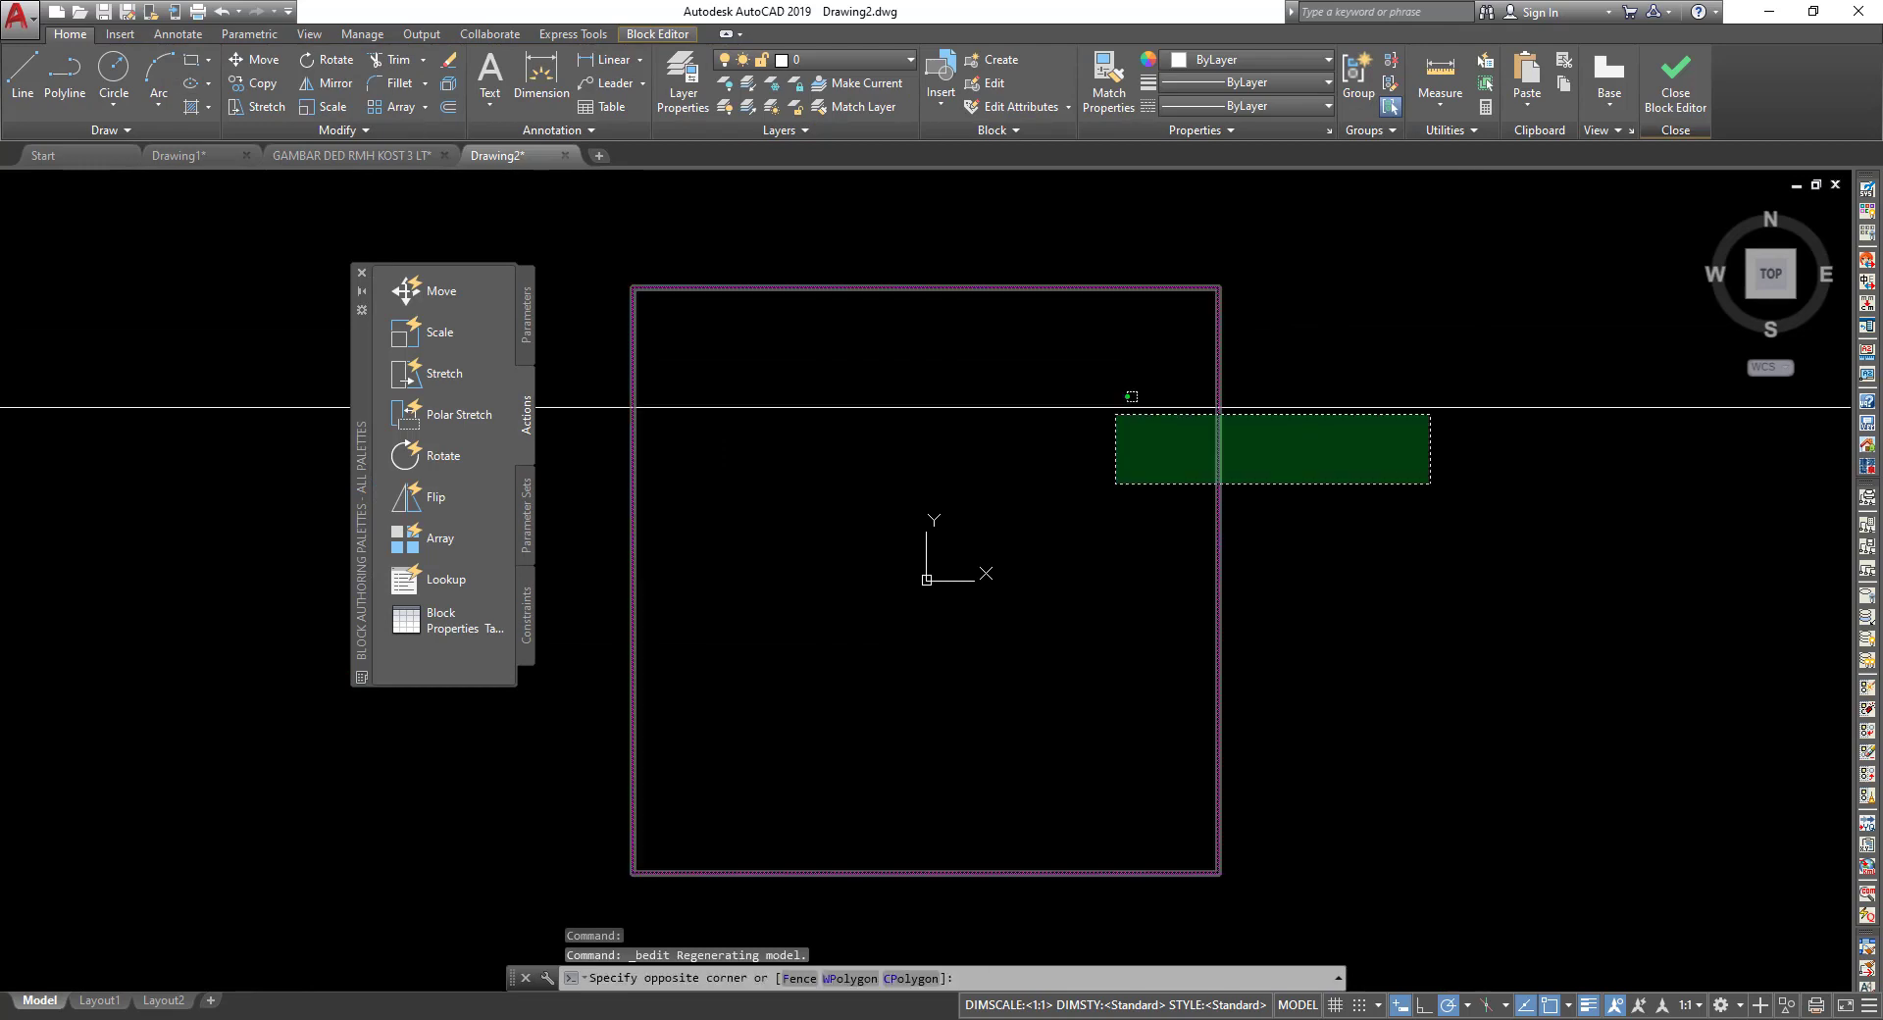
pyautogui.click(1108, 411)
pyautogui.click(1268, 60)
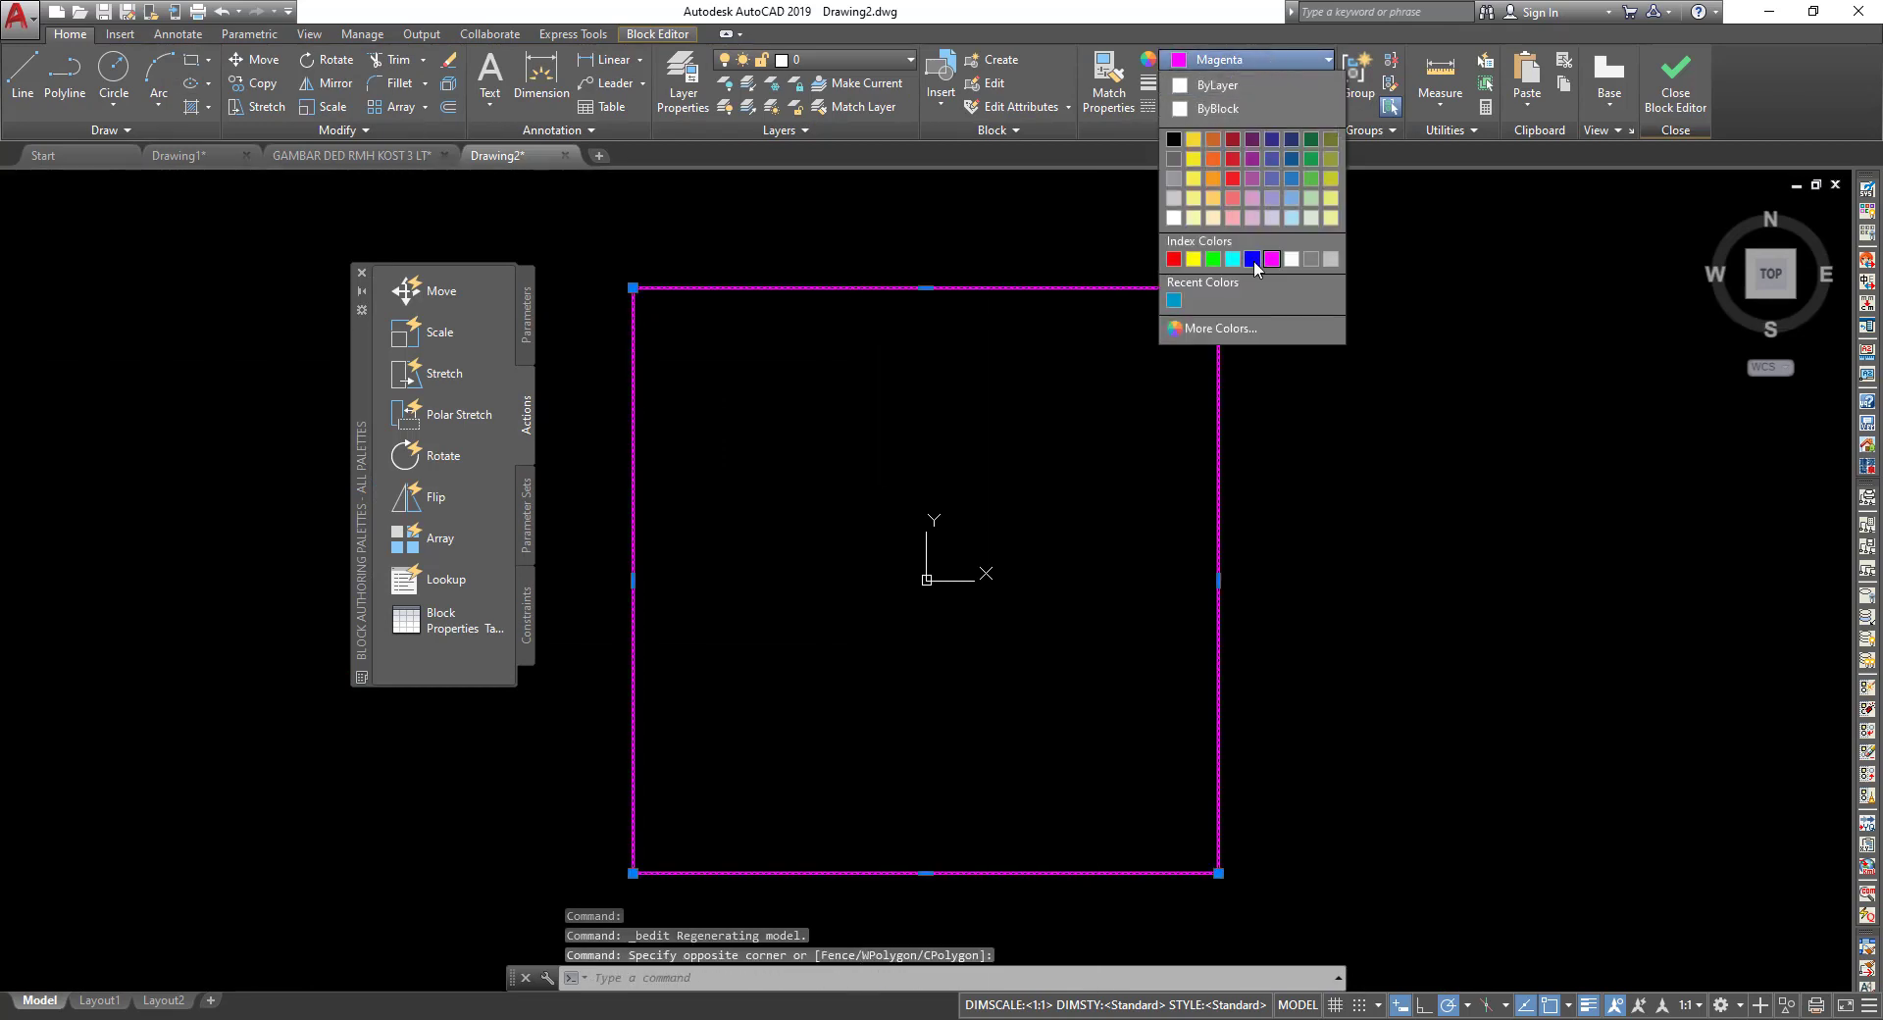
pyautogui.click(1213, 259)
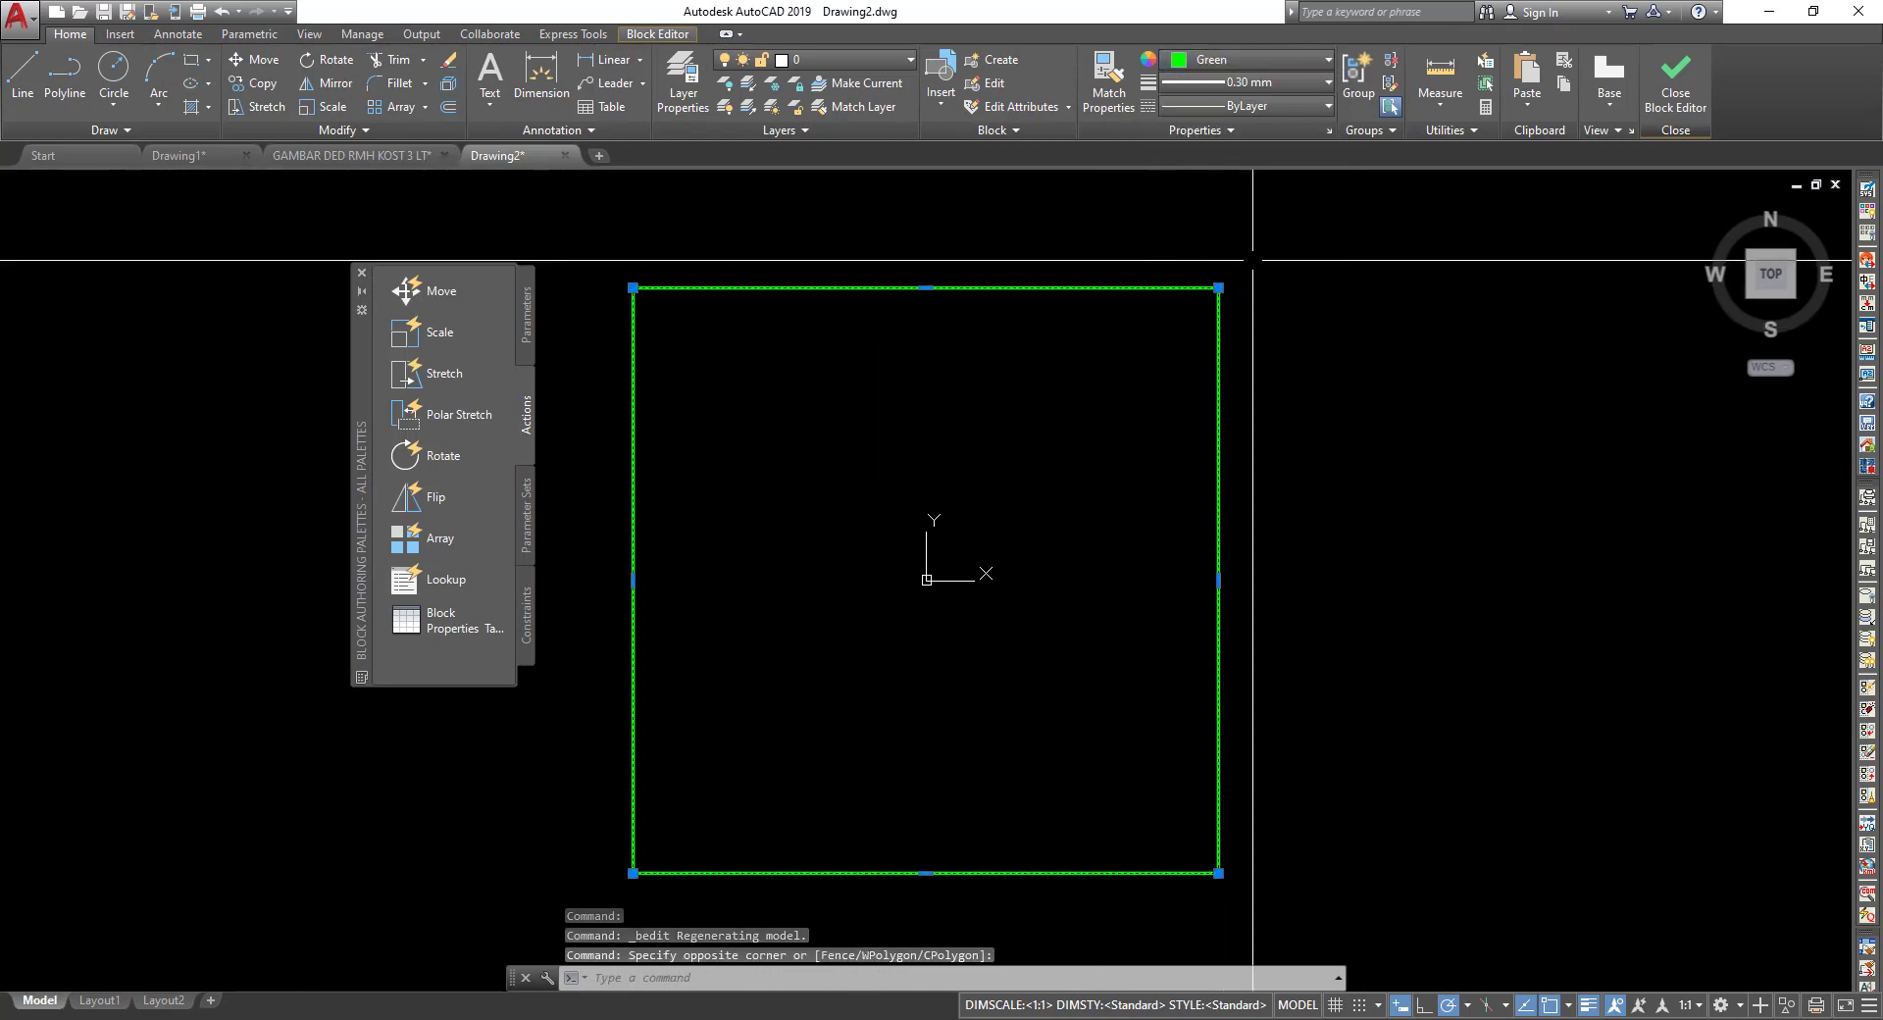
# Close the Block Editor, saving the changes to KOLOM PRAKTIS, and zoom in on the plan.
pyautogui.click(1676, 79)
pyautogui.click(967, 478)
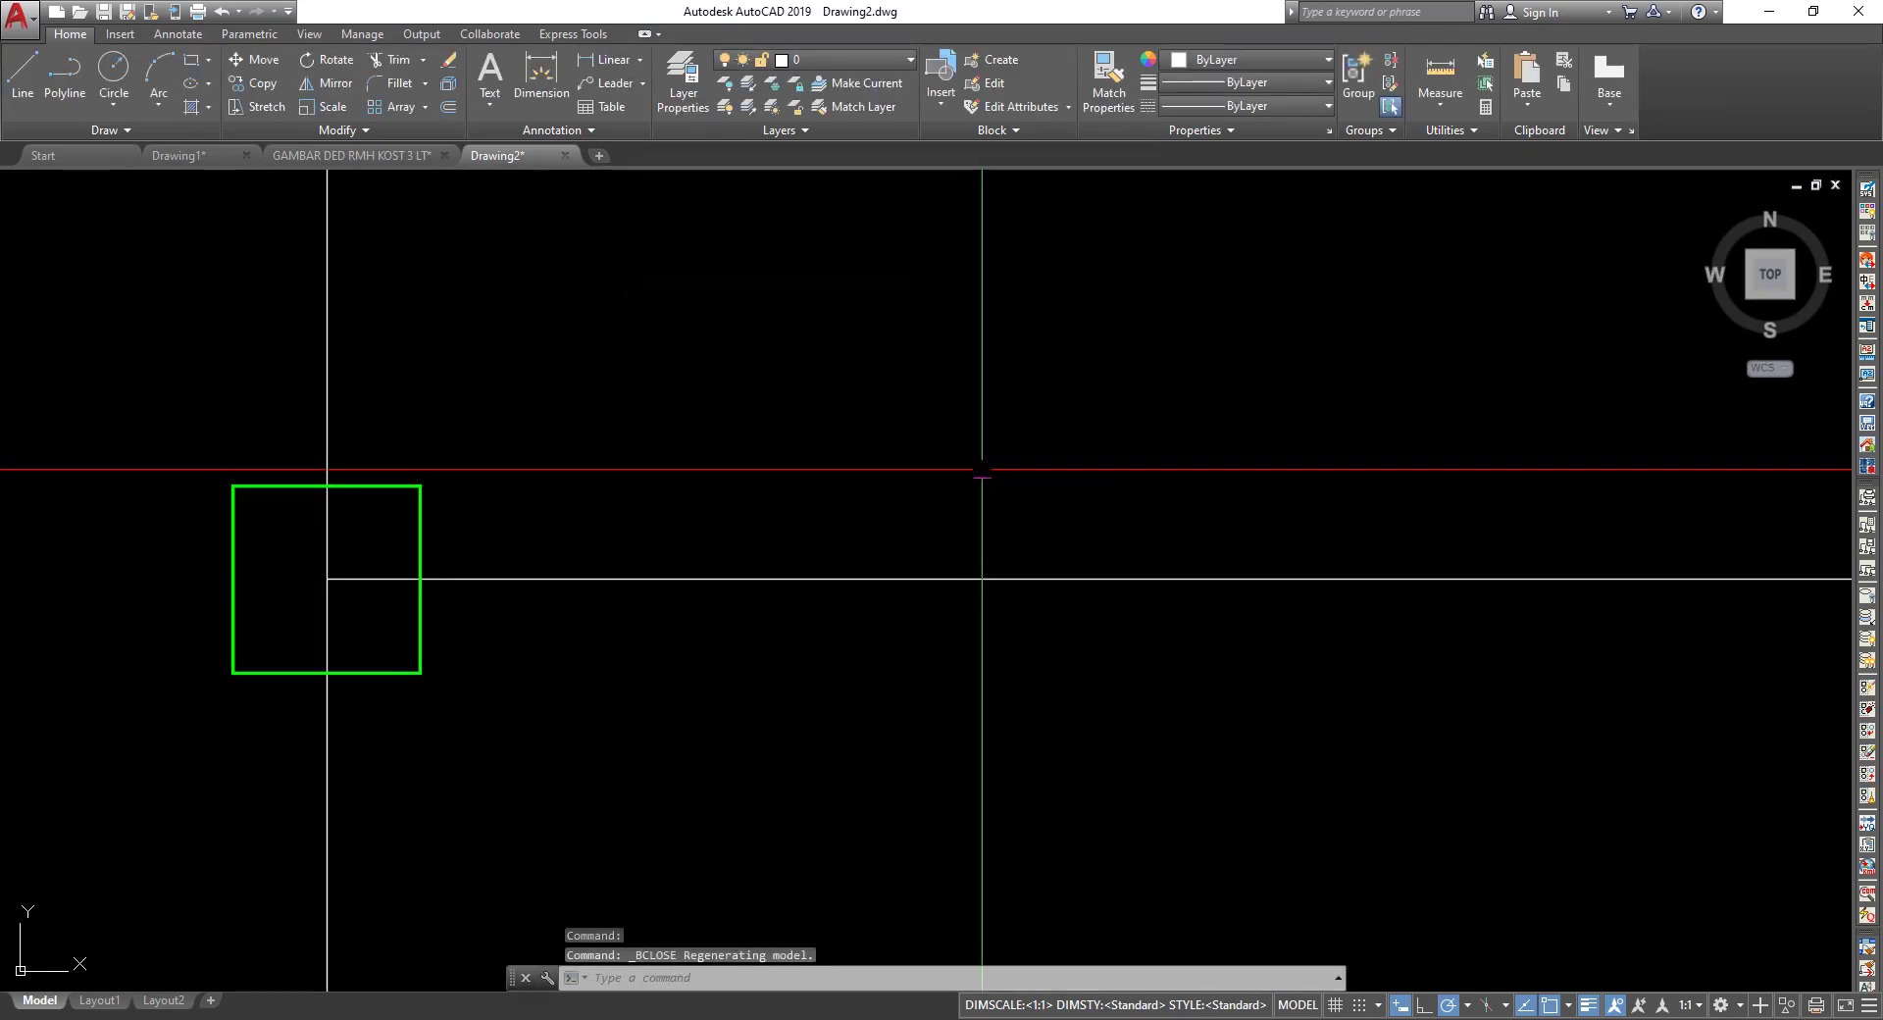
pyautogui.scroll(3, 980, 470)
pyautogui.scroll(1, 1015, 566)
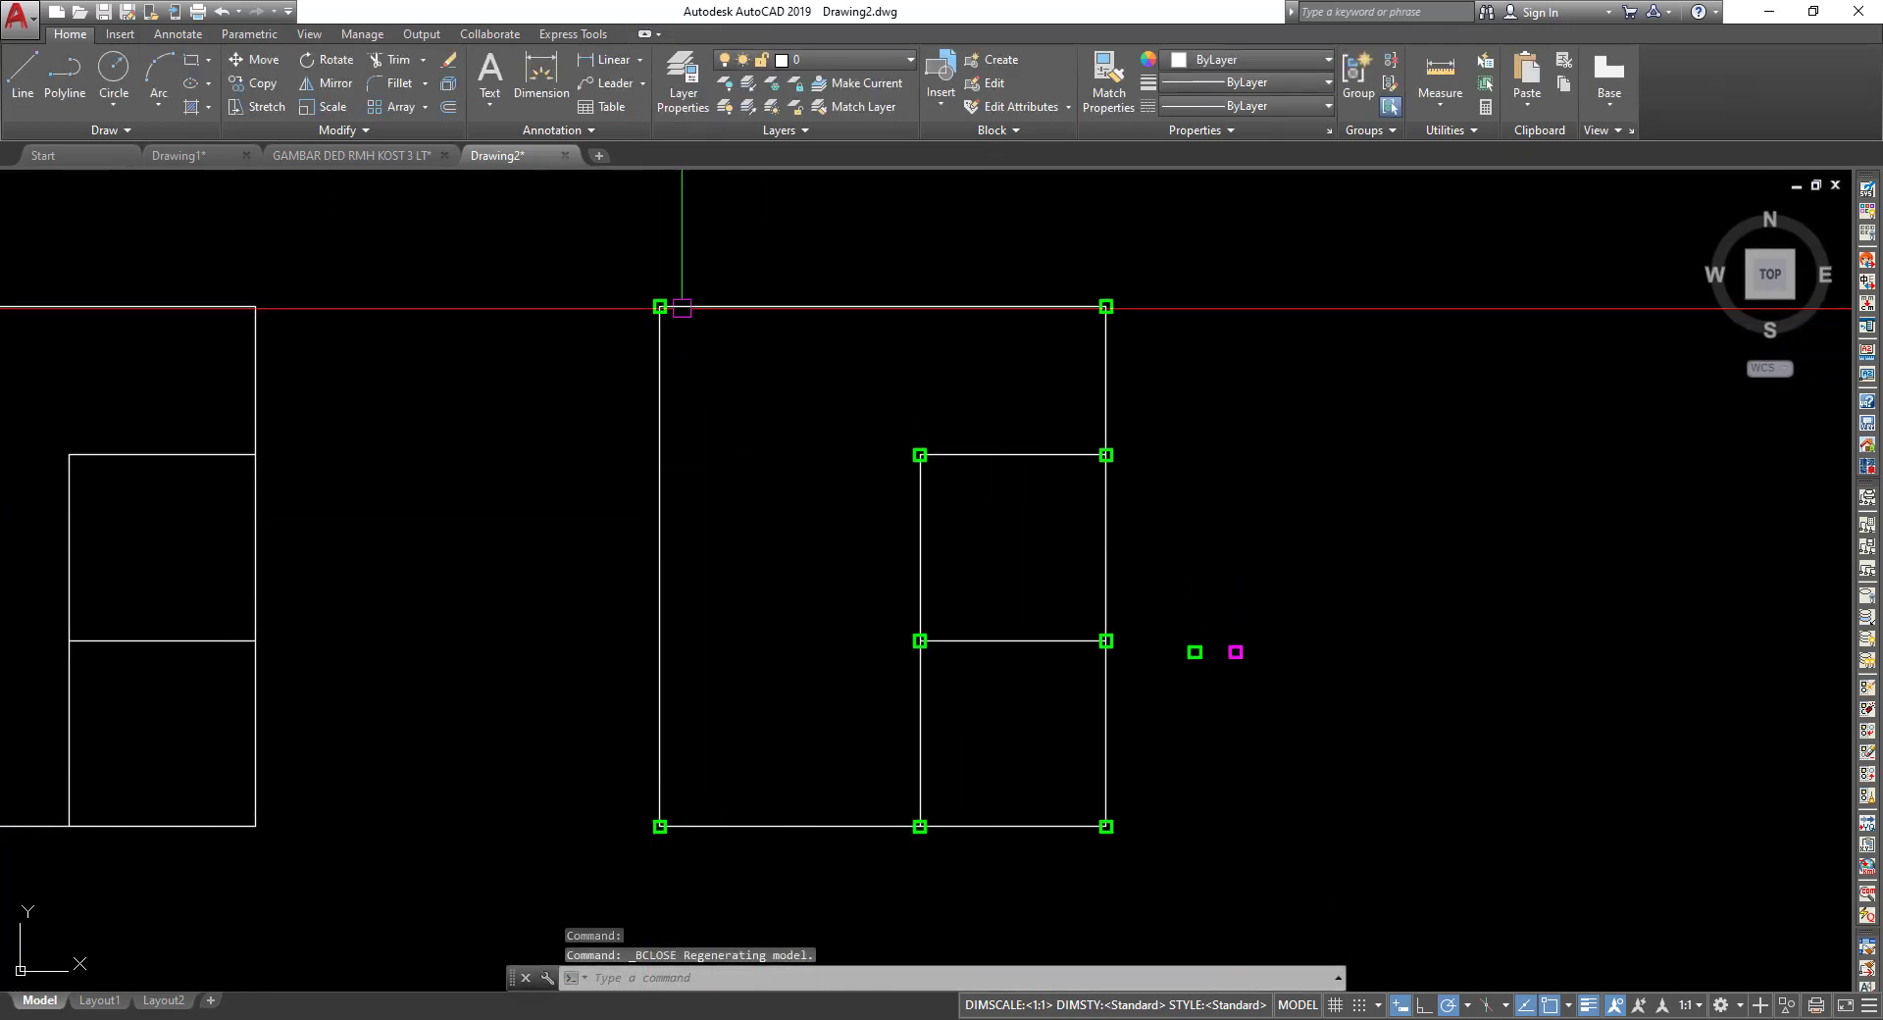
pyautogui.scroll(2, 1057, 465)
pyautogui.scroll(2, 785, 490)
pyautogui.scroll(2, 981, 343)
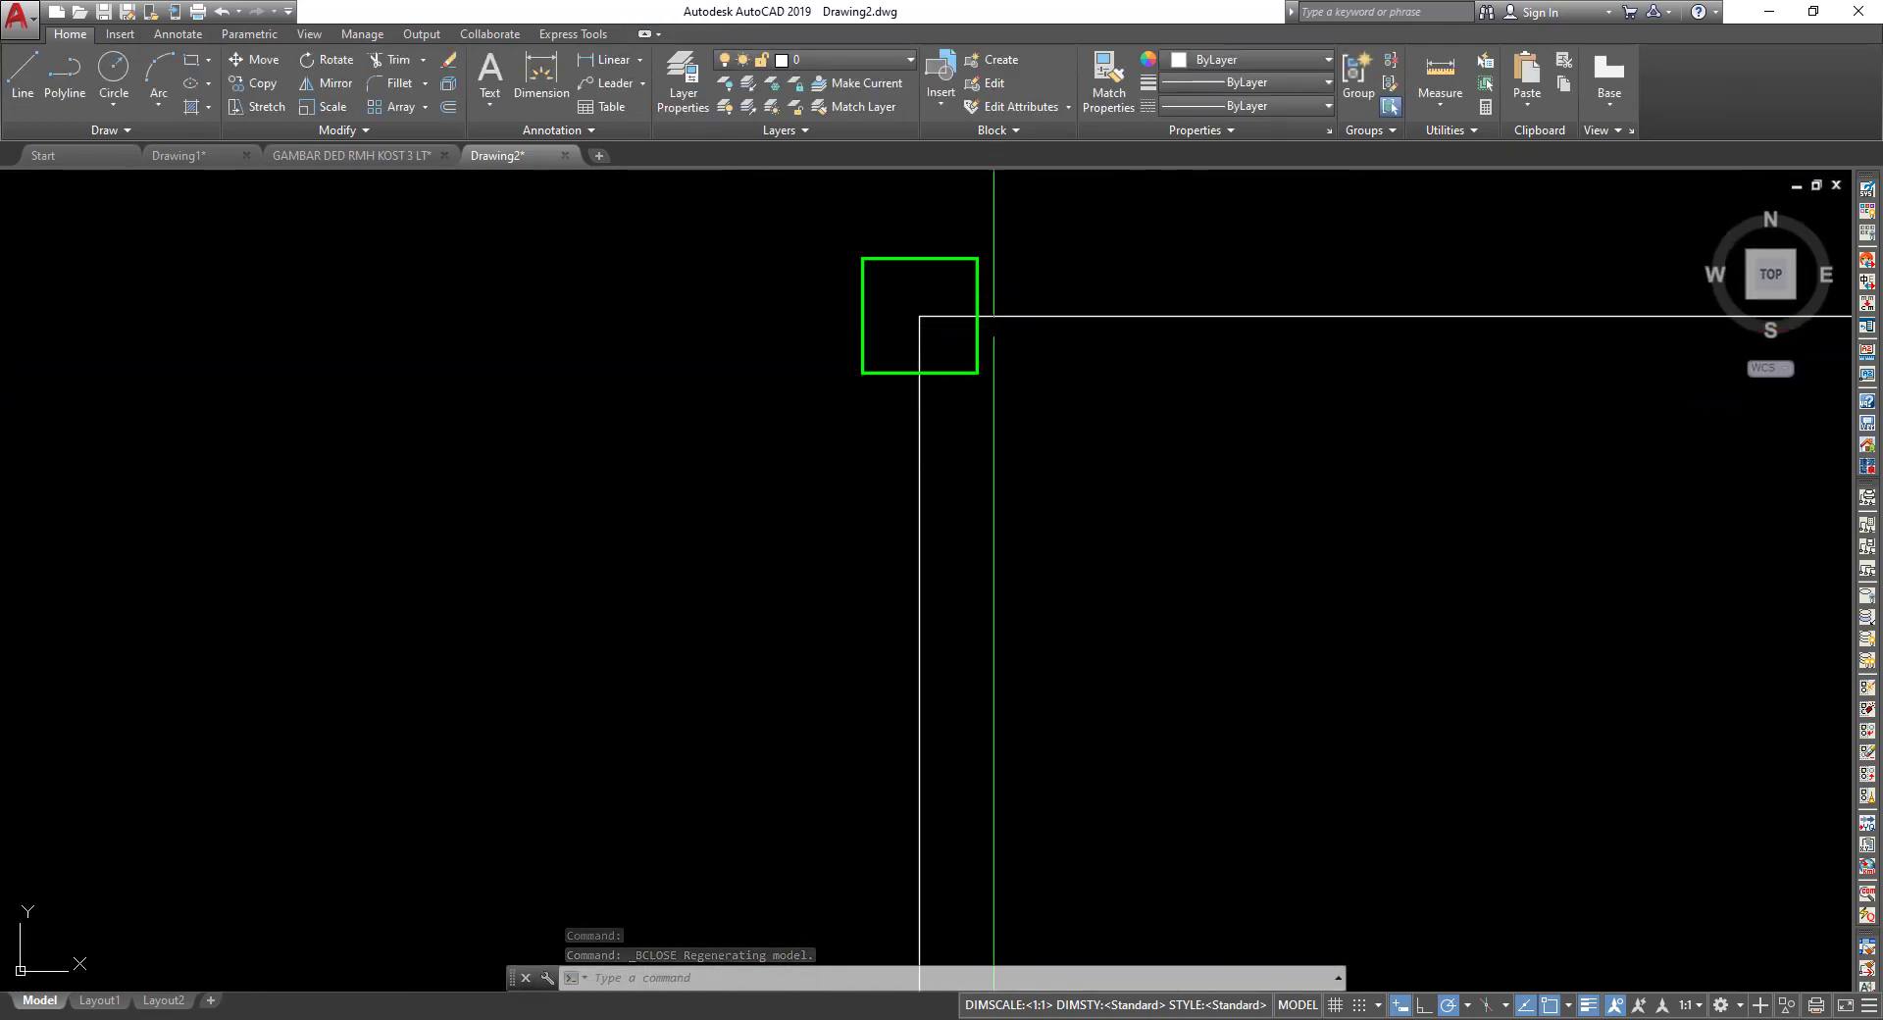
pyautogui.scroll(1, 435, 381)
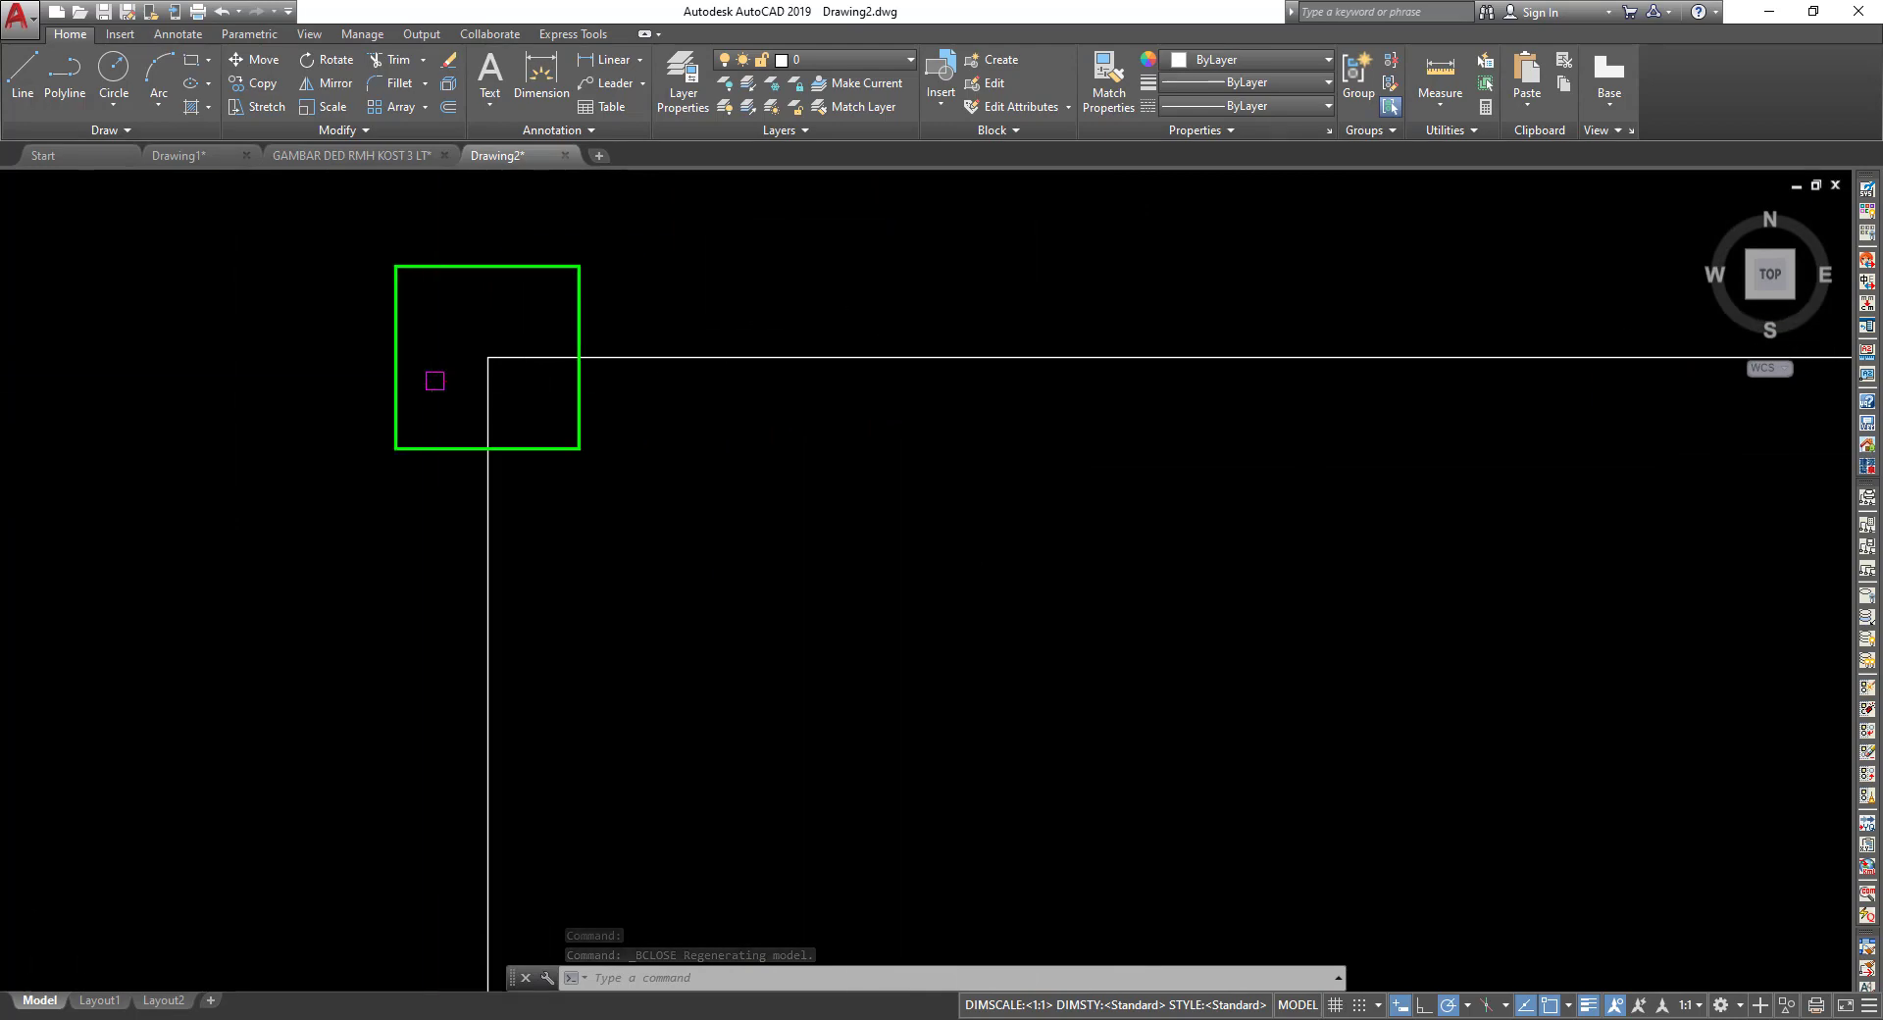
# Open the green KOLOM PRAKTIS column block in the Block Editor.
pyautogui.doubleClick(579, 308)
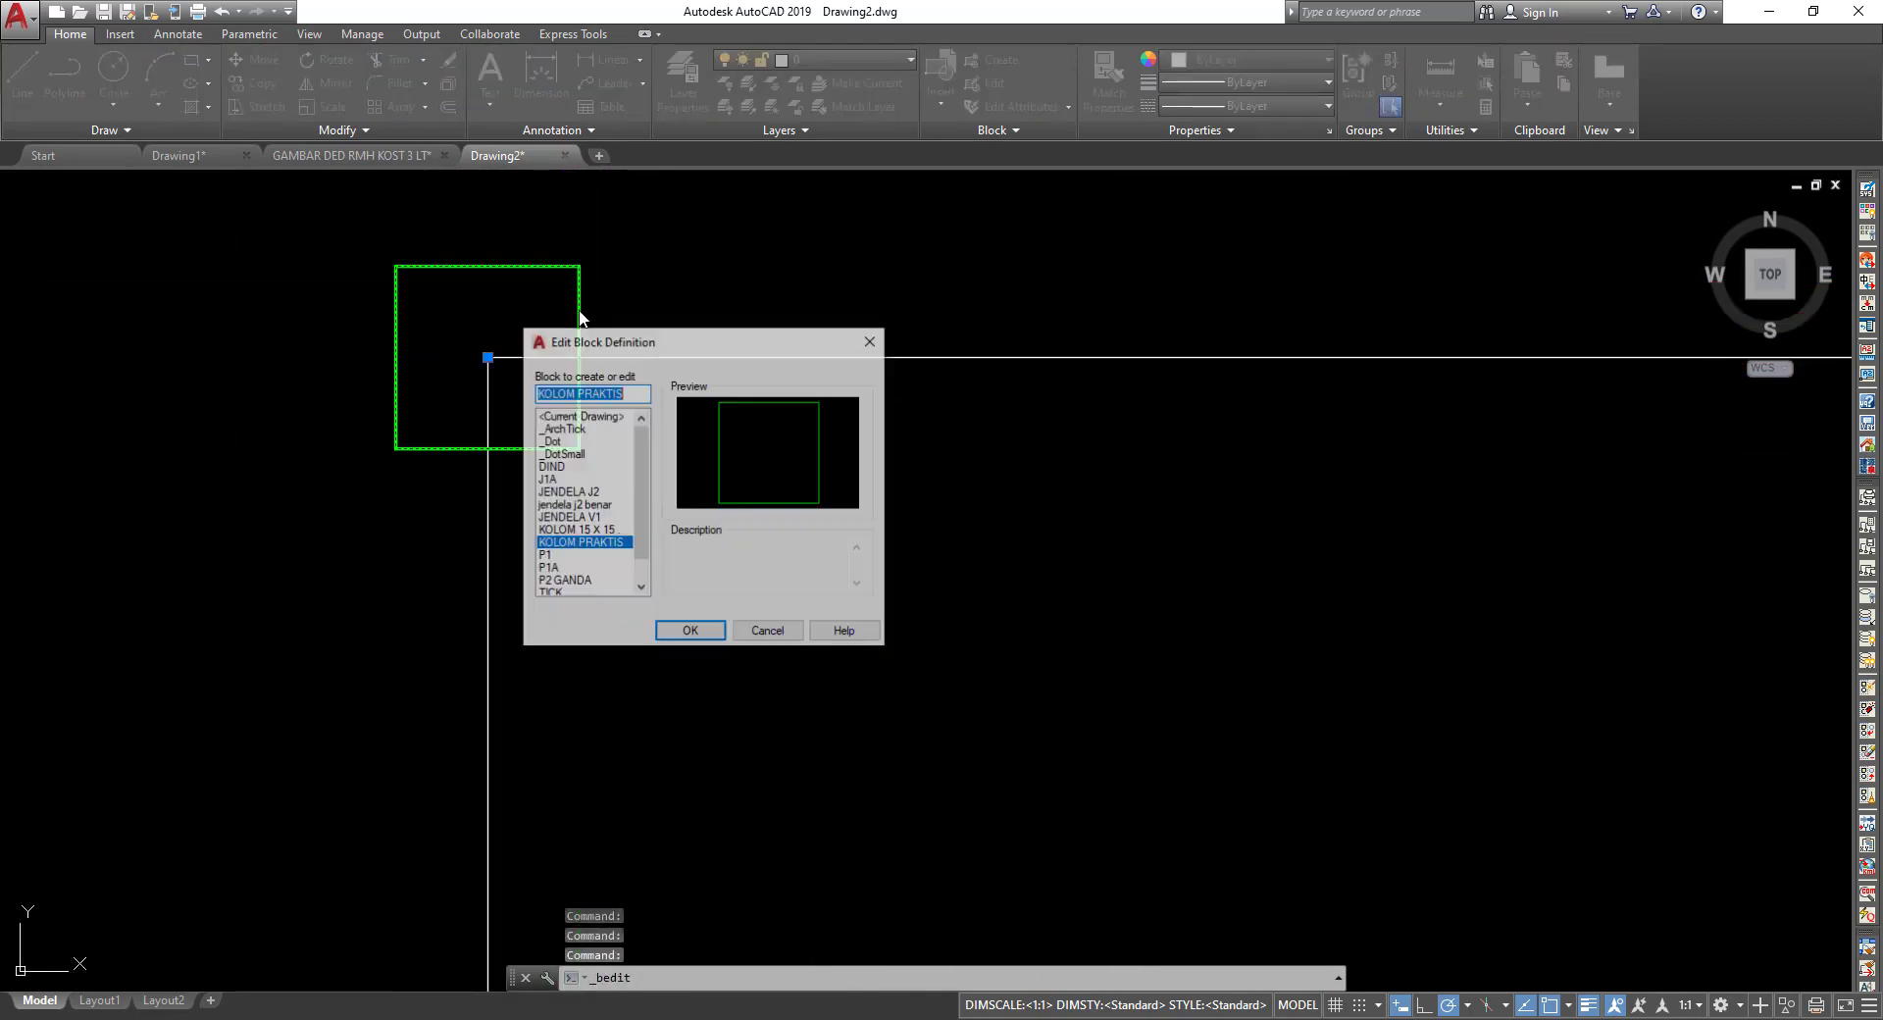
pyautogui.click(692, 635)
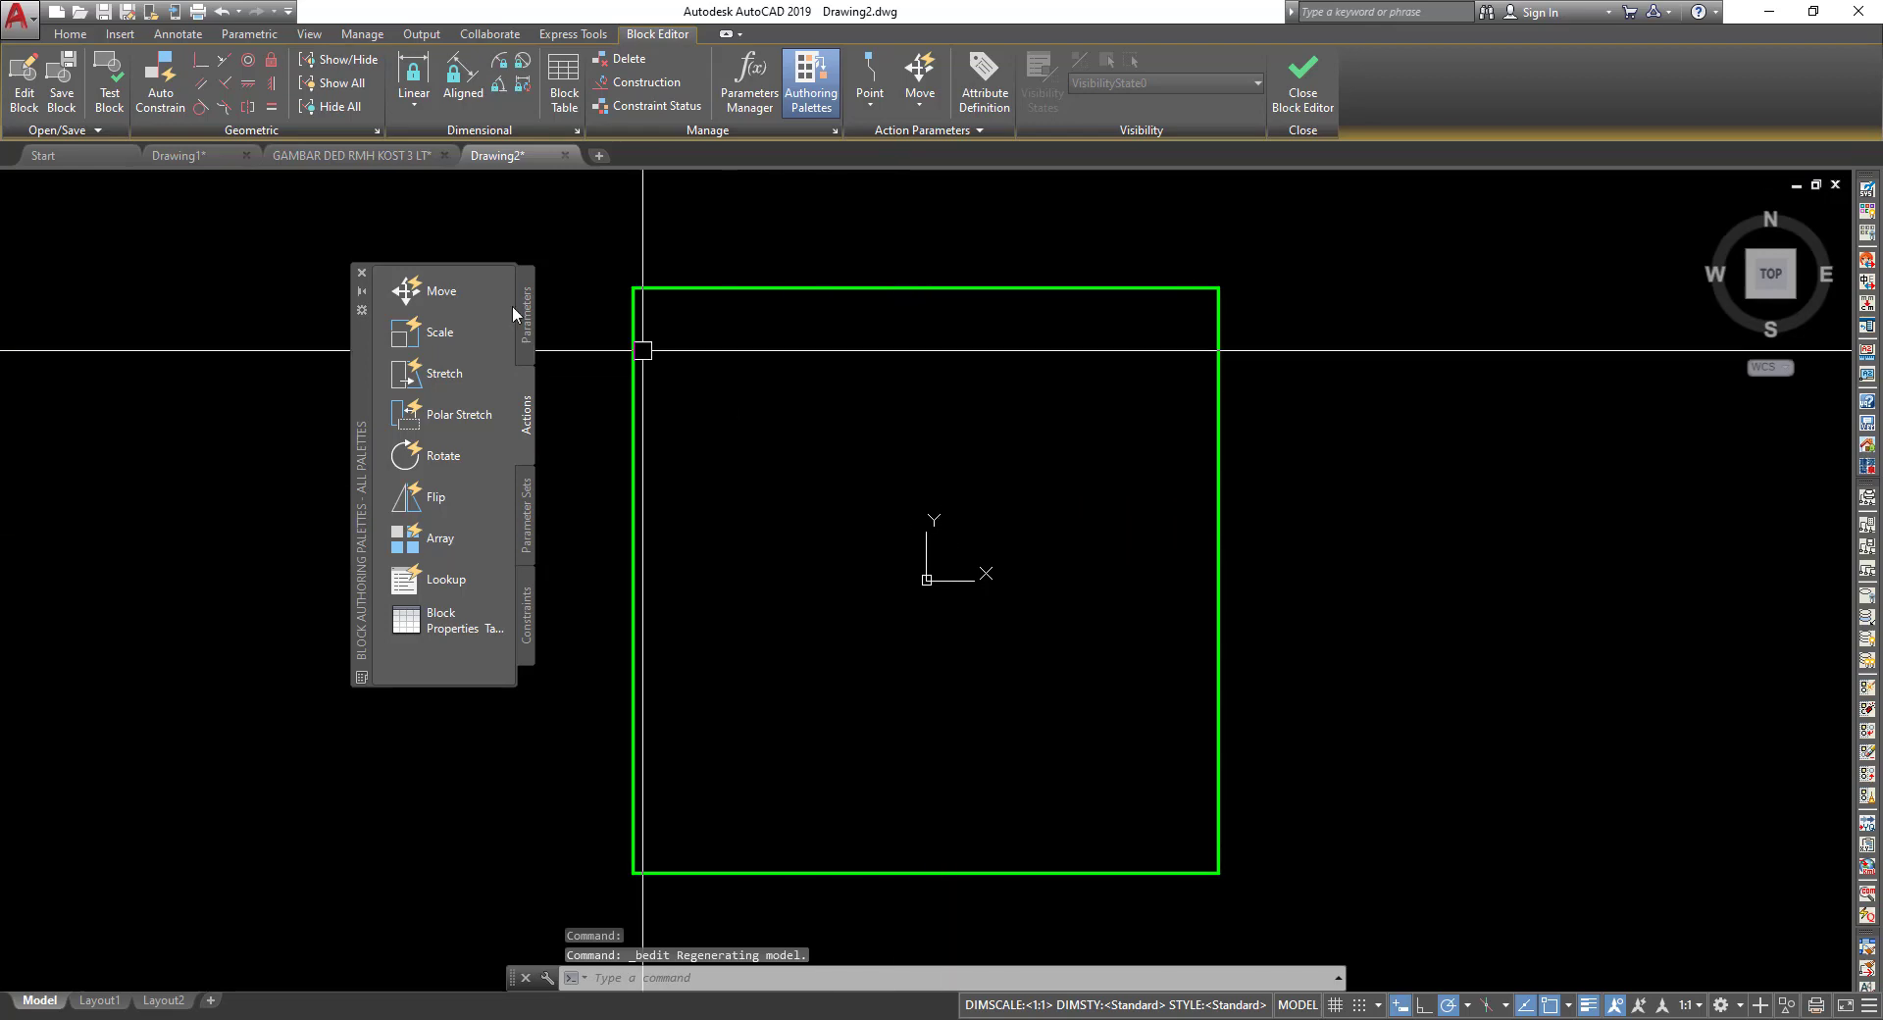
pyautogui.click(68, 35)
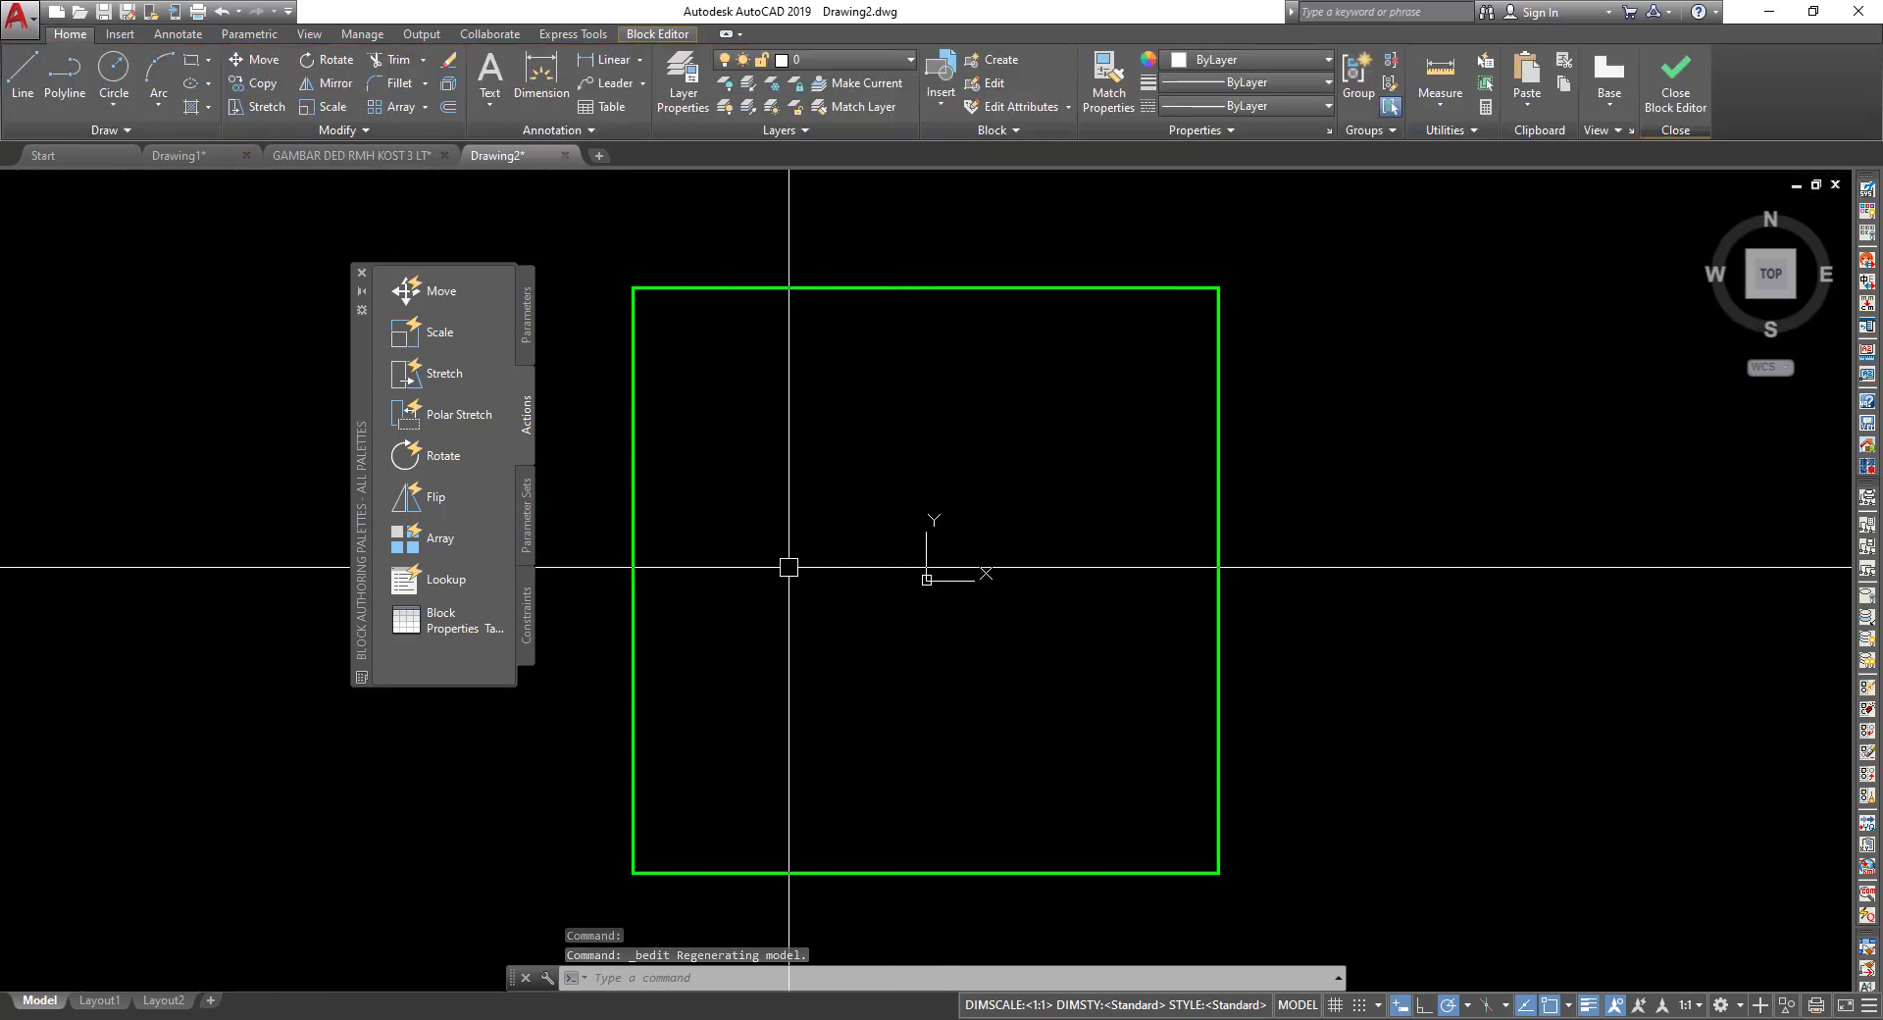
pyautogui.write('H')
# Hatch the square with the AR-CONC concrete pattern and set the hatch scale to 0.48.
pyautogui.press('Return')
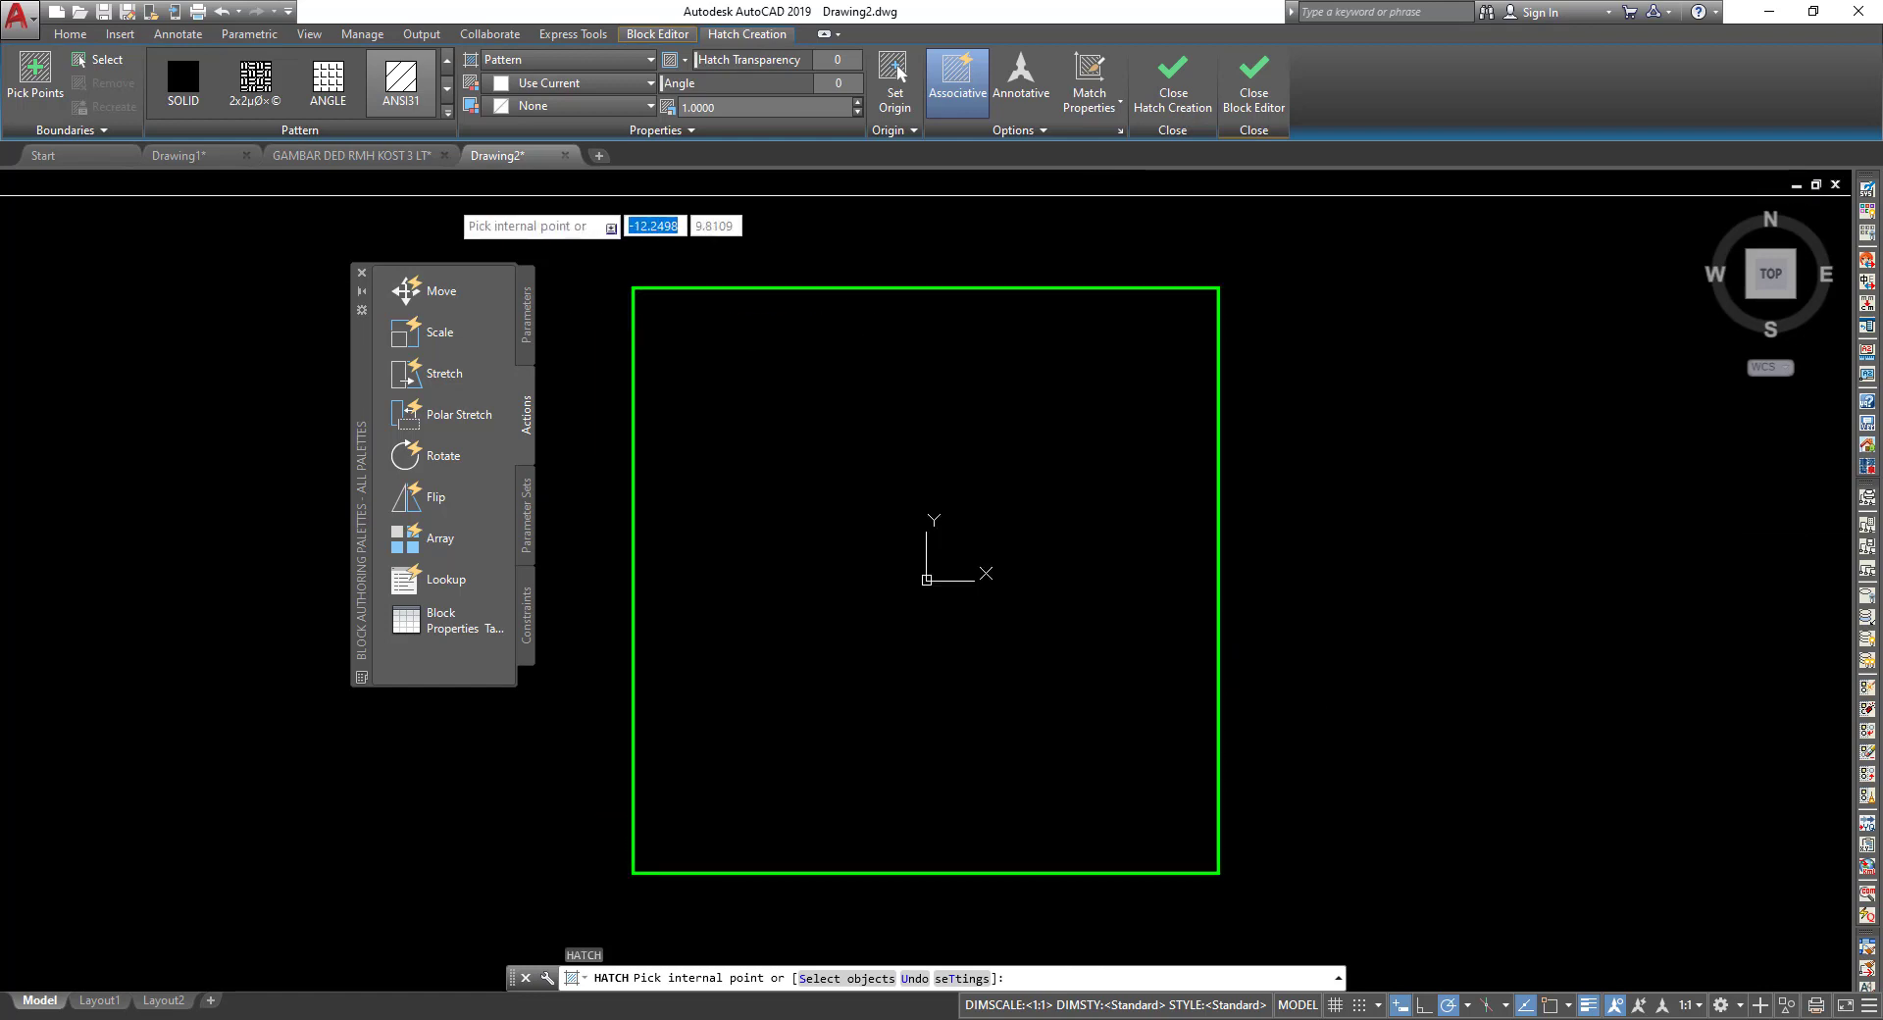
pyautogui.click(447, 117)
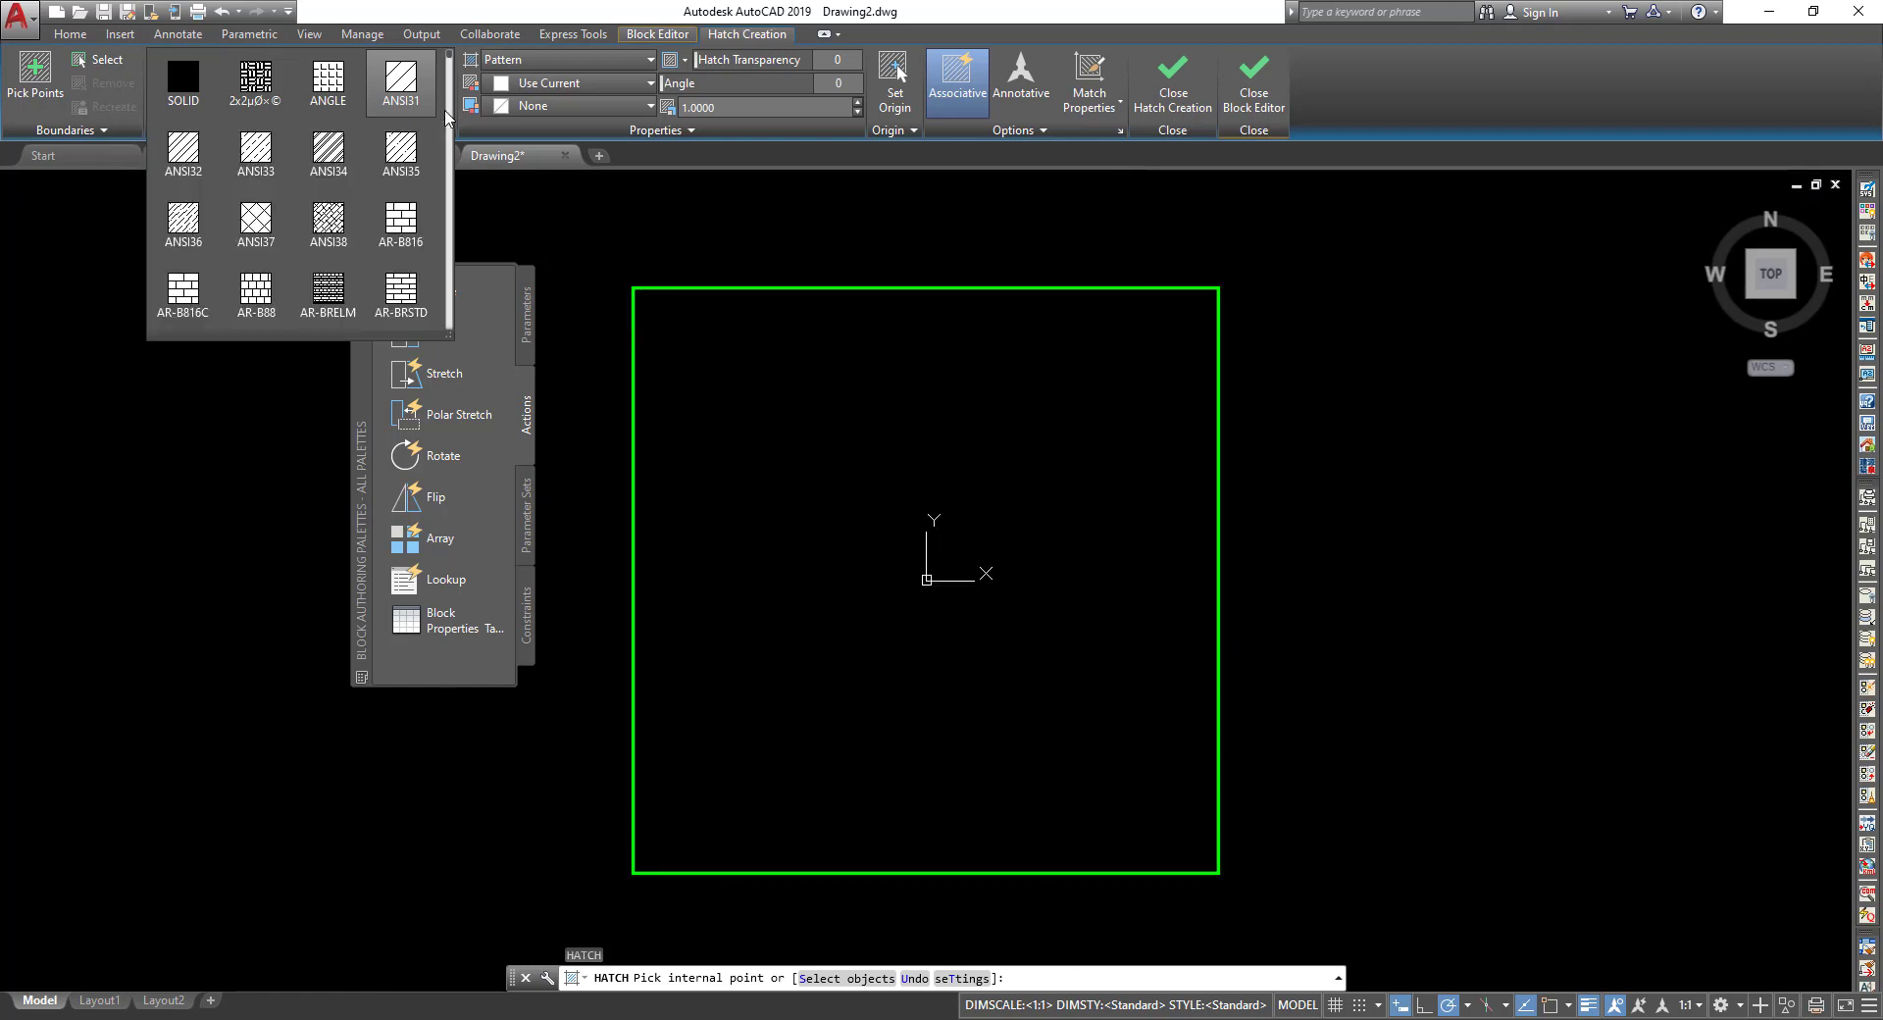
pyautogui.scroll(-4, 385, 250)
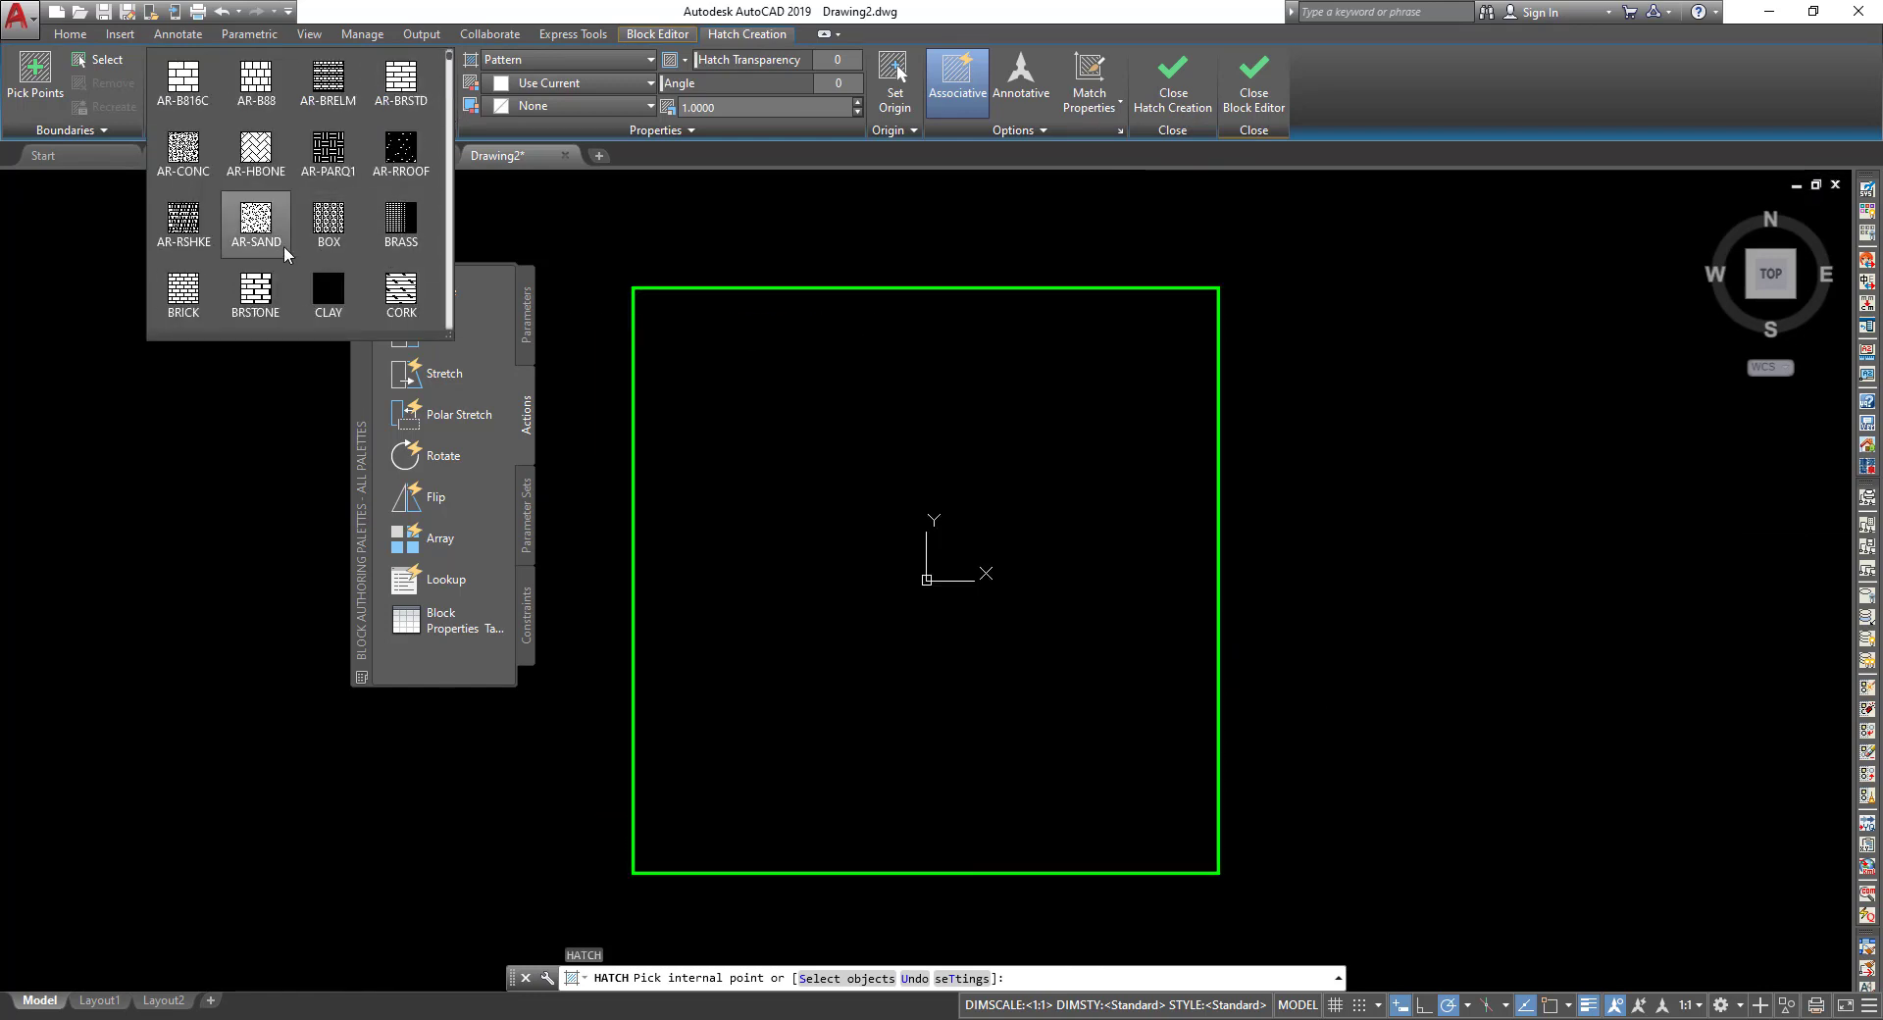
pyautogui.scroll(-1, 260, 264)
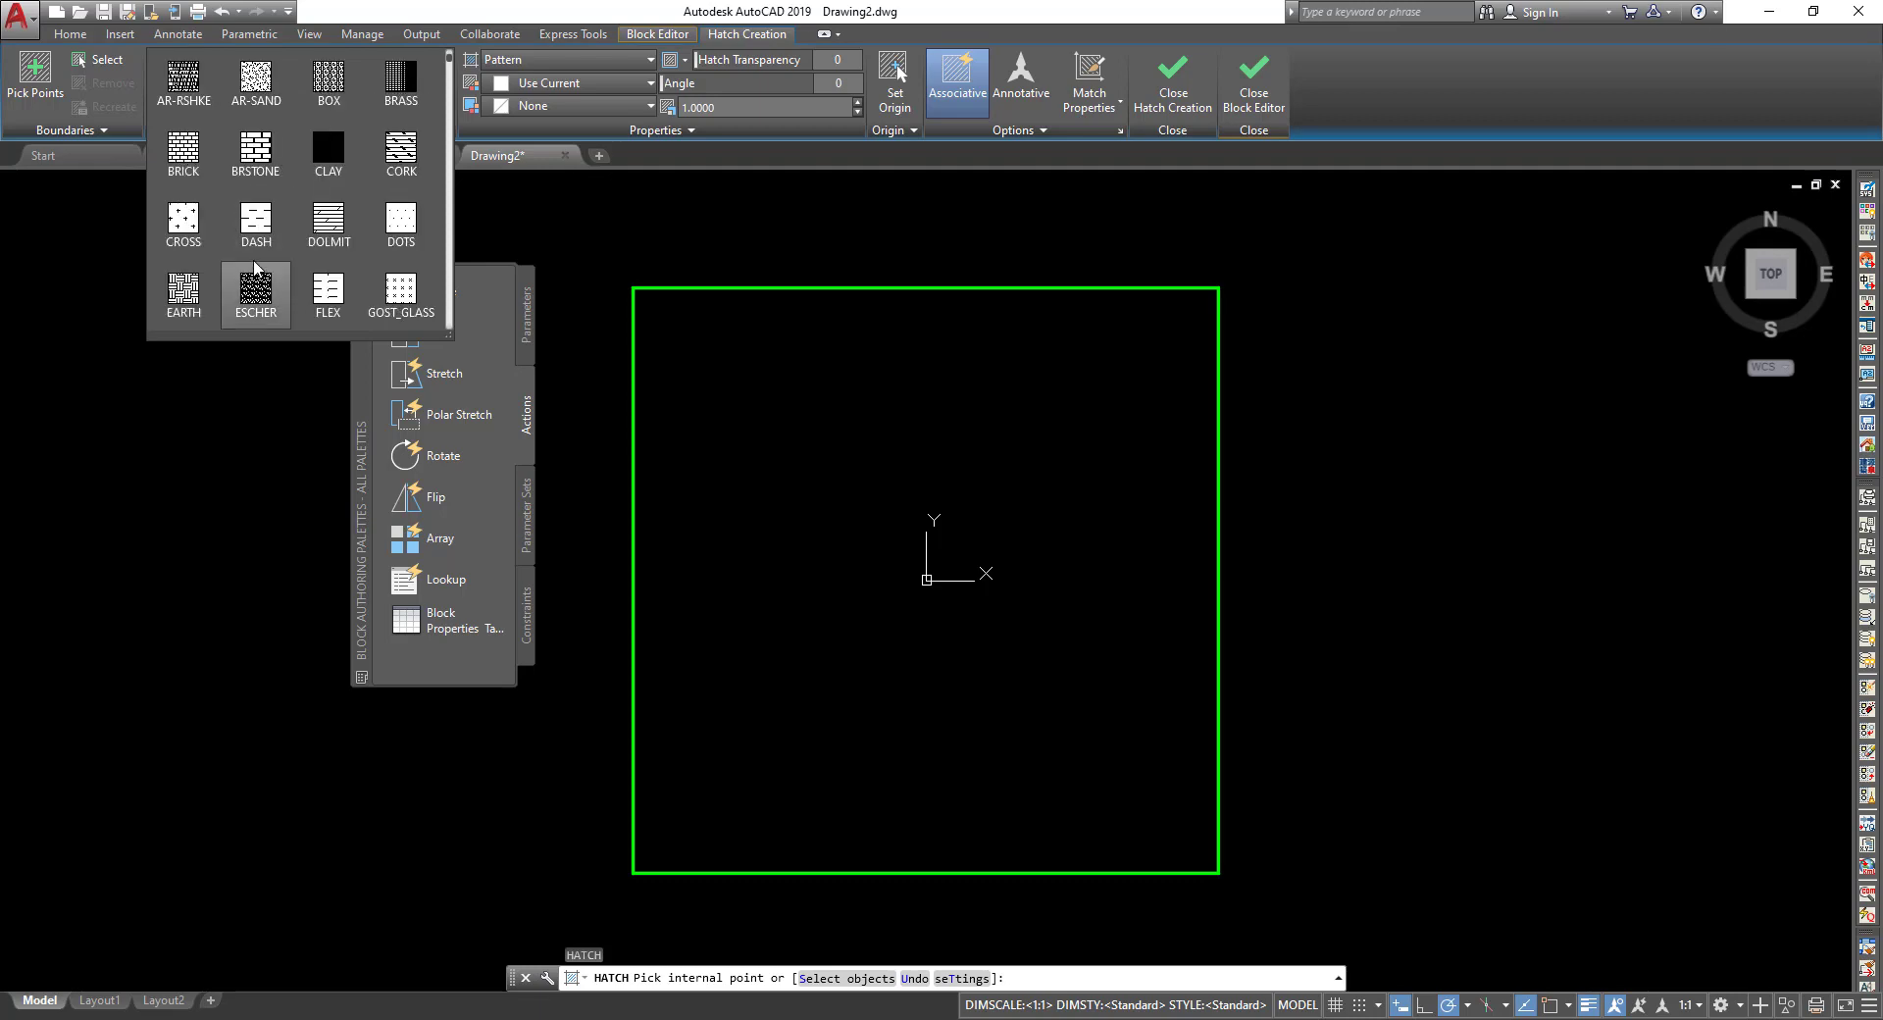
pyautogui.scroll(2, 255, 265)
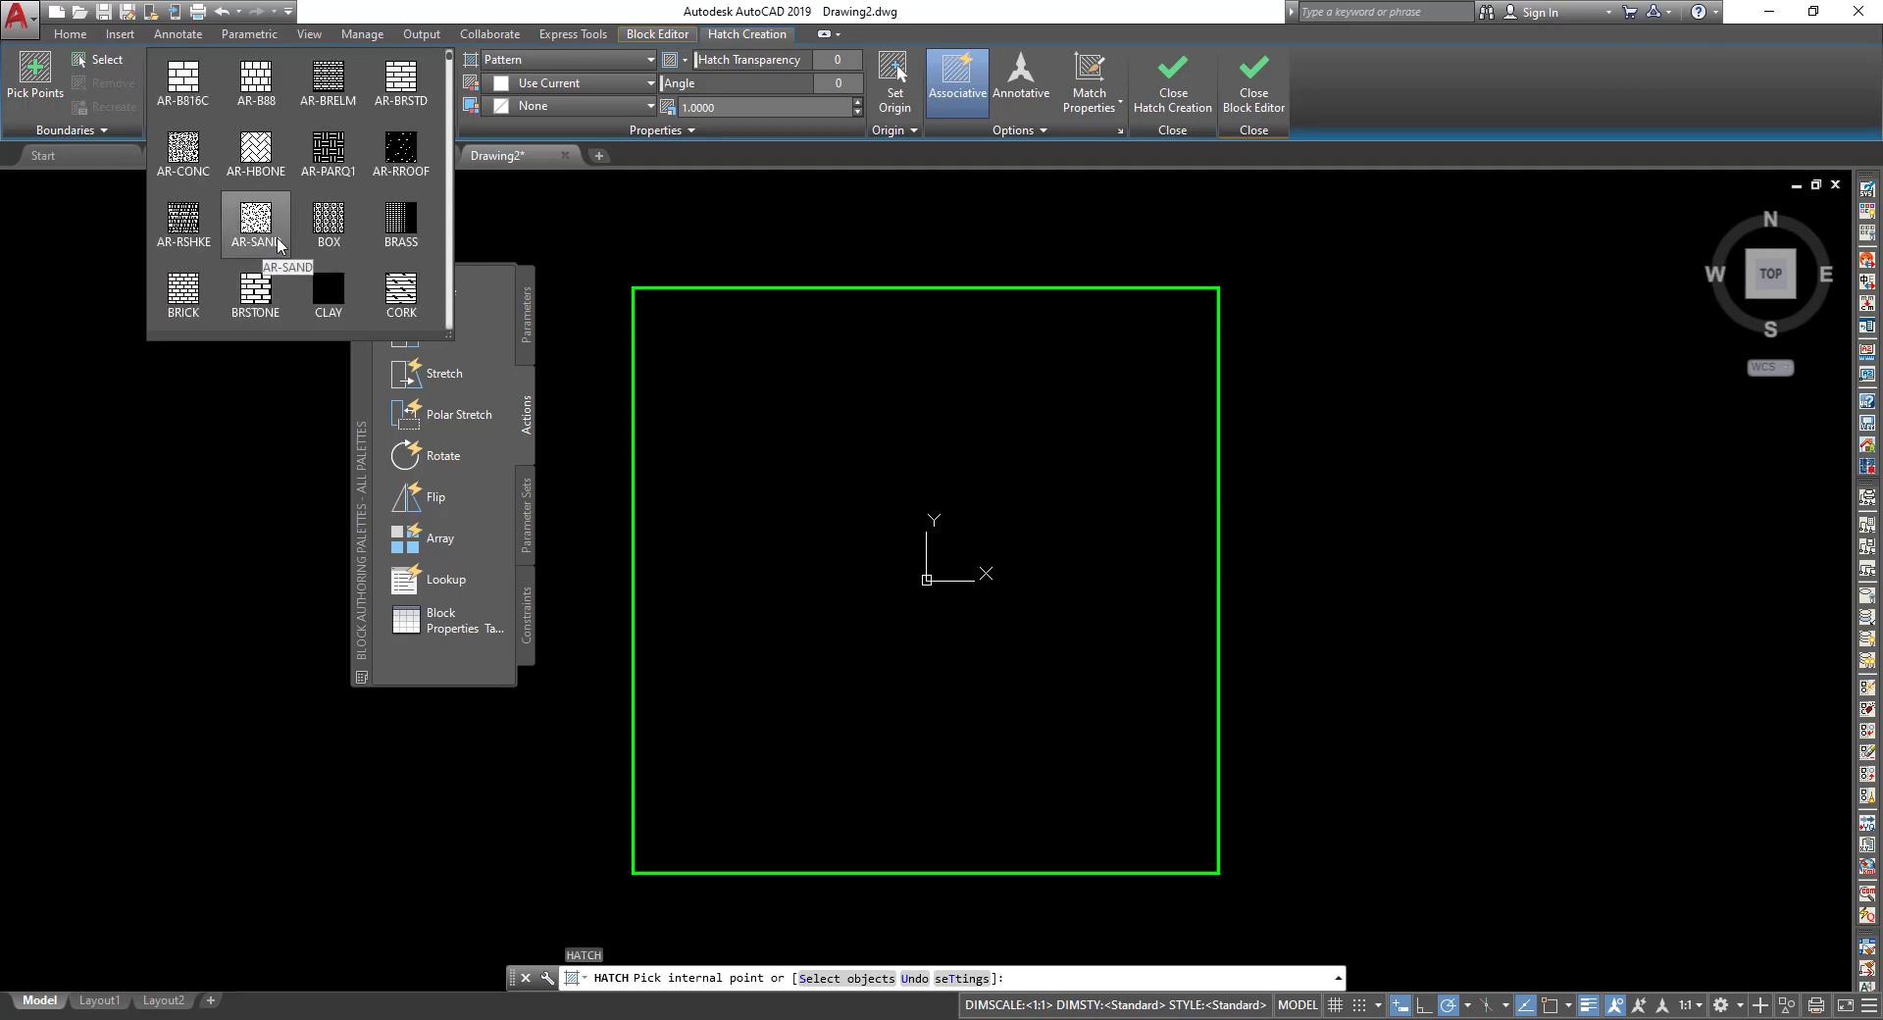
pyautogui.scroll(1, 284, 243)
pyautogui.scroll(2, 307, 235)
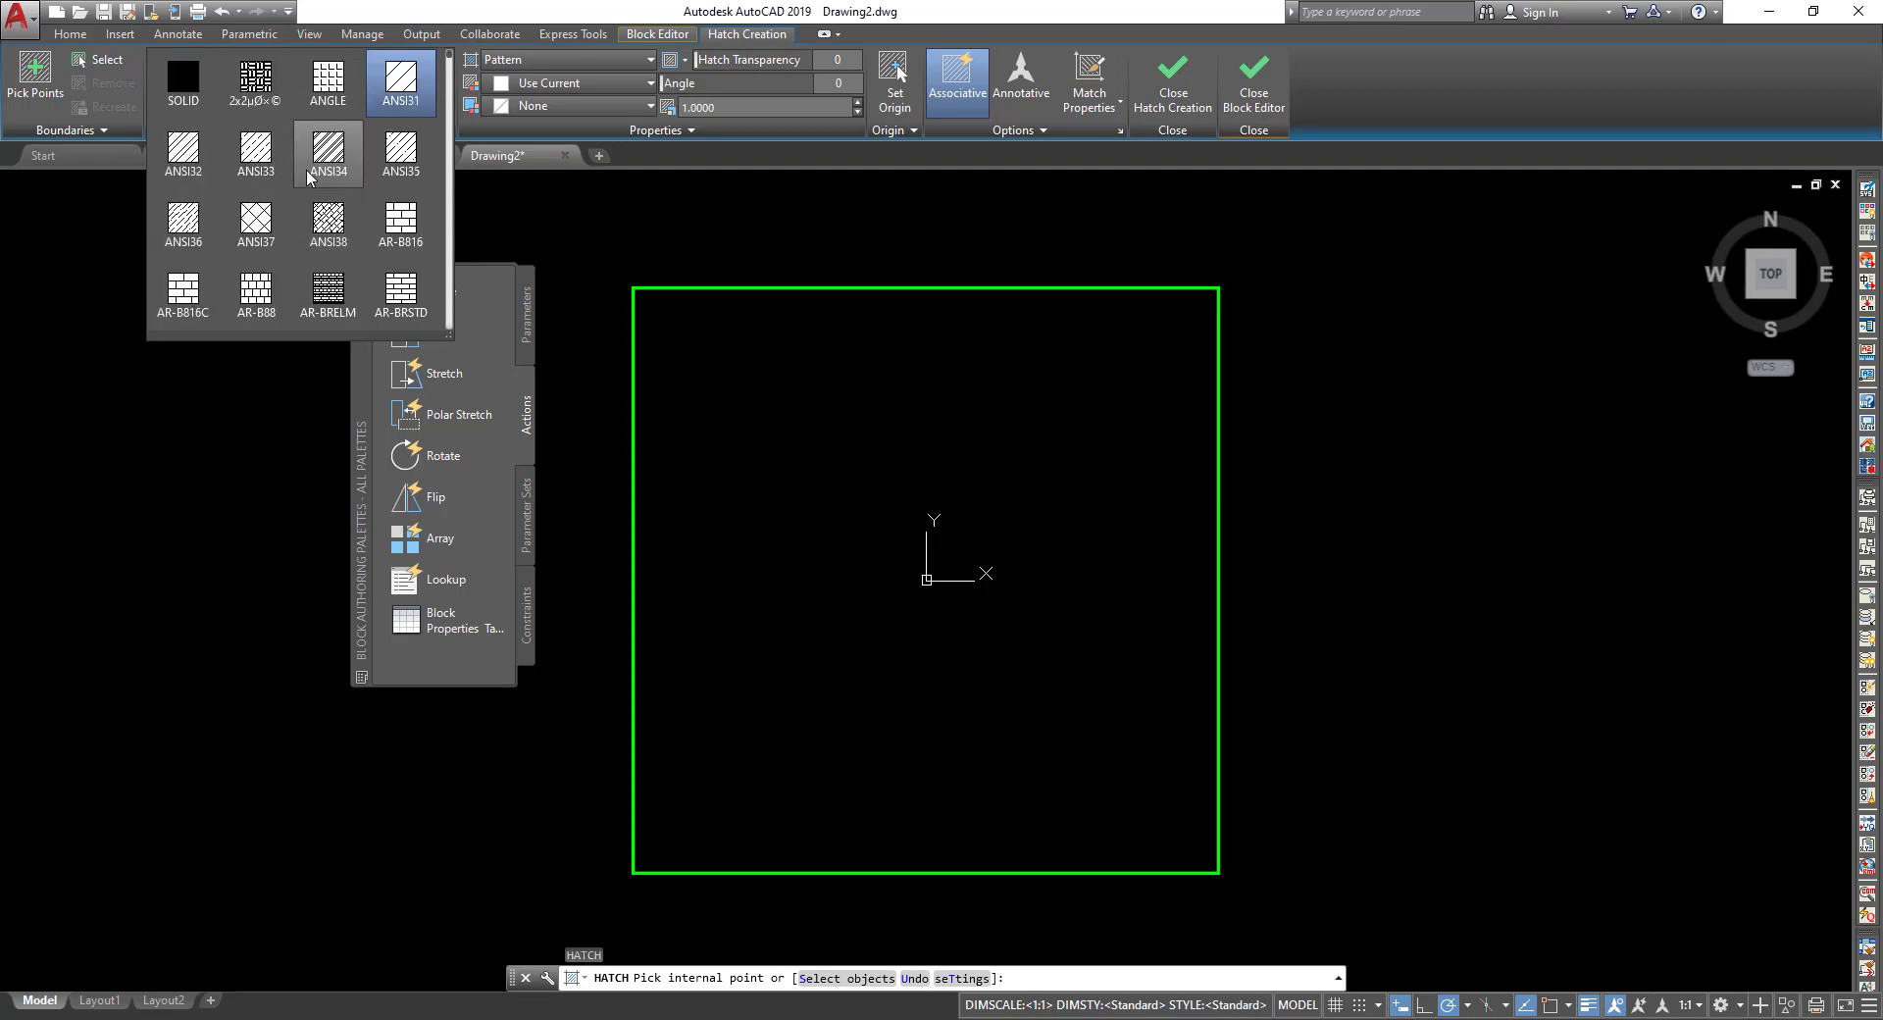
pyautogui.scroll(-1, 307, 173)
pyautogui.scroll(-1, 308, 175)
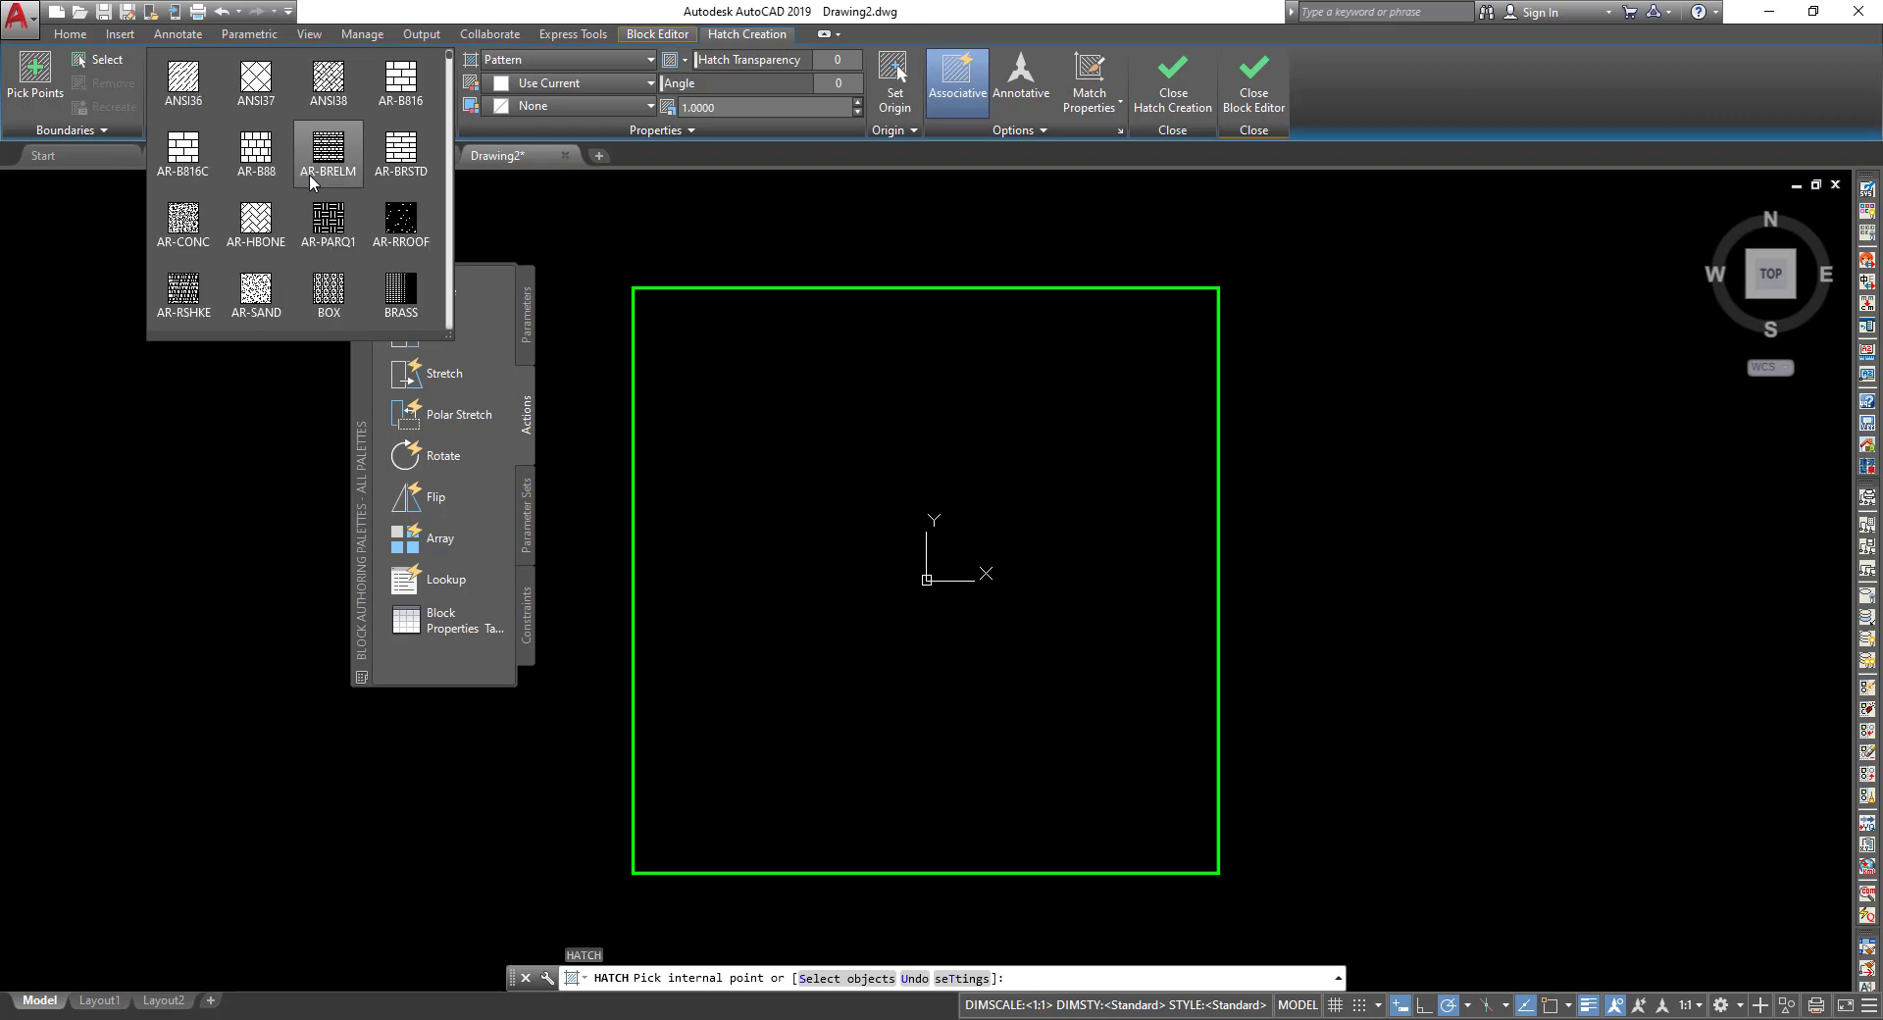
pyautogui.click(206, 226)
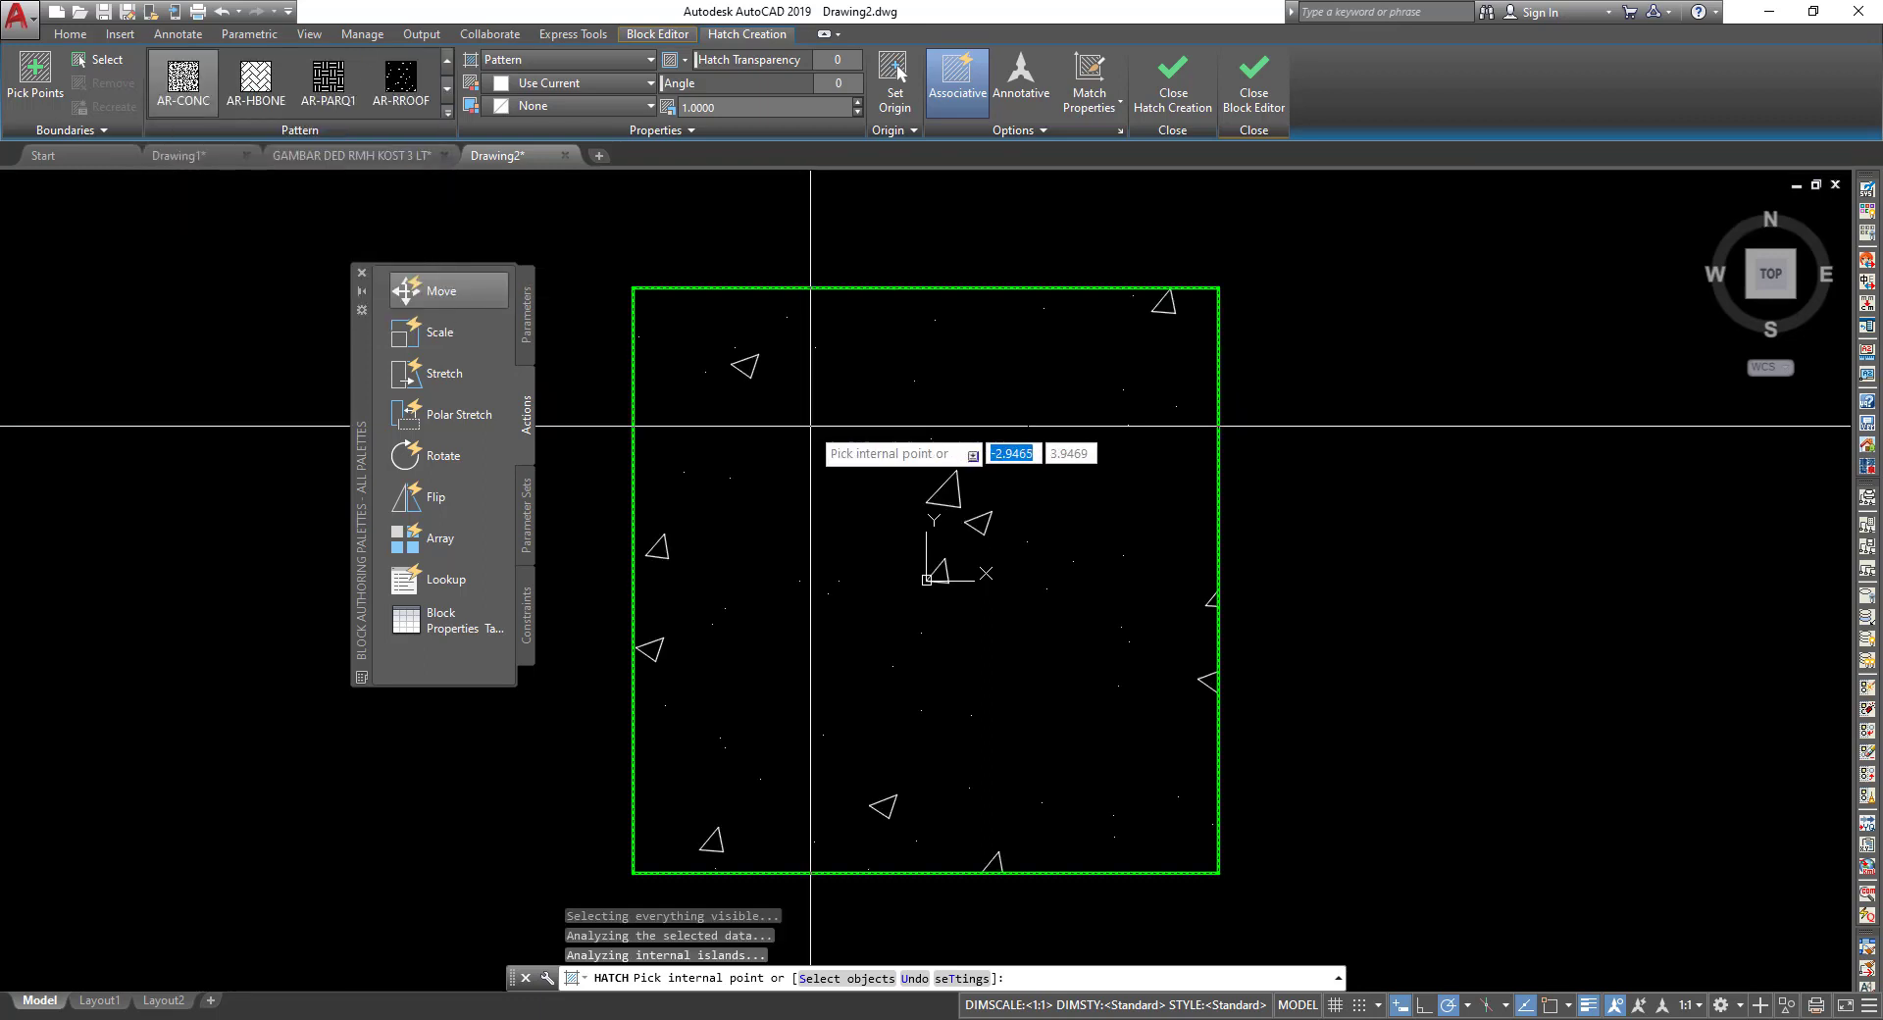
pyautogui.click(859, 111)
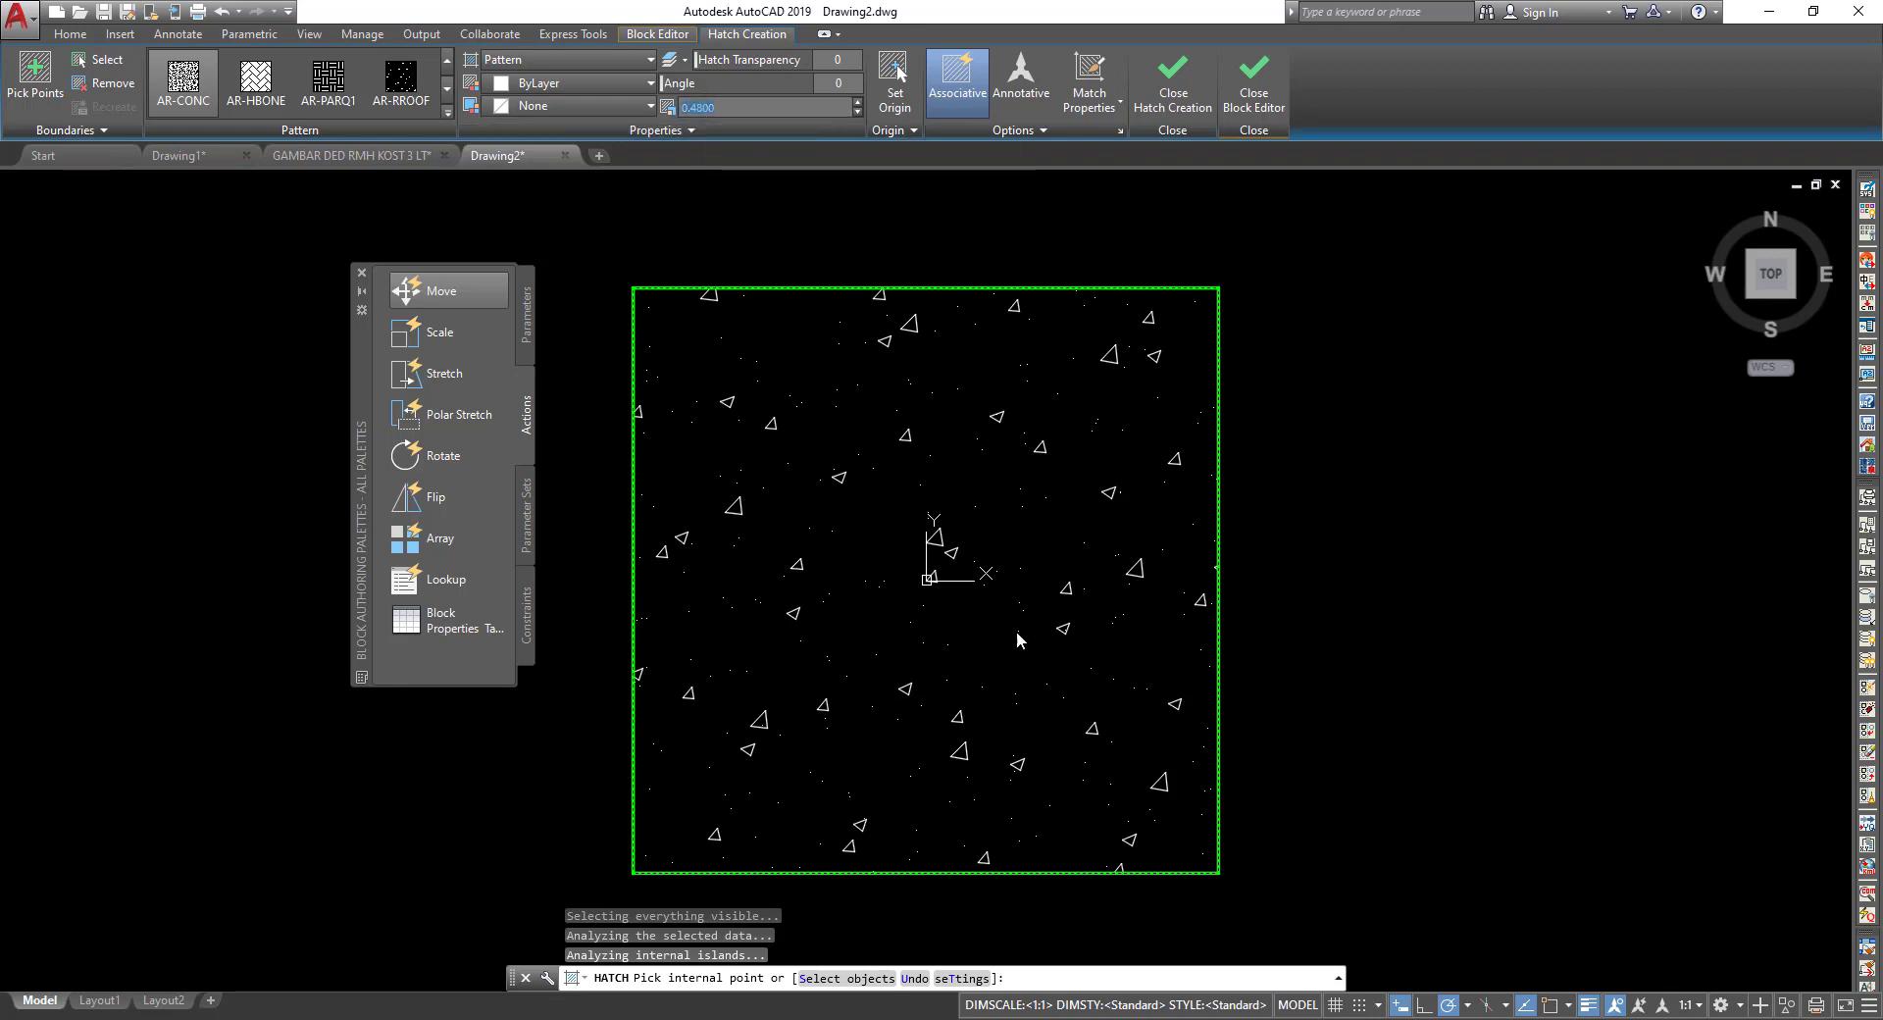
# Close the Block Editor, saving the hatched KOLOM PRAKTIS block into the floor plan.
pyautogui.click(1255, 88)
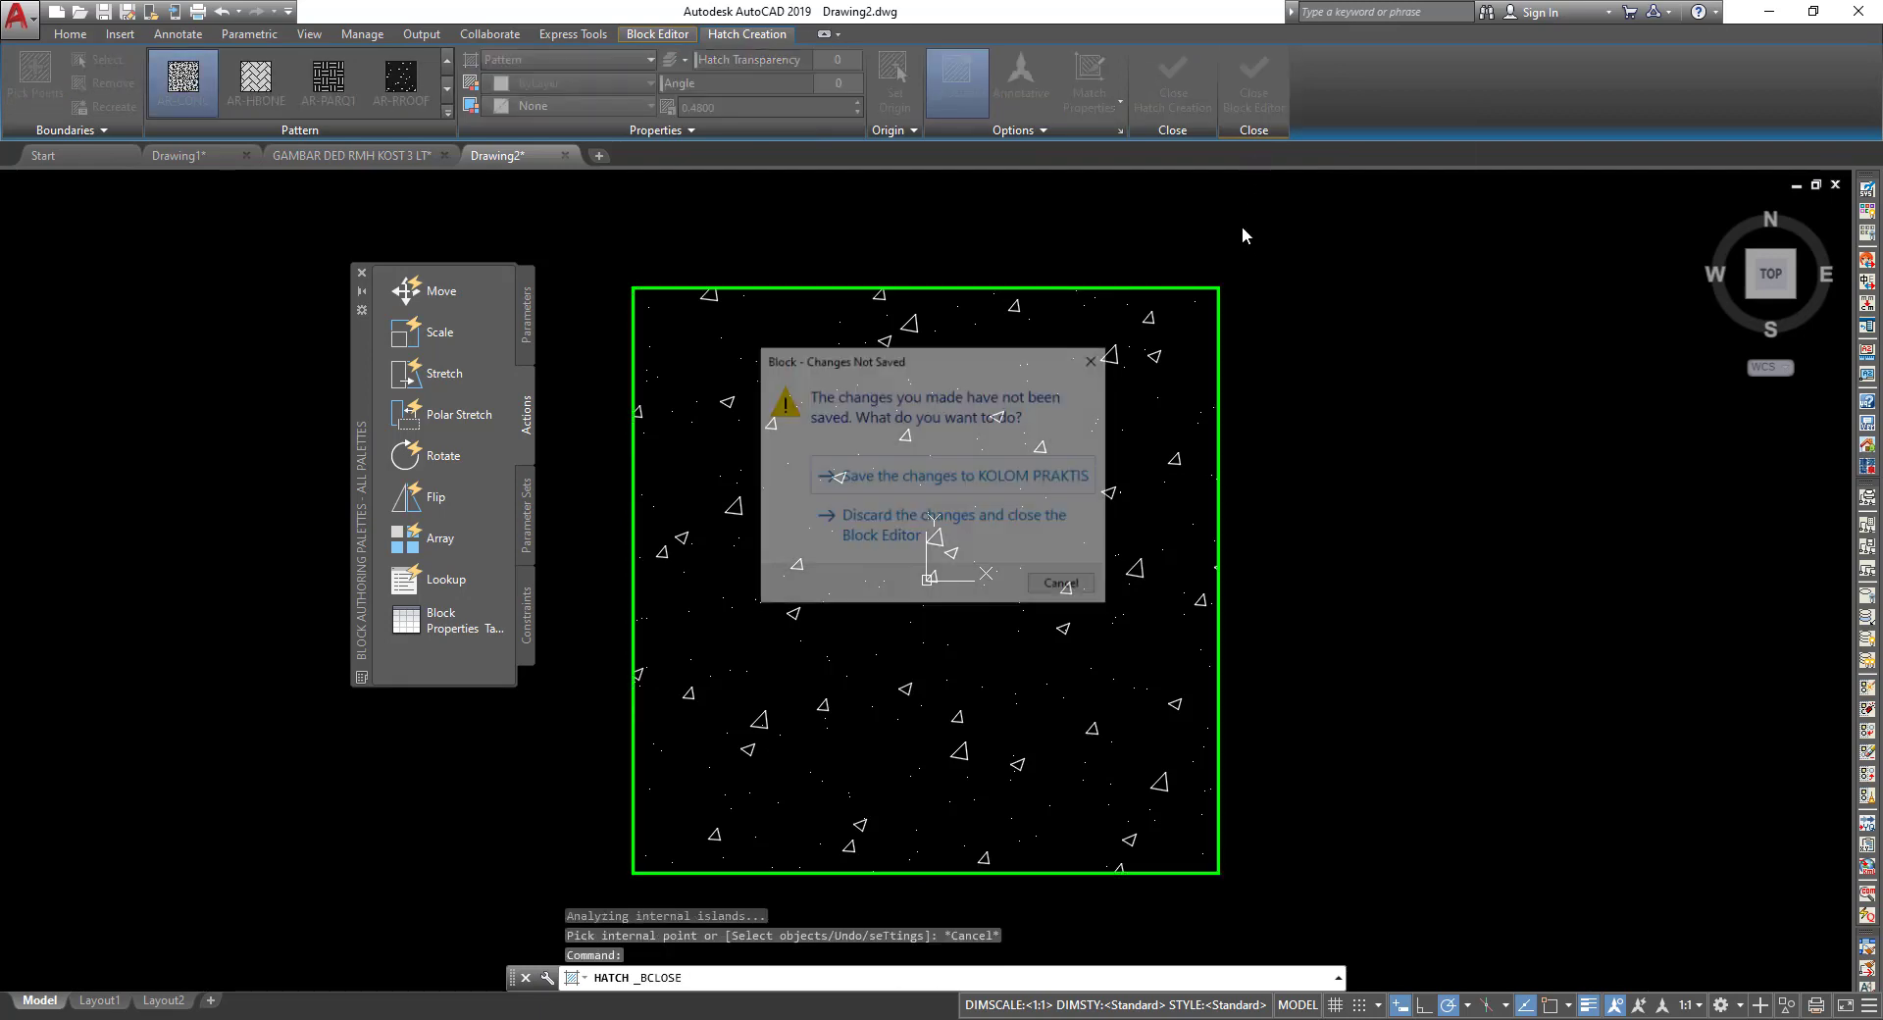
pyautogui.click(959, 478)
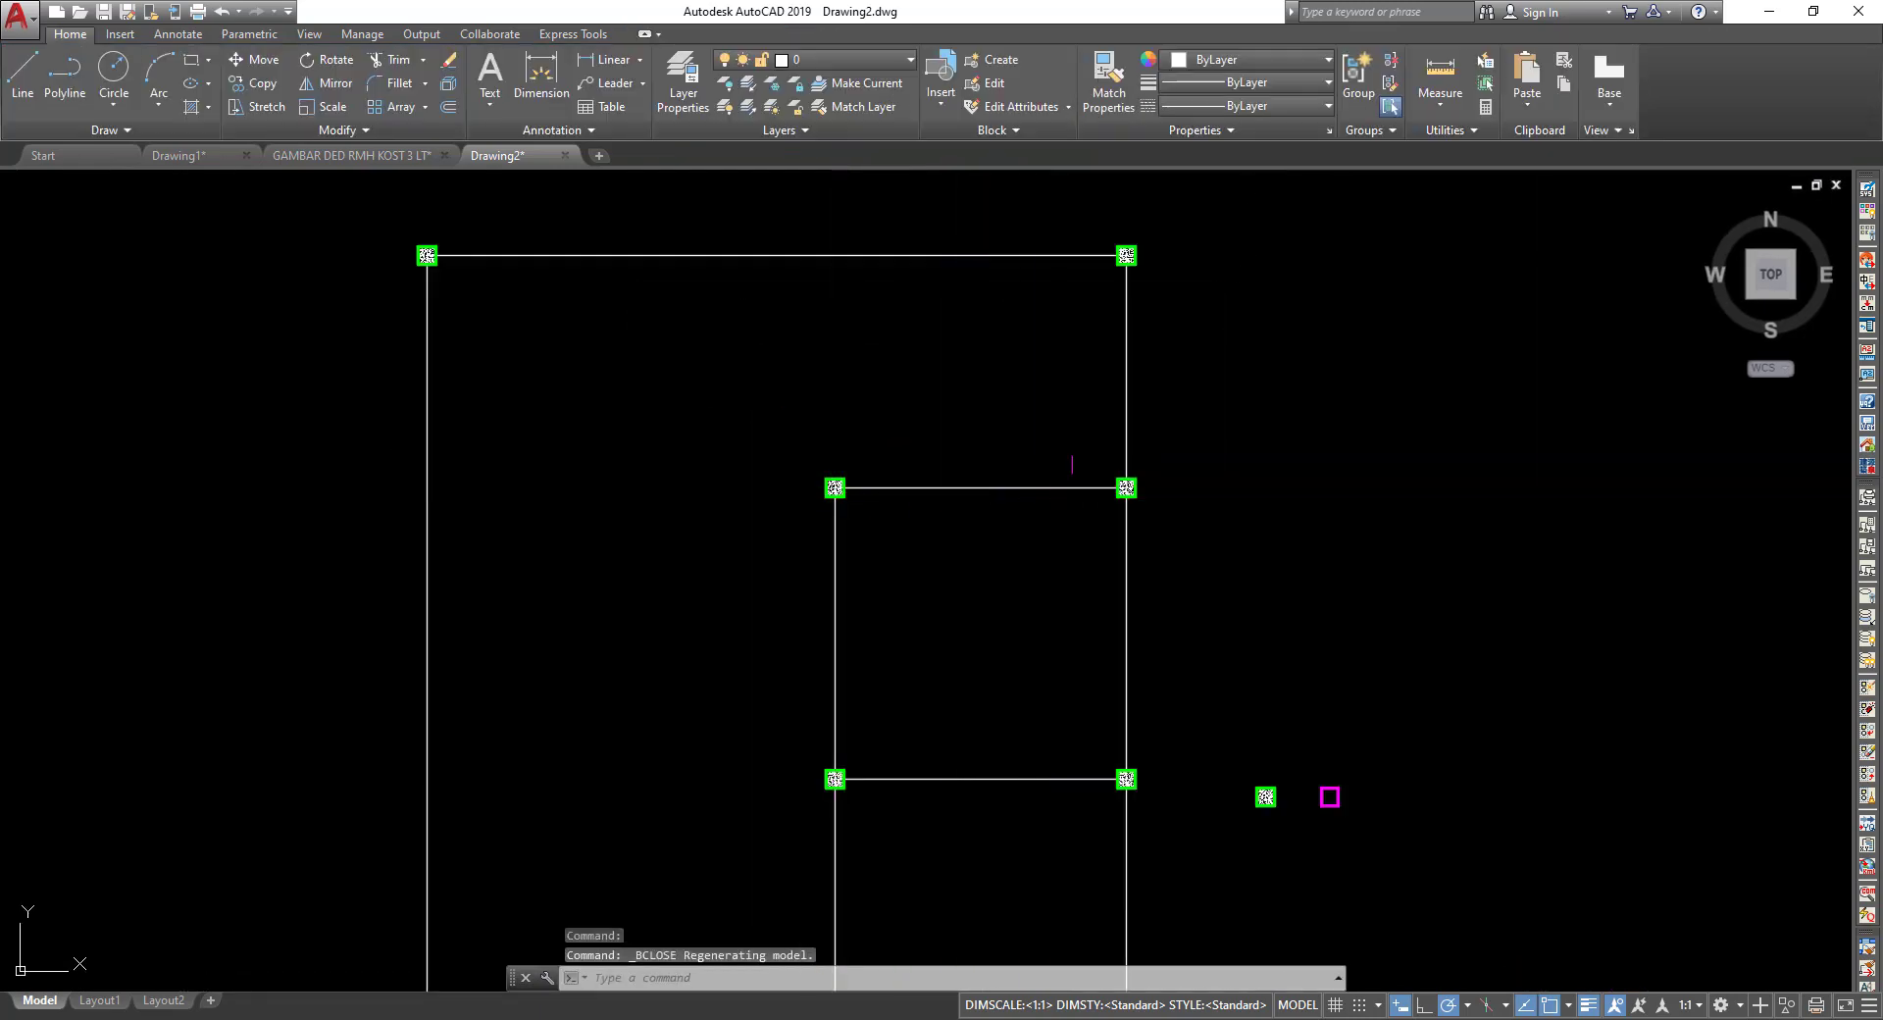
pyautogui.scroll(5, 1226, 480)
pyautogui.scroll(-4, 1345, 470)
pyautogui.moveTo(962, 386); pyautogui.dragTo(1018, 522, button='middle')
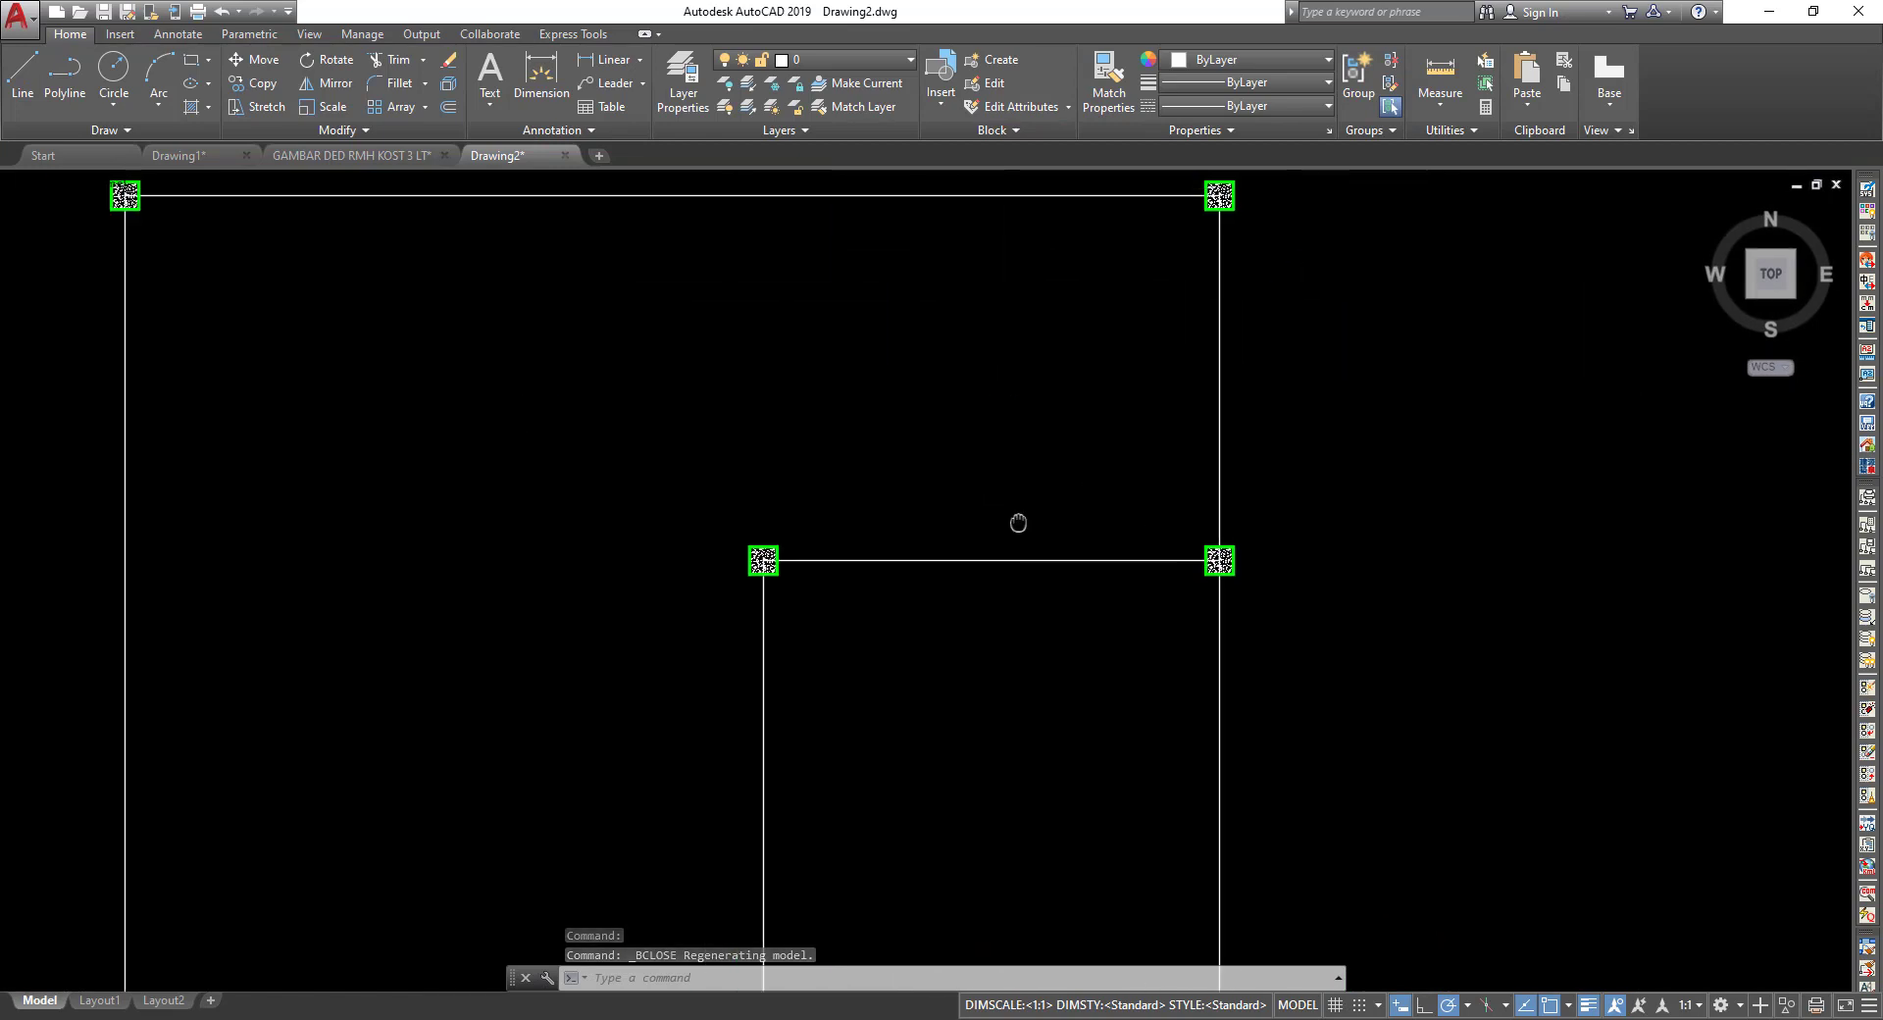
pyautogui.scroll(5, 126, 196)
pyautogui.scroll(-4, 232, 284)
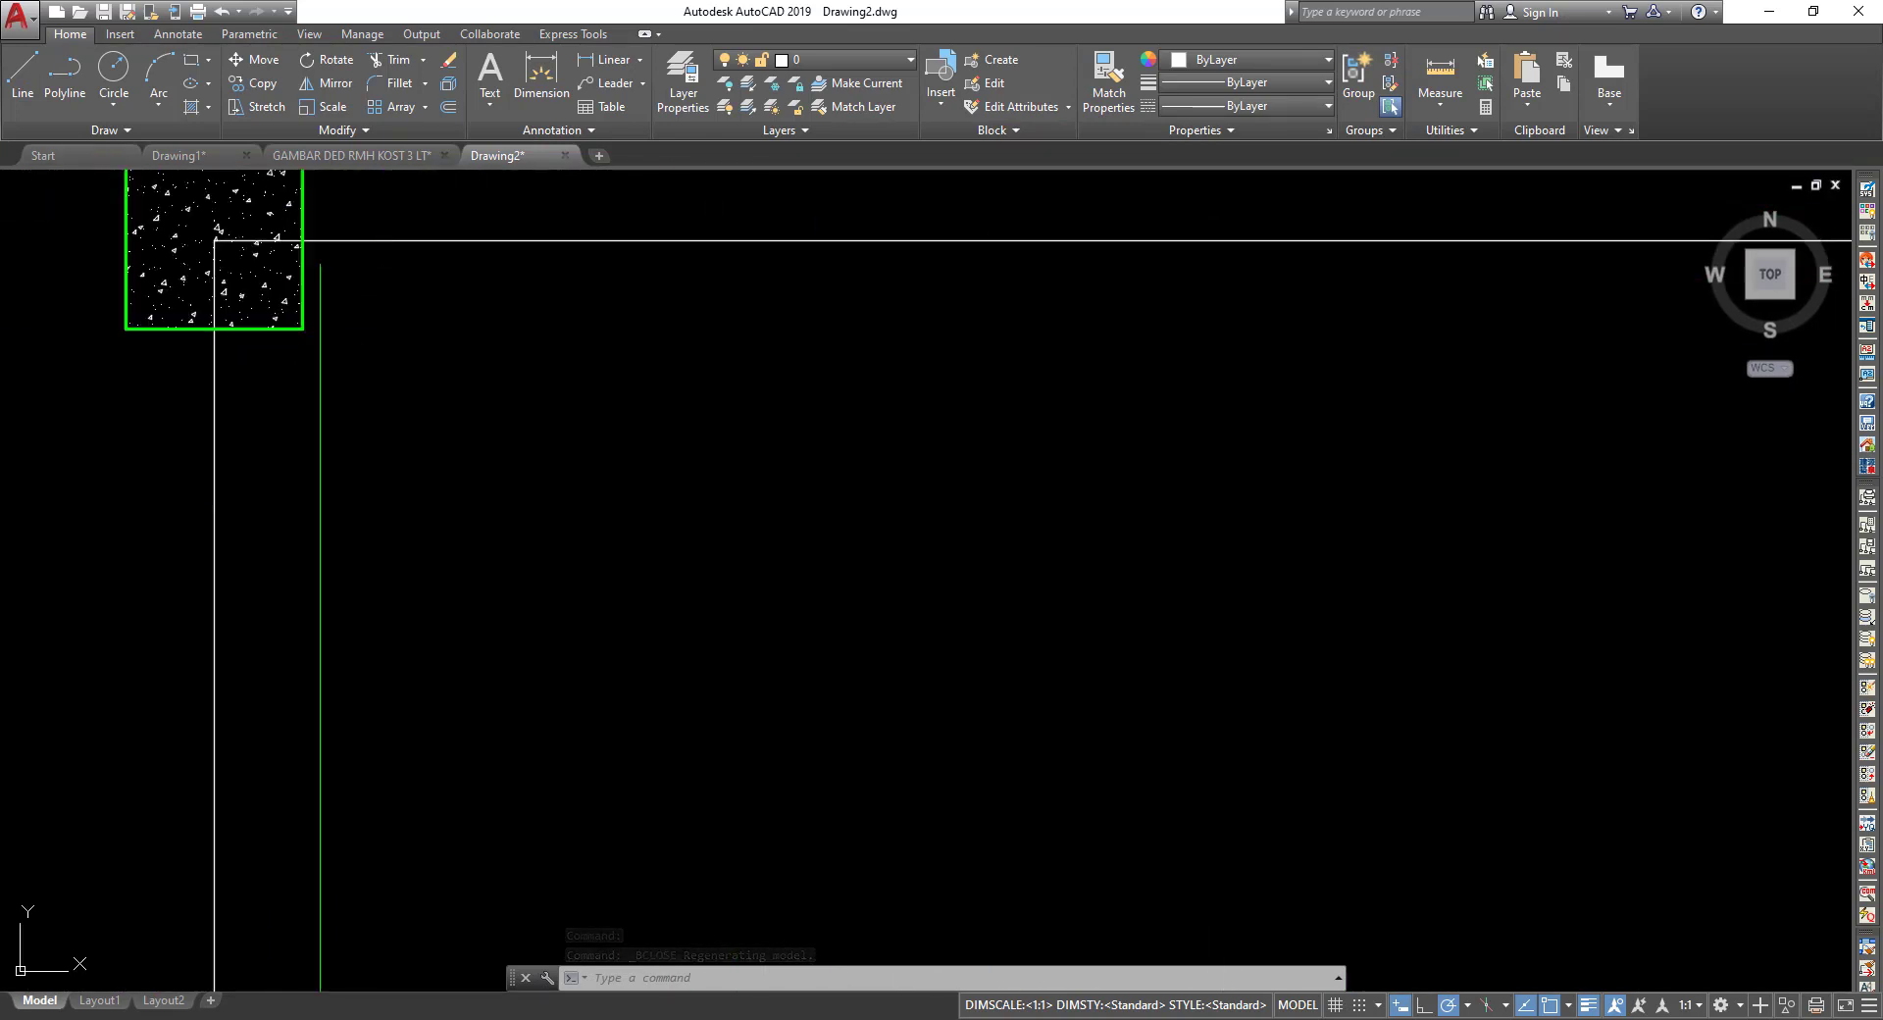
pyautogui.scroll(-4, 1126, 621)
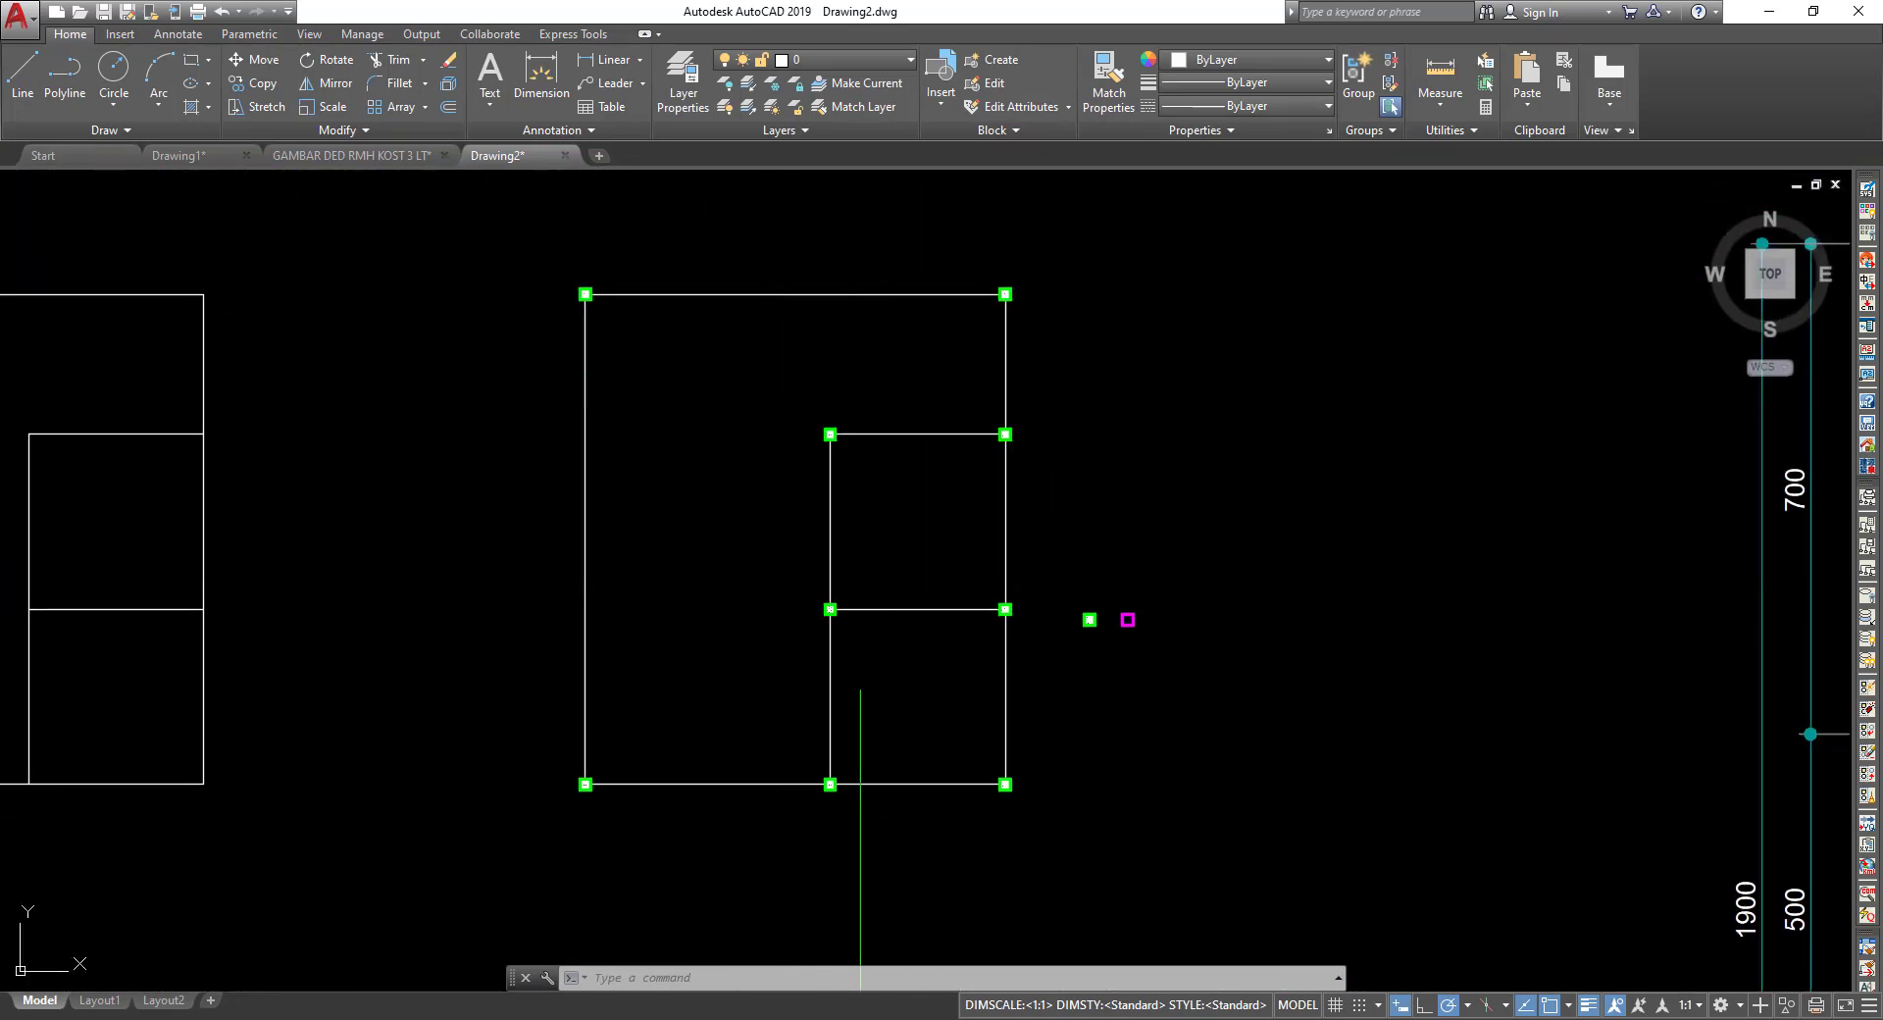
pyautogui.scroll(3, 1127, 605)
pyautogui.scroll(3, 1139, 617)
# Copy the small magenta square with CO, placing copies above, up-right and lower right.
pyautogui.click(1119, 603)
pyautogui.moveTo(1312, 719); pyautogui.dragTo(1218, 784, button='middle')
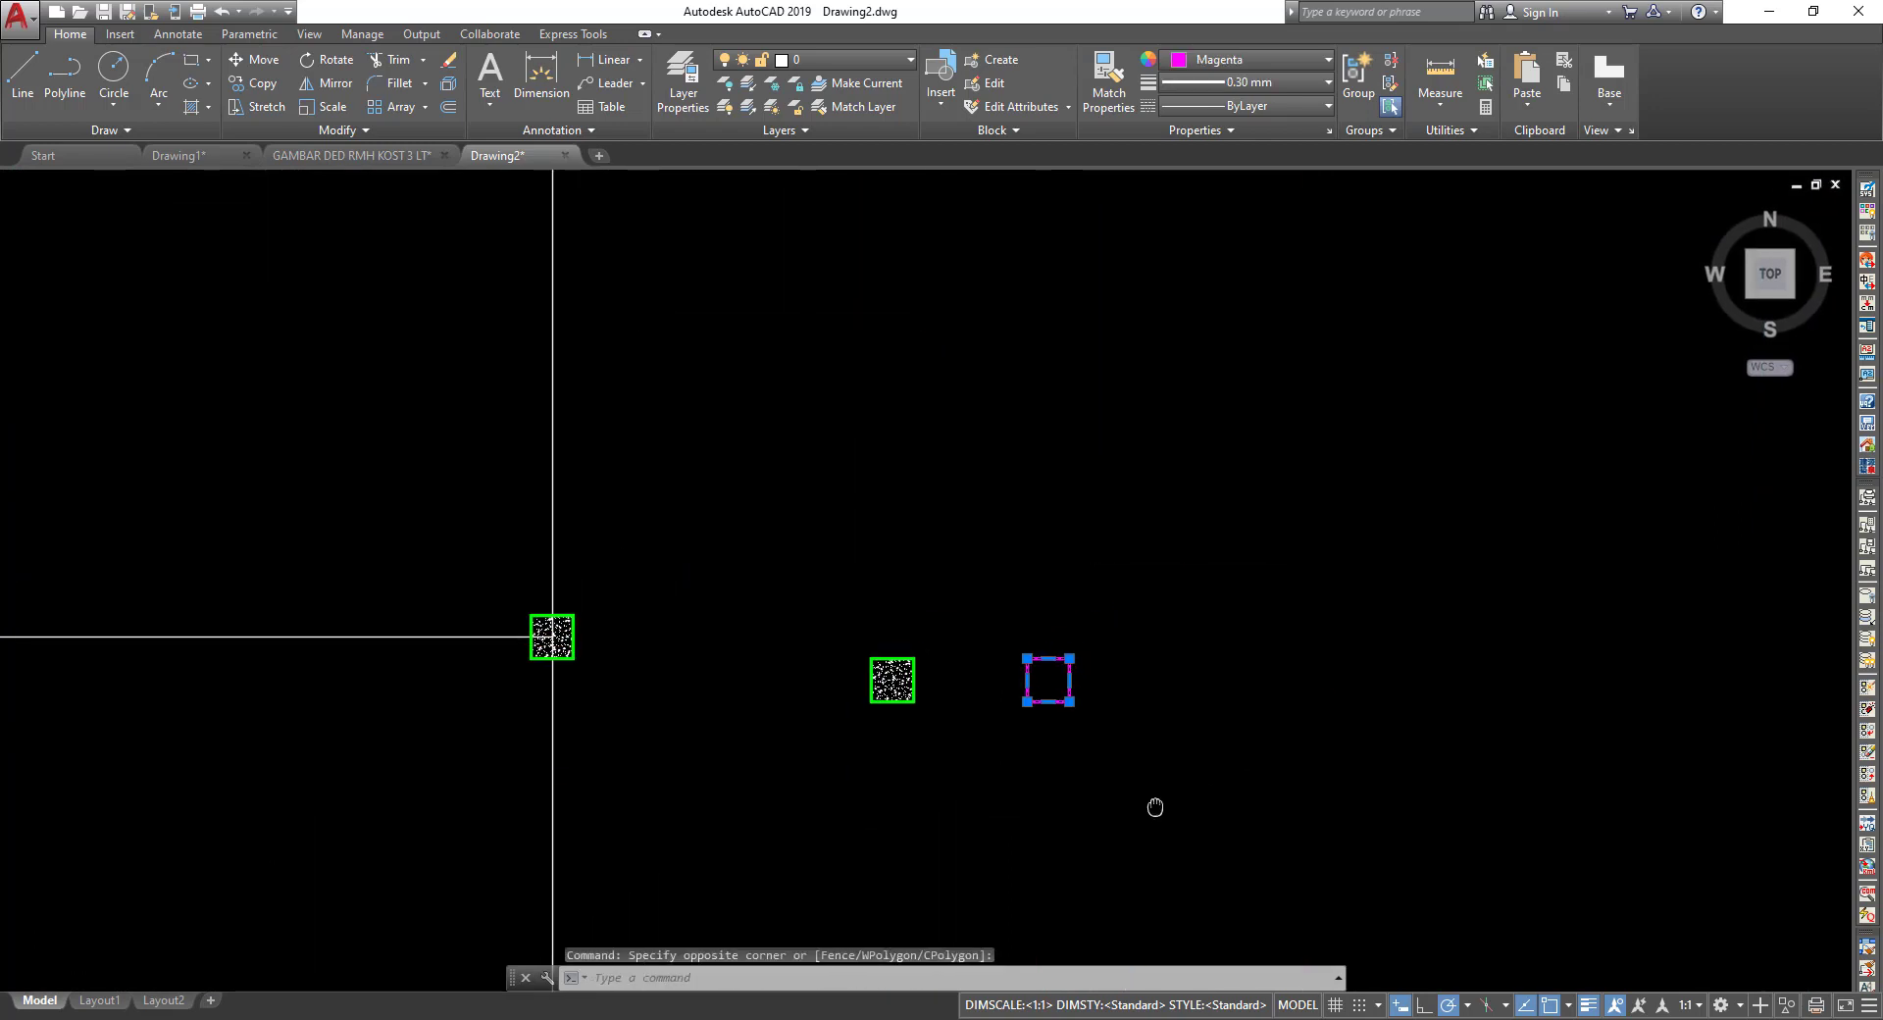
pyautogui.click(1172, 741)
pyautogui.write('co')
pyautogui.press('Return')
pyautogui.click(1193, 711)
pyautogui.click(1191, 383)
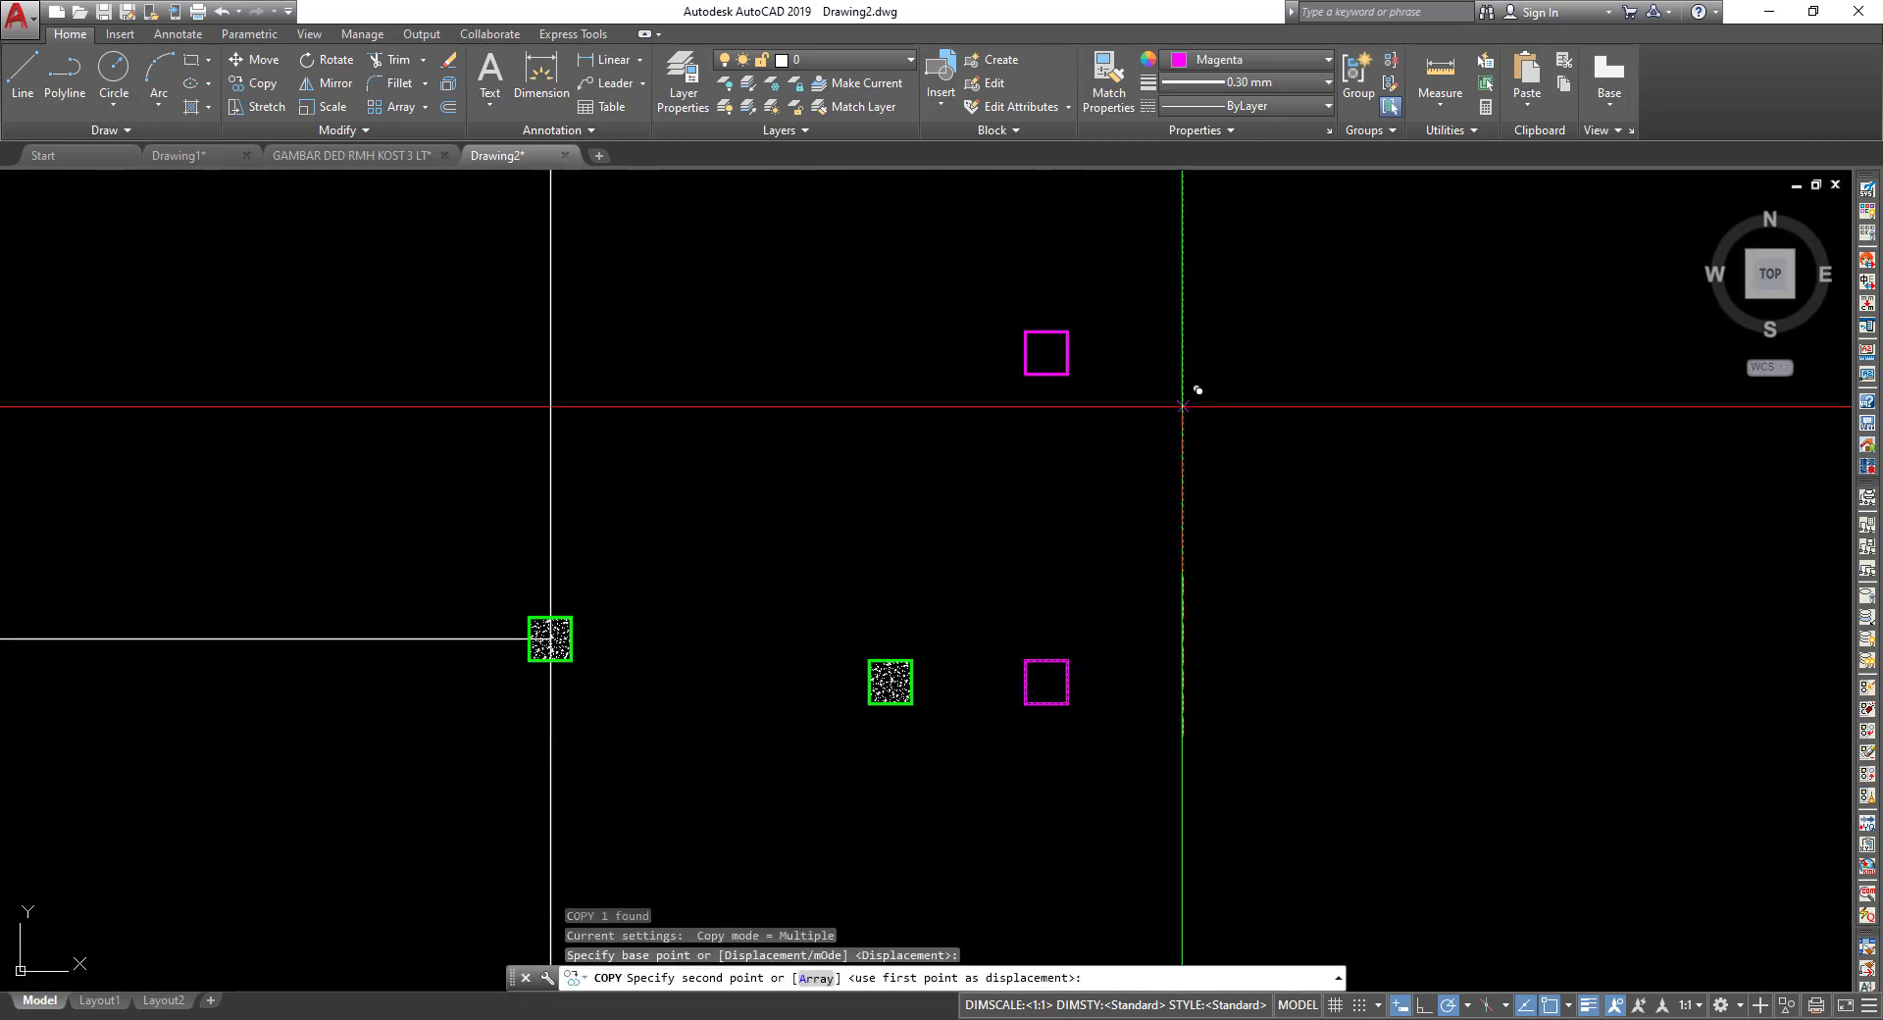
pyautogui.click(1431, 421)
pyautogui.click(1511, 607)
pyautogui.click(1484, 792)
pyautogui.press('Return')
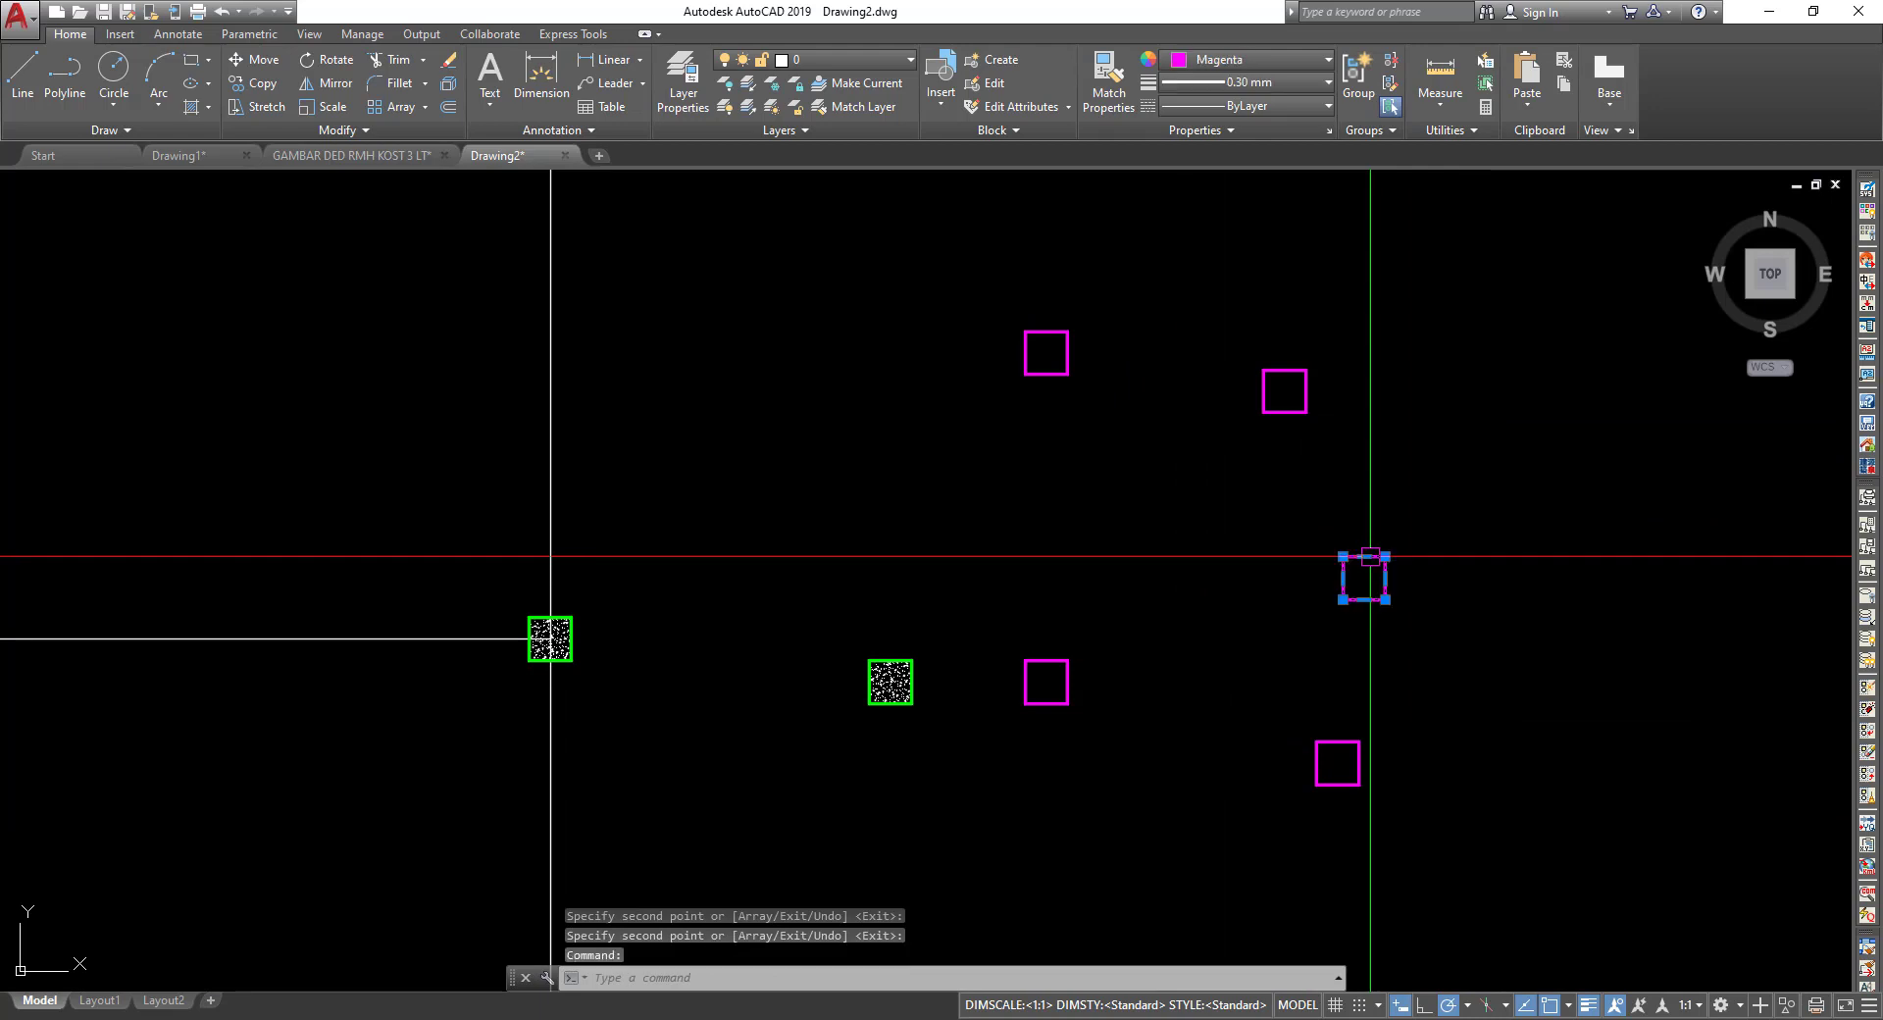
# Cancel editing a copied square and pan back toward the column blocks.
pyautogui.doubleClick(1370, 556)
pyautogui.press('Escape')
pyautogui.press('Escape')
pyautogui.press('Escape')
pyautogui.scroll(-5, 945, 638)
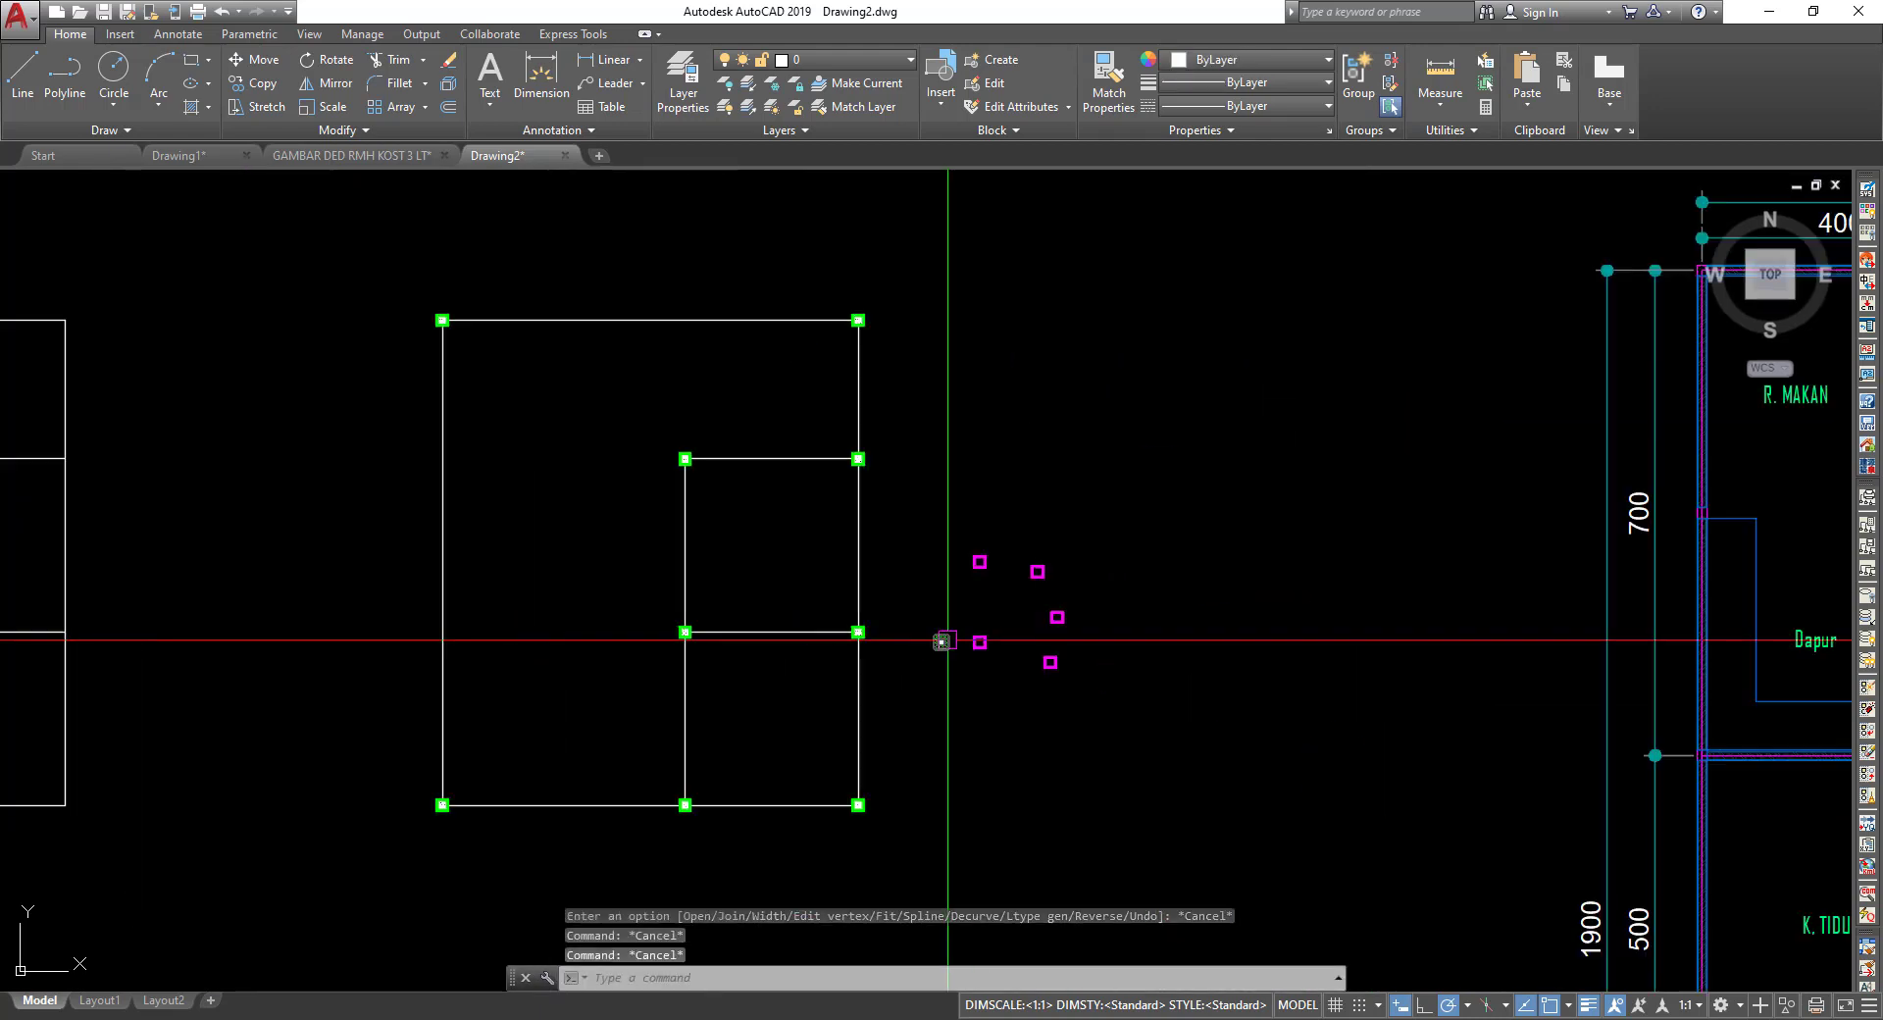
pyautogui.moveTo(945, 639); pyautogui.dragTo(1066, 625, button='middle')
pyautogui.scroll(2, 1059, 566)
# Open the KOLOM PRAKTIS column block for editing and close it without changes.
pyautogui.scroll(3, 1010, 667)
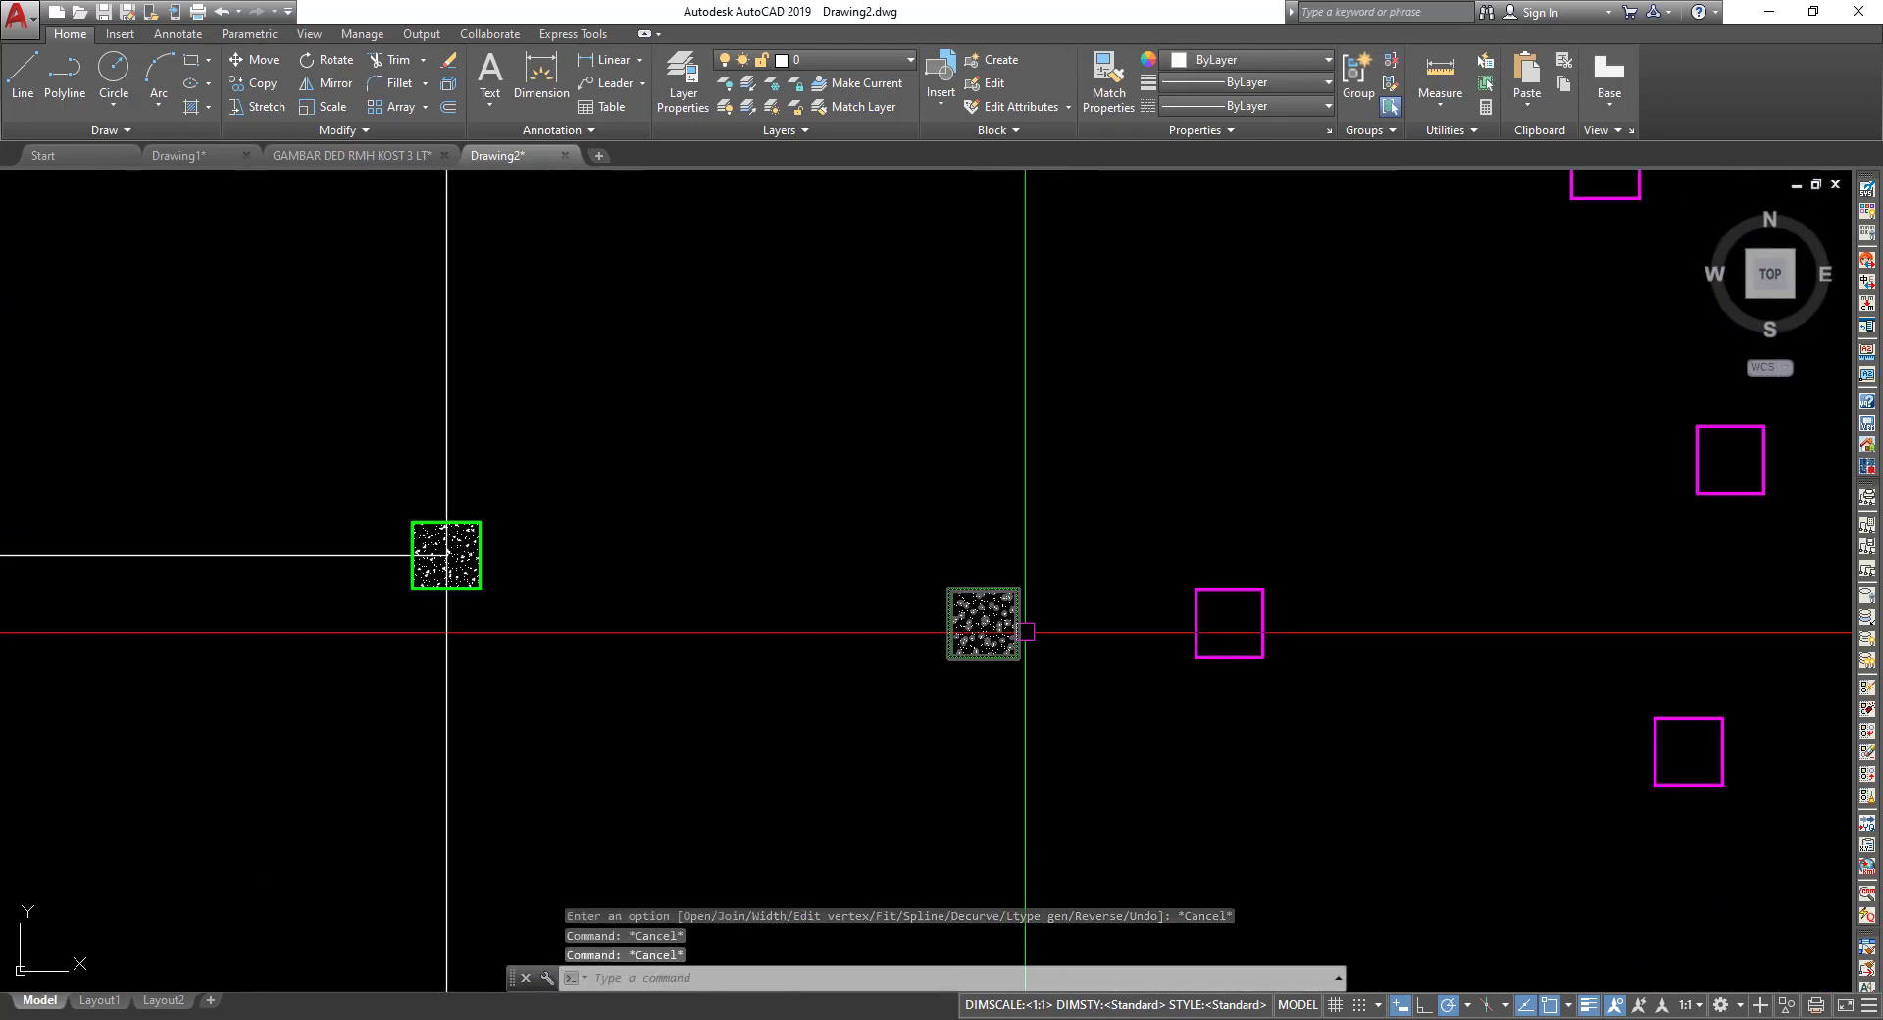
pyautogui.doubleClick(1017, 630)
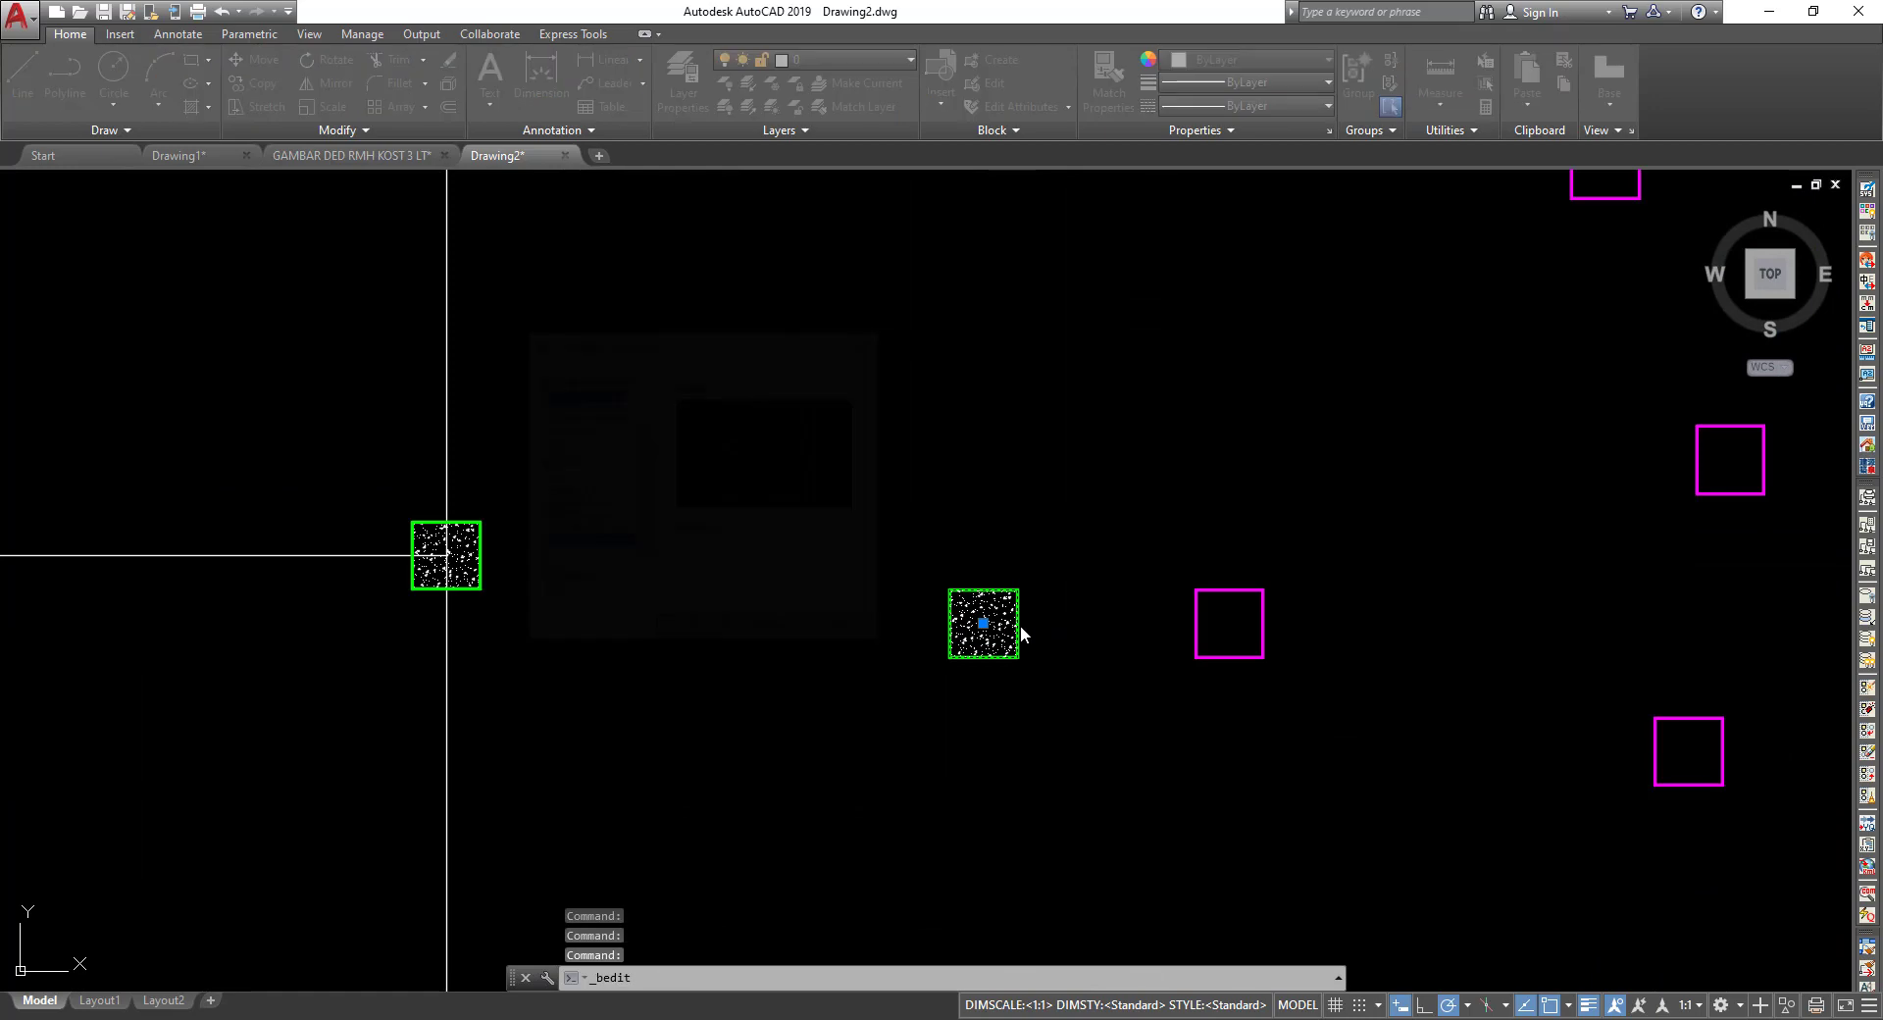
pyautogui.click(690, 632)
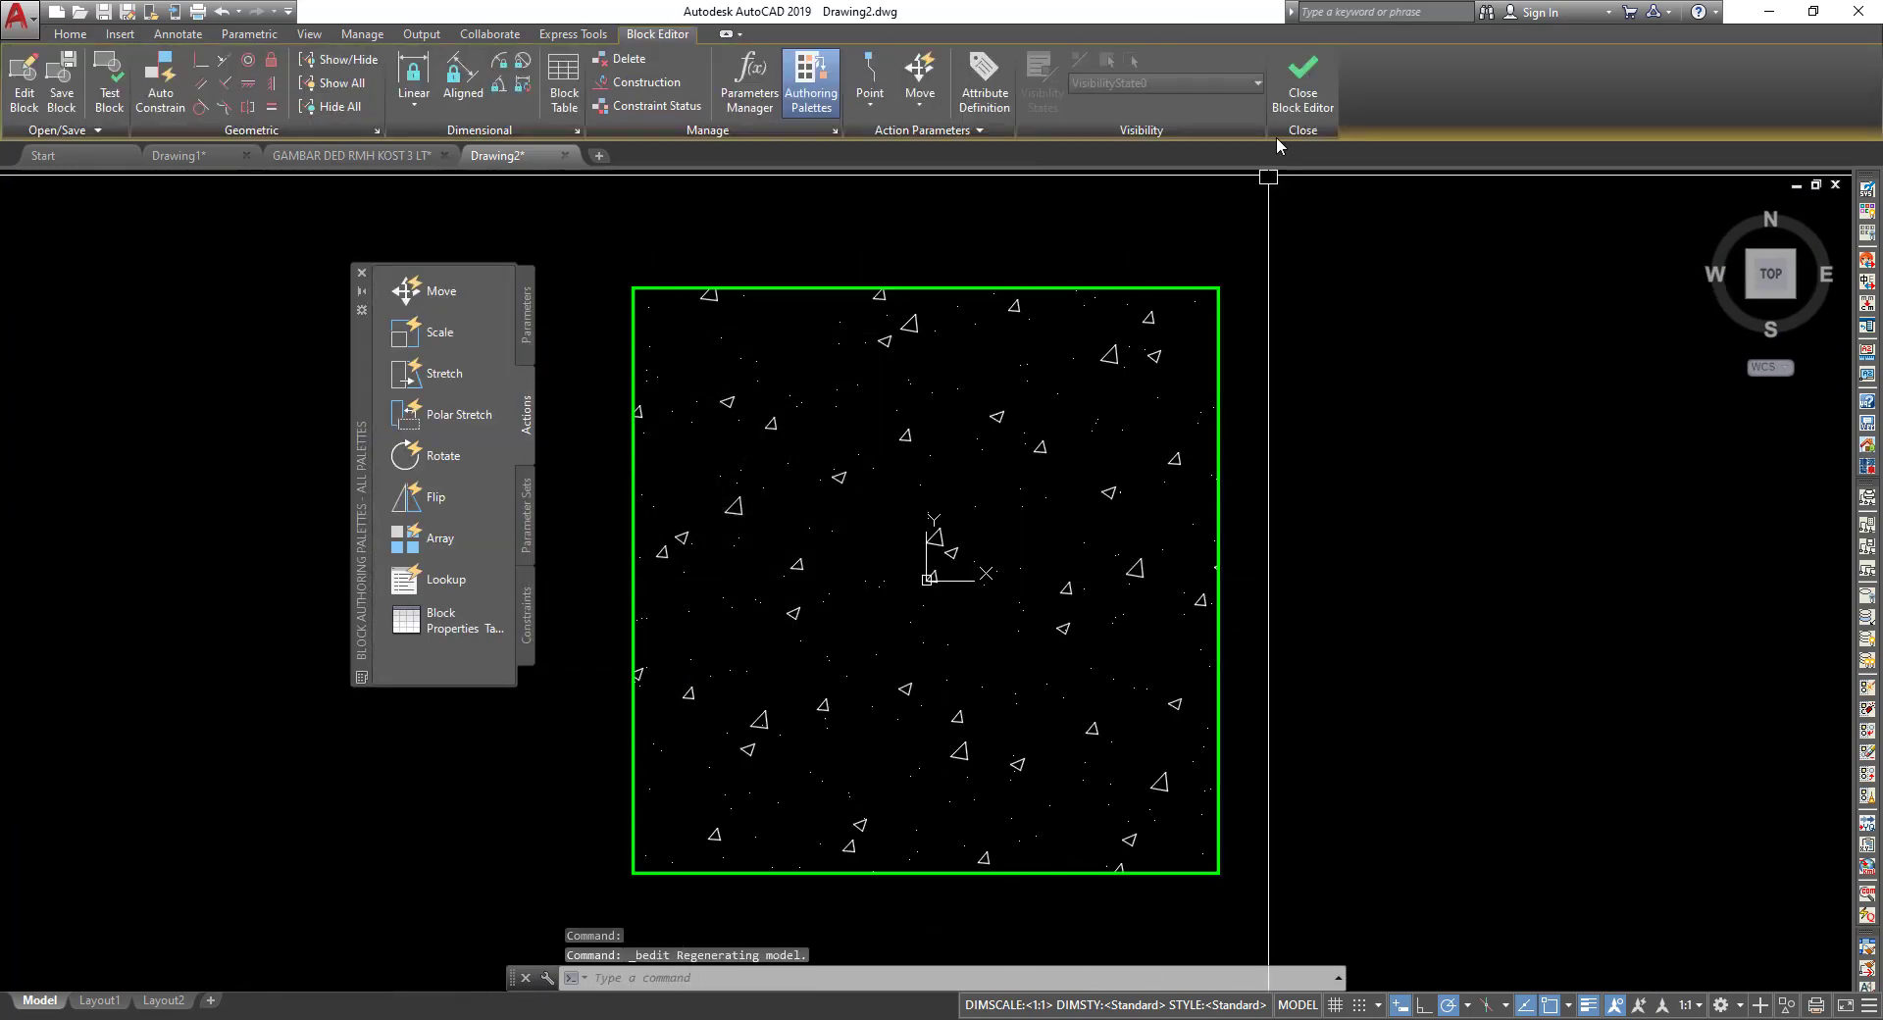
pyautogui.click(1292, 96)
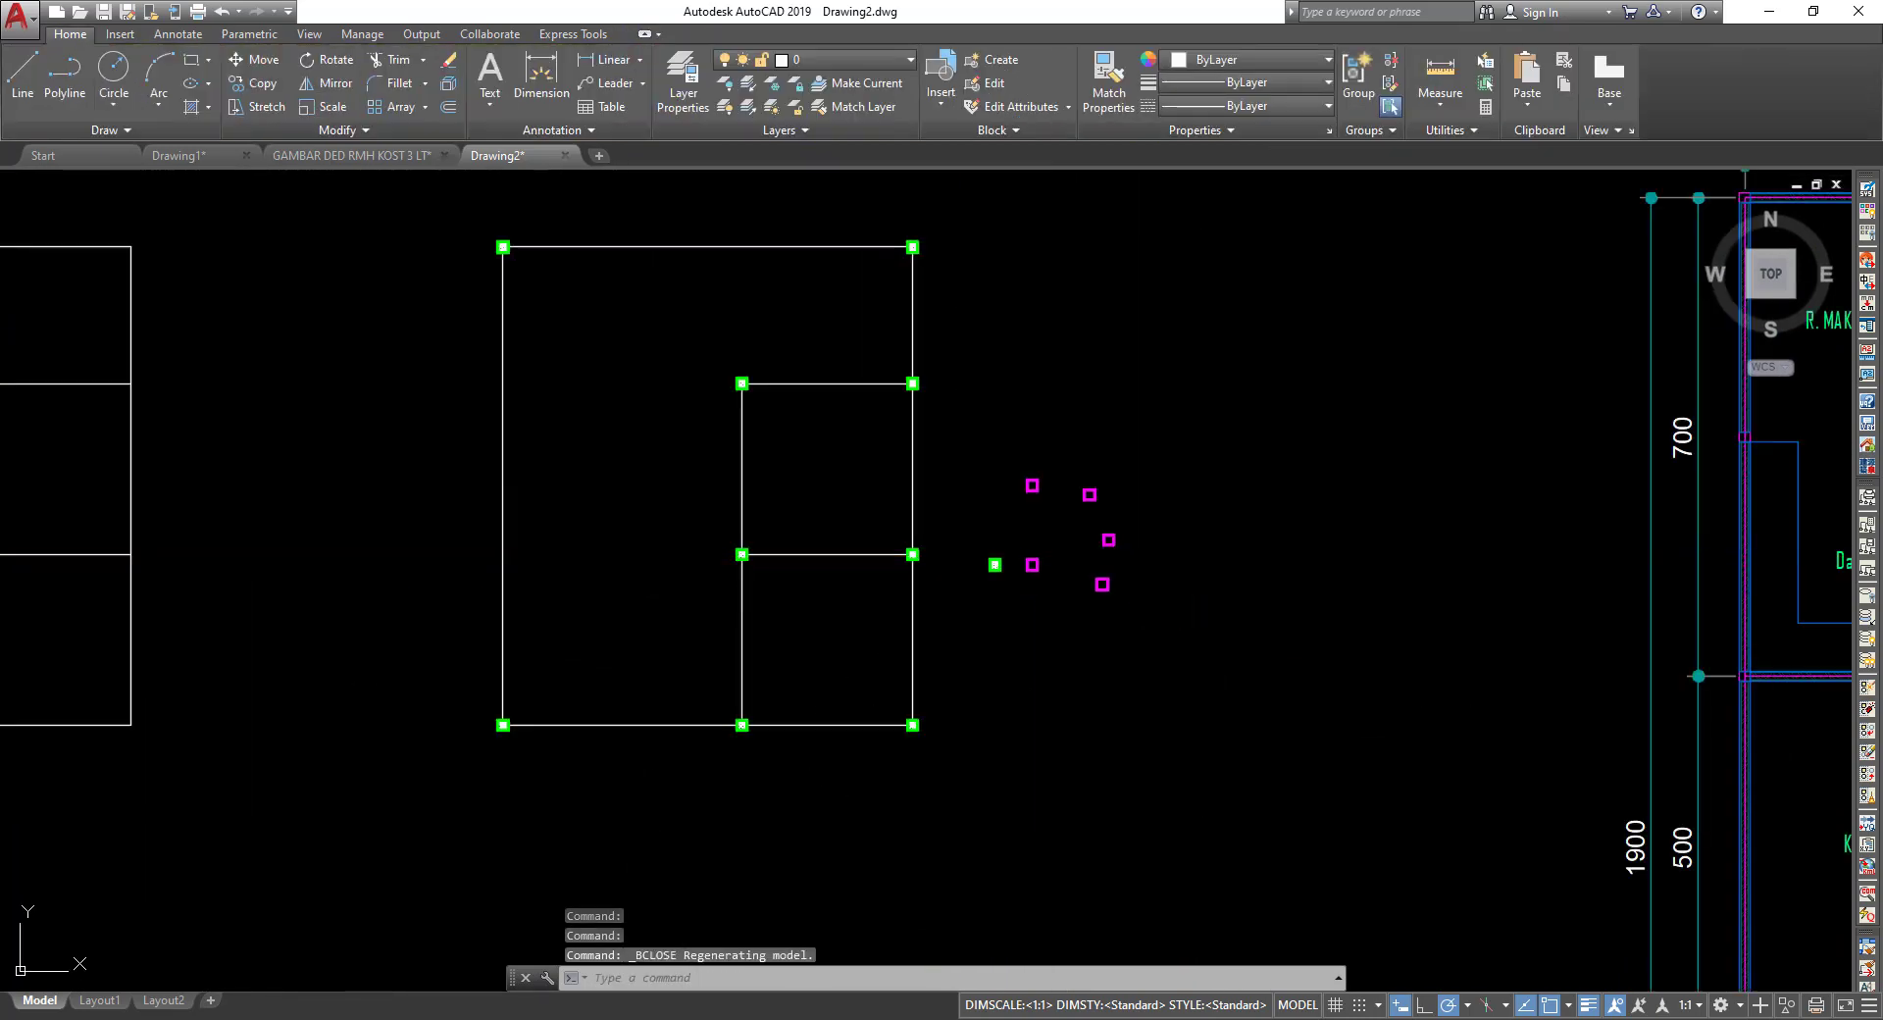
# Zoom in on the column at the inner corner of the floor plan.
pyautogui.scroll(2, 588, 251)
pyautogui.scroll(4, 727, 484)
pyautogui.scroll(5, 589, 422)
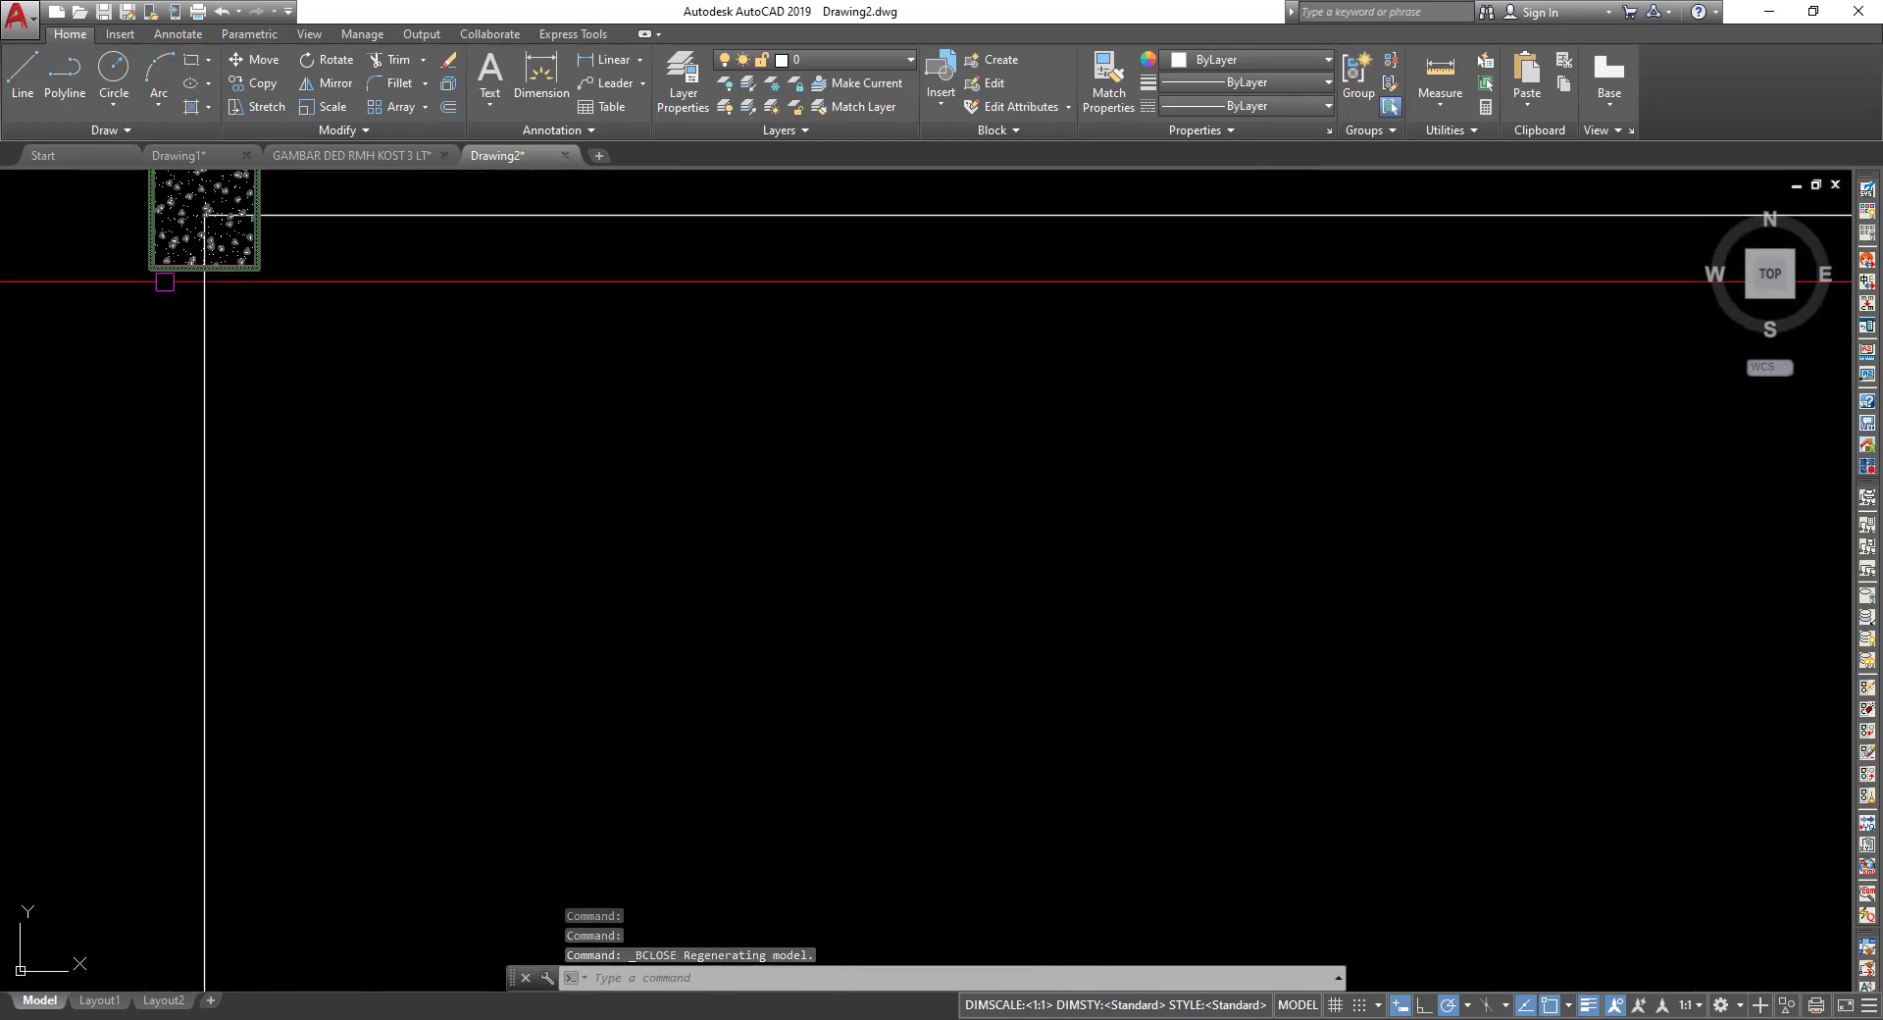
pyautogui.moveTo(252, 281); pyautogui.dragTo(775, 527, button='middle')
pyautogui.scroll(4, 775, 527)
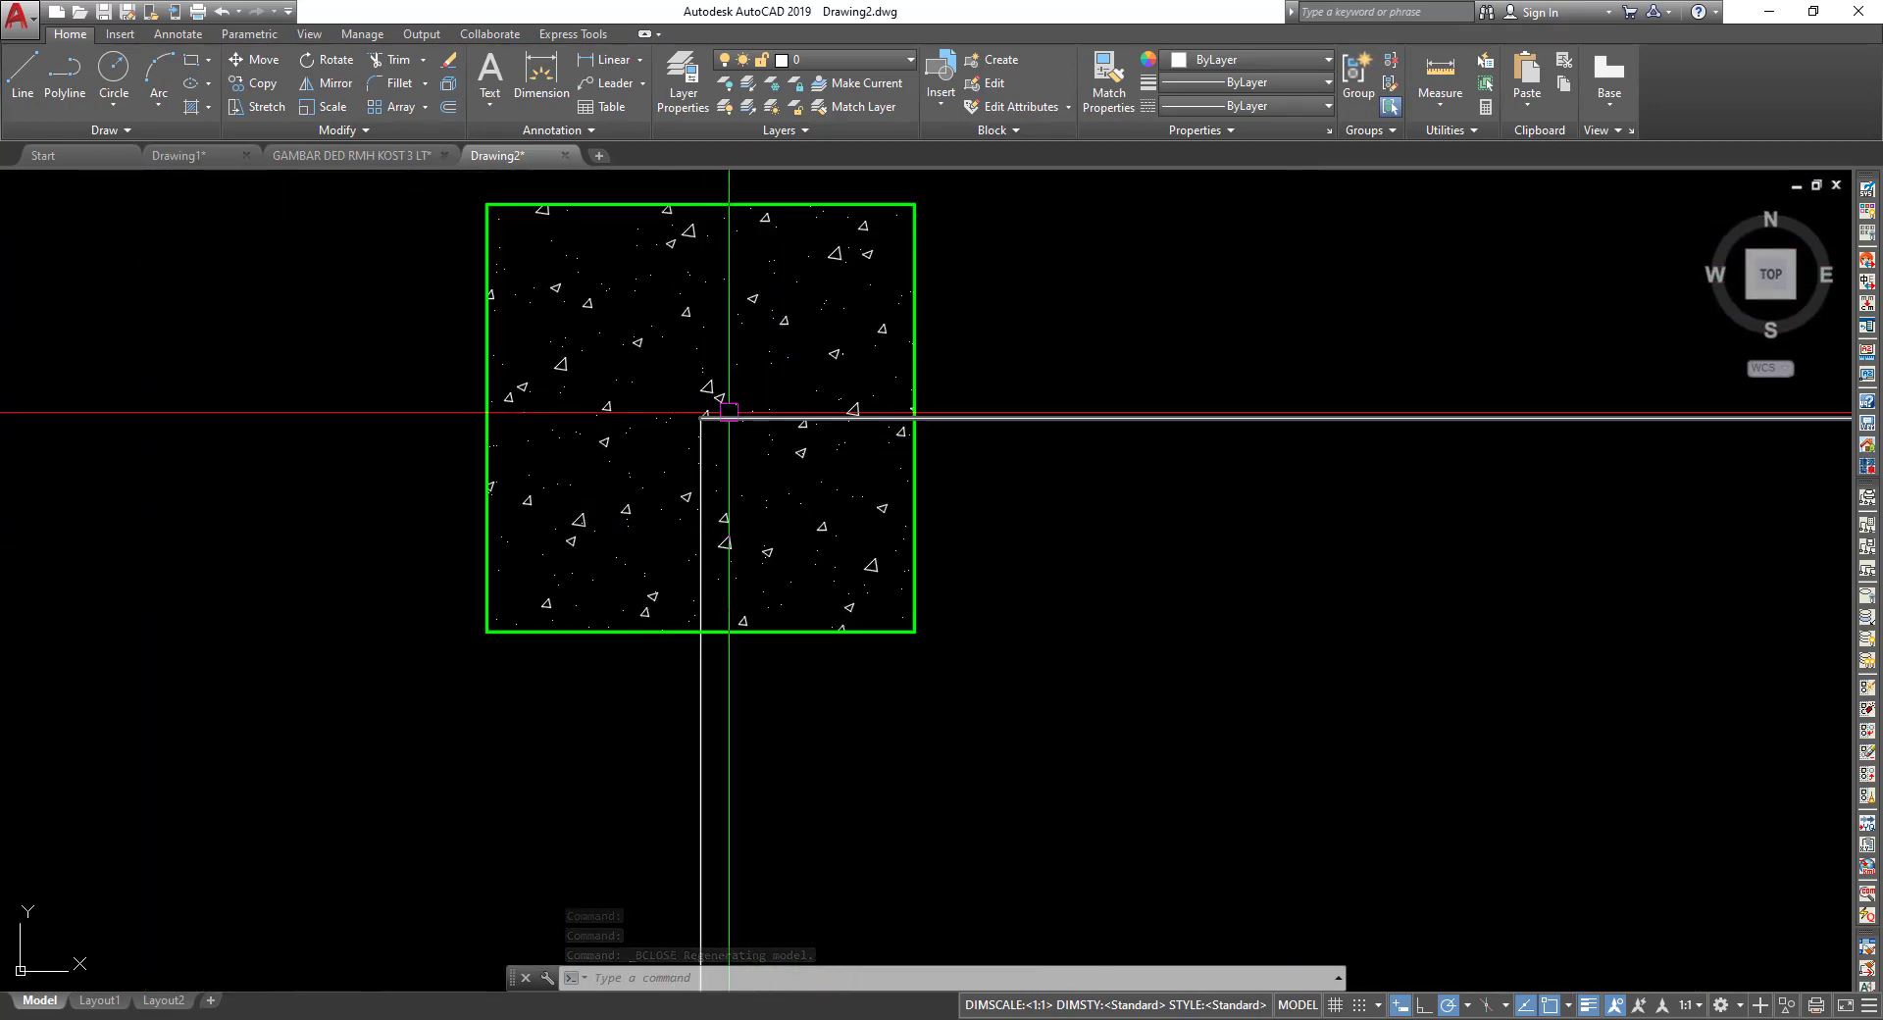
pyautogui.scroll(2, 745, 415)
pyautogui.scroll(-3, 716, 426)
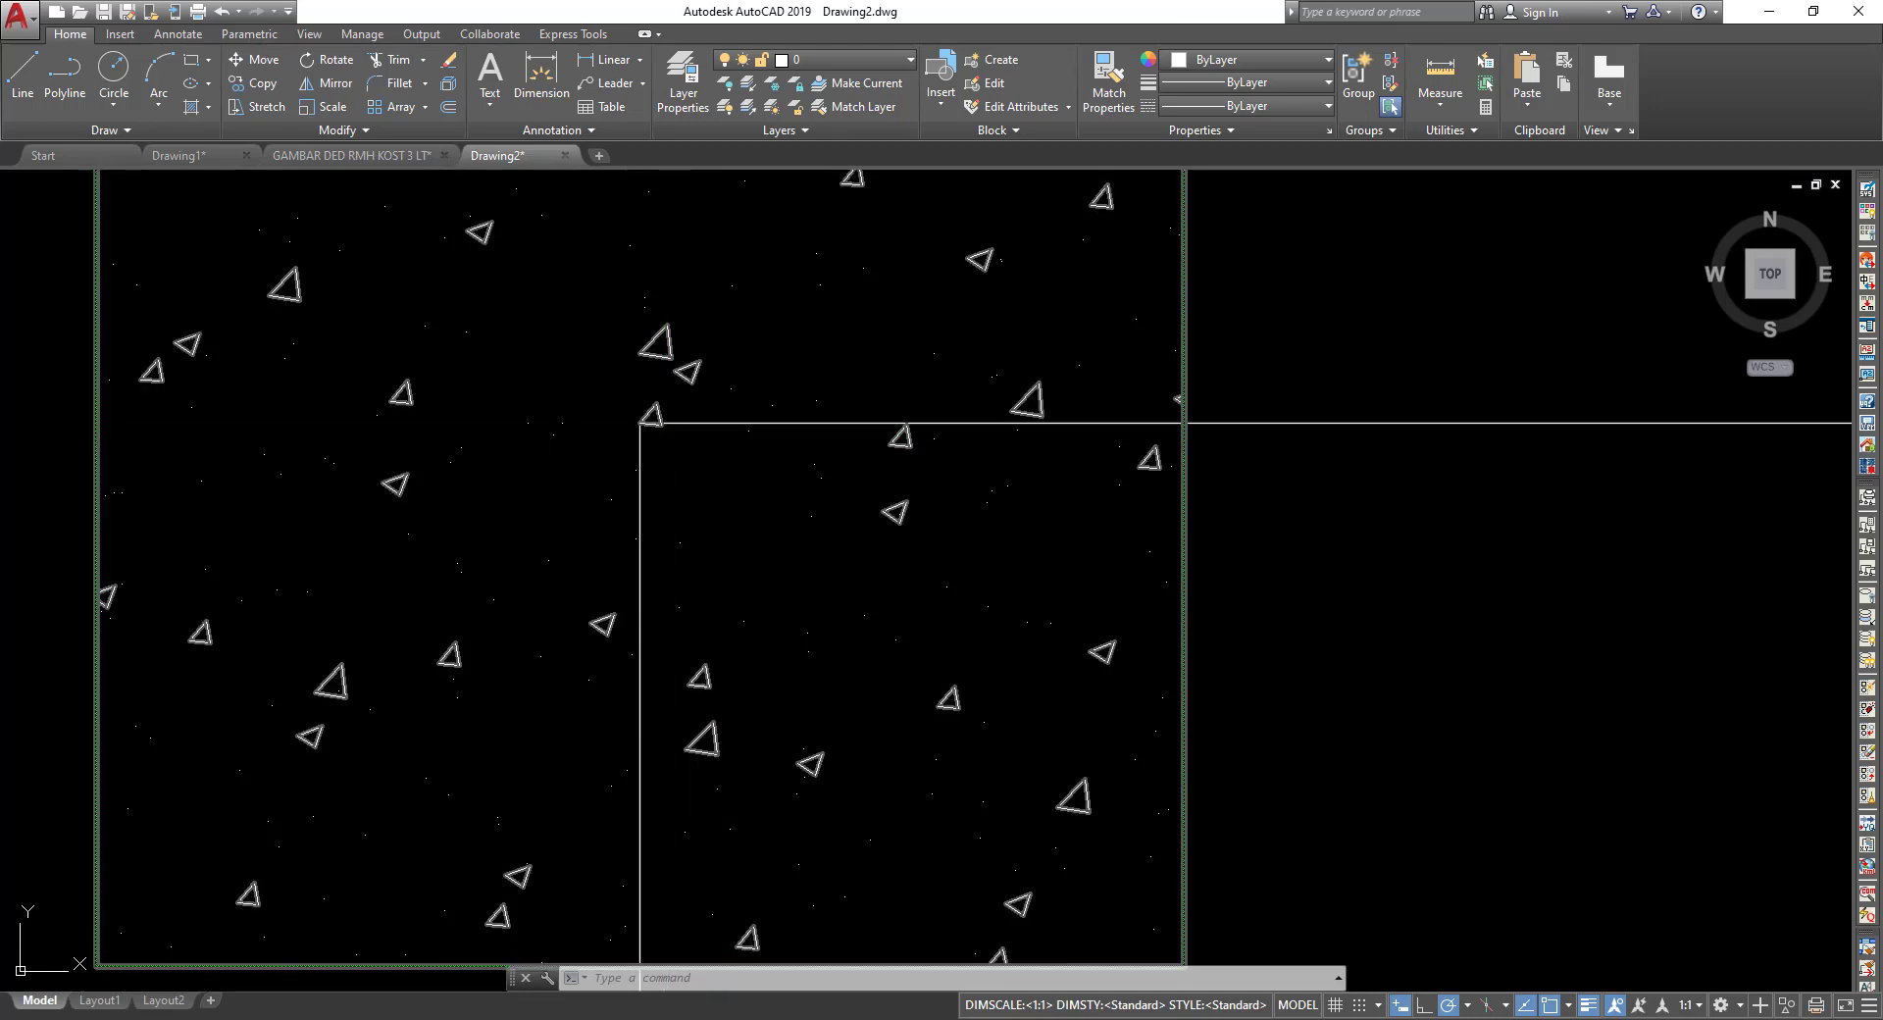
pyautogui.scroll(-3, 659, 470)
pyautogui.scroll(-5, 700, 459)
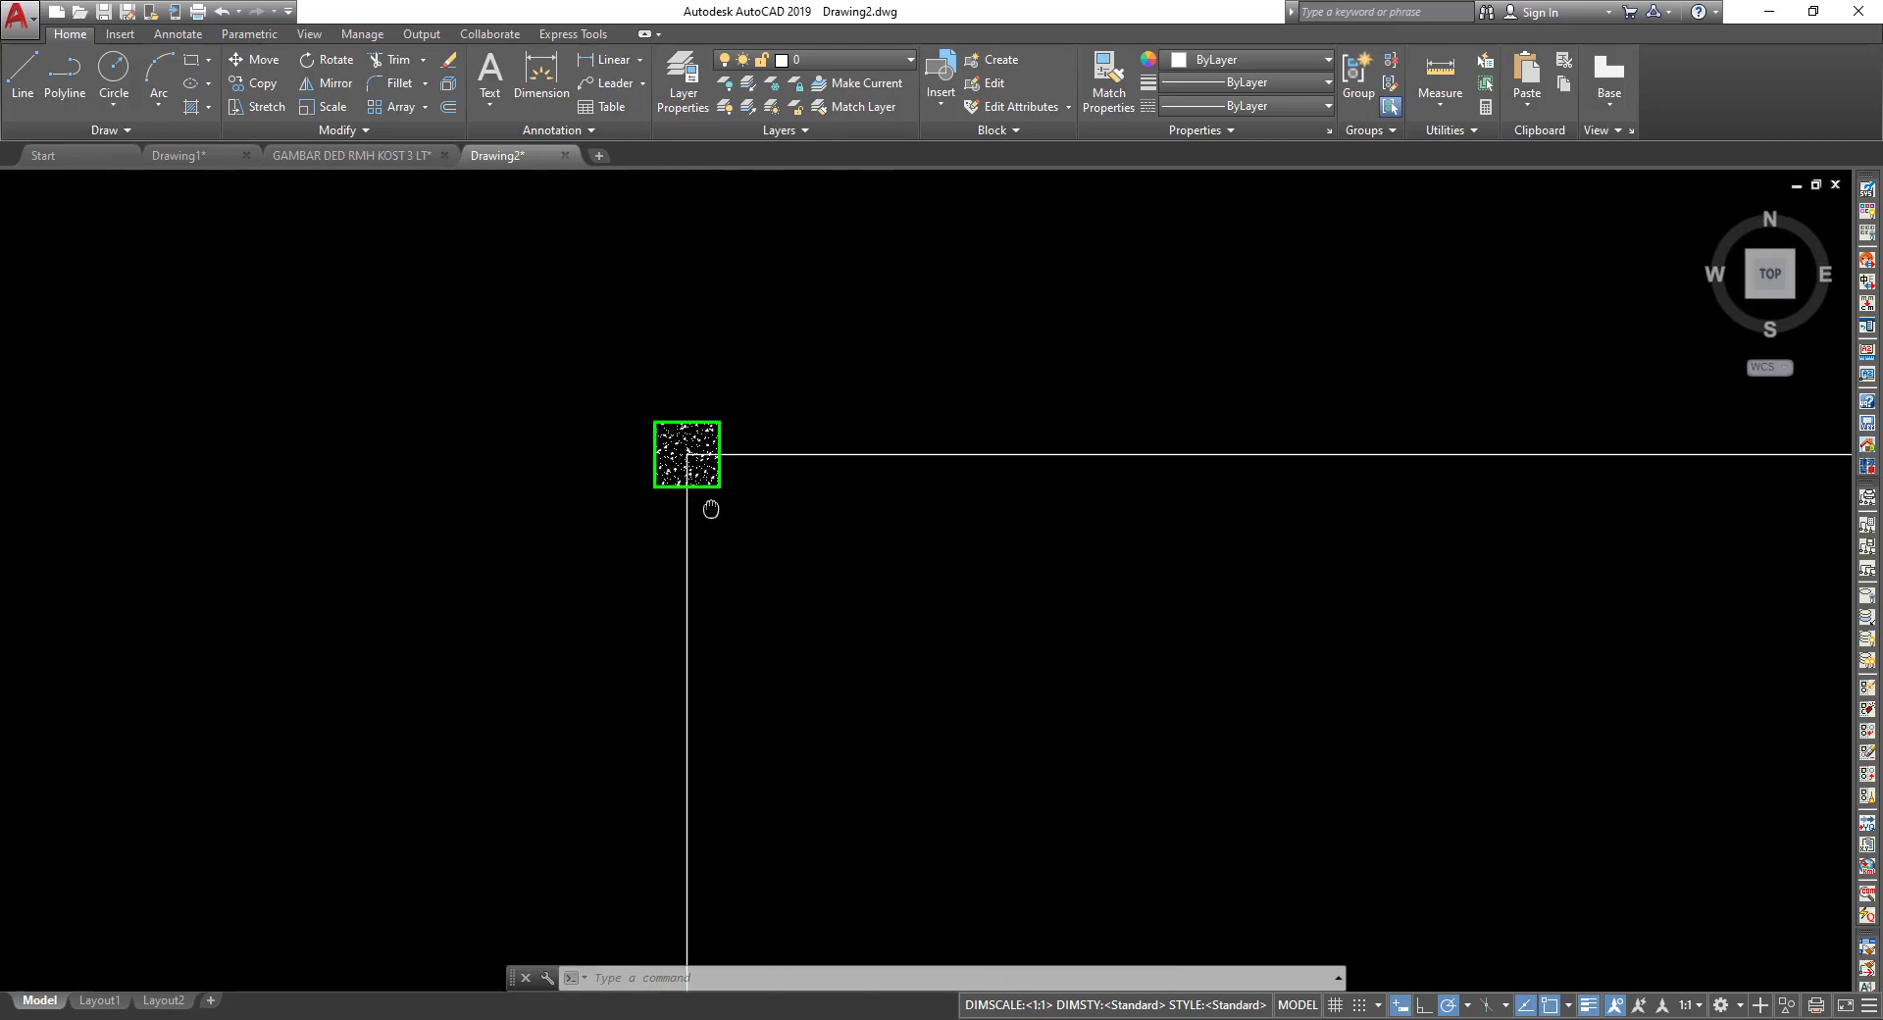
pyautogui.scroll(5, 706, 517)
pyautogui.scroll(-1, 1011, 396)
pyautogui.scroll(3, 1011, 396)
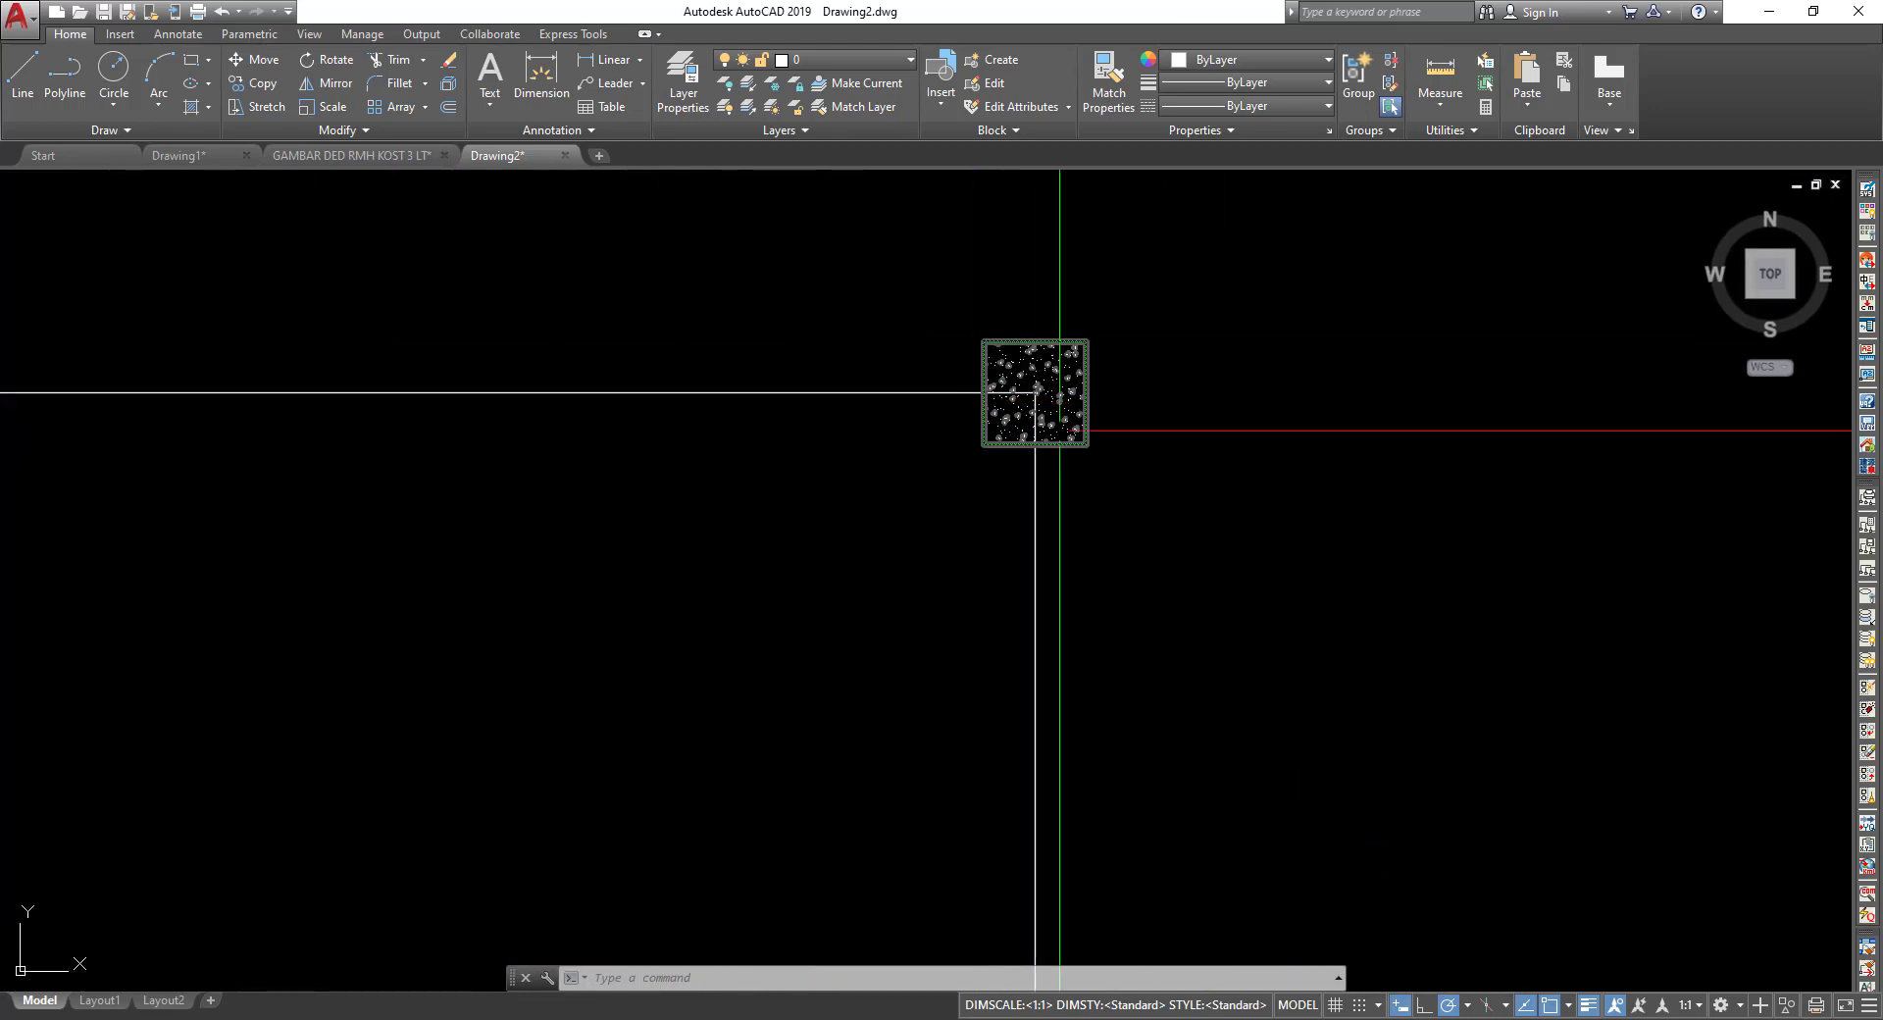
pyautogui.scroll(-3, 1089, 437)
pyautogui.scroll(-3, 1128, 479)
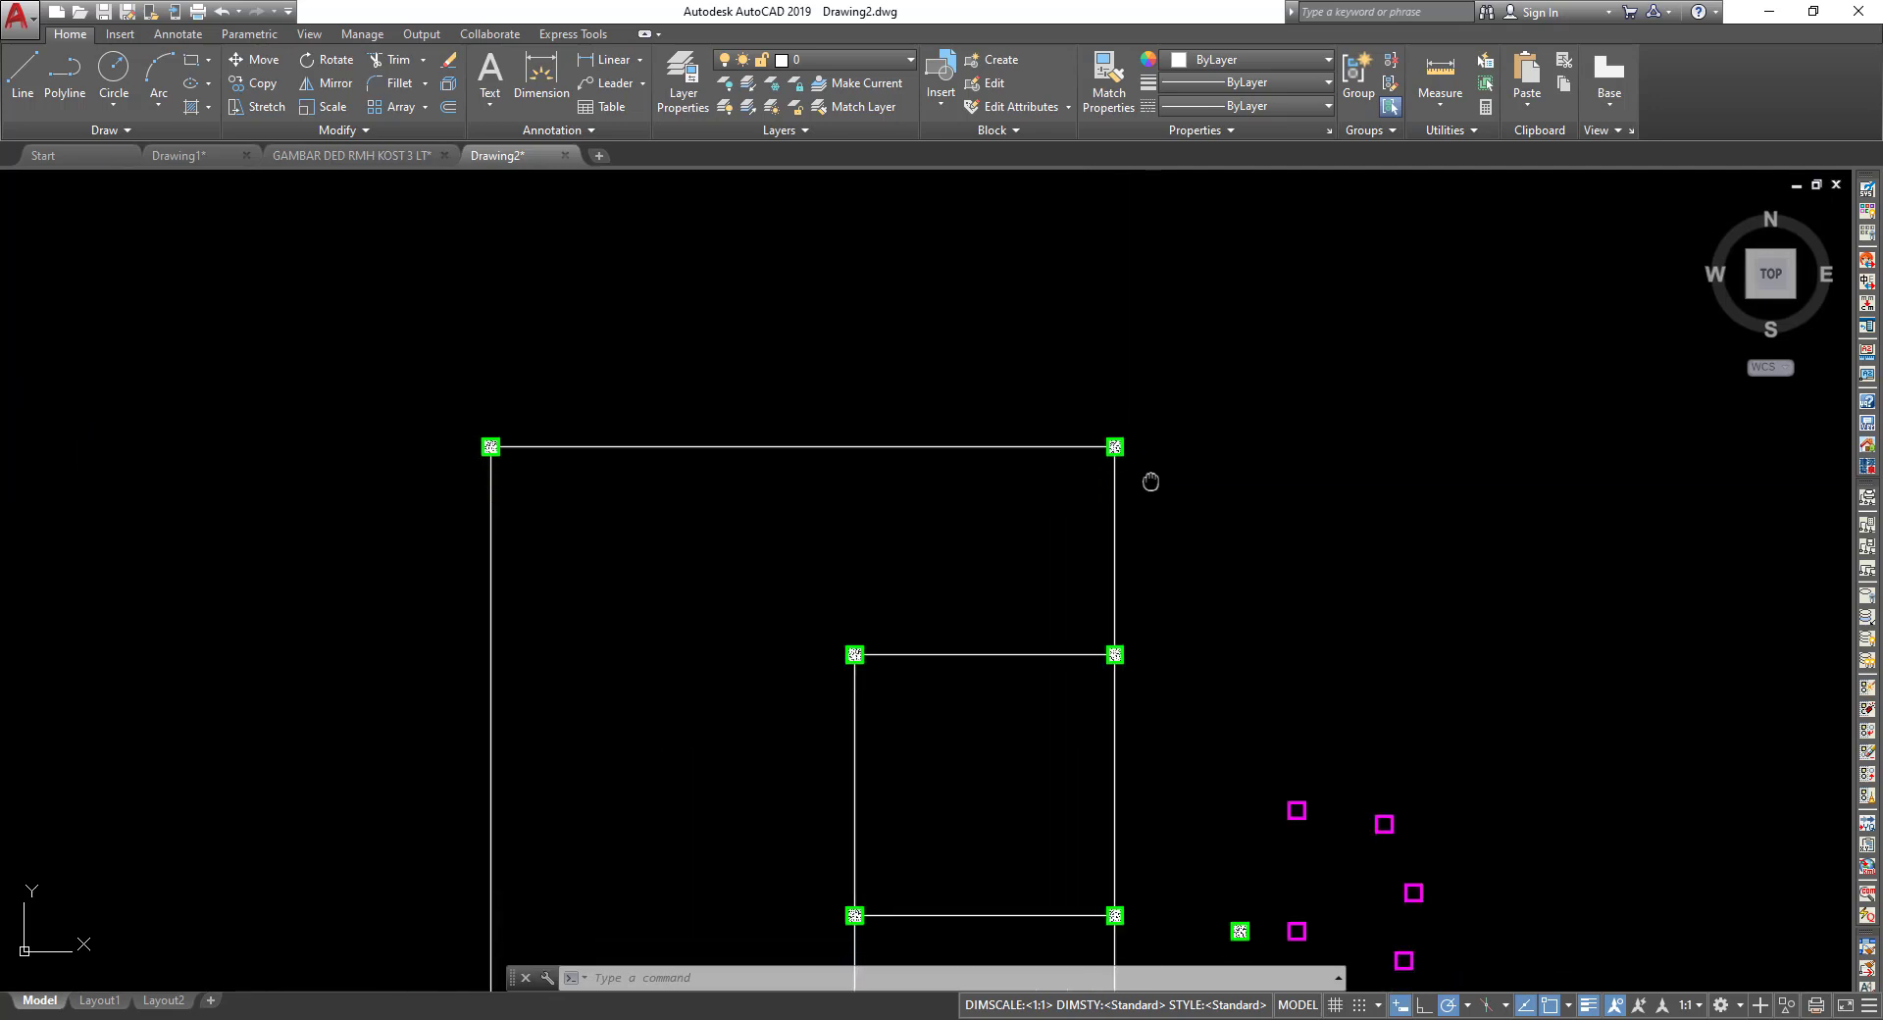
pyautogui.scroll(3, 1141, 578)
pyautogui.scroll(4, 1092, 595)
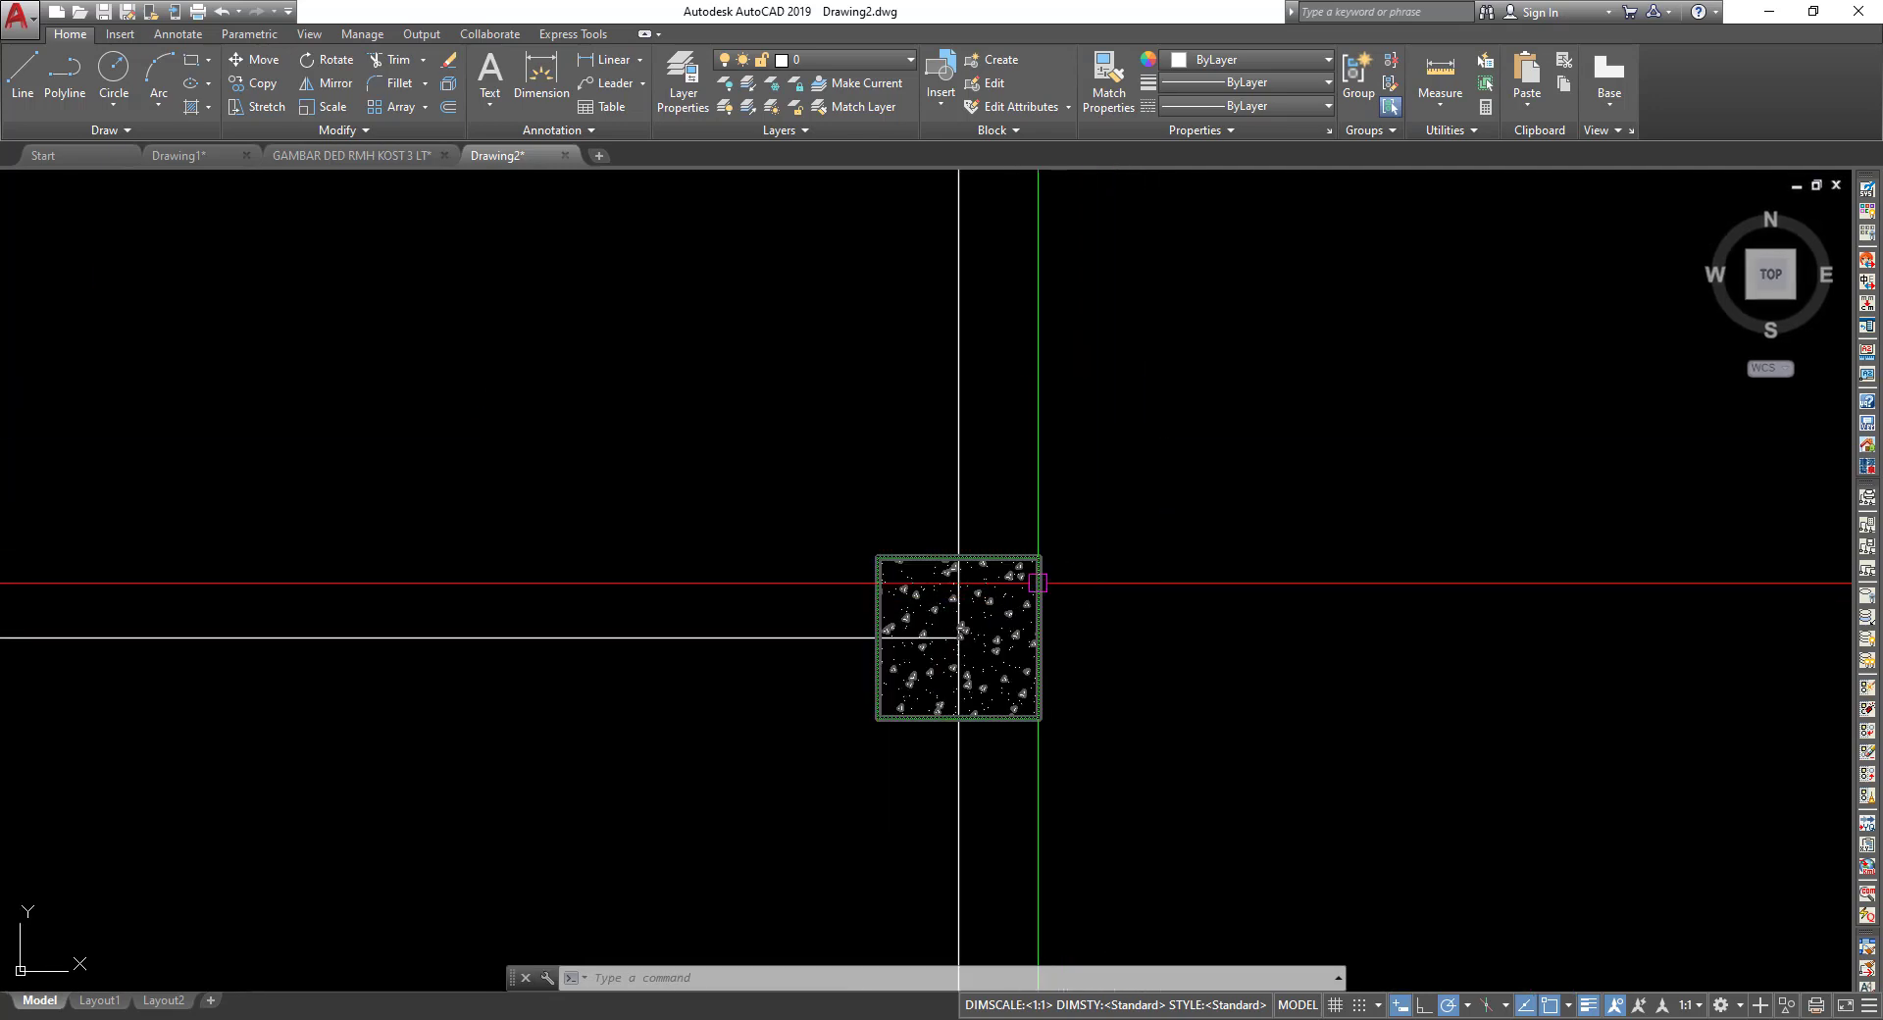
pyautogui.scroll(-2, 1037, 582)
pyautogui.scroll(5, 974, 630)
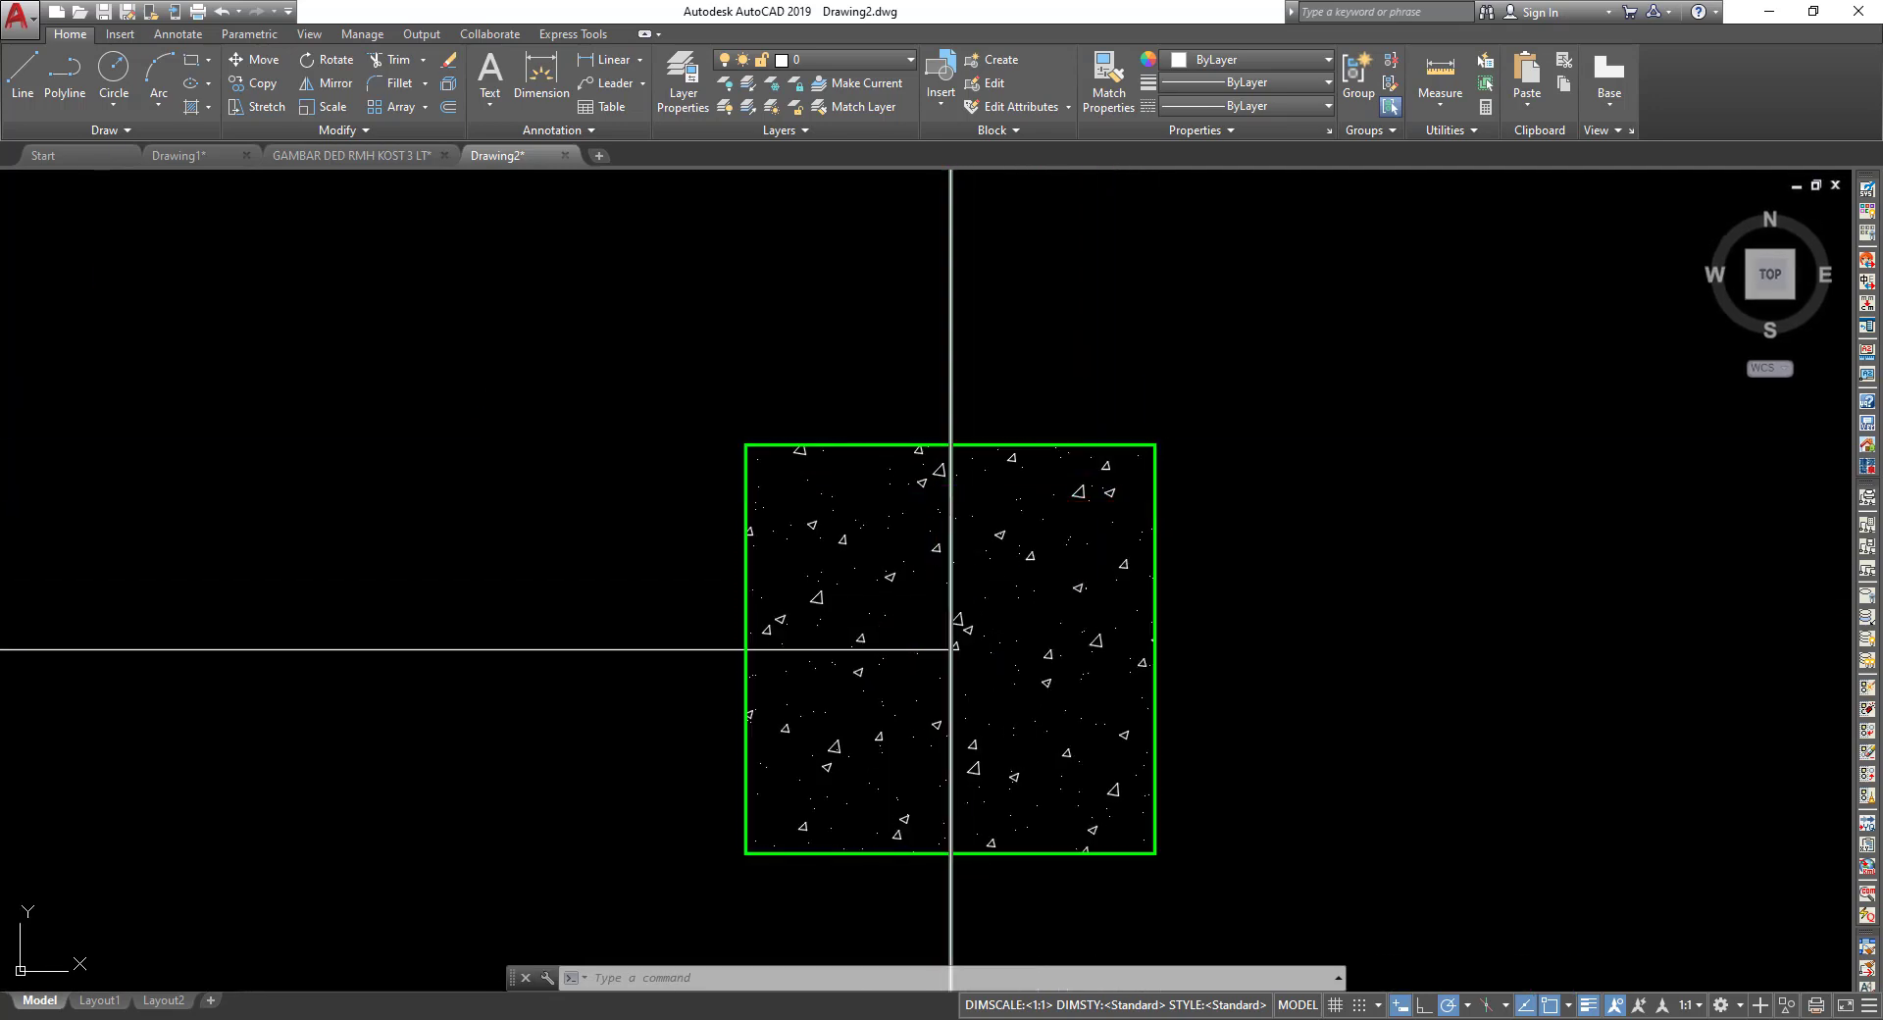
pyautogui.scroll(-2, 943, 605)
pyautogui.scroll(-2, 944, 613)
# Pan along the wall to the green columns and select the right-hand hatched block.
pyautogui.moveTo(810, 626); pyautogui.dragTo(727, 555, button='middle')
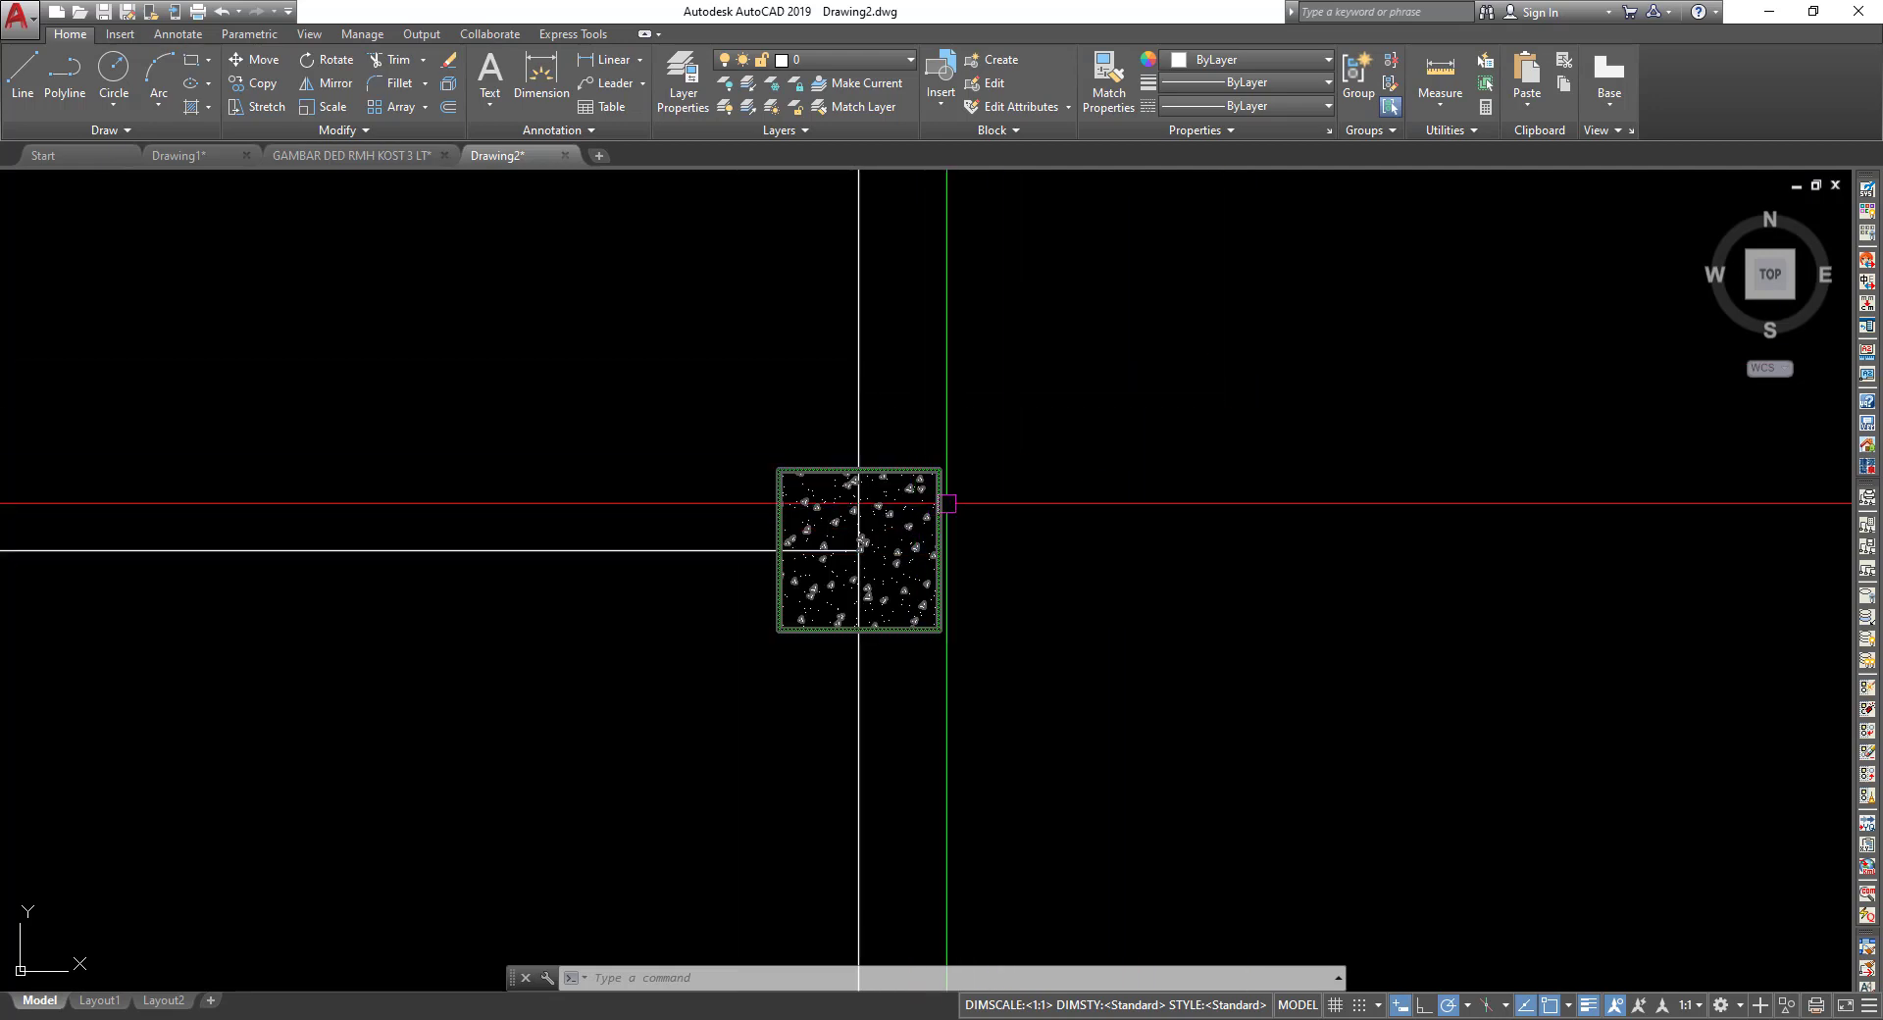
pyautogui.scroll(-5, 936, 506)
pyautogui.moveTo(1413, 883); pyautogui.dragTo(1189, 714, button='middle')
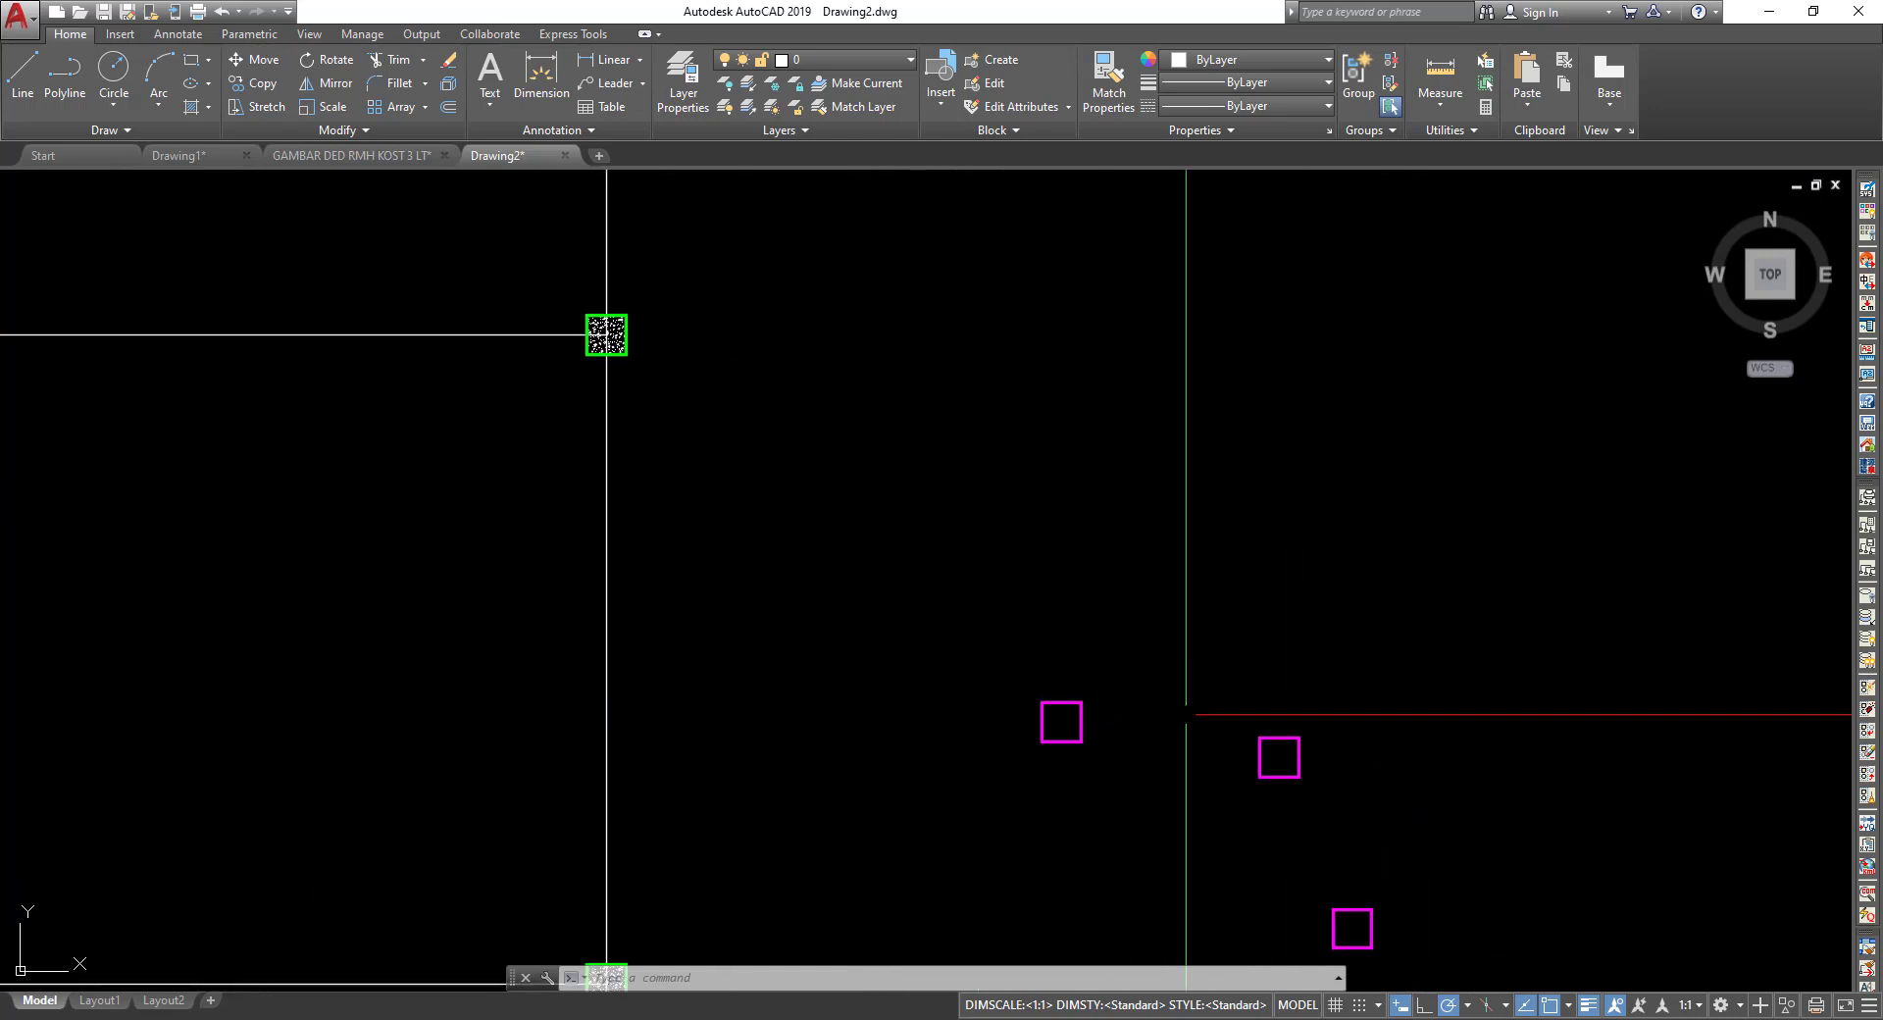
pyautogui.scroll(-2, 1189, 713)
pyautogui.scroll(4, 1191, 898)
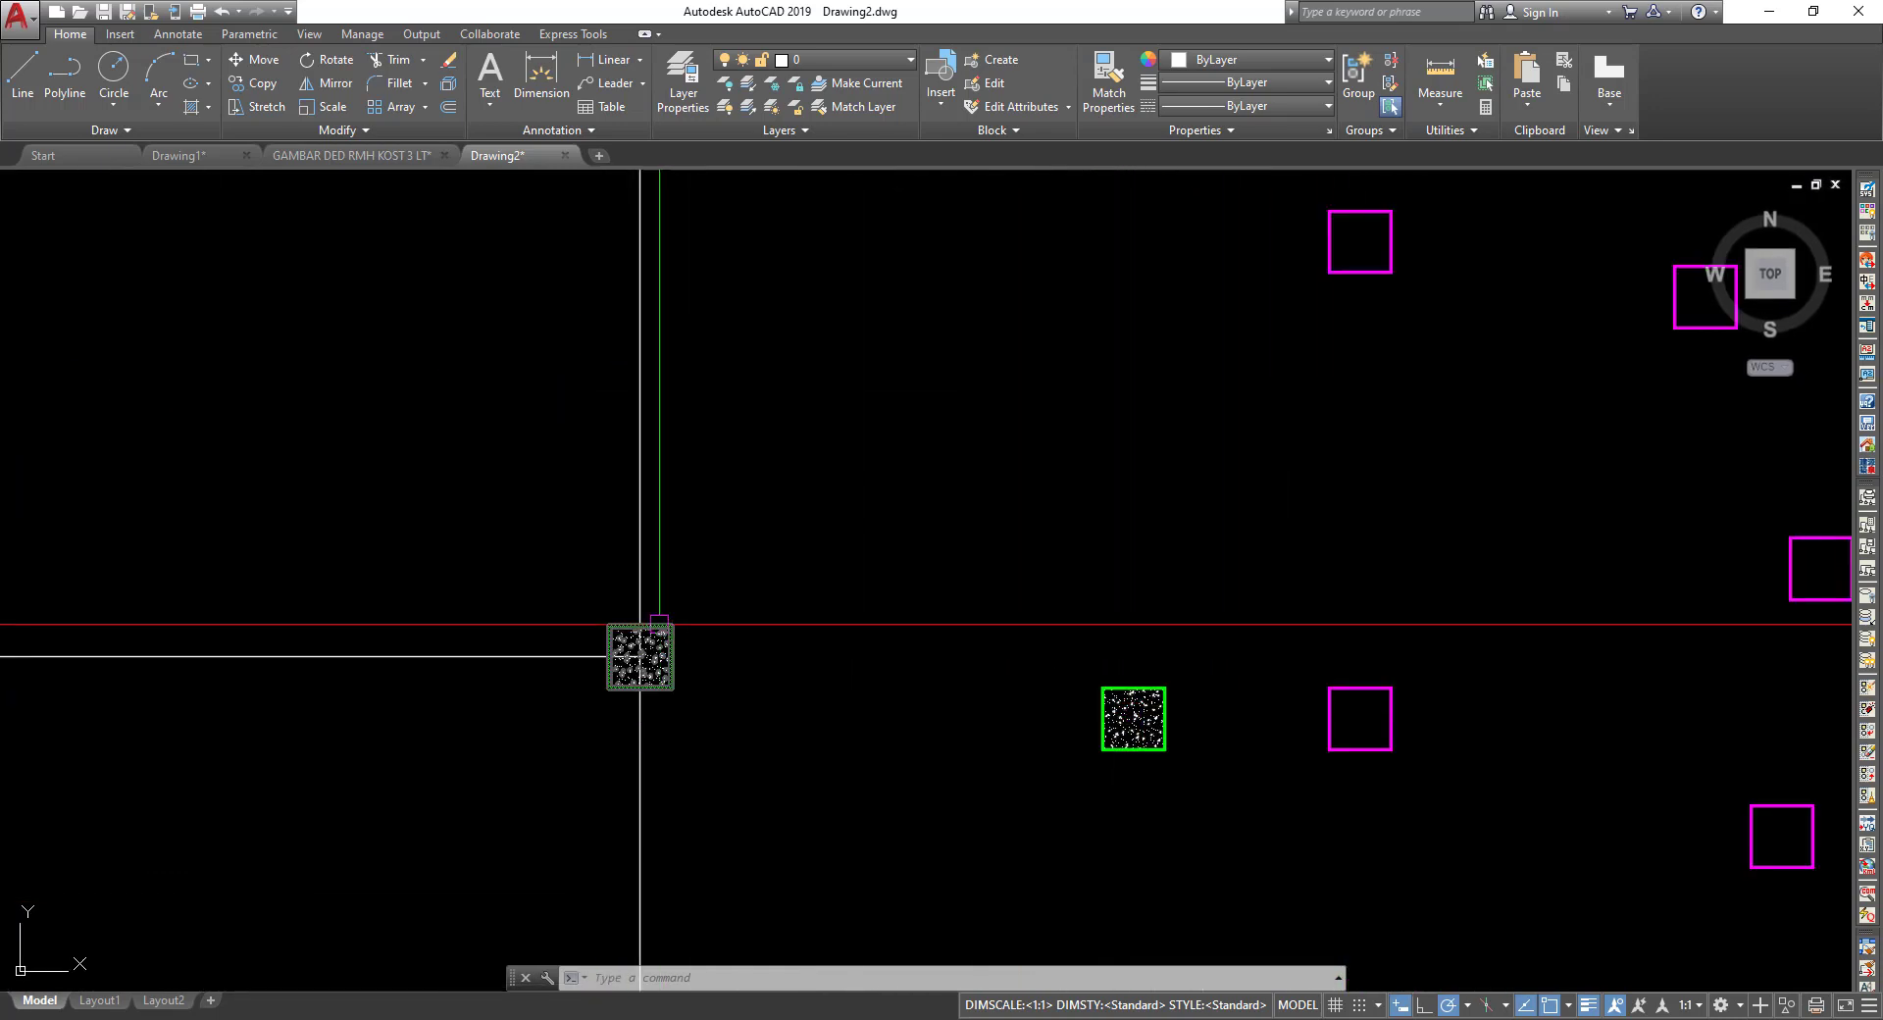
pyautogui.moveTo(635, 622); pyautogui.dragTo(848, 756, button='middle')
pyautogui.scroll(-2, 908, 441)
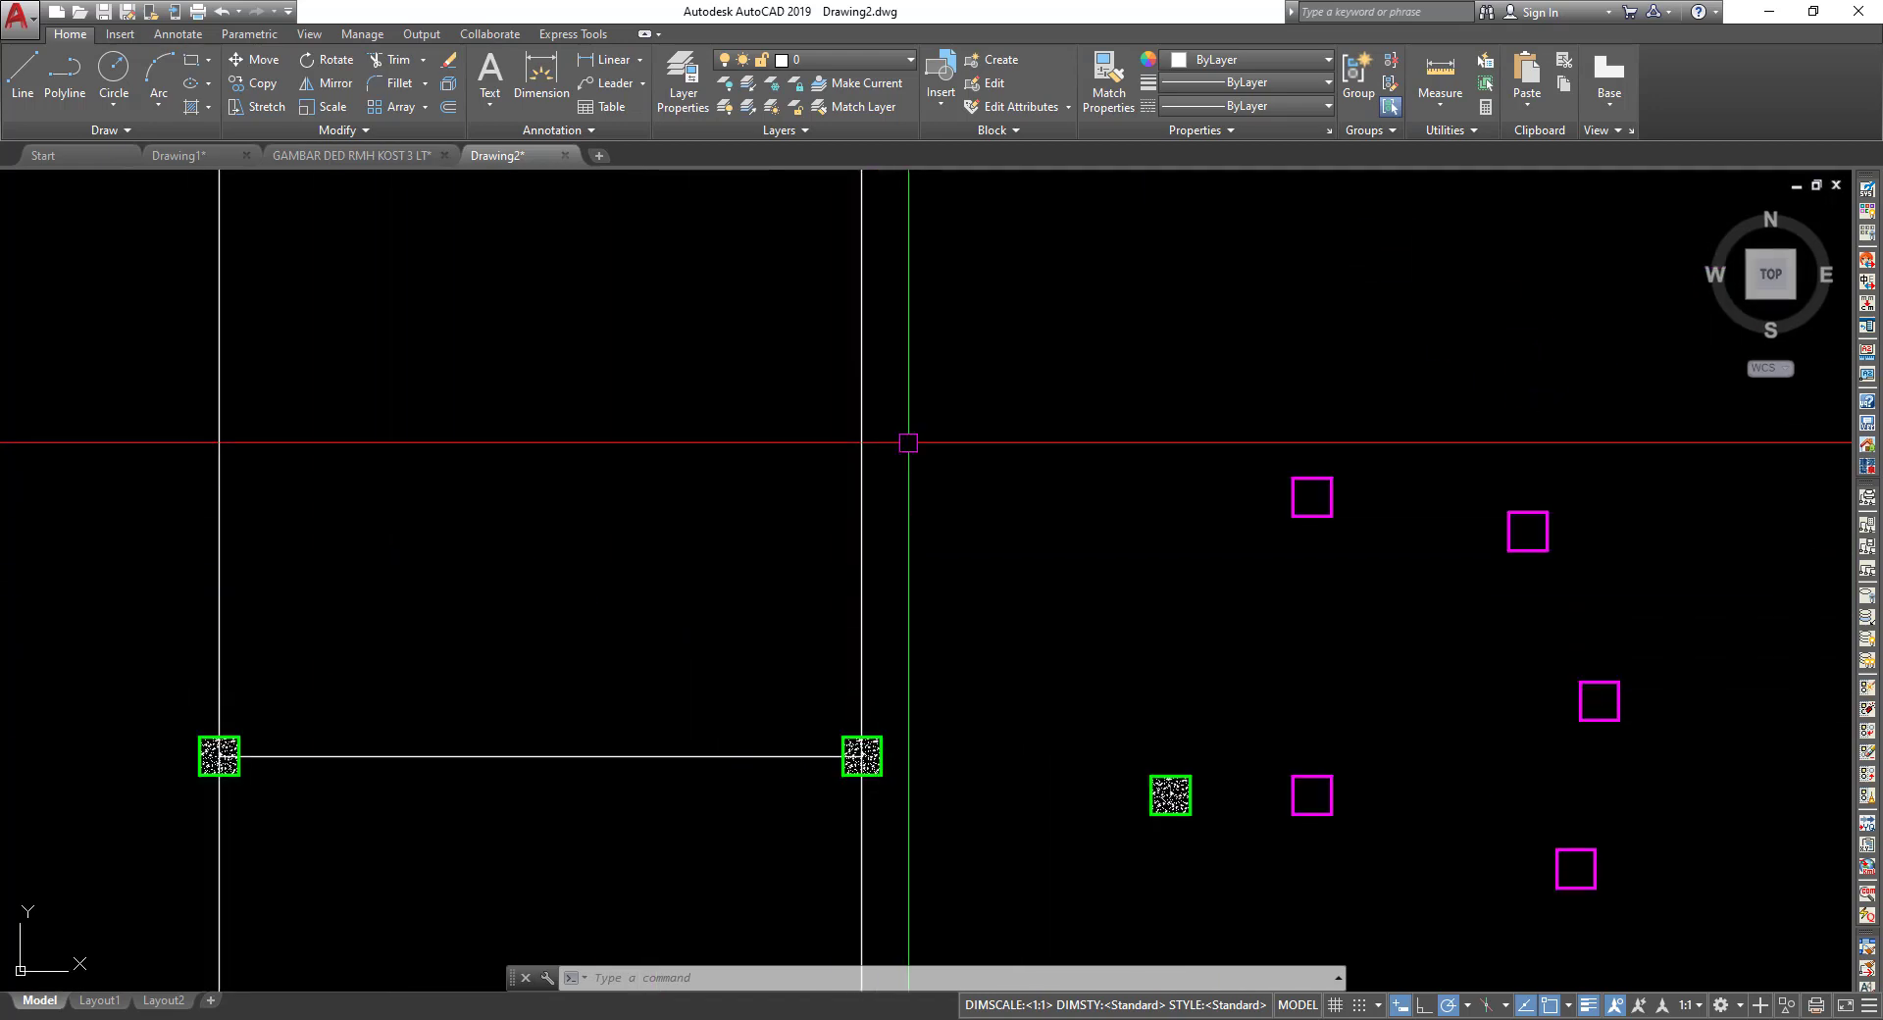
pyautogui.moveTo(981, 608); pyautogui.dragTo(1052, 260, button='middle')
pyautogui.moveTo(1089, 634)
pyautogui.mouseDown(button='middle')
pyautogui.moveTo(1030, 760)
pyautogui.moveTo(1103, 778)
pyautogui.moveTo(1035, 702)
pyautogui.mouseUp(button='middle')
pyautogui.scroll(4, 1037, 700)
pyautogui.click(1098, 579)
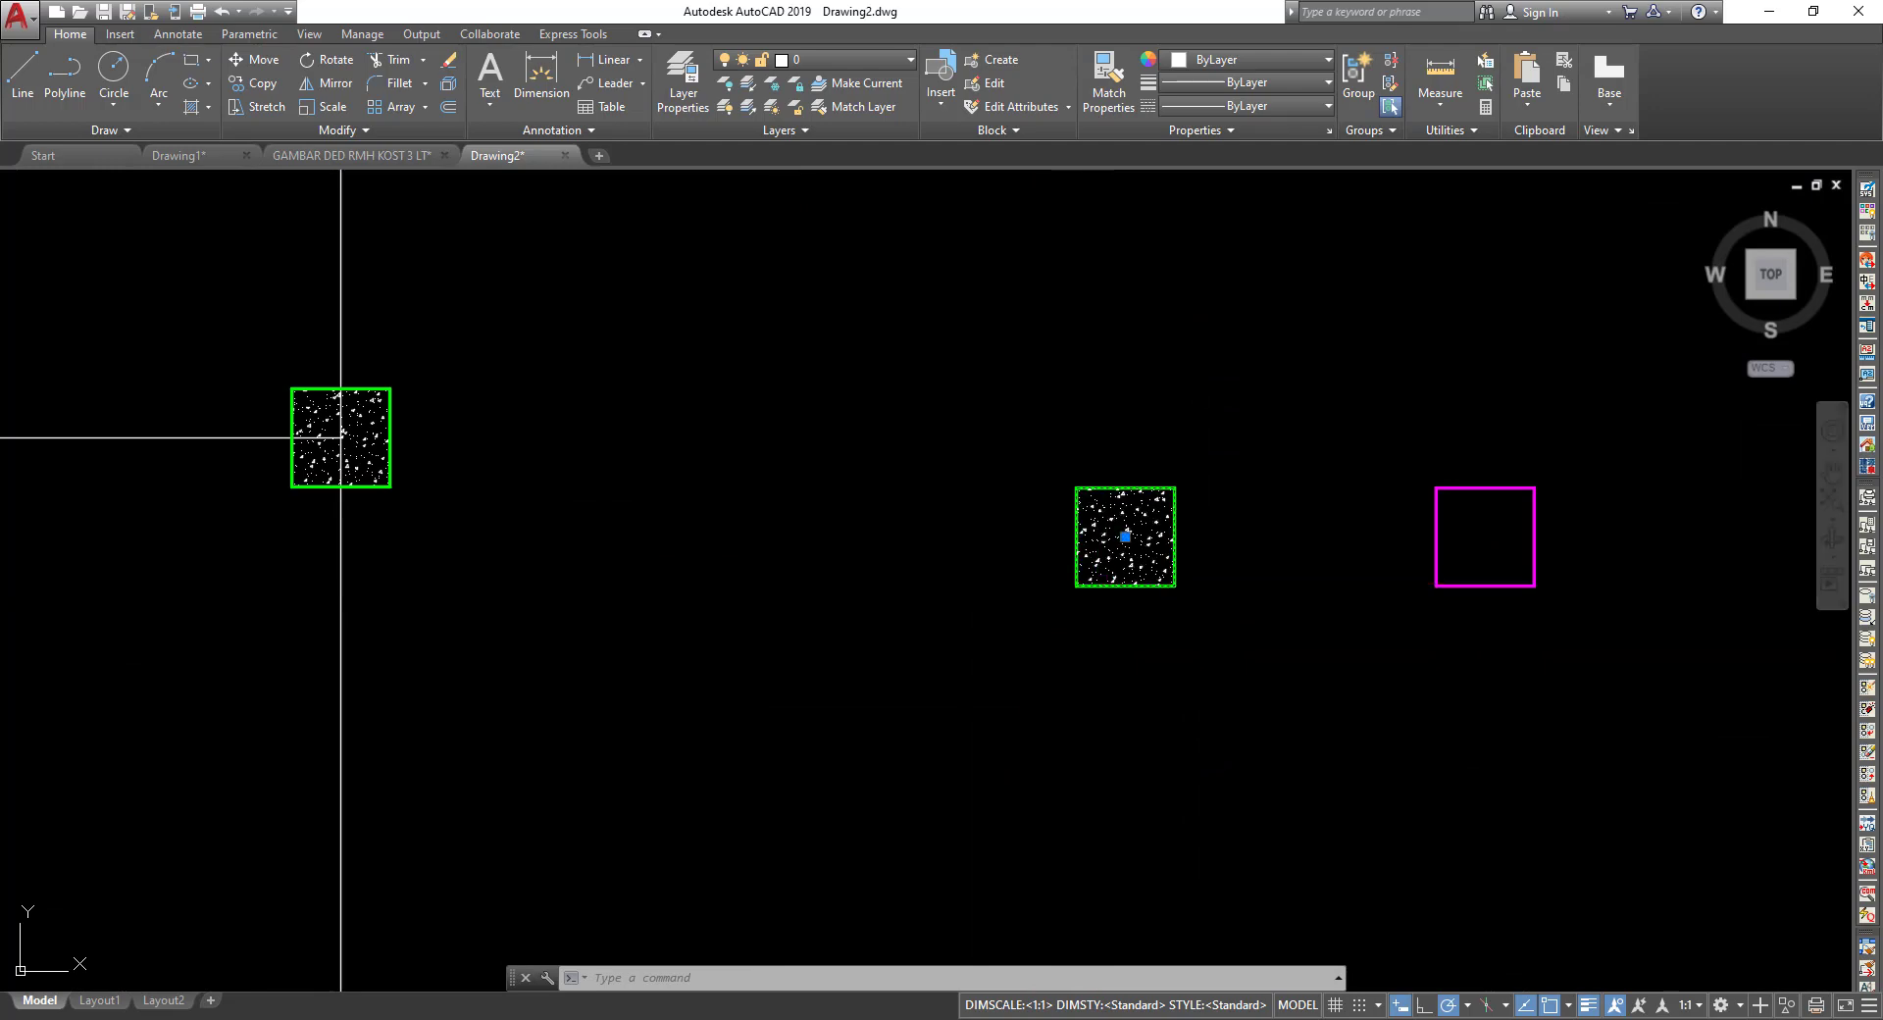
# Open the KOLOM PRAKTIS column block in the Block Editor.
pyautogui.doubleClick(340, 437)
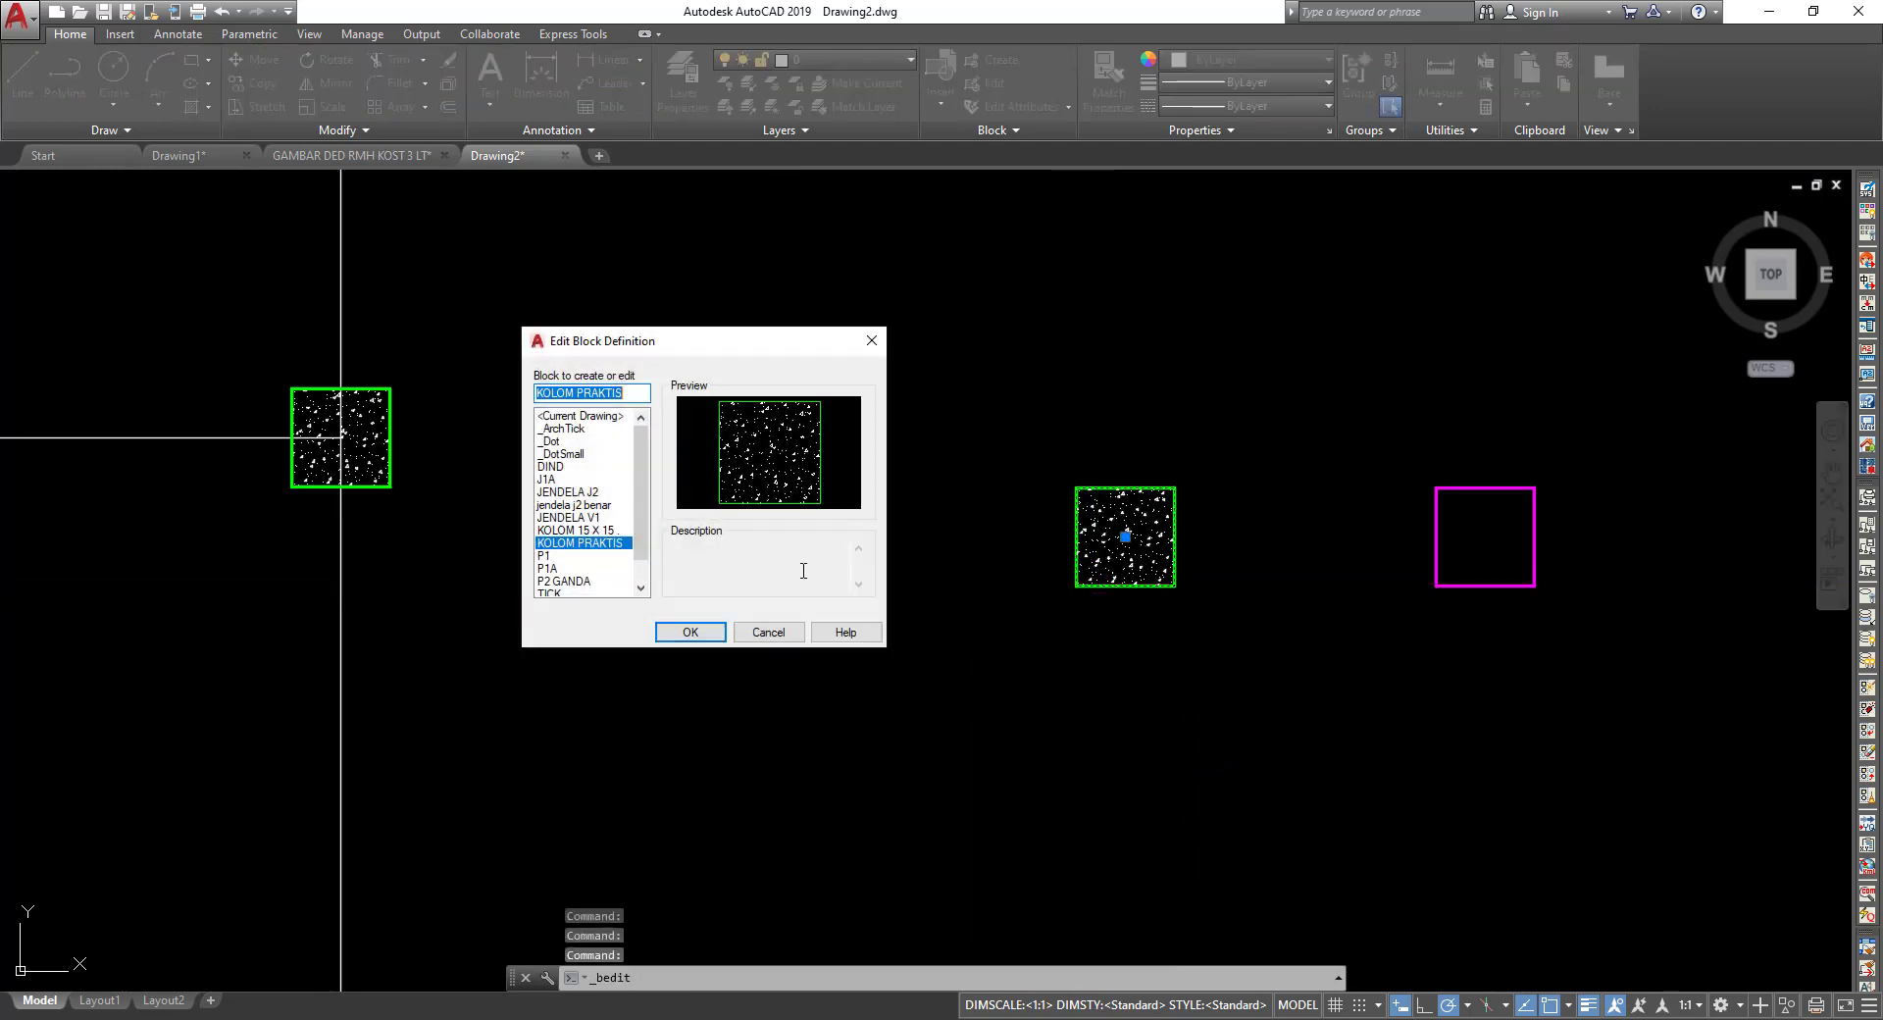
pyautogui.click(690, 632)
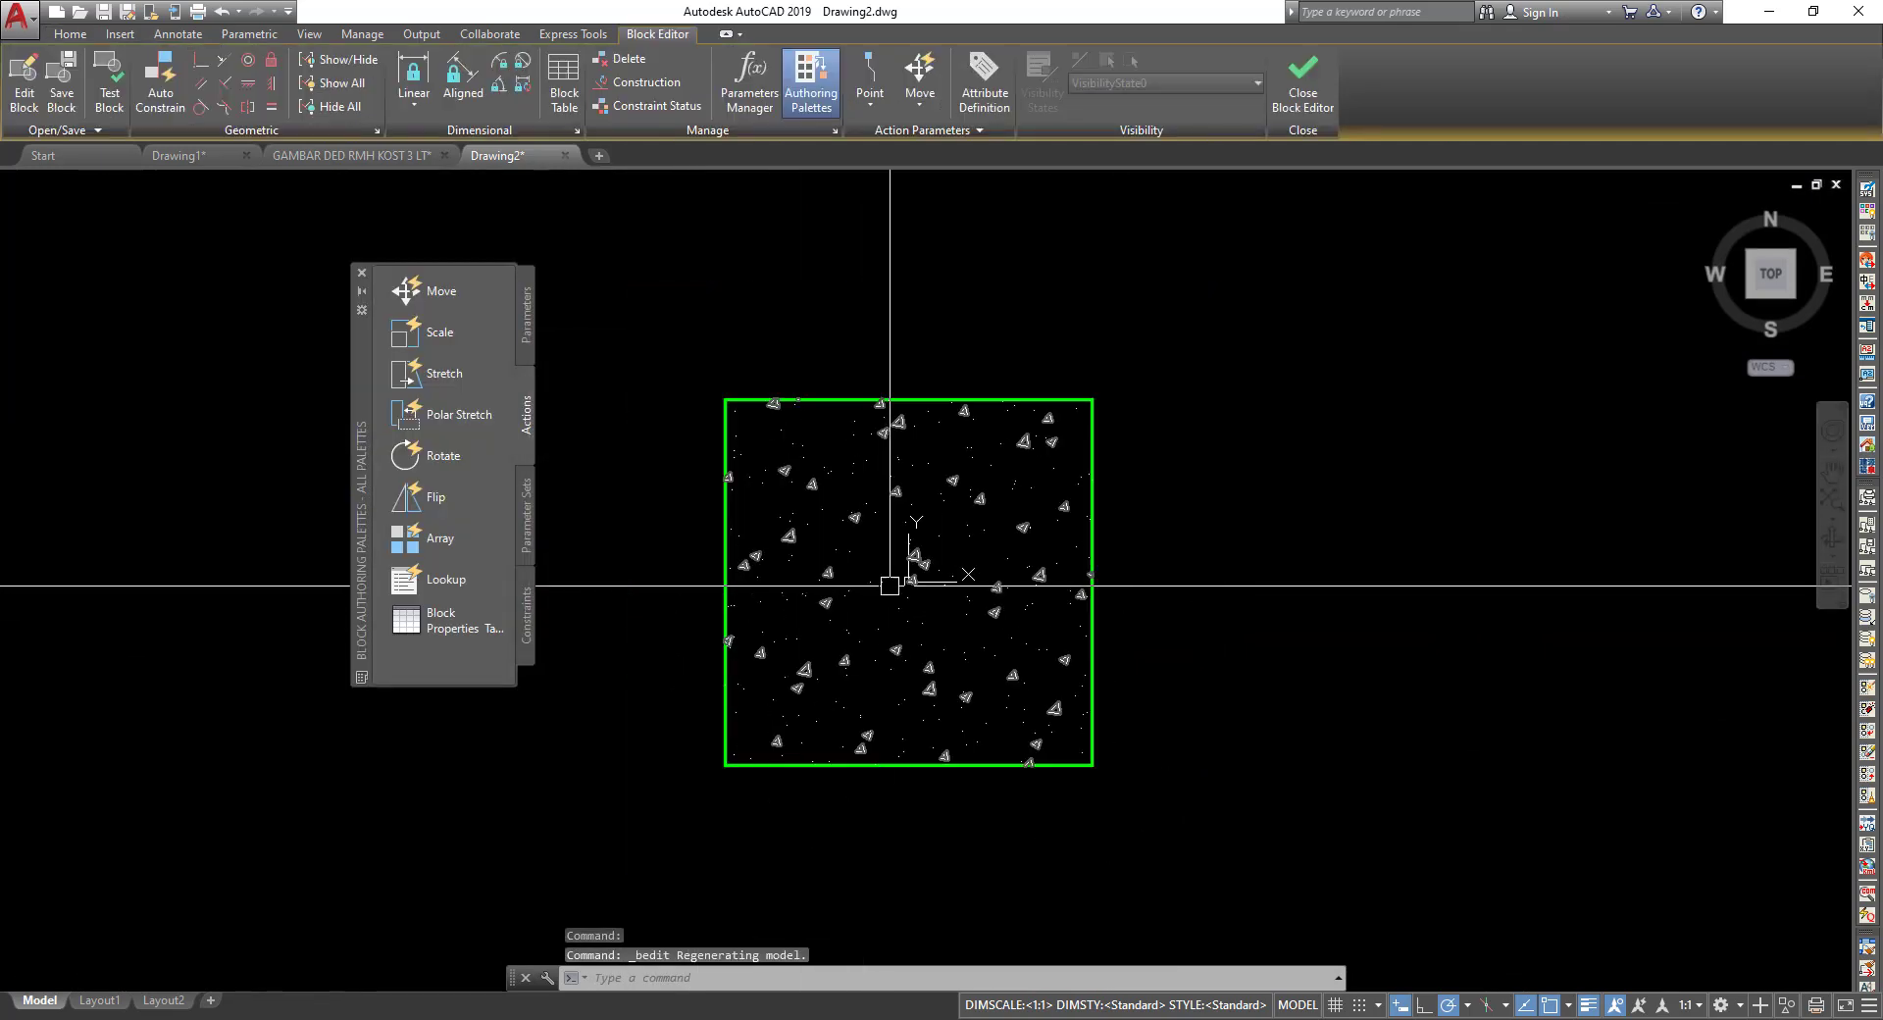
pyautogui.moveTo(367, 351); pyautogui.dragTo(120, 388)
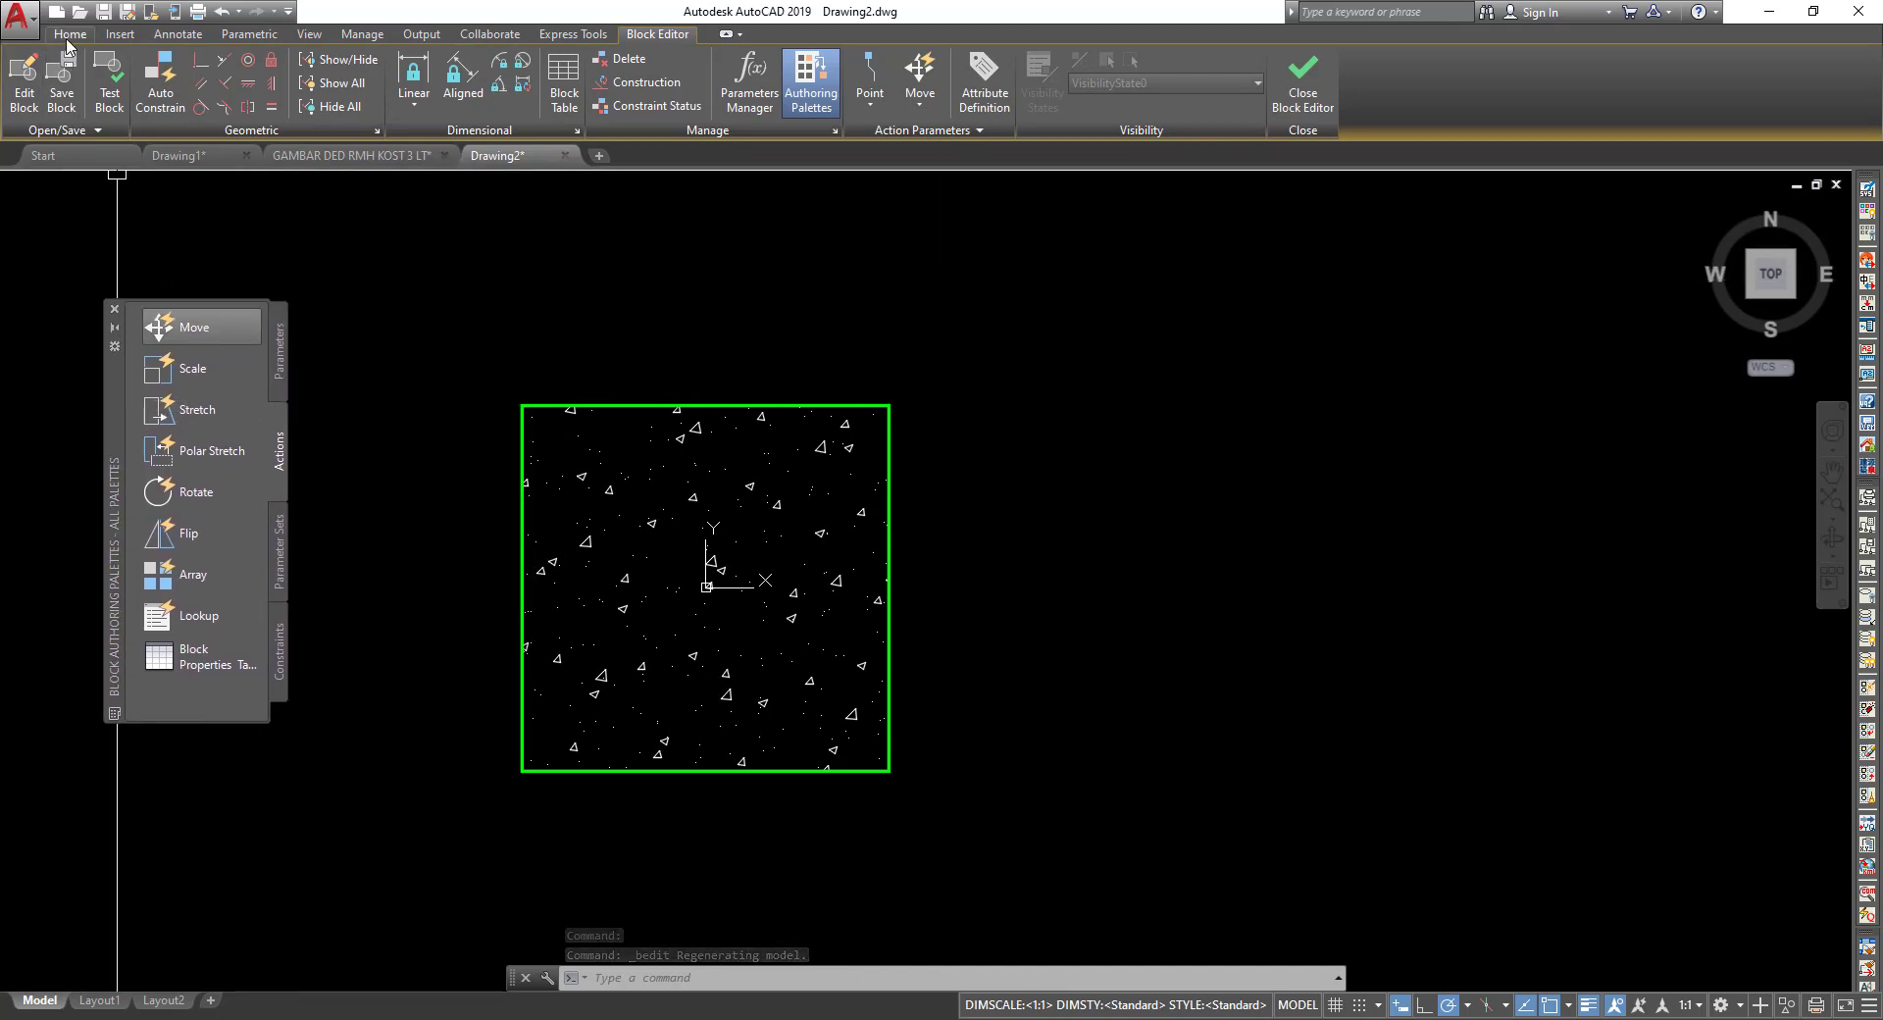
# Draw a 15 × 15 rectangle beside the hatched column and start moving it.
pyautogui.click(70, 33)
pyautogui.click(191, 71)
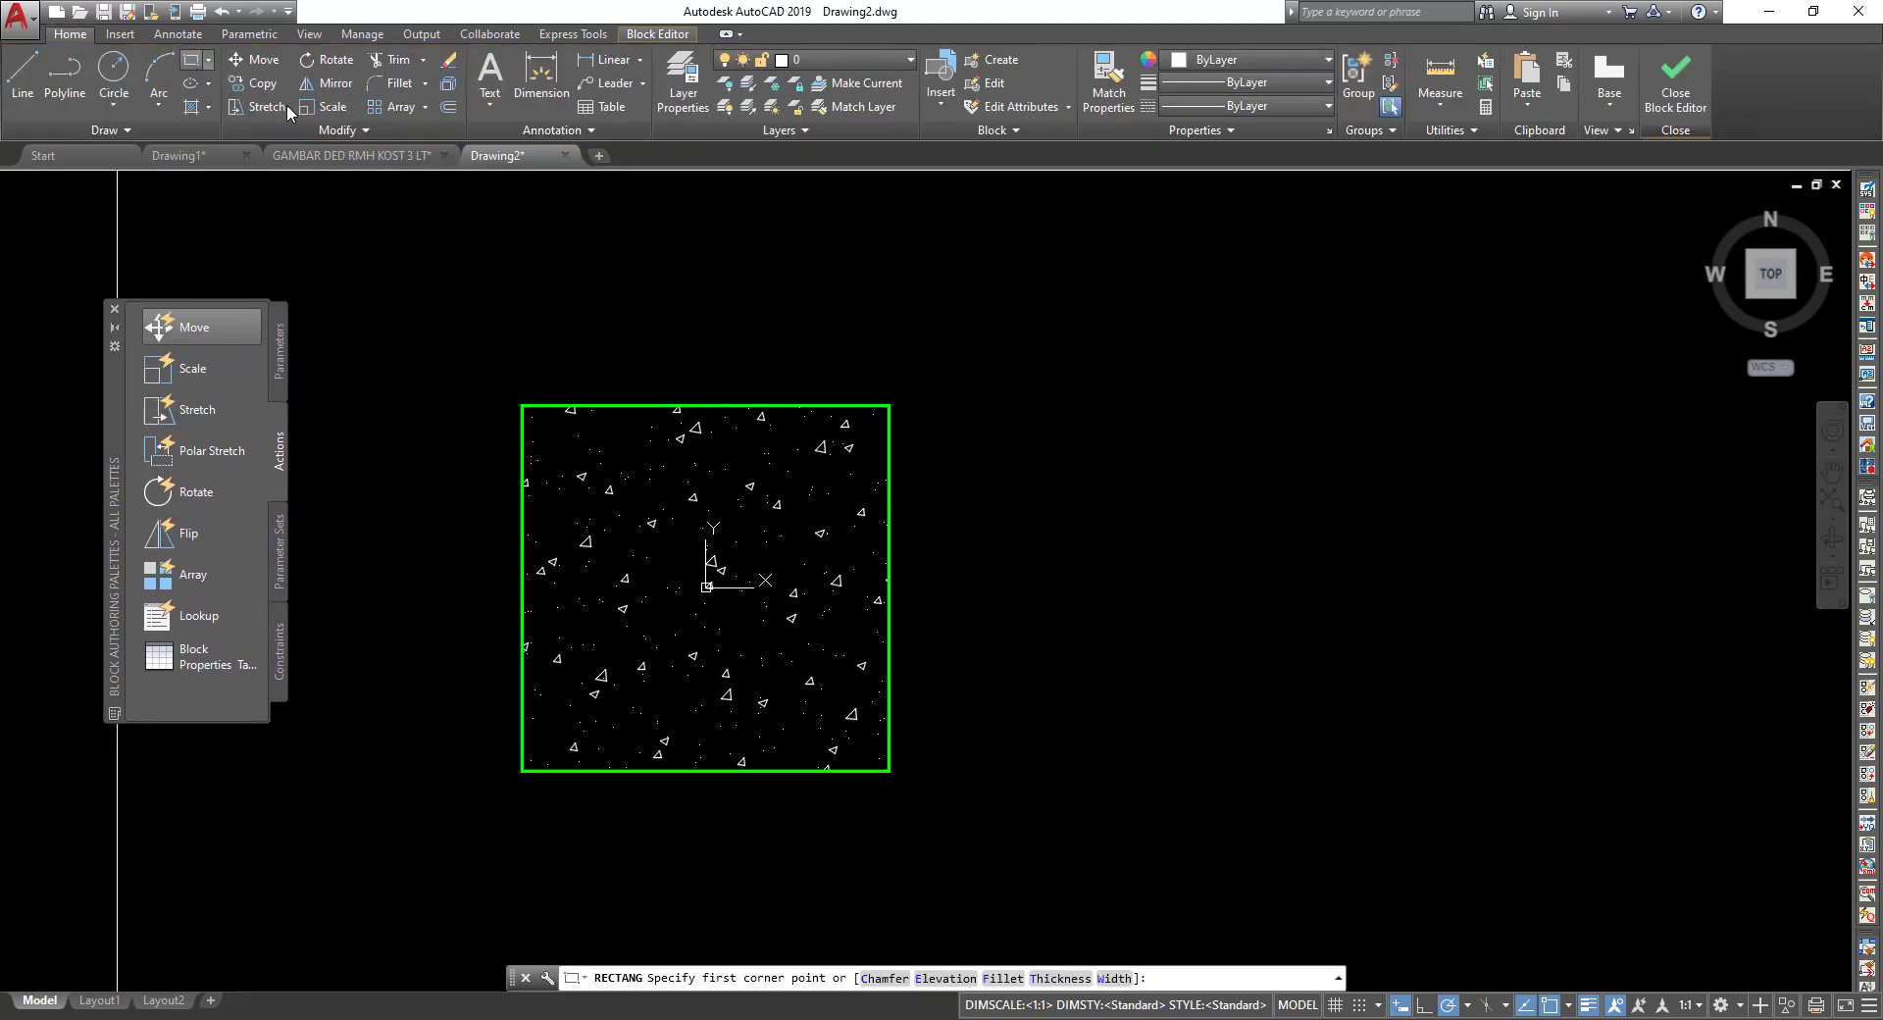
pyautogui.click(1085, 796)
pyautogui.write('15')
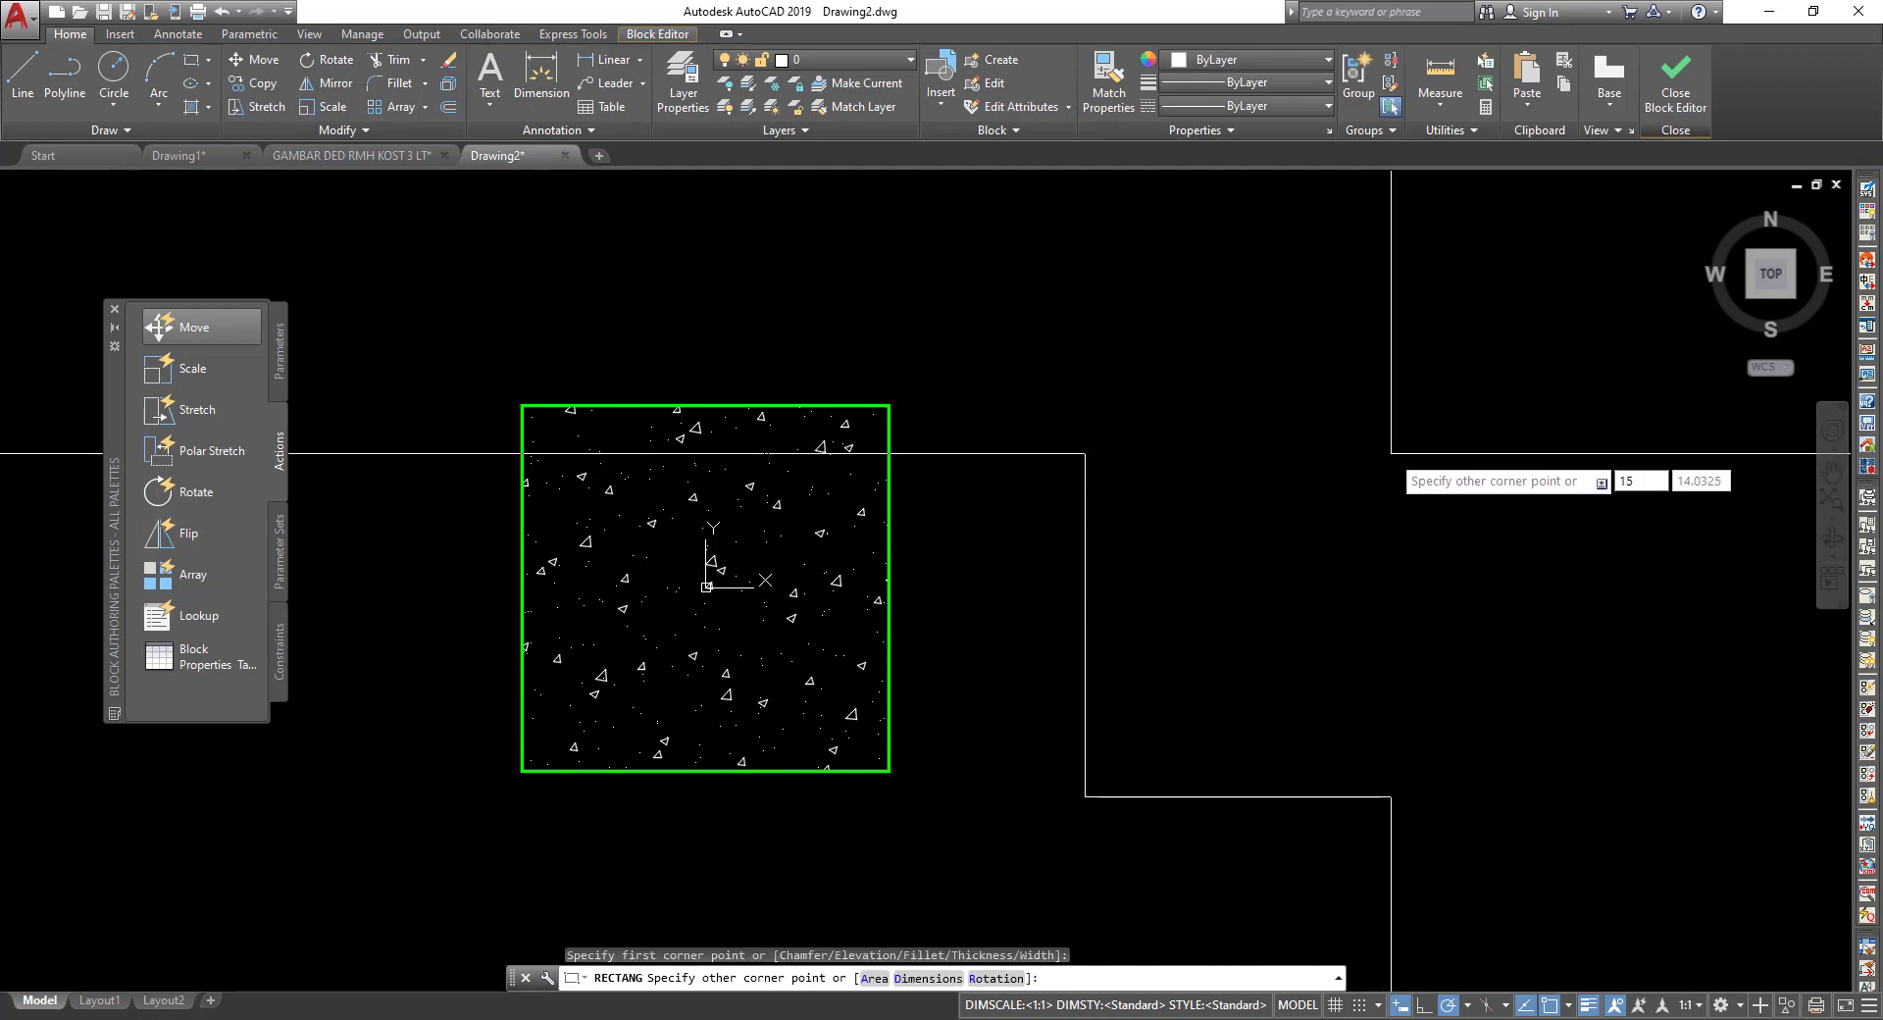
pyautogui.press('Return')
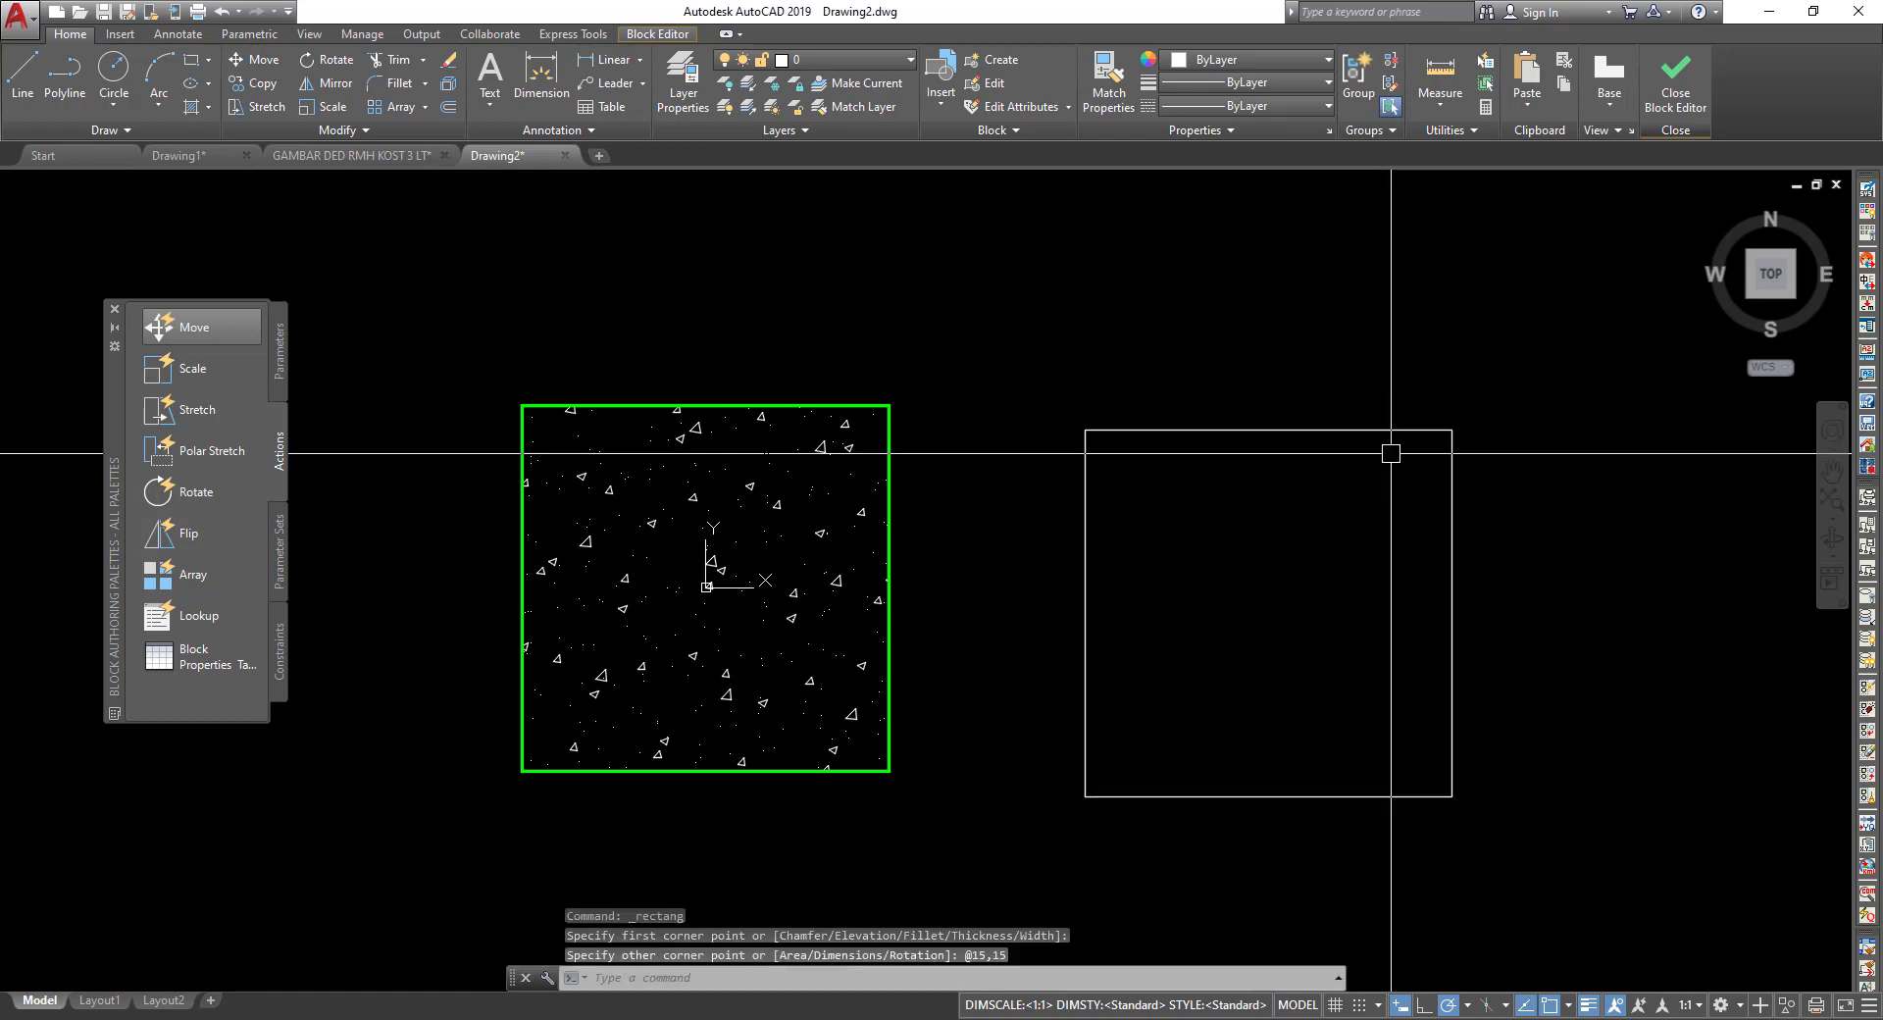
pyautogui.click(1261, 431)
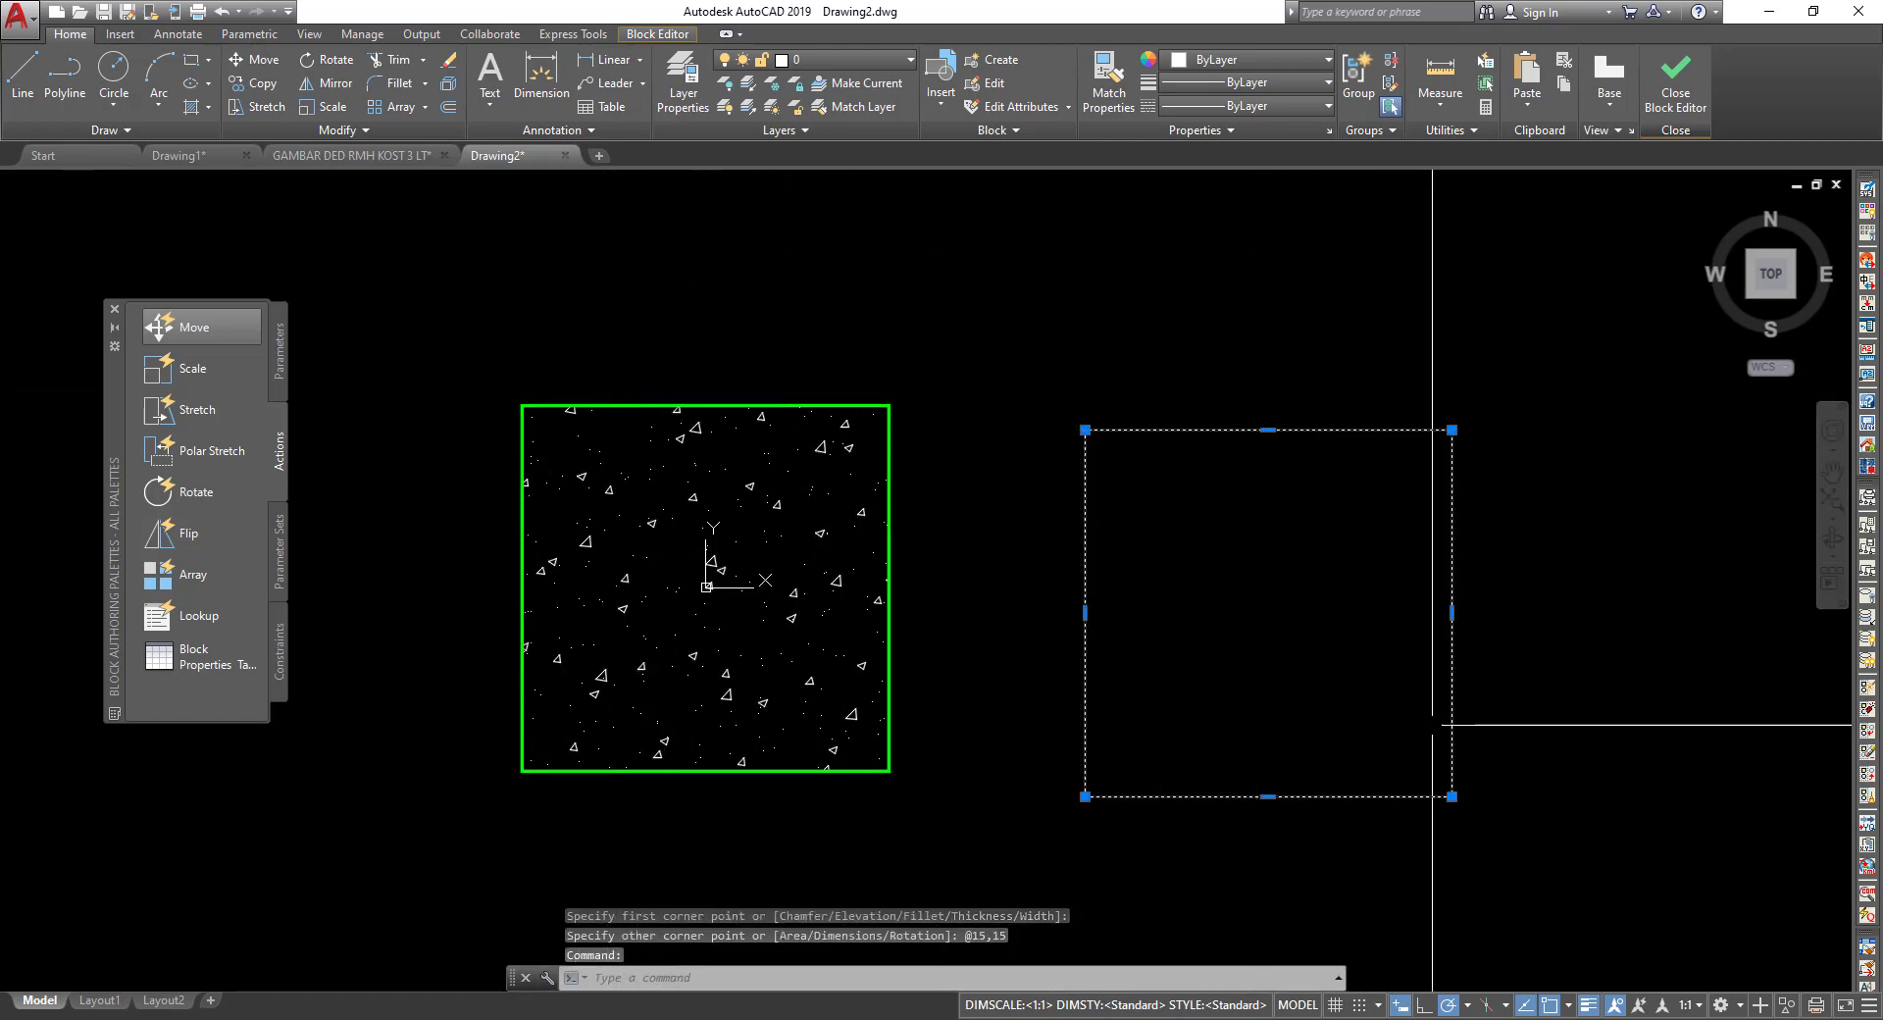
pyautogui.write('m')
pyautogui.press('Return')
# Move the square by its top-right corner onto the column's outline.
pyautogui.click(1451, 430)
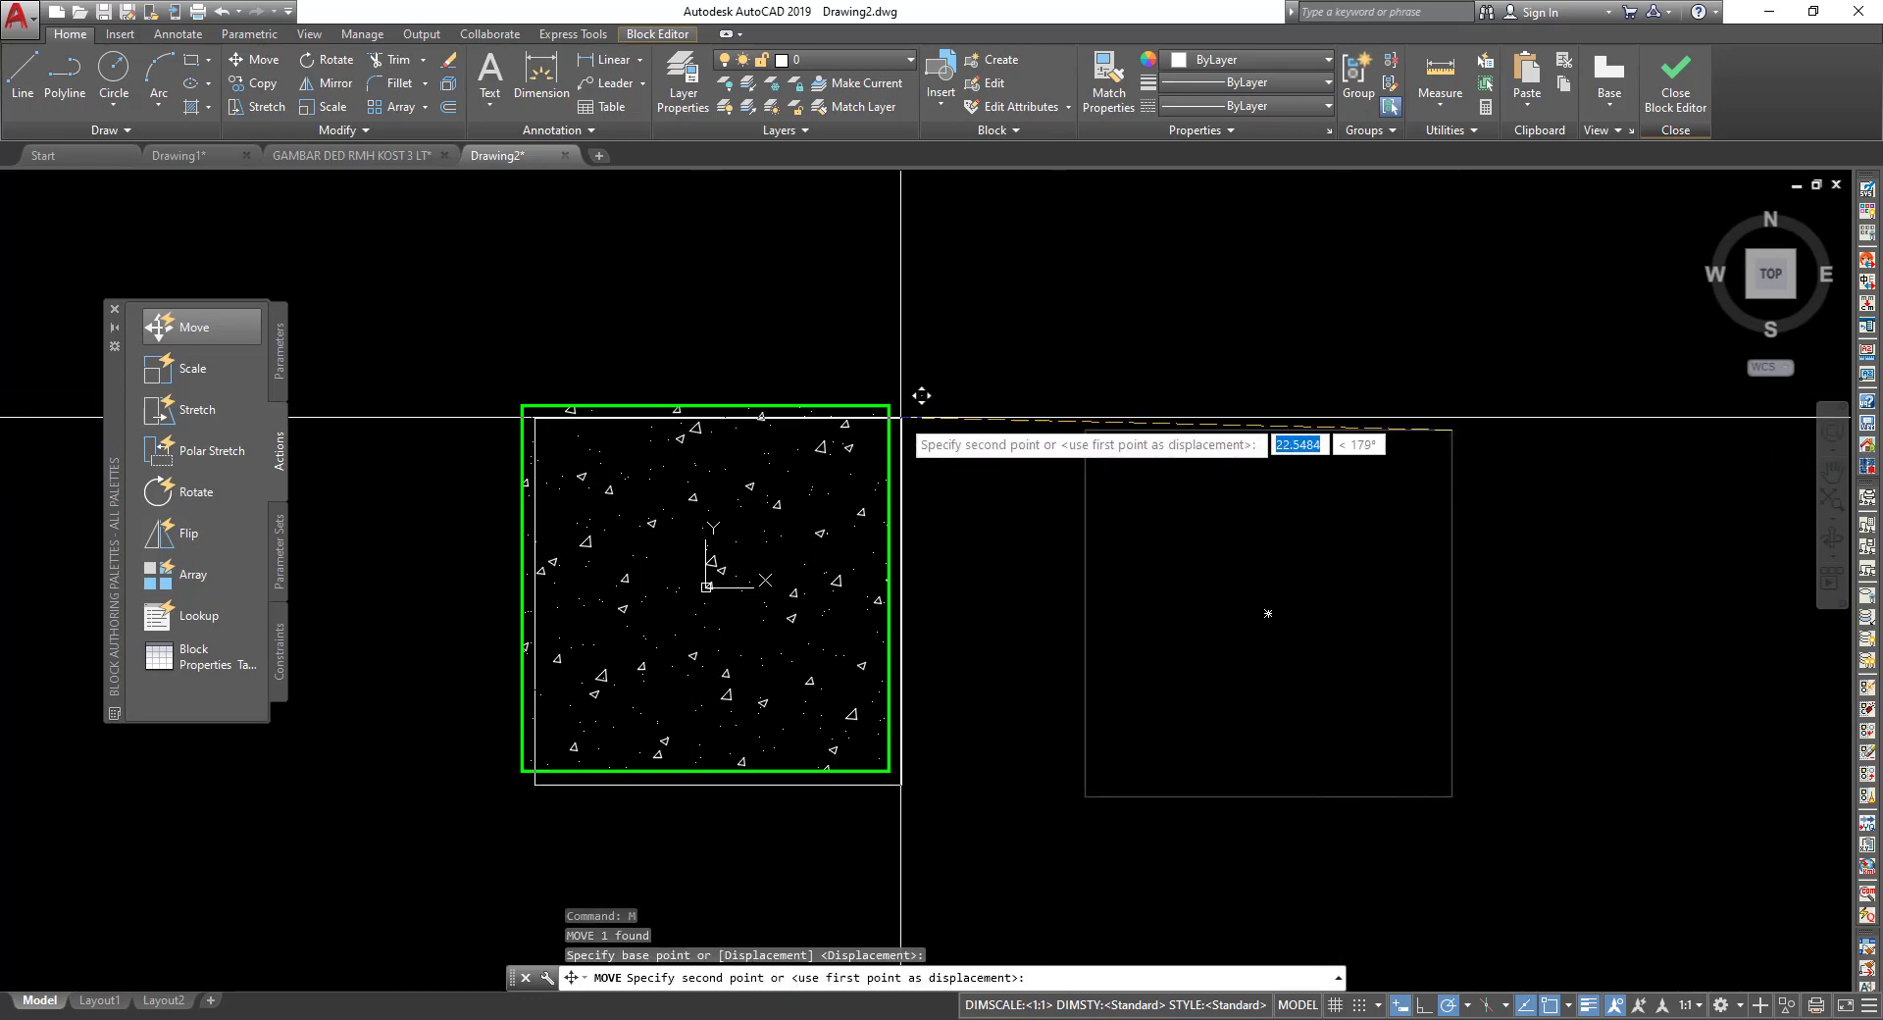
pyautogui.click(891, 406)
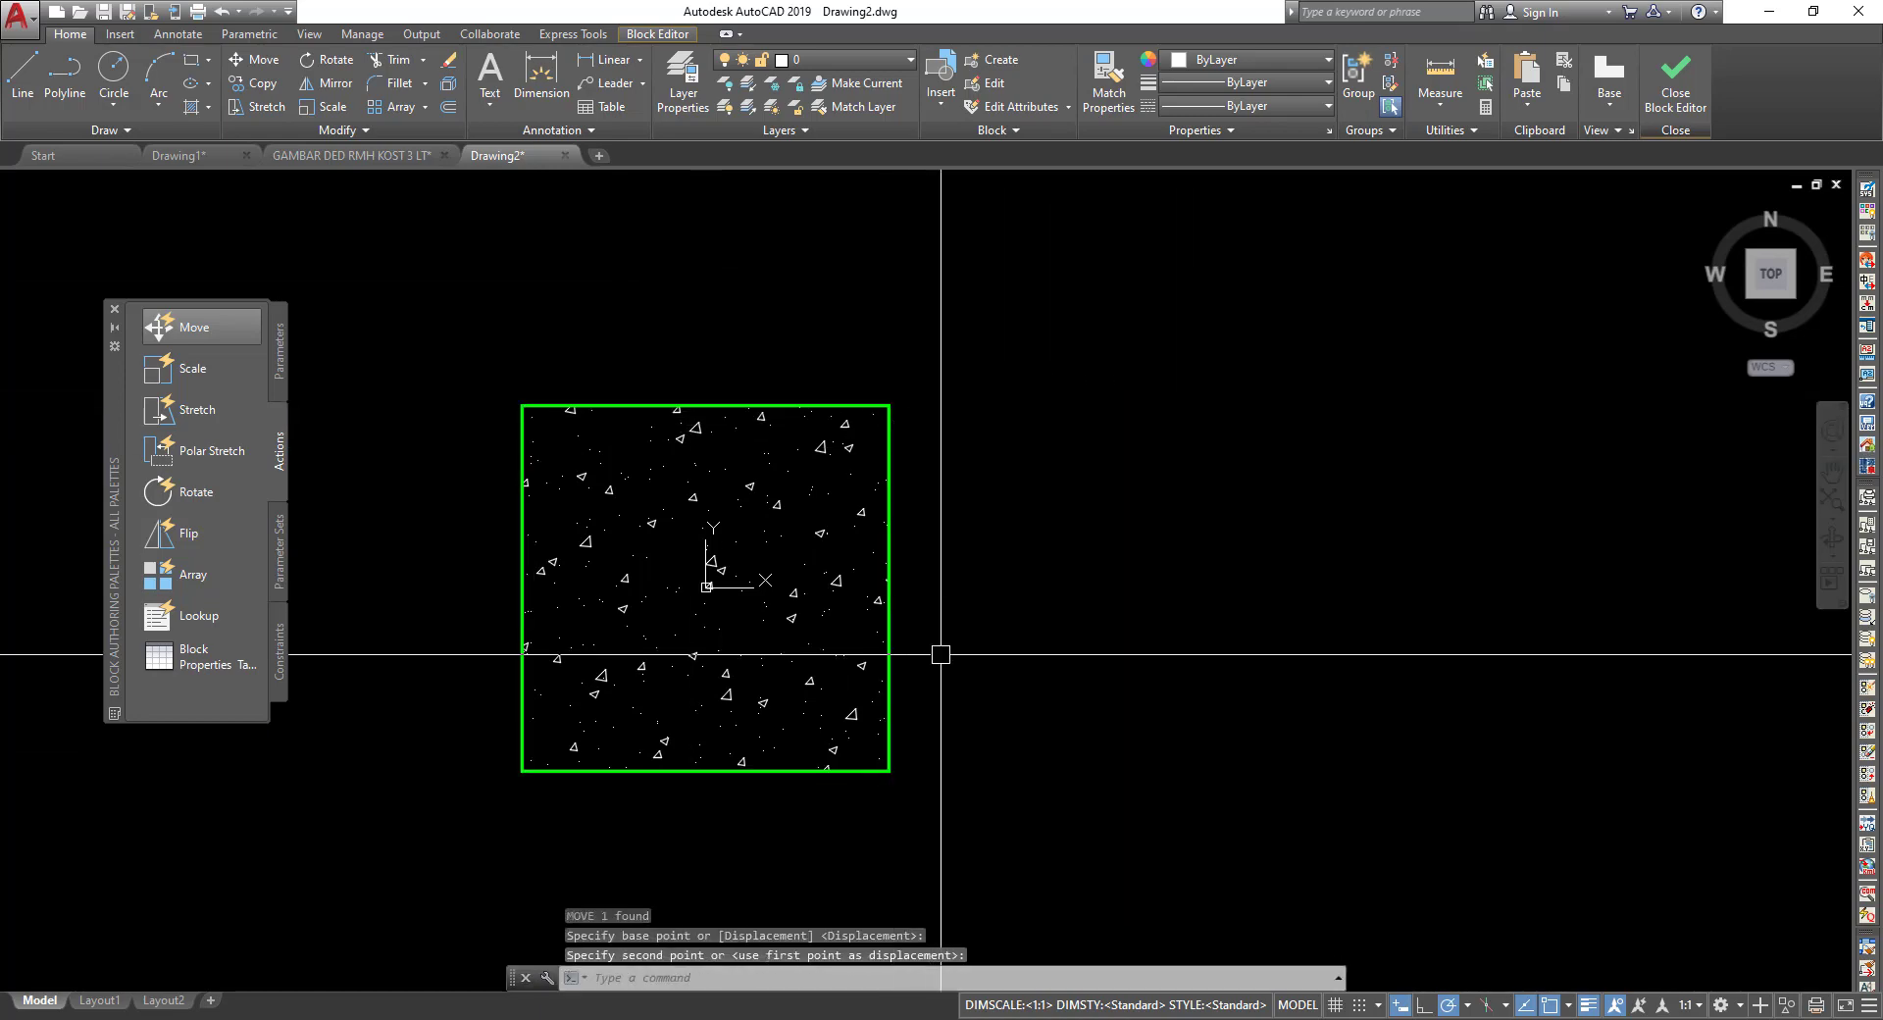
pyautogui.click(889, 446)
pyautogui.scroll(2, 907, 441)
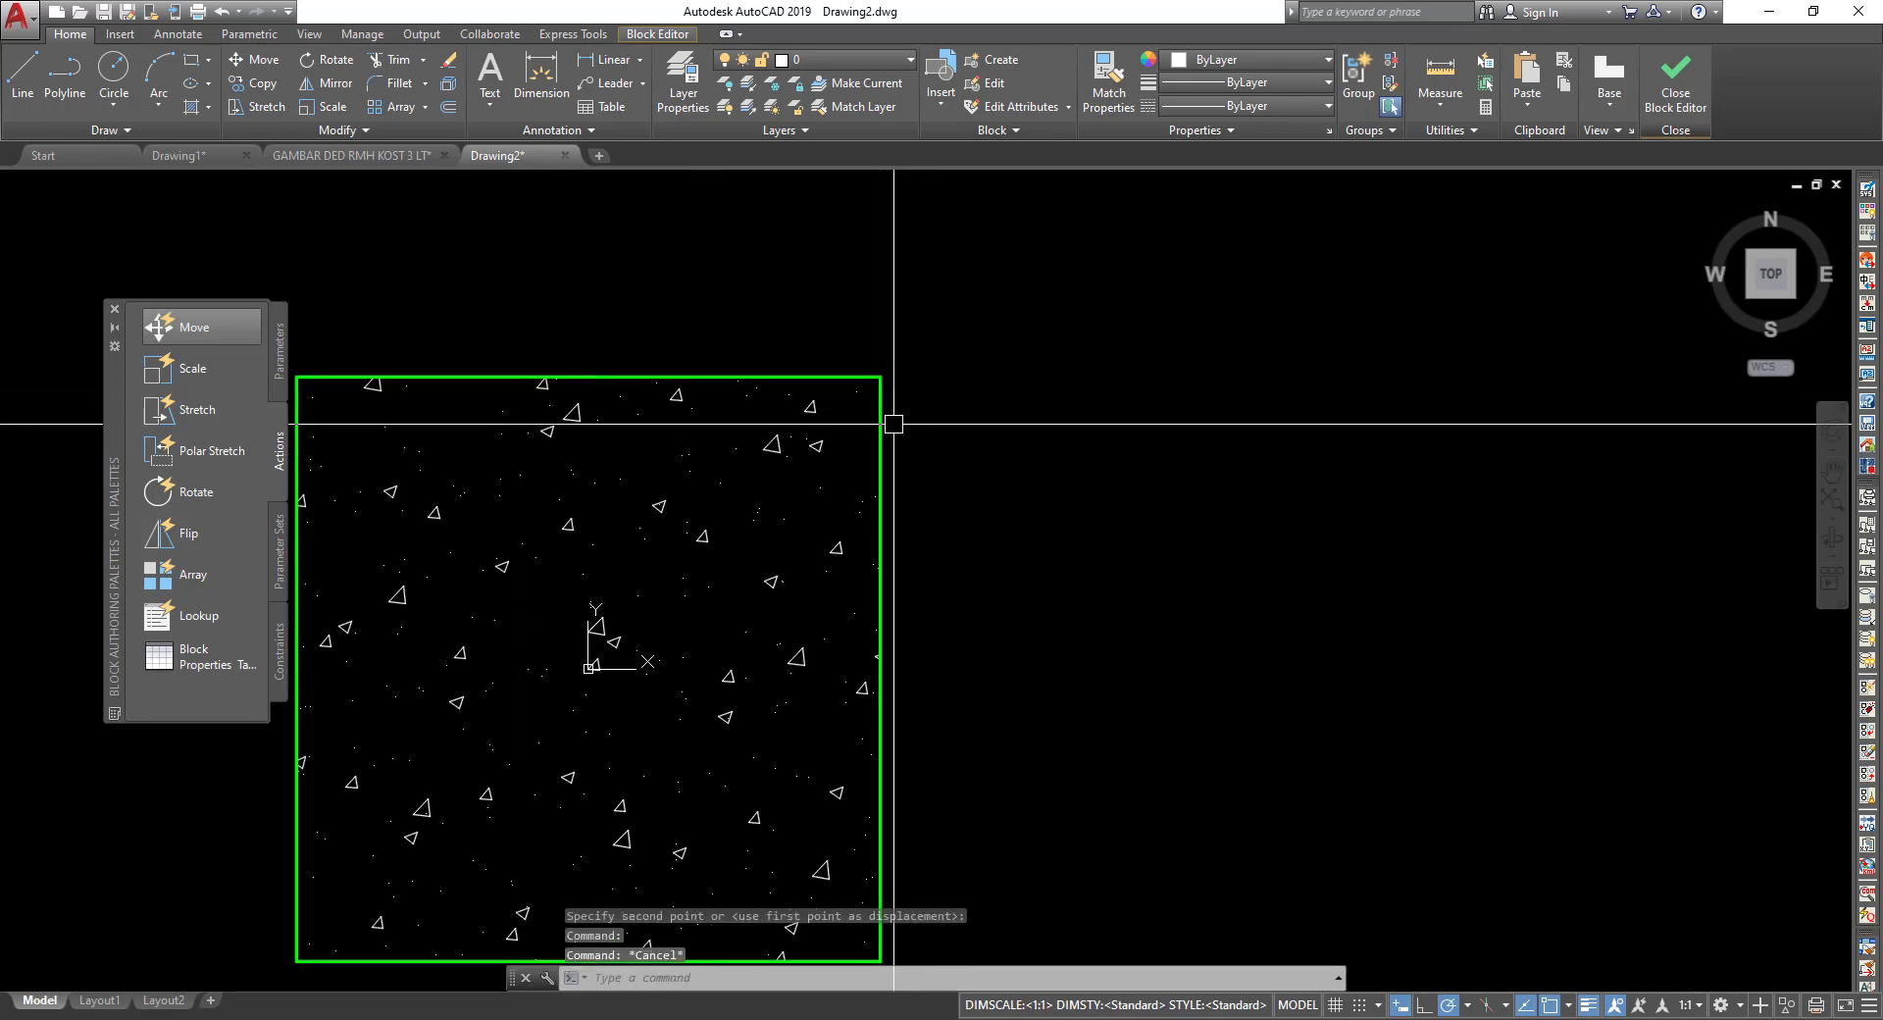
pyautogui.press('Escape')
pyautogui.click(881, 412)
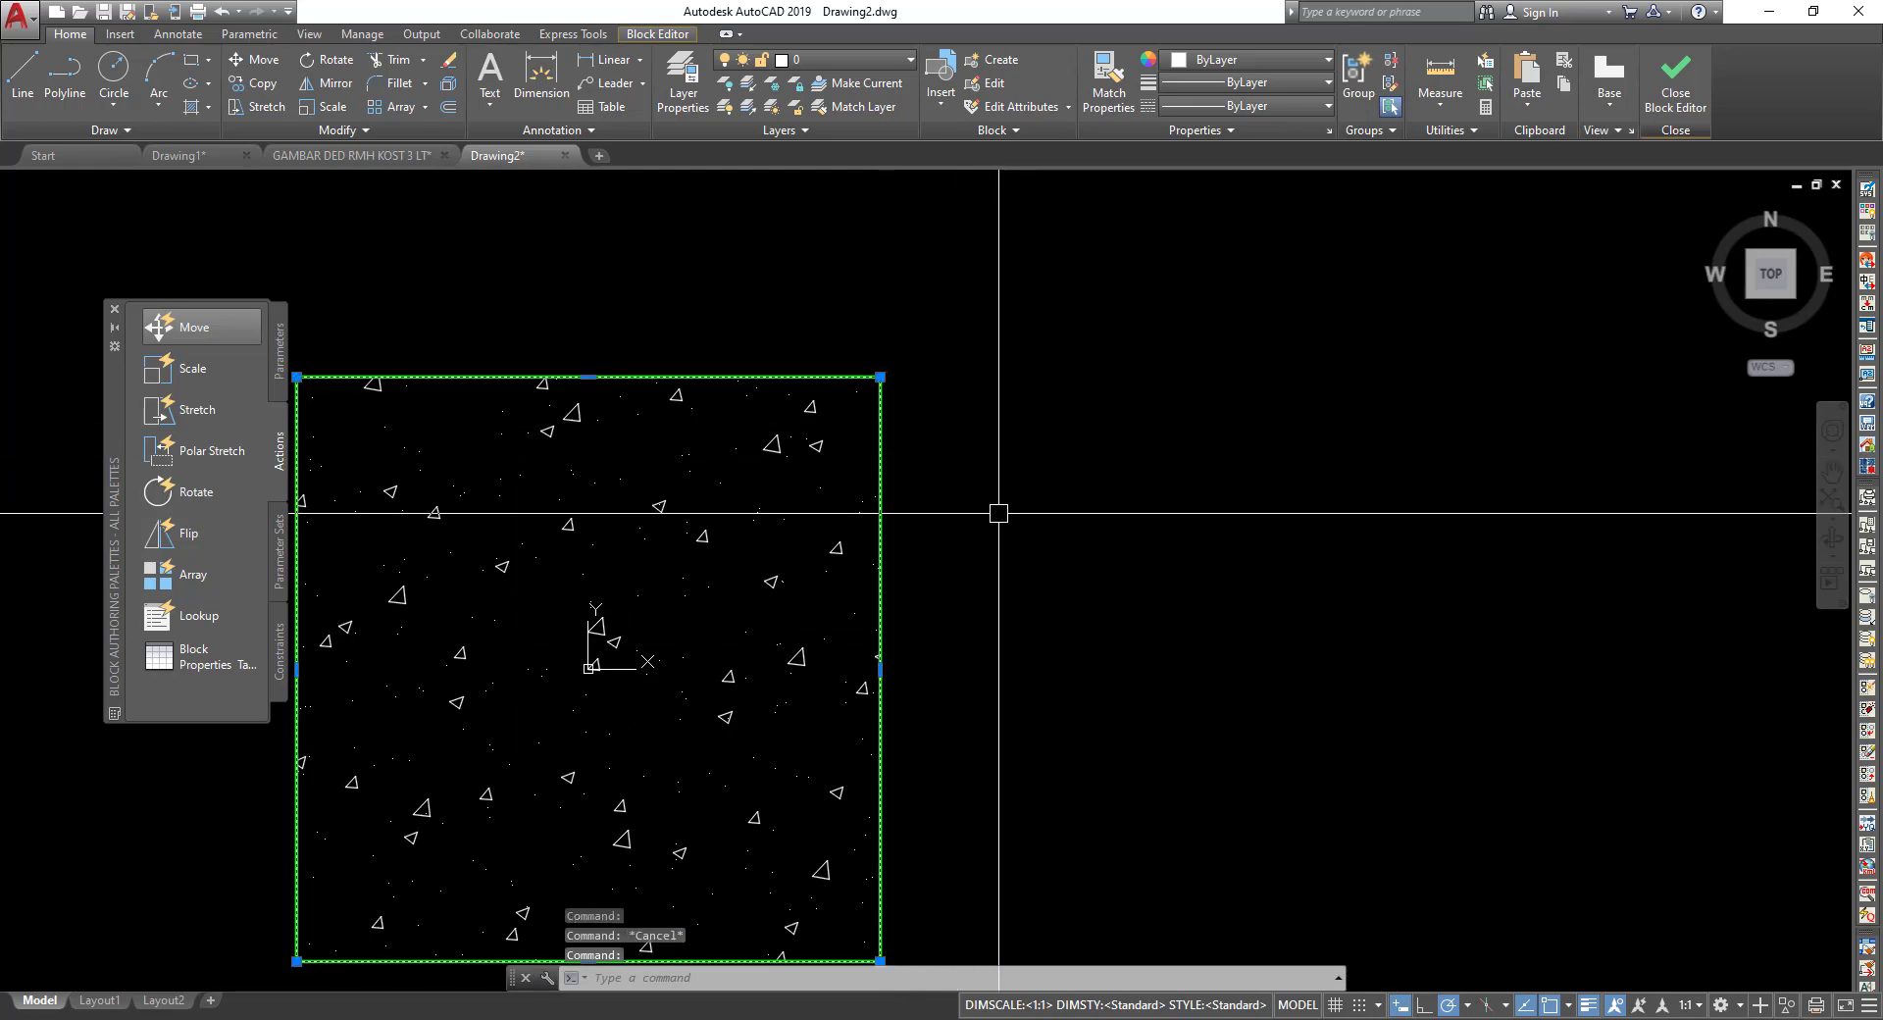
# Copy the square to a spot right of the hatched column.
pyautogui.write('Co')
pyautogui.press('Return')
pyautogui.click(1001, 513)
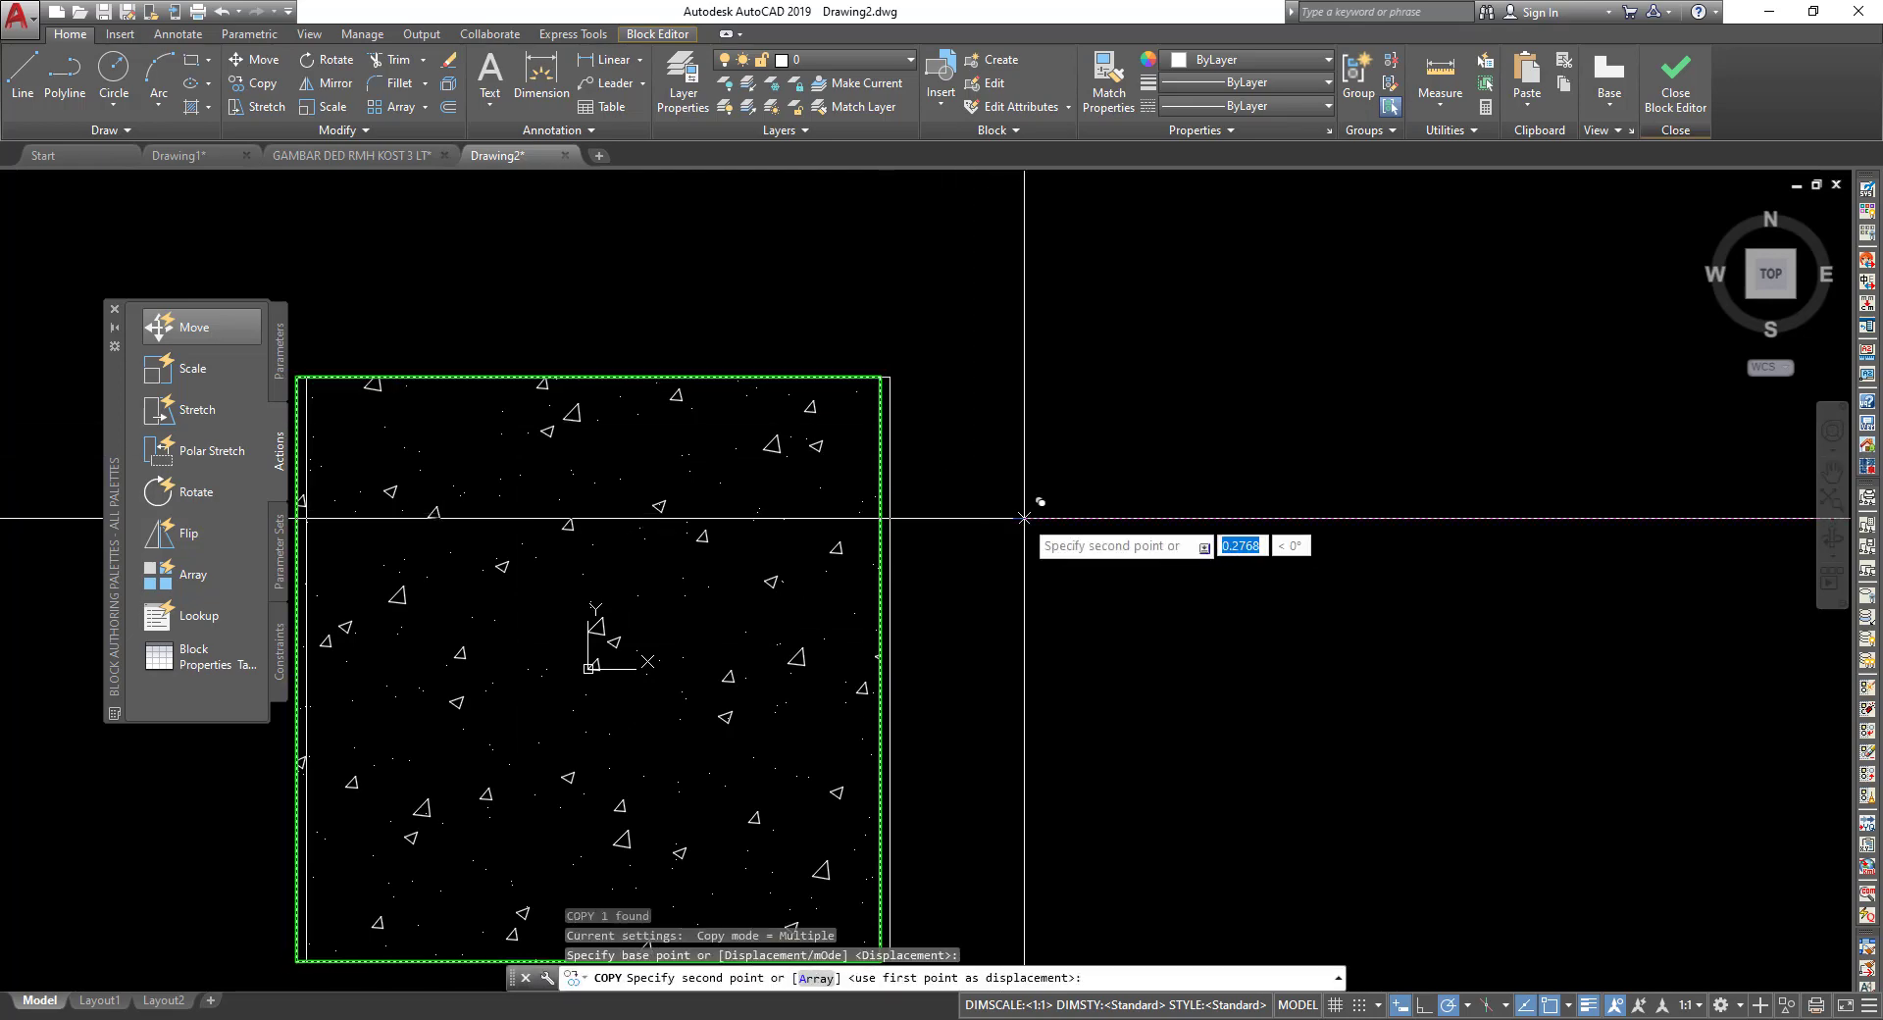
pyautogui.moveTo(1571, 511); pyautogui.dragTo(1424, 511, button='middle')
pyautogui.scroll(-2, 1373, 491)
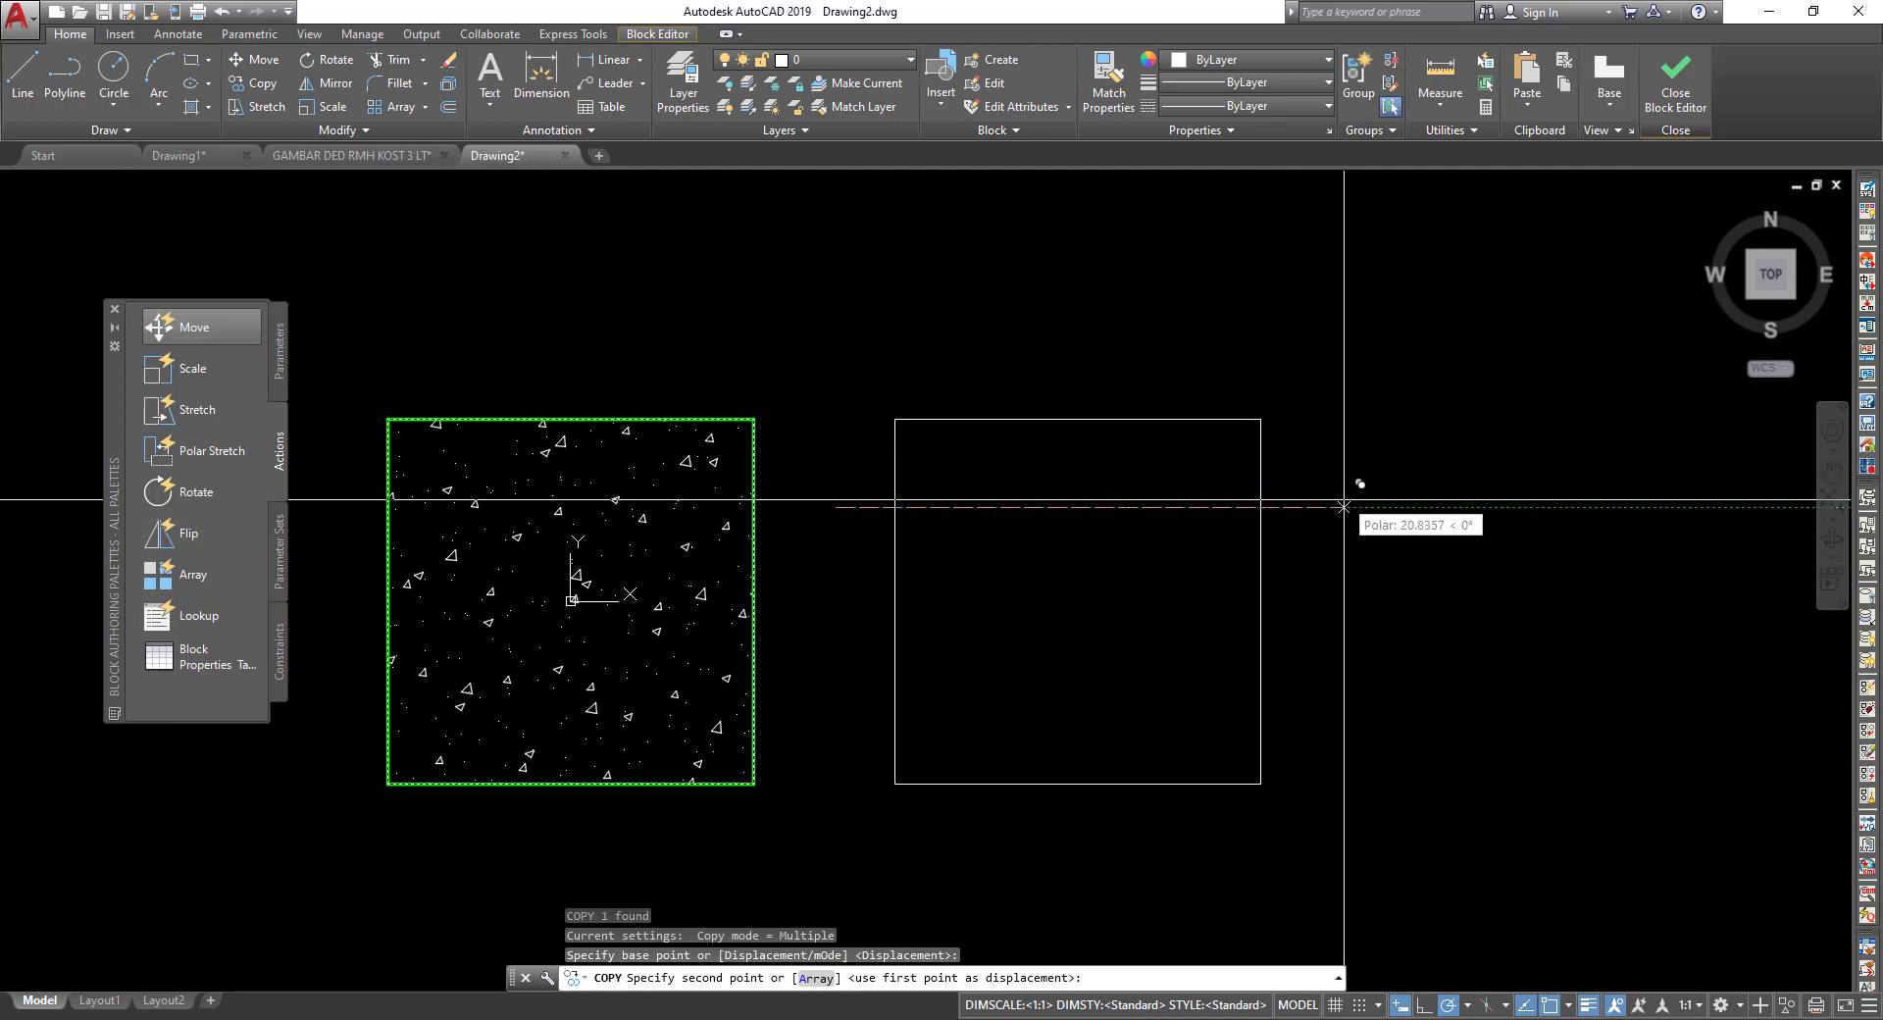
pyautogui.click(1336, 504)
pyautogui.press('Escape')
pyautogui.moveTo(1436, 641); pyautogui.dragTo(1499, 612, button='middle')
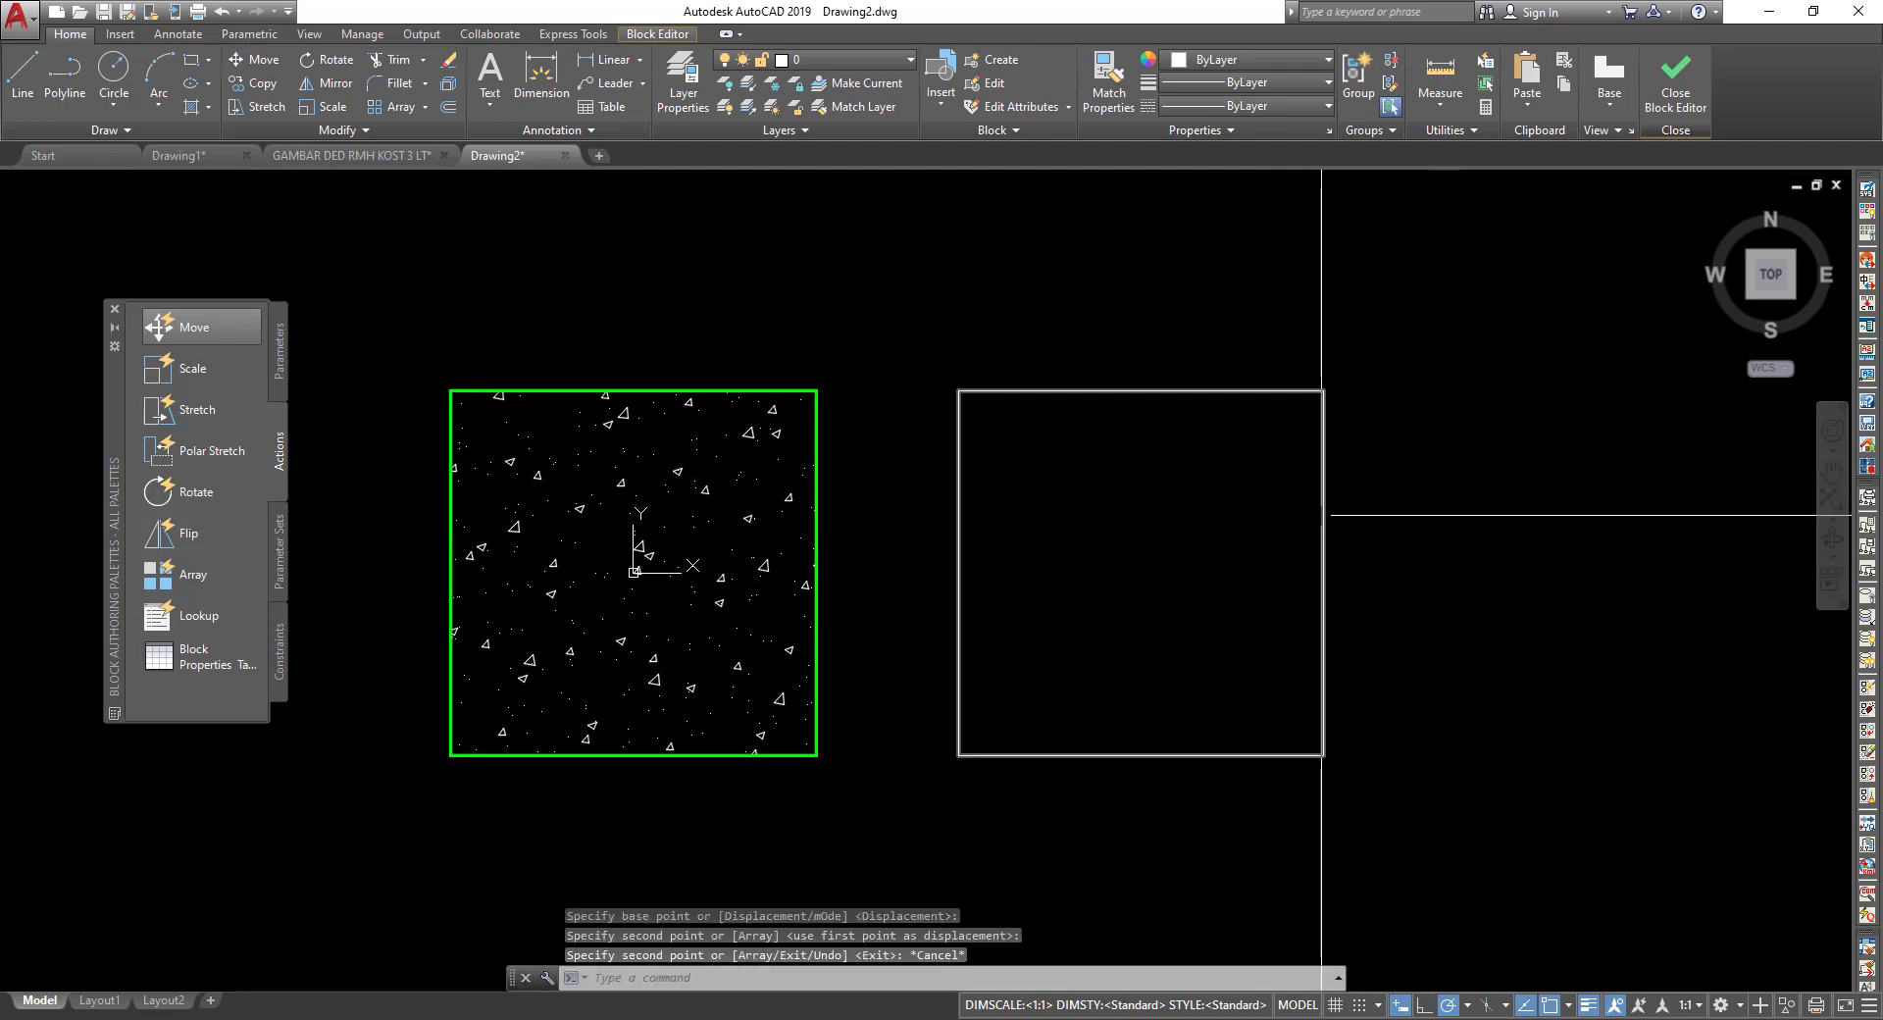
pyautogui.click(1324, 510)
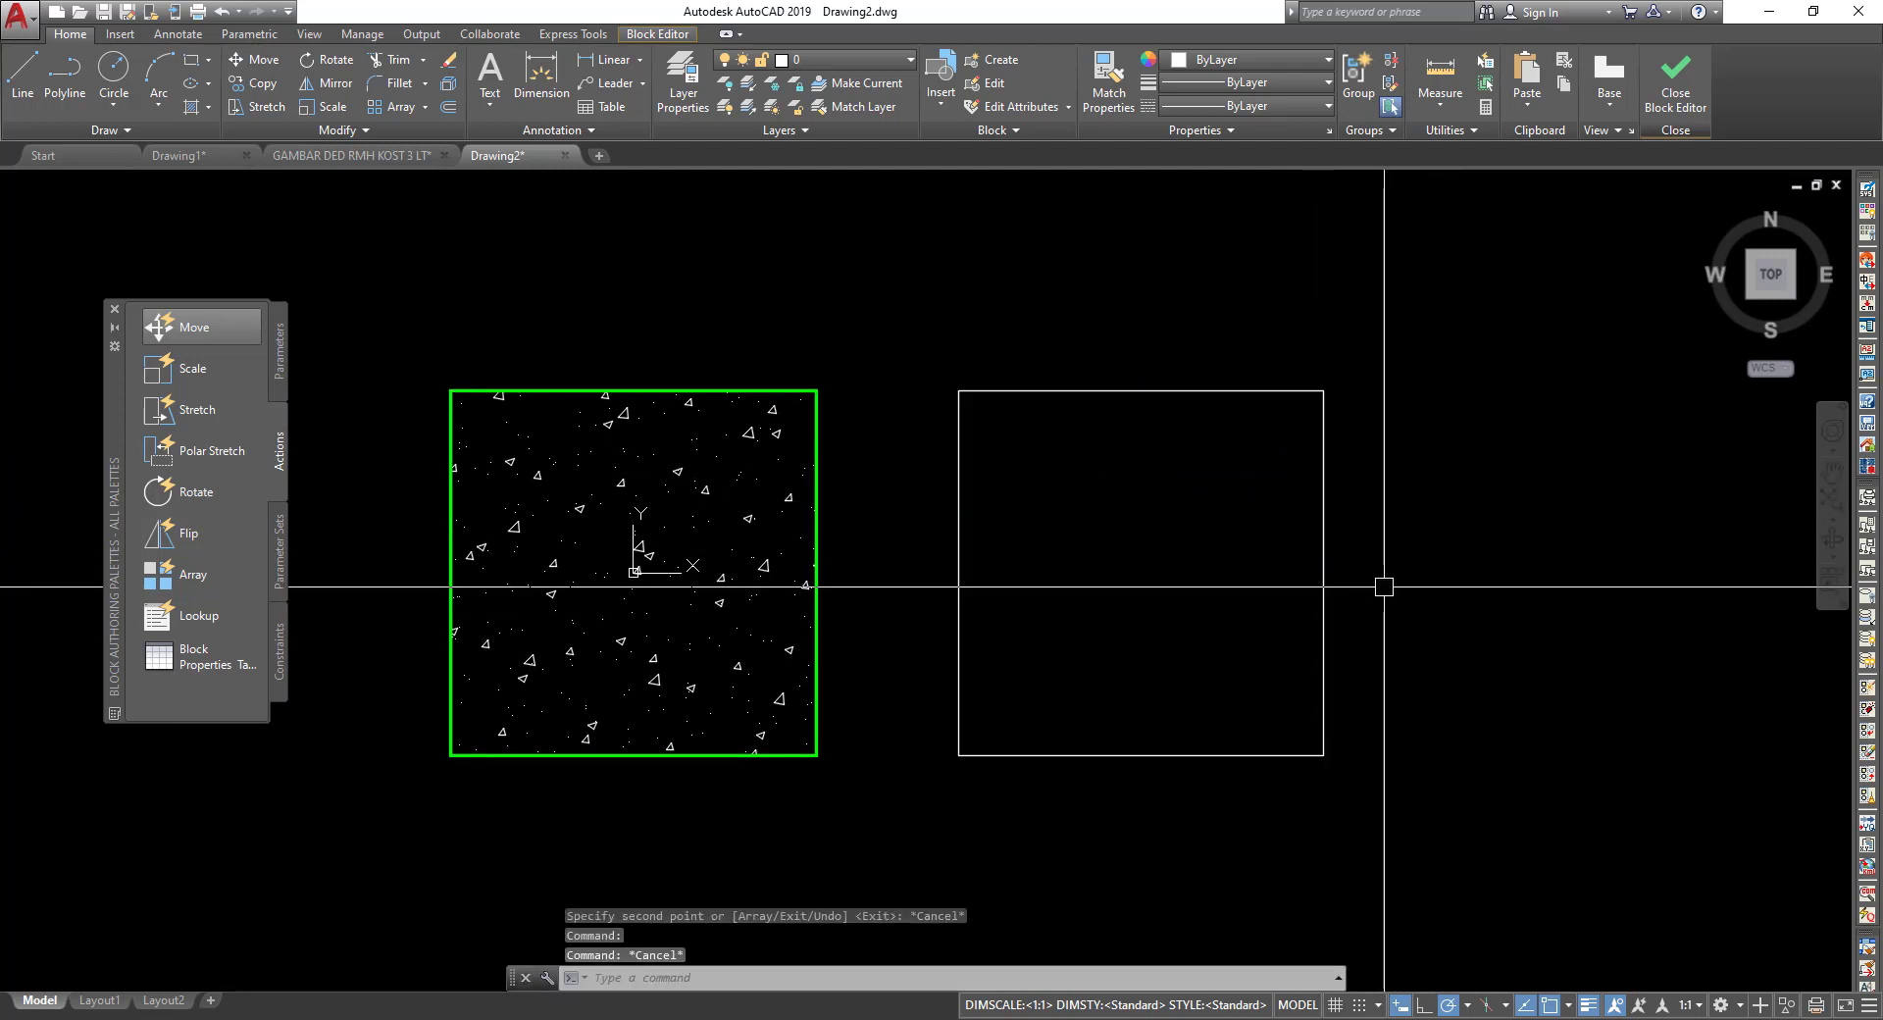
pyautogui.click(1322, 546)
# Convert the right 15 × 15 square into a wipeout via Polyline, erasing the original polyline.
pyautogui.press('Escape')
pyautogui.write('WIPO')
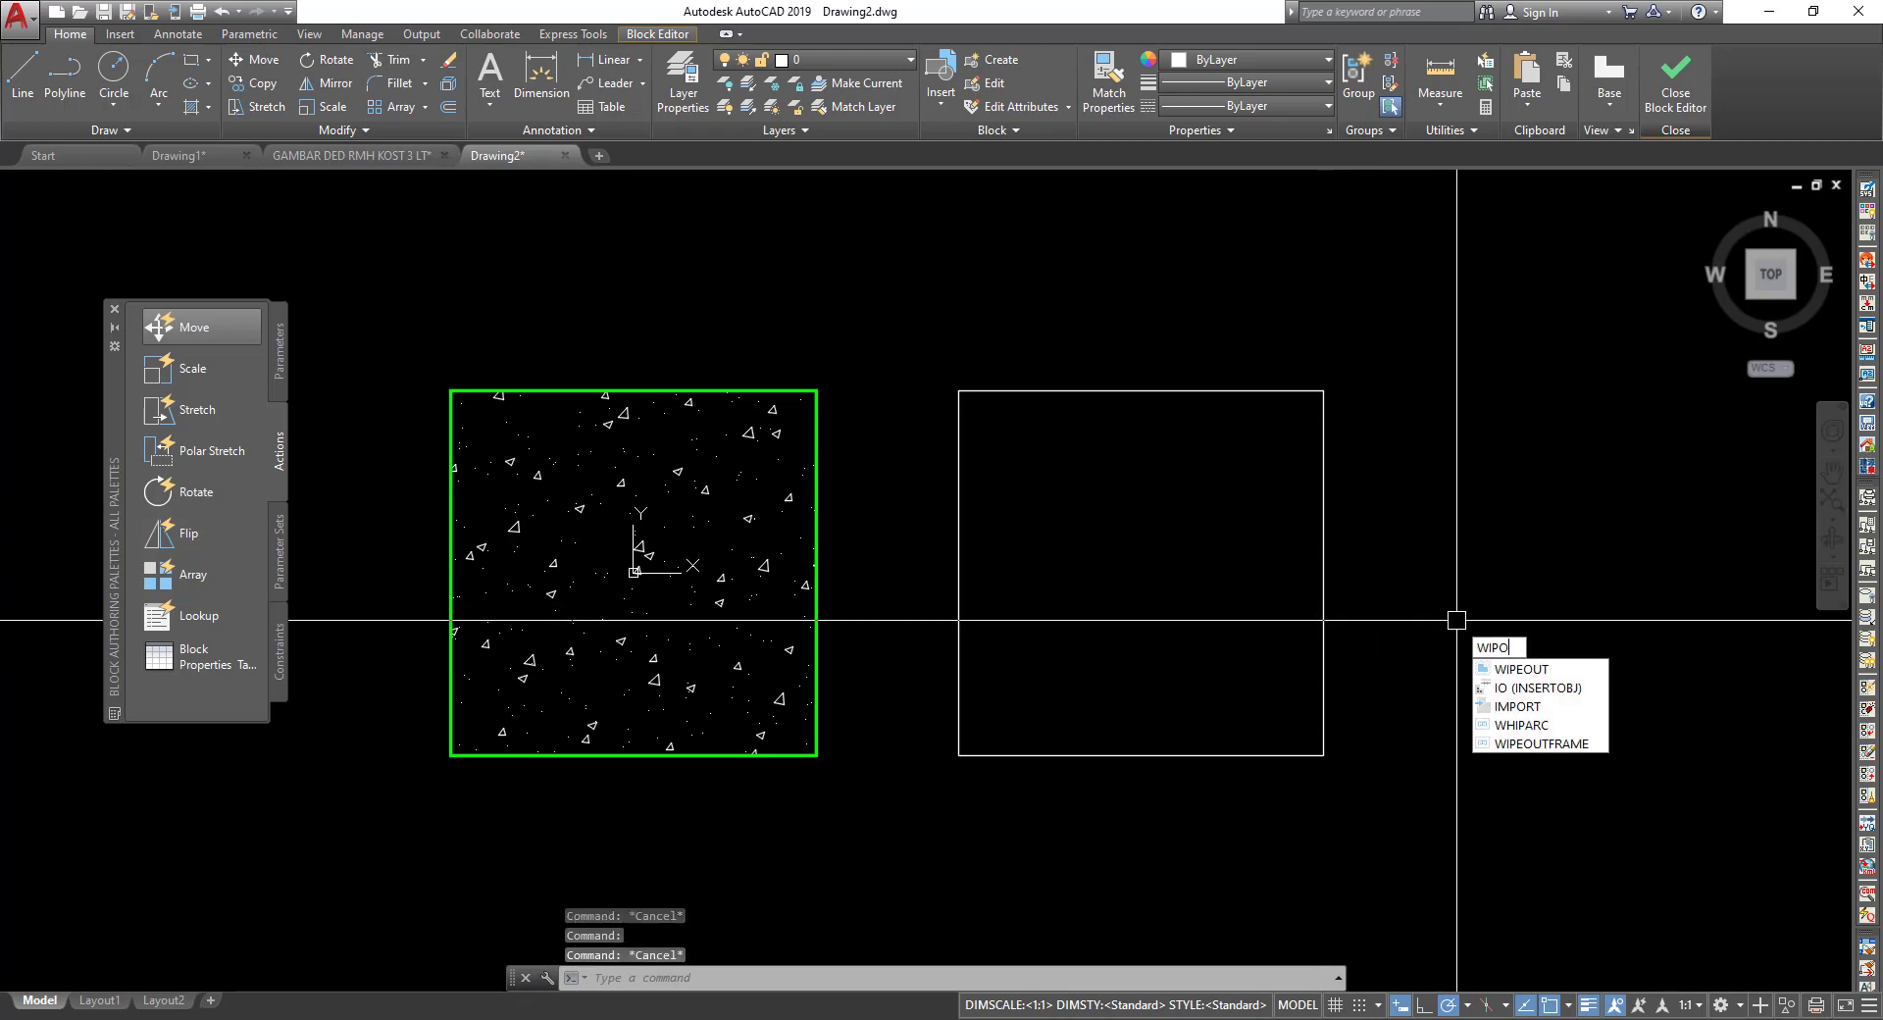
pyautogui.click(1547, 673)
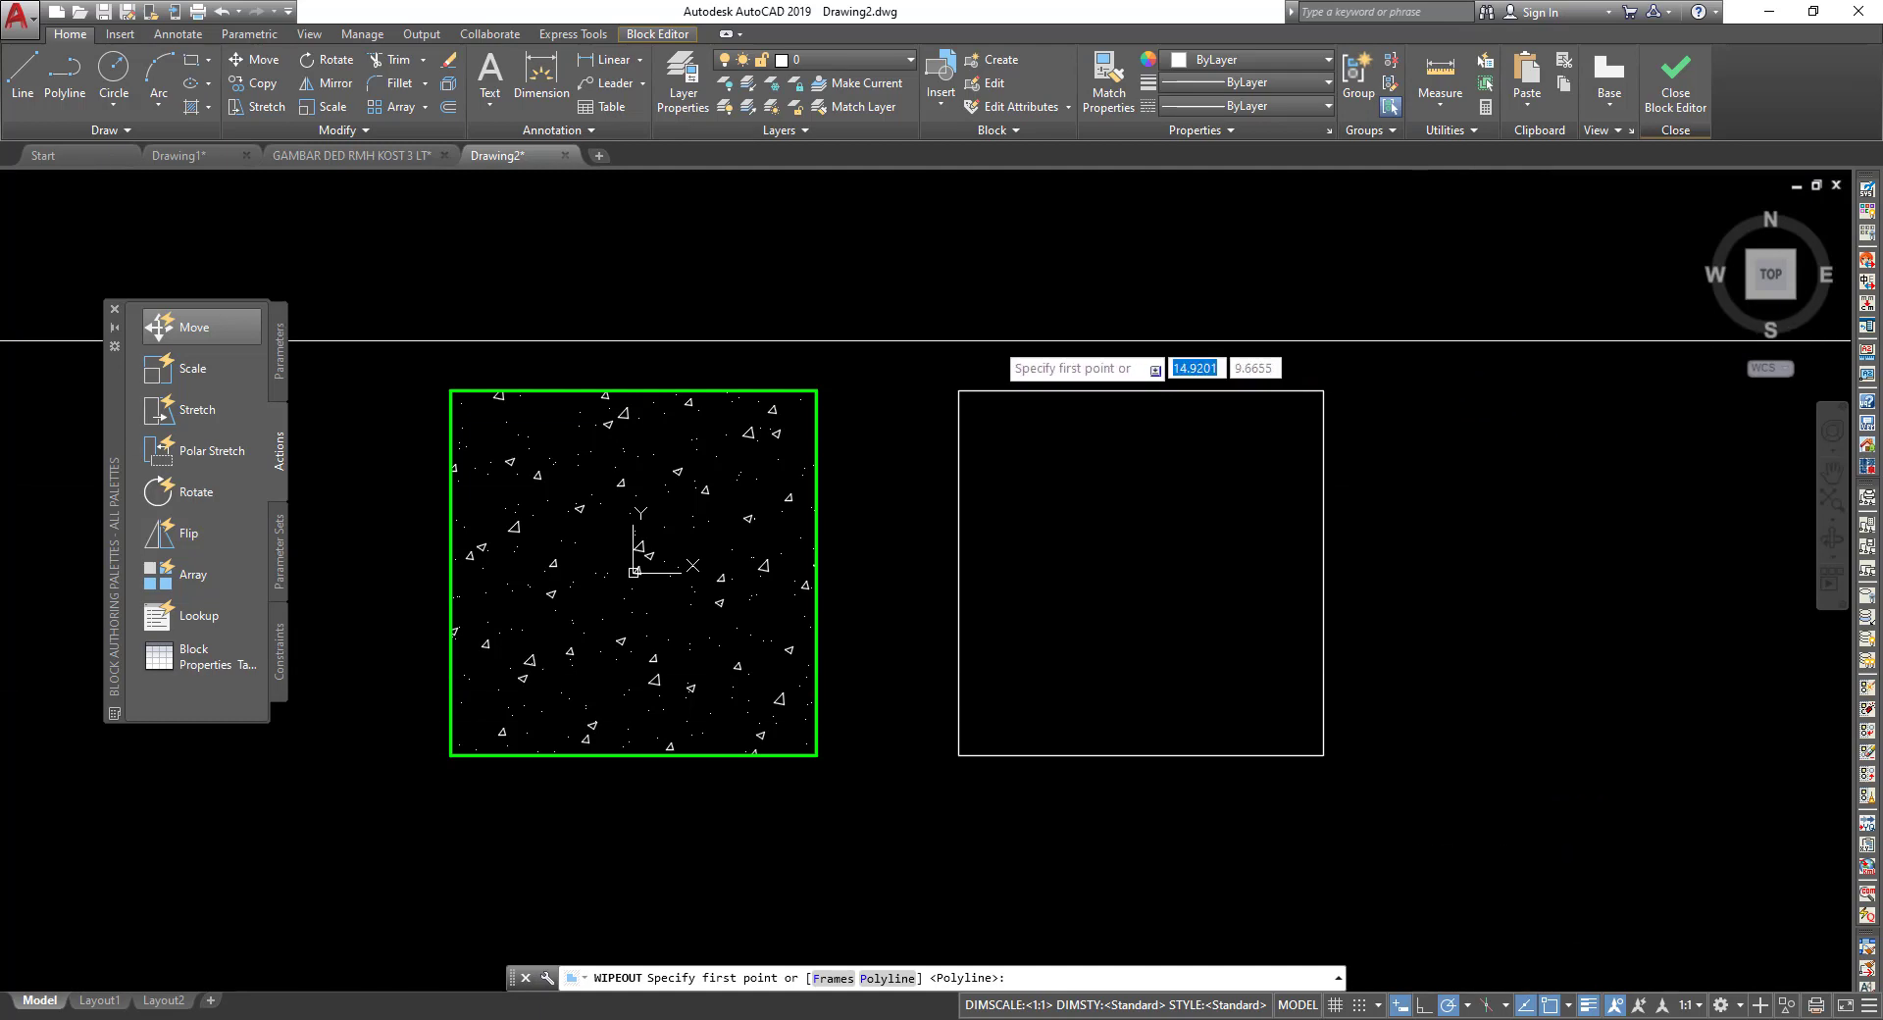
pyautogui.click(895, 978)
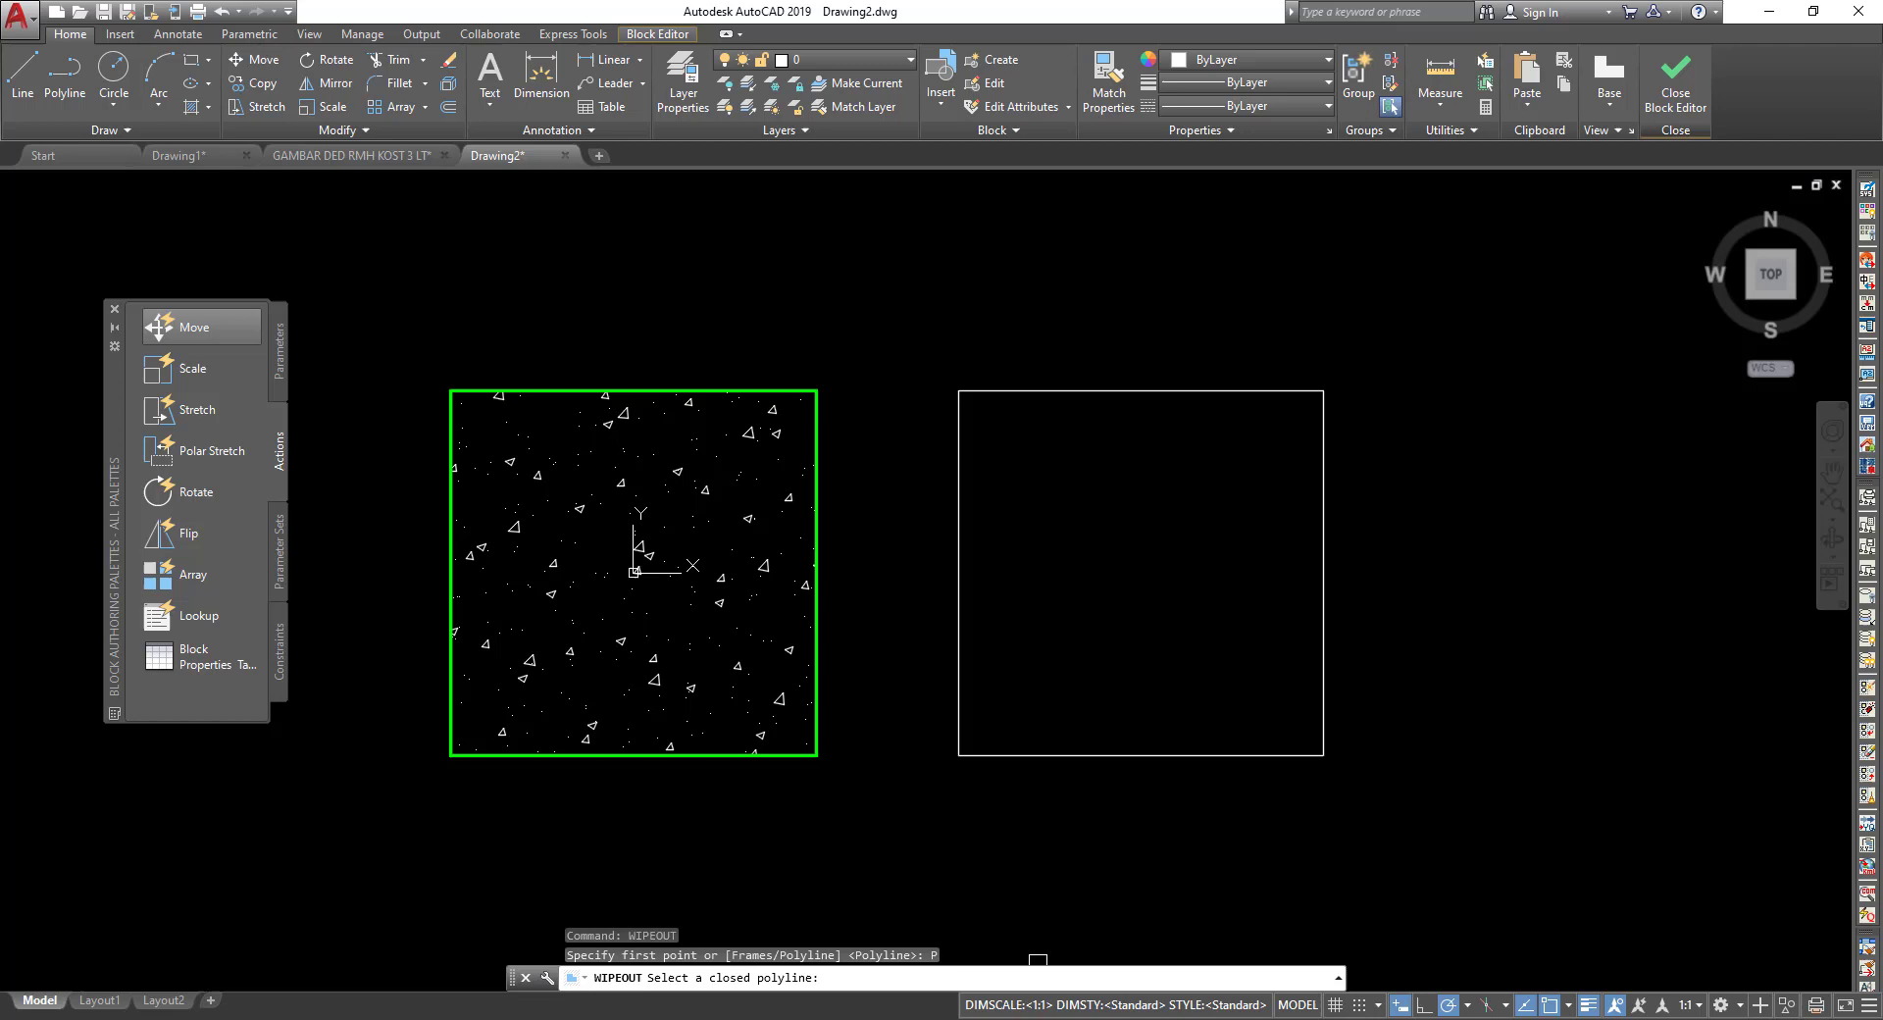
pyautogui.click(954, 706)
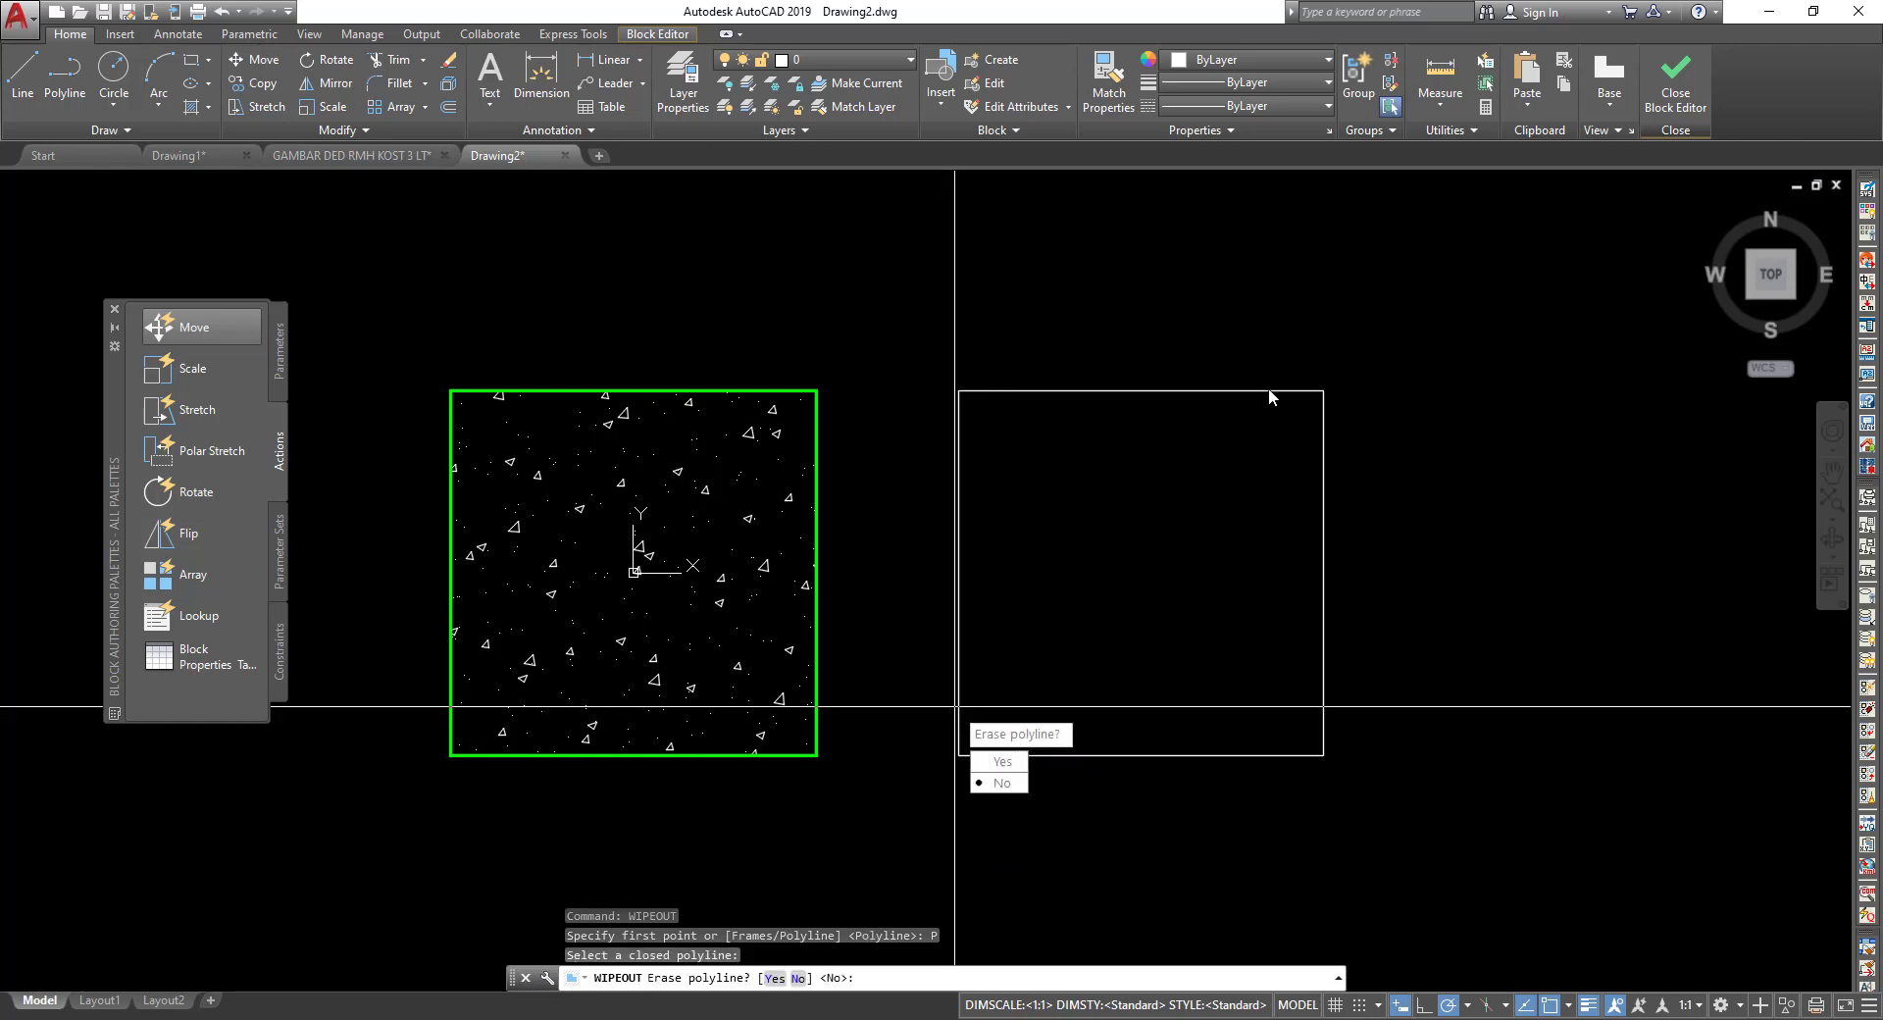
pyautogui.click(1009, 772)
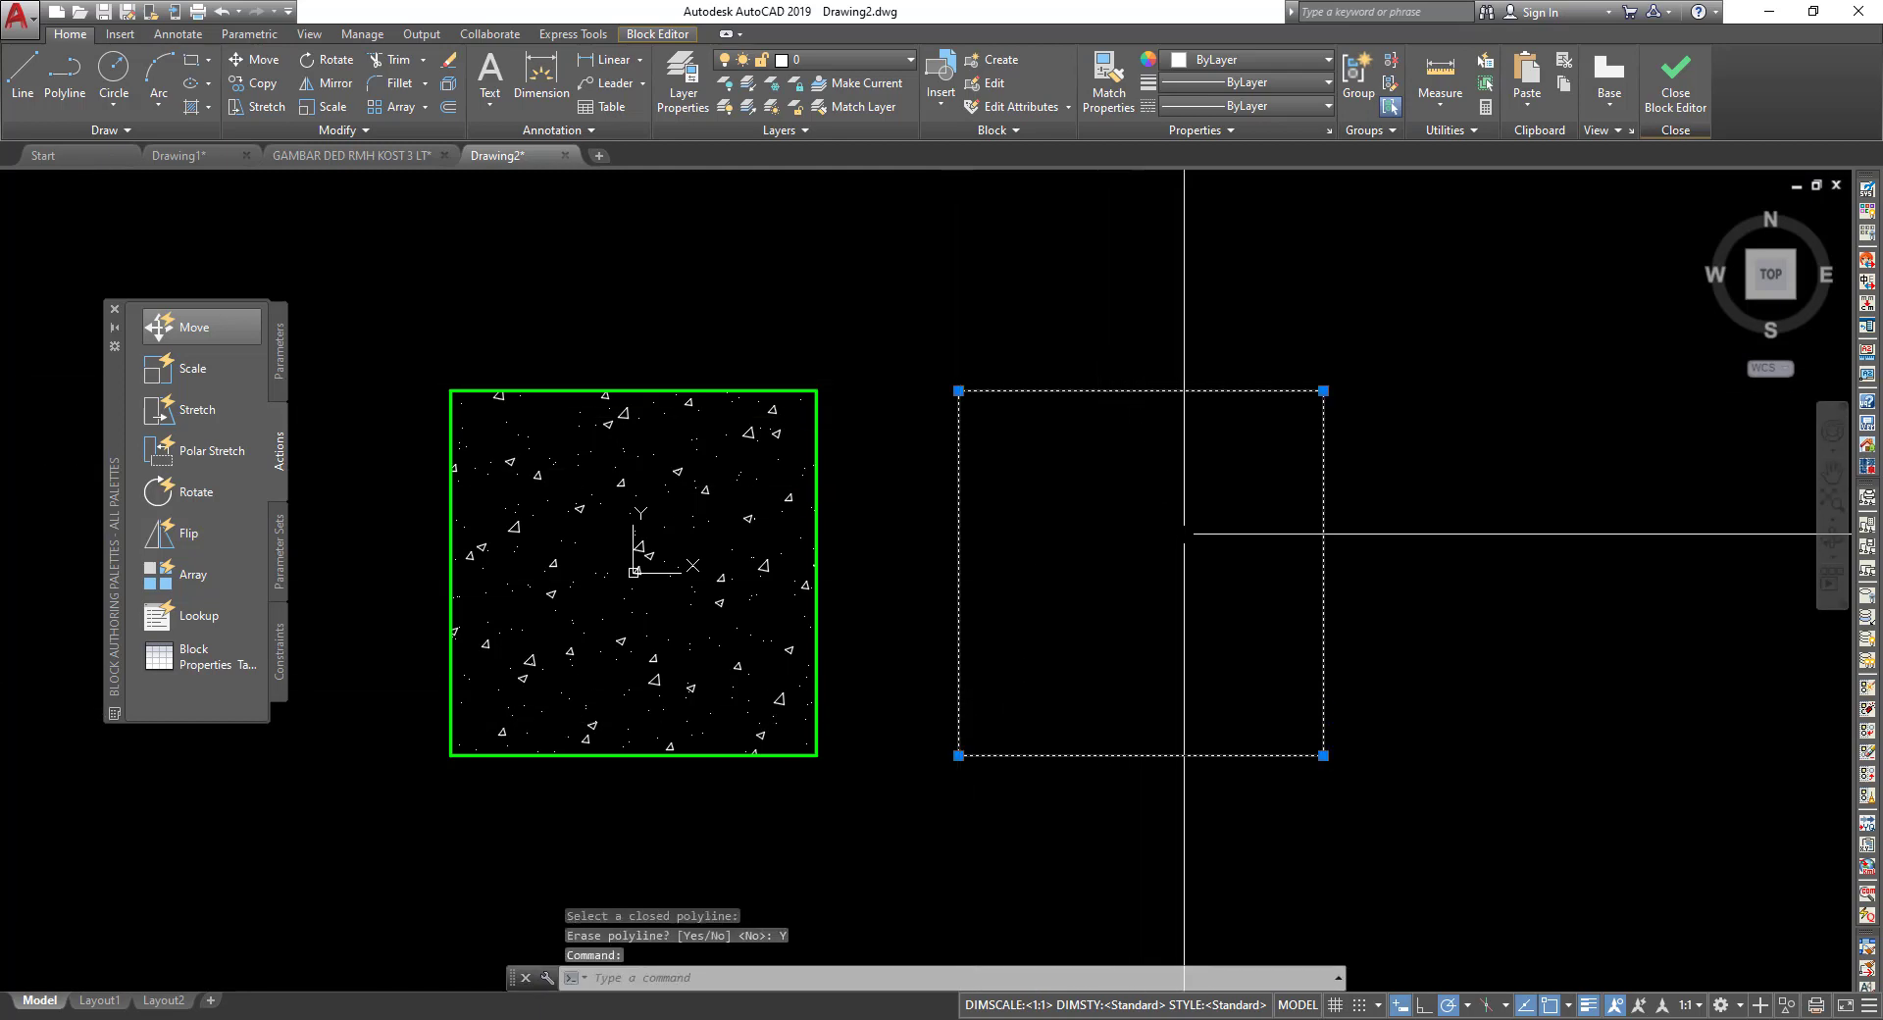
# Move the wipeout partly over the column through several repeated MOVE attempts.
pyautogui.write('m')
pyautogui.press('Return')
pyautogui.click(1344, 637)
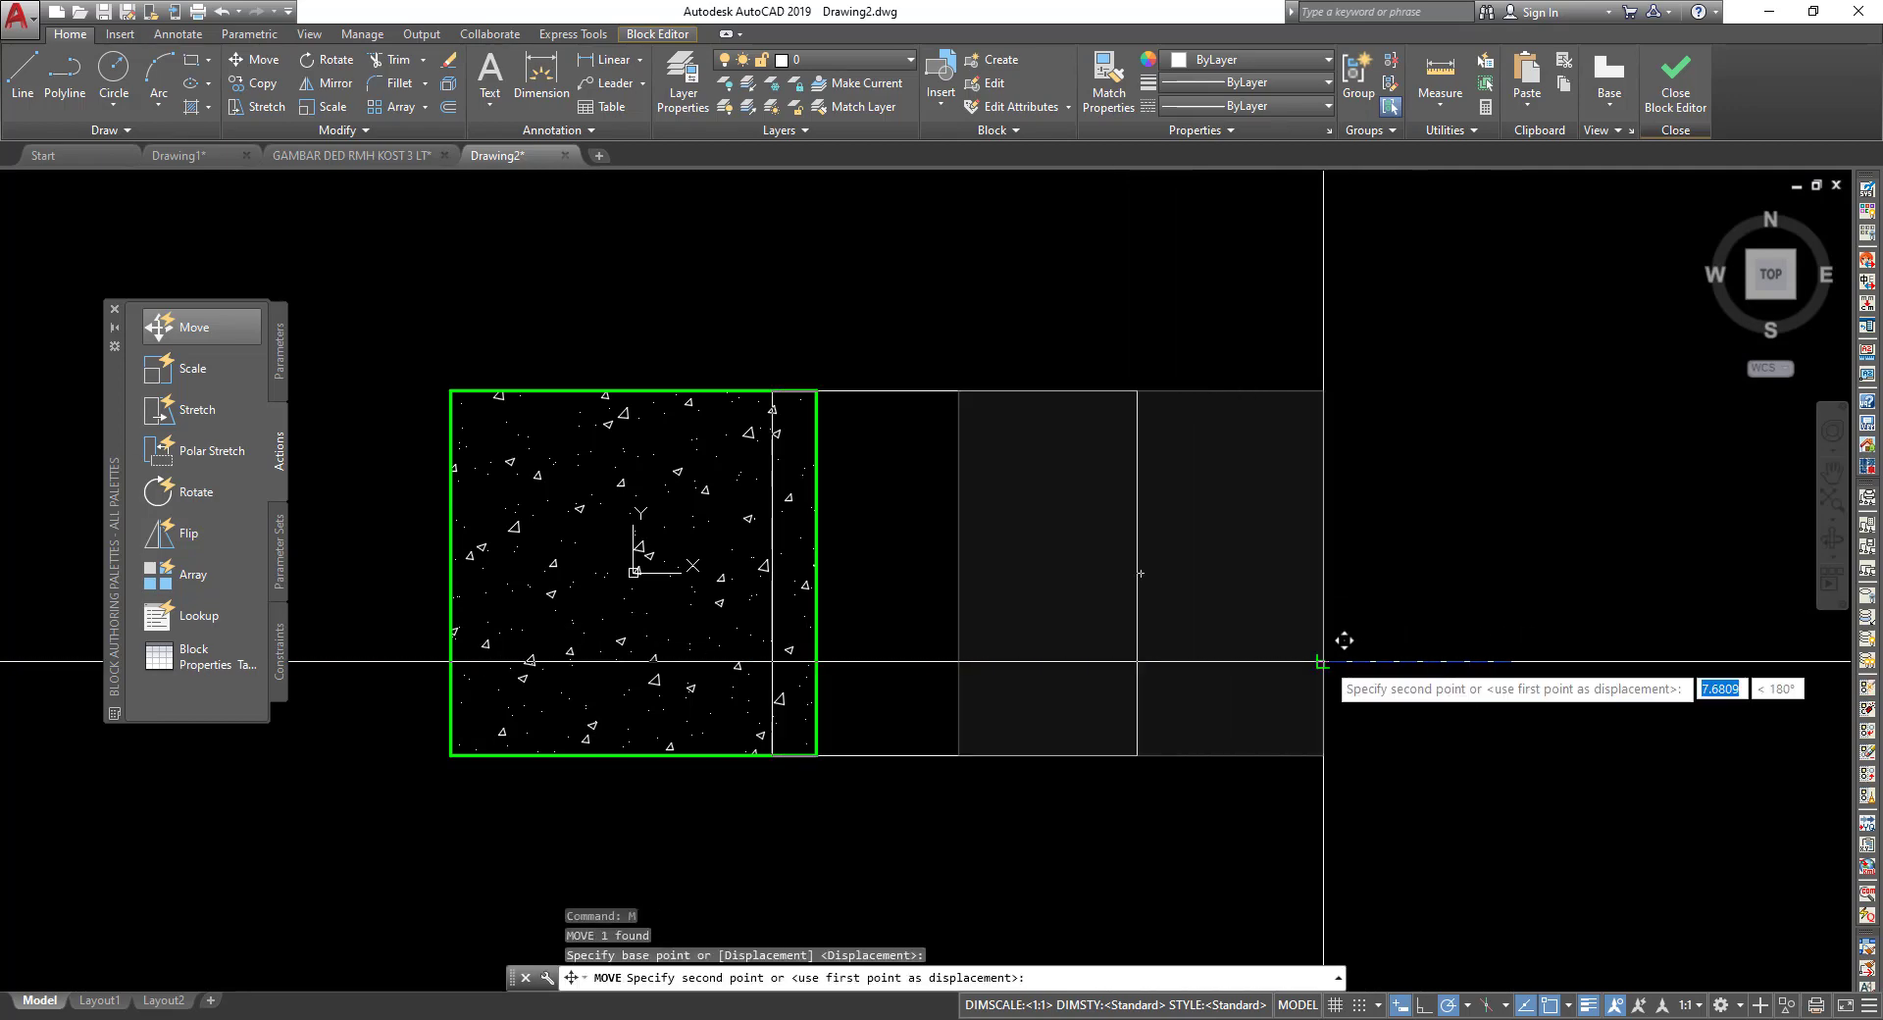
pyautogui.scroll(2, 760, 535)
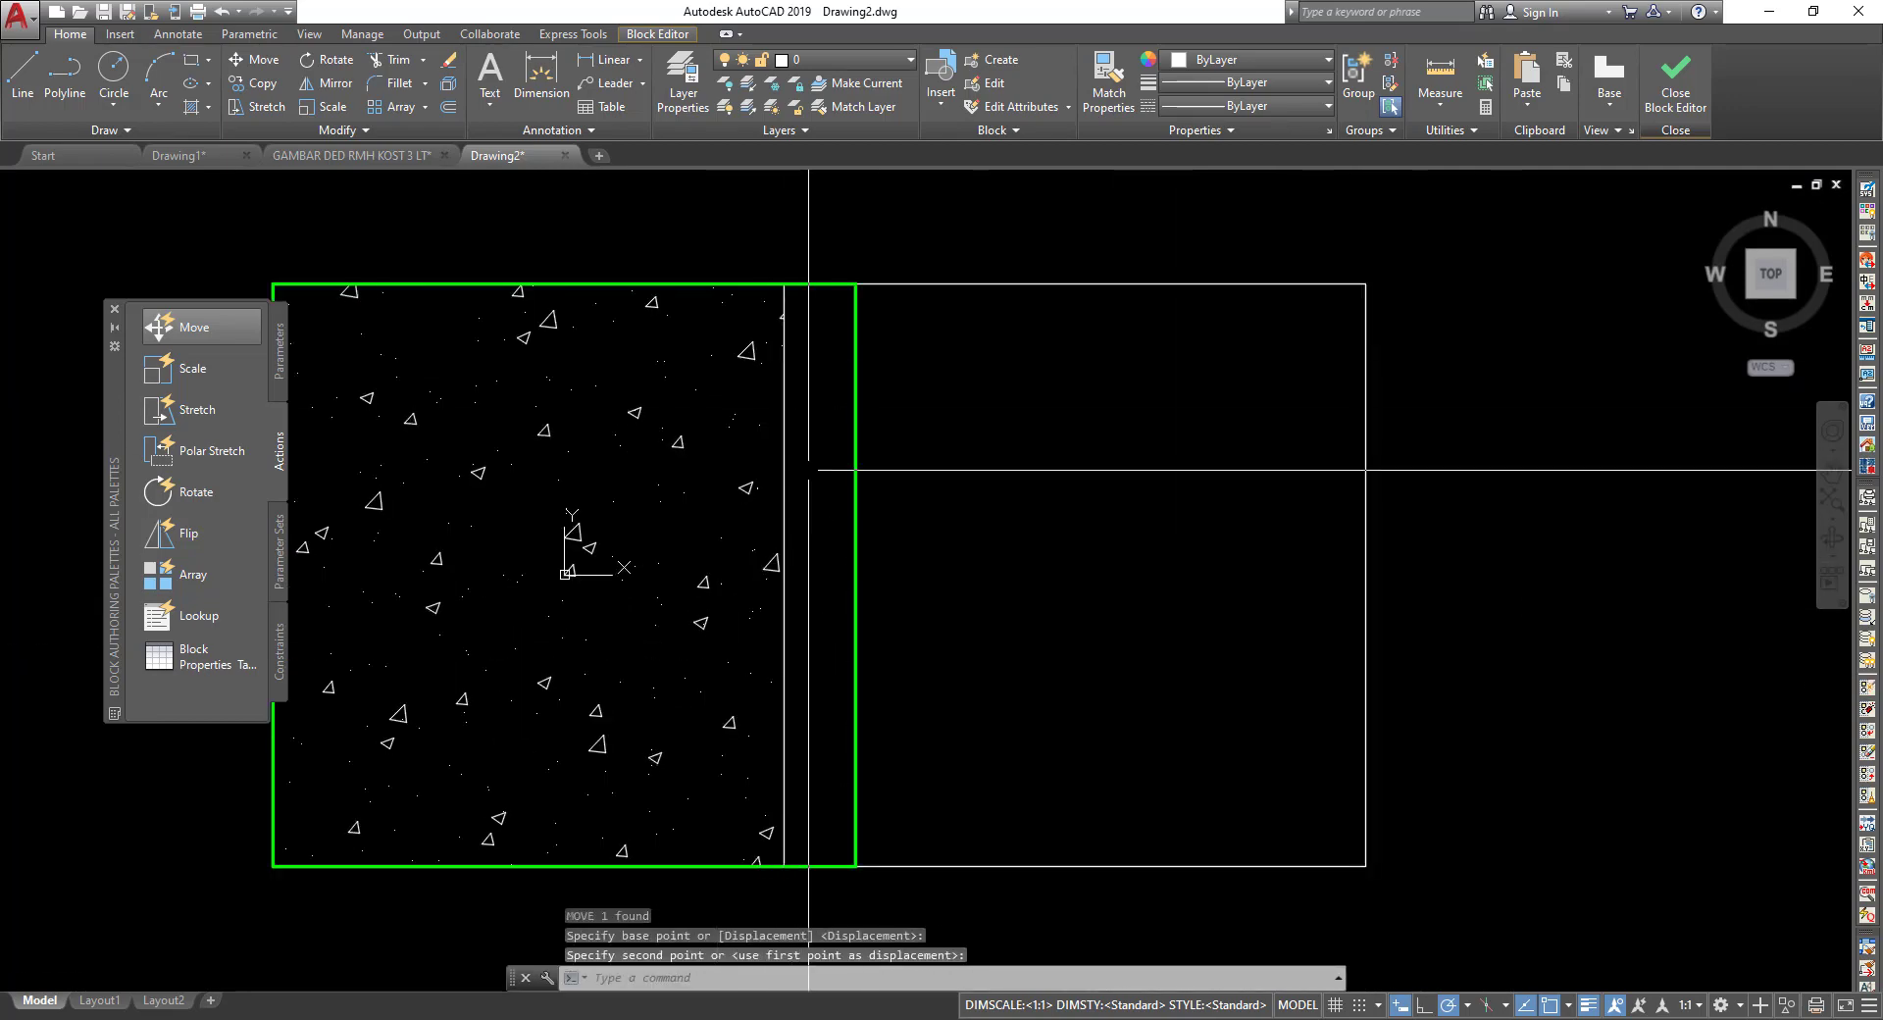
pyautogui.moveTo(1159, 818); pyautogui.dragTo(1145, 608, button='middle')
pyautogui.scroll(-3, 1145, 608)
pyautogui.click(1206, 537)
pyautogui.click(1263, 636)
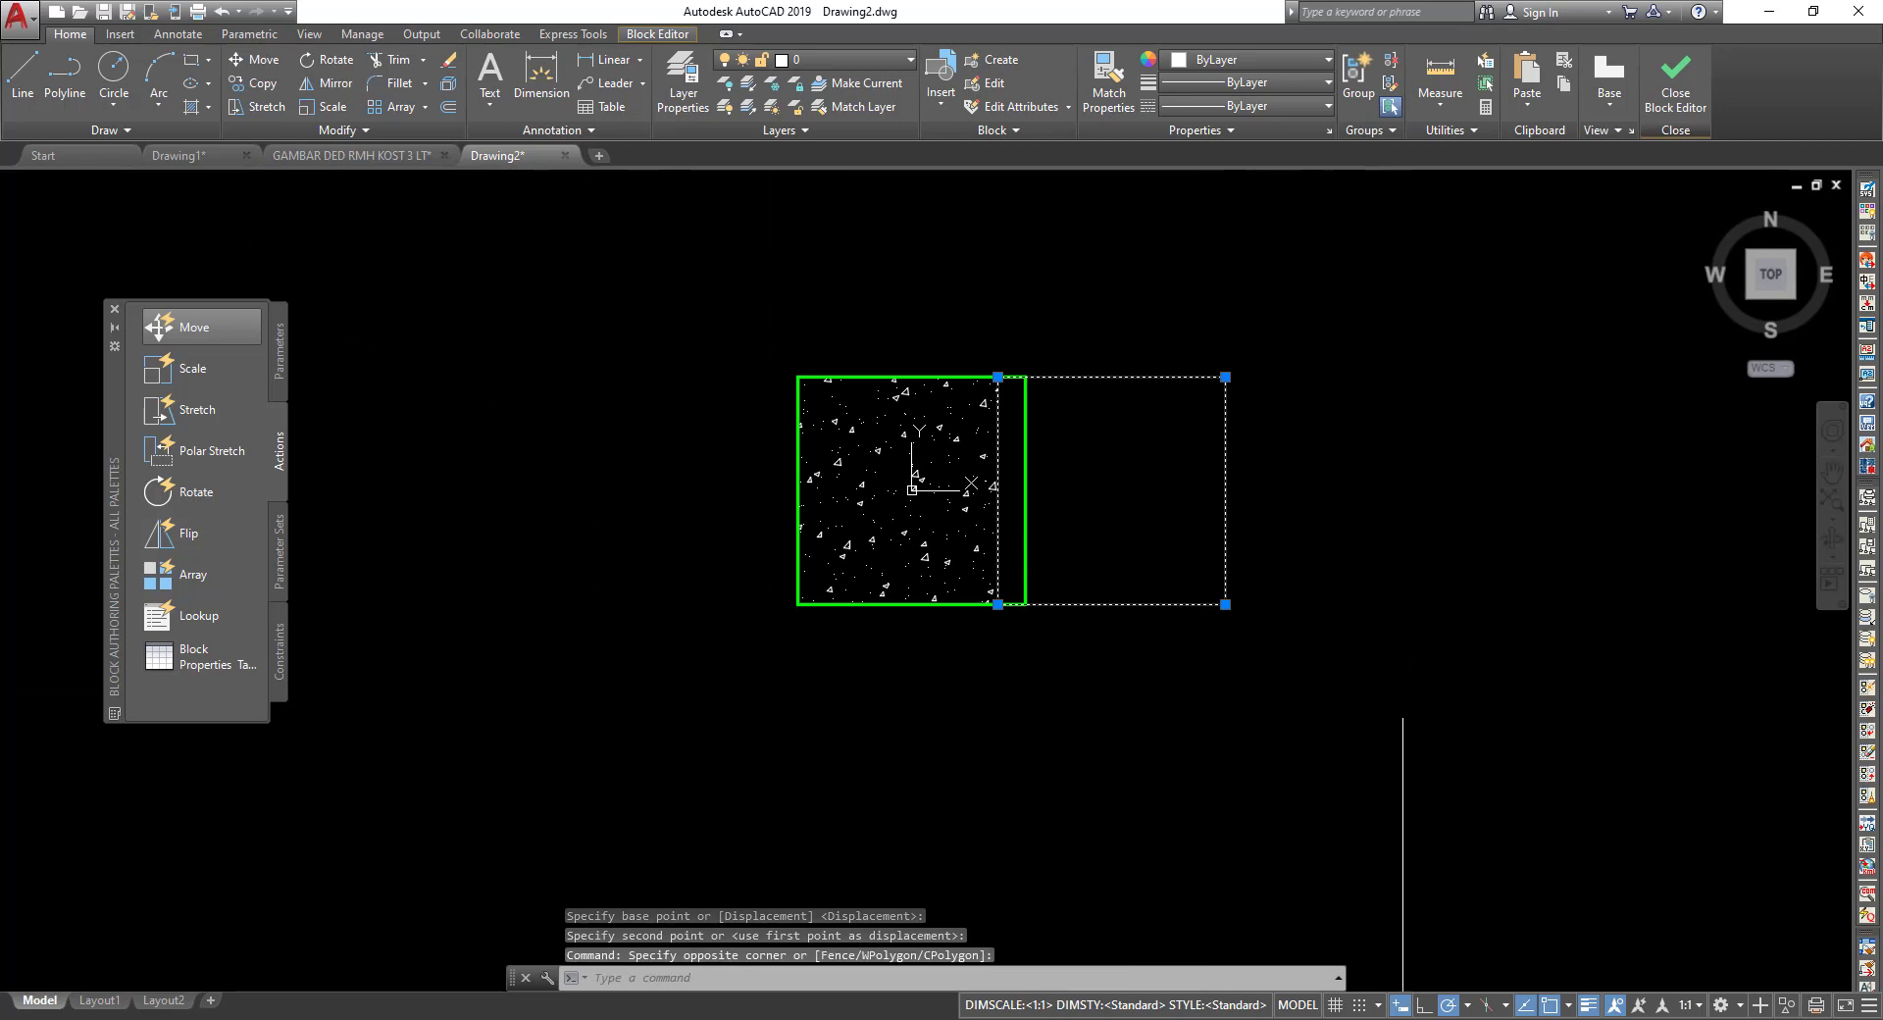
pyautogui.write('M')
pyautogui.press('Return')
pyautogui.click(1474, 717)
pyautogui.click(1349, 717)
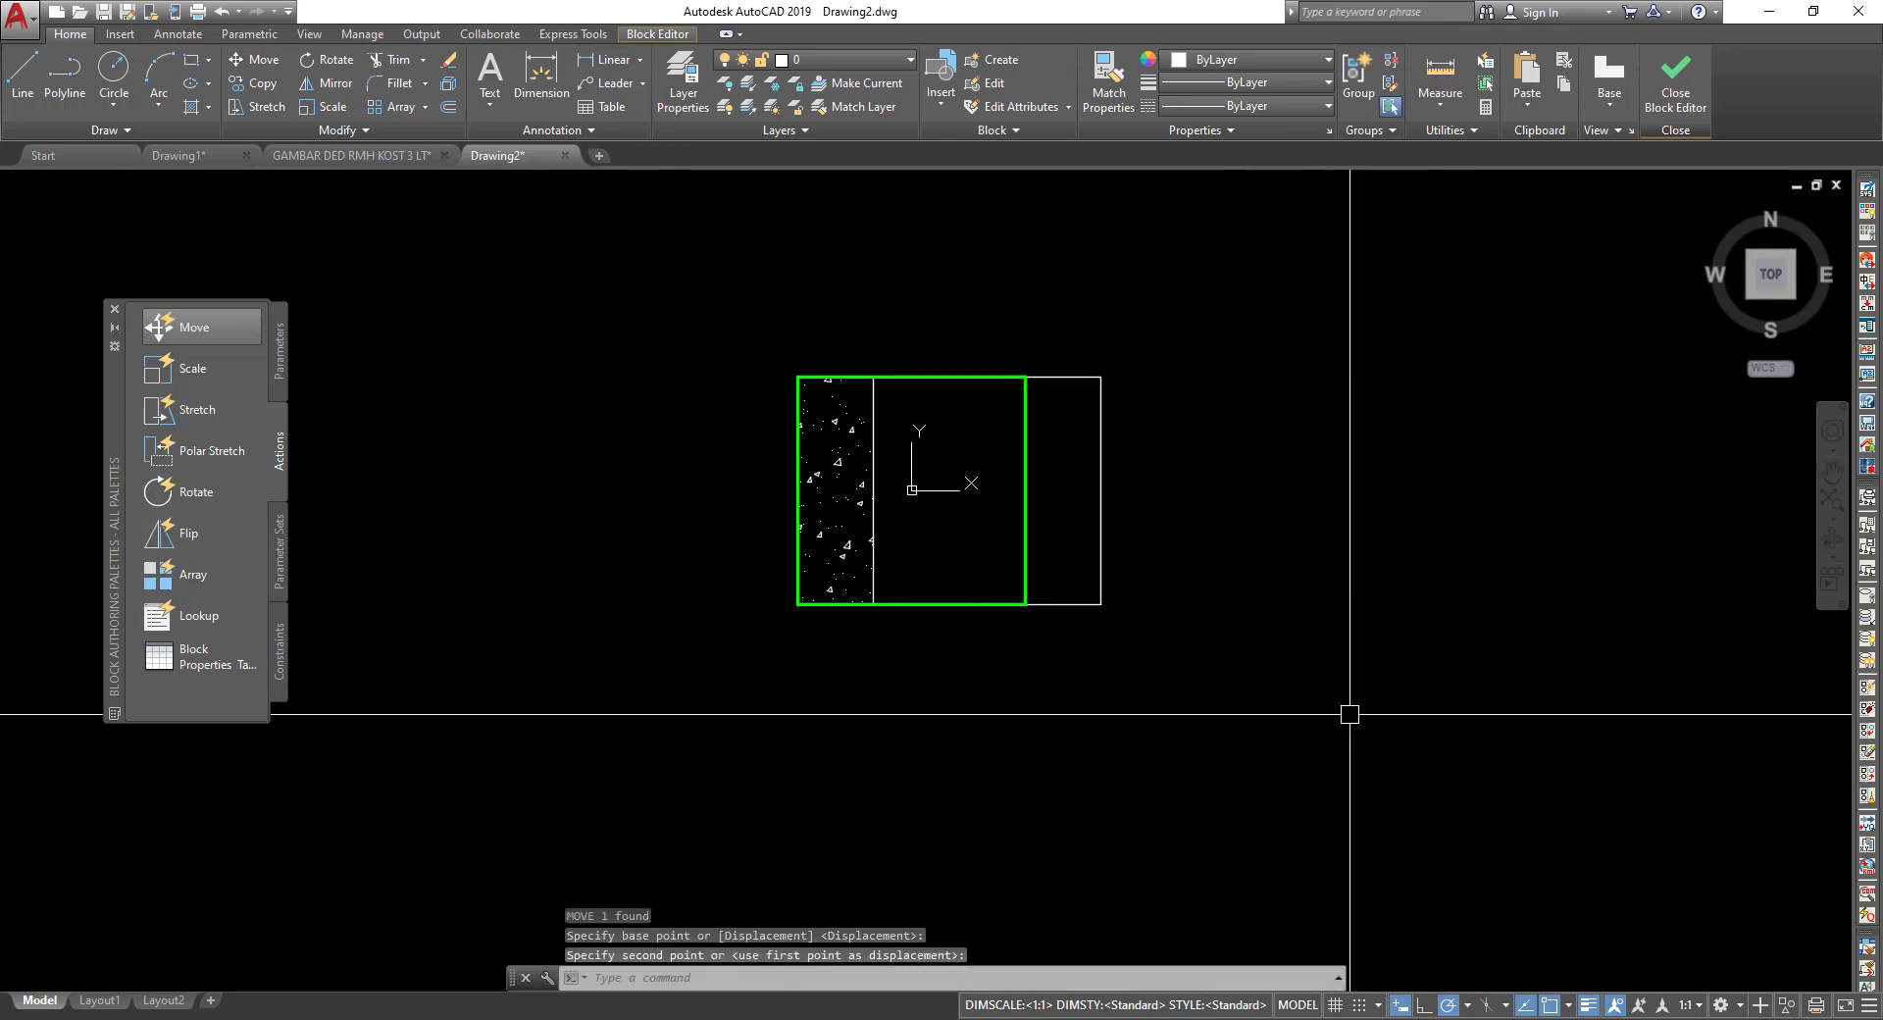
pyautogui.click(1224, 715)
pyautogui.click(1089, 566)
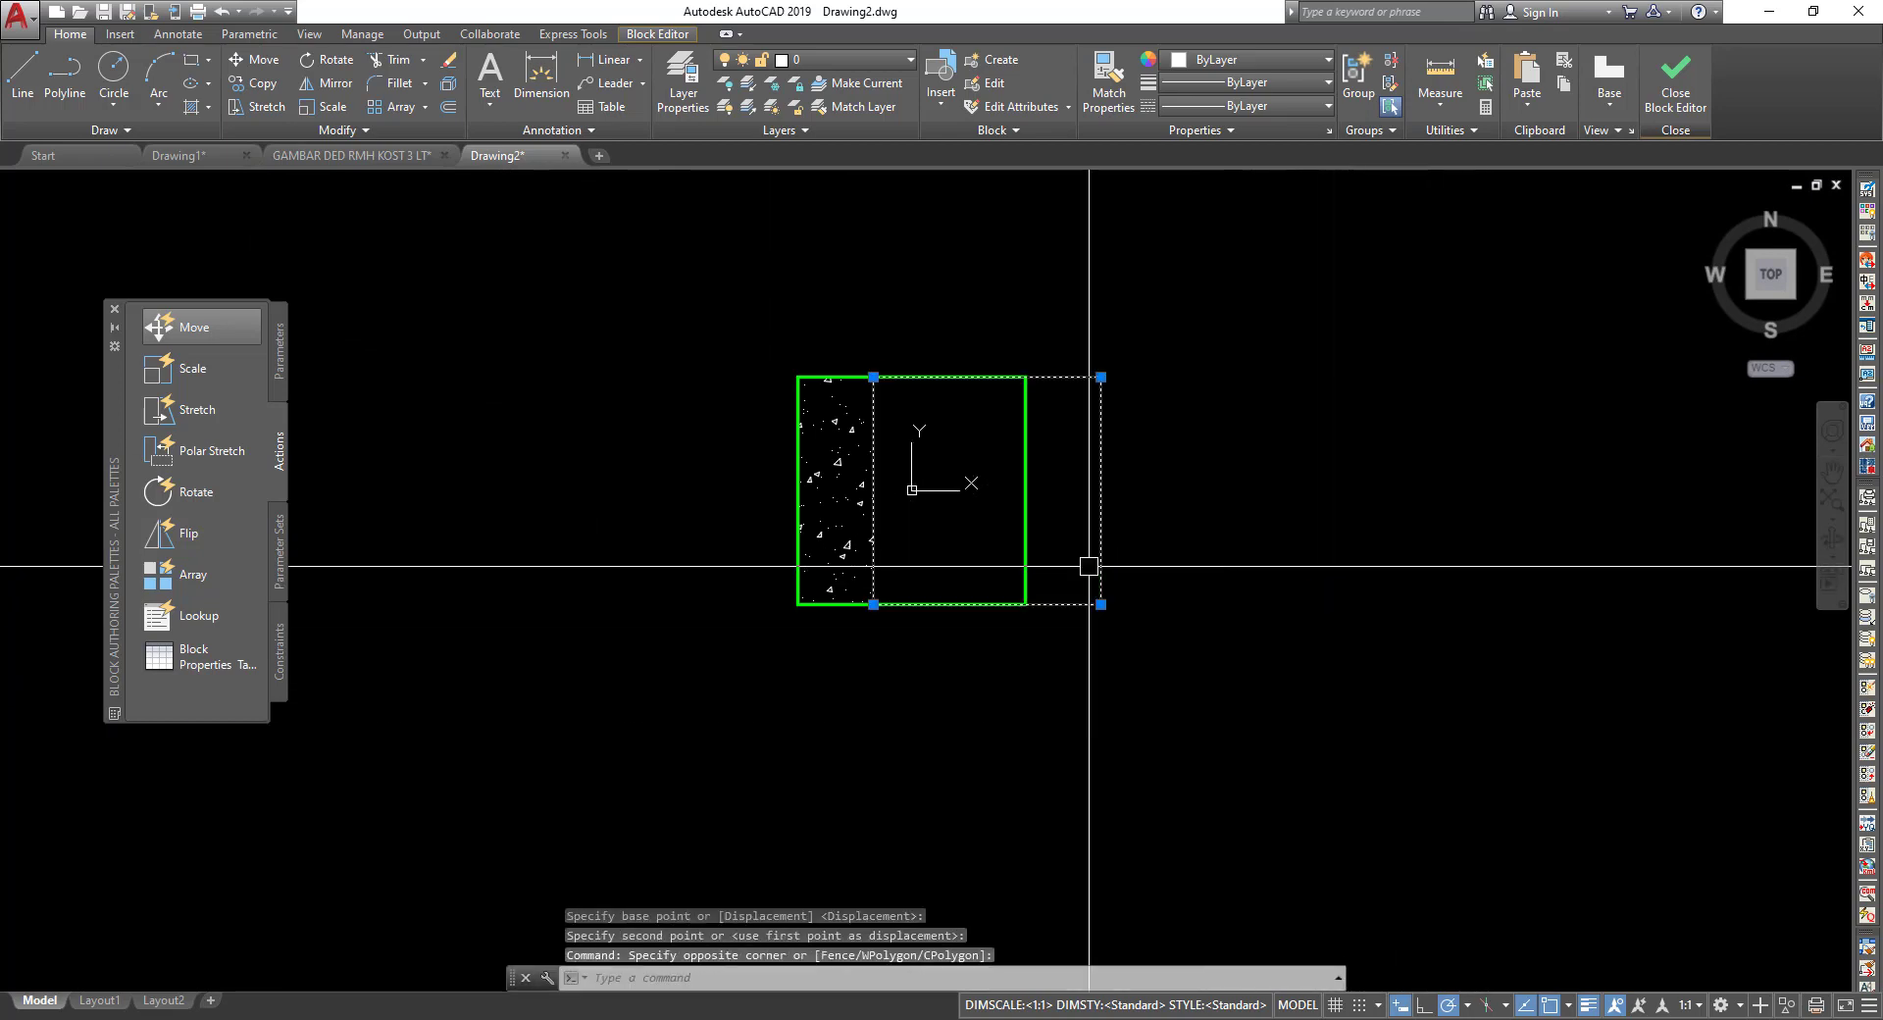
pyautogui.press('Return')
pyautogui.click(1415, 721)
pyautogui.click(1333, 721)
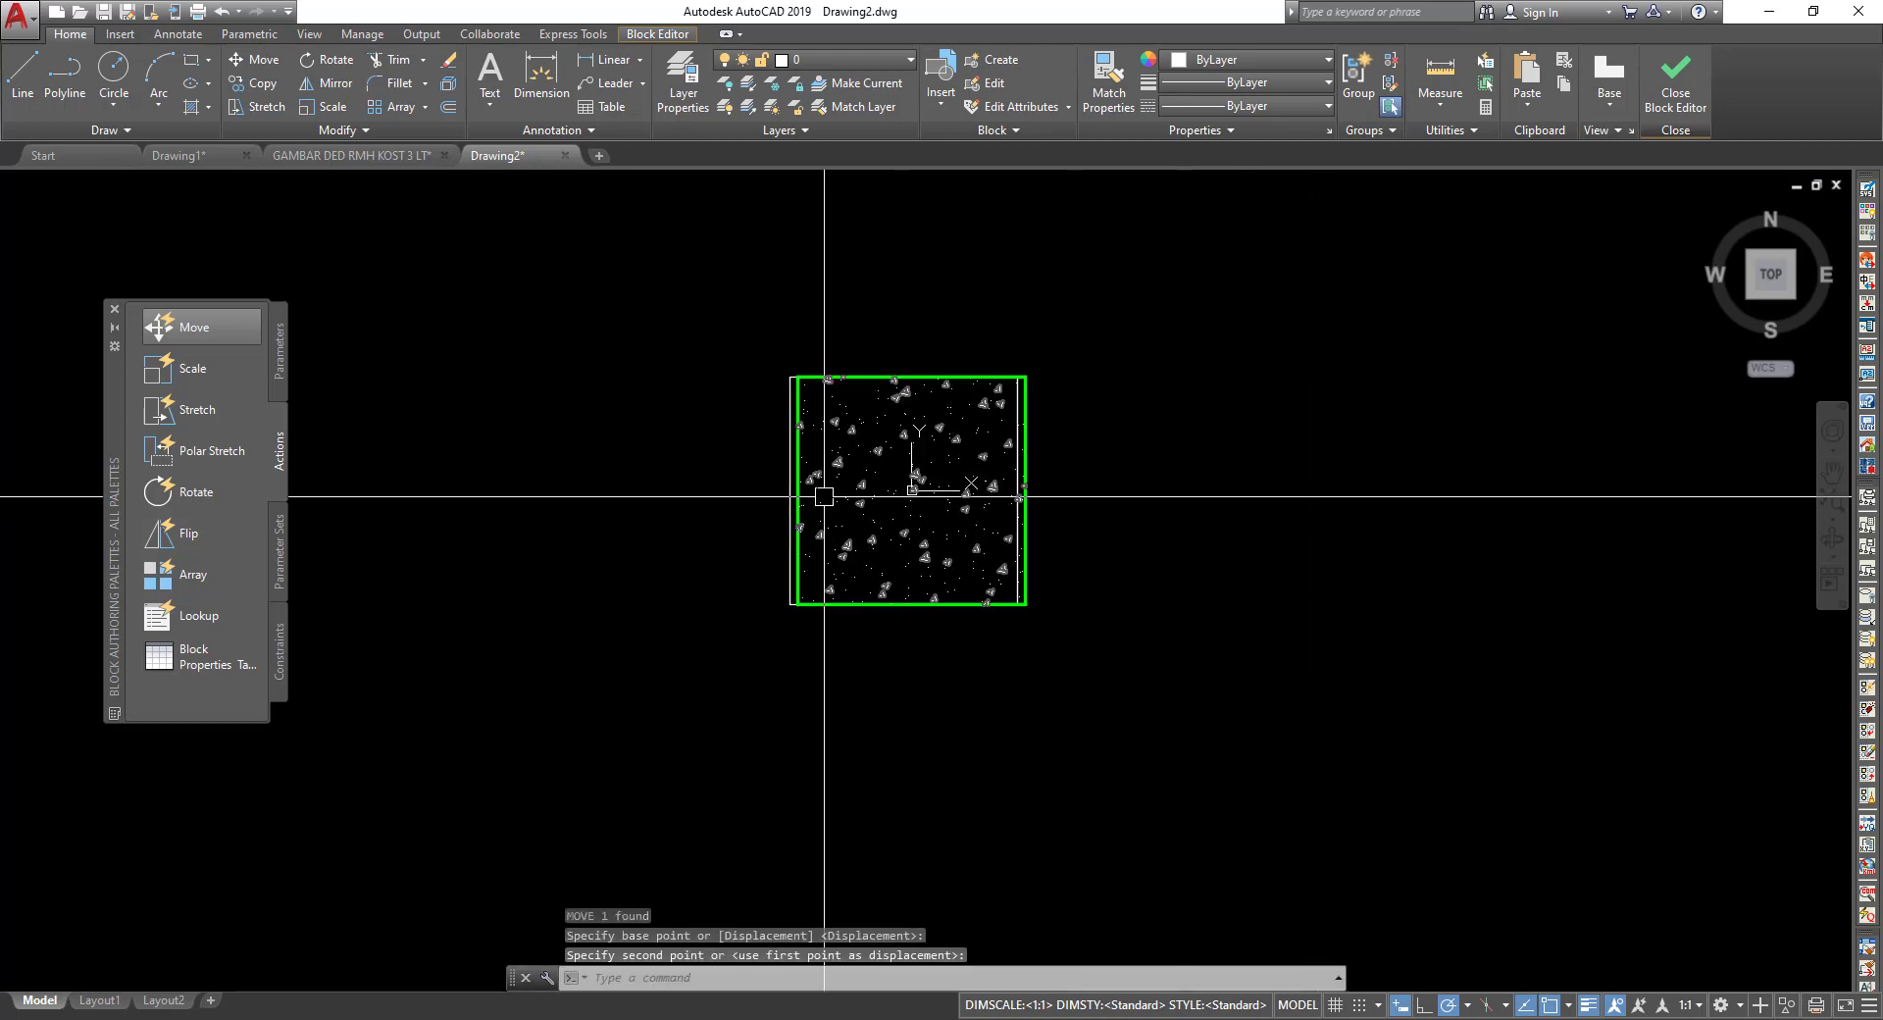
# Set the wipeout back beside the column, try dropping it onto the column, then undo.
pyautogui.scroll(4, 824, 496)
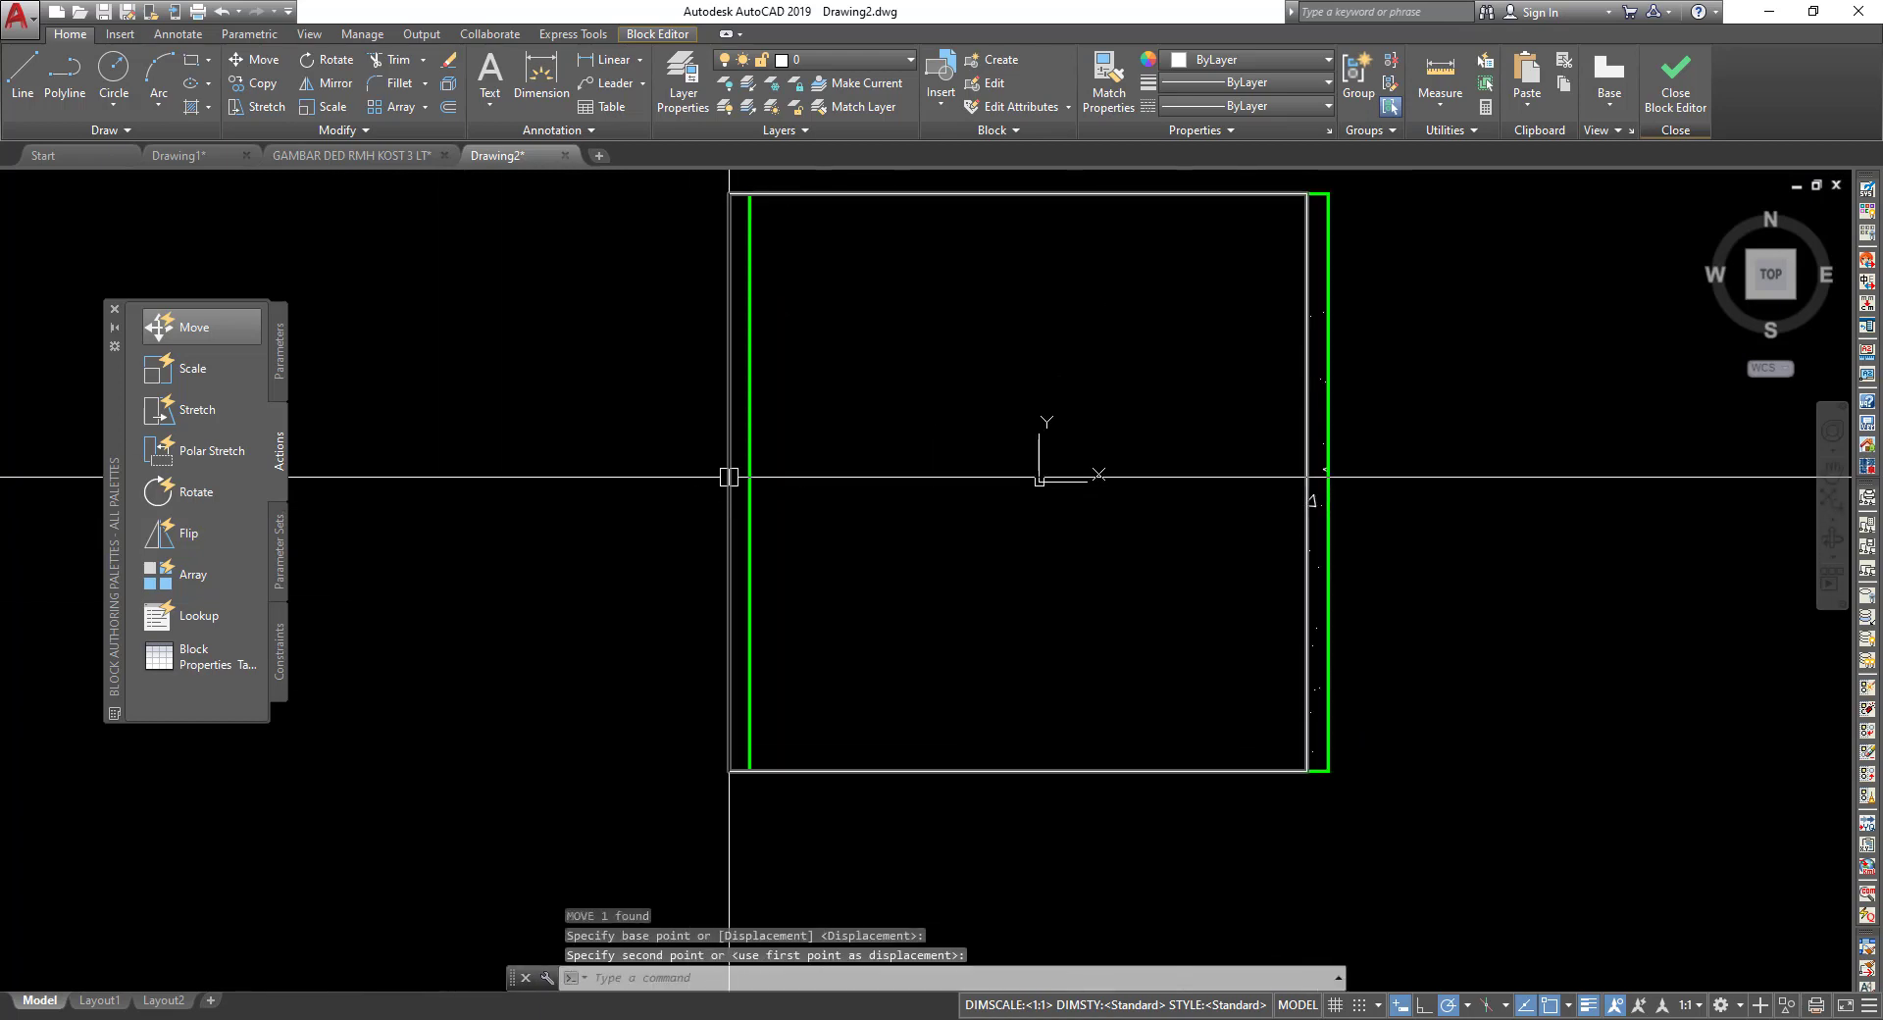
pyautogui.click(1308, 613)
pyautogui.scroll(-2, 1249, 618)
pyautogui.moveTo(1245, 631); pyautogui.dragTo(868, 641, button='middle')
pyautogui.write('m')
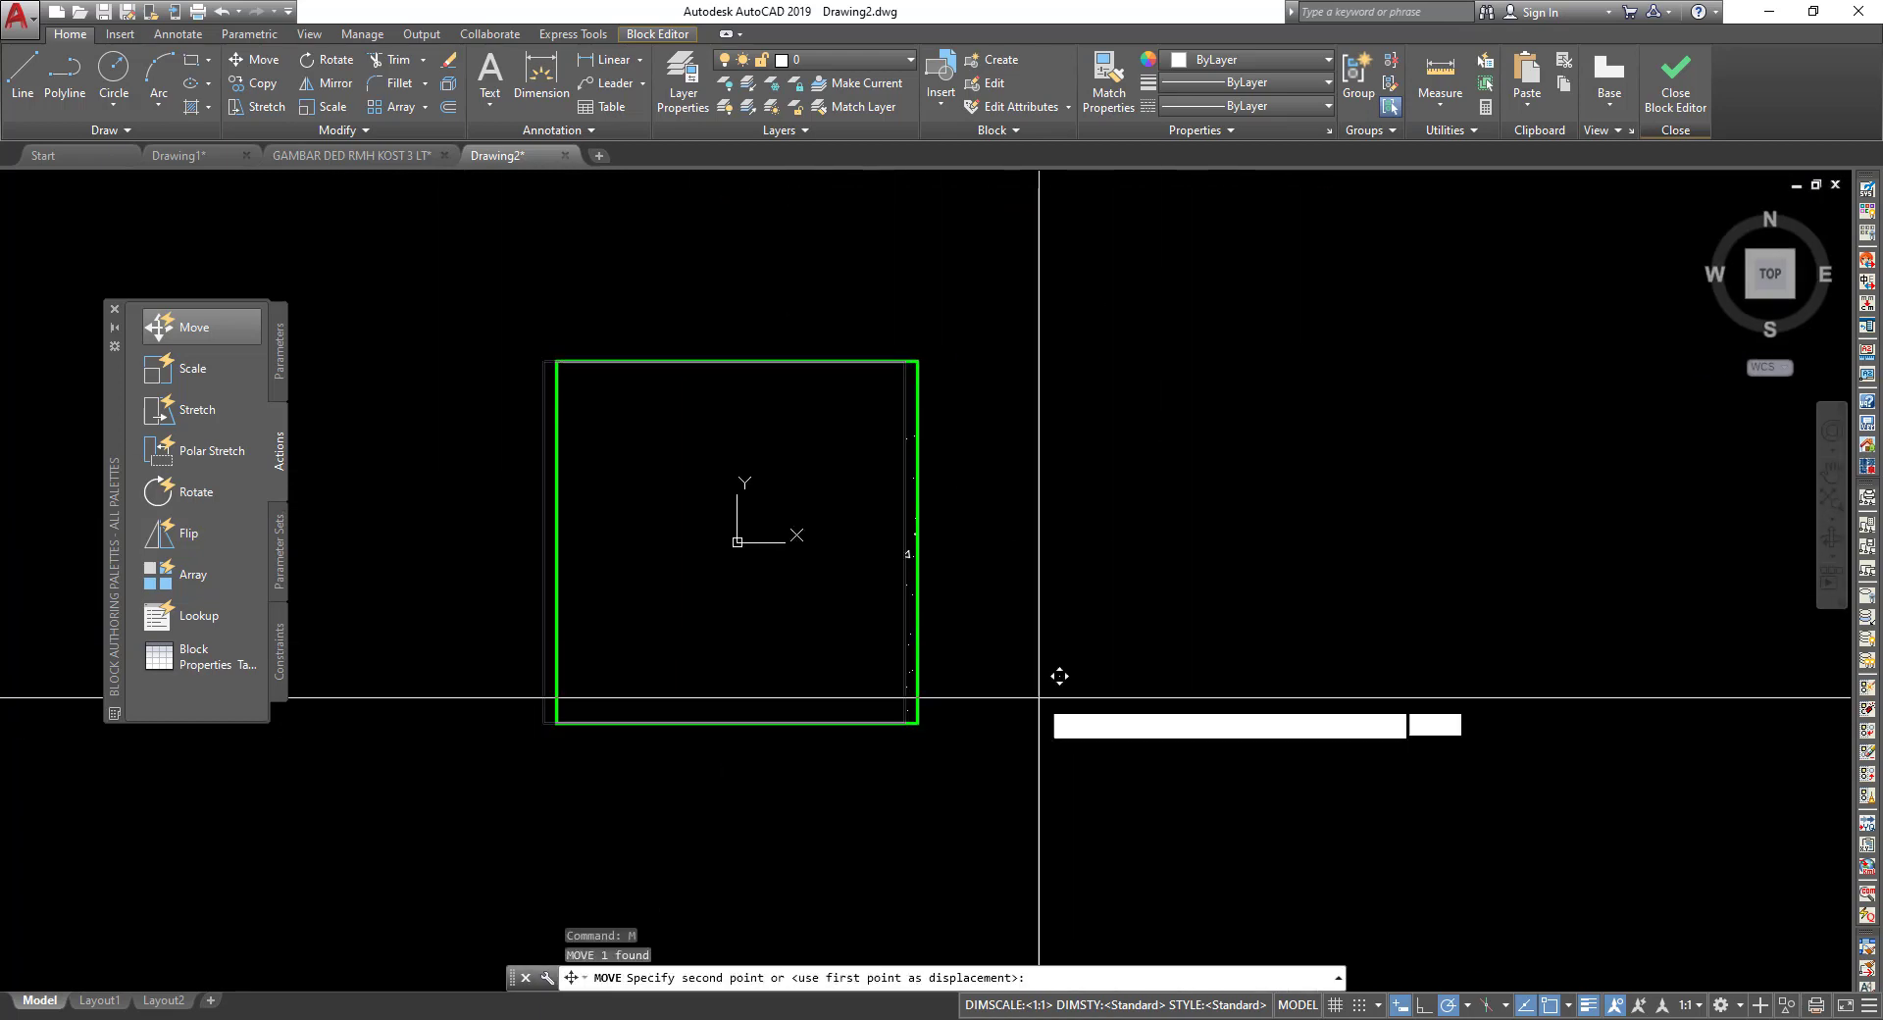
pyautogui.press('Return')
pyautogui.click(1039, 697)
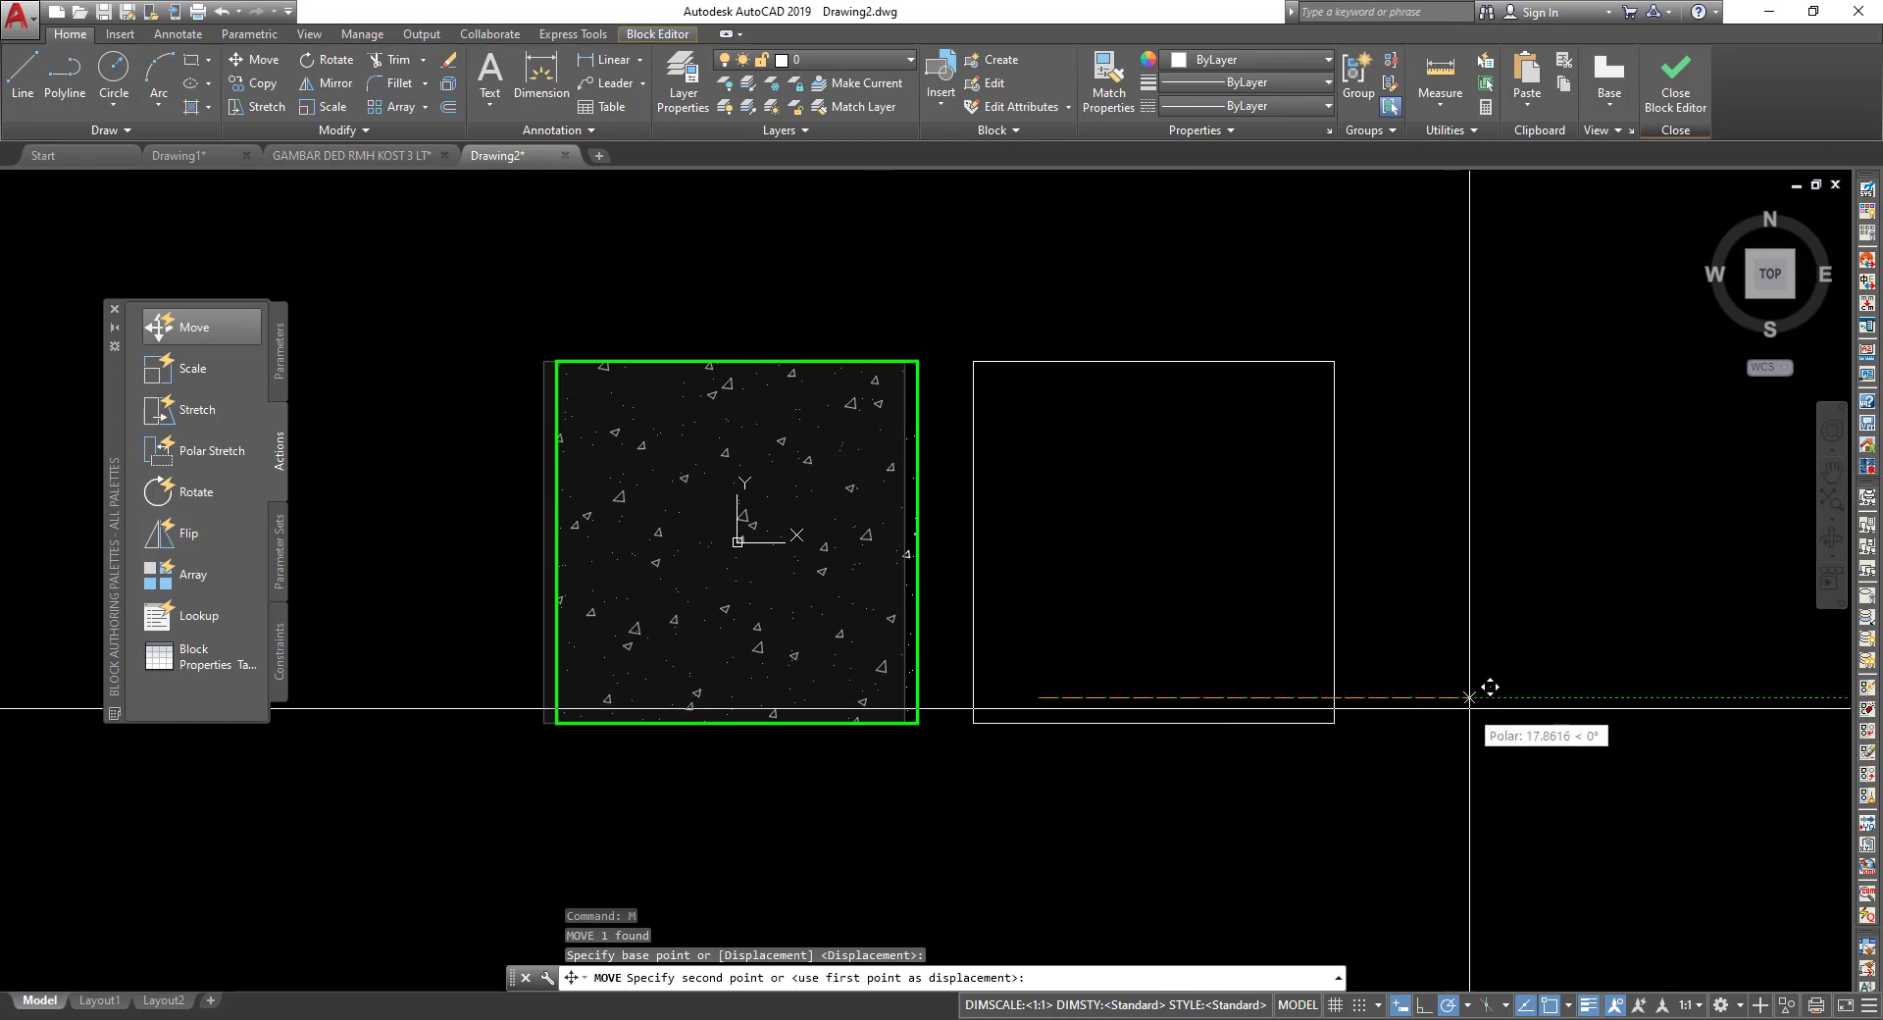
pyautogui.click(1471, 698)
pyautogui.moveTo(1421, 755); pyautogui.dragTo(1243, 642)
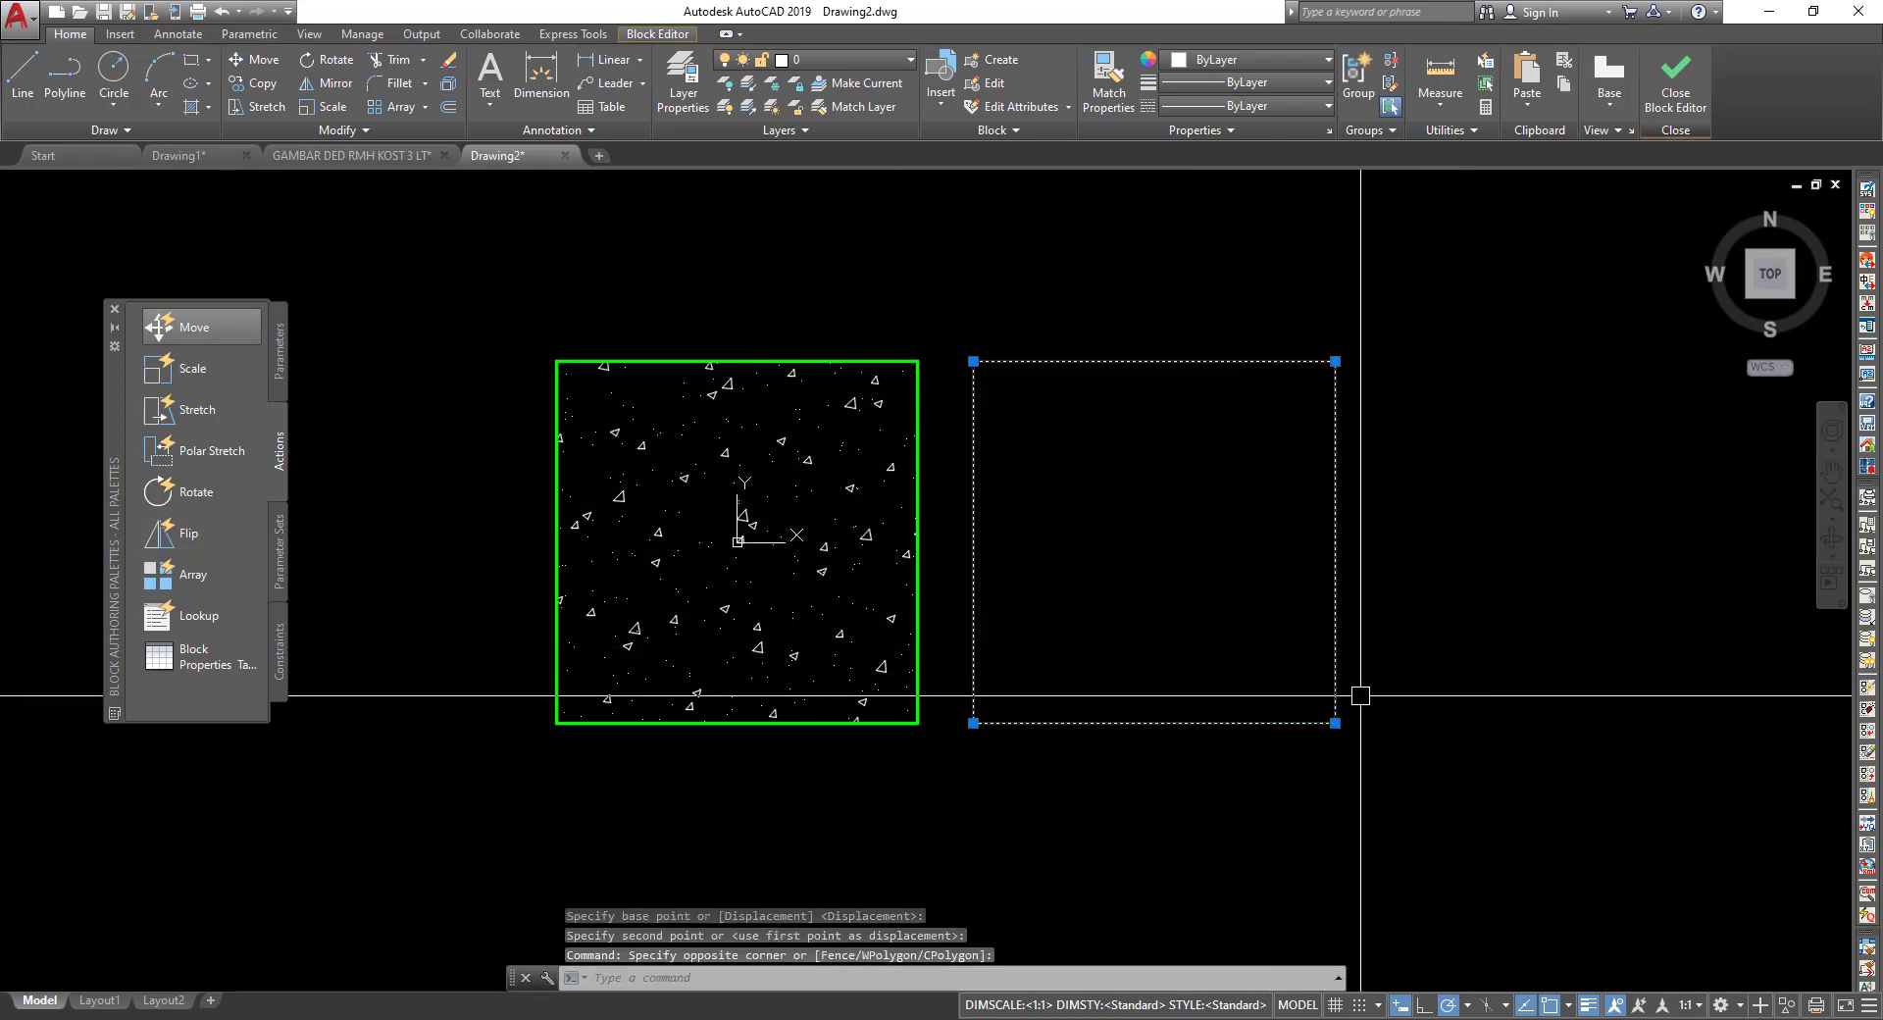
pyautogui.write('M')
pyautogui.press('Return')
pyautogui.click(1335, 361)
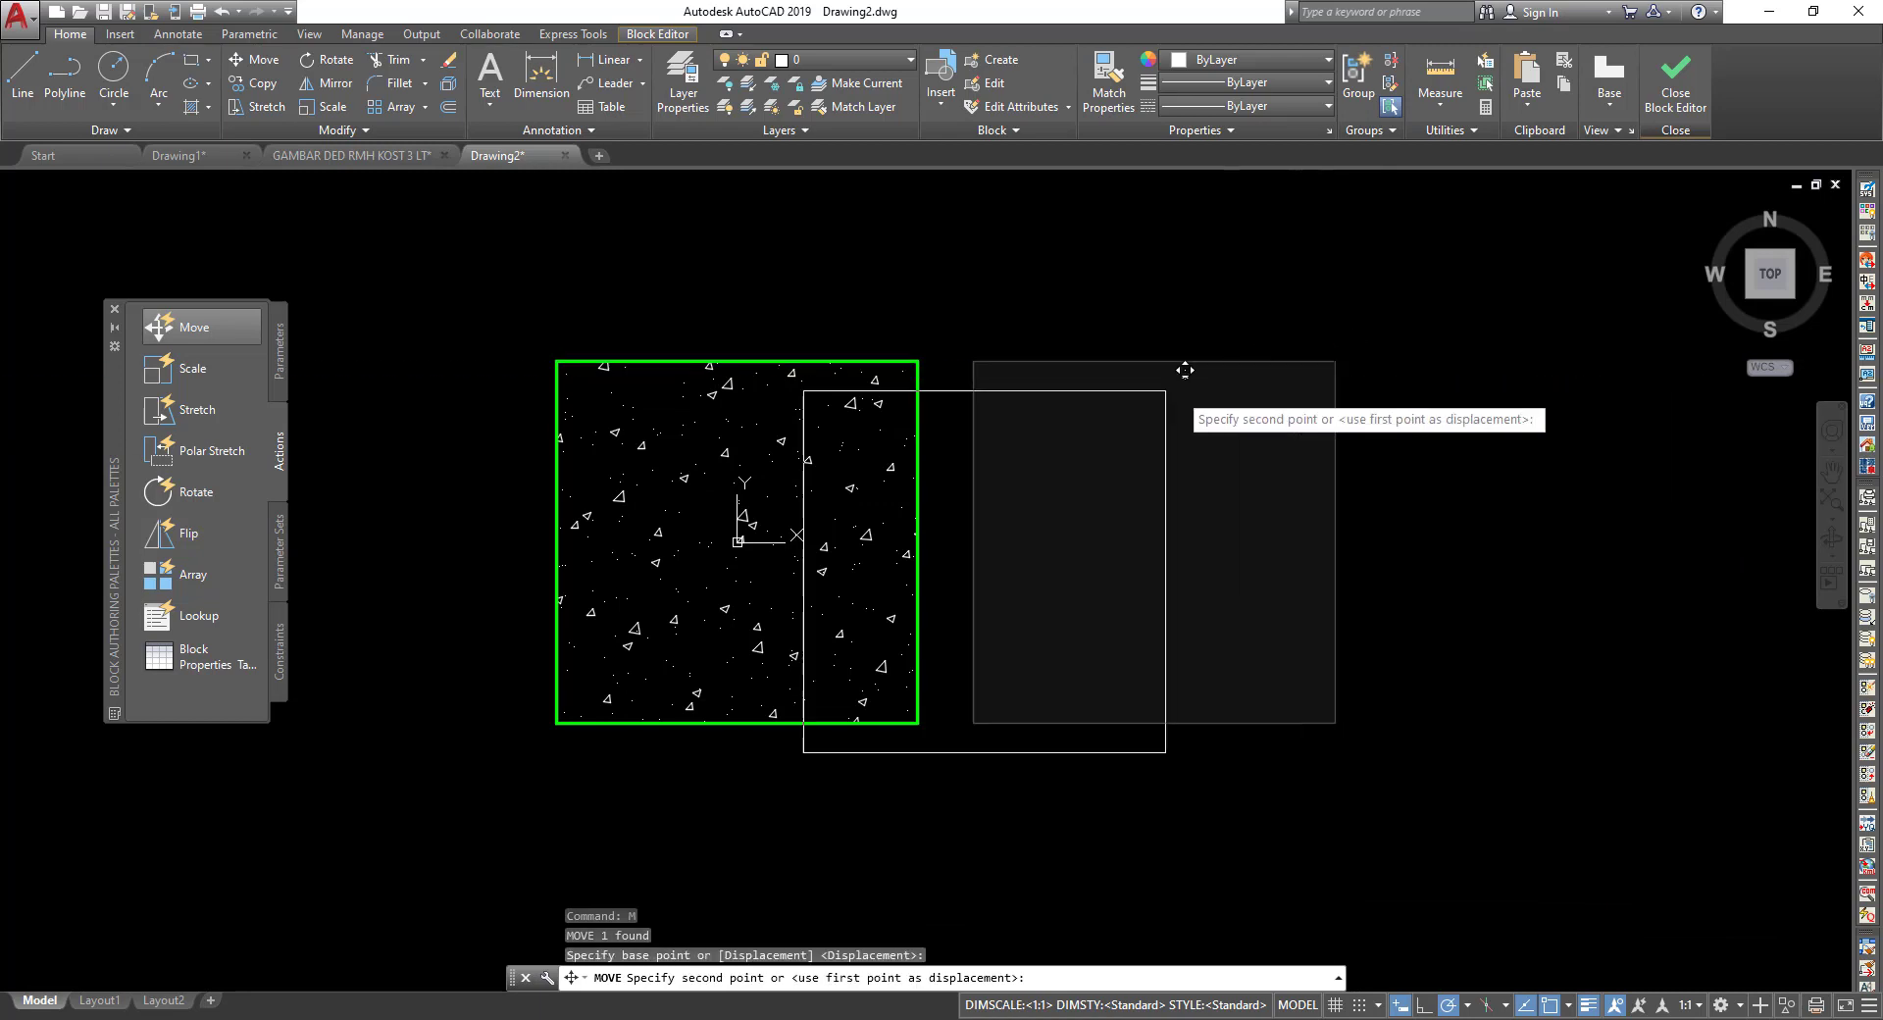
pyautogui.click(917, 361)
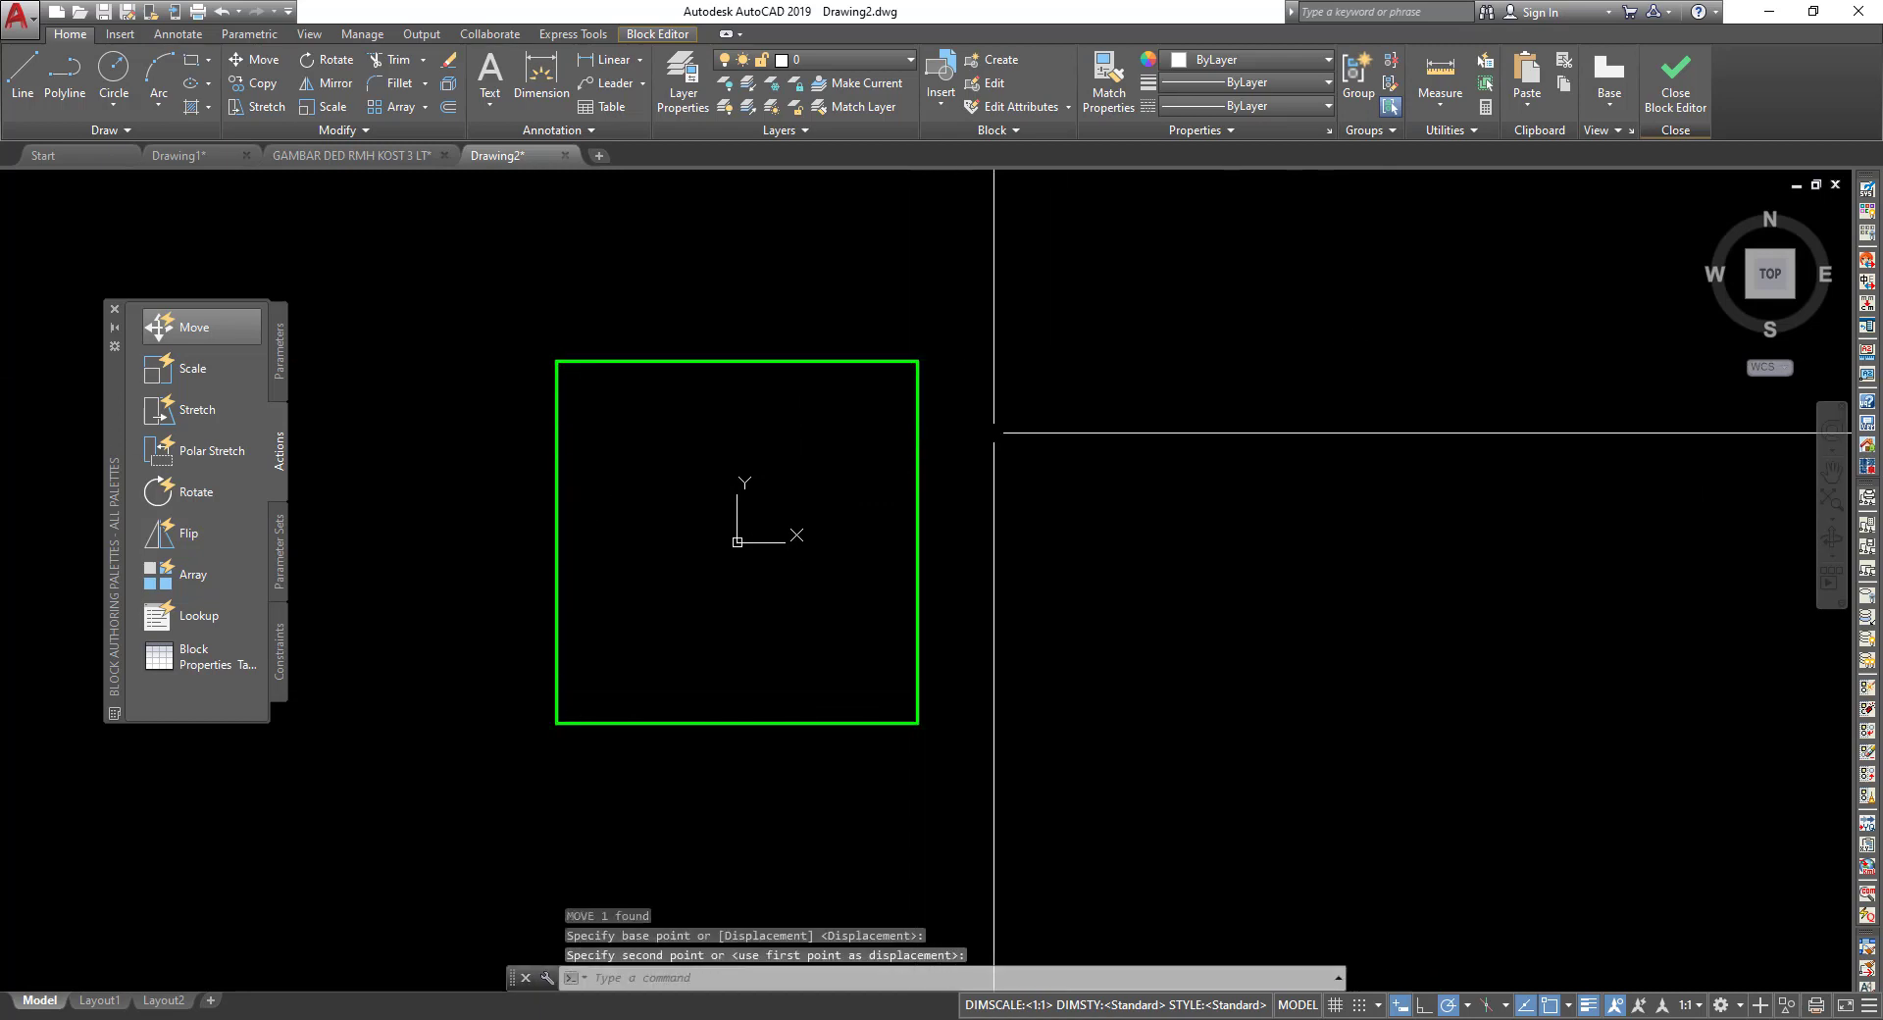
pyautogui.click(922, 493)
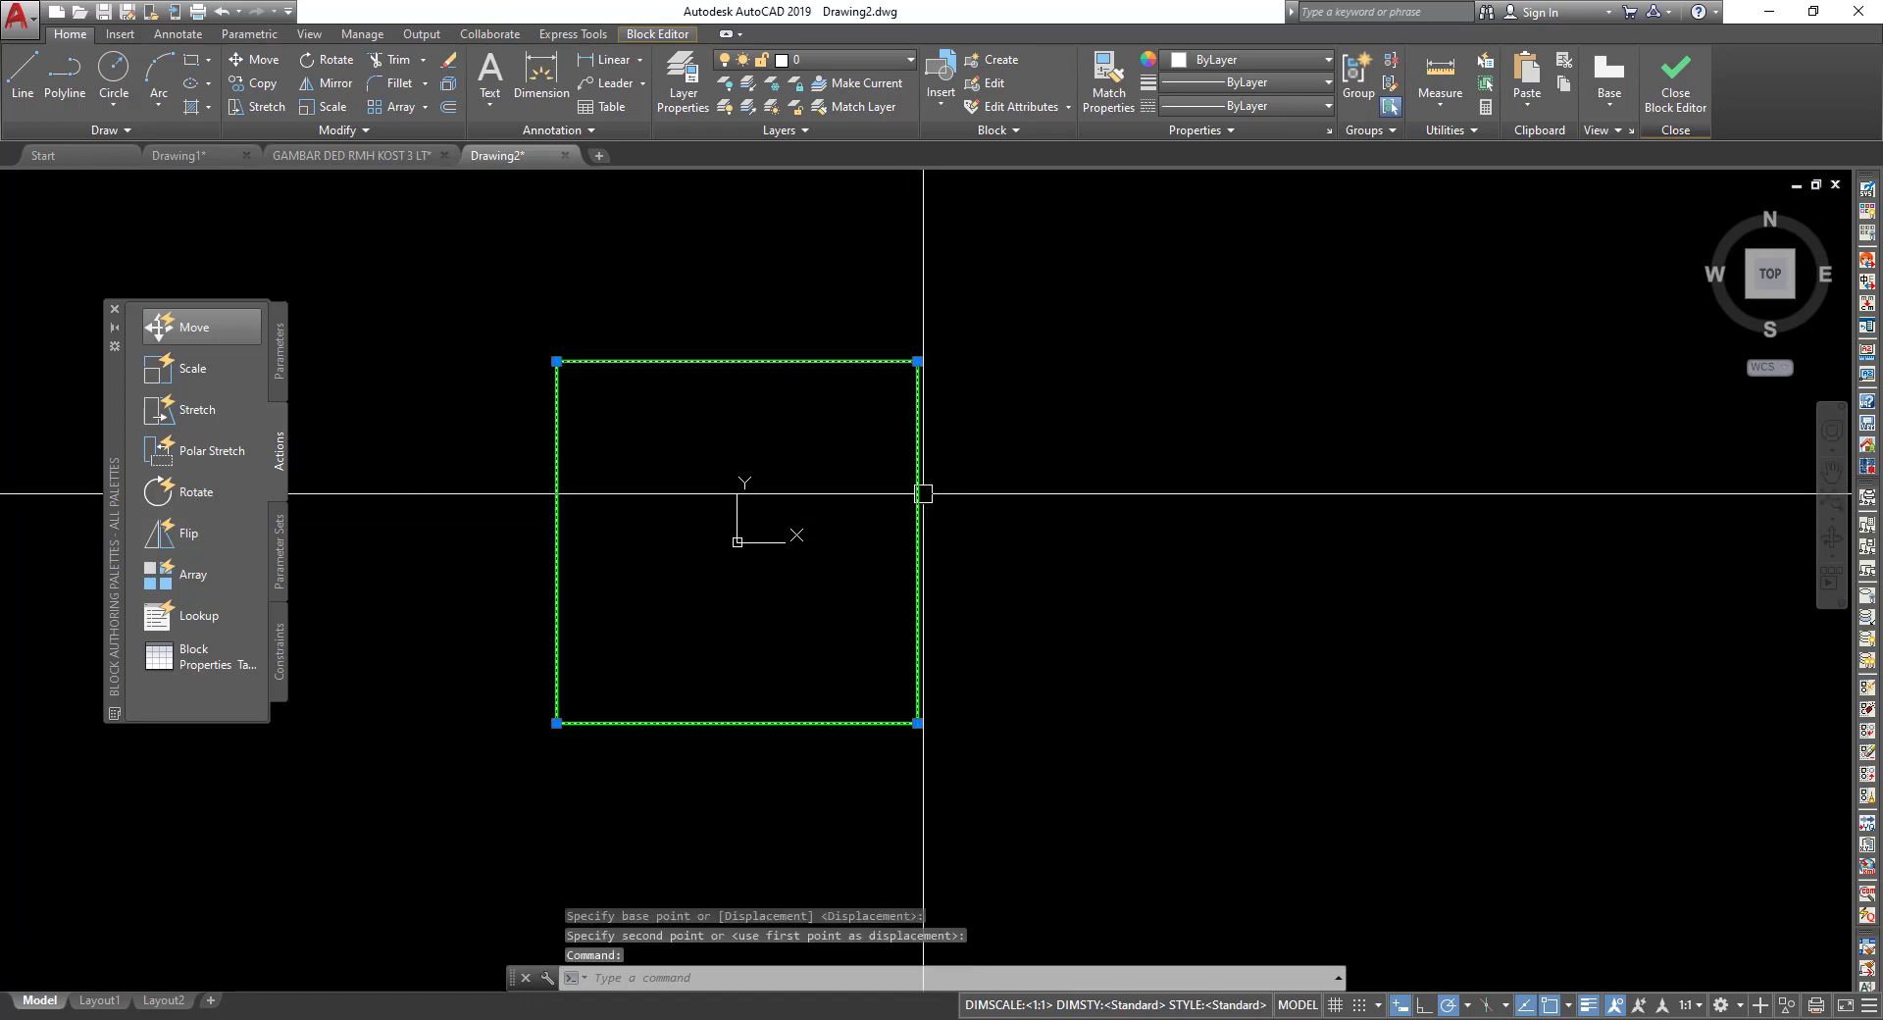
pyautogui.press('Escape')
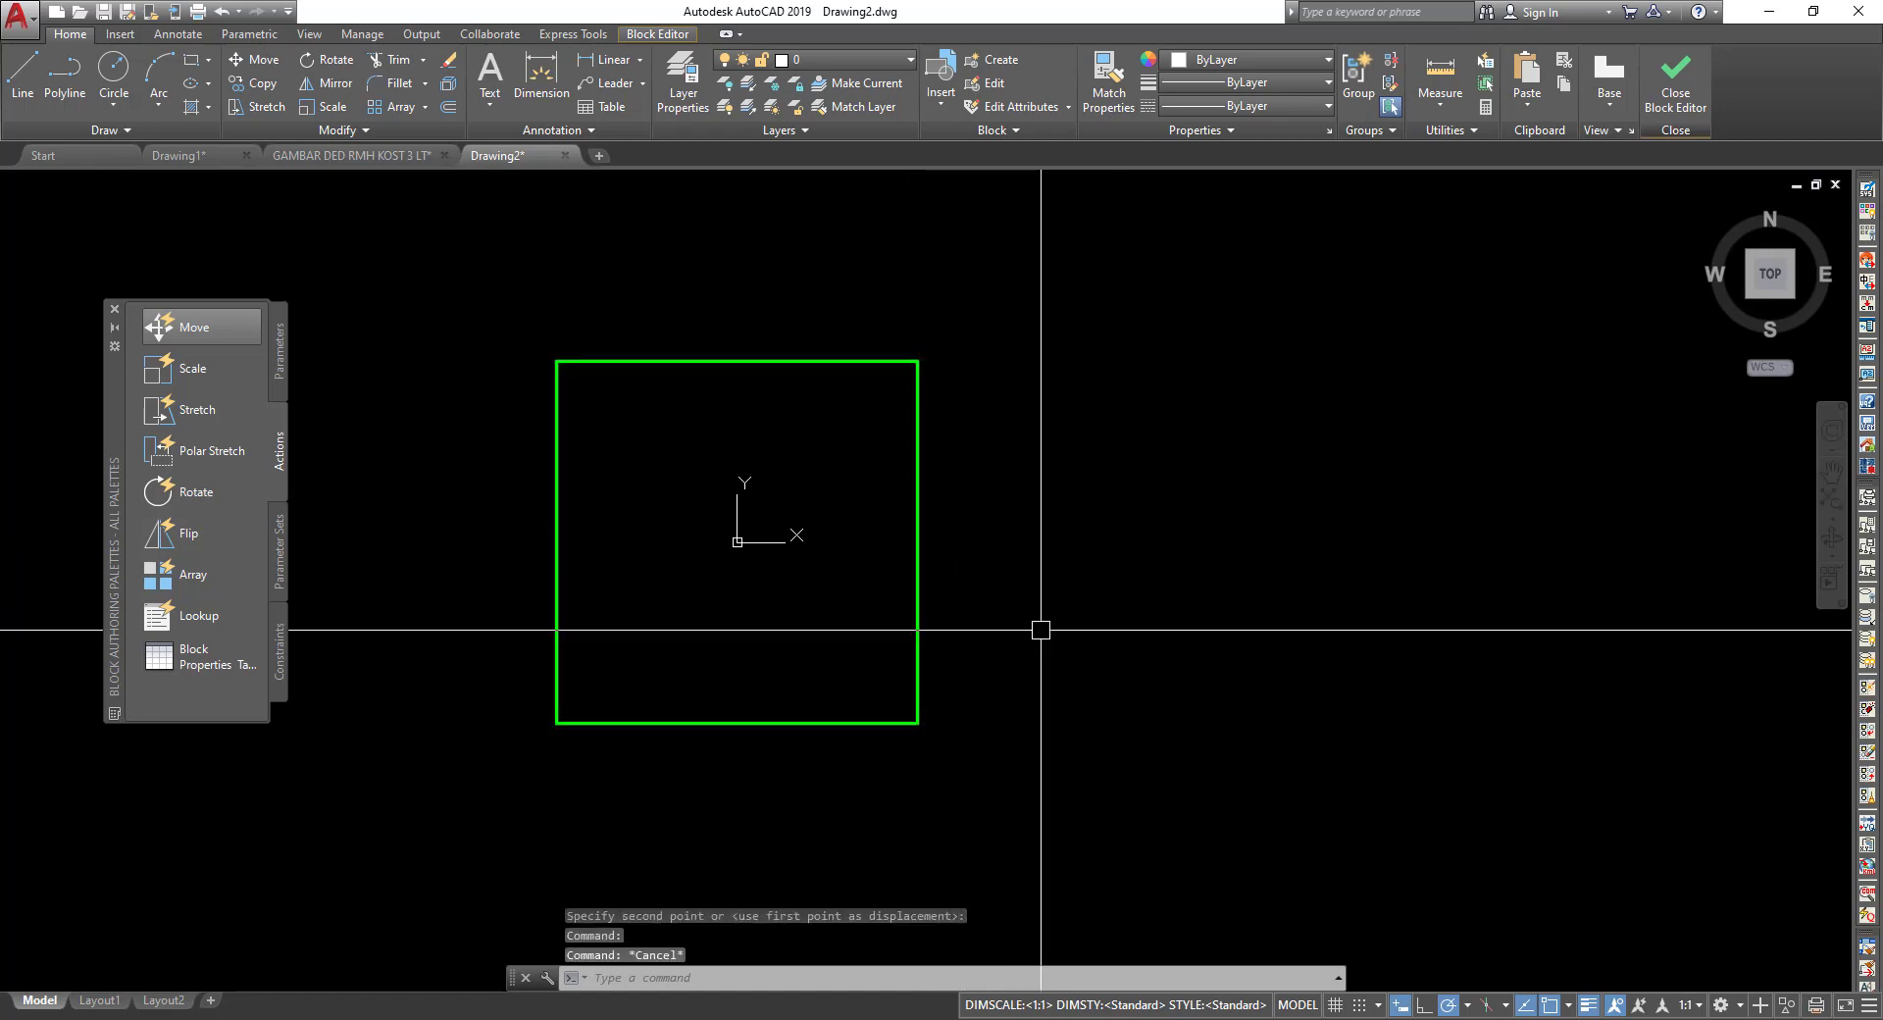
pyautogui.hotkey('ctrl', 'z')
# Reposition the wipeout so it overlaps the right portion of the hatched column.
pyautogui.click(1560, 814)
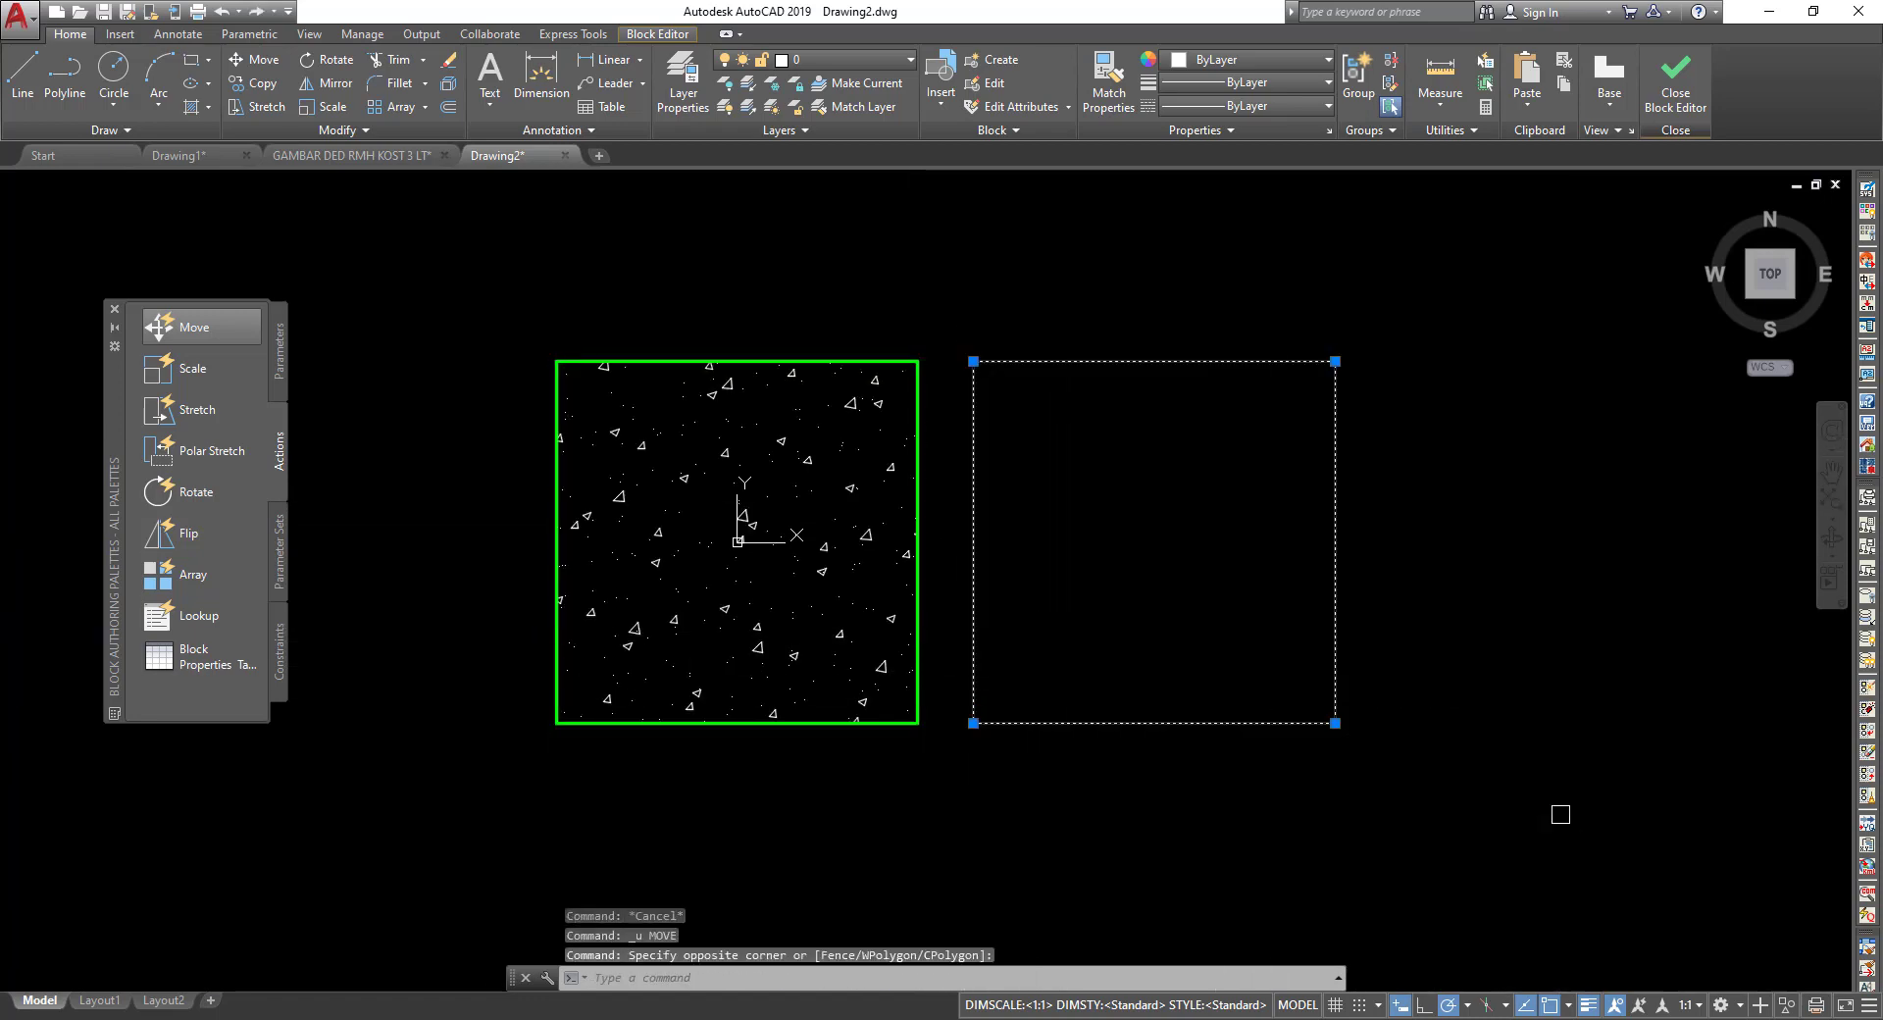
pyautogui.click(1560, 813)
pyautogui.write('m')
pyautogui.press('Return')
pyautogui.click(1560, 806)
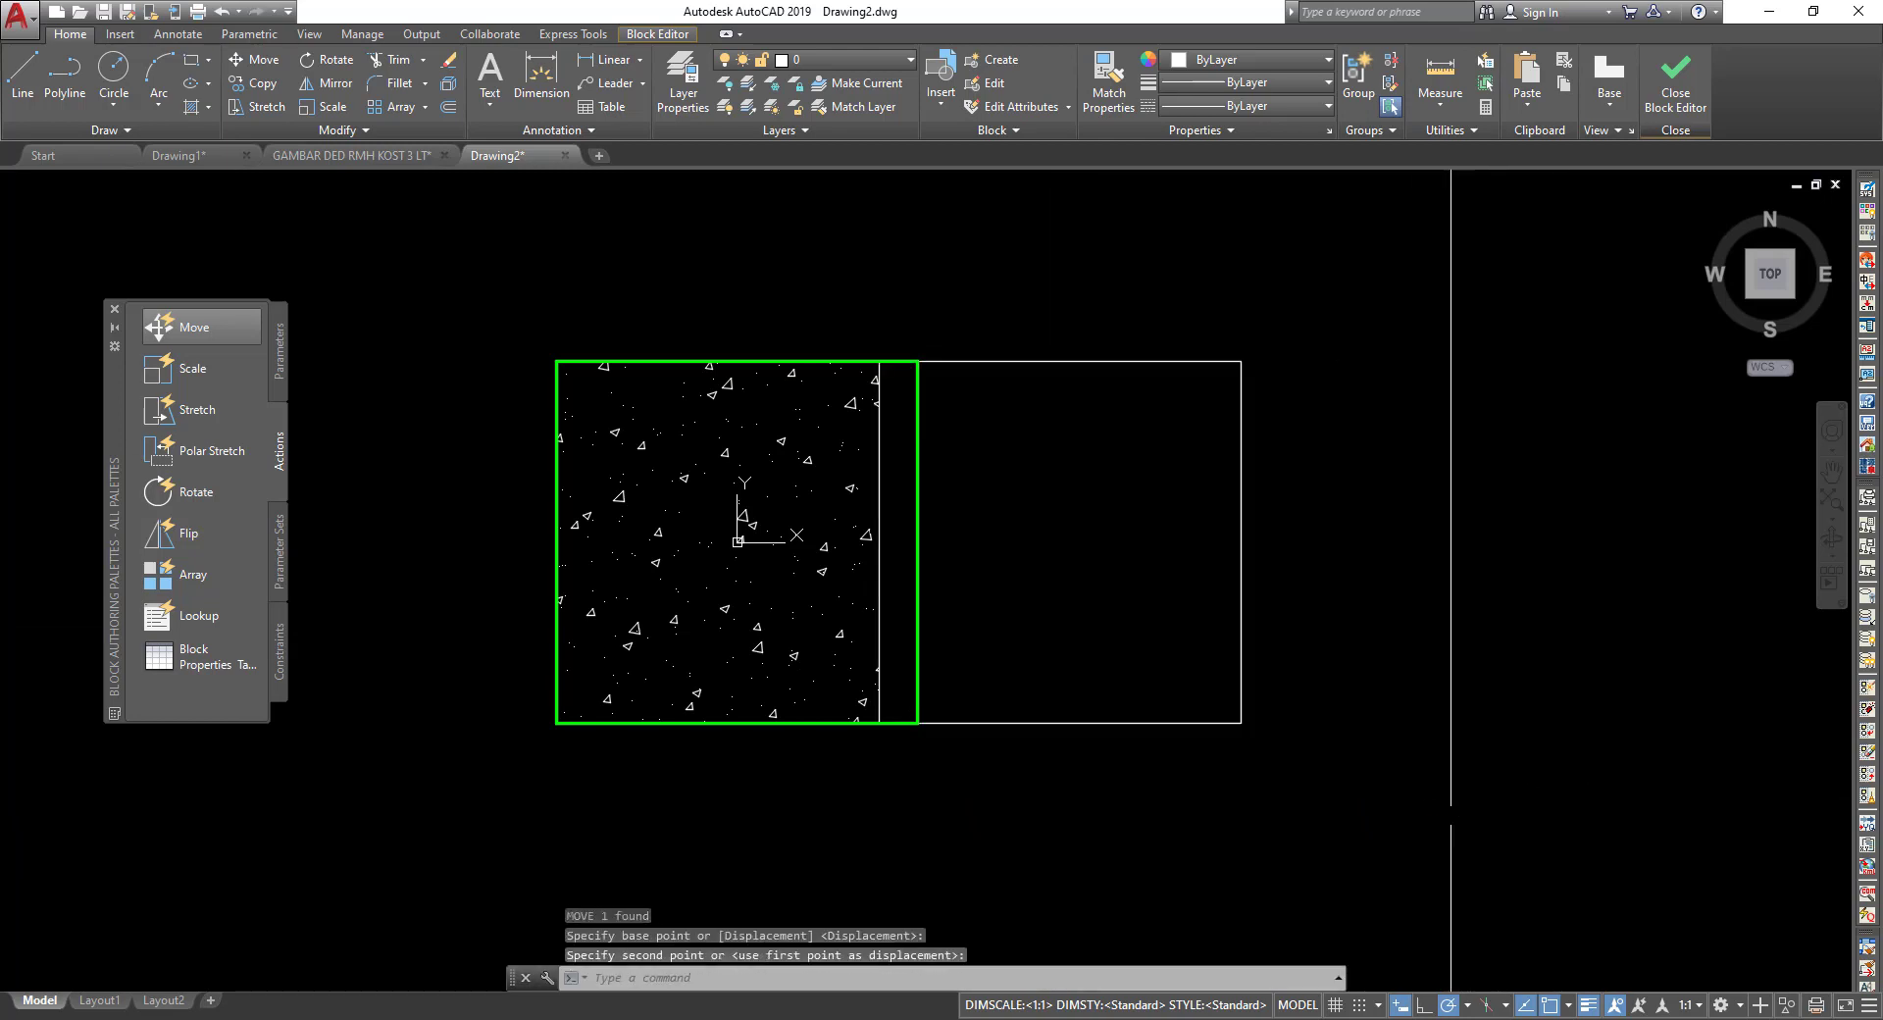
pyautogui.click(1279, 645)
pyautogui.click(1279, 756)
pyautogui.click(1089, 541)
pyautogui.write('M')
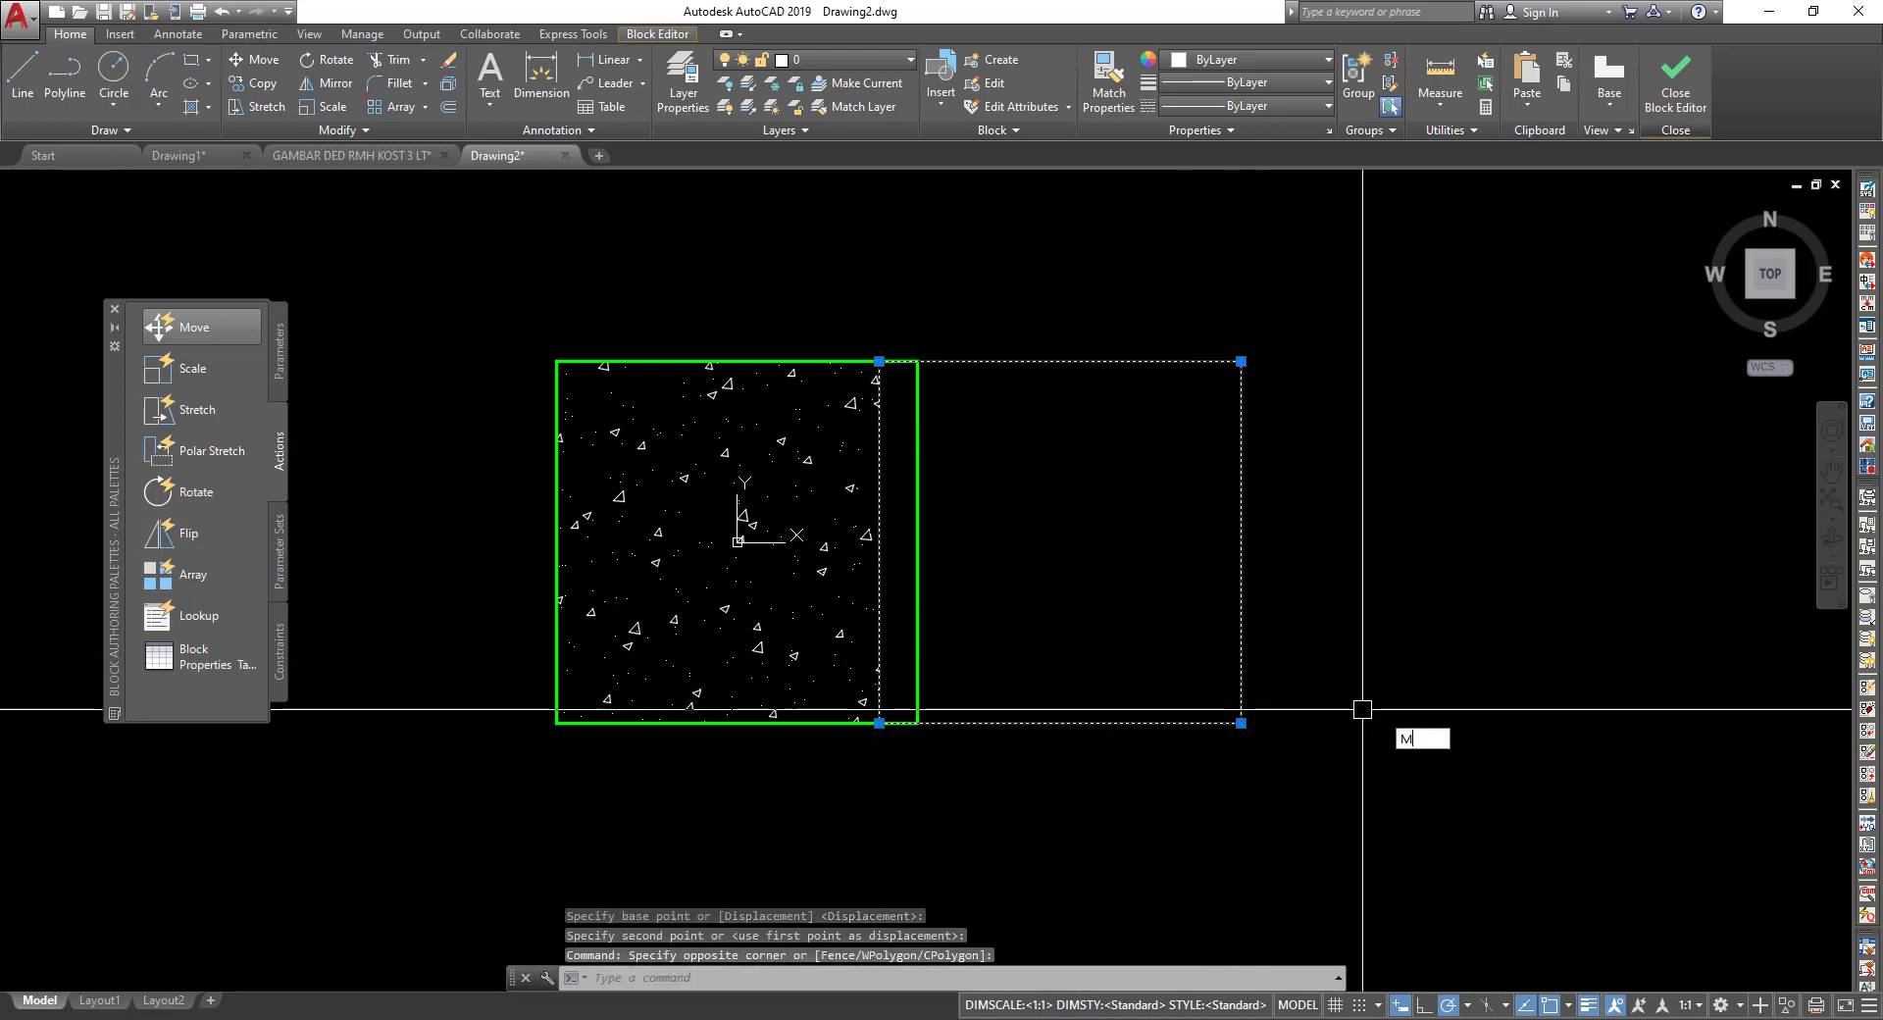
pyautogui.press('Return')
pyautogui.click(1242, 542)
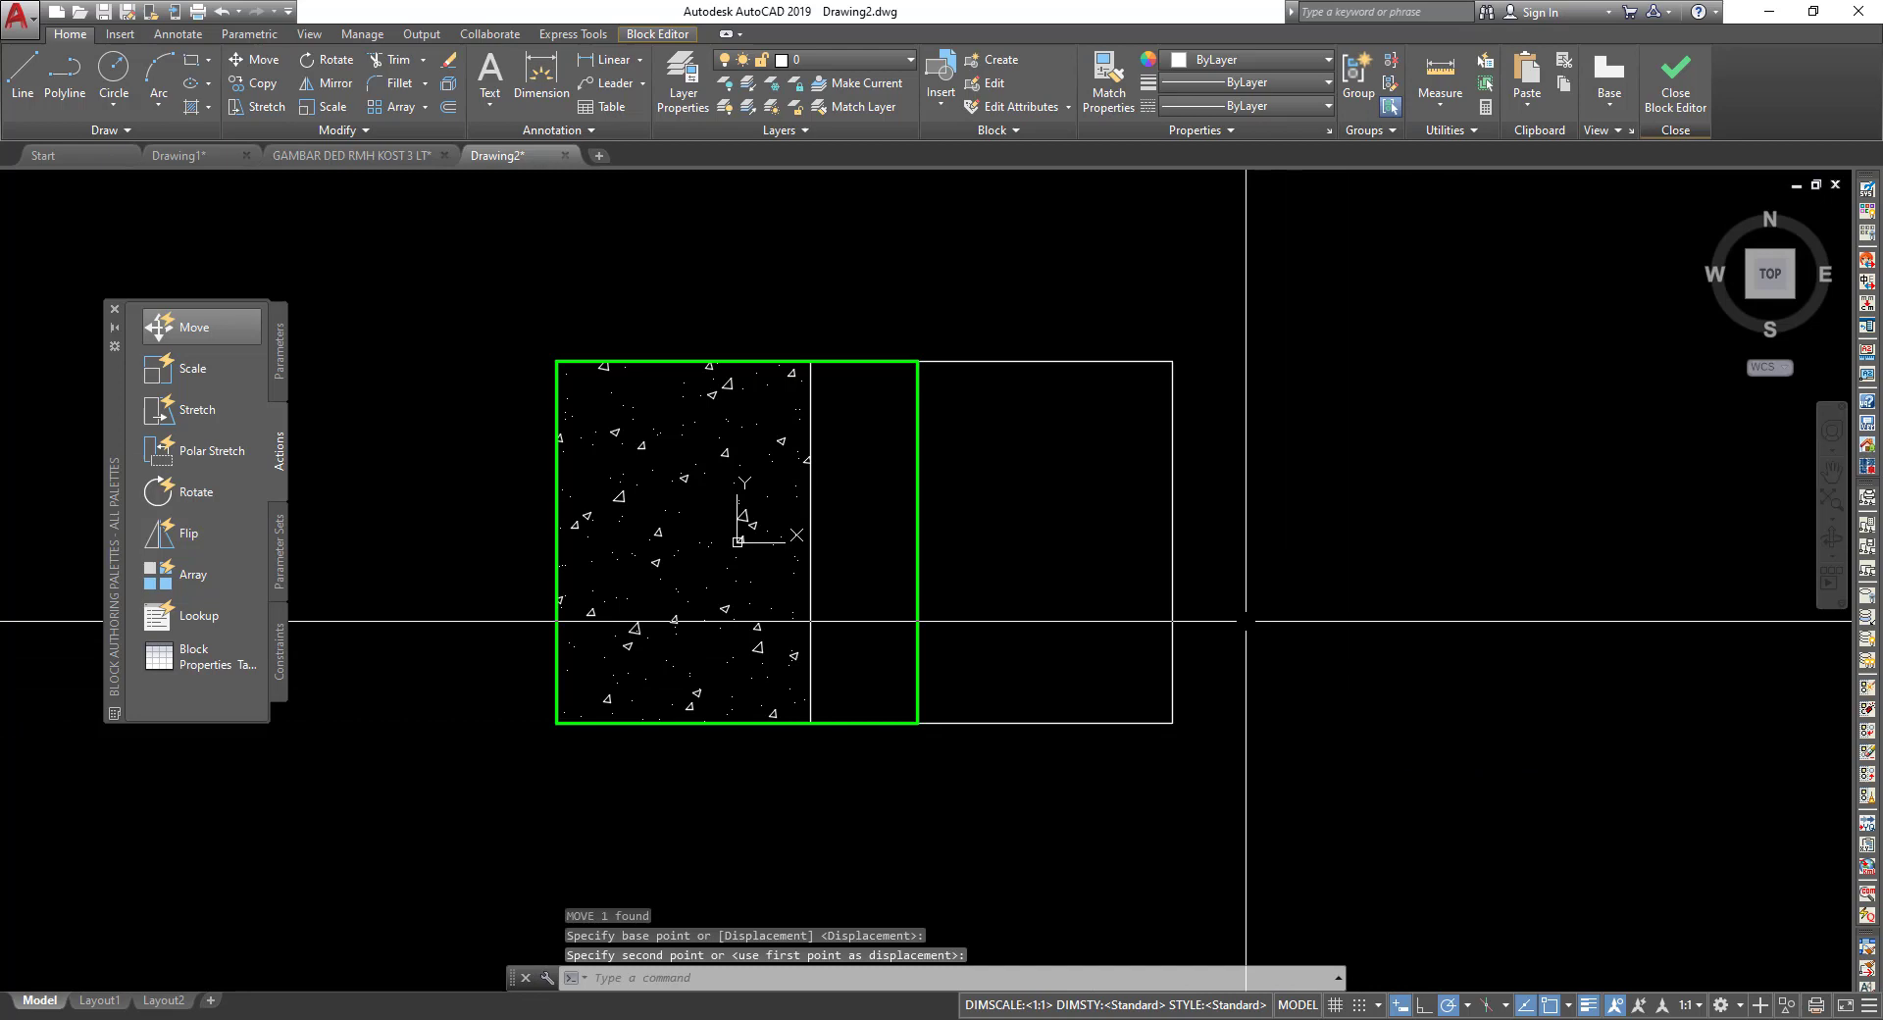
pyautogui.click(1168, 509)
pyautogui.click(1168, 509)
# Send the wipeout to the back so the column hatch shows fully again.
pyautogui.rightClick(1168, 509)
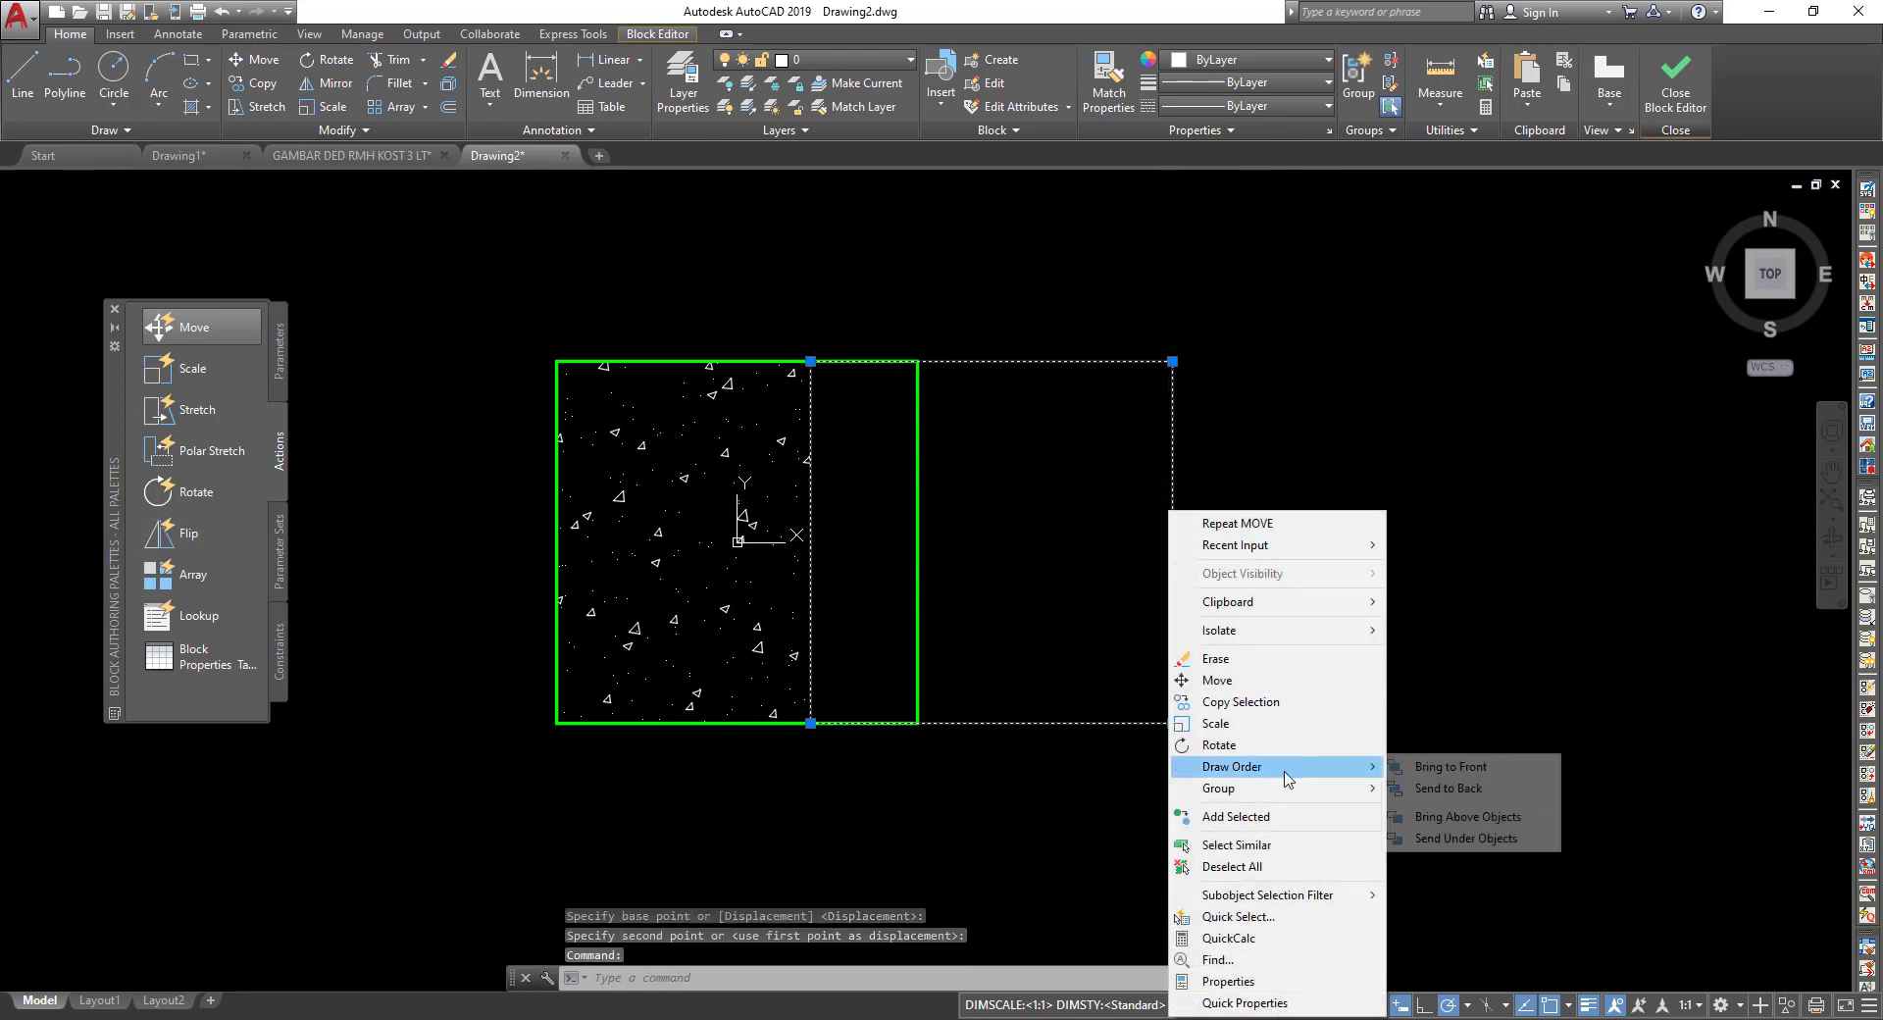
pyautogui.click(1475, 789)
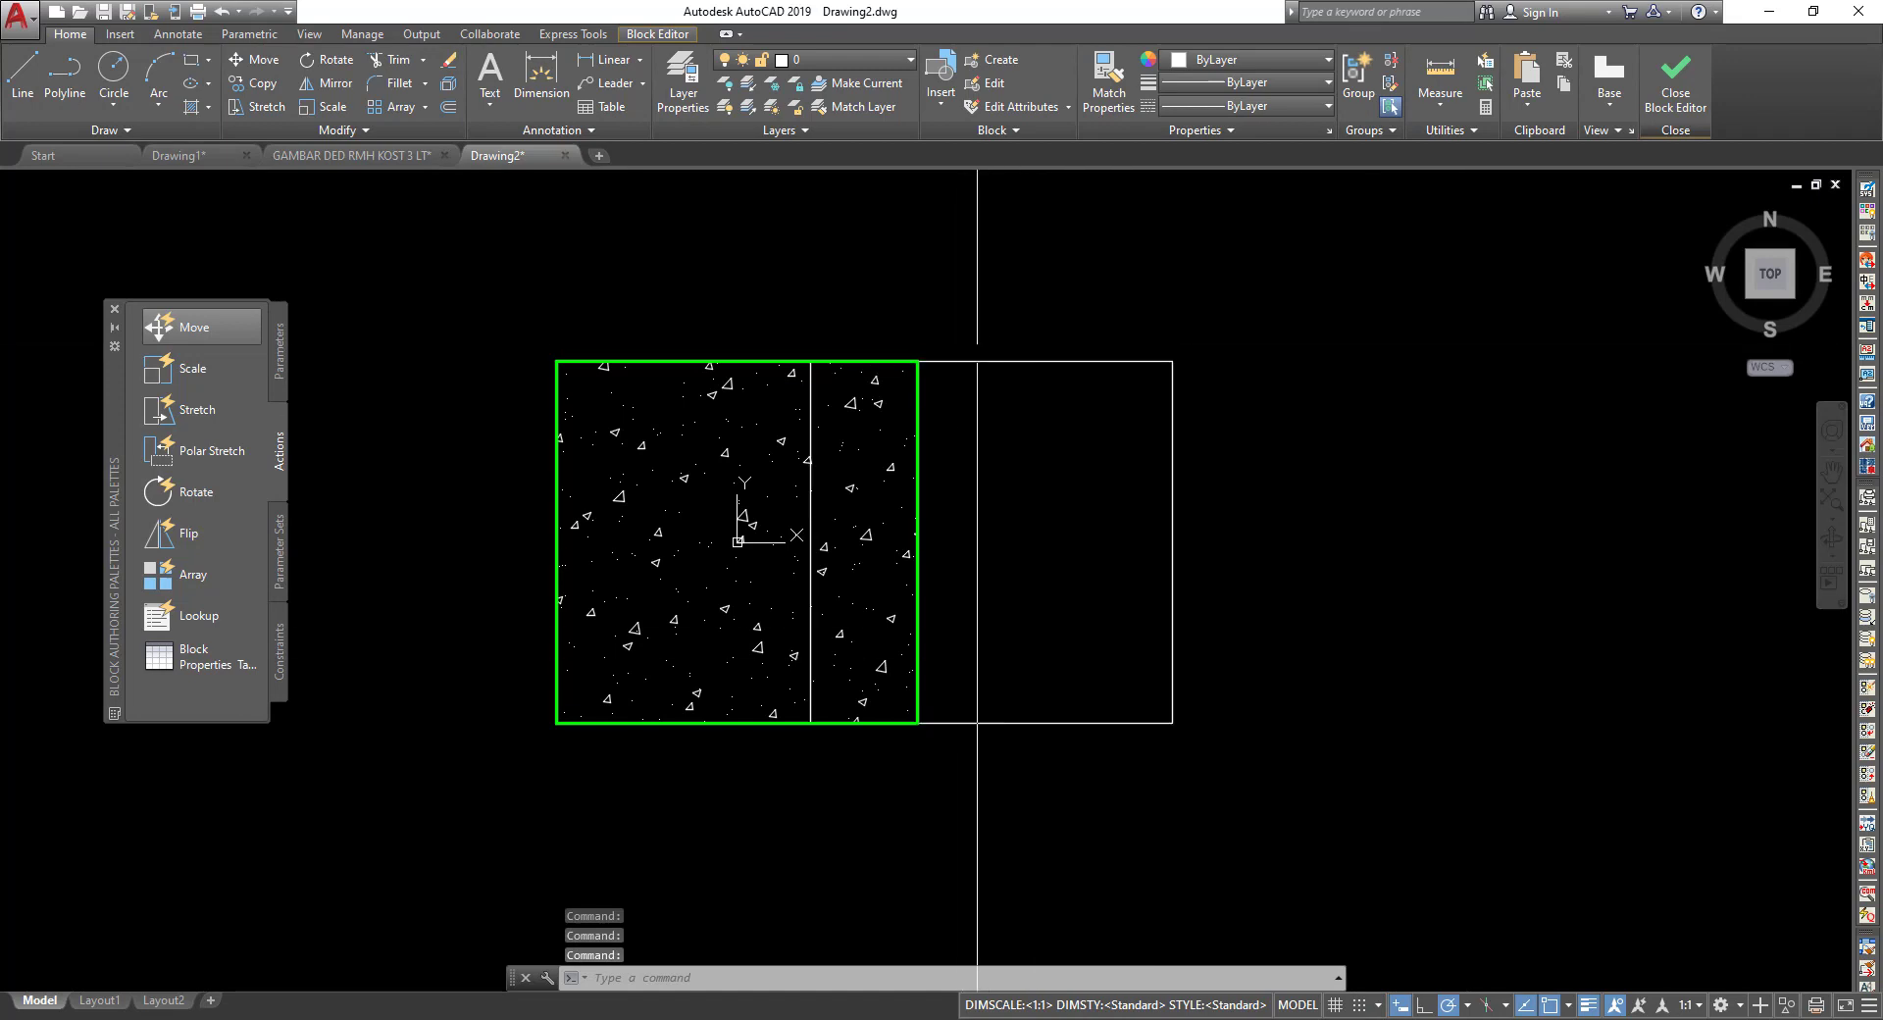
pyautogui.click(1055, 362)
pyautogui.press('Escape')
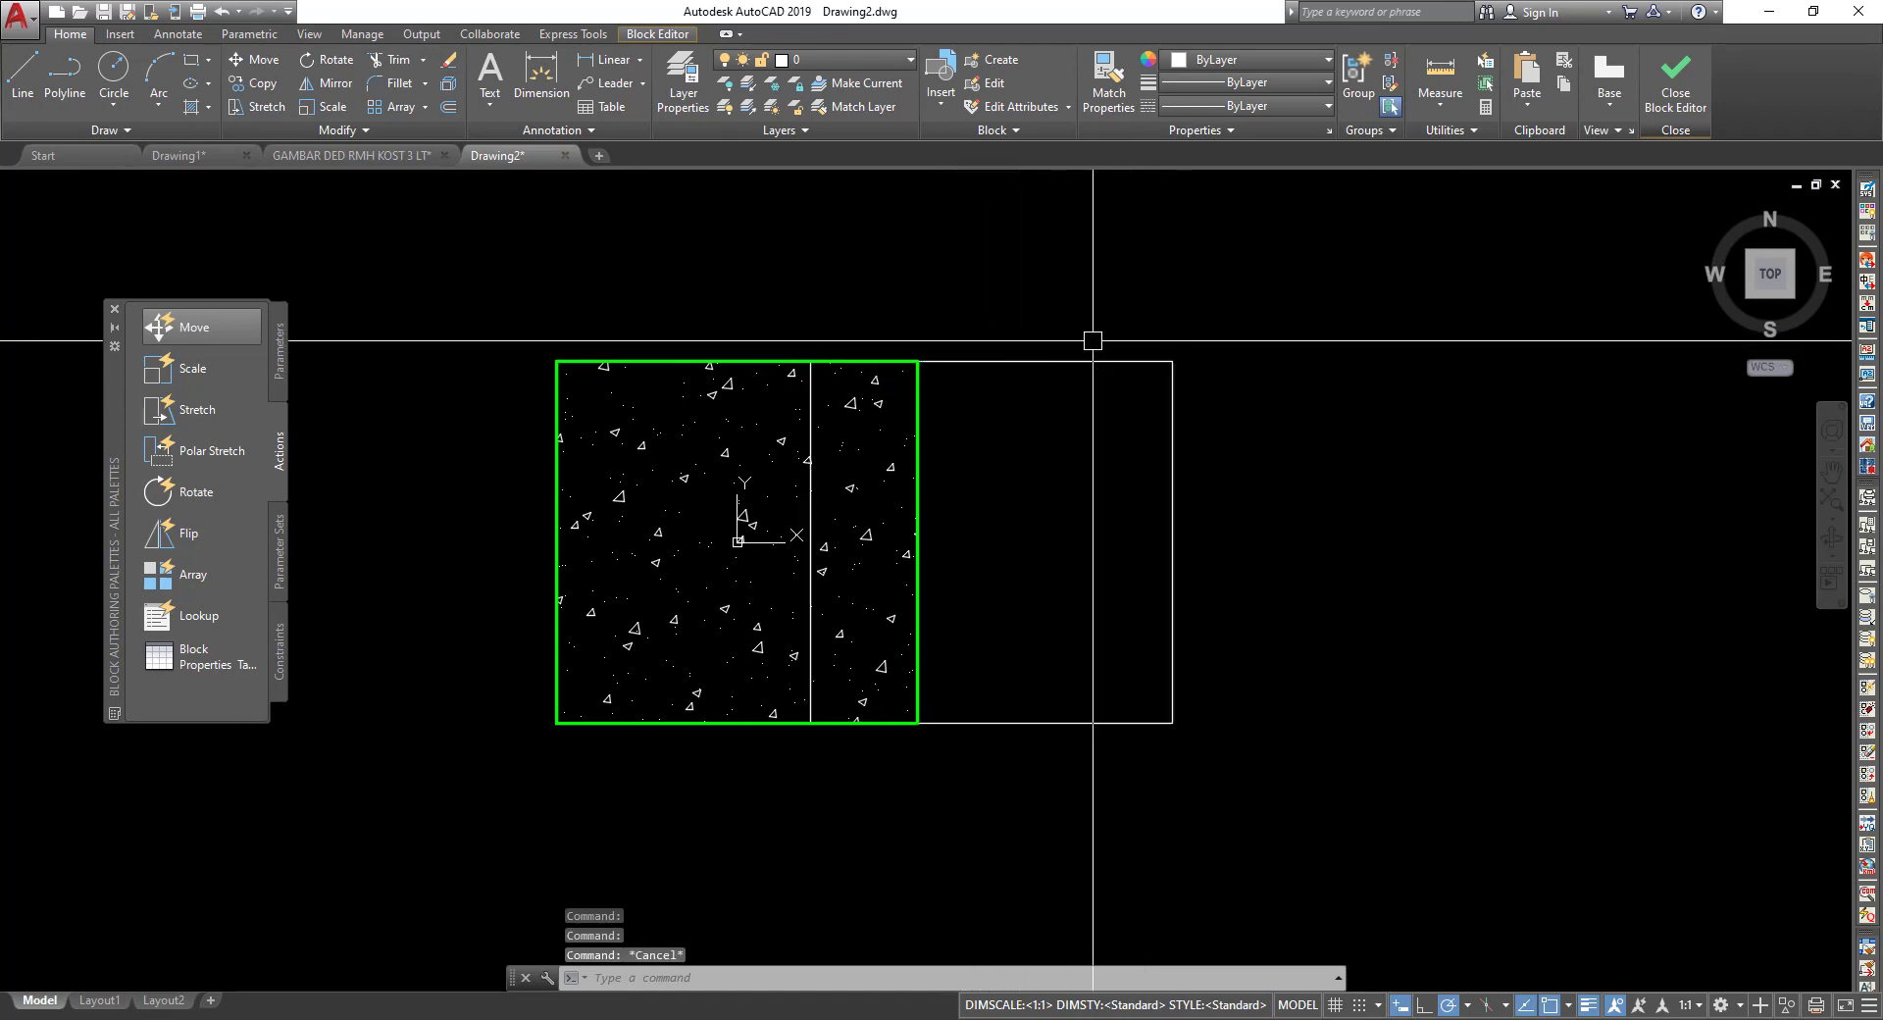
pyautogui.click(1085, 355)
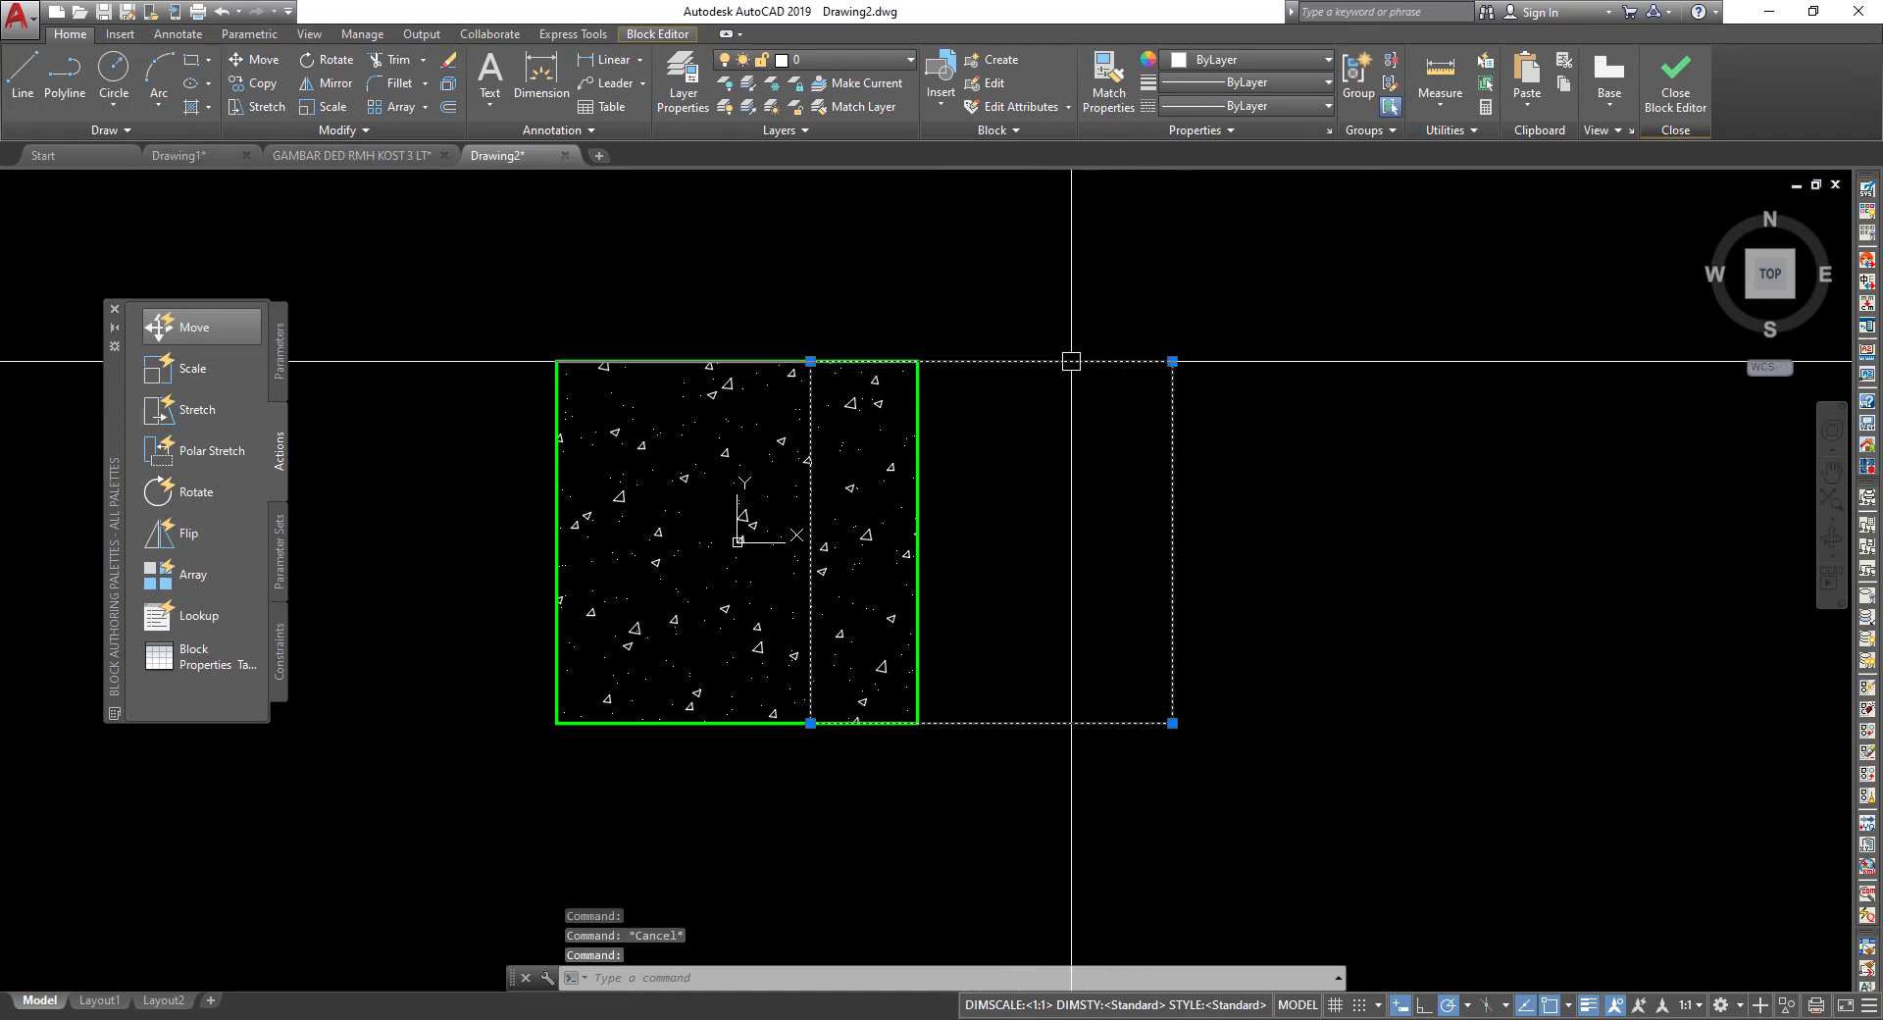
pyautogui.press('Escape')
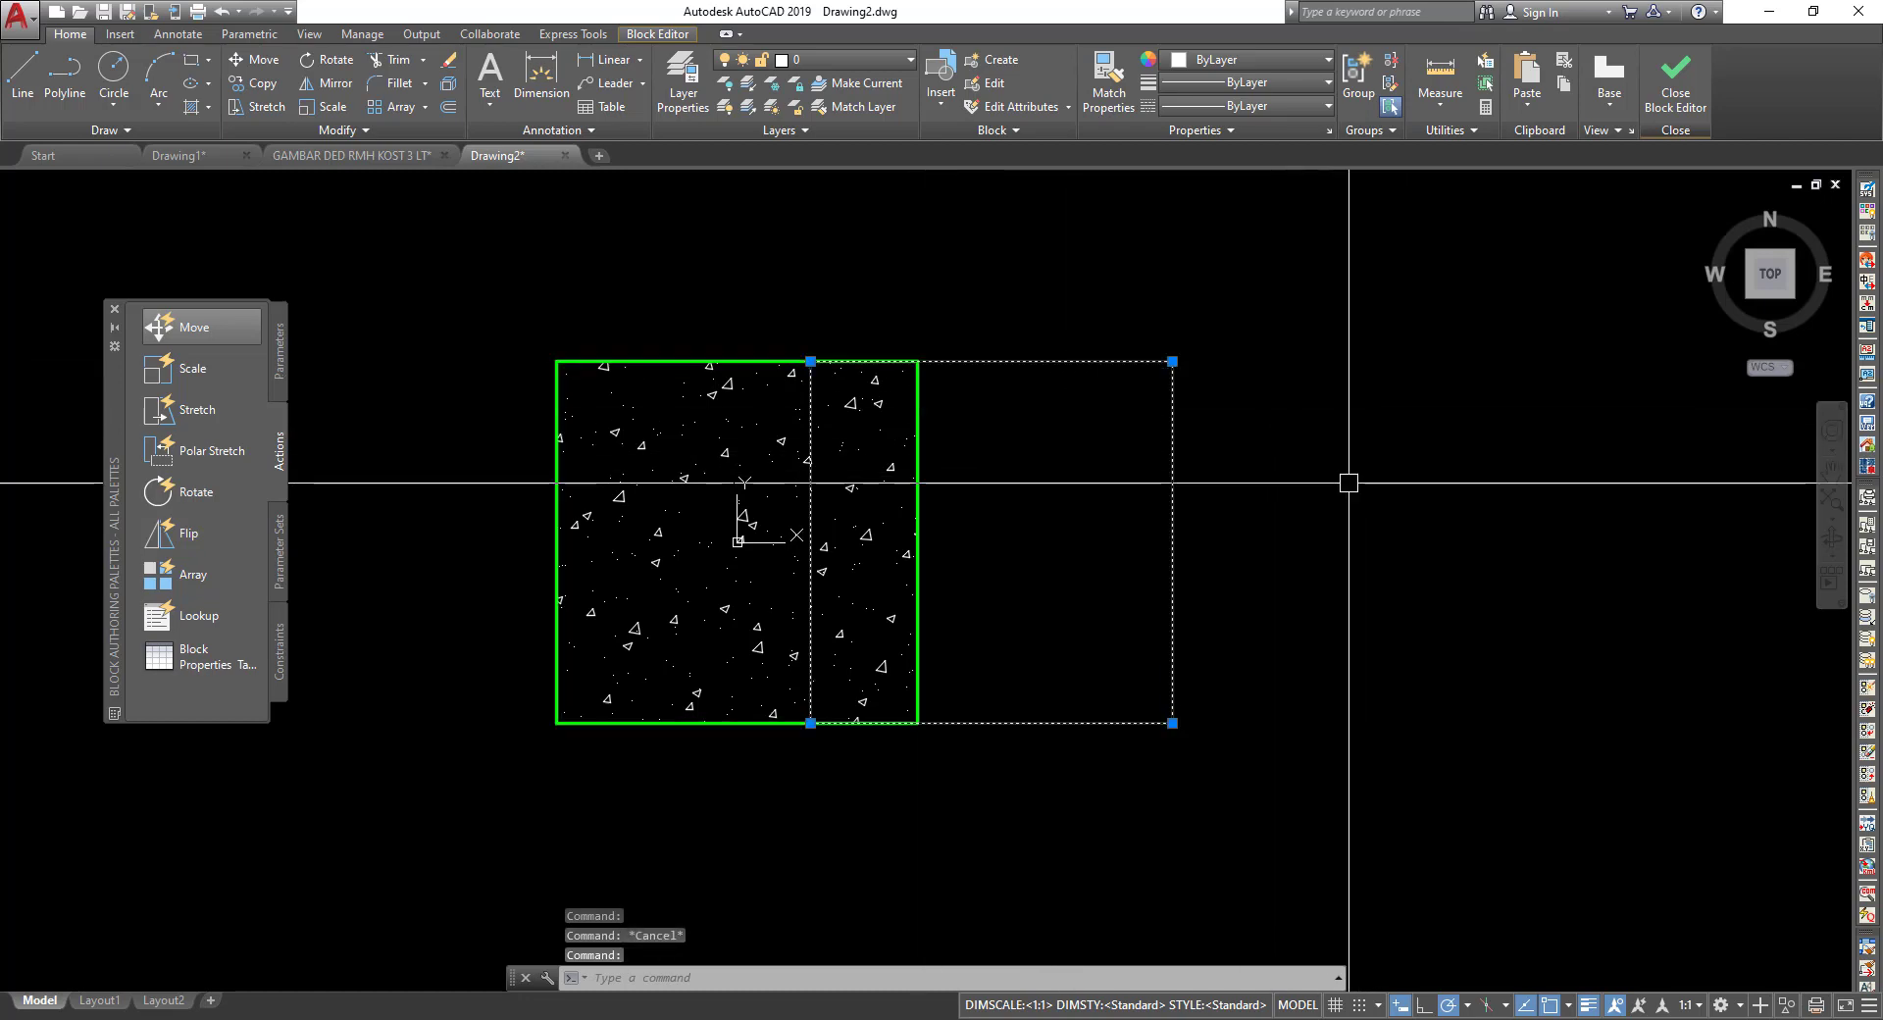
# Start moving the wipeout from its top-right corner.
pyautogui.write('m')
pyautogui.press('Return')
pyautogui.click(1172, 361)
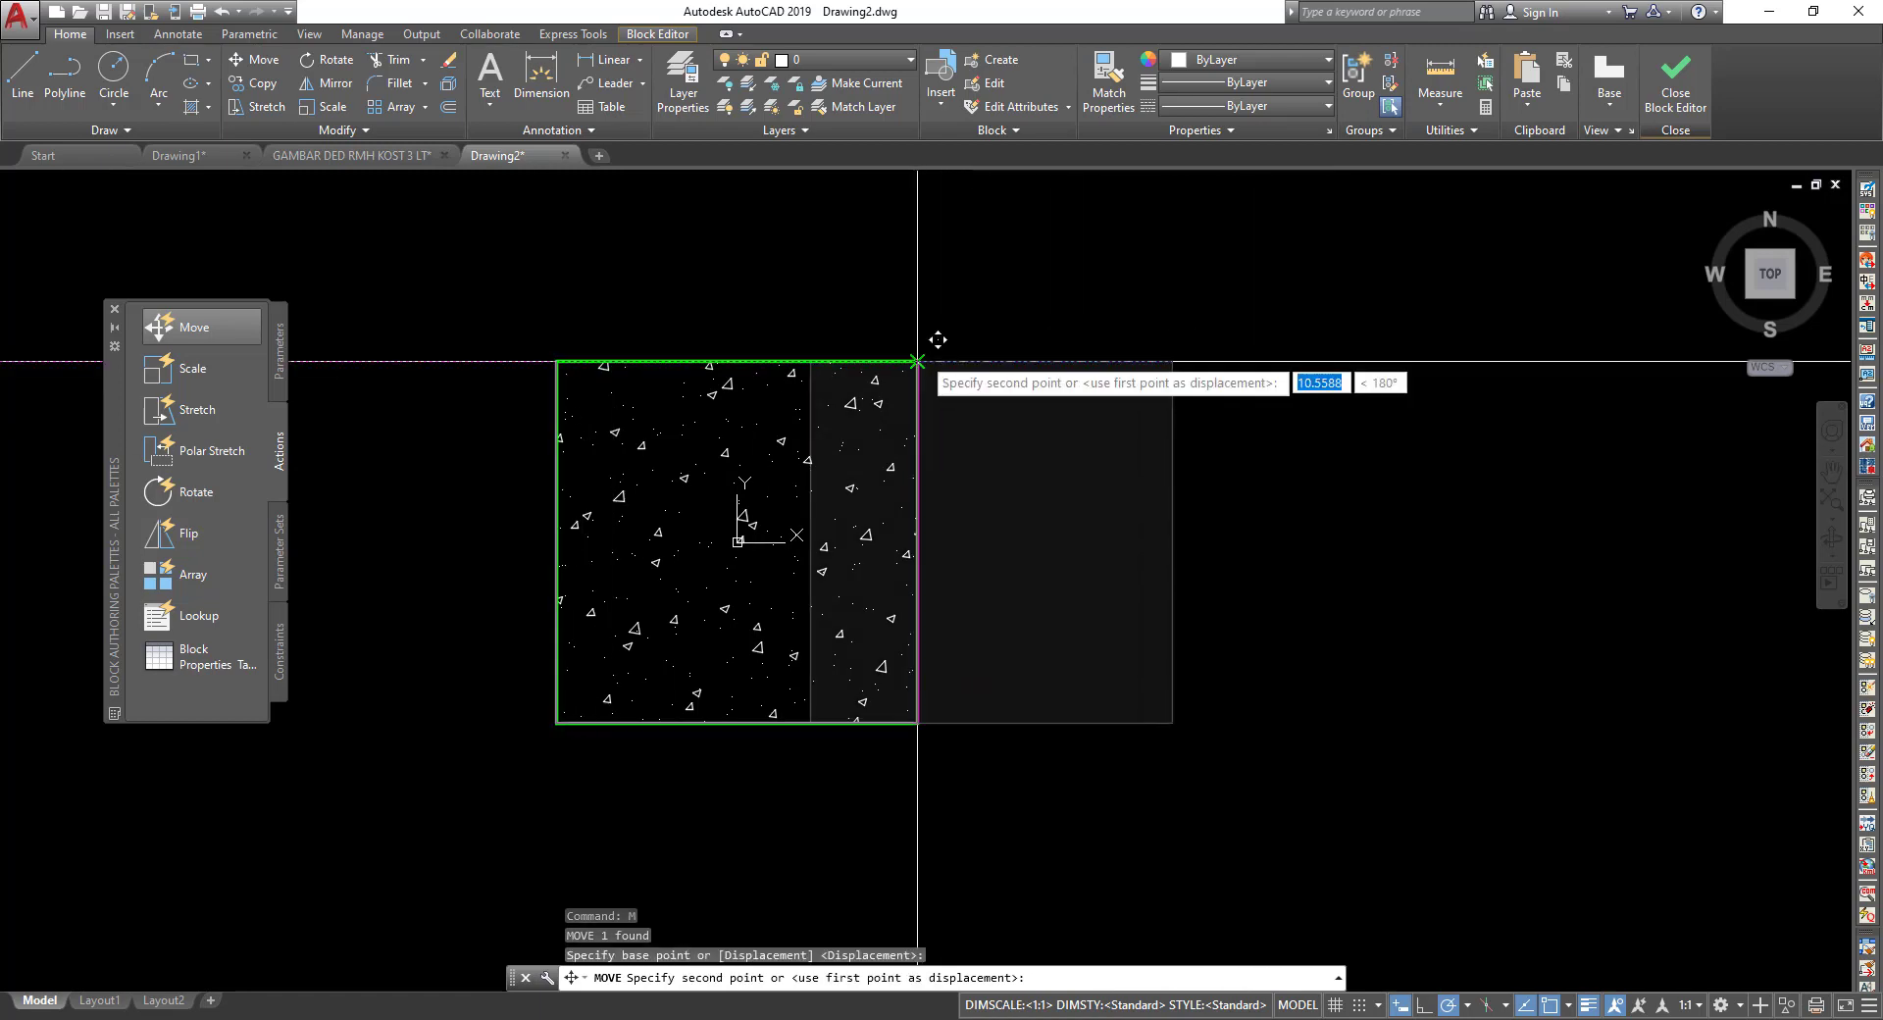
# Drop the wipeout on the column block, undo it, and clear the selections.
pyautogui.click(917, 360)
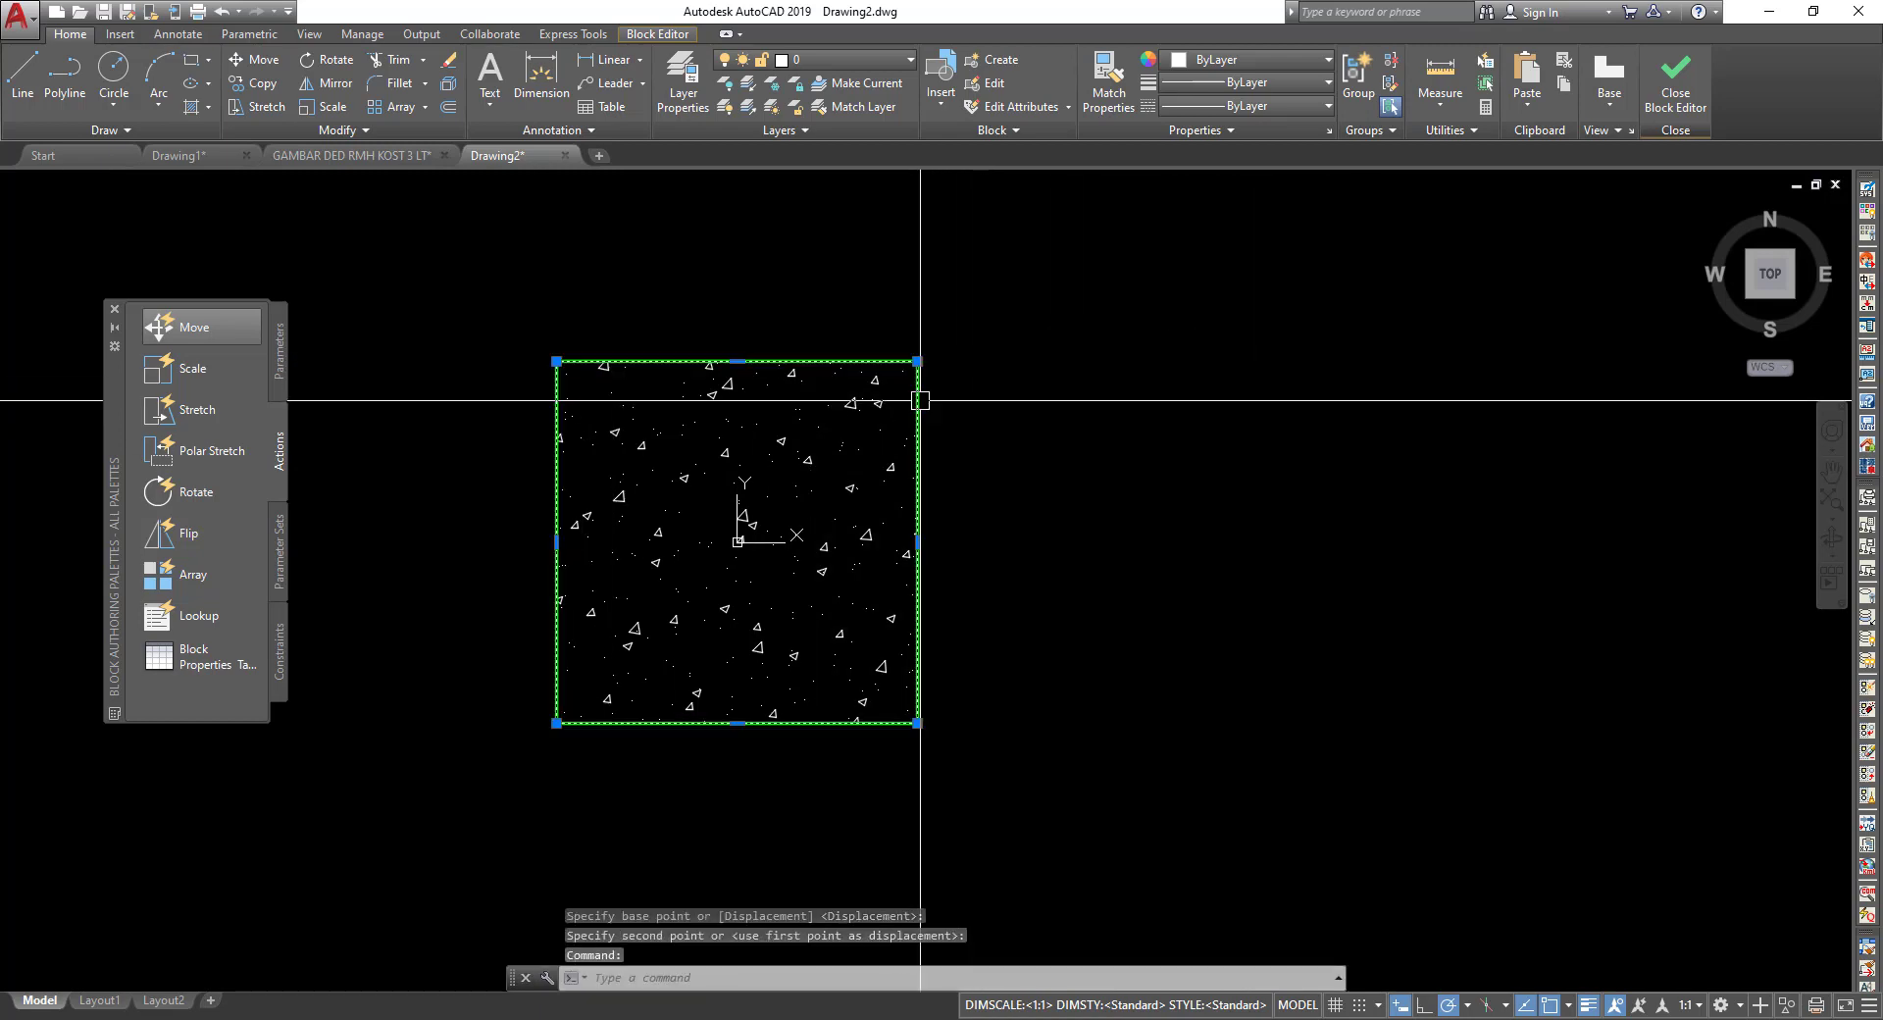
pyautogui.hotkey('ctrl', 'z')
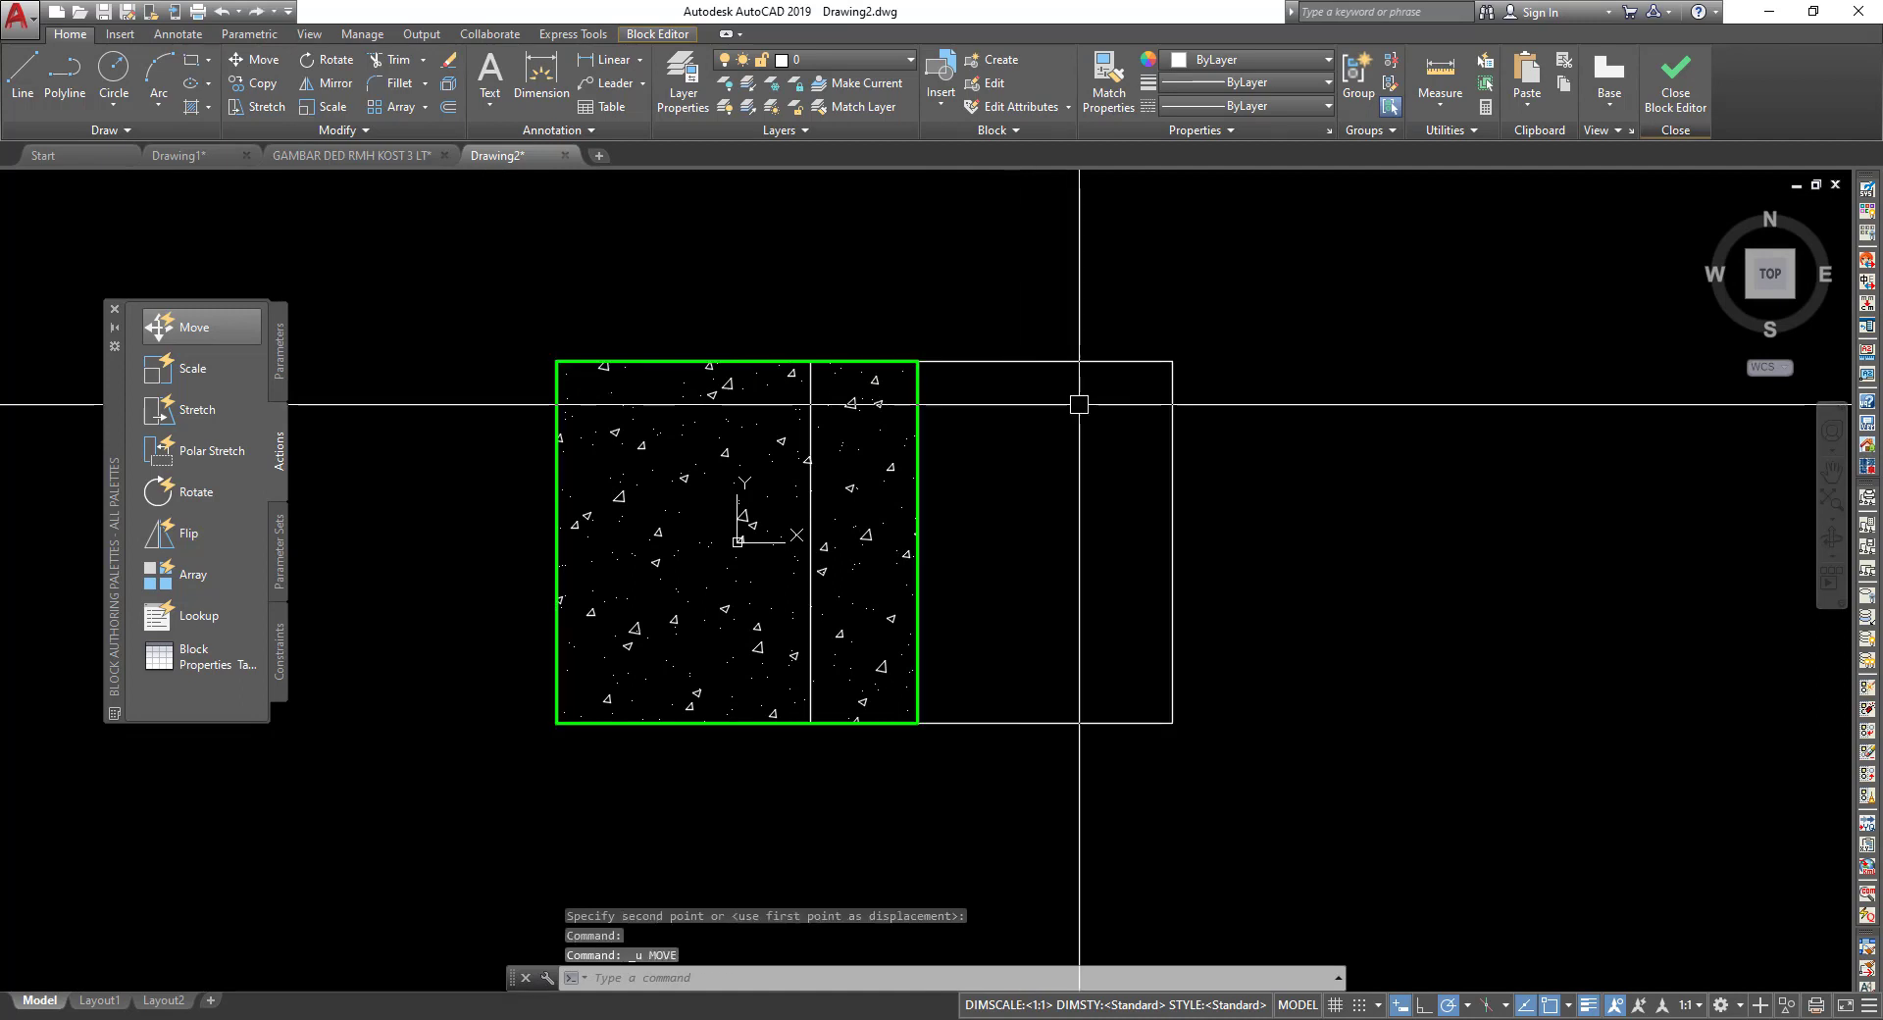
pyautogui.click(1081, 390)
pyautogui.click(1053, 319)
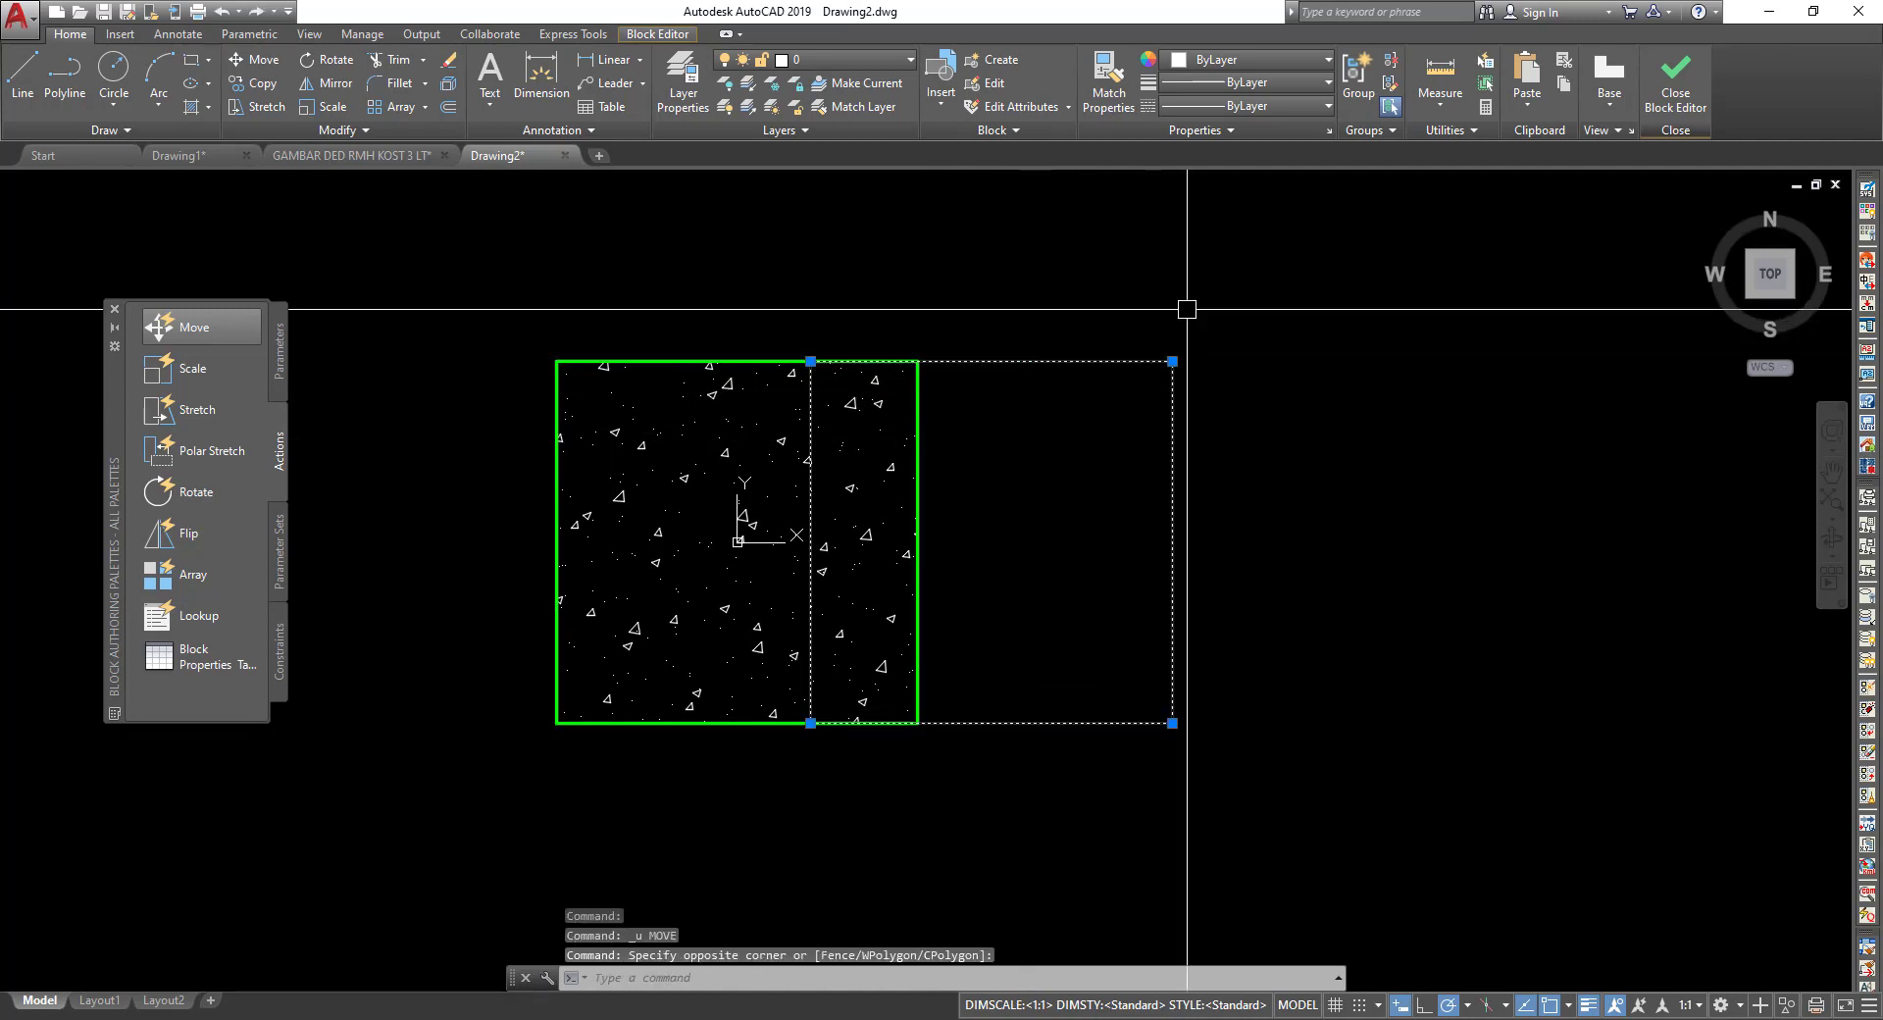
pyautogui.click(1086, 400)
pyautogui.press('Escape')
pyautogui.click(1227, 508)
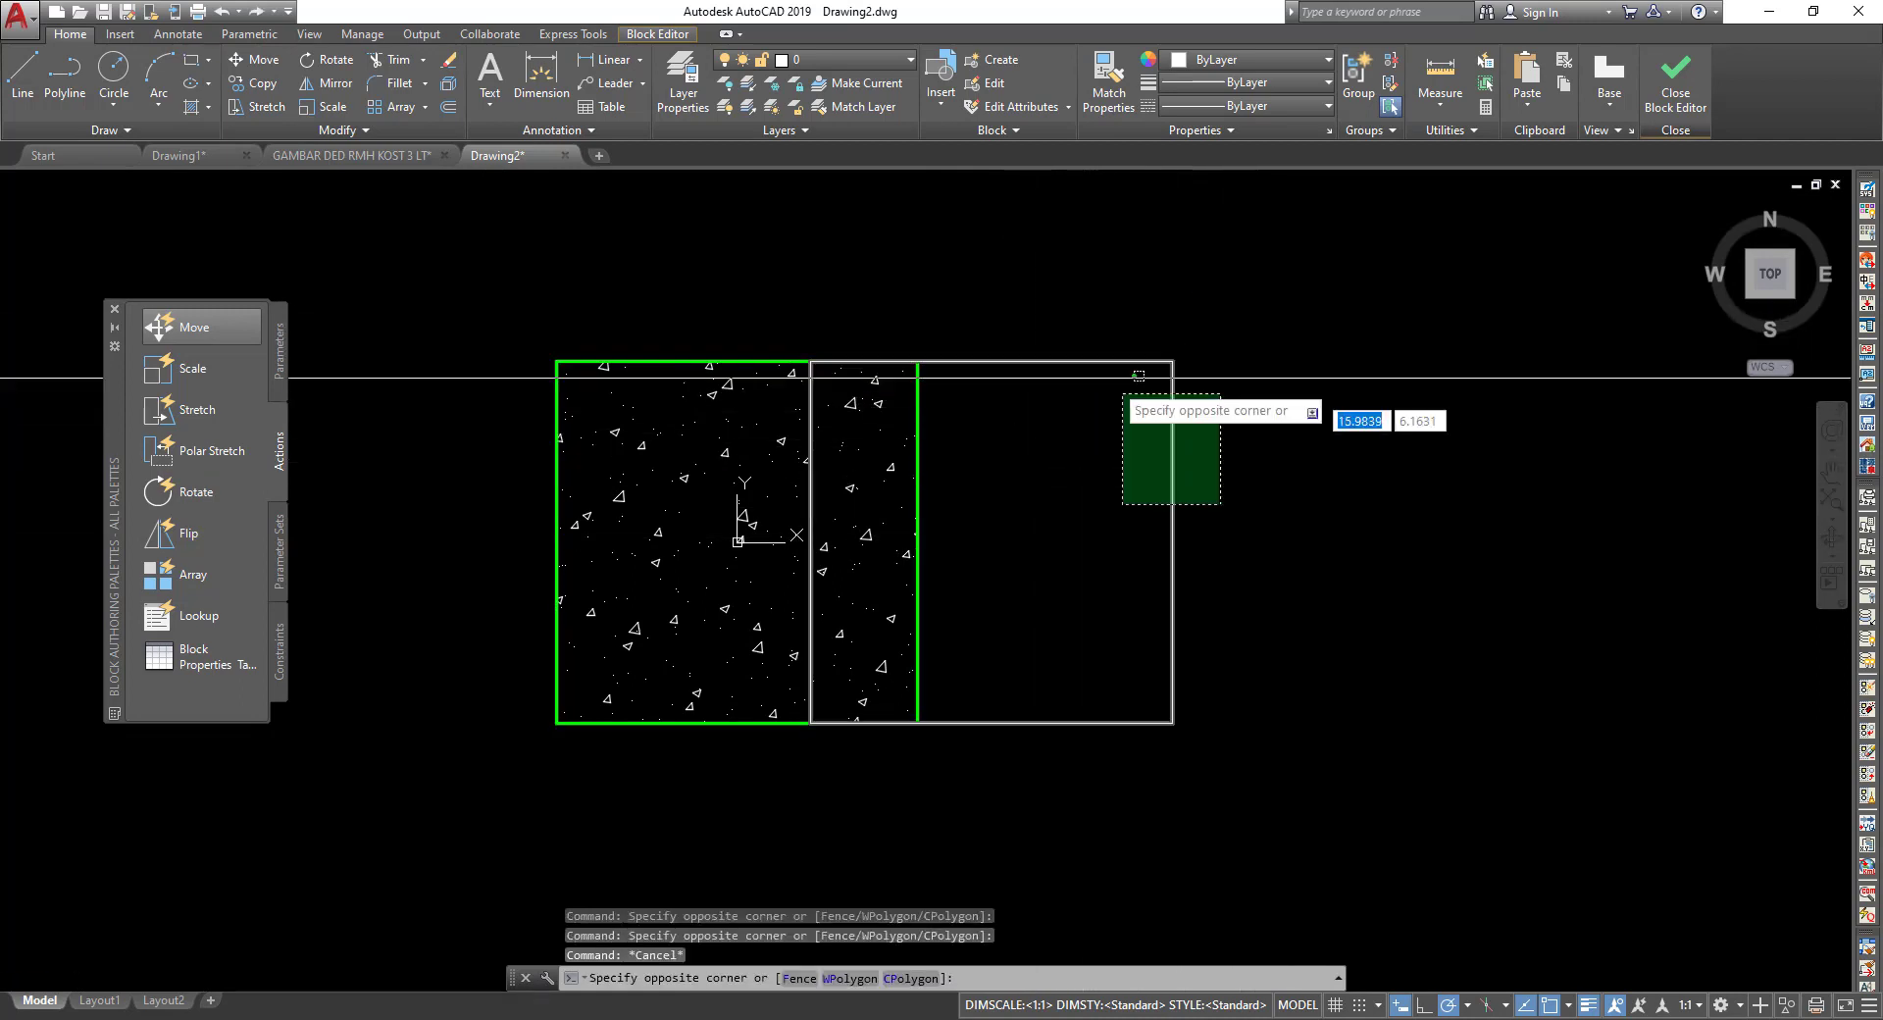
pyautogui.click(1114, 399)
pyautogui.press('Escape')
pyautogui.write('IM')
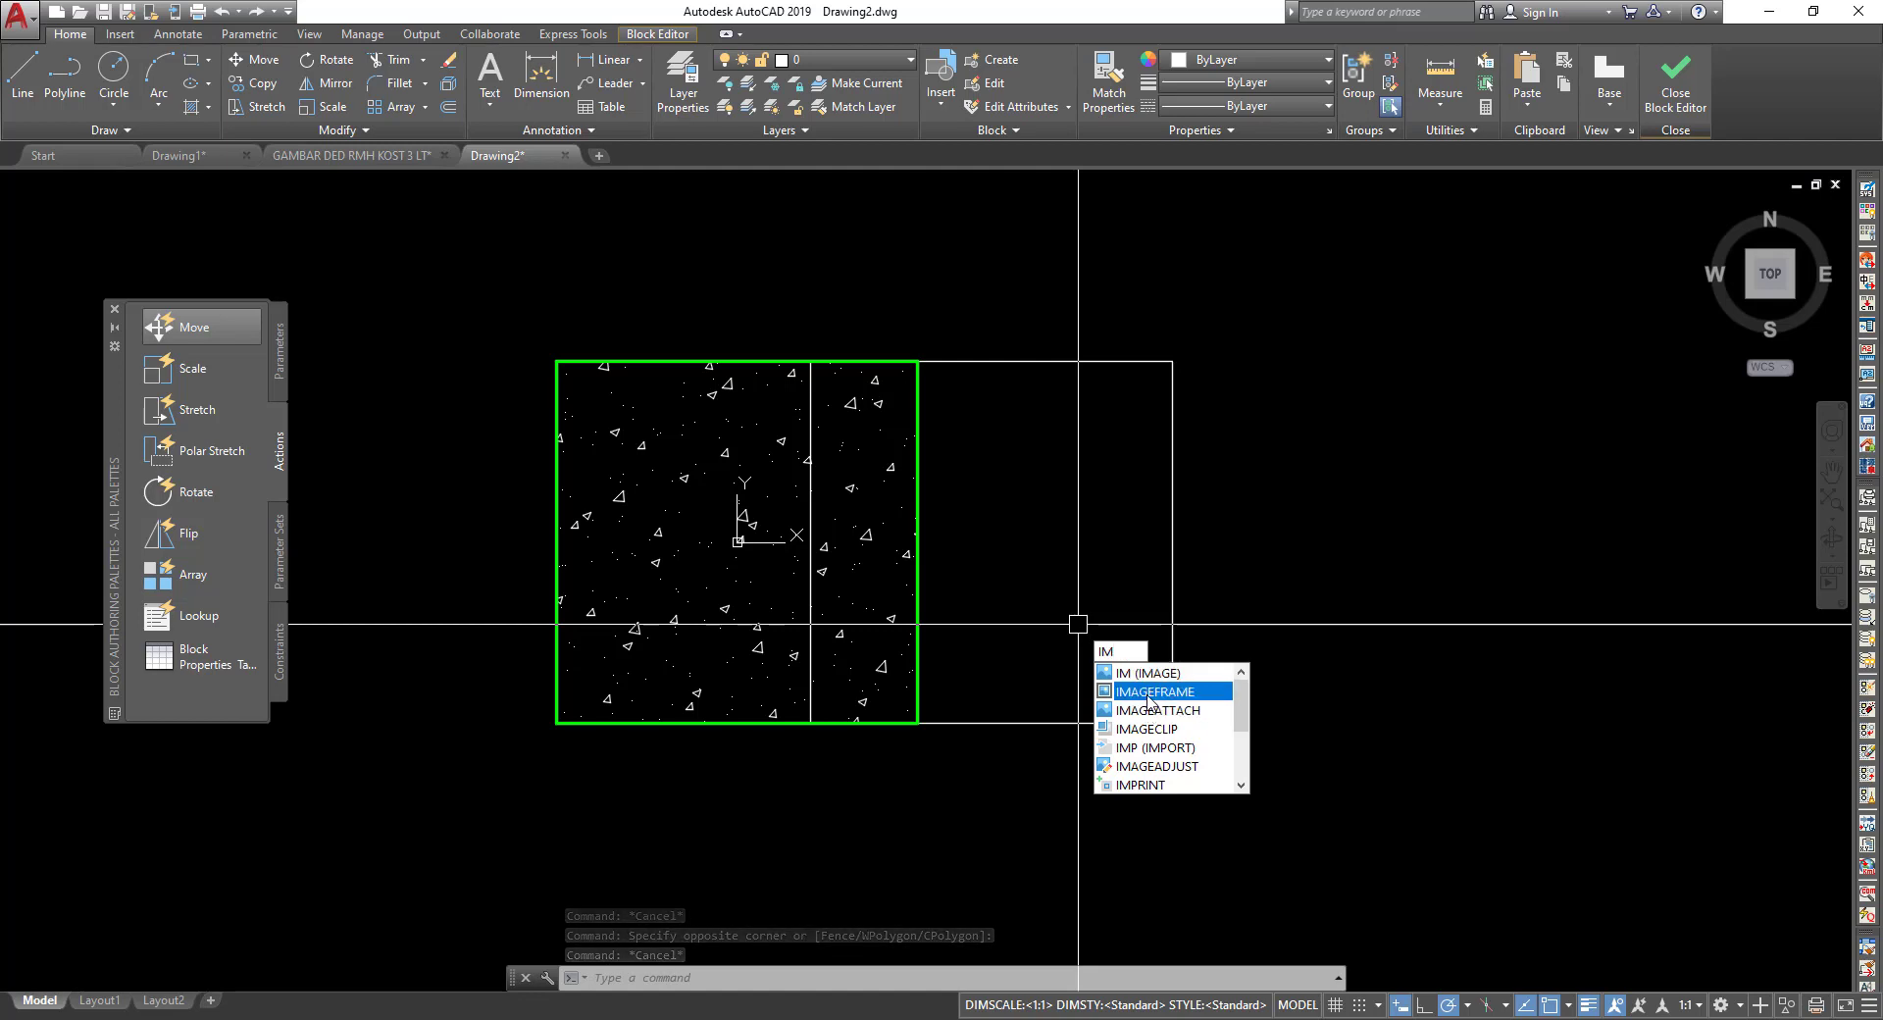
pyautogui.press('Escape')
# Move the wipeout so its corner aligns with the column outline's top-right corner.
pyautogui.click(1029, 459)
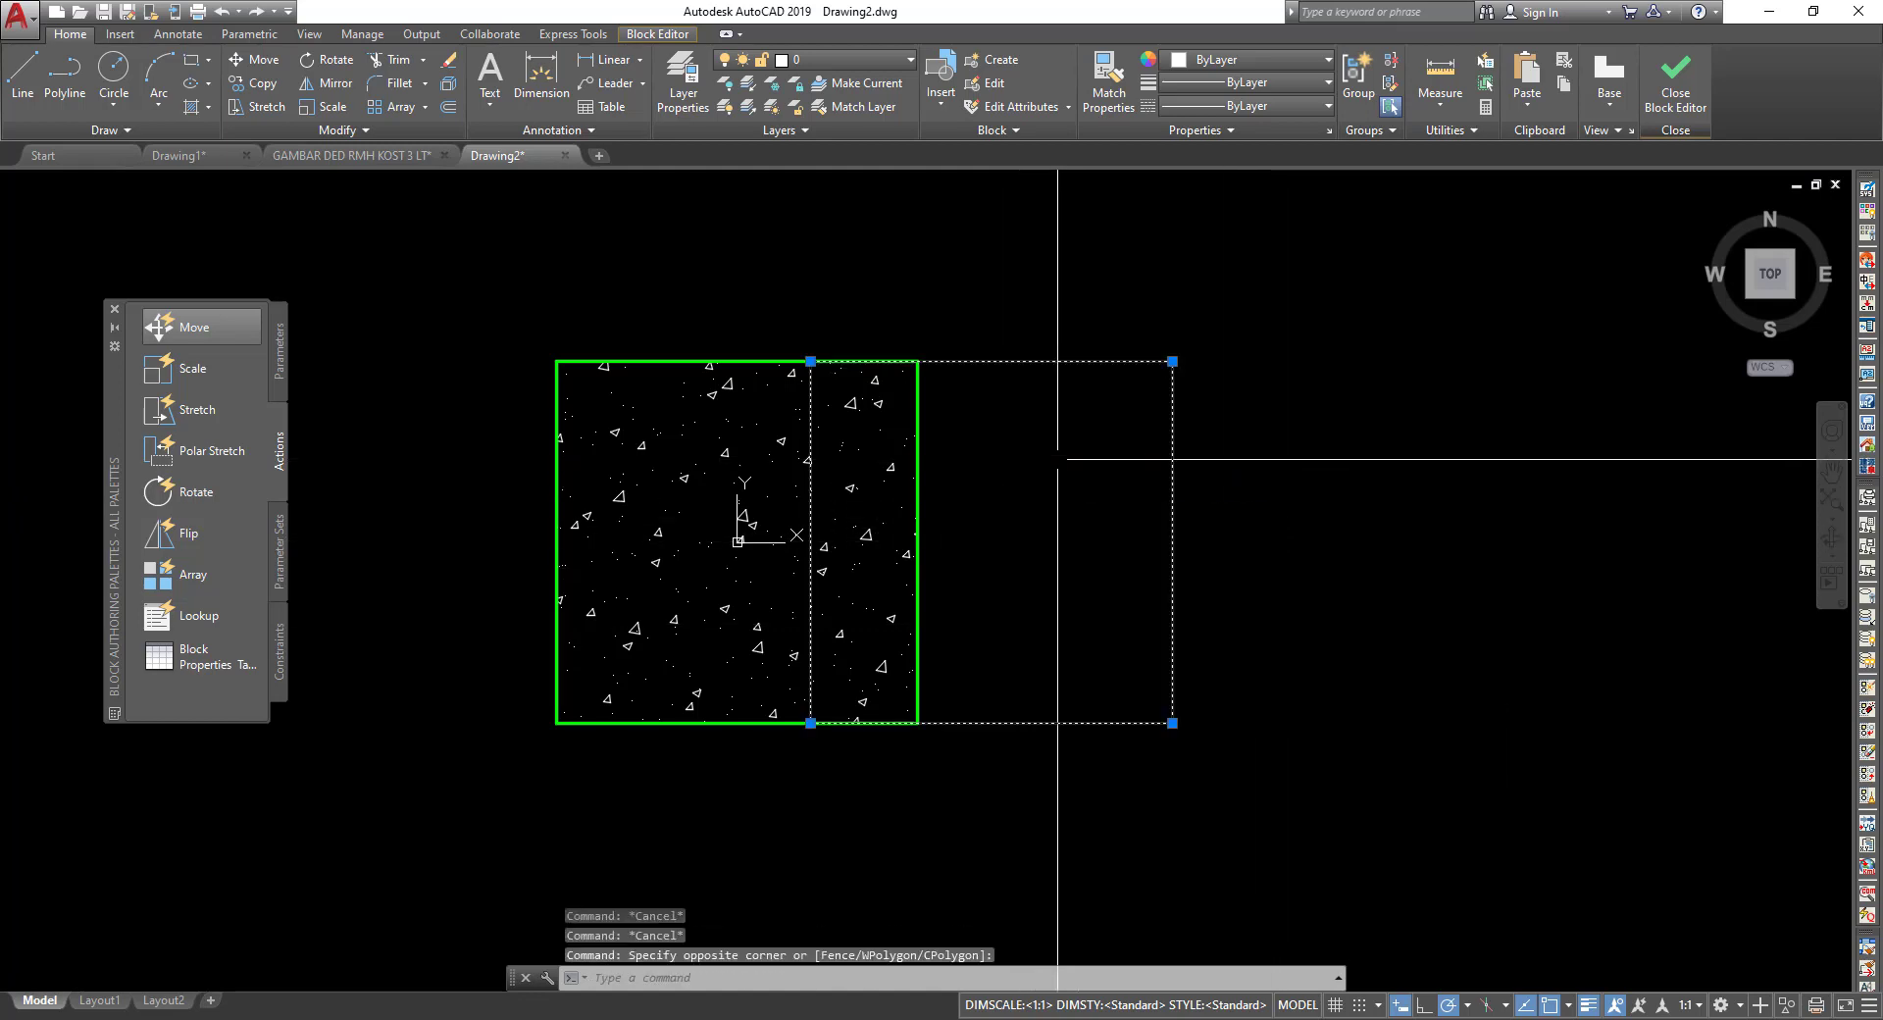
pyautogui.write('m')
pyautogui.press('Return')
pyautogui.click(917, 361)
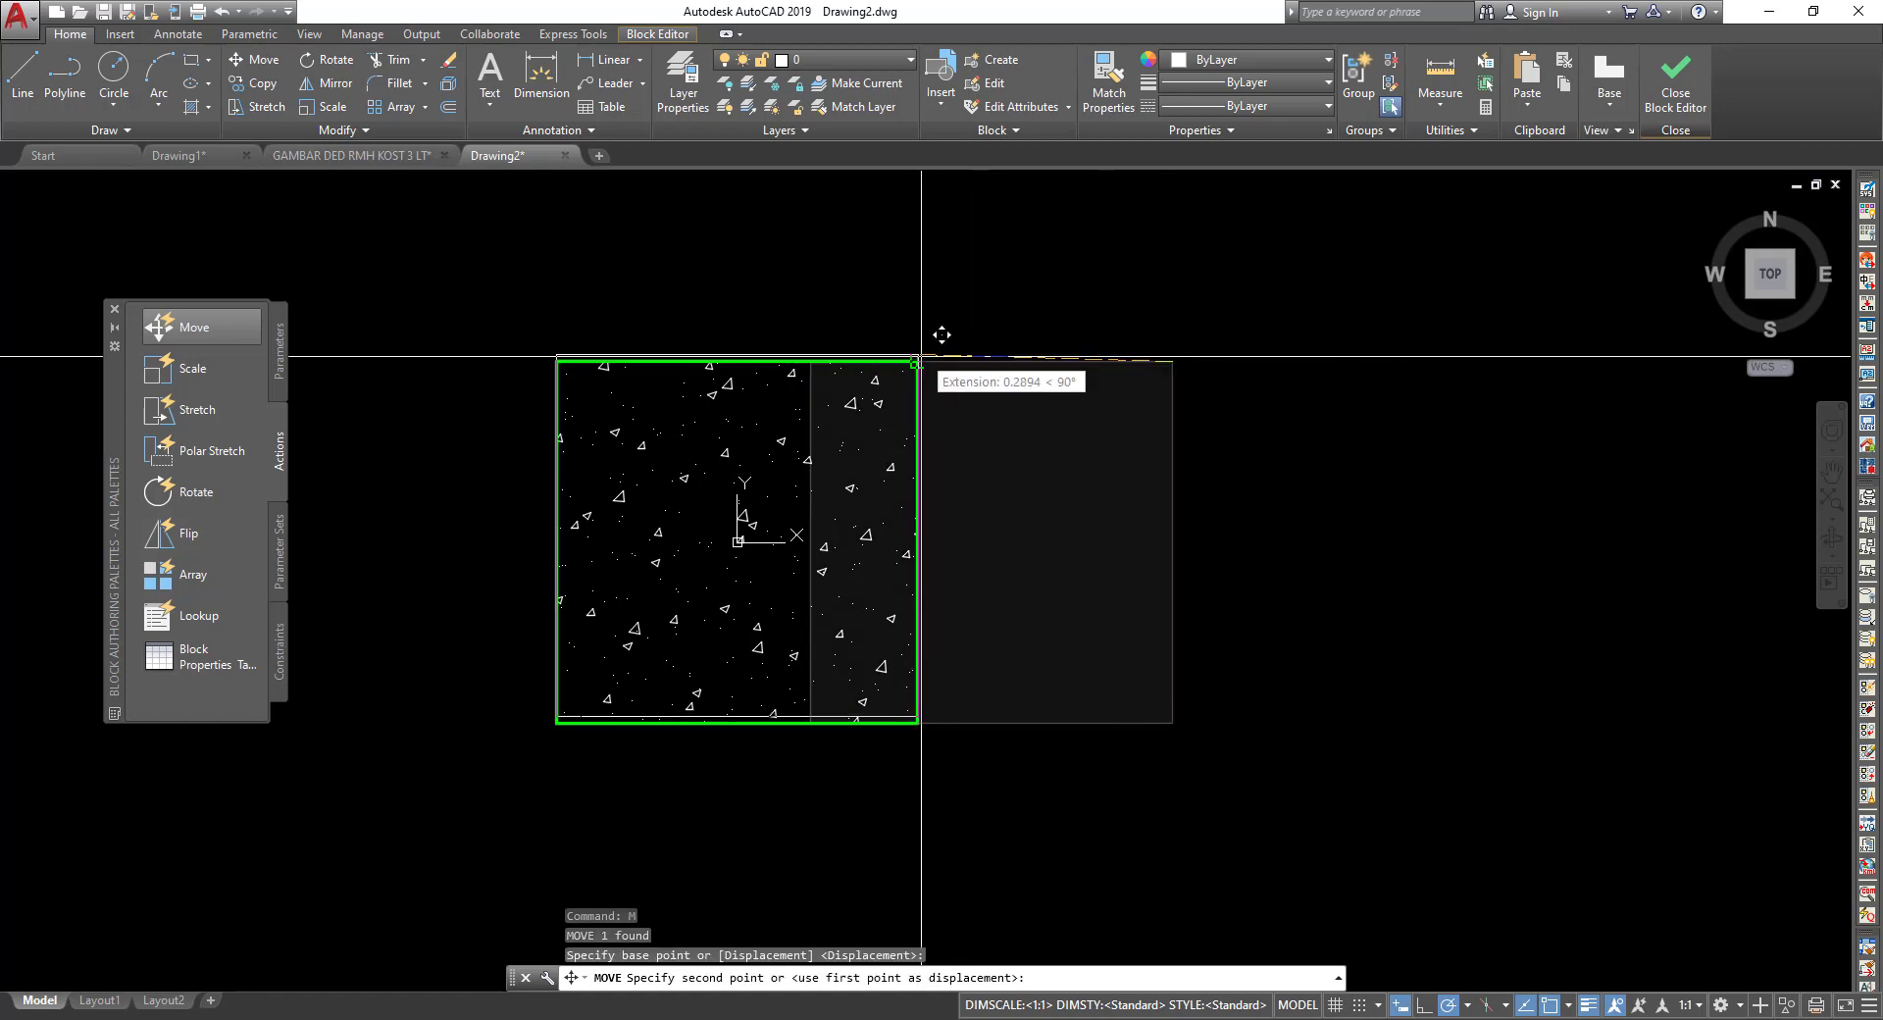
pyautogui.press('Return')
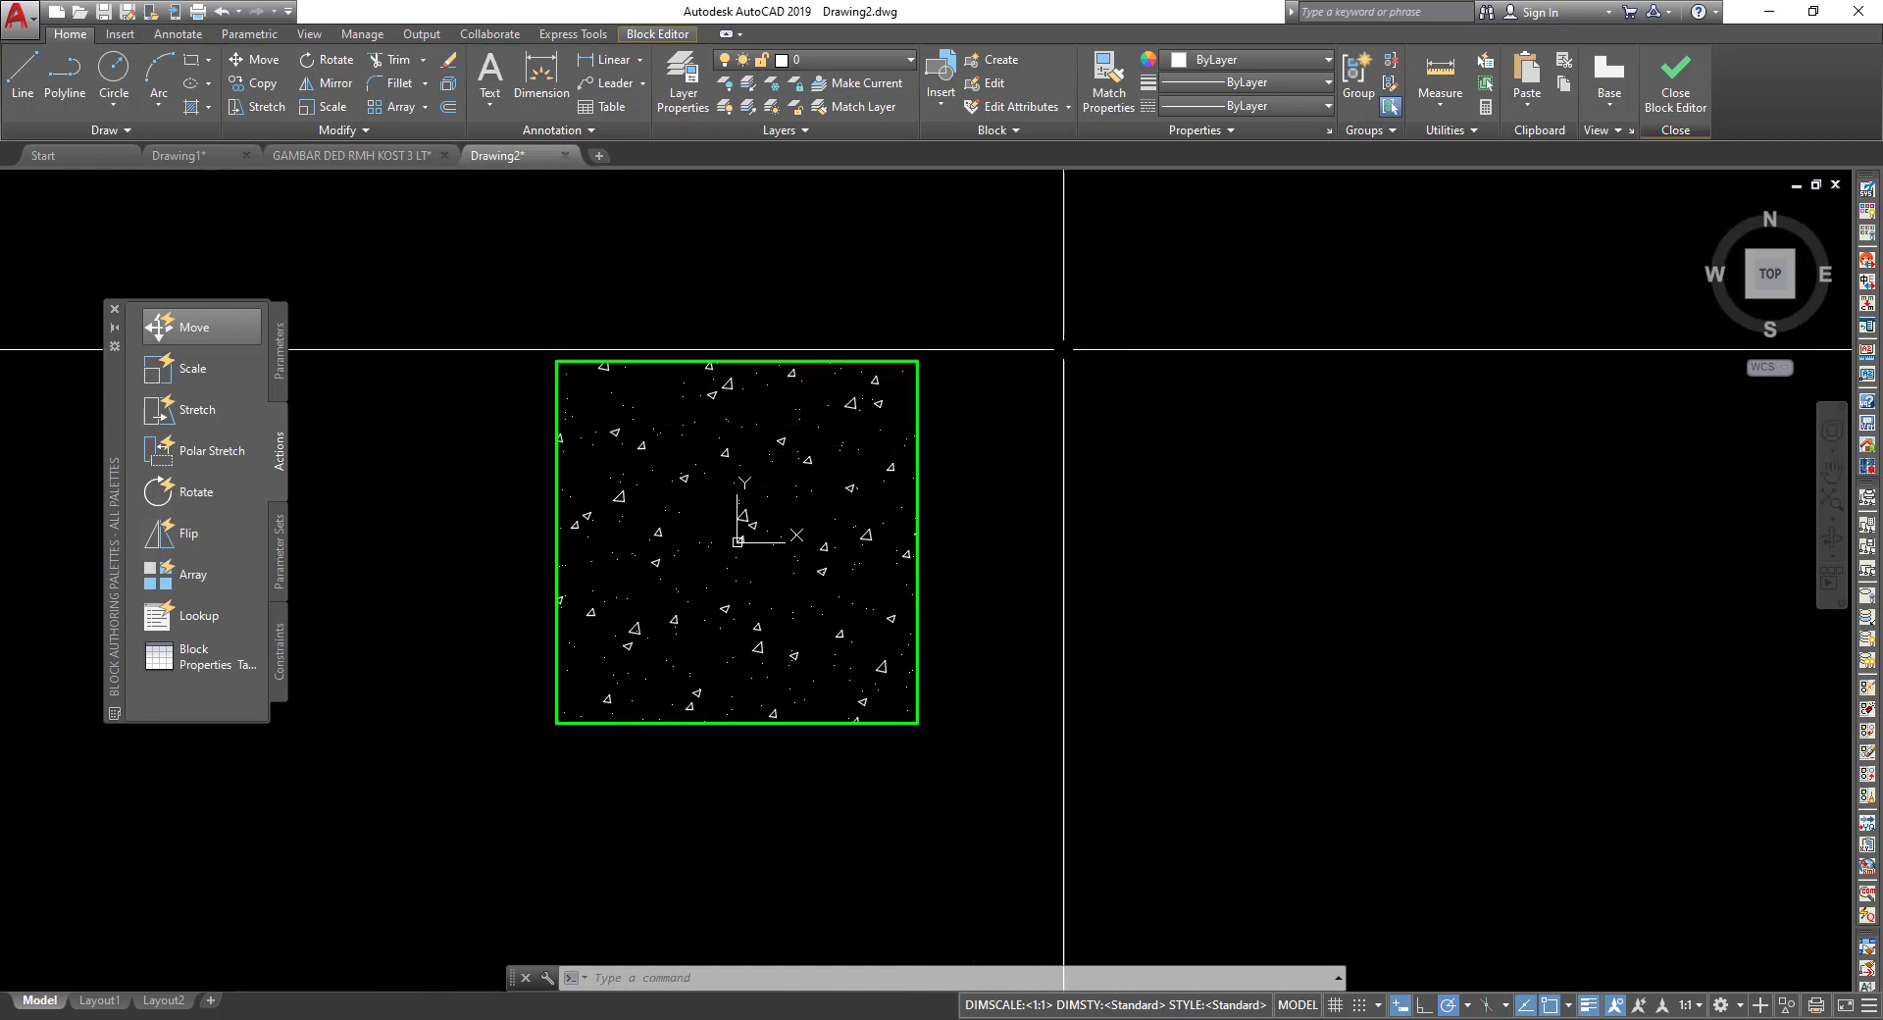
pyautogui.click(1682, 99)
pyautogui.click(900, 476)
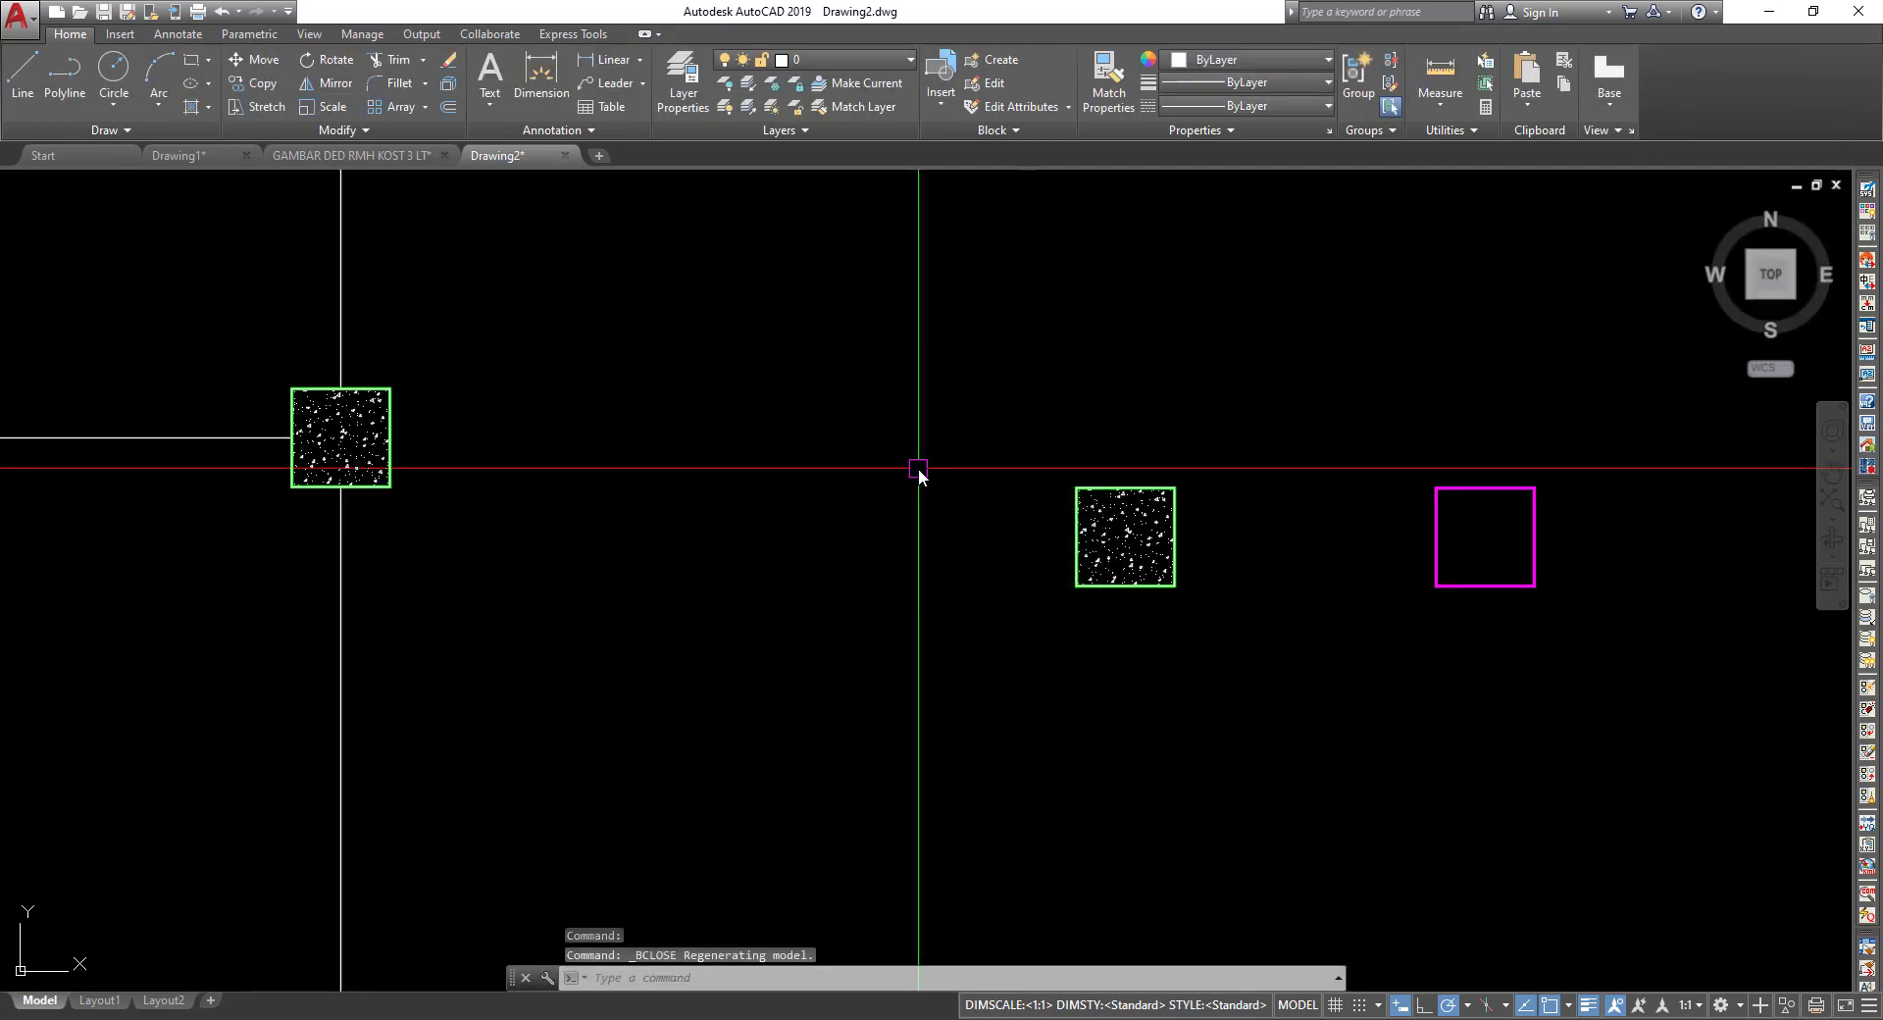
pyautogui.moveTo(744, 496); pyautogui.dragTo(1210, 574, button='middle')
pyautogui.scroll(-1, 1156, 449)
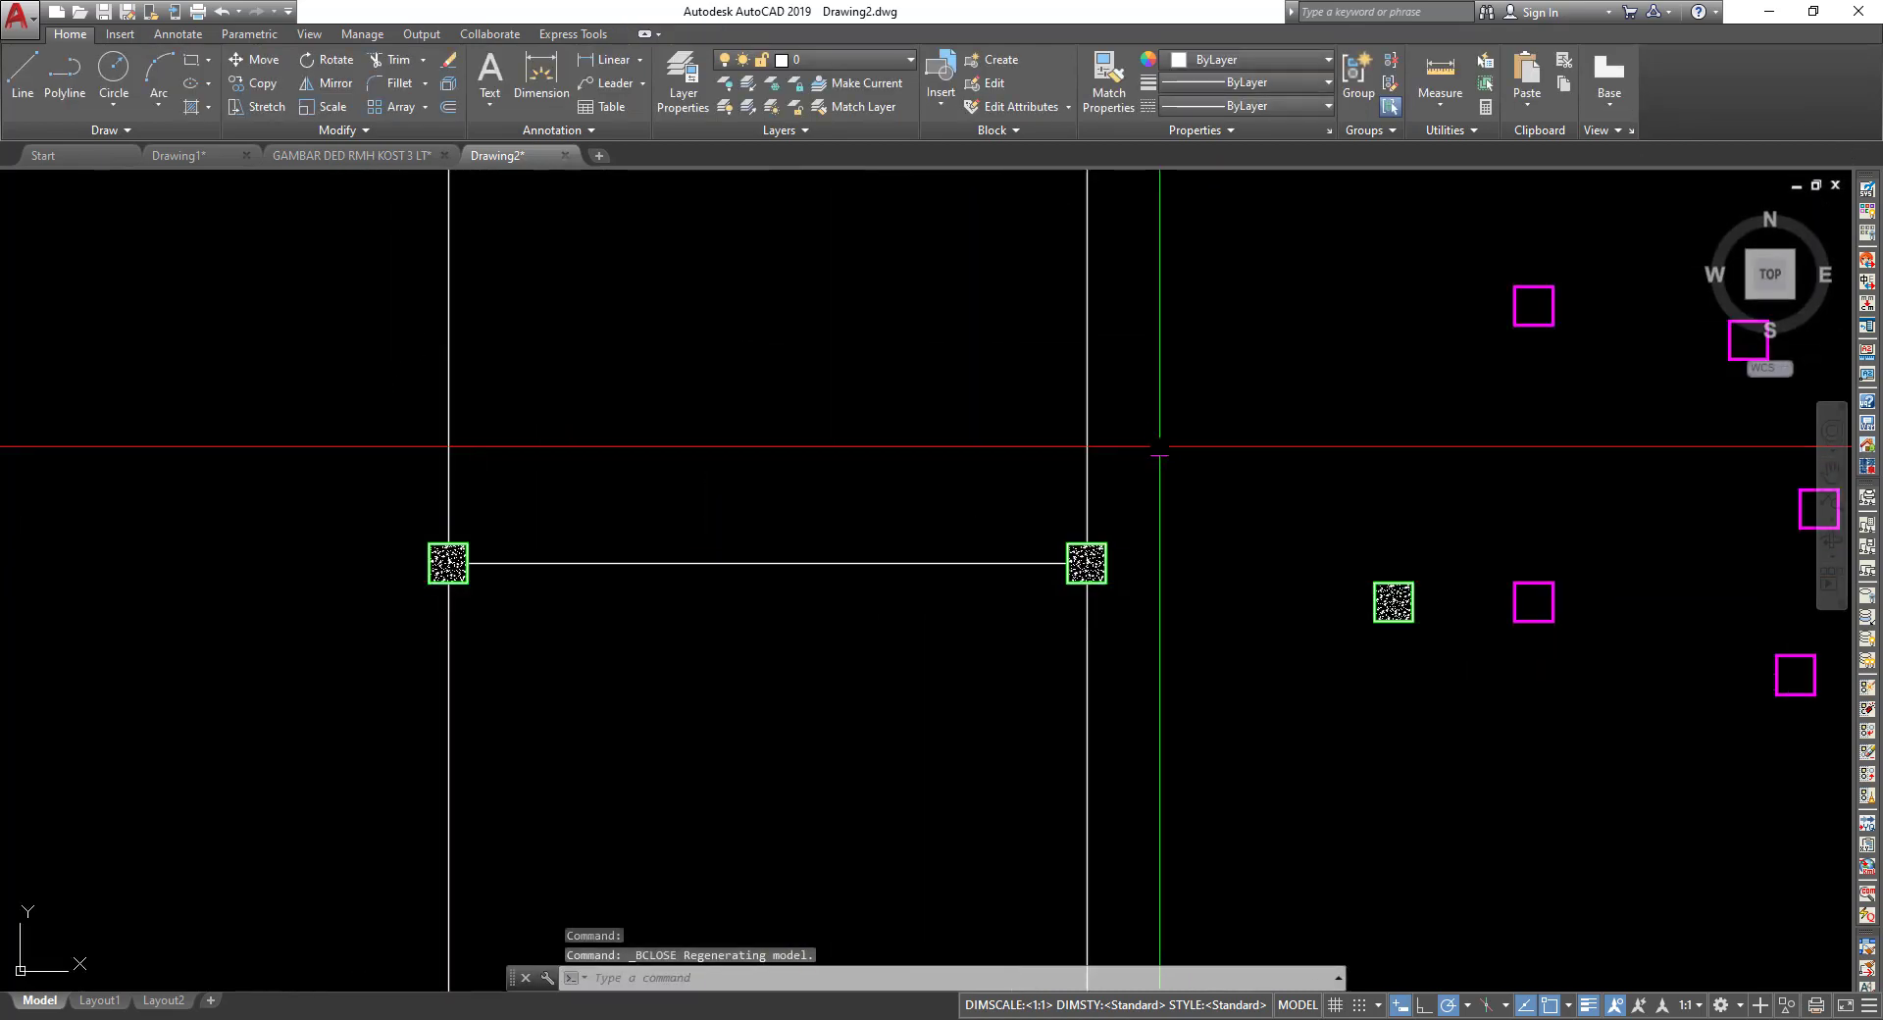
pyautogui.moveTo(1157, 449); pyautogui.dragTo(1156, 623, button='middle')
pyautogui.moveTo(981, 497); pyautogui.dragTo(815, 693, button='middle')
pyautogui.moveTo(954, 280); pyautogui.dragTo(740, 461, button='middle')
pyautogui.scroll(9, 736, 490)
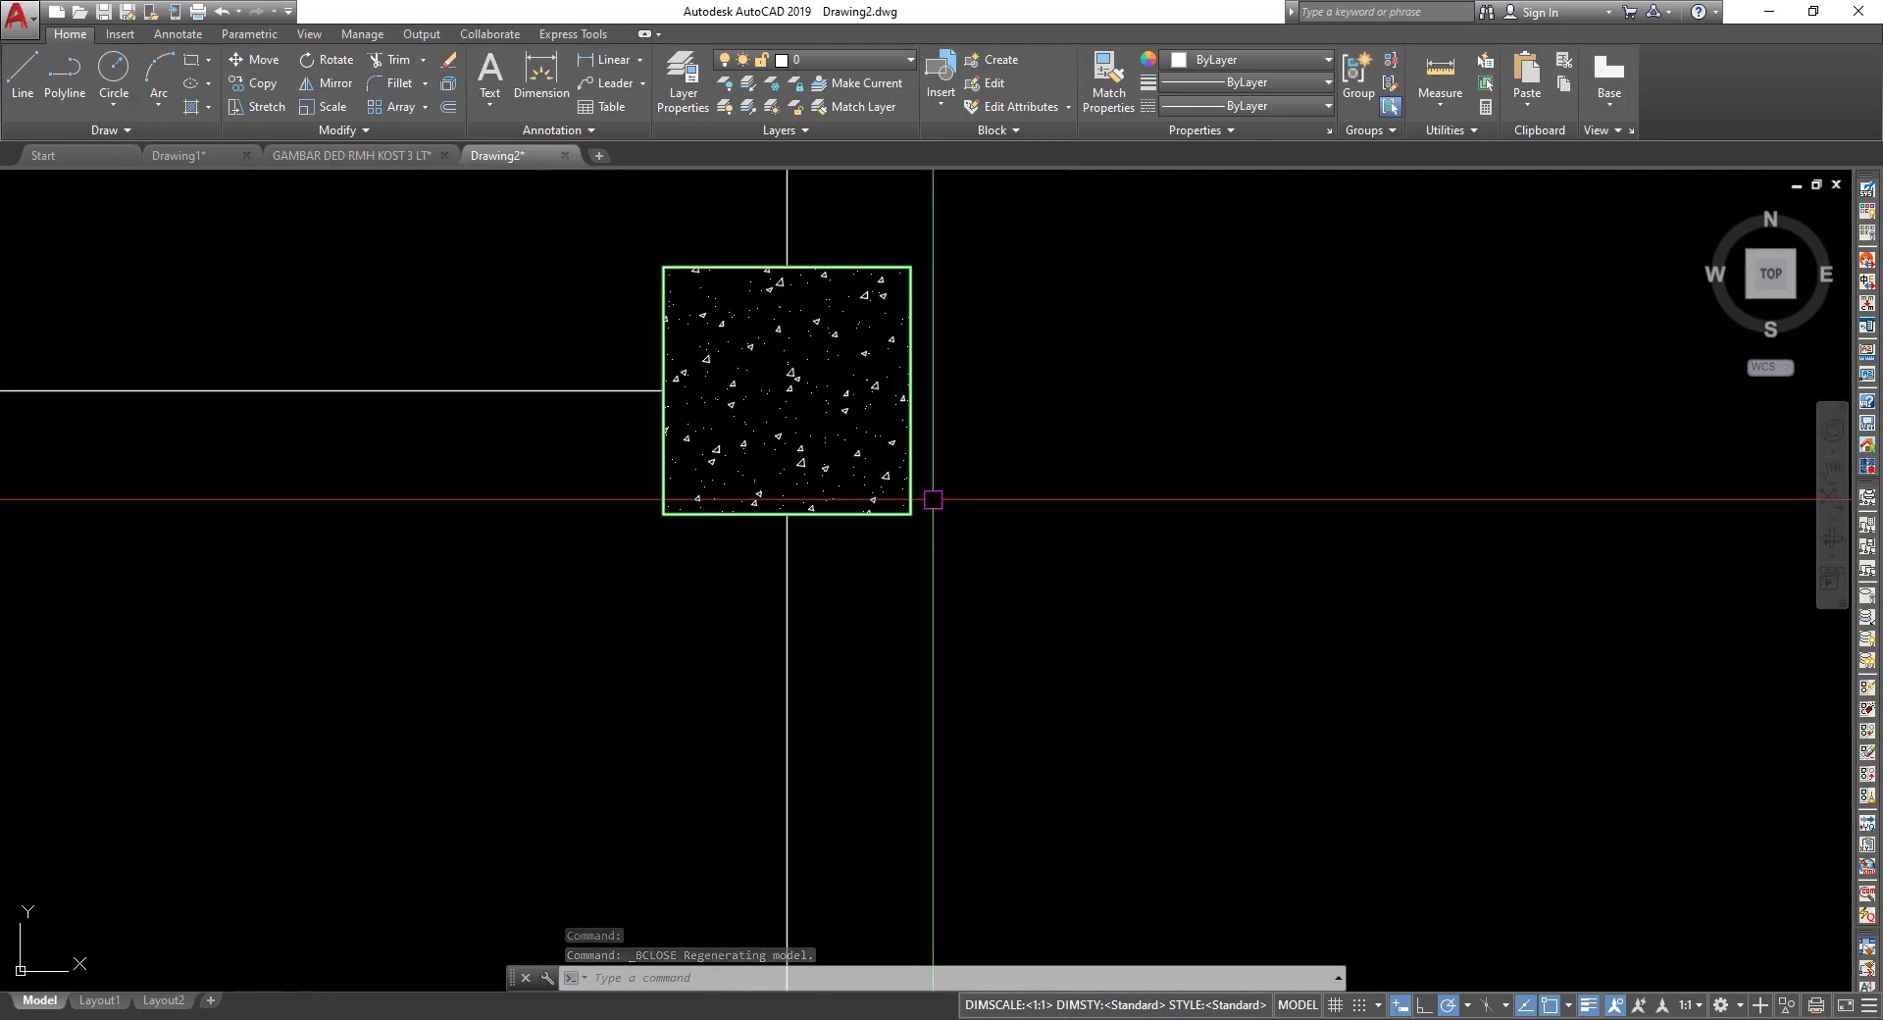
pyautogui.moveTo(1039, 514)
pyautogui.mouseDown(button='middle')
pyautogui.moveTo(1156, 643)
pyautogui.moveTo(1285, 681)
pyautogui.mouseUp(button='middle')
pyautogui.scroll(4, 1127, 651)
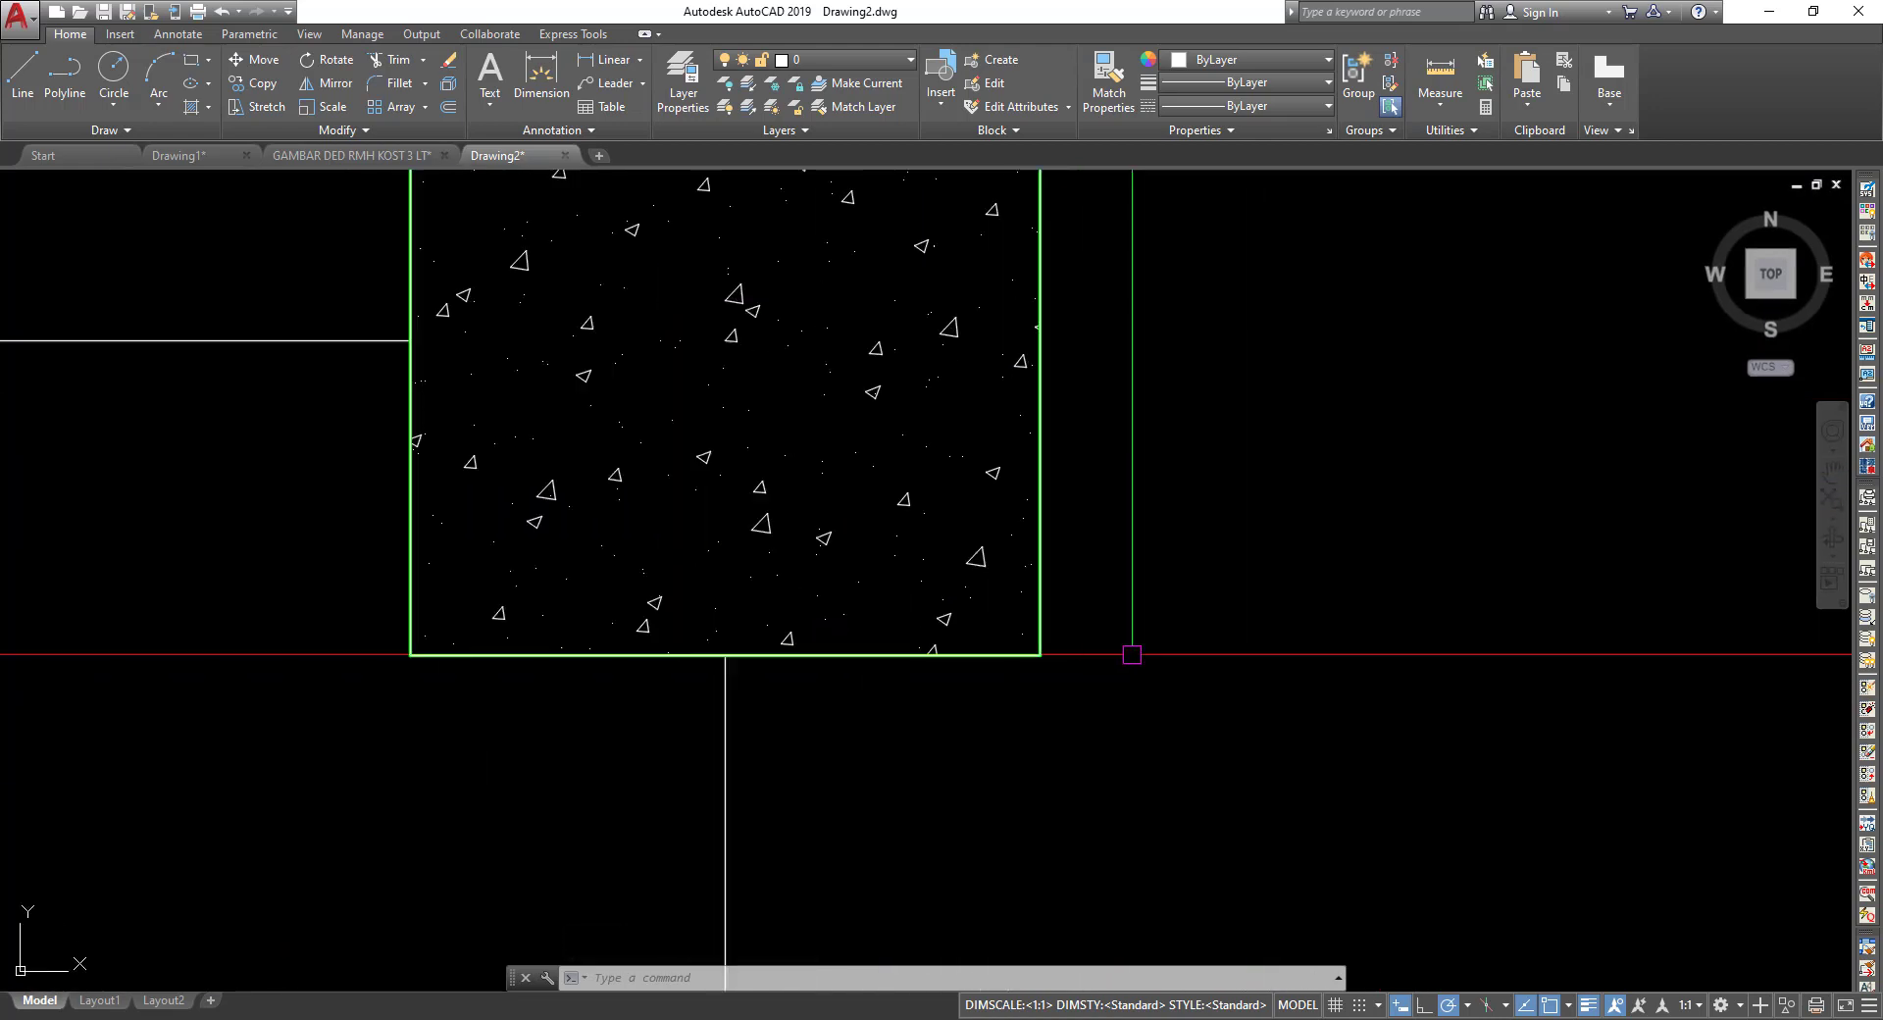
pyautogui.scroll(-6, 1143, 657)
pyautogui.scroll(-4, 715, 679)
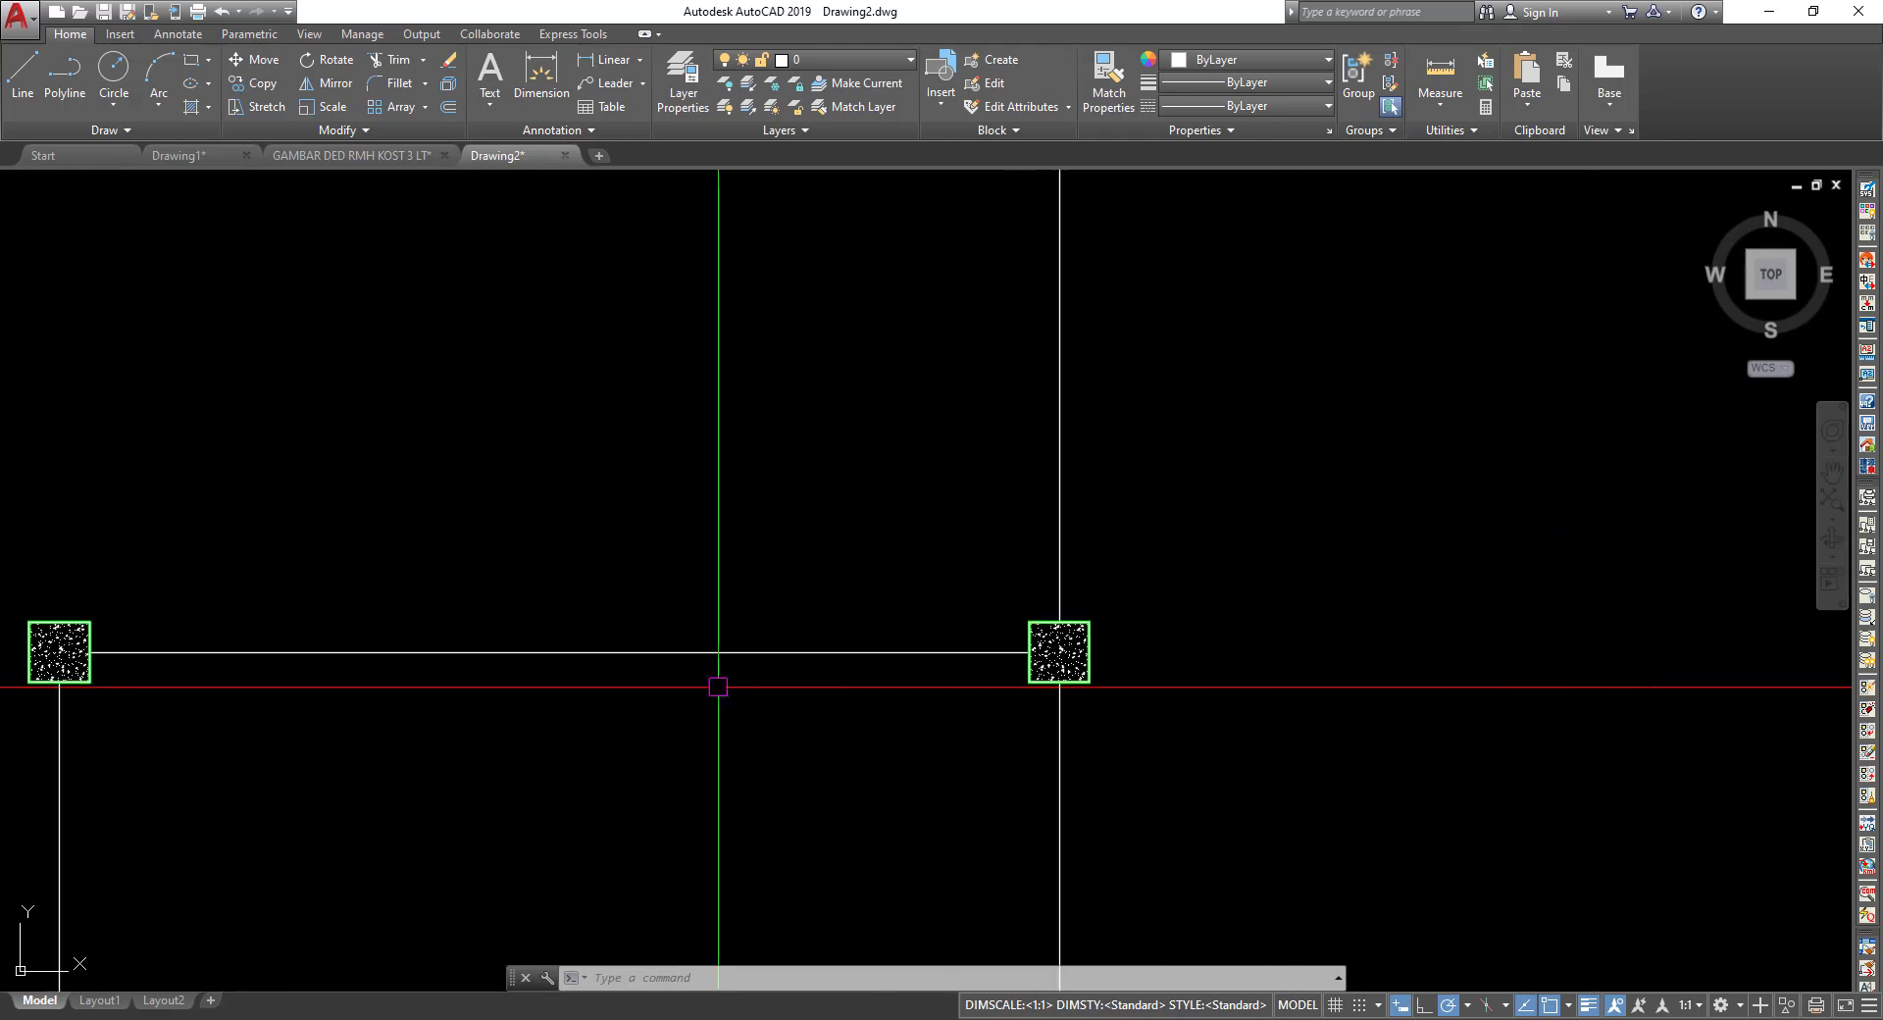
pyautogui.moveTo(715, 679); pyautogui.dragTo(889, 669, button='middle')
pyautogui.scroll(4, 353, 687)
pyautogui.scroll(2, 589, 686)
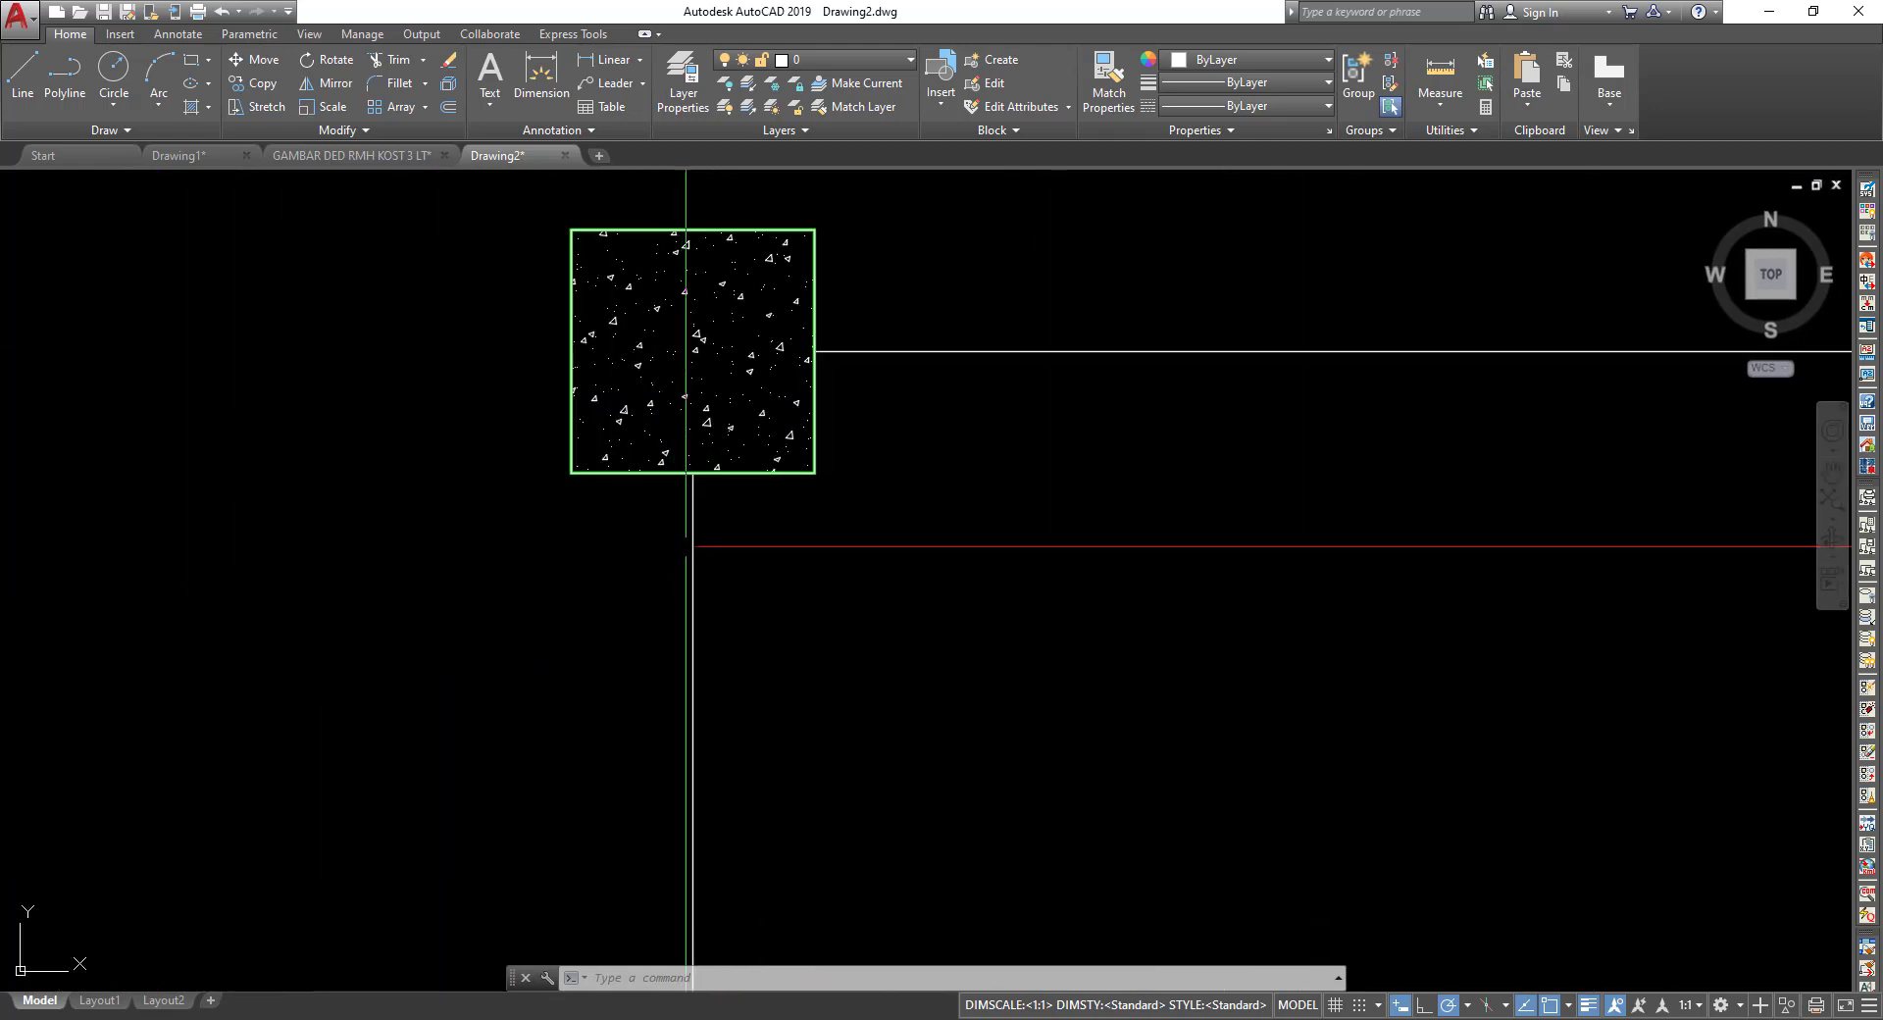
pyautogui.scroll(3, 701, 306)
pyautogui.moveTo(974, 706); pyautogui.dragTo(1135, 651, button='middle')
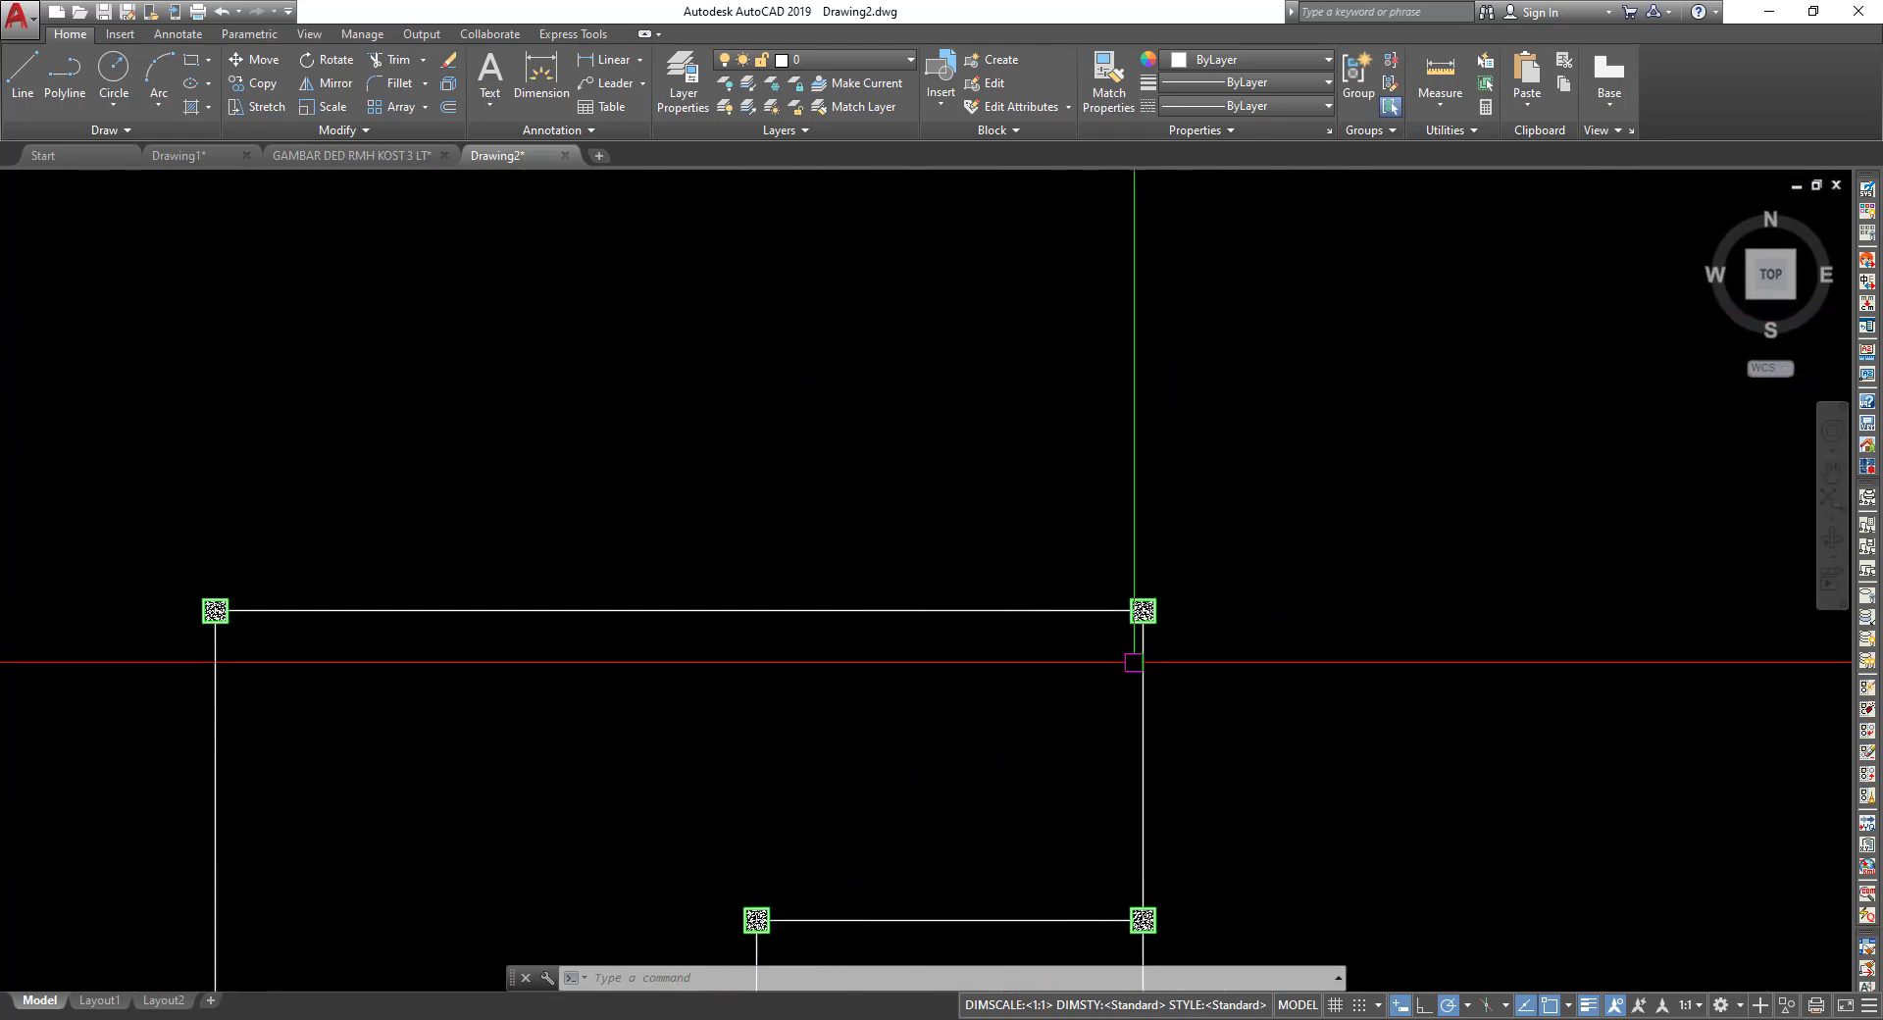
pyautogui.scroll(-4, 1160, 554)
pyautogui.scroll(-2, 1114, 480)
pyautogui.scroll(-2, 874, 454)
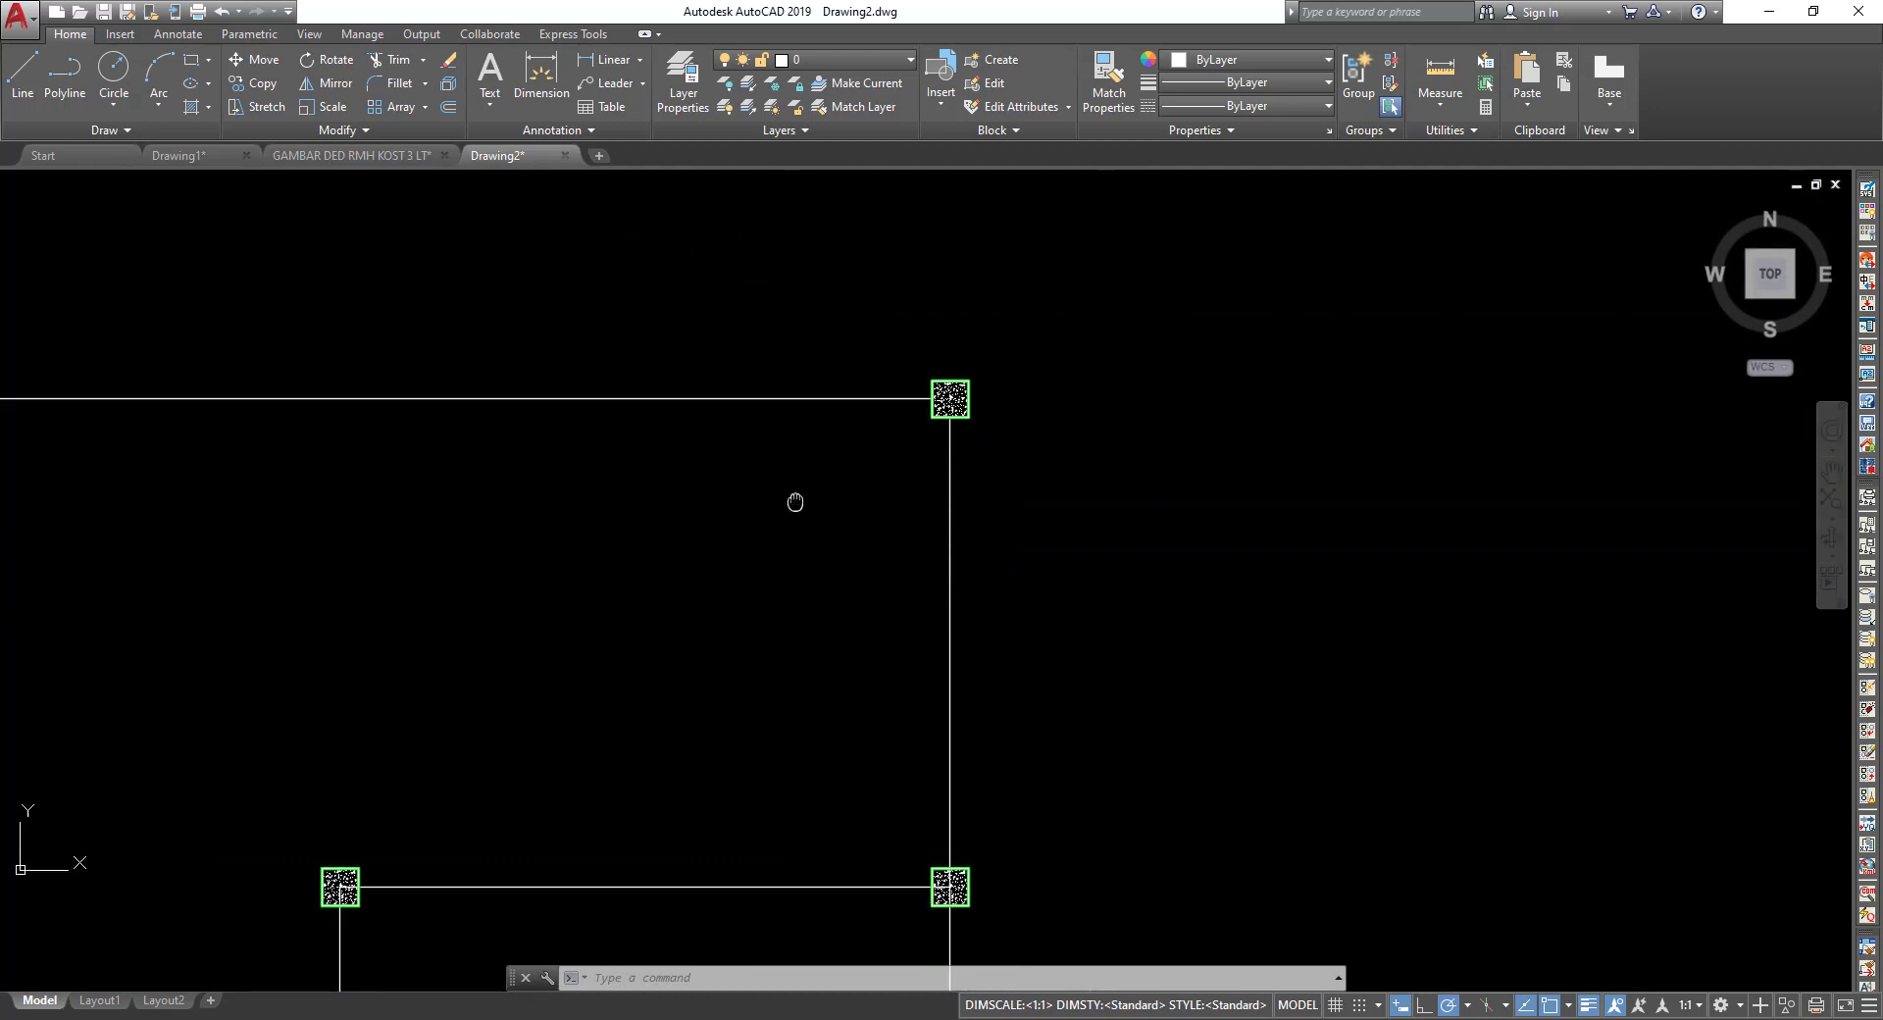
pyautogui.scroll(-2, 798, 504)
pyautogui.moveTo(743, 602); pyautogui.dragTo(801, 458, button='middle')
pyautogui.scroll(5, 733, 555)
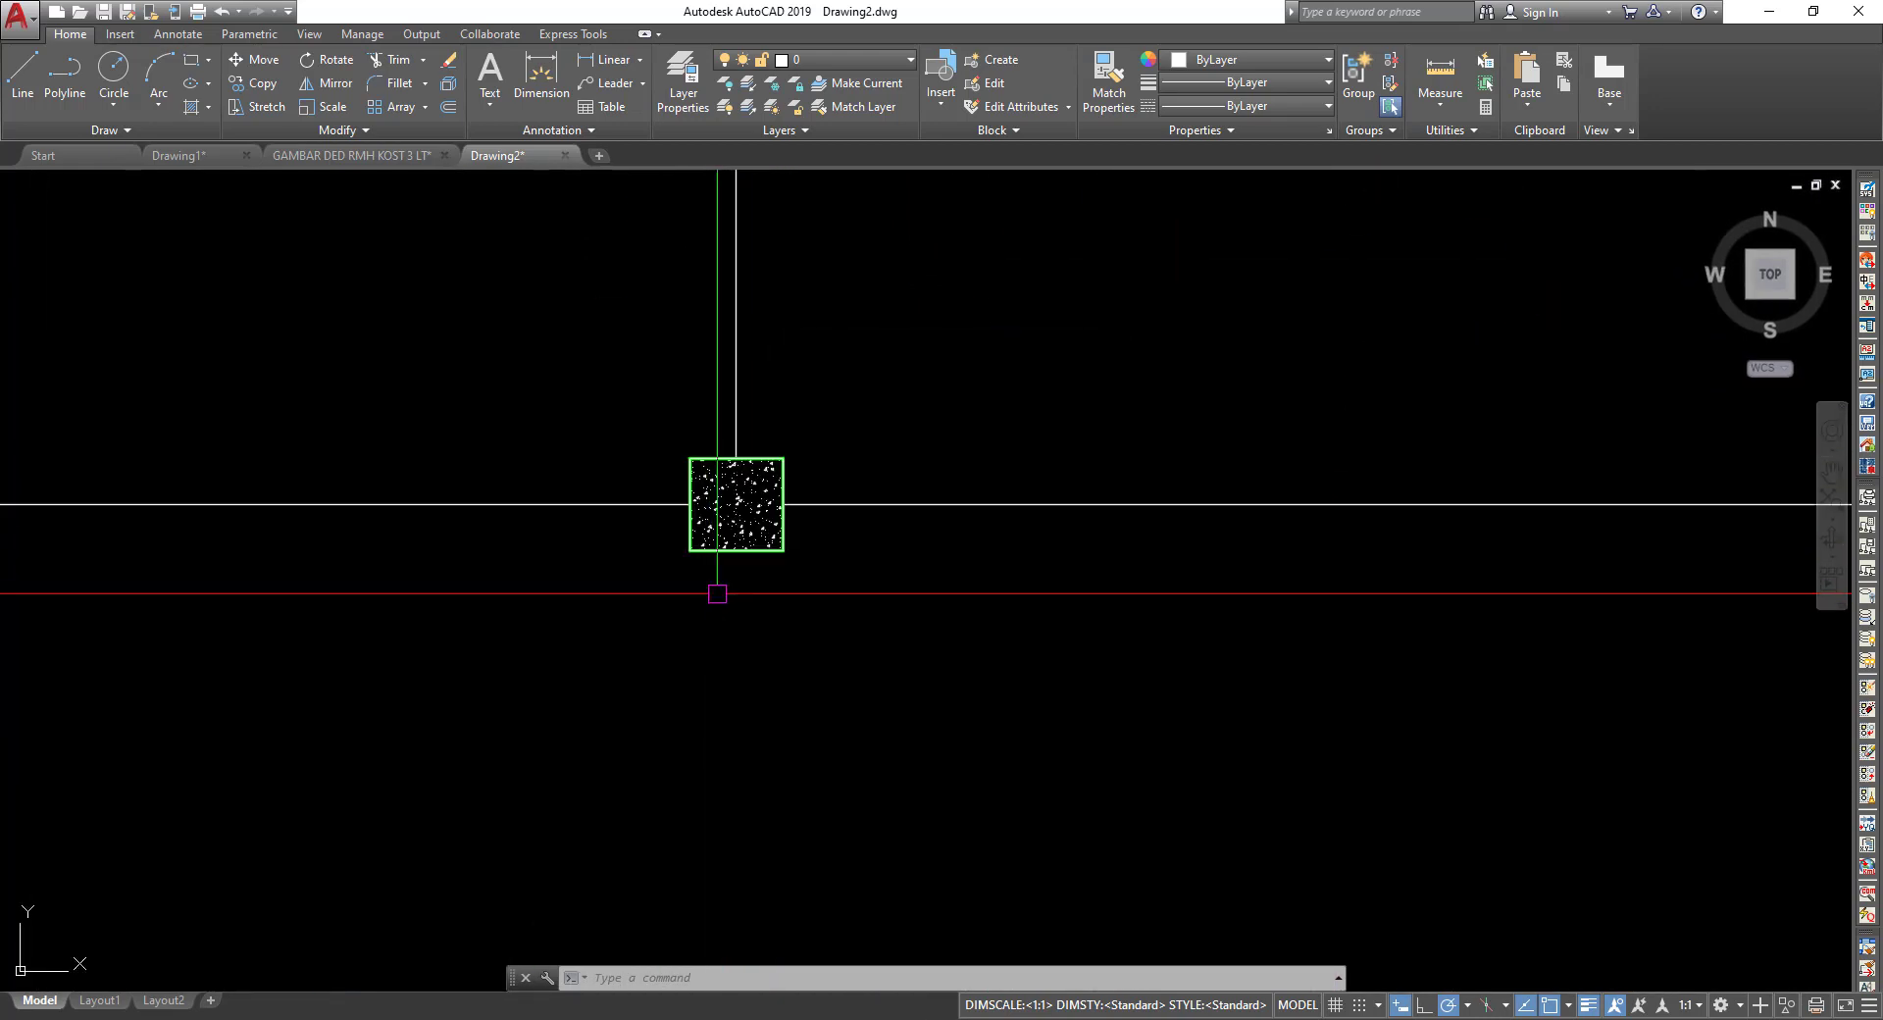
pyautogui.scroll(-3, 834, 505)
pyautogui.moveTo(838, 505); pyautogui.dragTo(585, 693, button='middle')
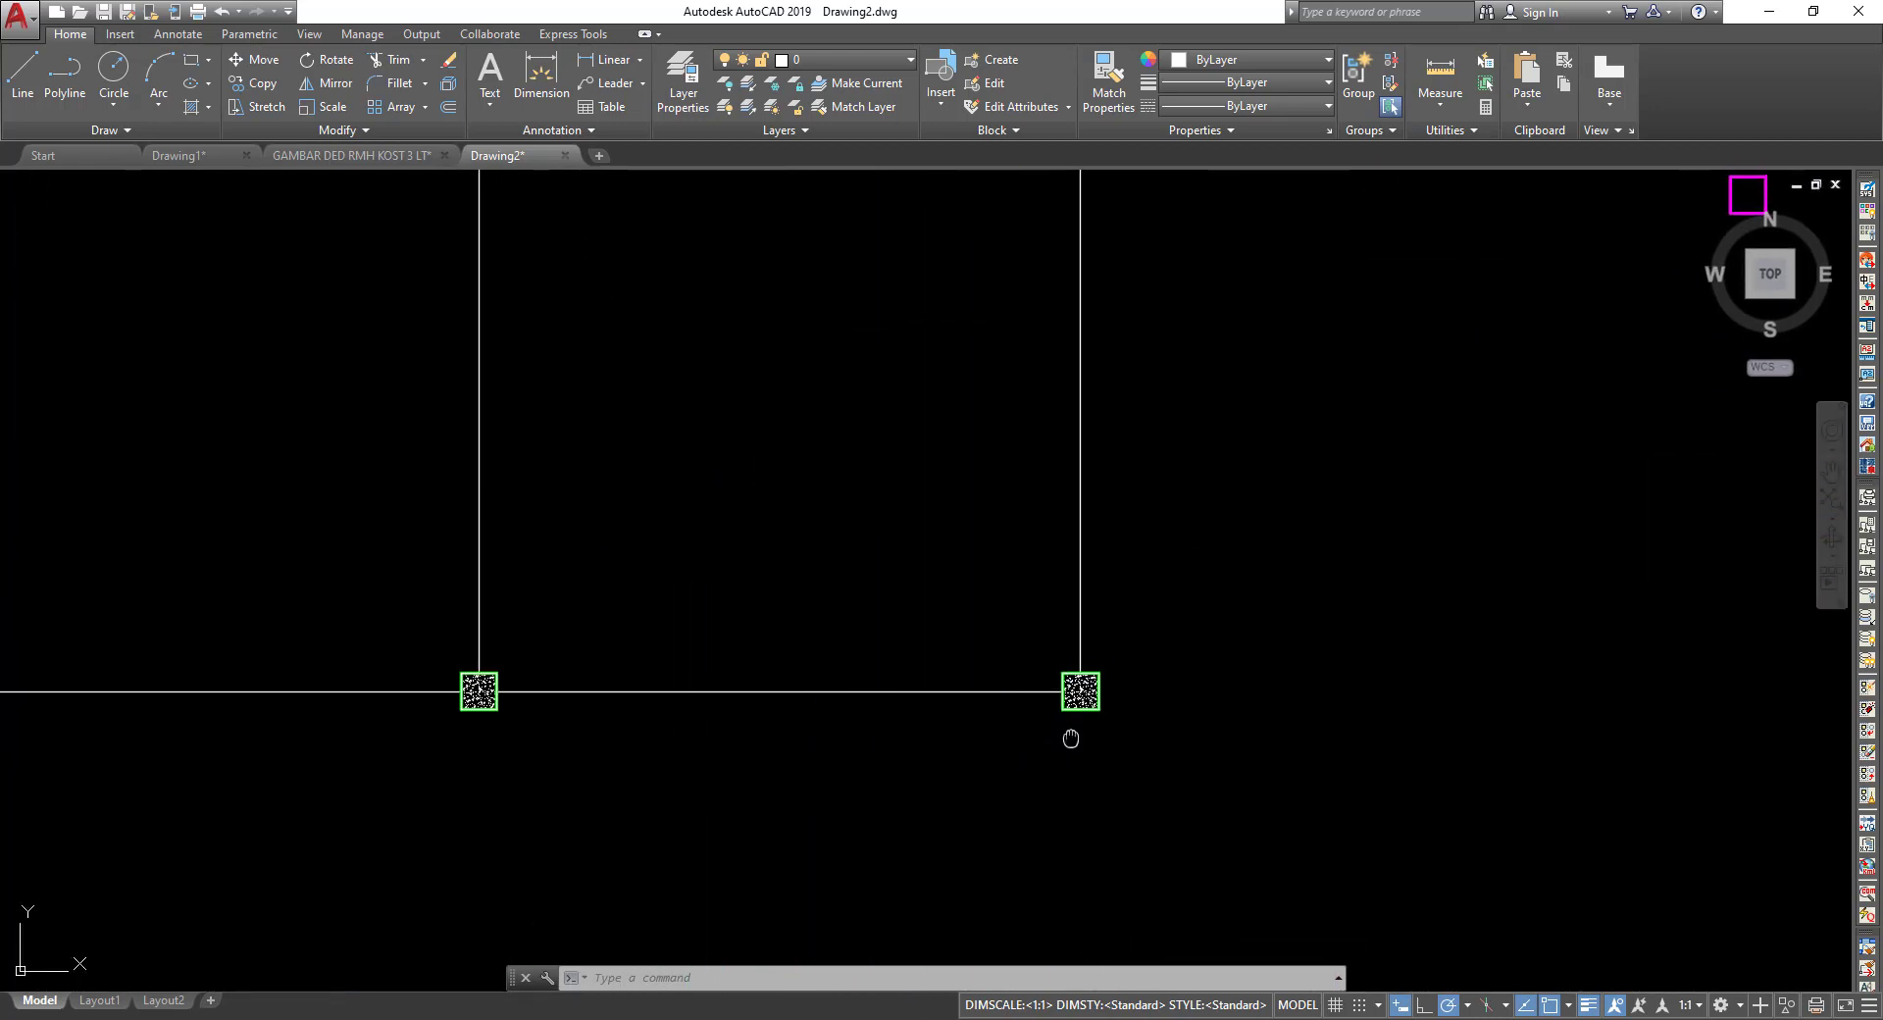
pyautogui.moveTo(1070, 738); pyautogui.dragTo(1327, 760, button='middle')
pyautogui.scroll(2, 1314, 706)
pyautogui.scroll(2, 635, 706)
pyautogui.scroll(3, 641, 711)
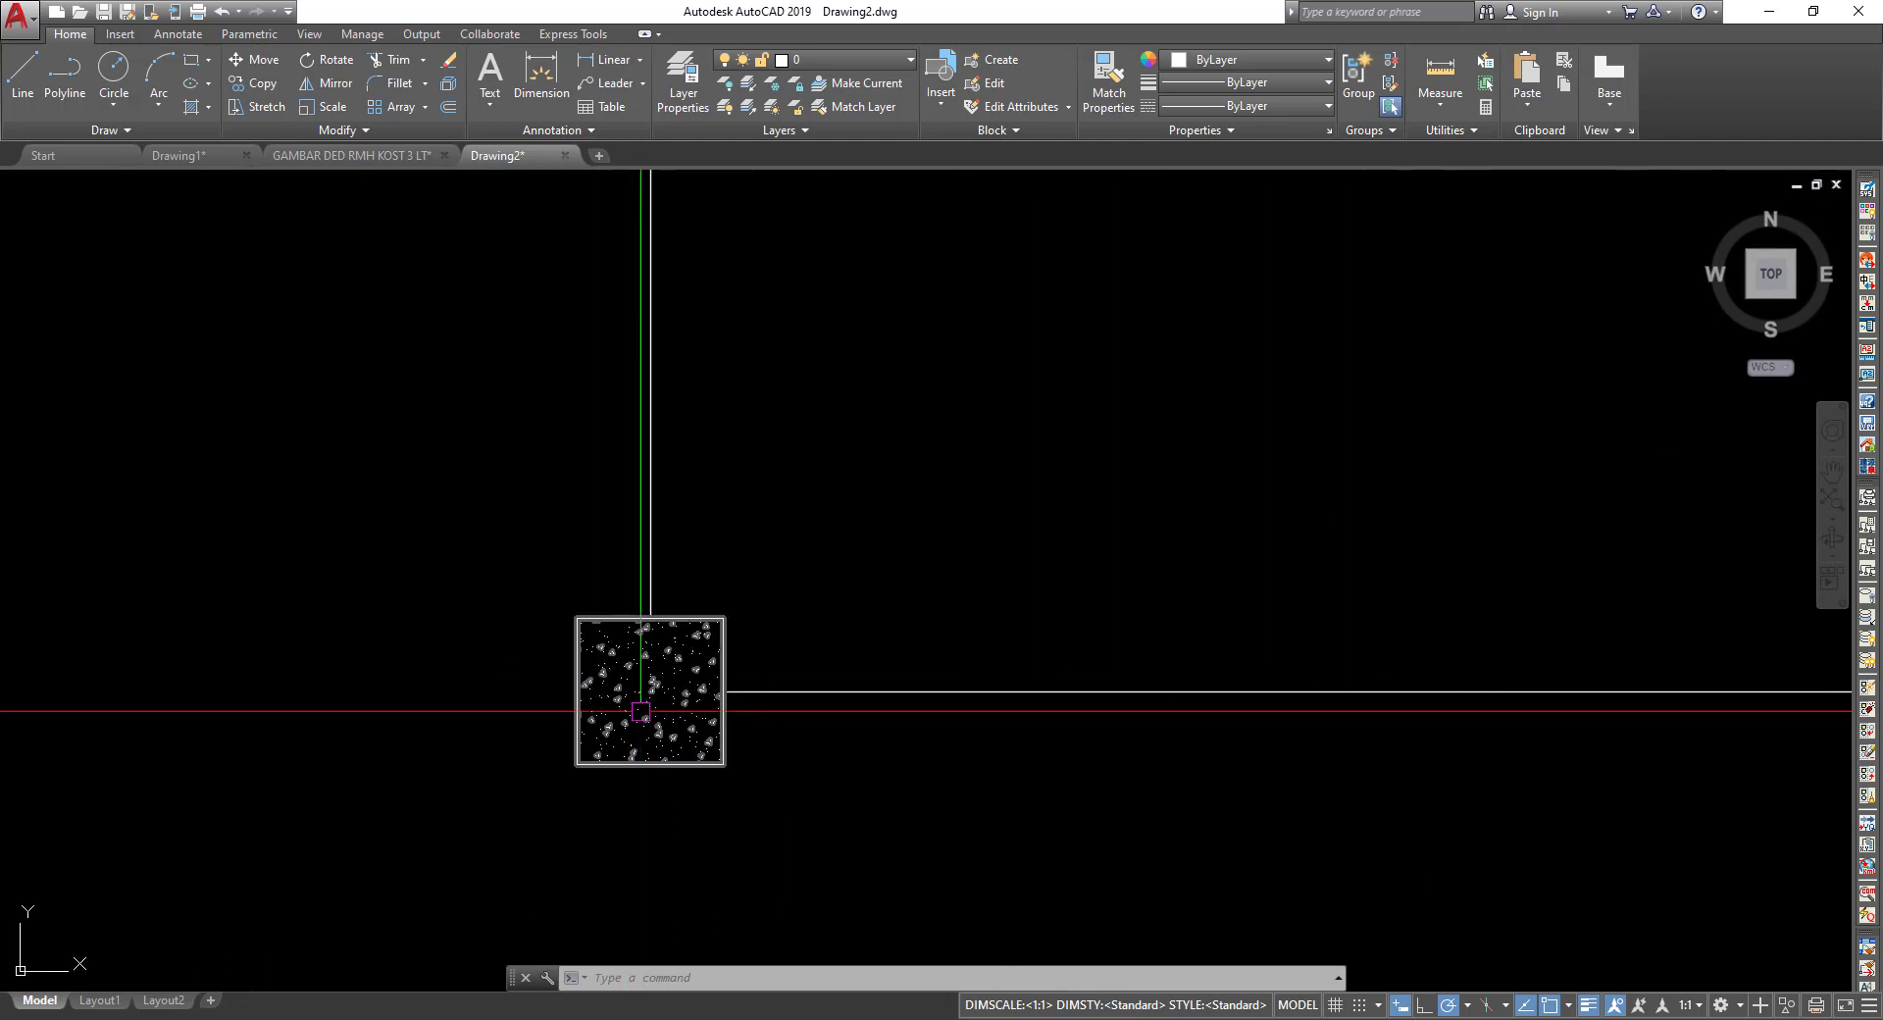
pyautogui.scroll(-3, 640, 711)
pyautogui.moveTo(676, 716); pyautogui.dragTo(601, 660, button='middle')
pyautogui.scroll(-3, 686, 555)
pyautogui.scroll(4, 627, 508)
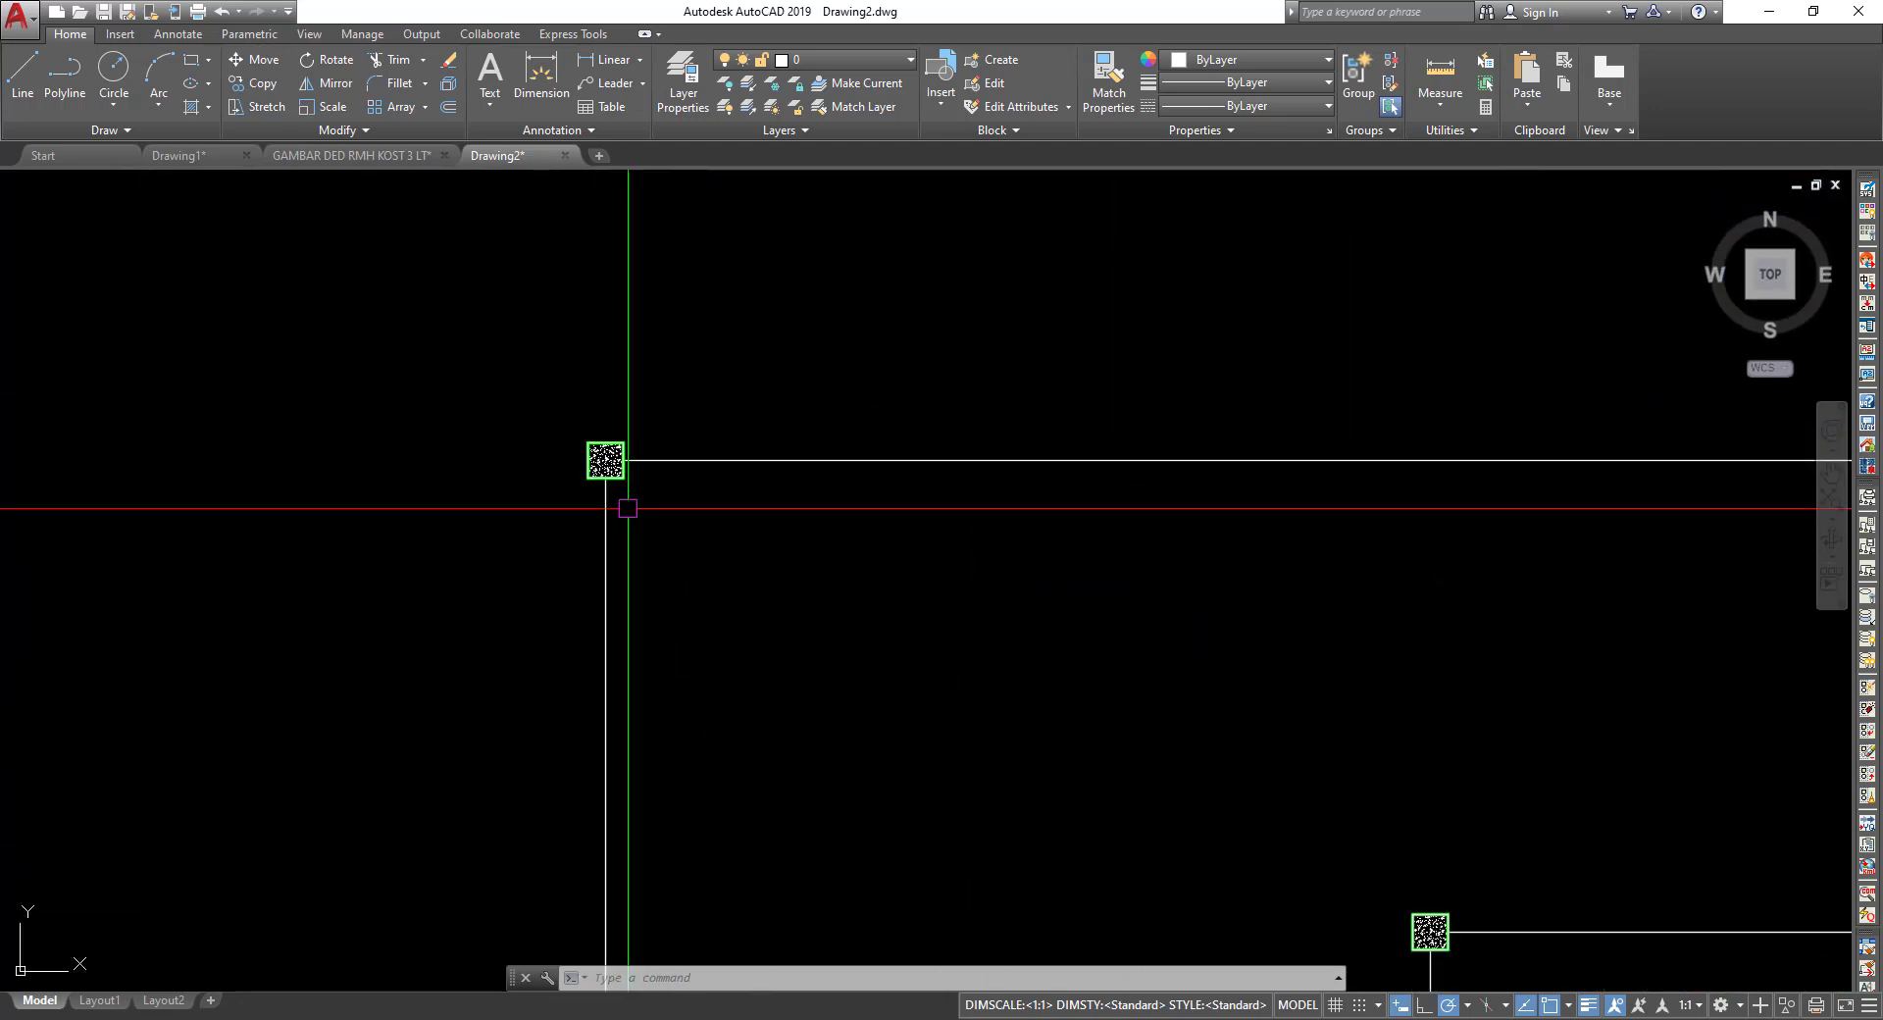
pyautogui.scroll(4, 628, 508)
pyautogui.scroll(3, 619, 392)
pyautogui.scroll(-3, 729, 324)
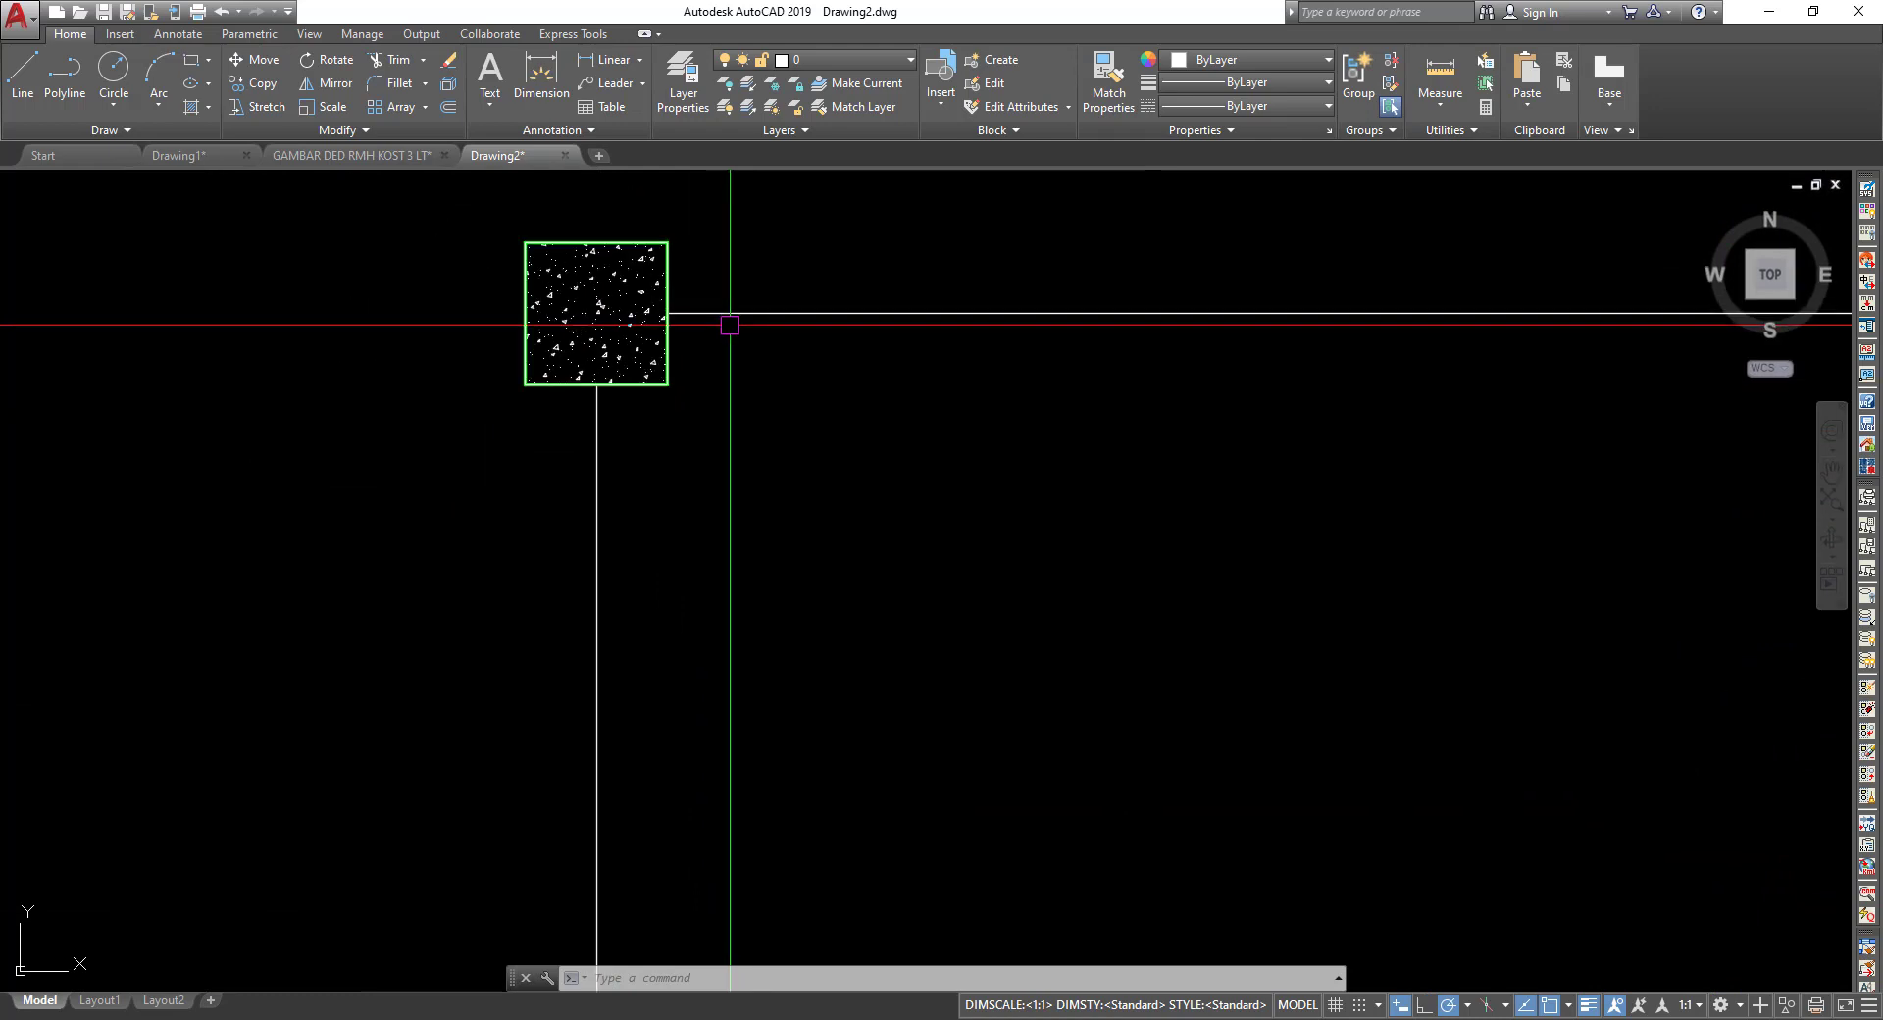
pyautogui.scroll(-1, 730, 325)
pyautogui.scroll(-1, 903, 500)
pyautogui.moveTo(904, 500); pyautogui.dragTo(681, 520, button='middle')
pyautogui.scroll(-1, 545, 552)
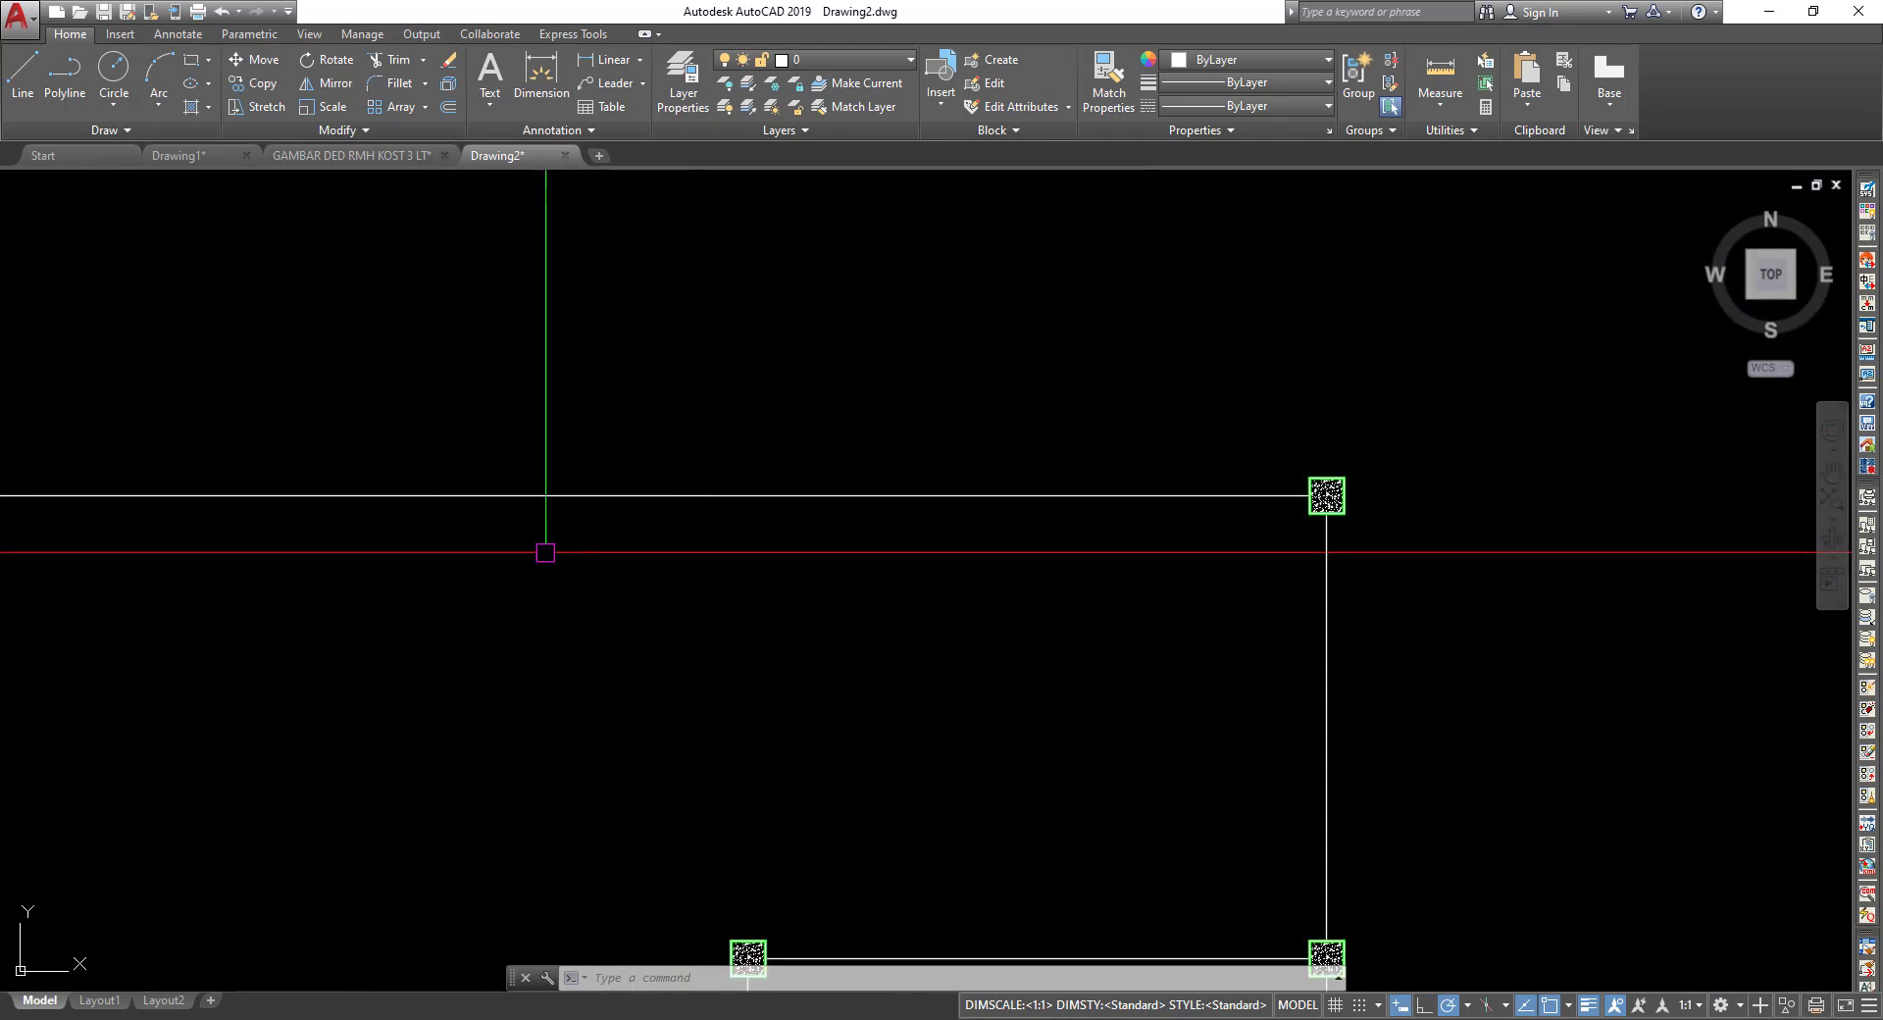
pyautogui.moveTo(545, 552); pyautogui.dragTo(1110, 546, button='middle')
pyautogui.moveTo(1110, 546); pyautogui.dragTo(642, 588)
pyautogui.scroll(5, 464, 487)
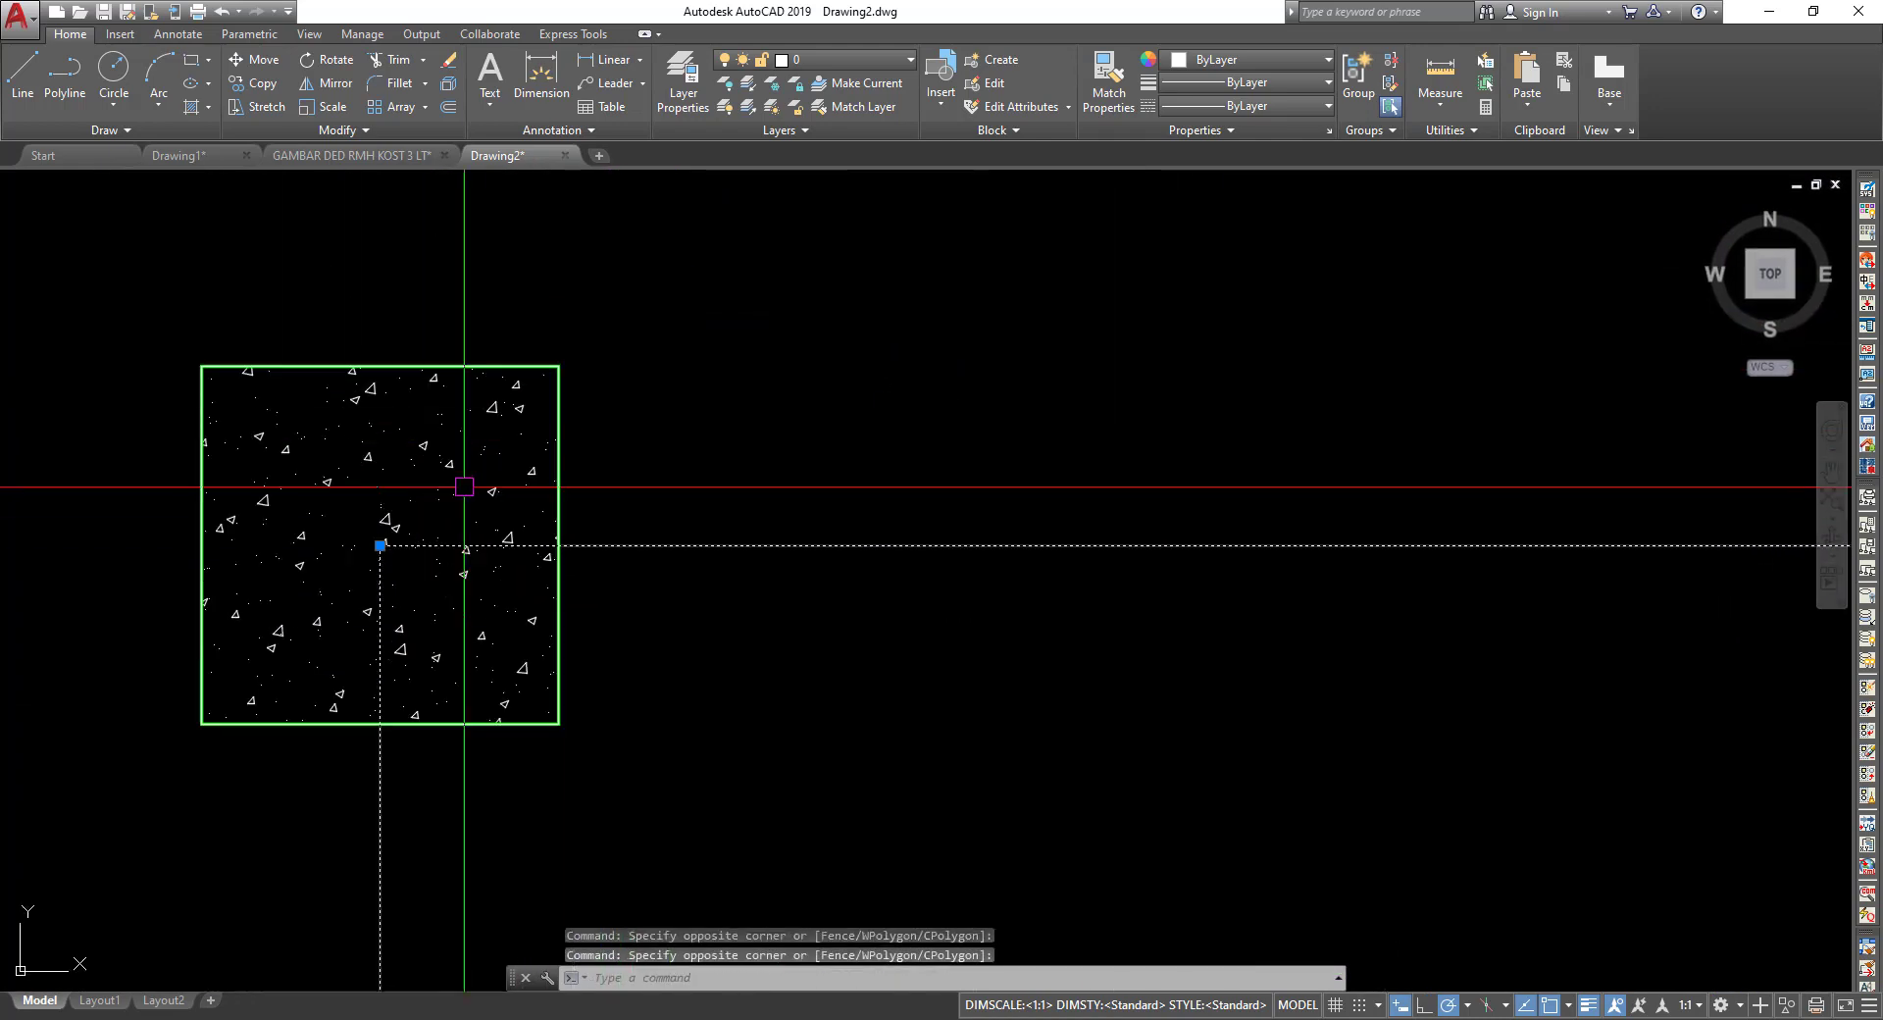
pyautogui.scroll(2, 392, 539)
# Select the corner column block and send it to the back.
pyautogui.press('Escape')
pyautogui.moveTo(660, 557); pyautogui.dragTo(723, 406, button='middle')
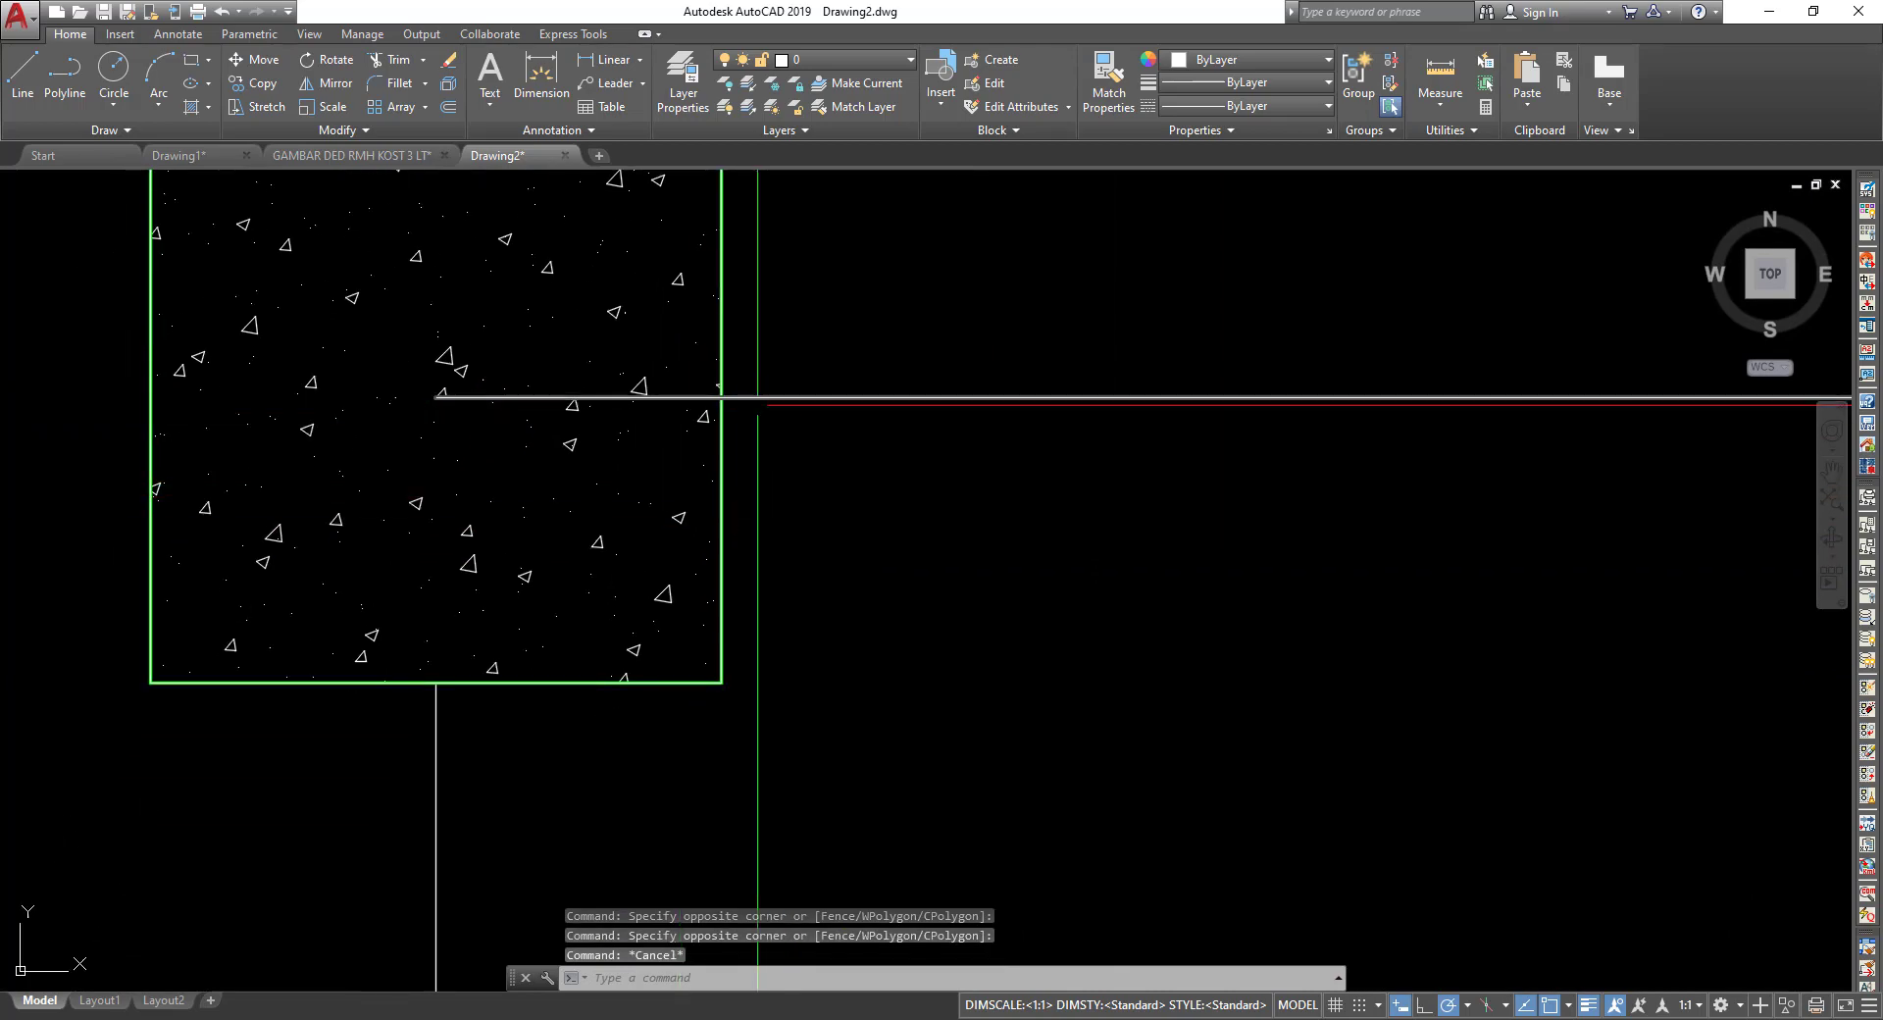
pyautogui.click(718, 451)
pyautogui.rightClick(719, 451)
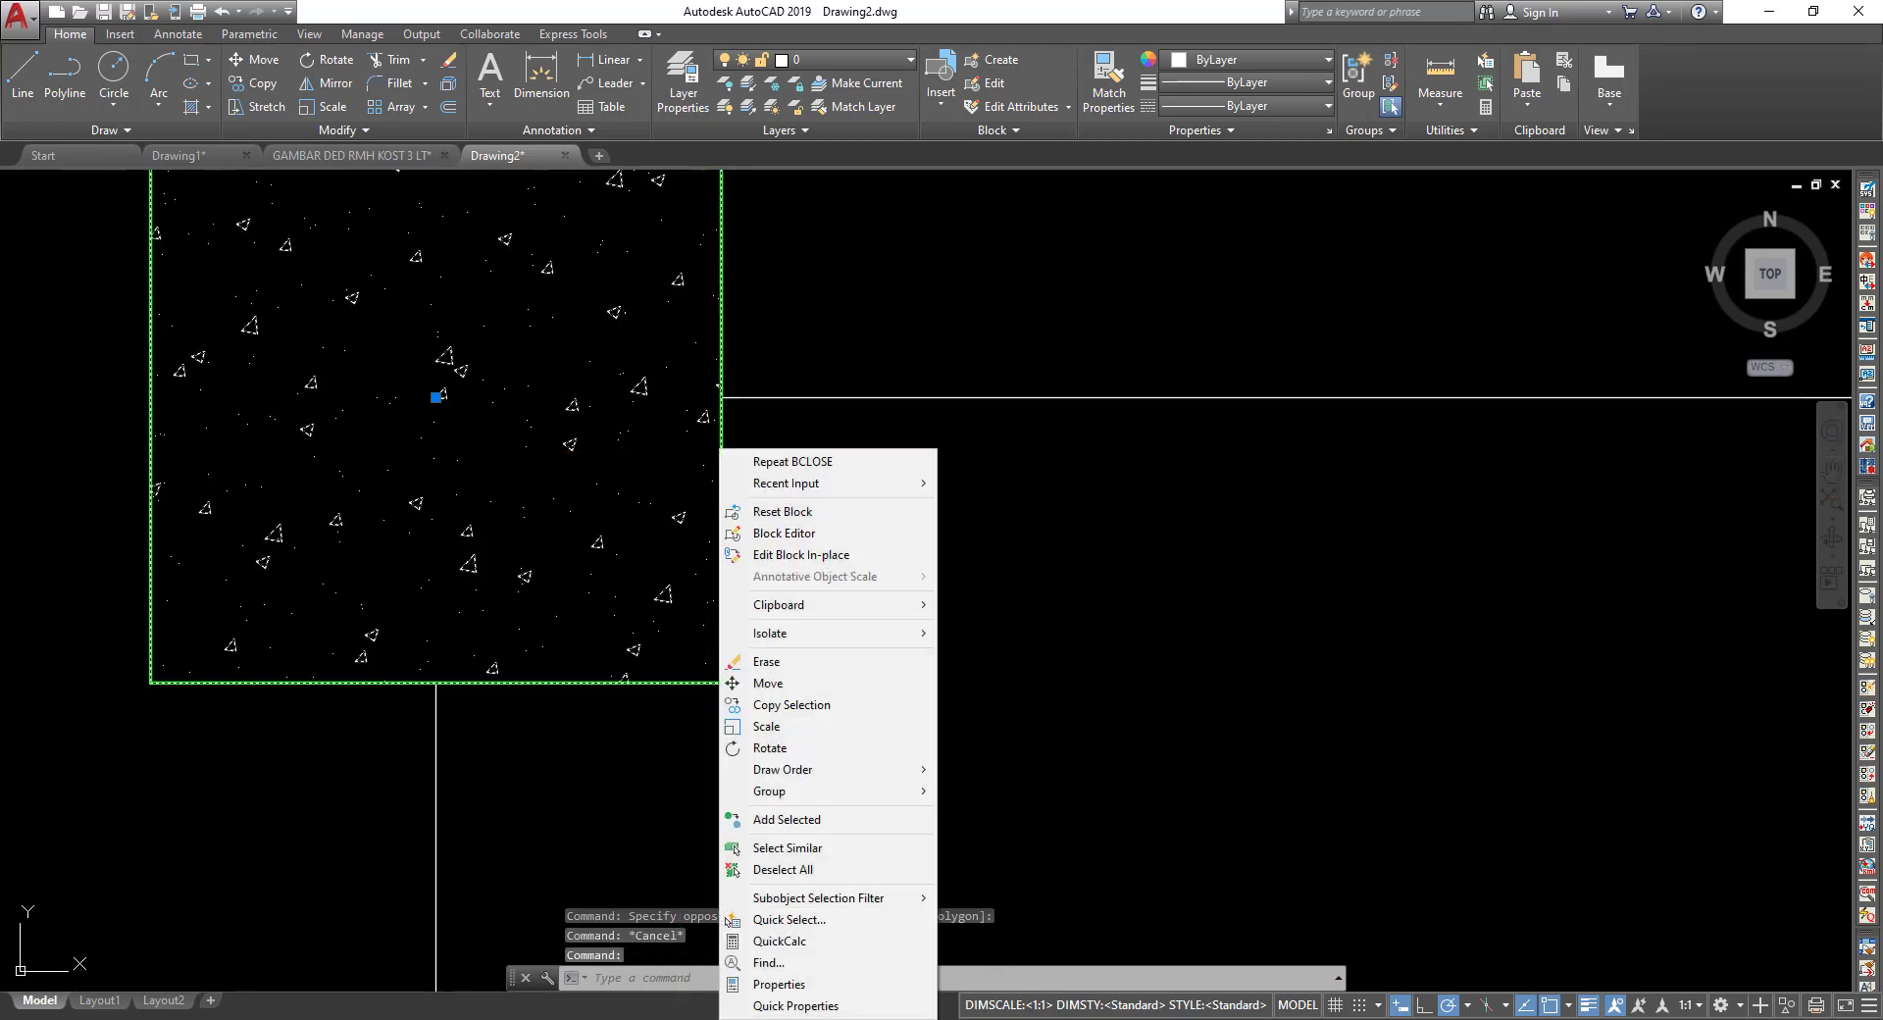
pyautogui.moveTo(823, 769)
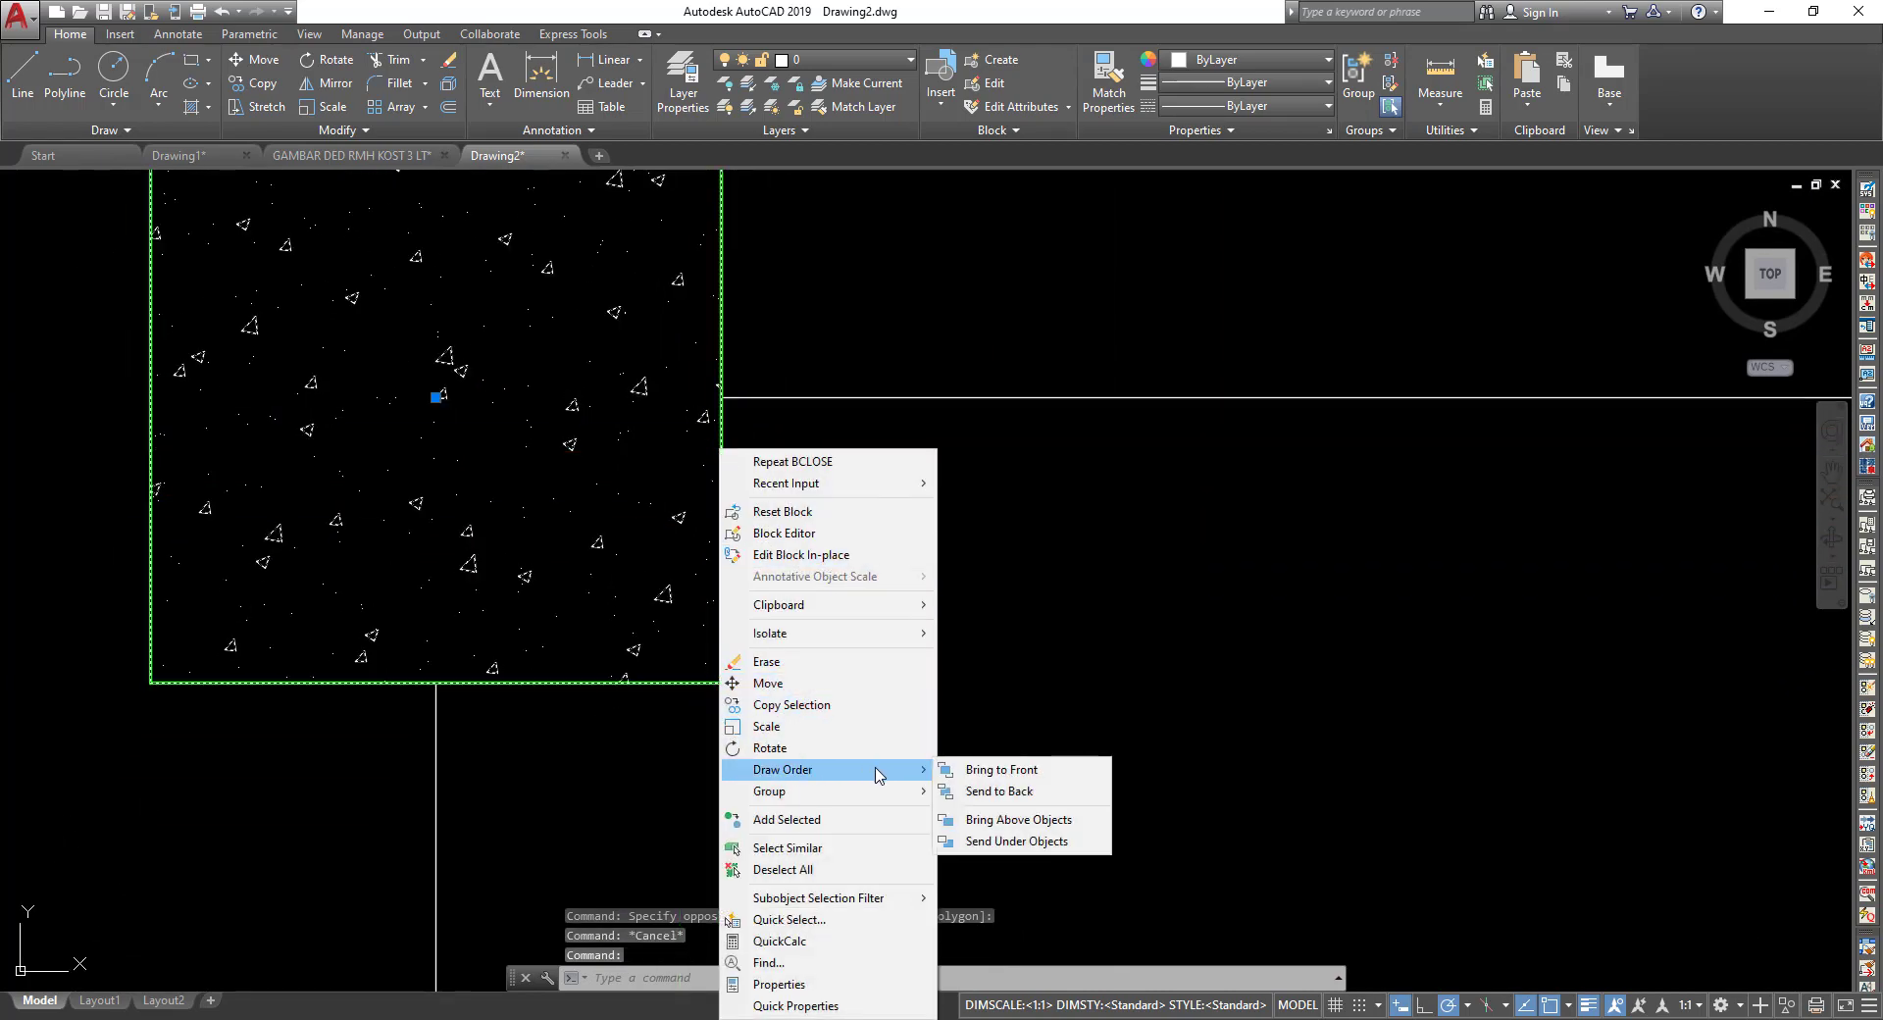
pyautogui.click(1028, 791)
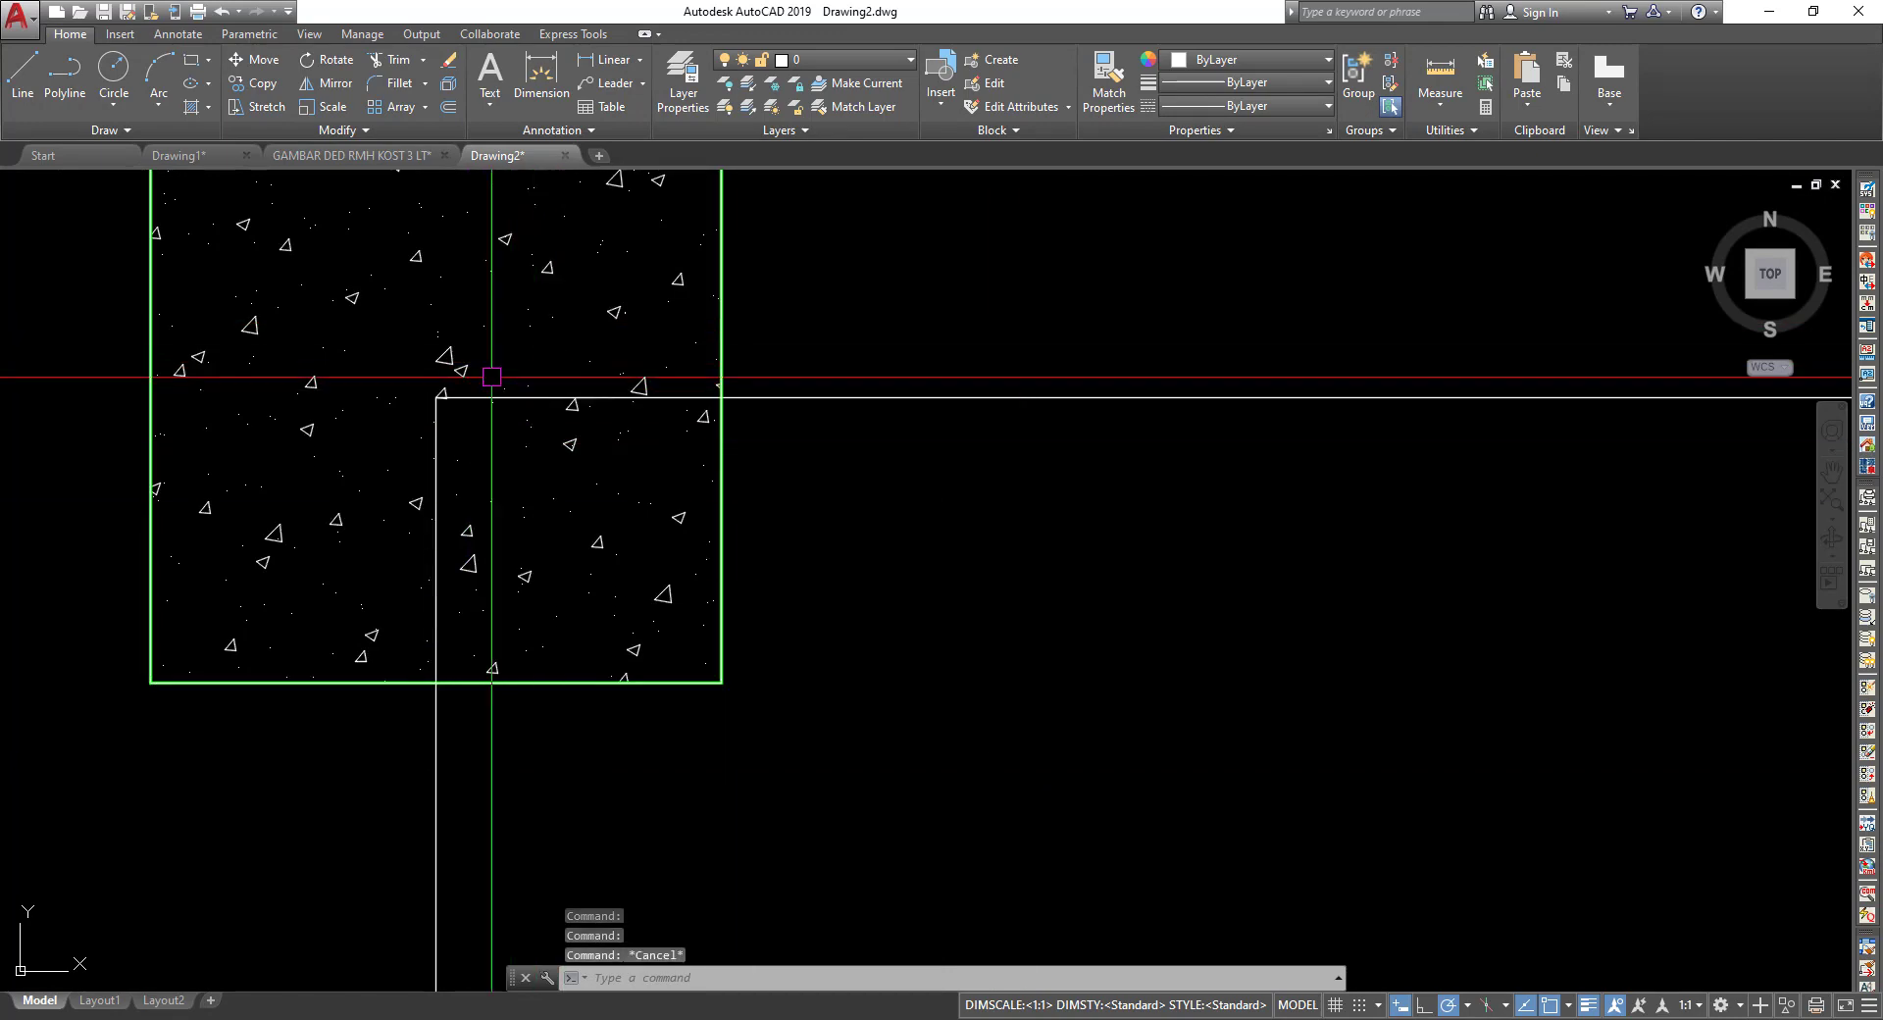
# Bring the column block to the front so its wipeout masks the wall line.
pyautogui.scroll(-3, 686, 569)
pyautogui.moveTo(769, 554); pyautogui.dragTo(1158, 552, button='middle')
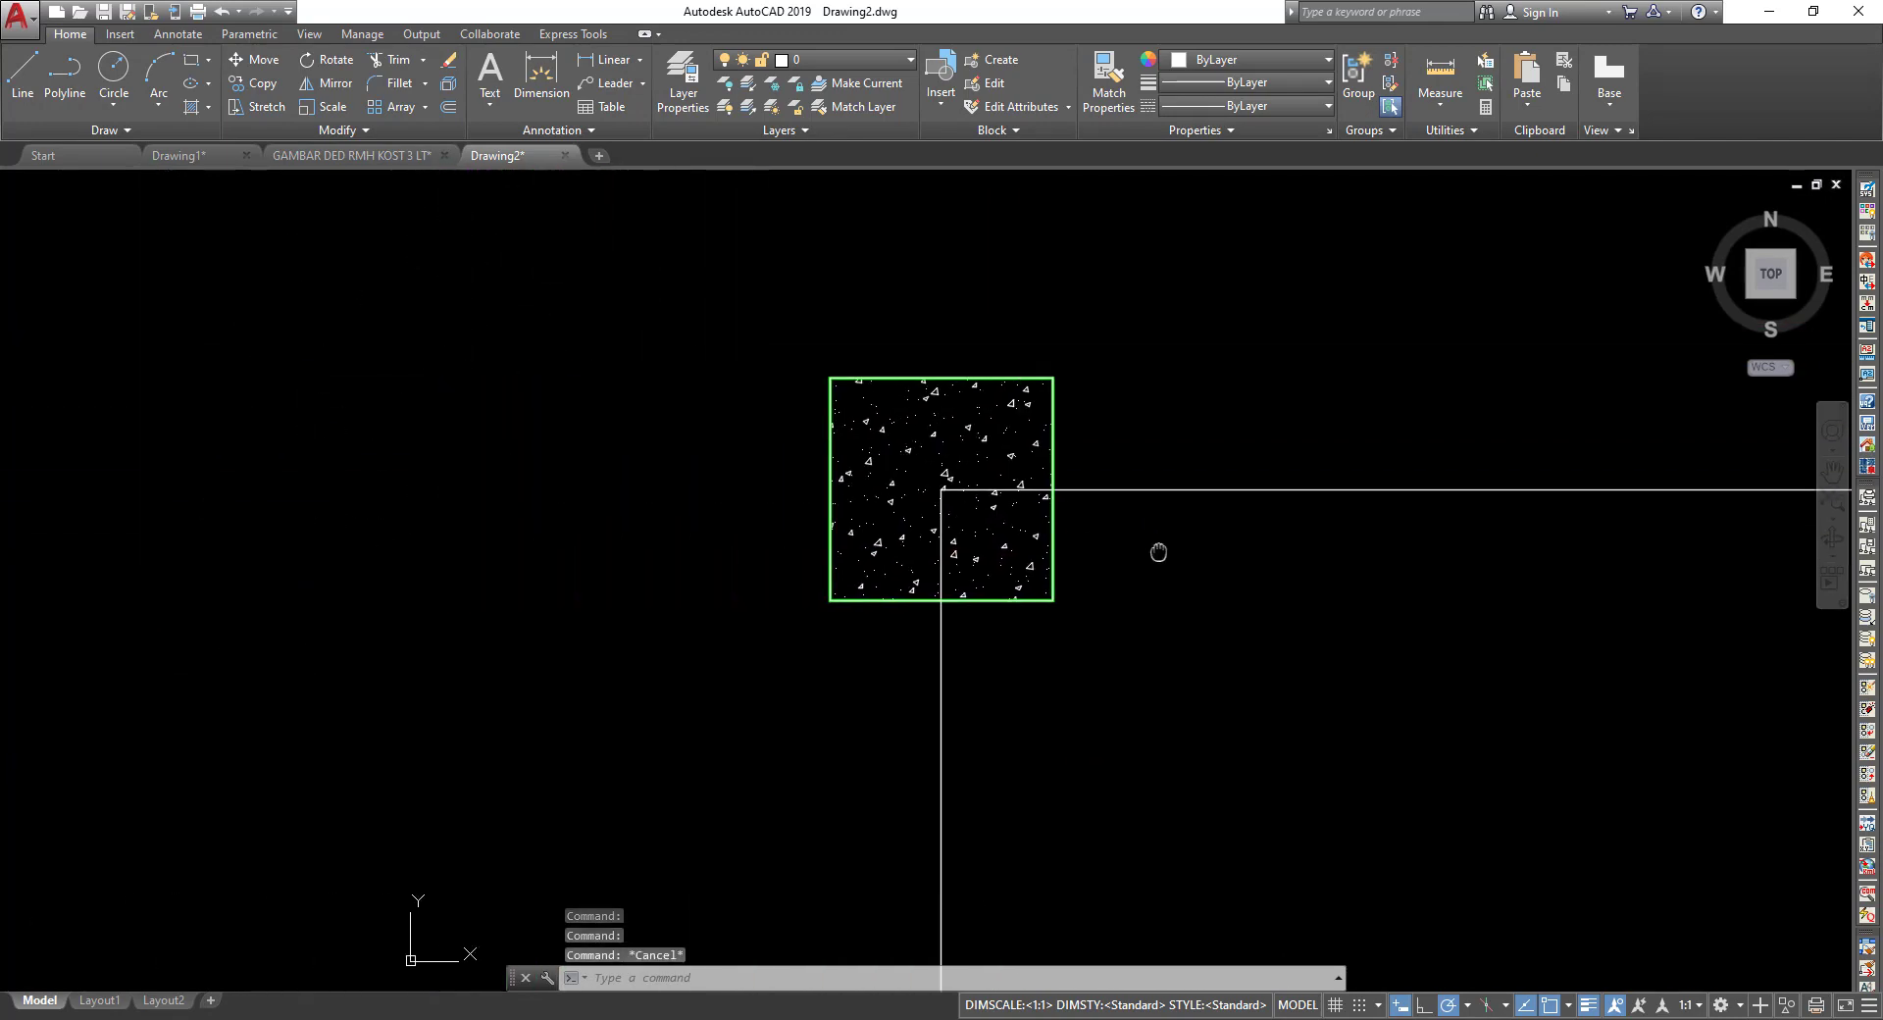
pyautogui.scroll(2, 1053, 427)
pyautogui.scroll(2, 1053, 427)
pyautogui.click(1052, 427)
pyautogui.rightClick(1052, 429)
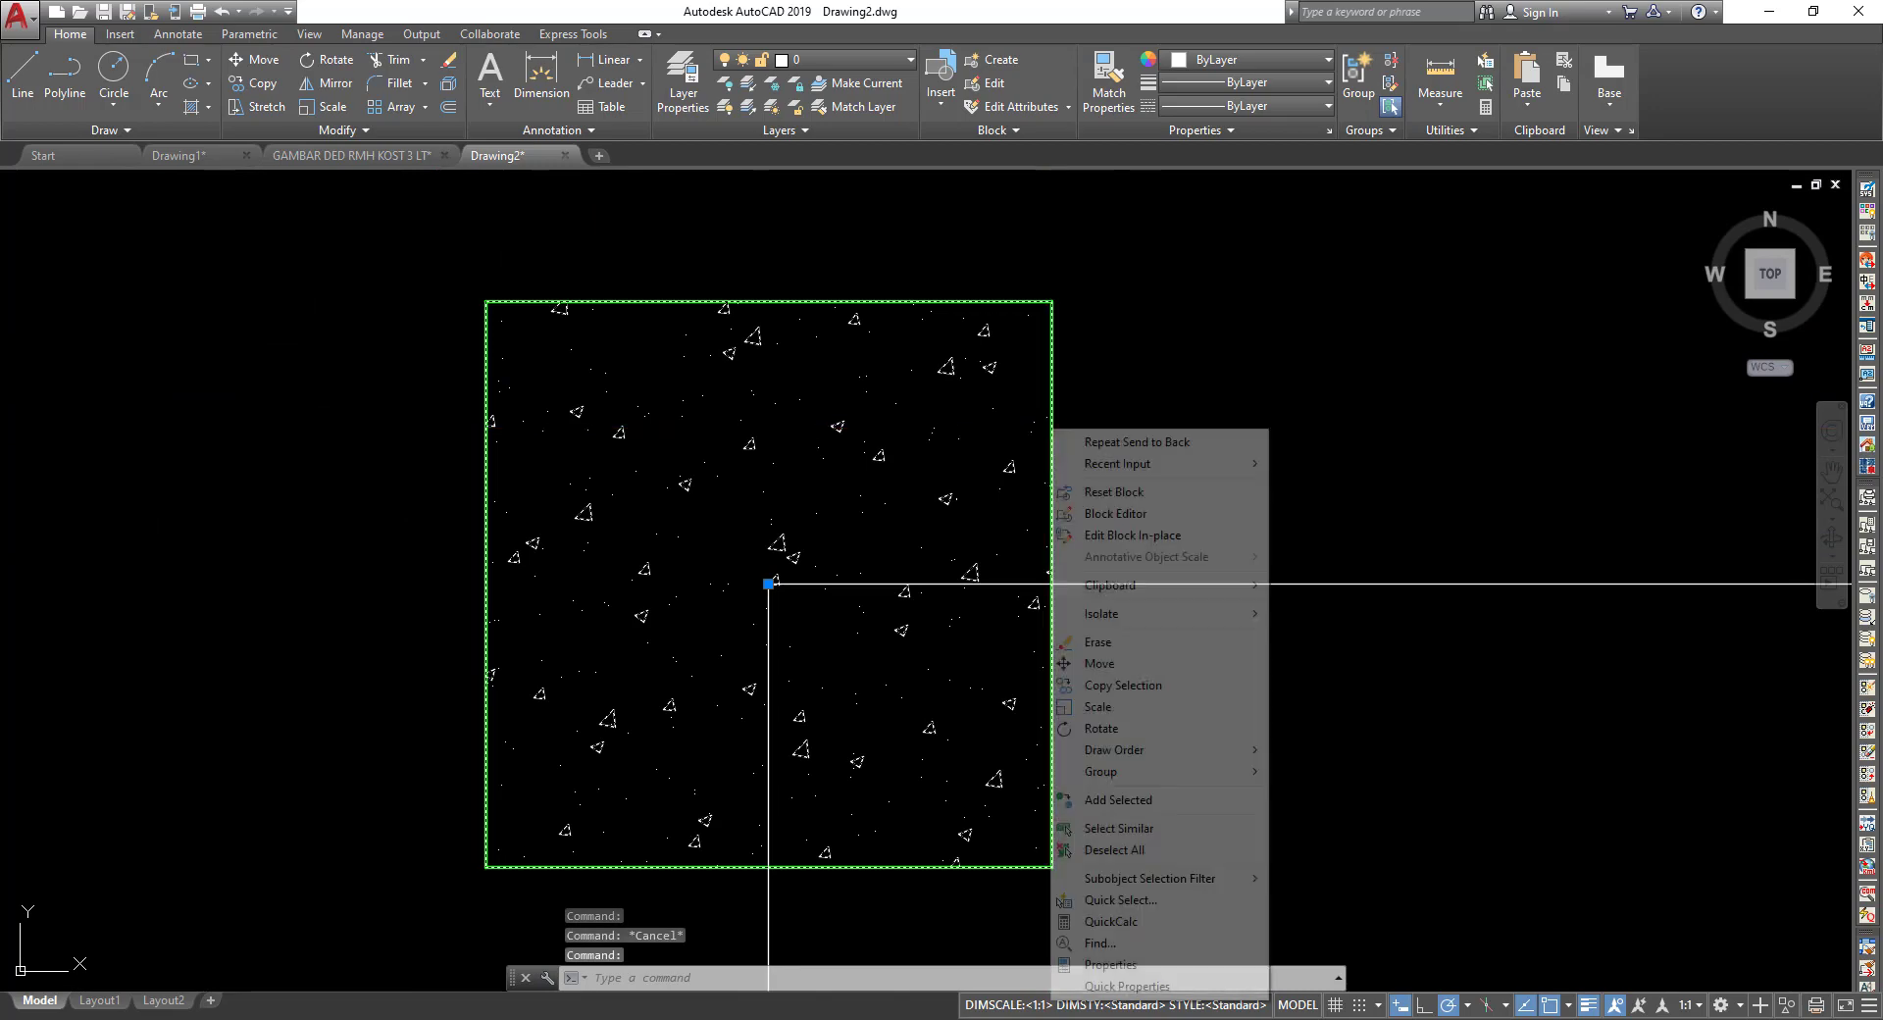
pyautogui.moveTo(1114, 750)
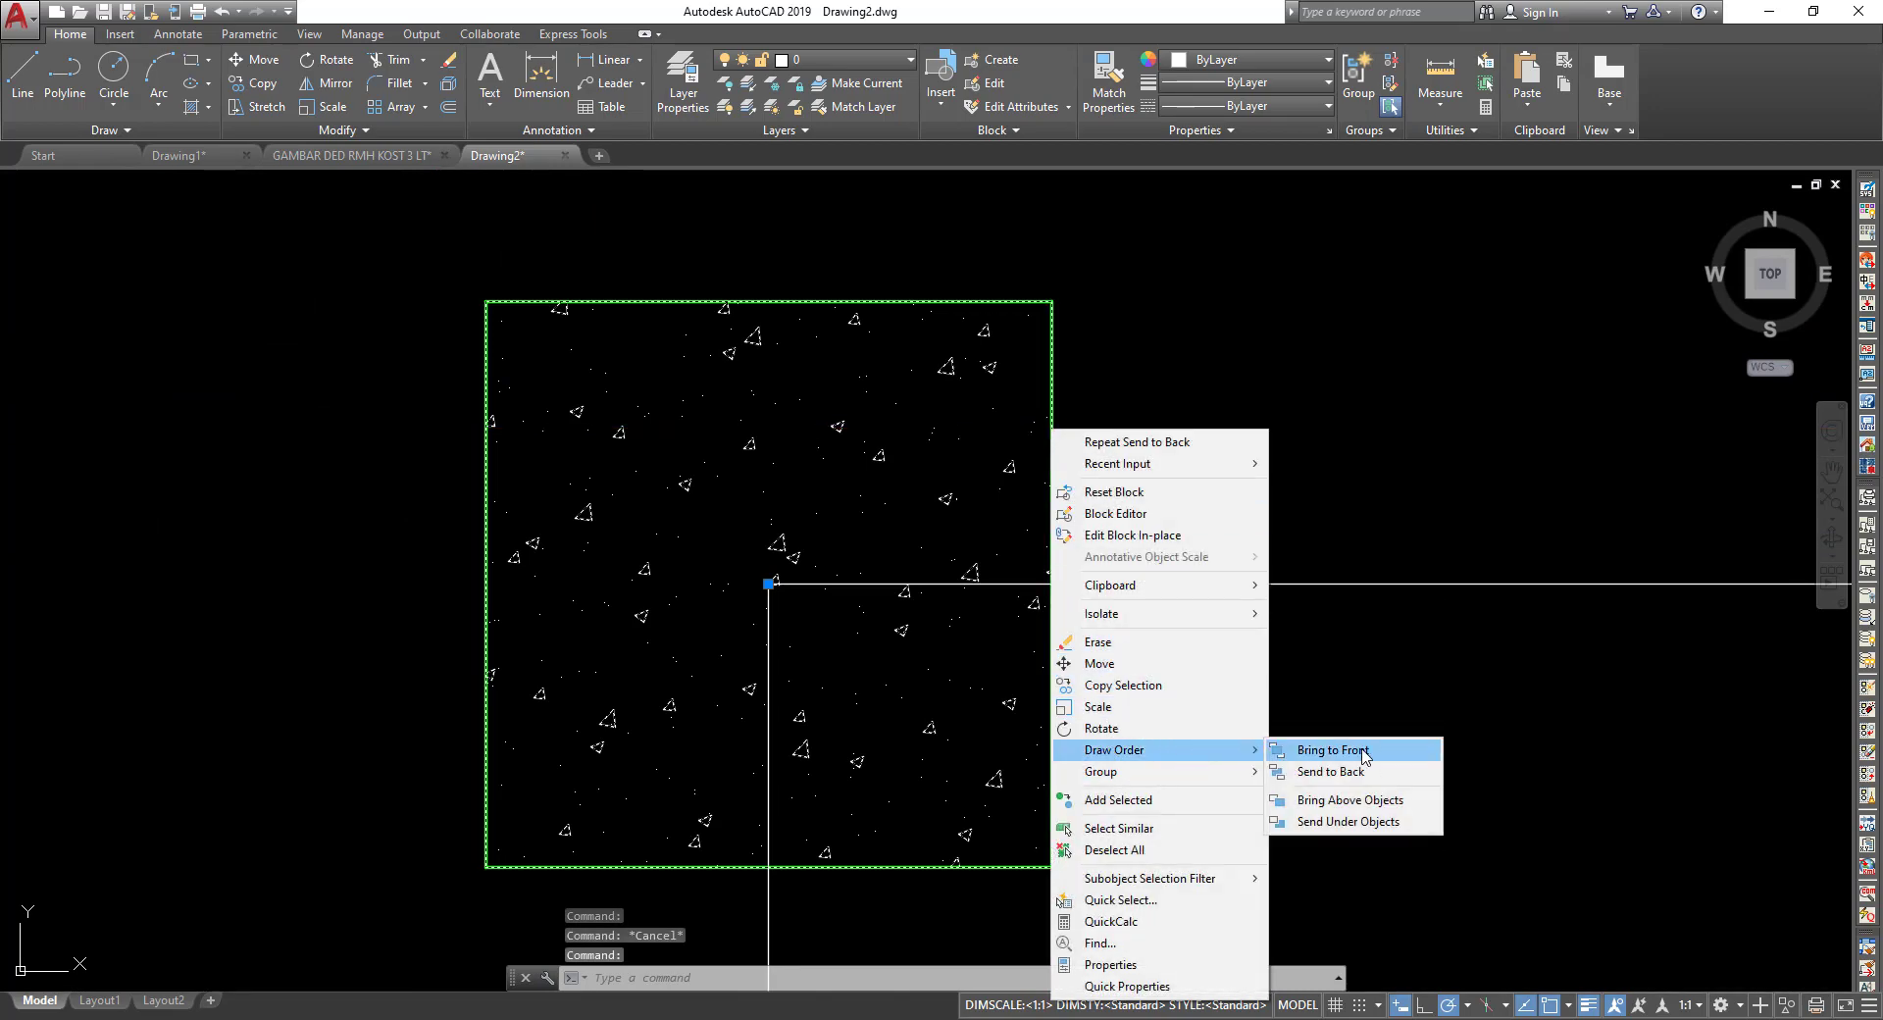
pyautogui.click(1361, 751)
# Pan and zoom the view to the KM/WC and R.TAMU area of the floor plan.
pyautogui.scroll(-3, 601, 451)
pyautogui.scroll(-4, 442, 417)
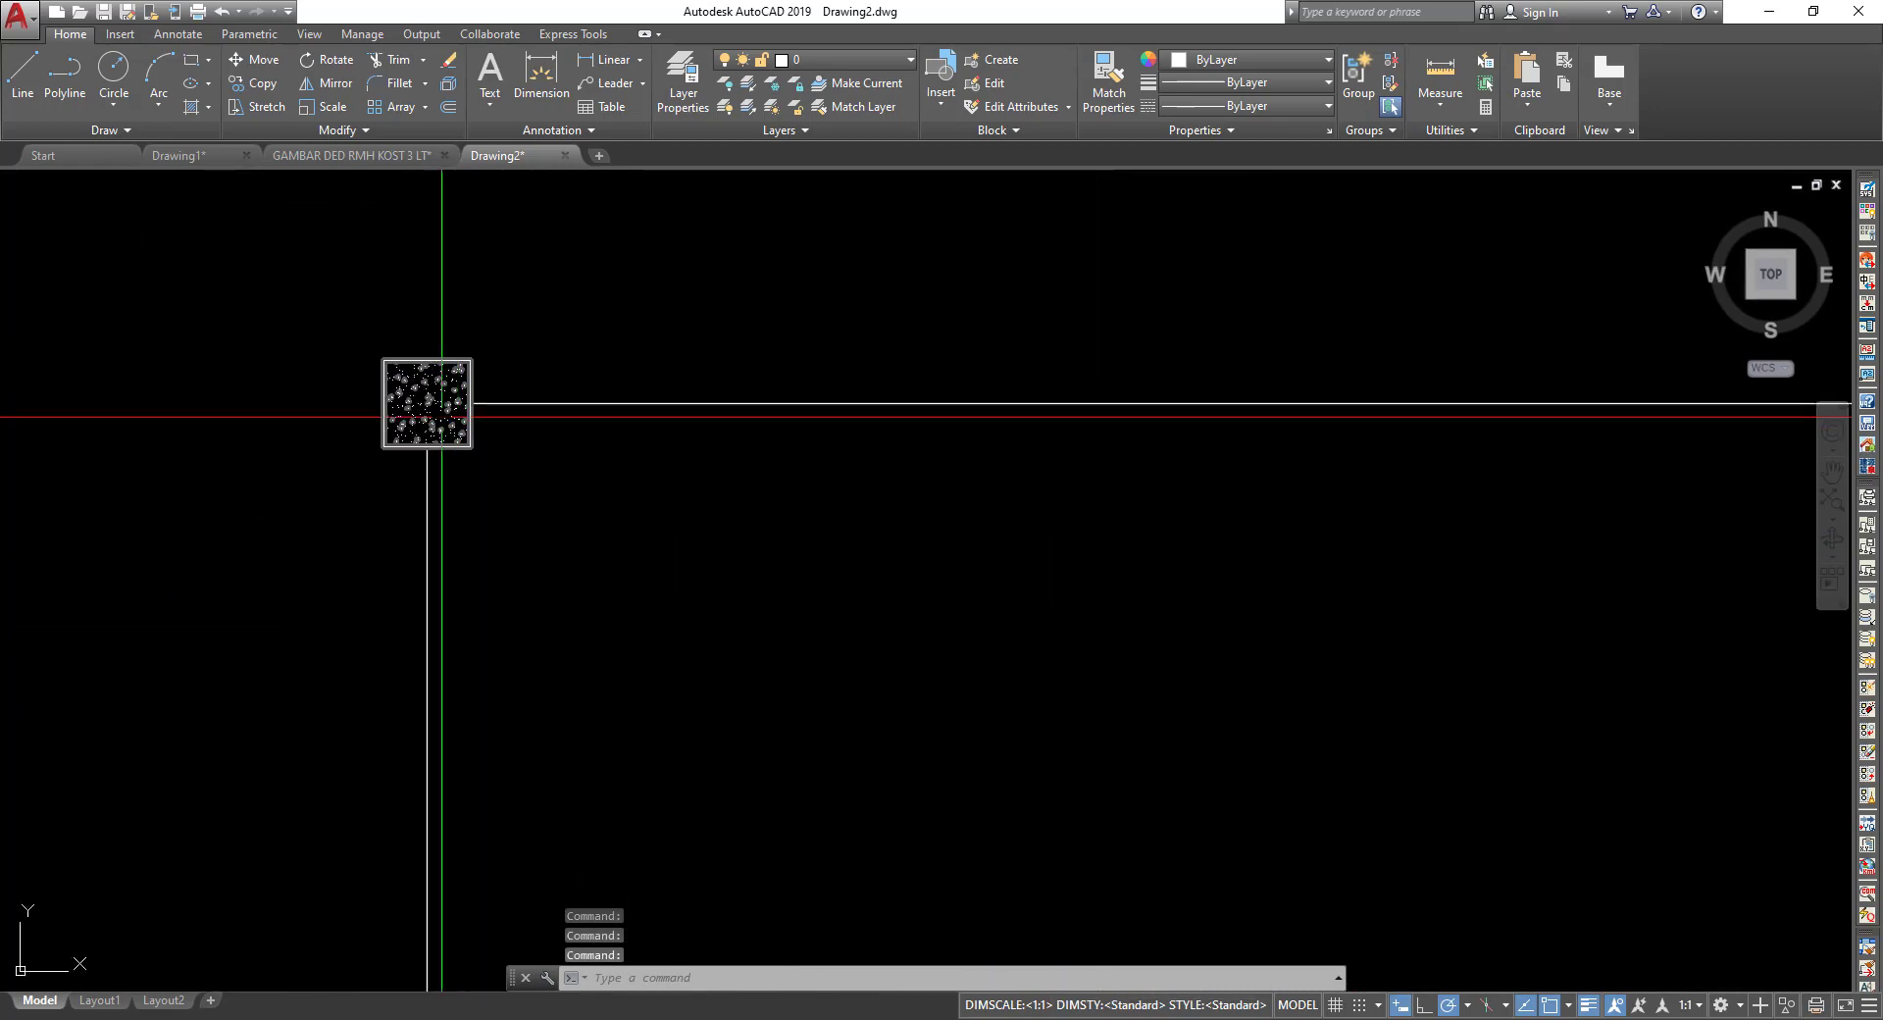
pyautogui.scroll(-3, 441, 417)
pyautogui.scroll(-2, 588, 411)
pyautogui.moveTo(748, 399)
pyautogui.mouseDown(button='middle')
pyautogui.moveTo(686, 390)
pyautogui.moveTo(822, 550)
pyautogui.moveTo(491, 529)
pyautogui.moveTo(701, 512)
pyautogui.mouseUp(button='middle')
pyautogui.scroll(-2, 822, 549)
pyautogui.scroll(-2, 588, 519)
pyautogui.scroll(1, 700, 512)
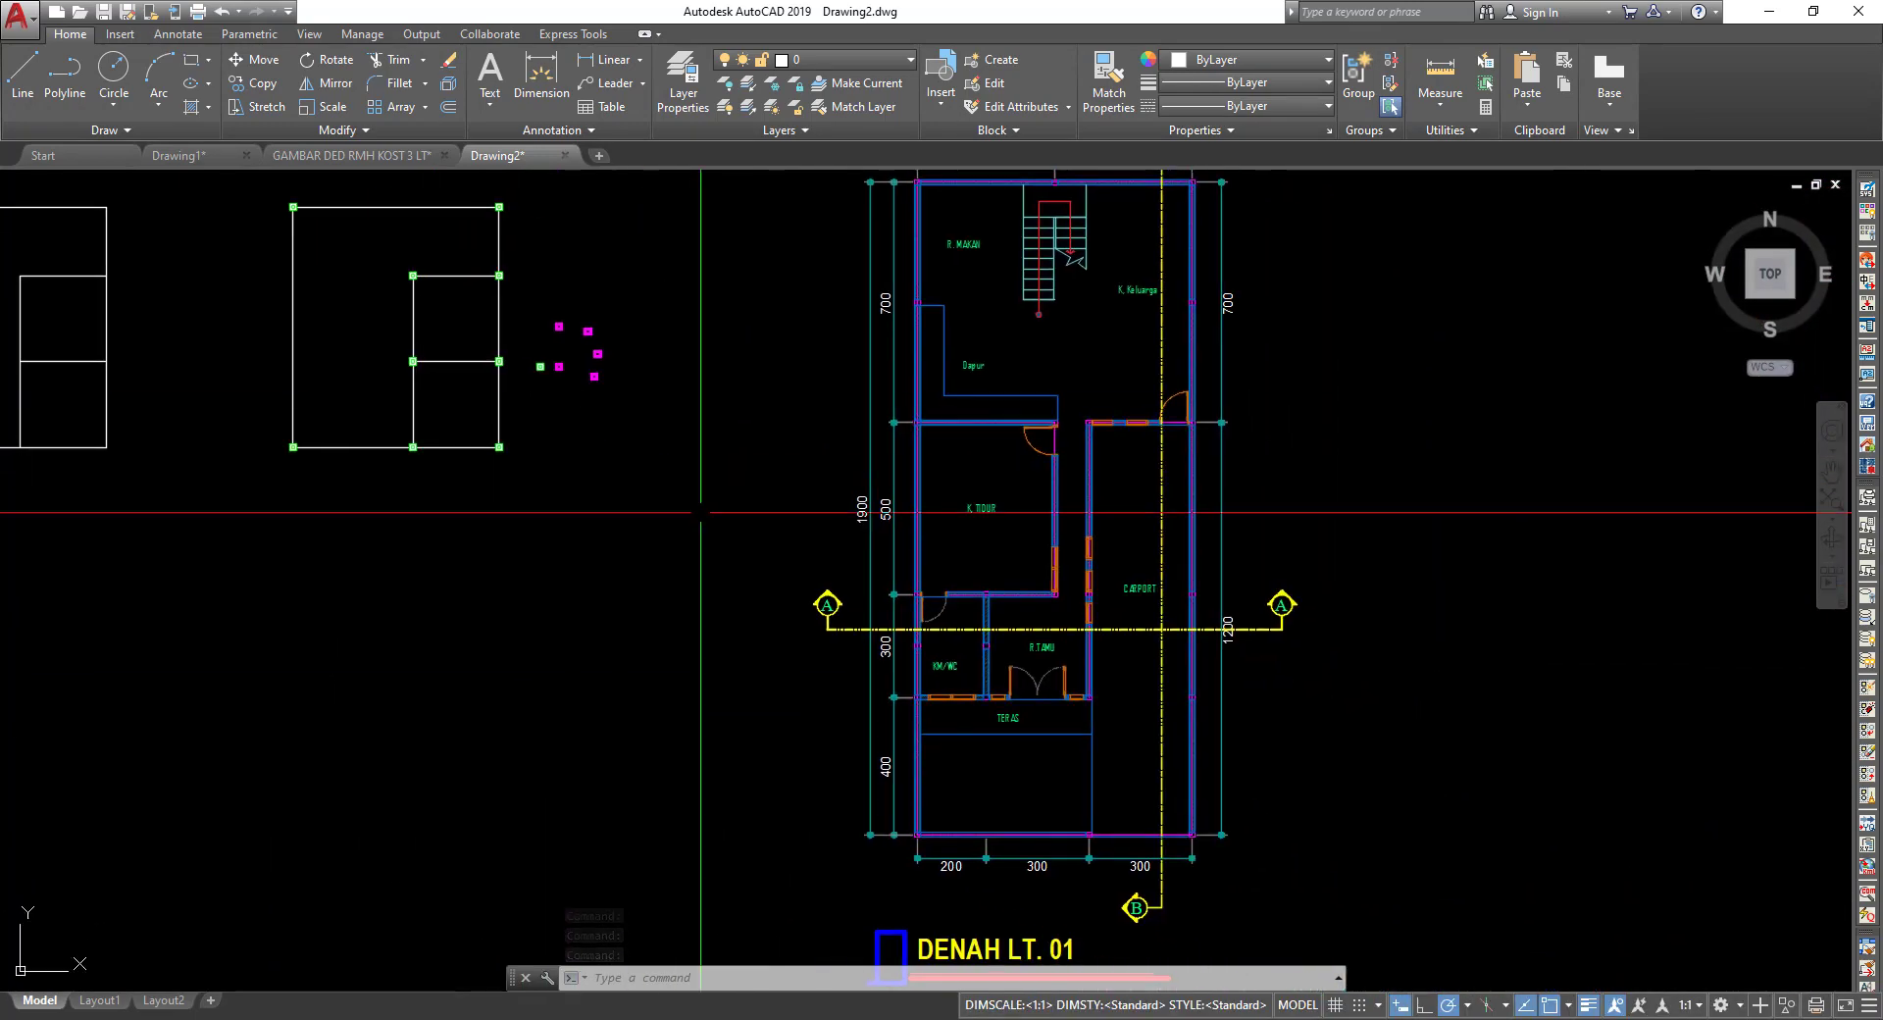
pyautogui.scroll(3, 912, 676)
pyautogui.scroll(2, 991, 706)
pyautogui.moveTo(1324, 691); pyautogui.dragTo(1208, 714, button='middle')
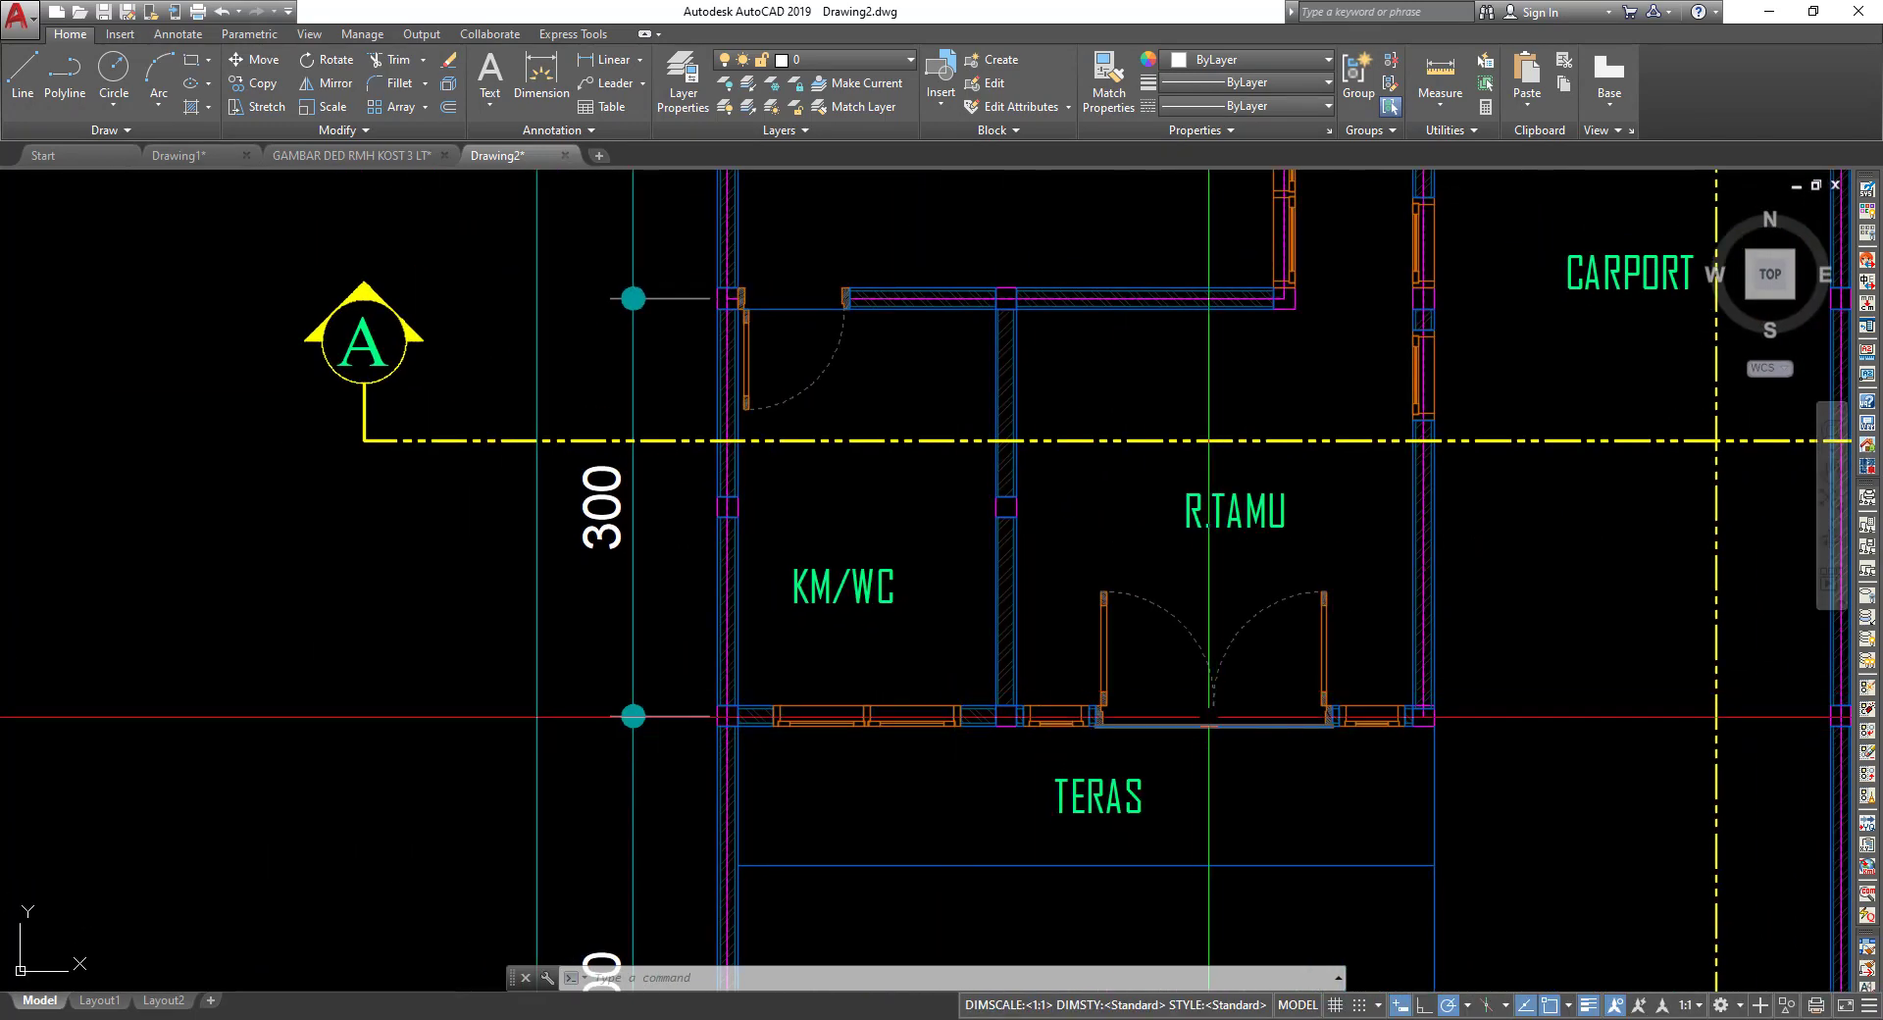
pyautogui.scroll(-5, 1208, 745)
pyautogui.scroll(-1, 1196, 775)
pyautogui.scroll(2, 1192, 491)
pyautogui.scroll(3, 1189, 375)
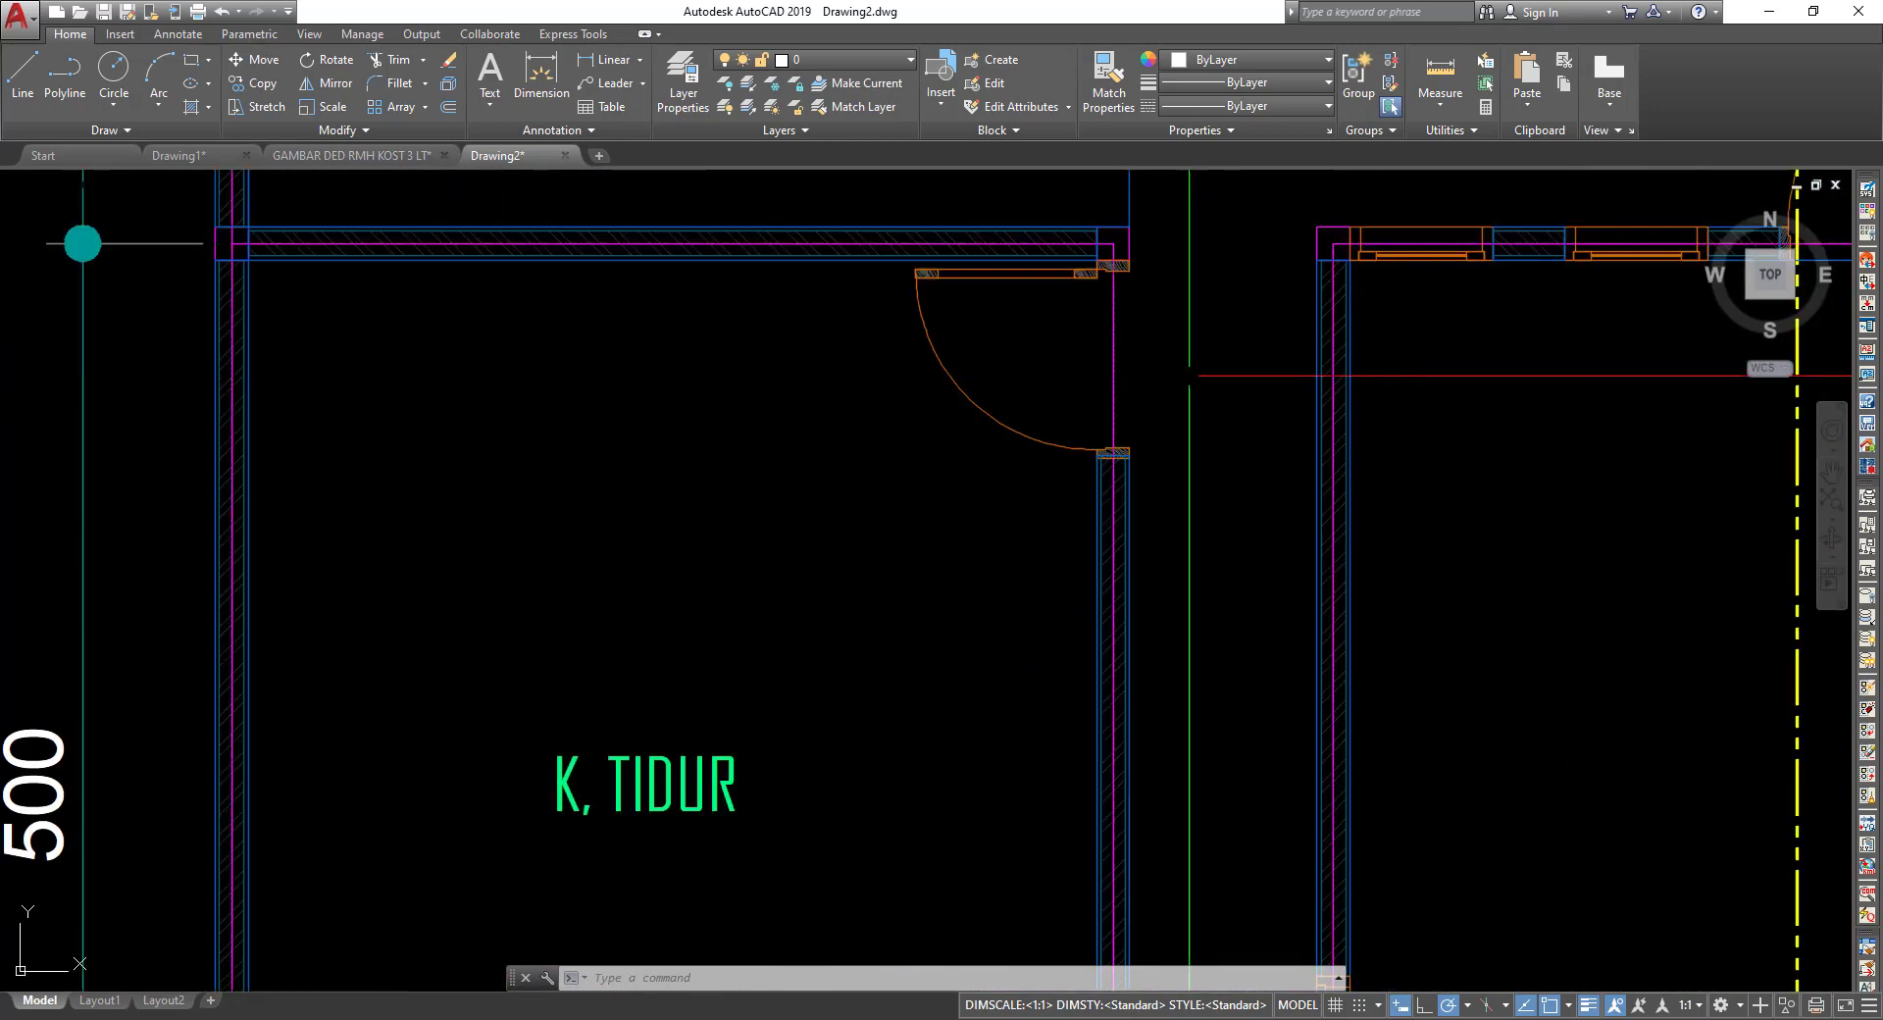
pyautogui.moveTo(1188, 374); pyautogui.dragTo(1018, 723, button='middle')
pyautogui.scroll(3, 1048, 537)
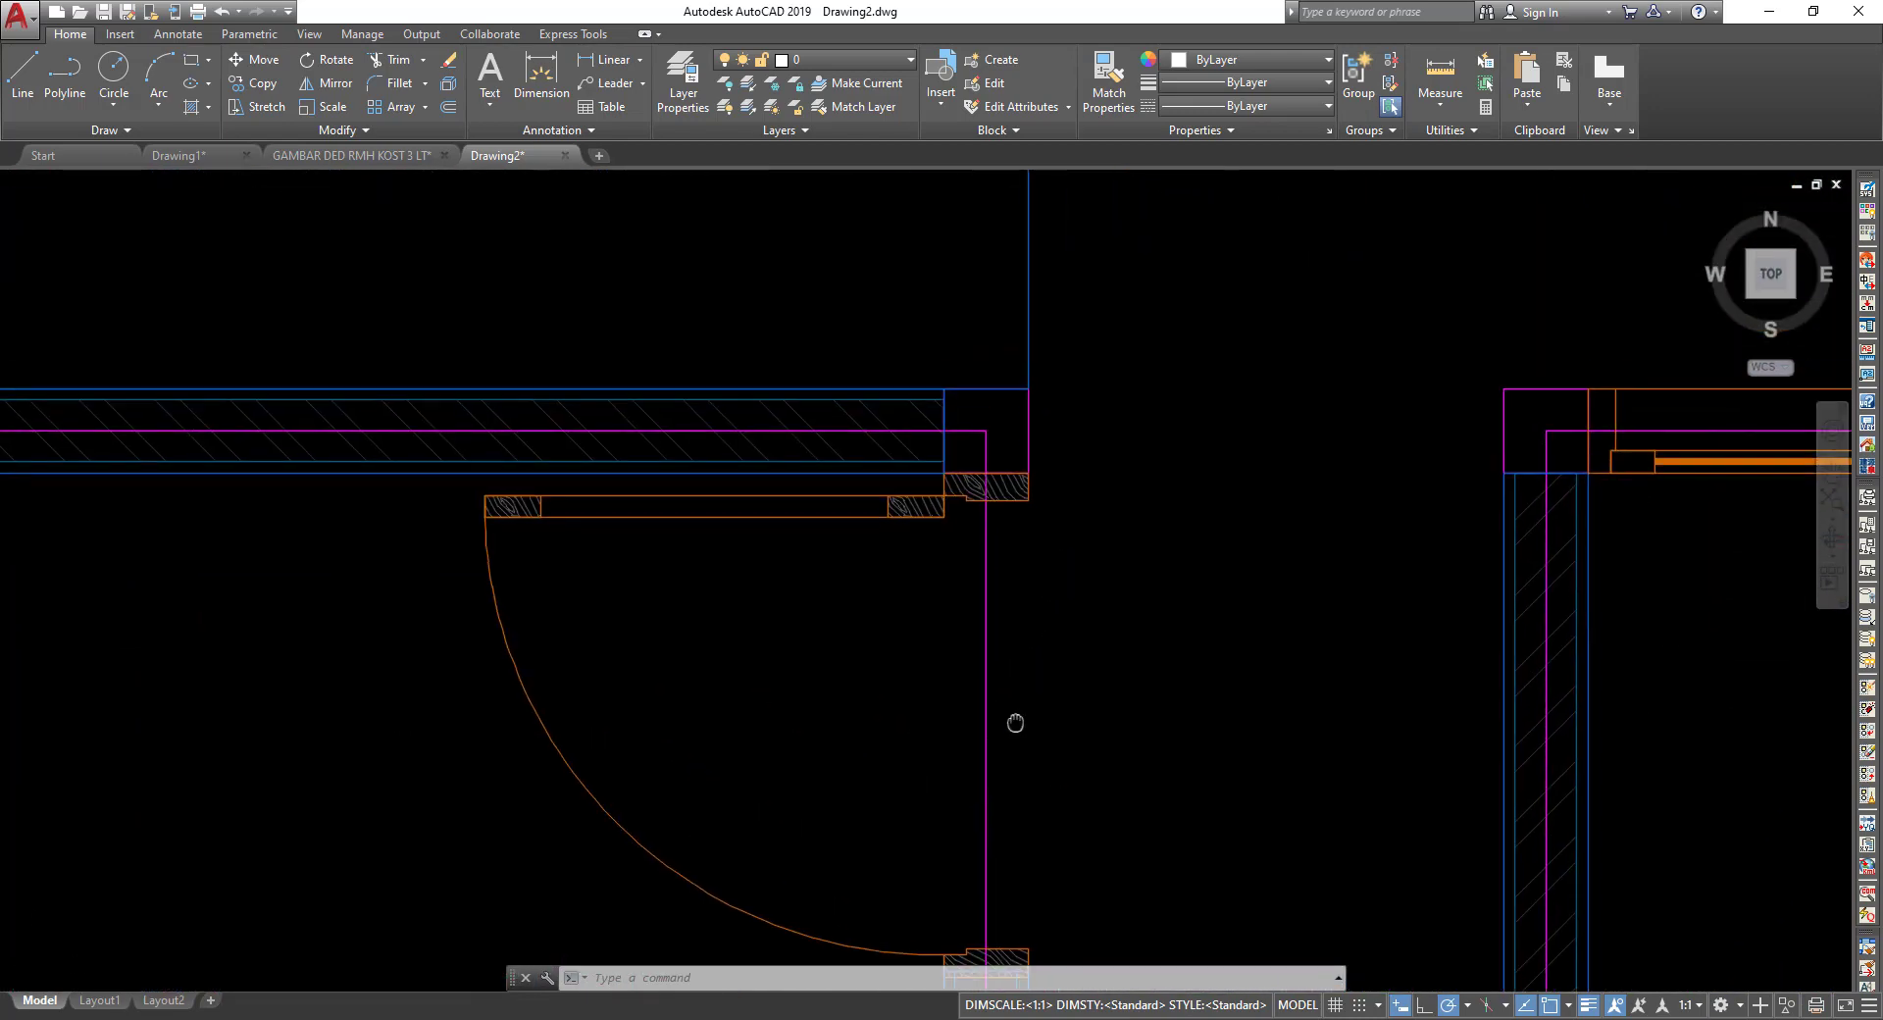
pyautogui.click(983, 437)
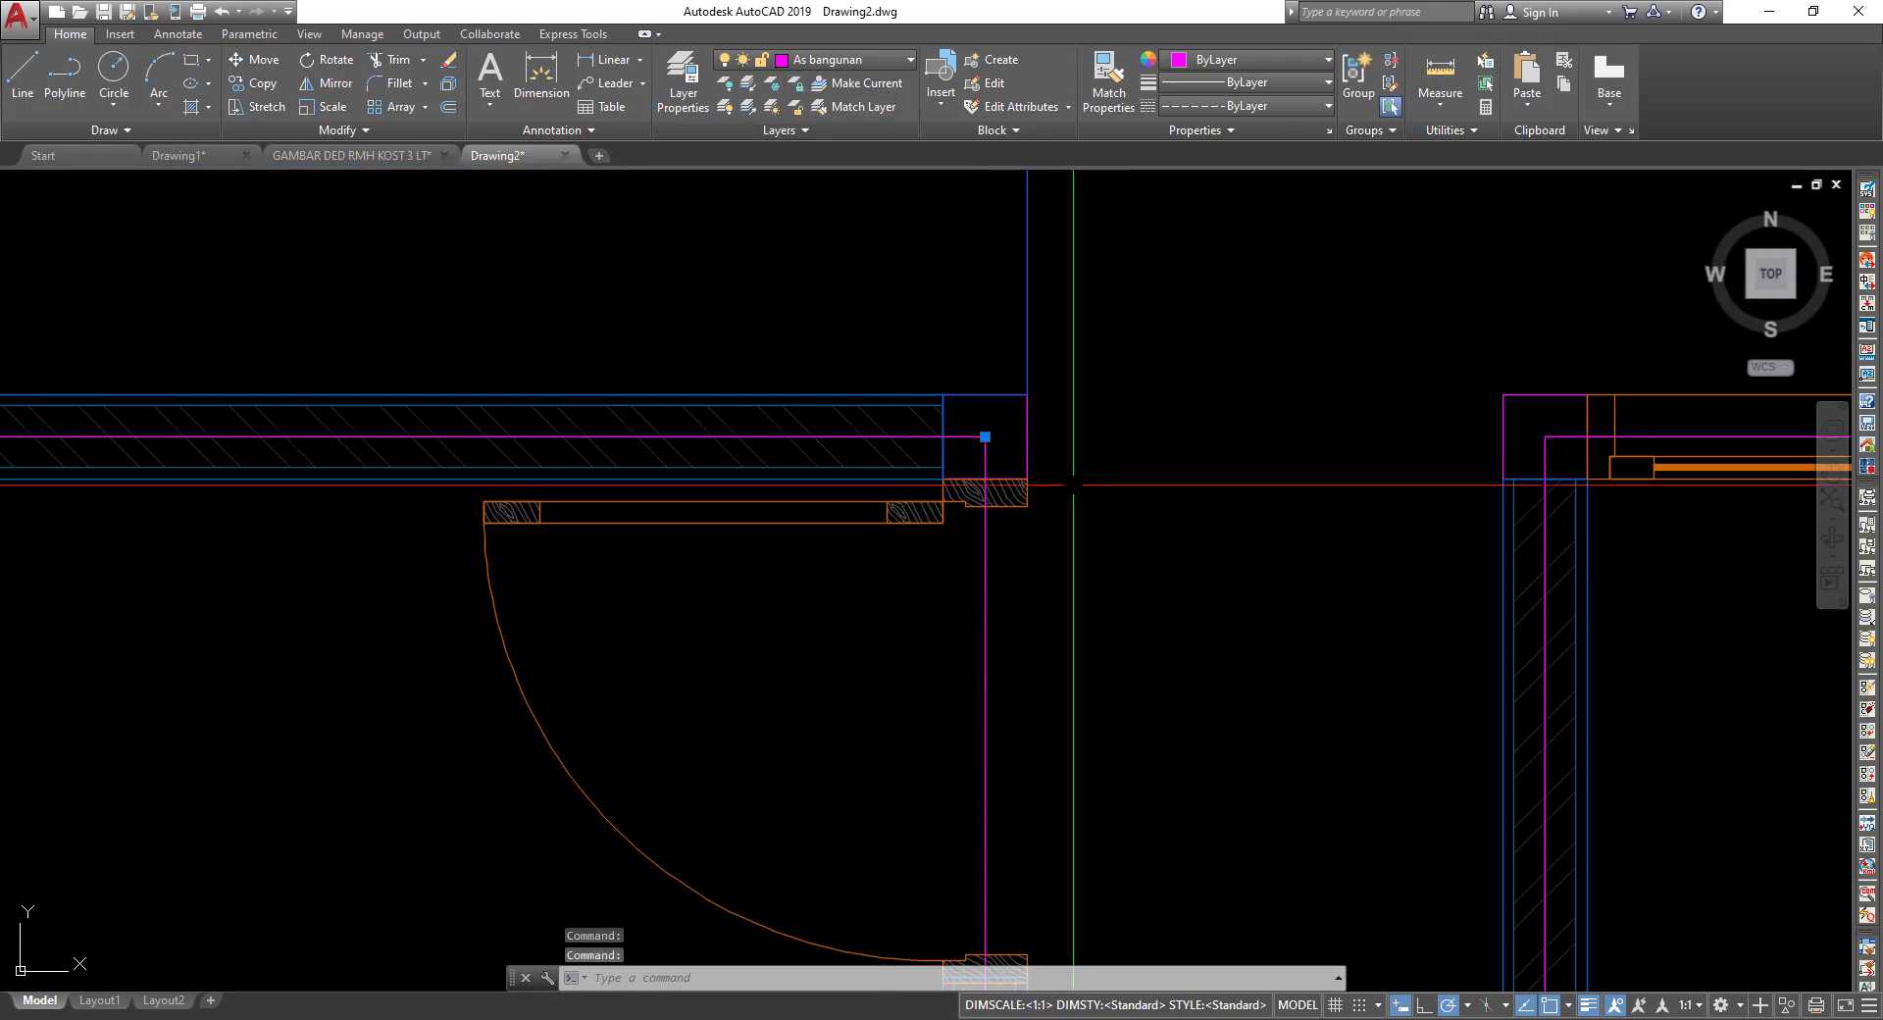
pyautogui.click(972, 432)
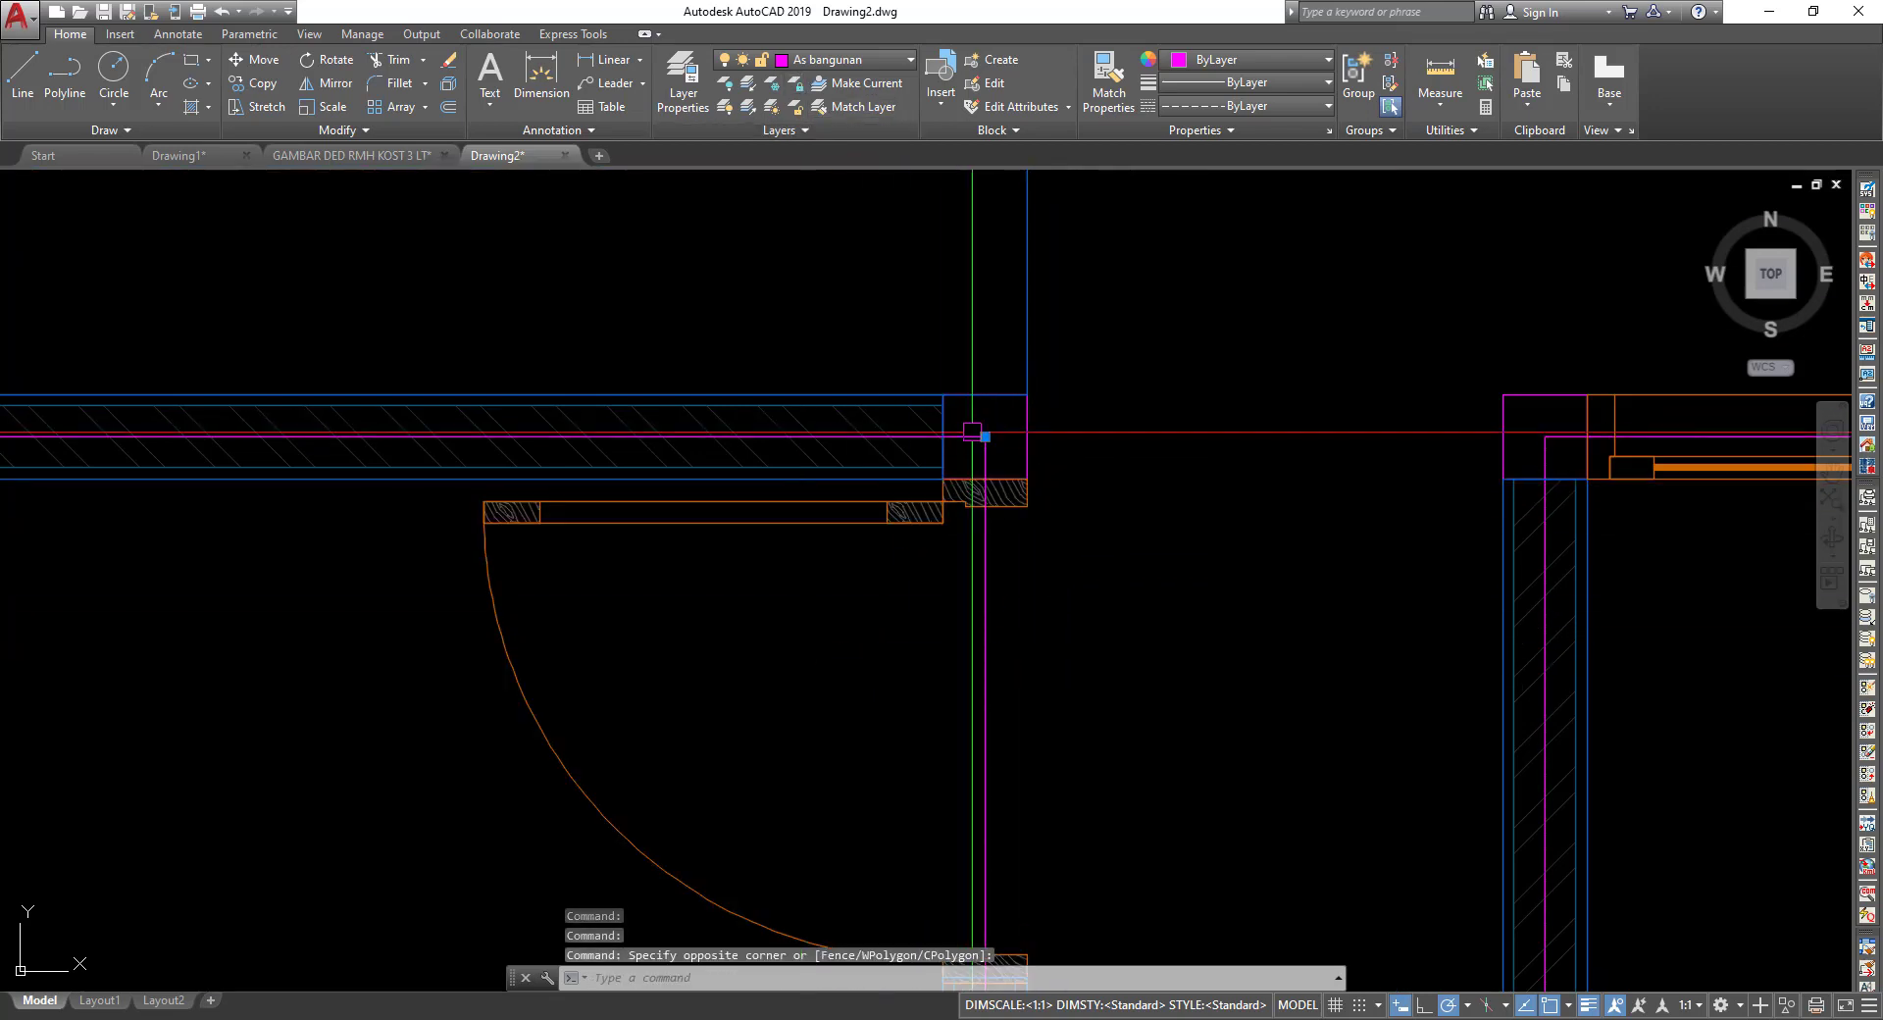
pyautogui.scroll(-4, 1065, 503)
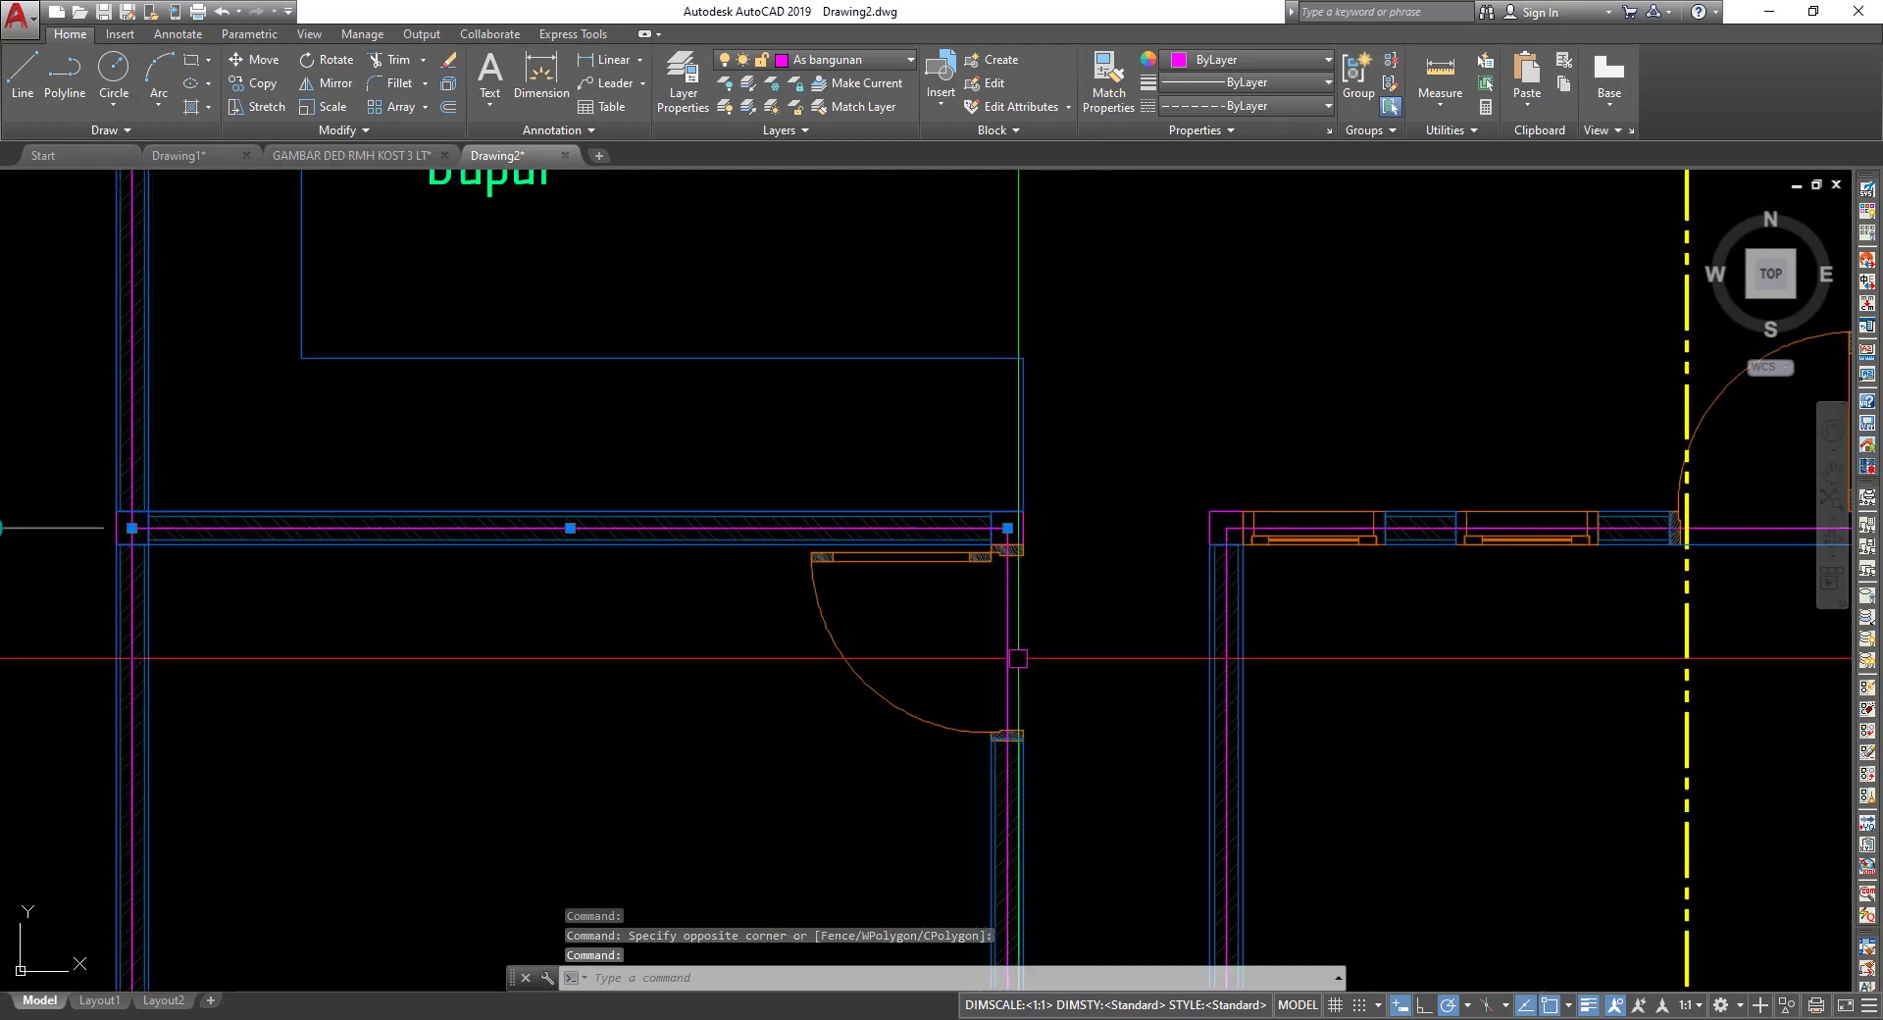
pyautogui.scroll(-4, 980, 549)
pyautogui.moveTo(881, 789); pyautogui.dragTo(882, 593, button='middle')
pyautogui.scroll(4, 833, 627)
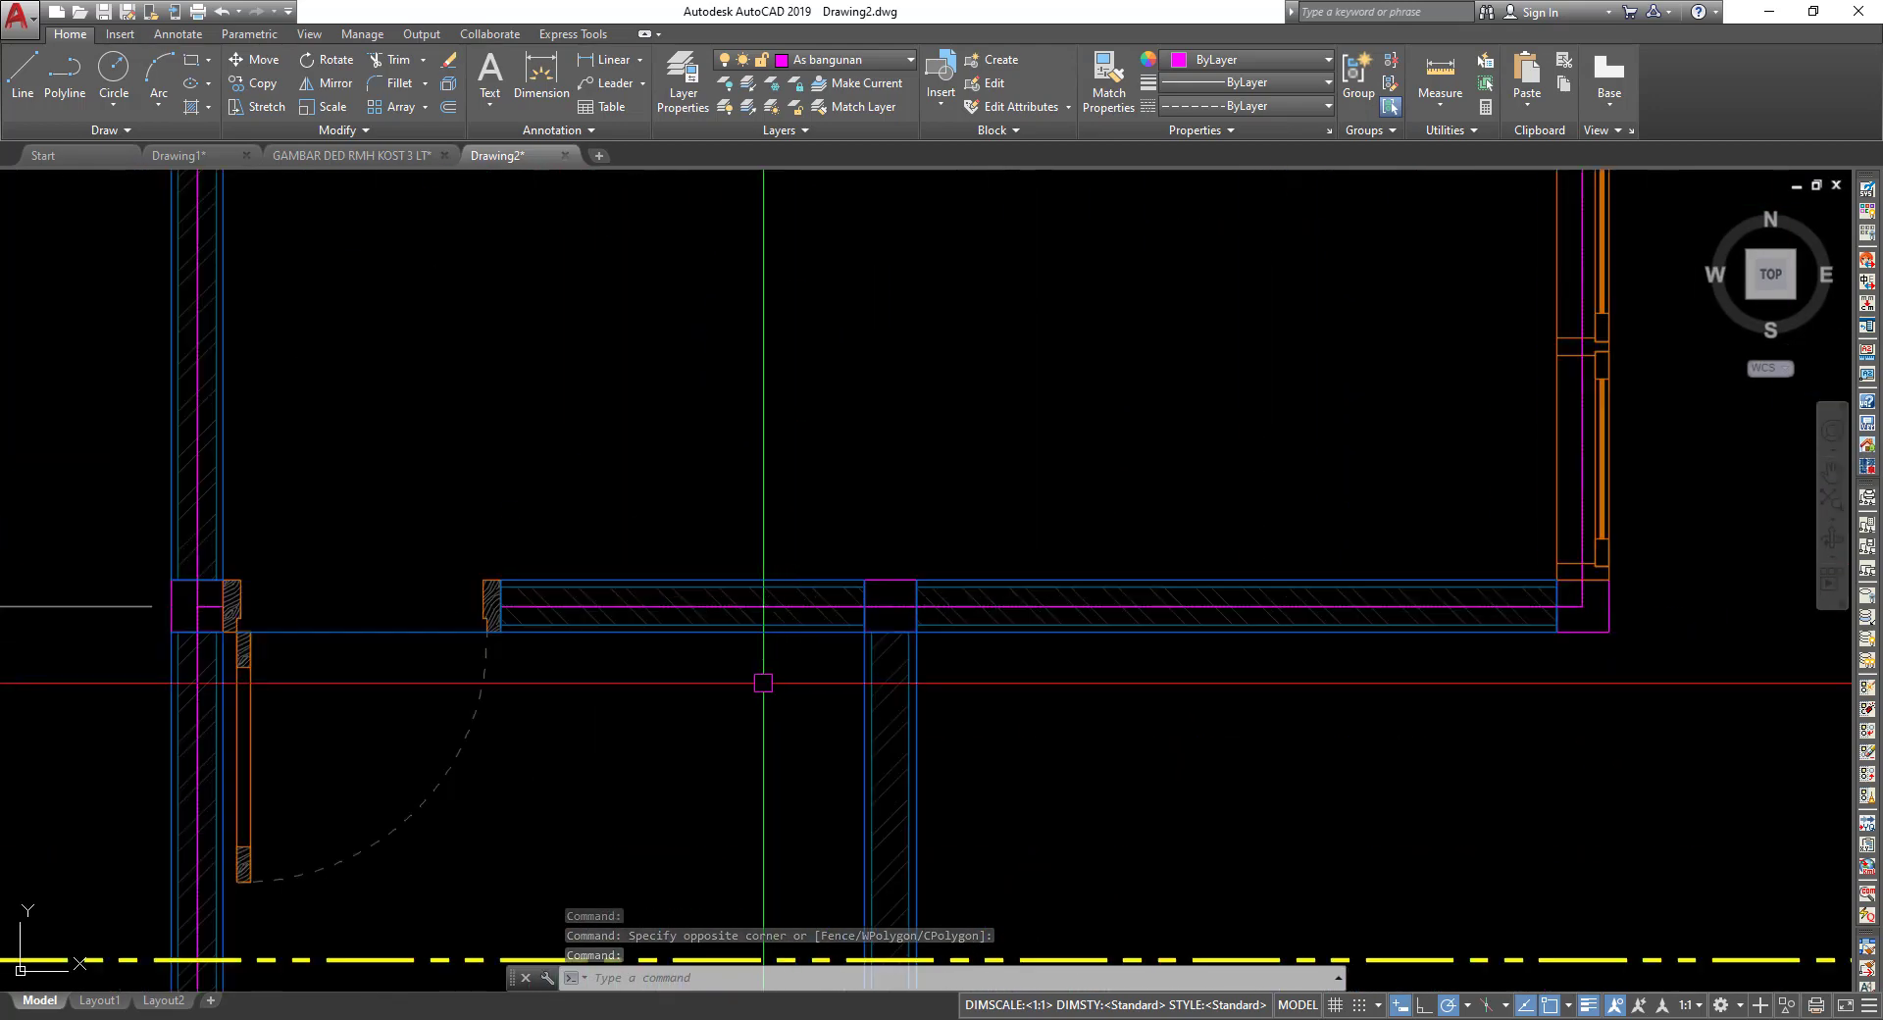
pyautogui.scroll(5, 490, 637)
pyautogui.press('Escape')
pyautogui.scroll(-2, 592, 549)
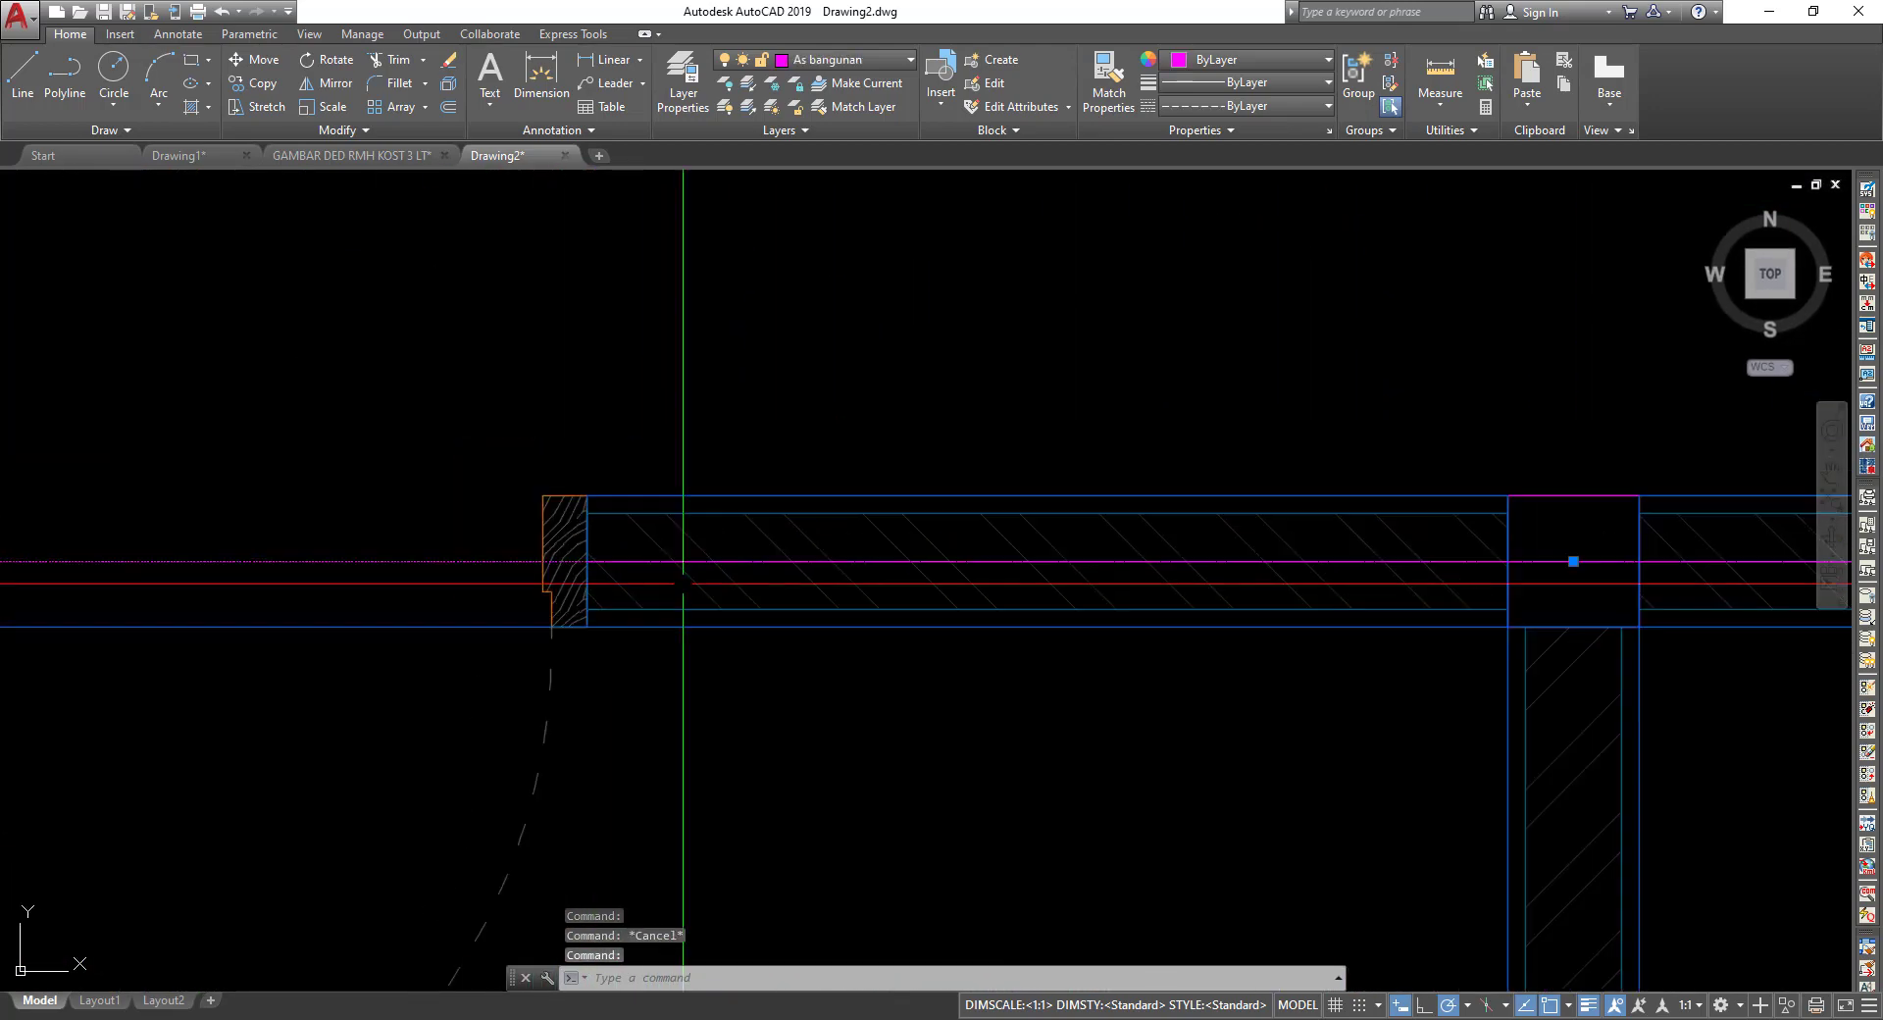
pyautogui.scroll(-2, 676, 549)
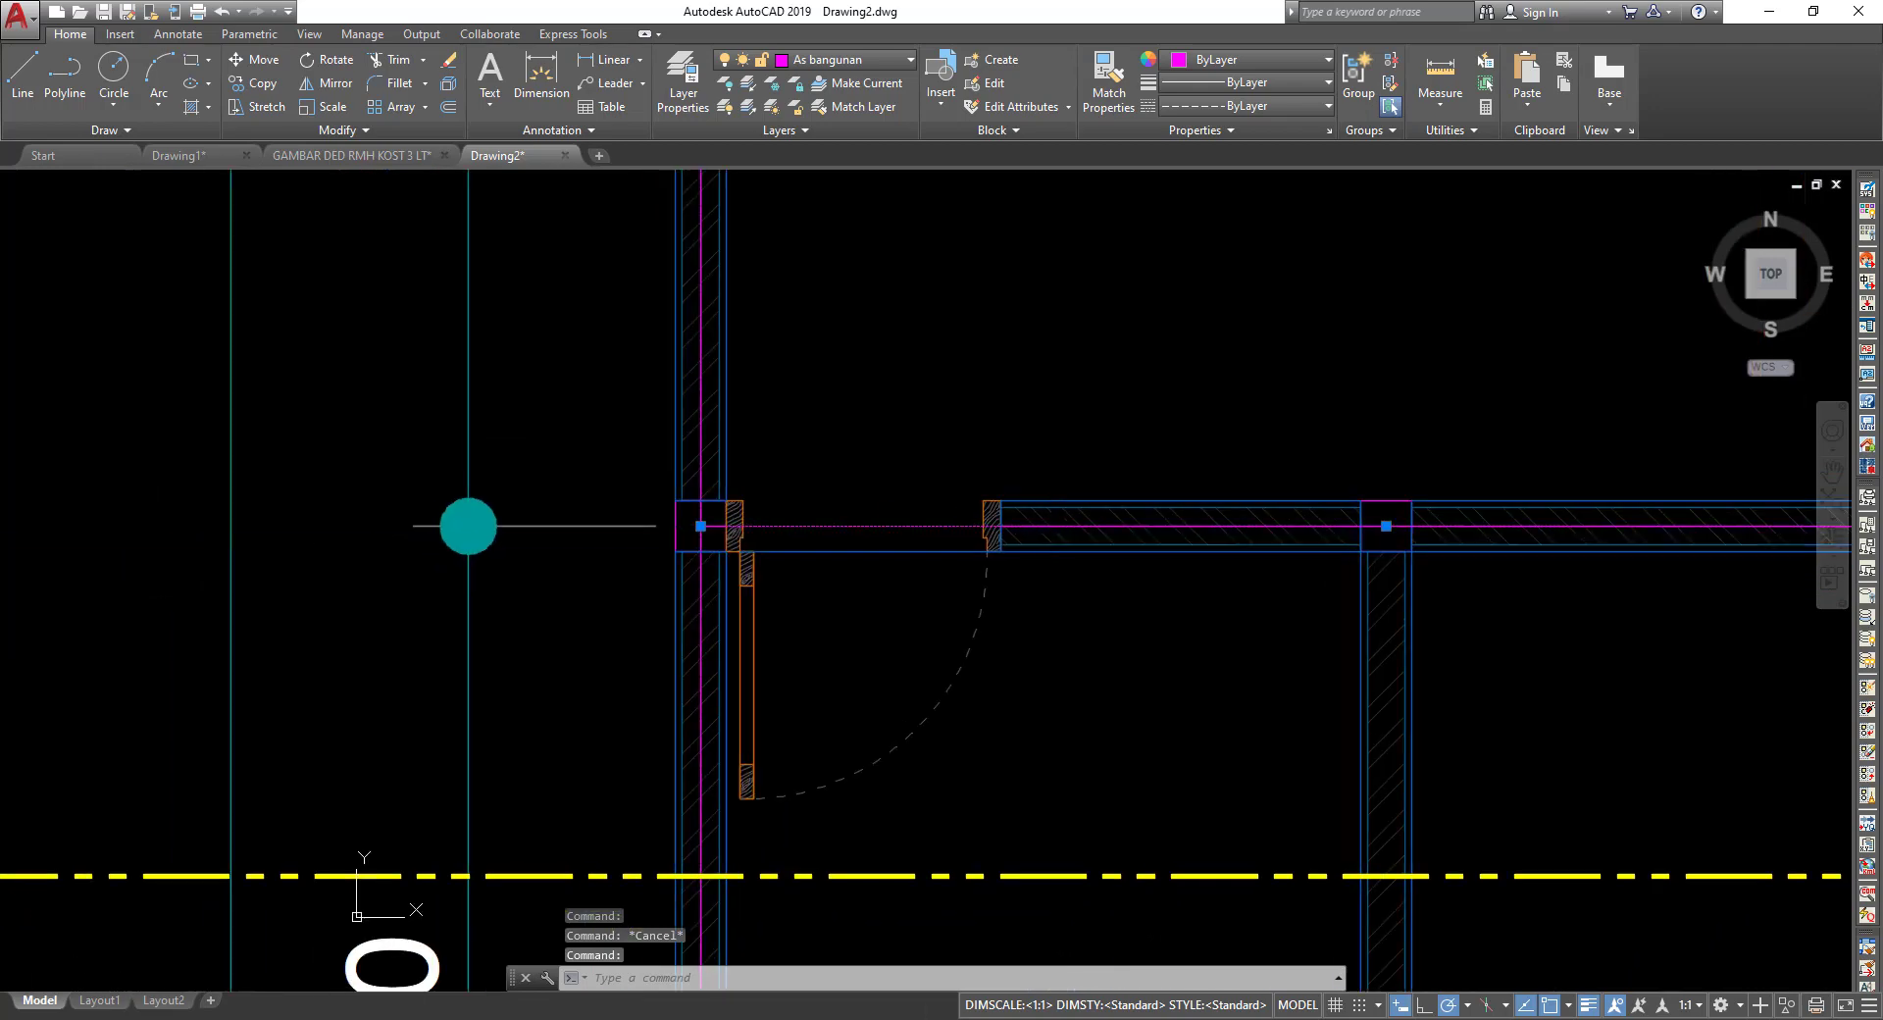
# Open the P1A door block for editing and explode all its geometry.
pyautogui.doubleClick(975, 603)
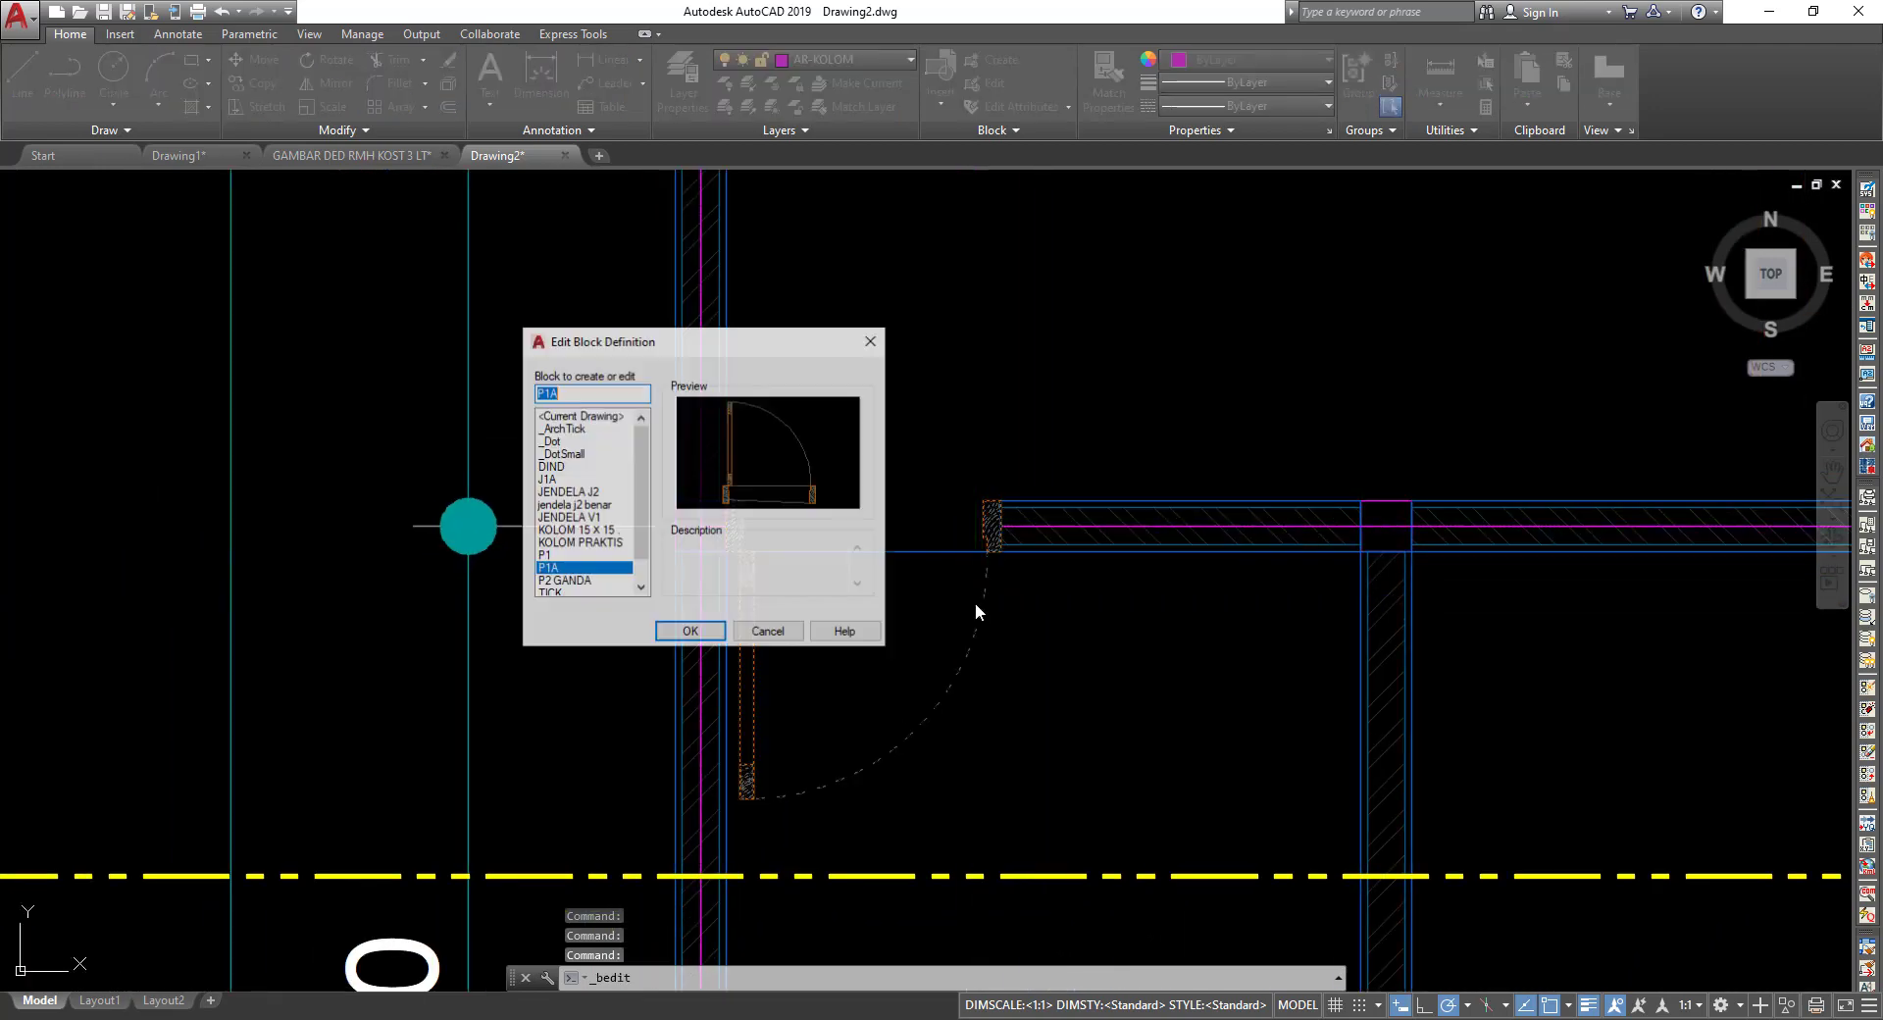
pyautogui.click(690, 632)
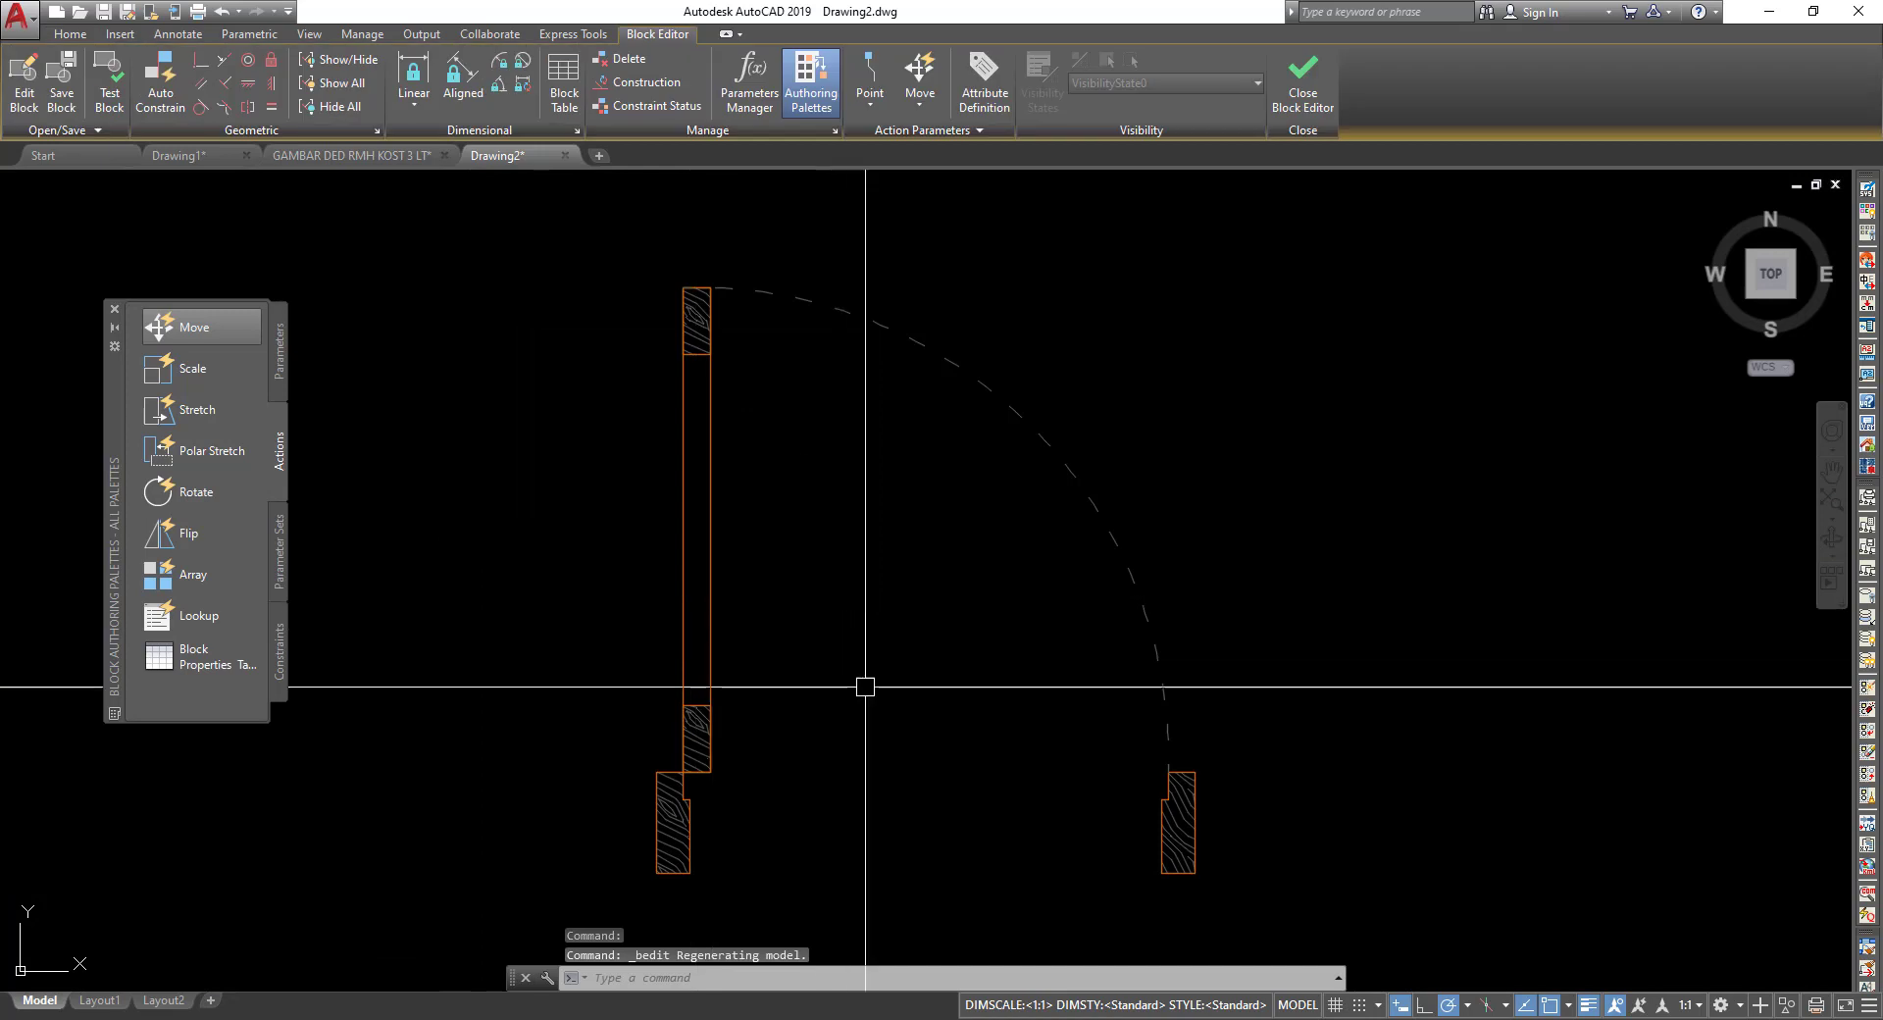
pyautogui.scroll(-2, 861, 680)
pyautogui.click(720, 342)
pyautogui.click(1052, 671)
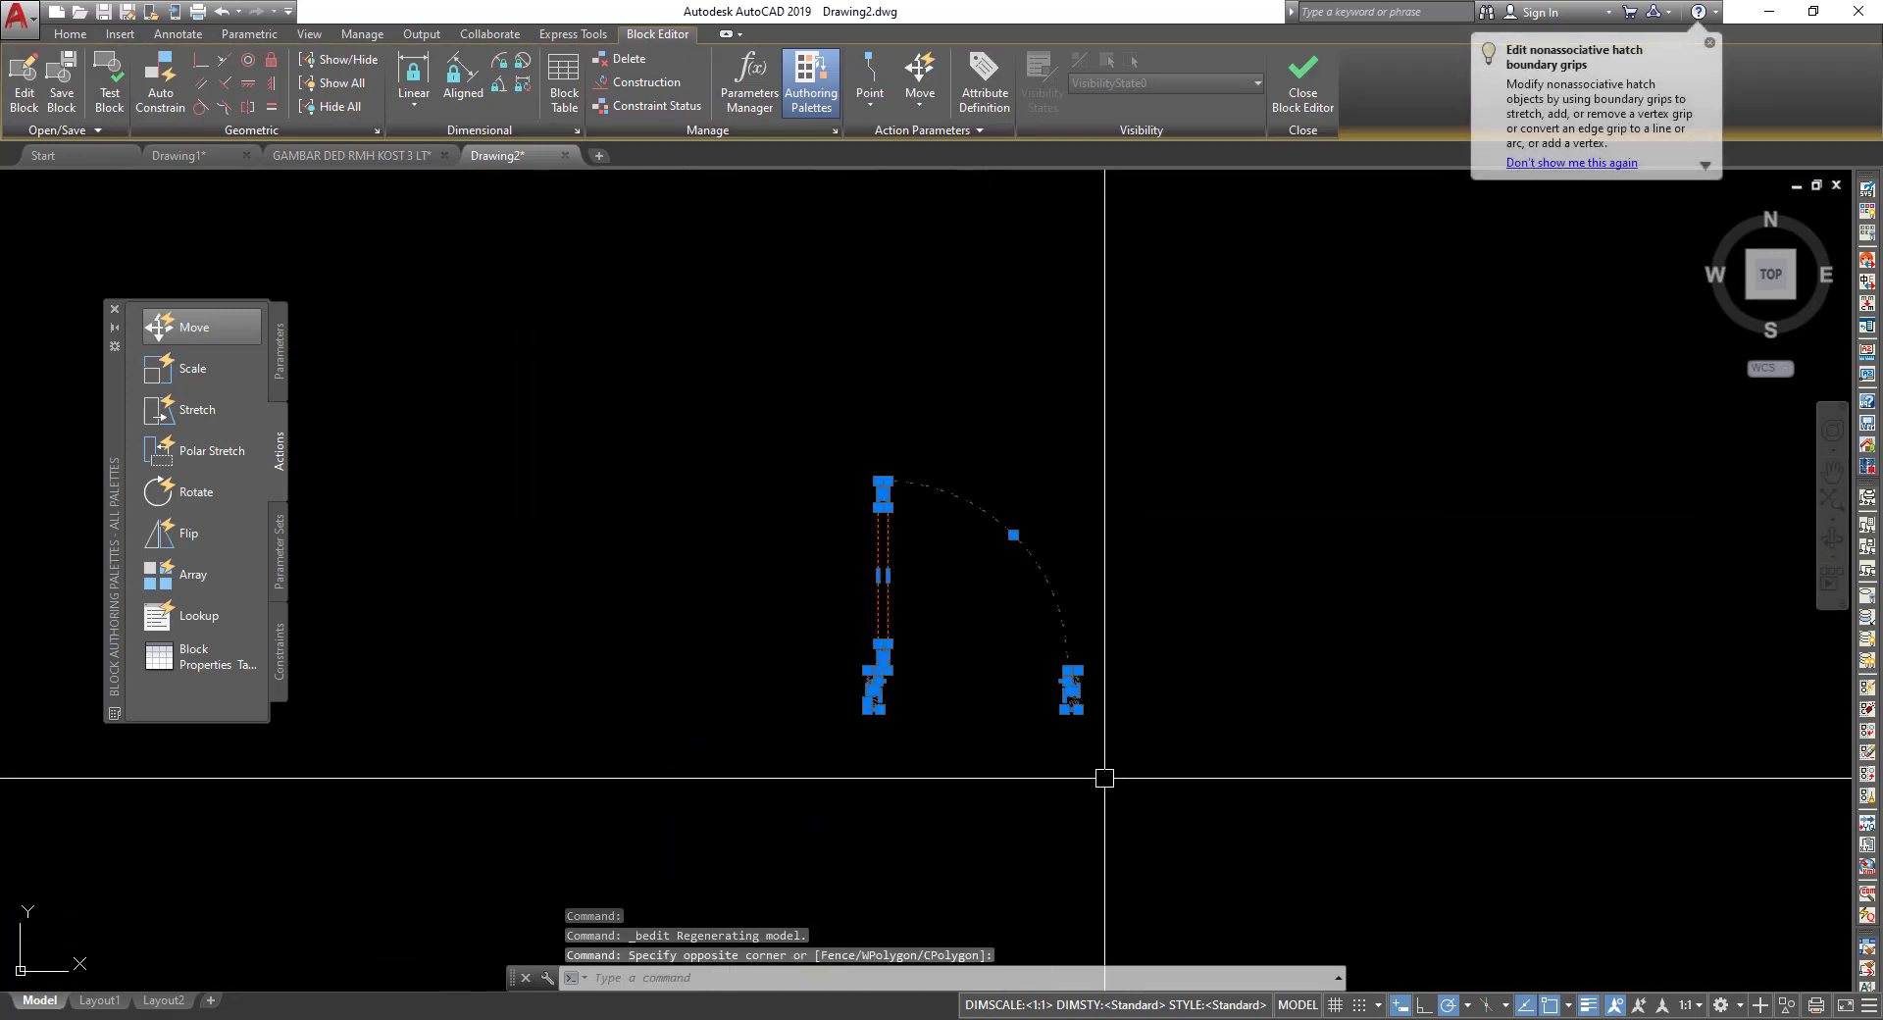
pyautogui.write('x')
pyautogui.press('Return')
# Erase the two lines between the door jambs and save the P1A block.
pyautogui.moveTo(1003, 748); pyautogui.dragTo(958, 631)
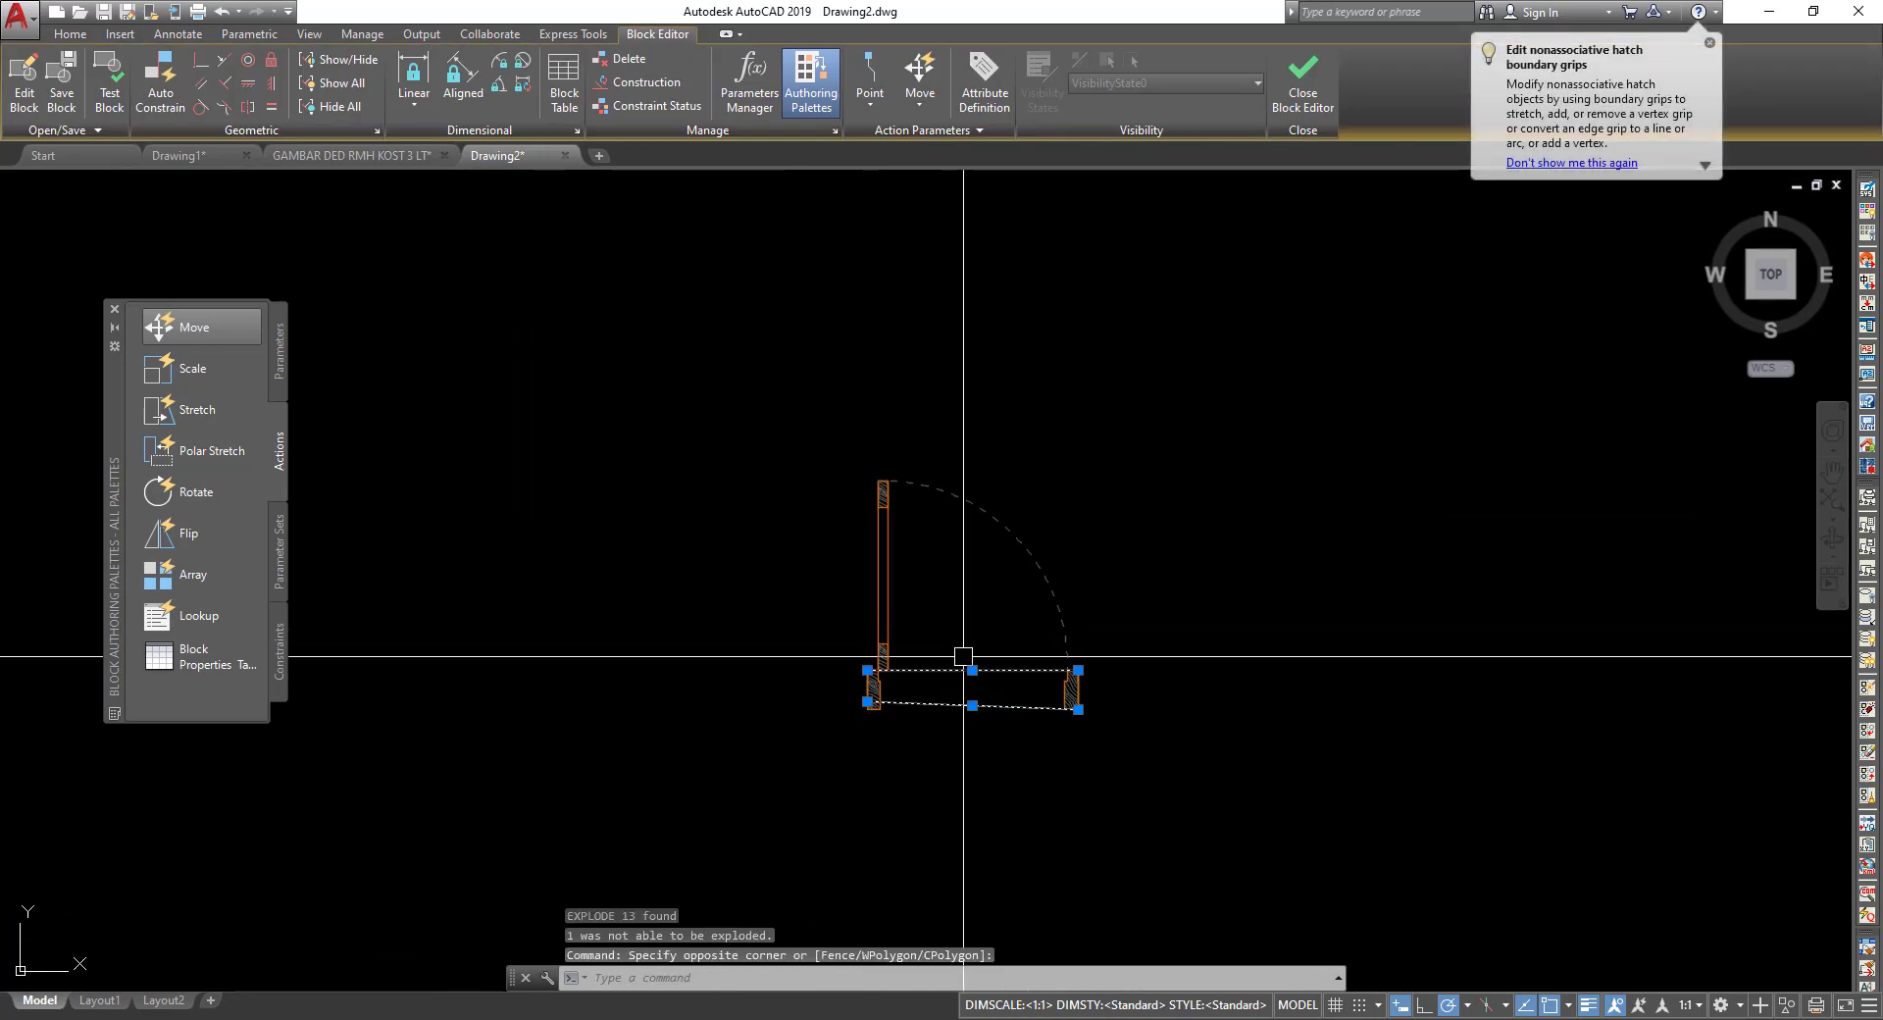
pyautogui.write('e')
pyautogui.press('Return')
pyautogui.click(1312, 85)
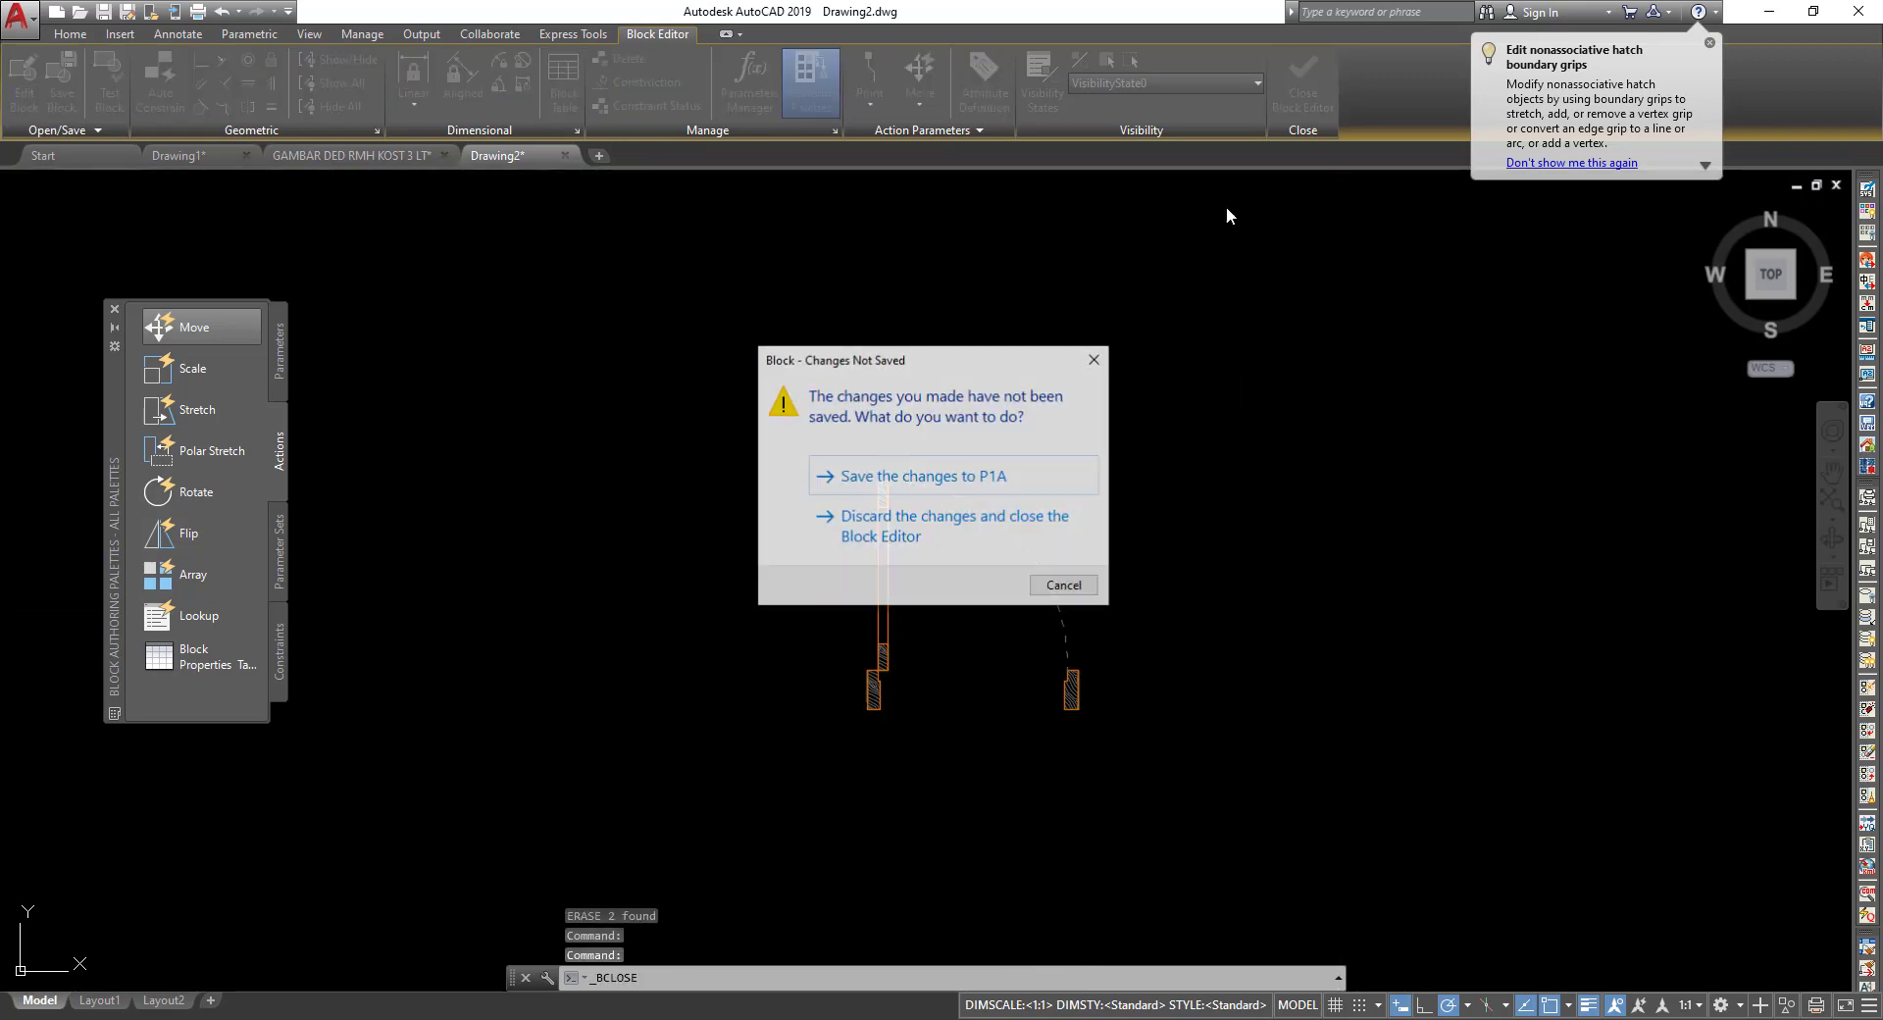
pyautogui.click(1054, 481)
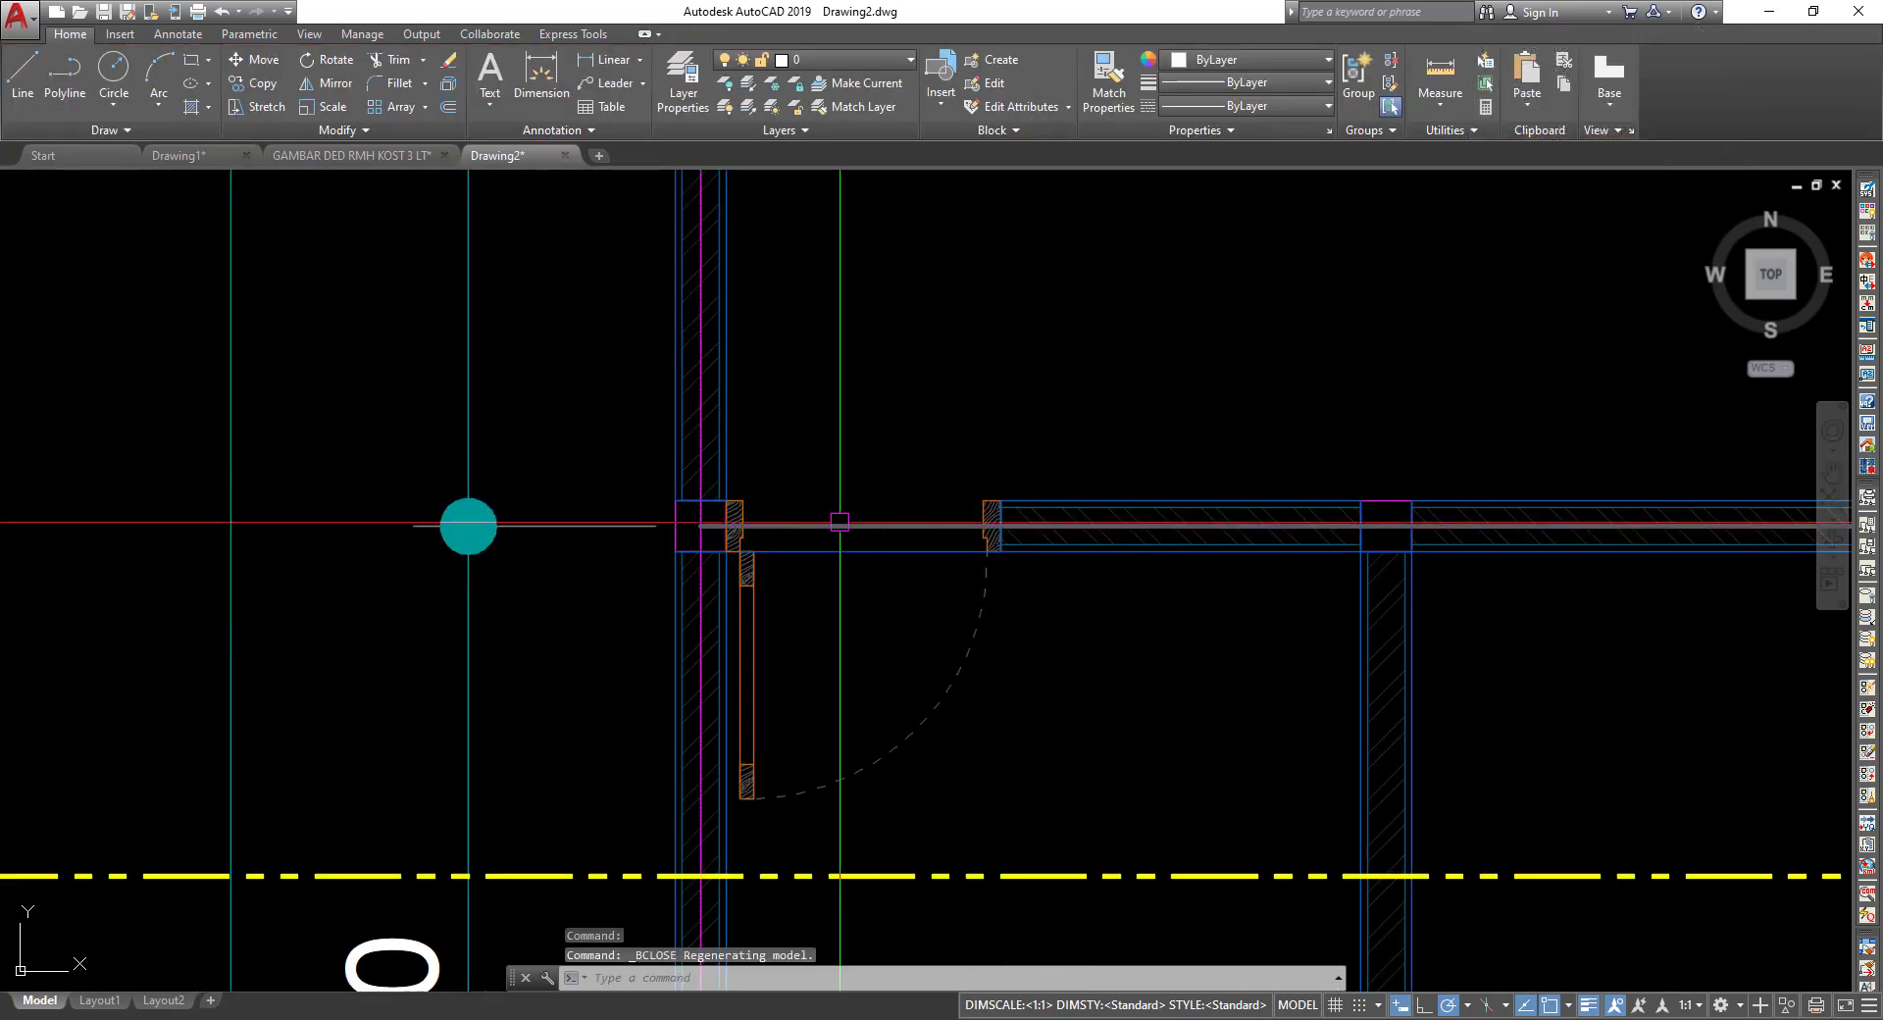
# Zoom and pan past the terrace doors and R.TAMU until the K.TIDUR door hinge fills the view.
pyautogui.scroll(-4, 876, 548)
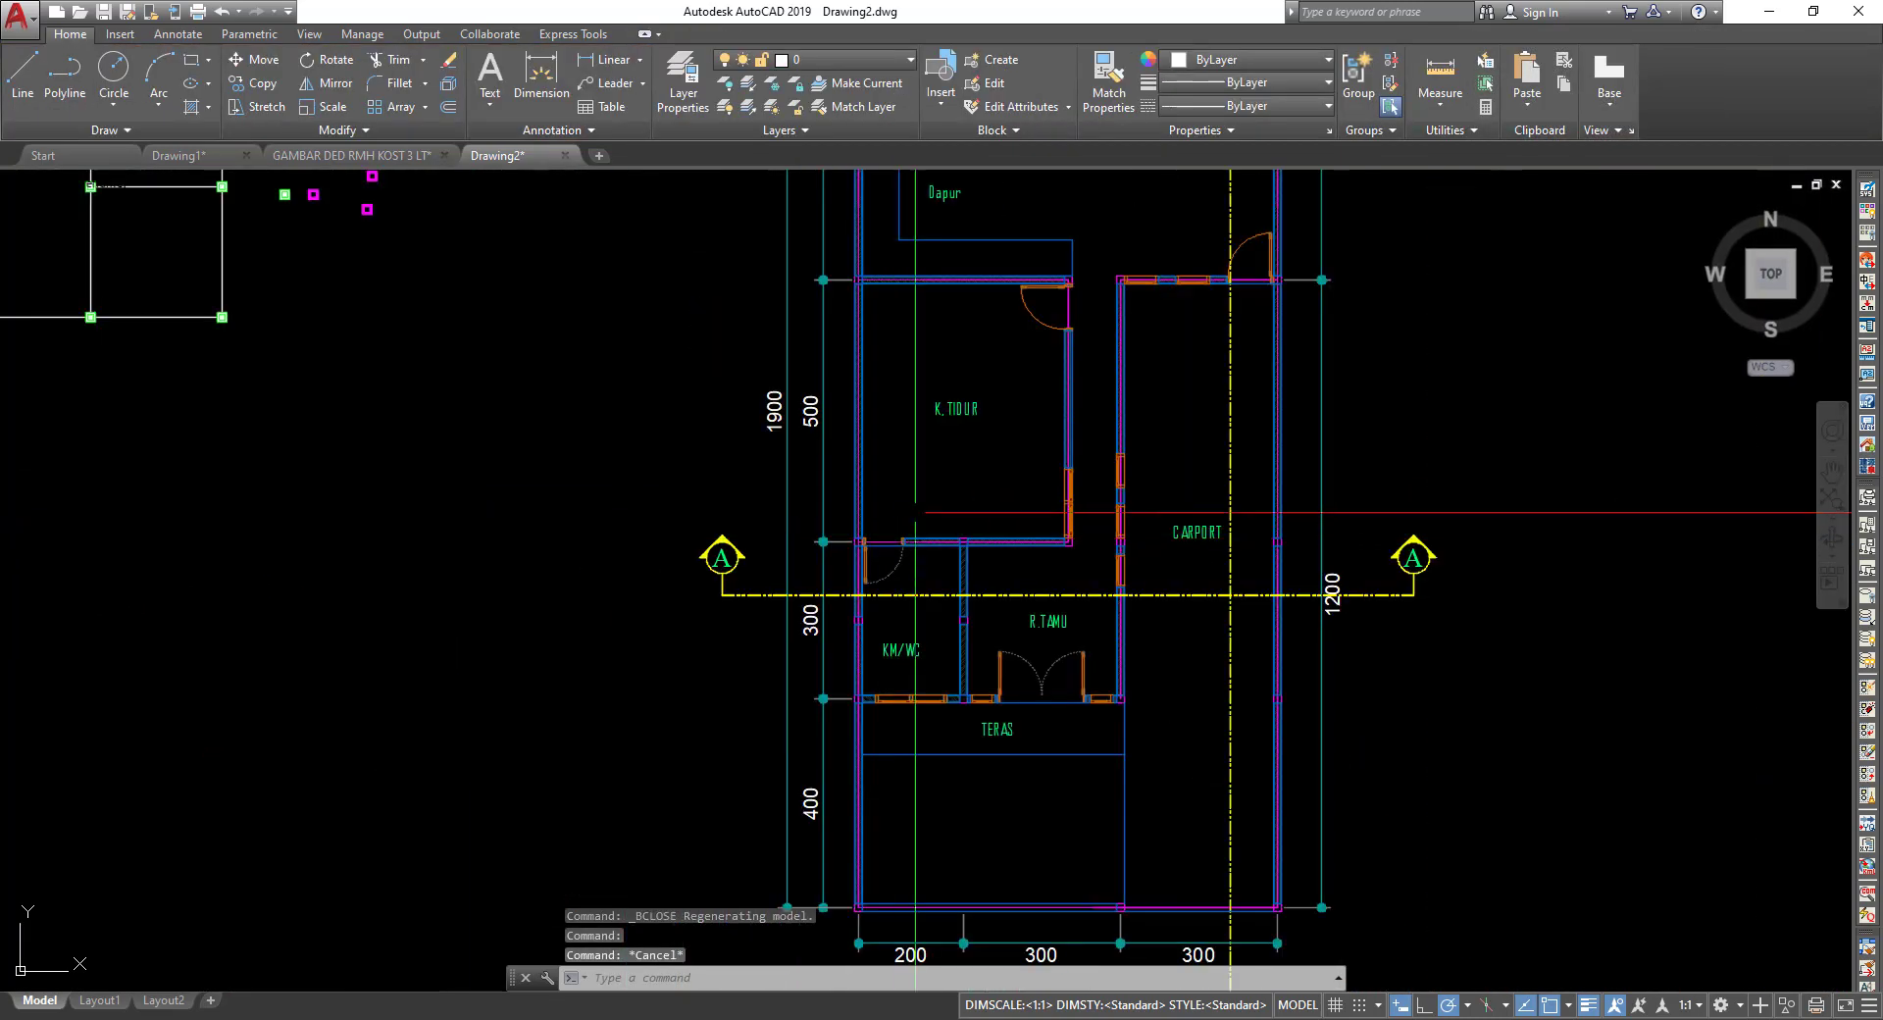
pyautogui.scroll(2, 907, 589)
pyautogui.scroll(2, 907, 520)
pyautogui.scroll(3, 903, 611)
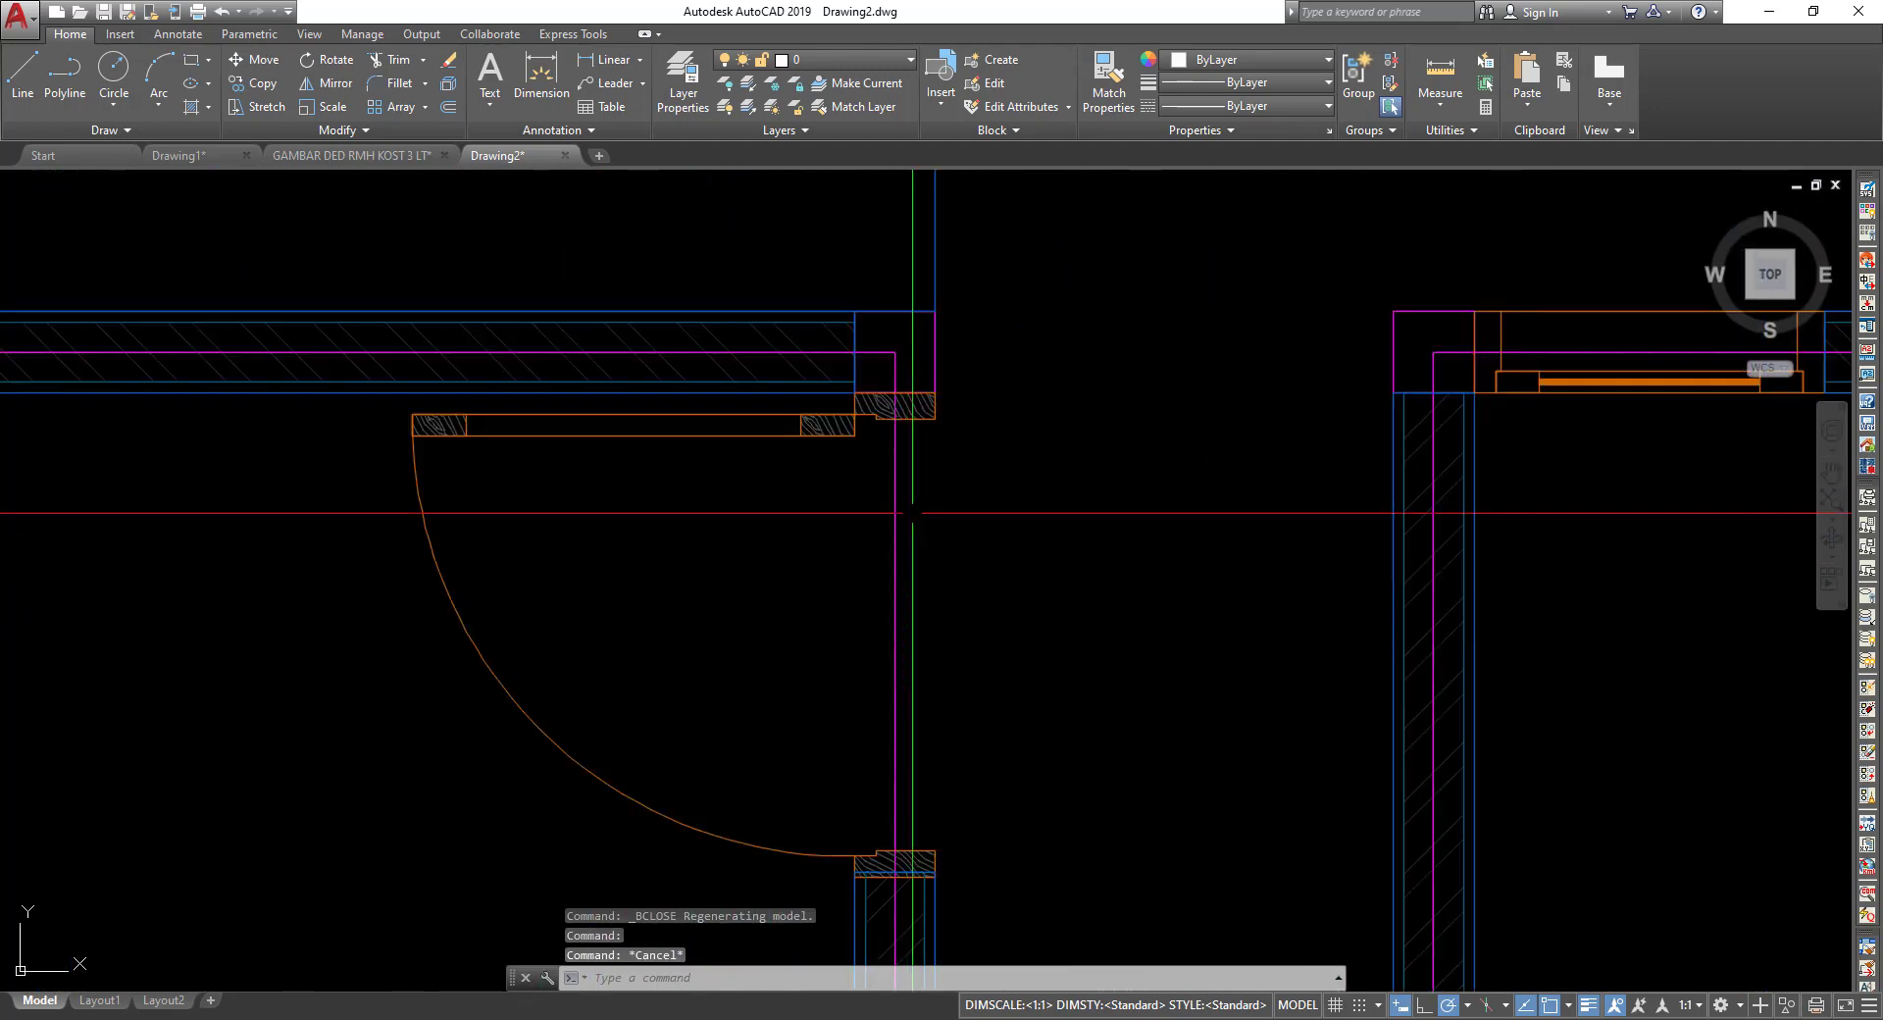
pyautogui.scroll(-4, 904, 611)
pyautogui.scroll(-3, 903, 611)
pyautogui.scroll(-1, 903, 549)
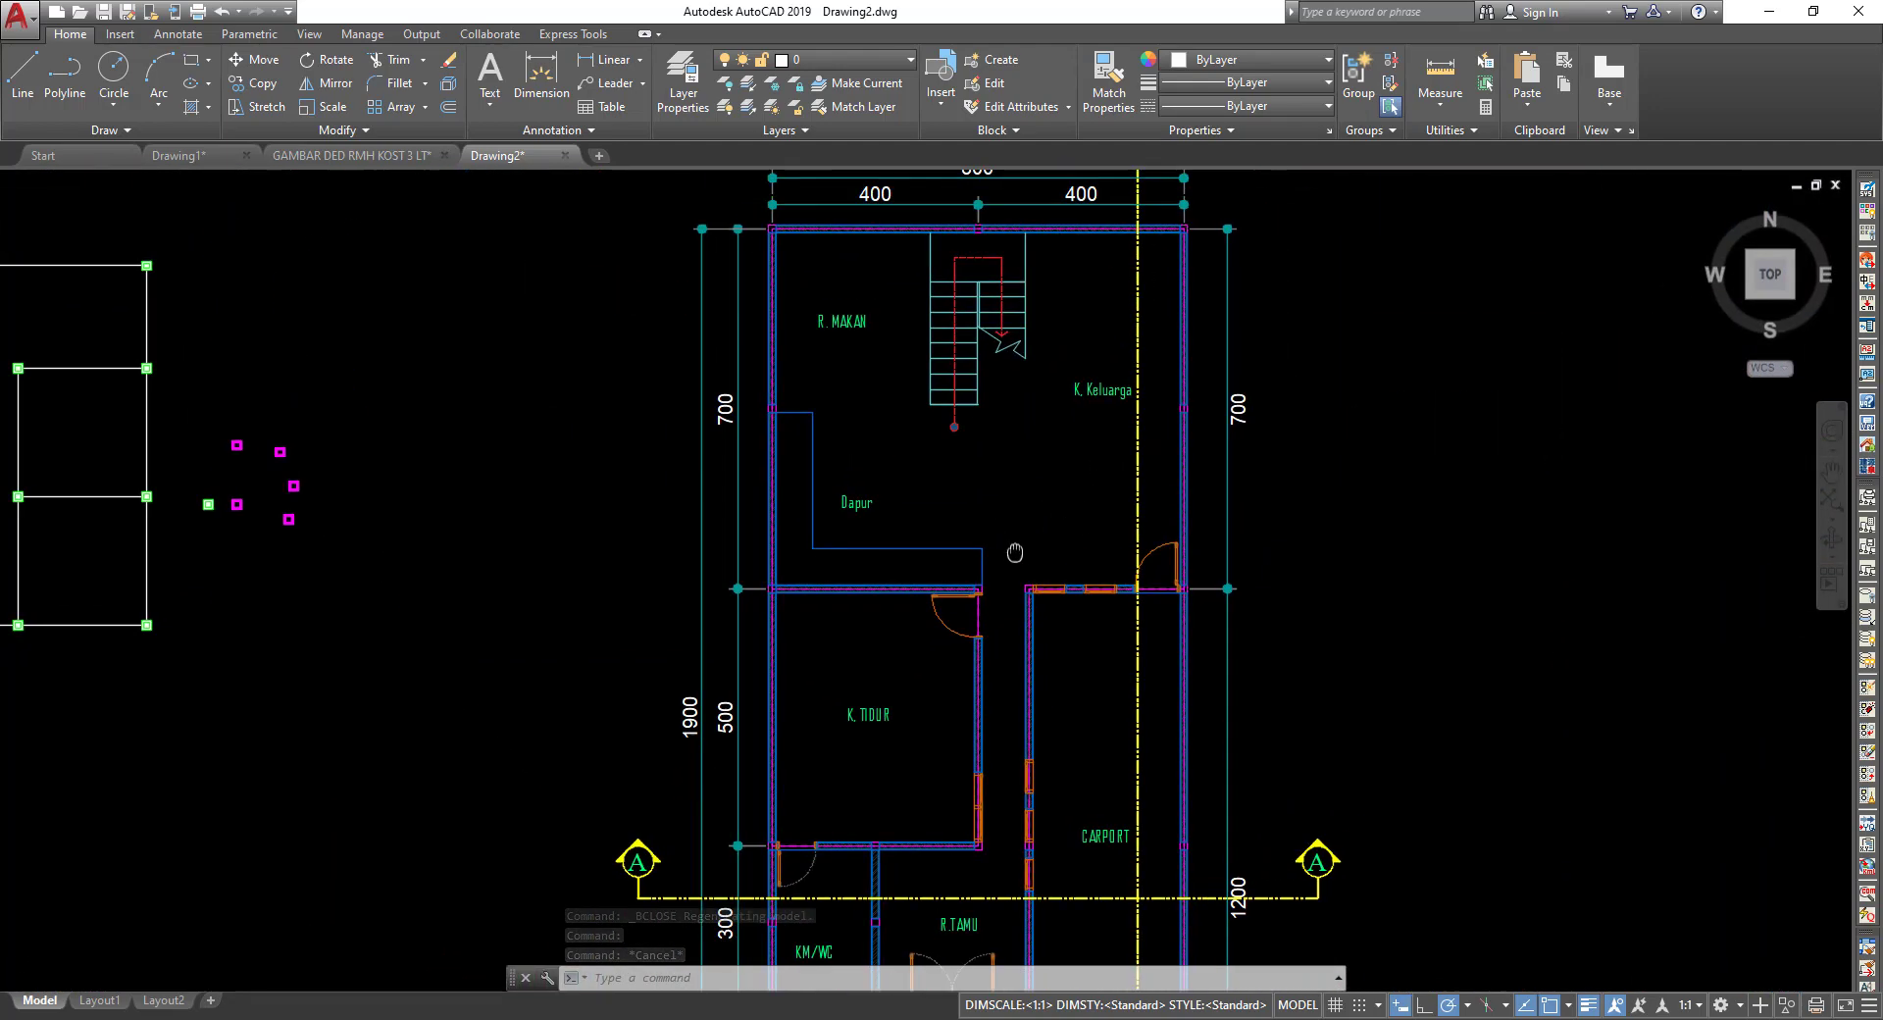
pyautogui.scroll(1, 904, 461)
pyautogui.scroll(4, 904, 596)
pyautogui.scroll(1, 906, 595)
pyautogui.scroll(-4, 876, 609)
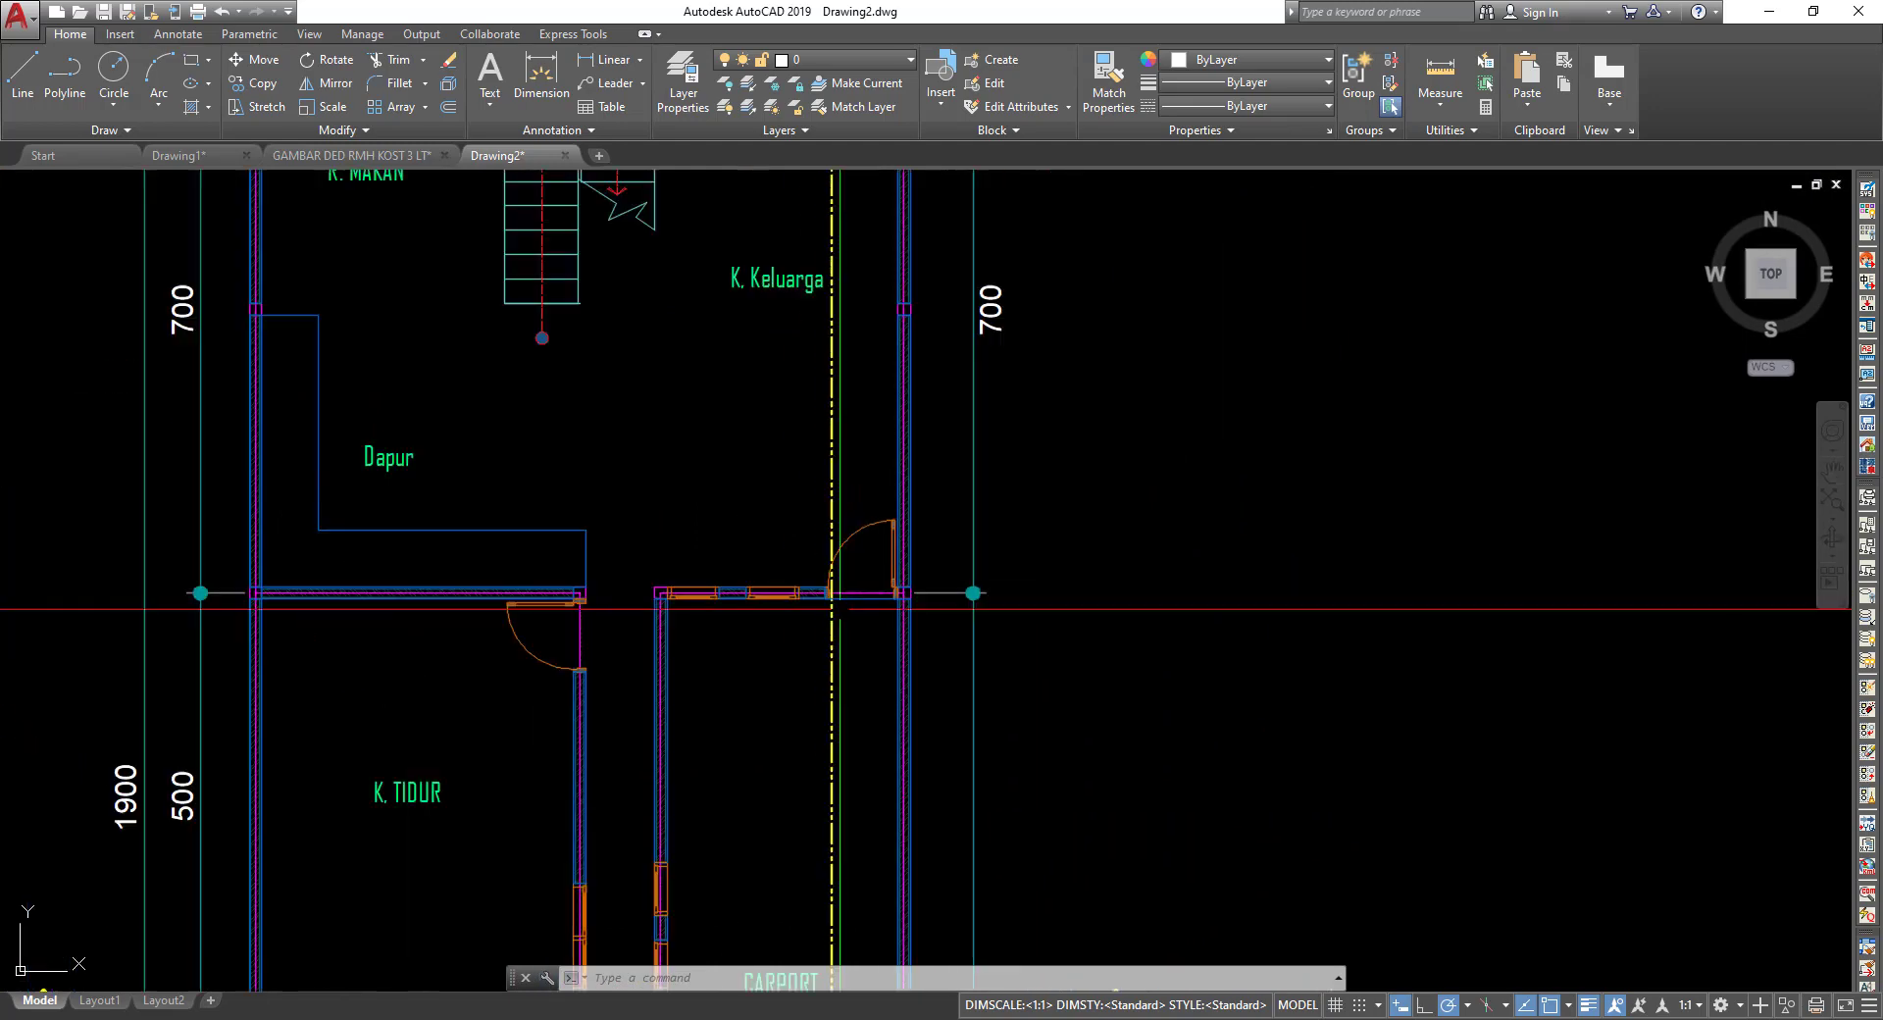
pyautogui.moveTo(876, 609); pyautogui.dragTo(877, 365, button='middle')
pyautogui.moveTo(883, 832); pyautogui.dragTo(892, 314, button='middle')
pyautogui.scroll(4, 892, 514)
pyautogui.scroll(-2, 891, 514)
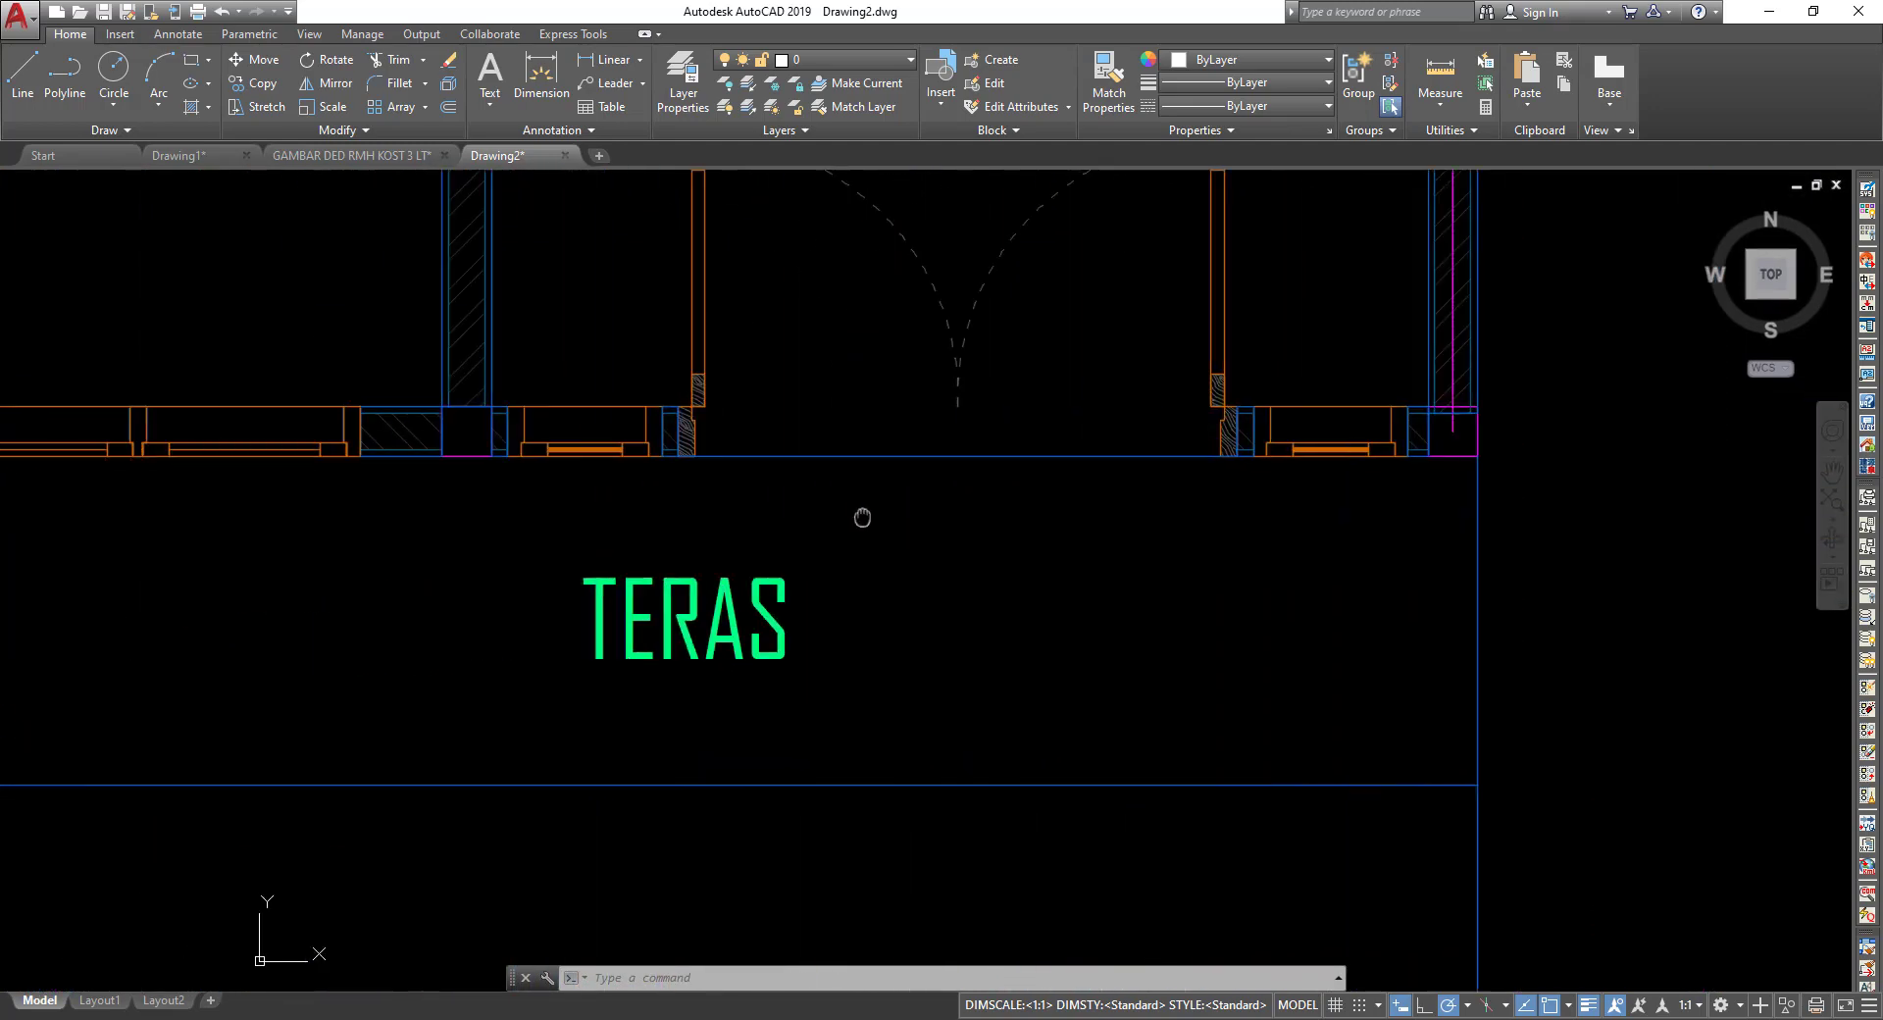
pyautogui.scroll(2, 21, 458)
pyautogui.moveTo(21, 458); pyautogui.dragTo(209, 480, button='middle')
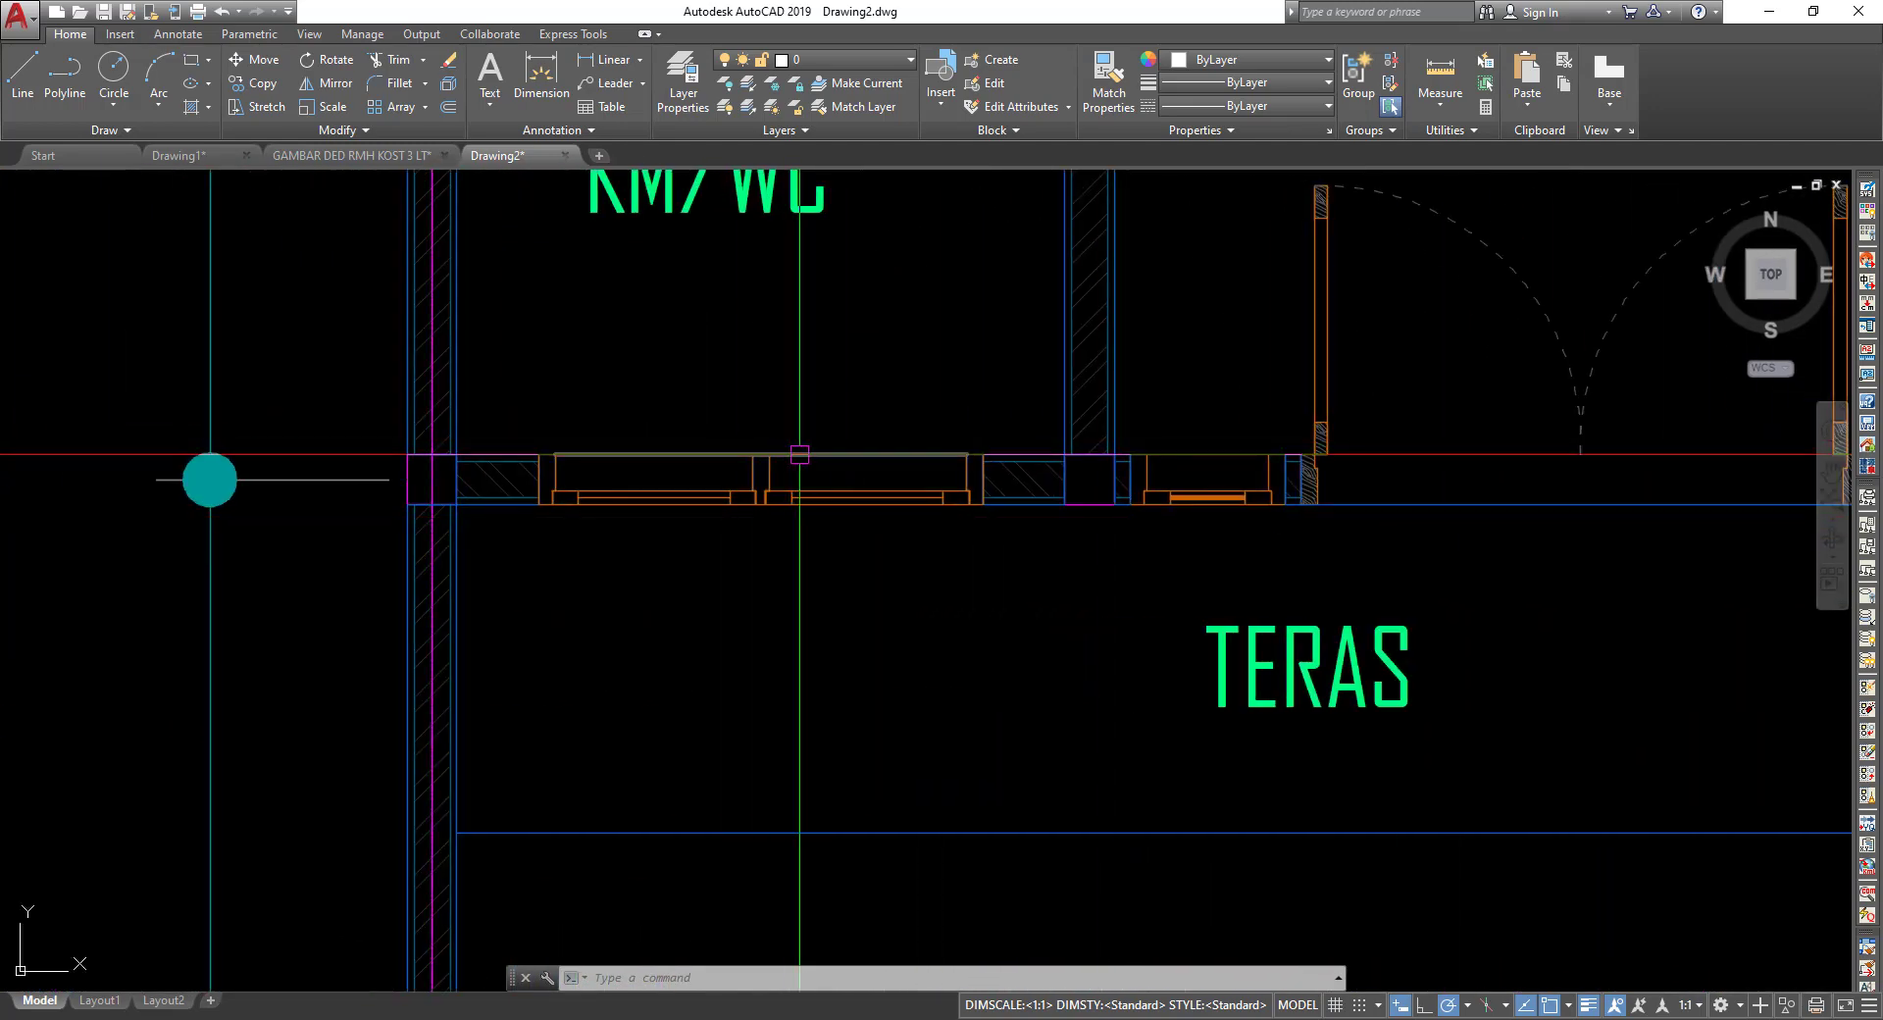
pyautogui.scroll(-2, 799, 454)
pyautogui.moveTo(765, 324); pyautogui.dragTo(657, 518, button='middle')
pyautogui.scroll(3, 657, 518)
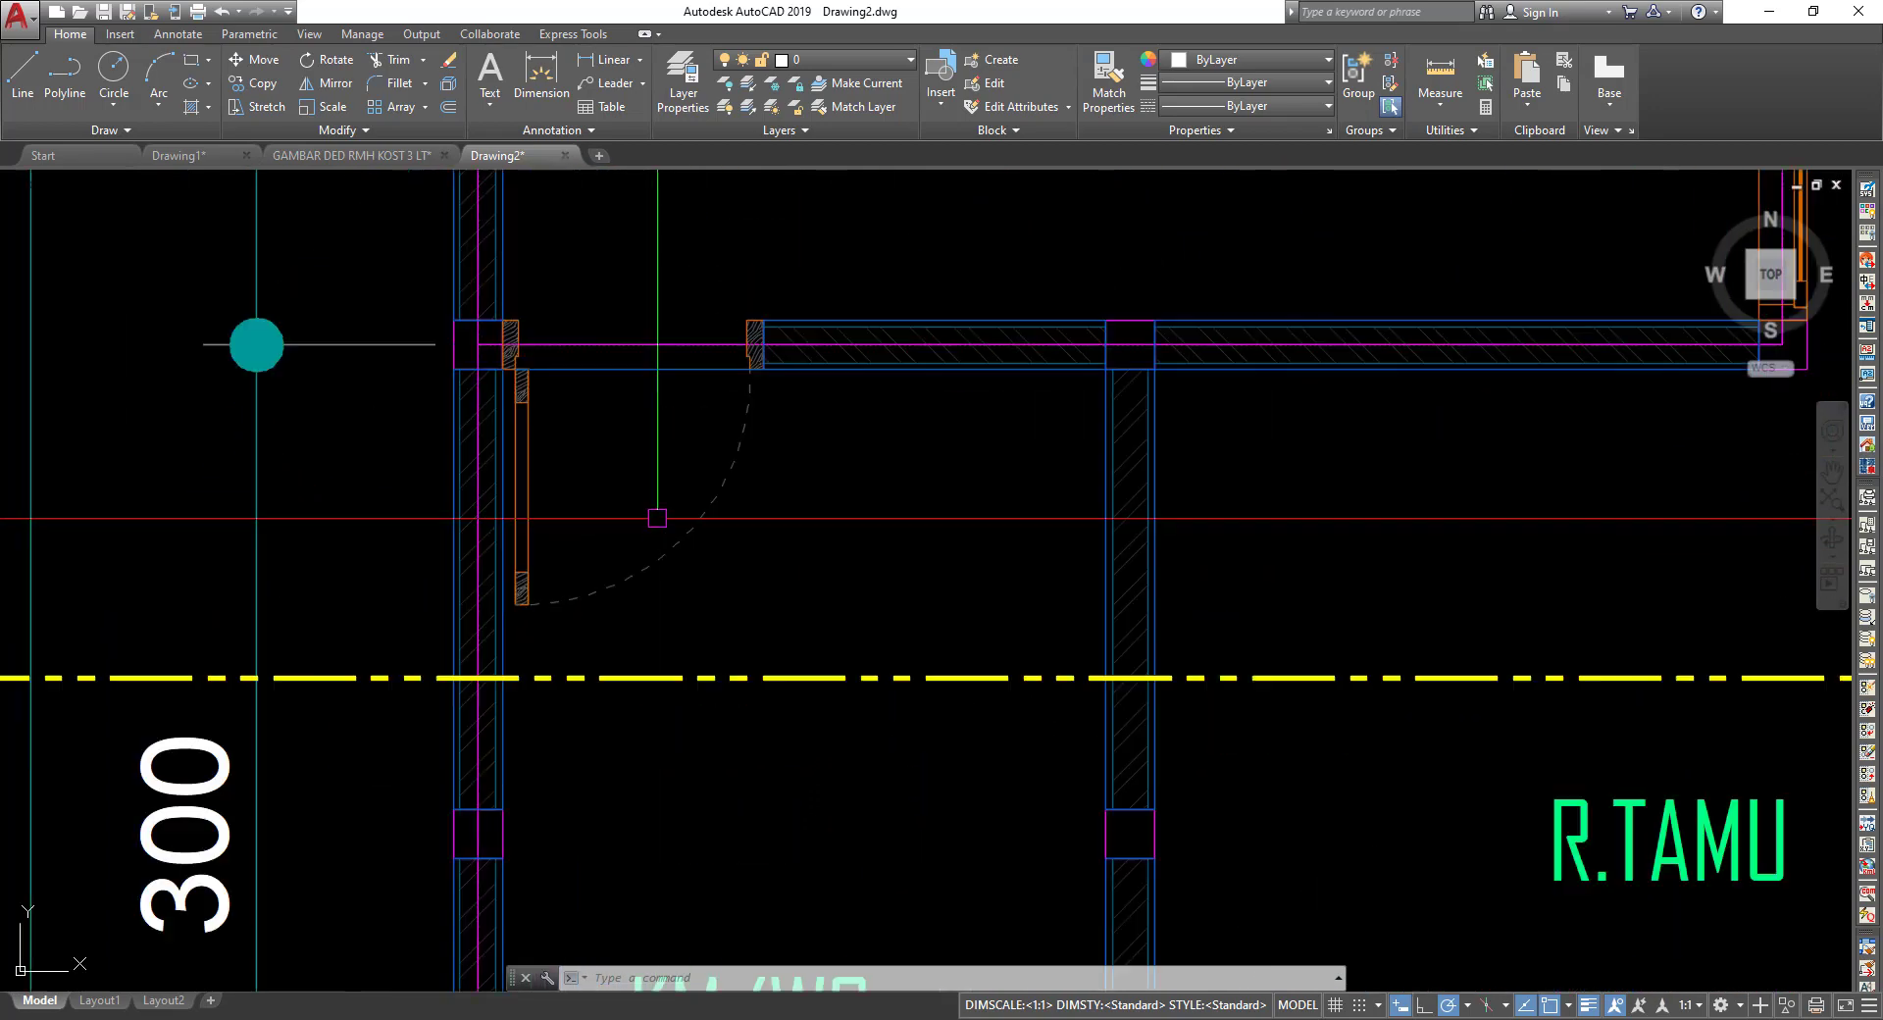
pyautogui.scroll(-1, 750, 370)
pyautogui.scroll(-2, 932, 399)
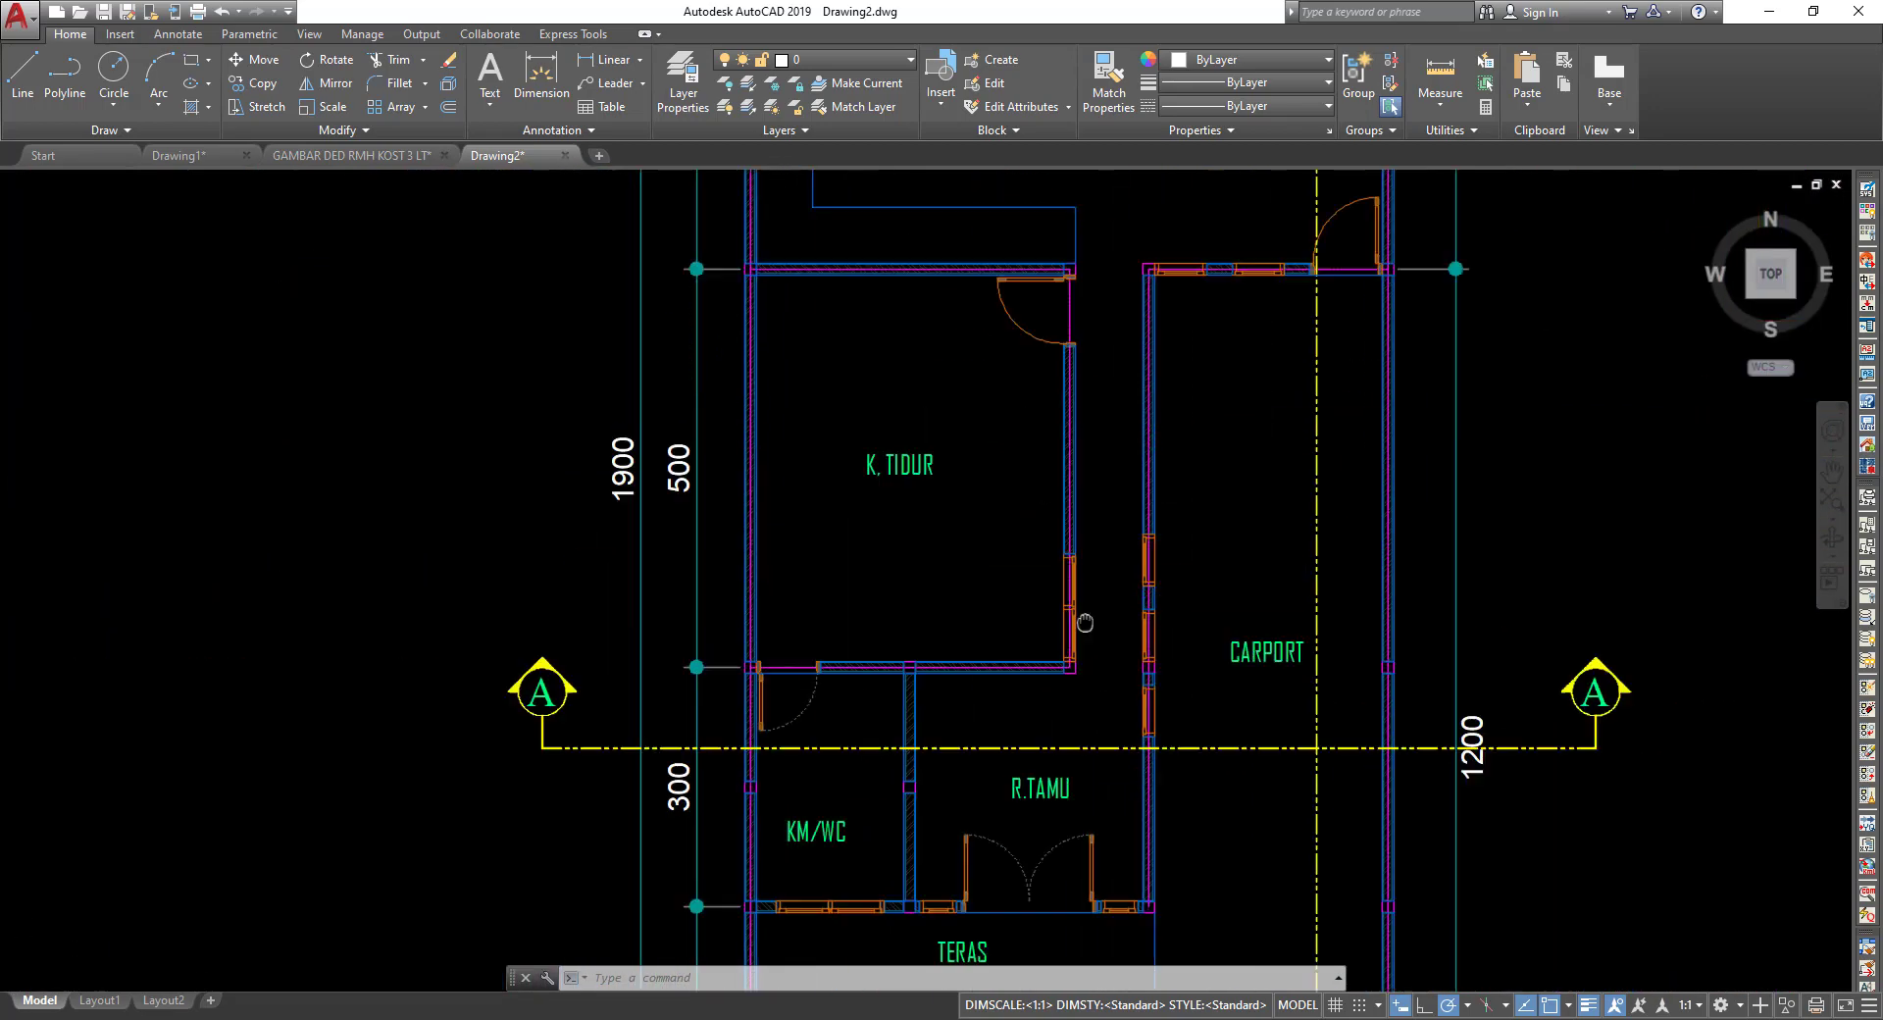
pyautogui.moveTo(1009, 391); pyautogui.dragTo(1009, 629, button='middle')
pyautogui.scroll(3, 933, 632)
pyautogui.scroll(-2, 1021, 479)
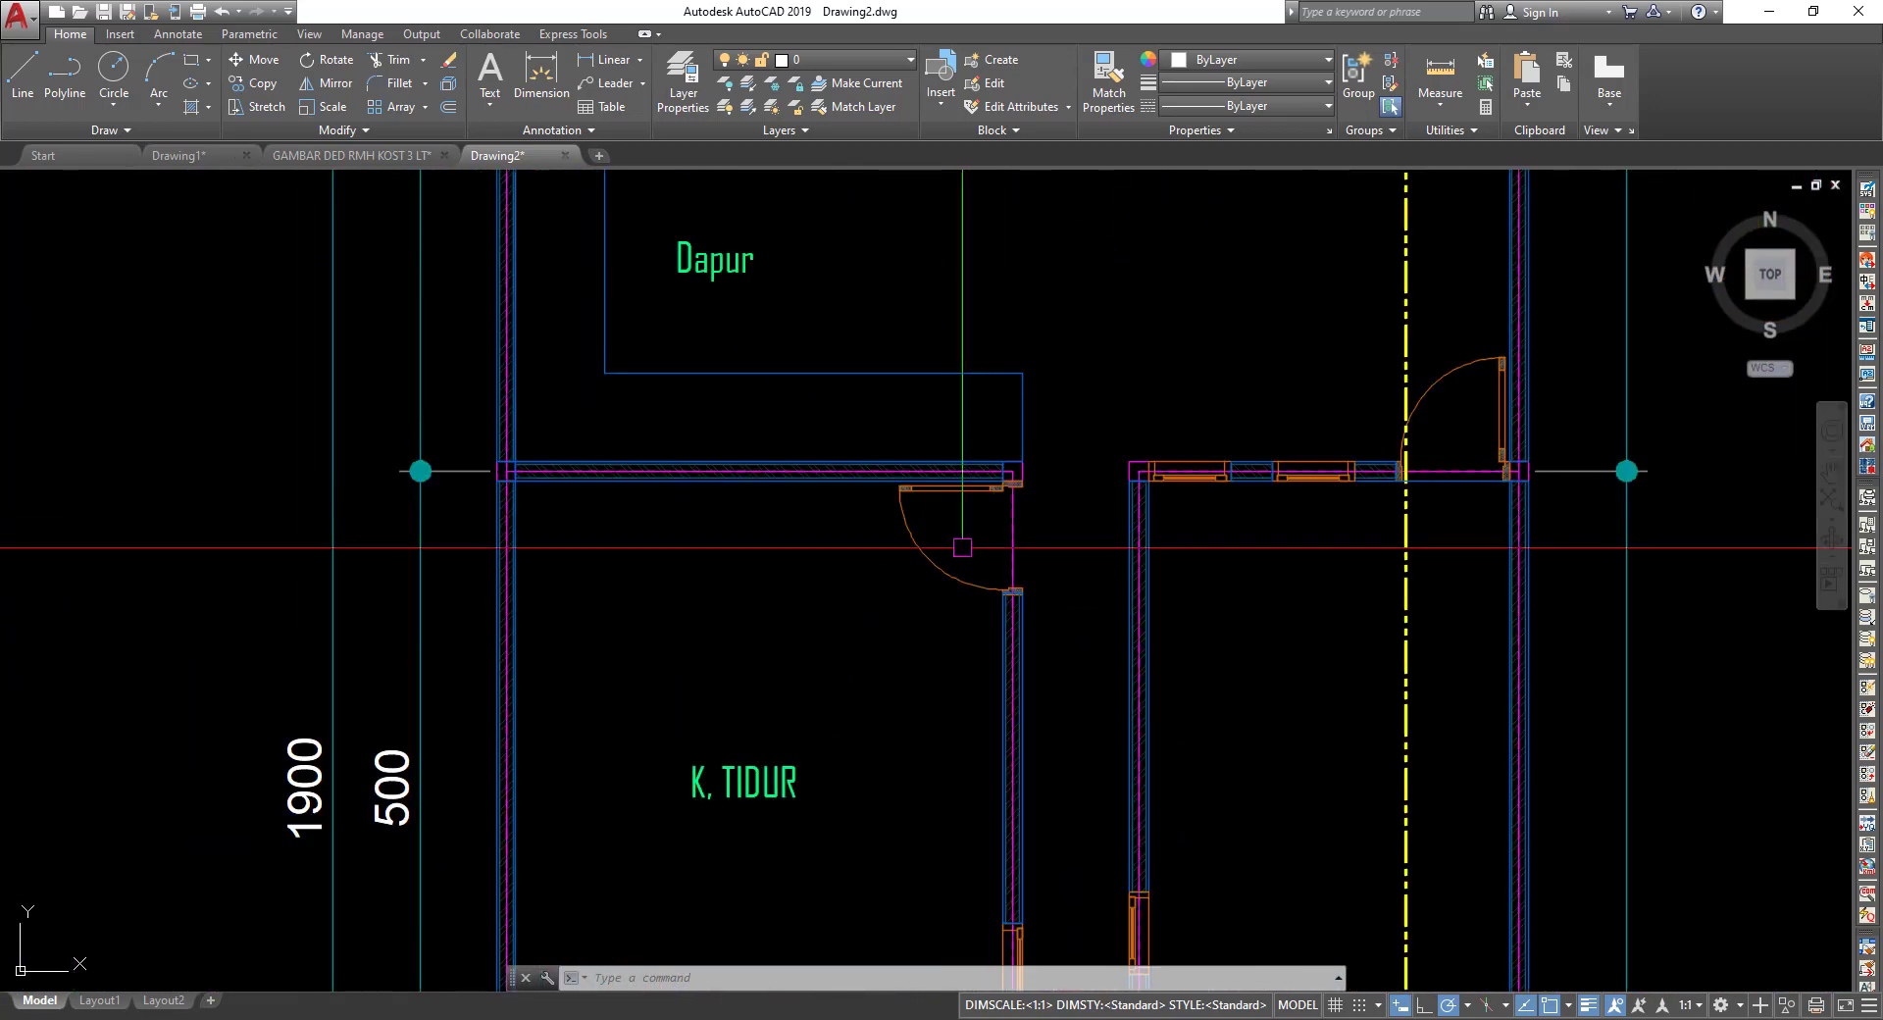
pyautogui.moveTo(970, 545); pyautogui.dragTo(966, 419, button='middle')
pyautogui.scroll(-2, 750, 392)
pyautogui.scroll(4, 751, 435)
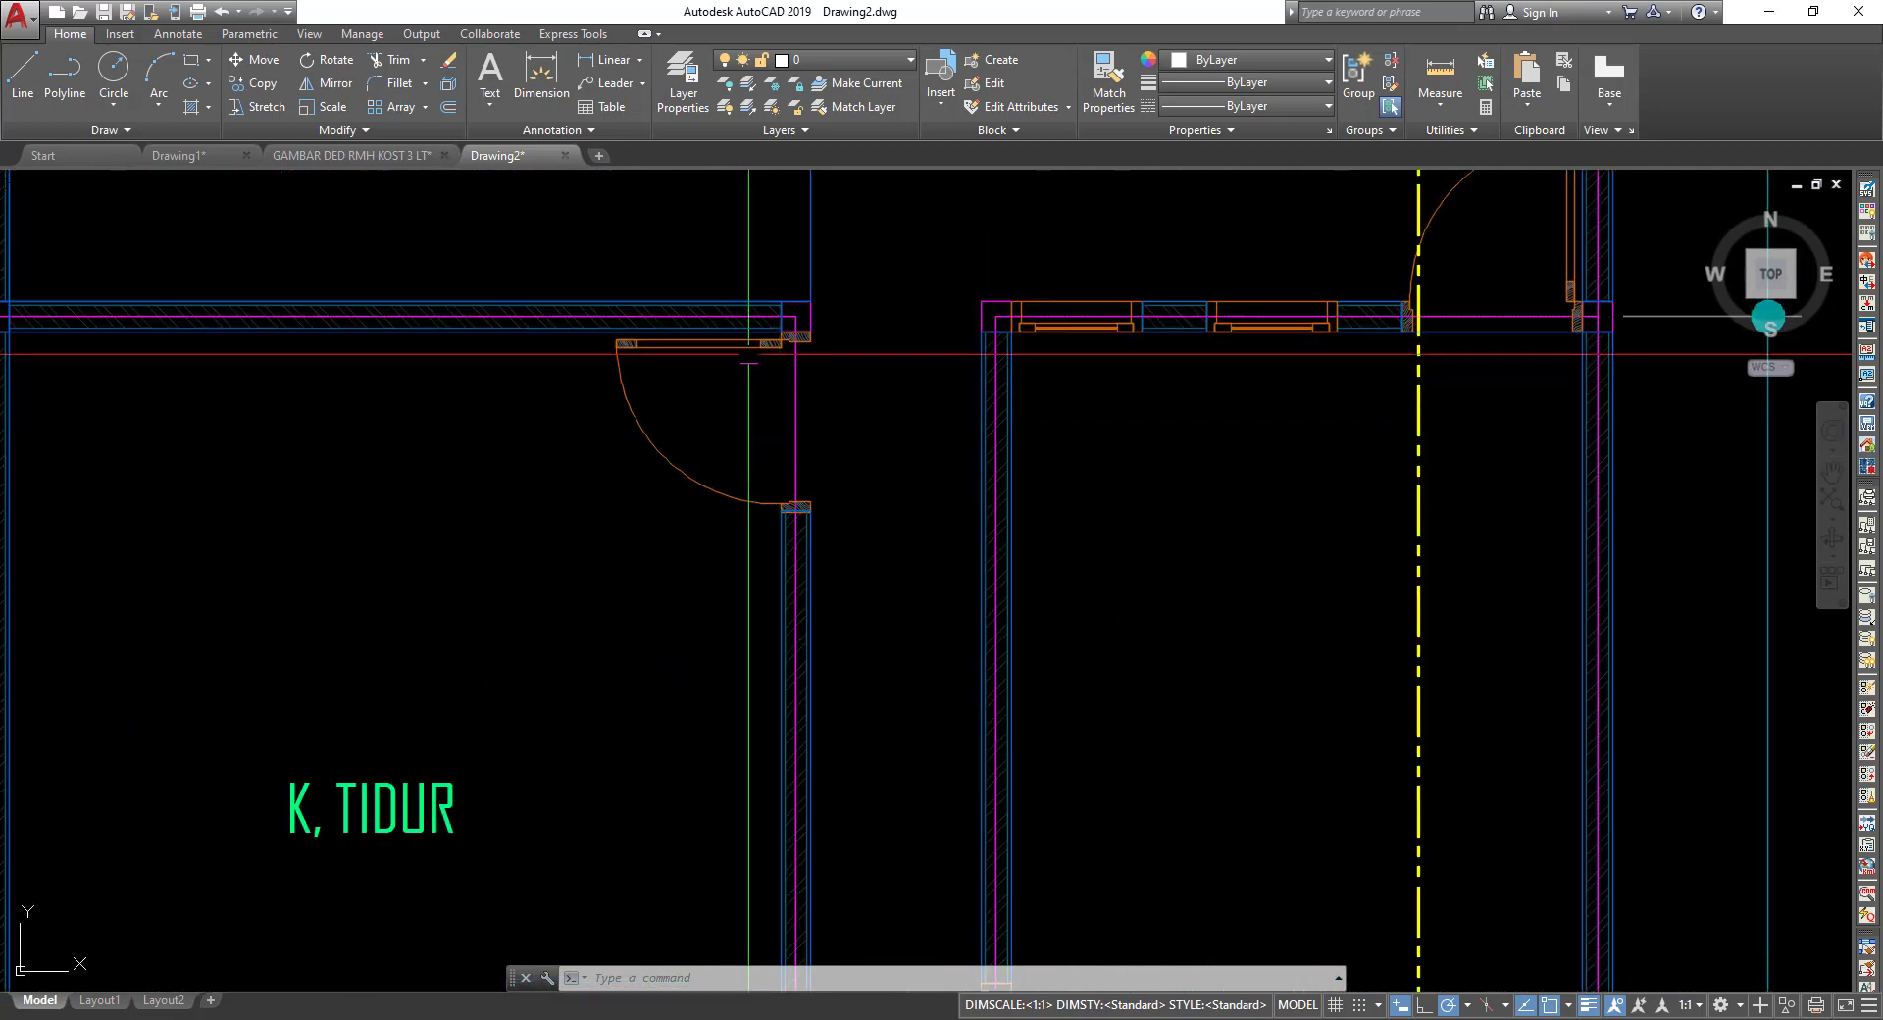
pyautogui.scroll(4, 758, 348)
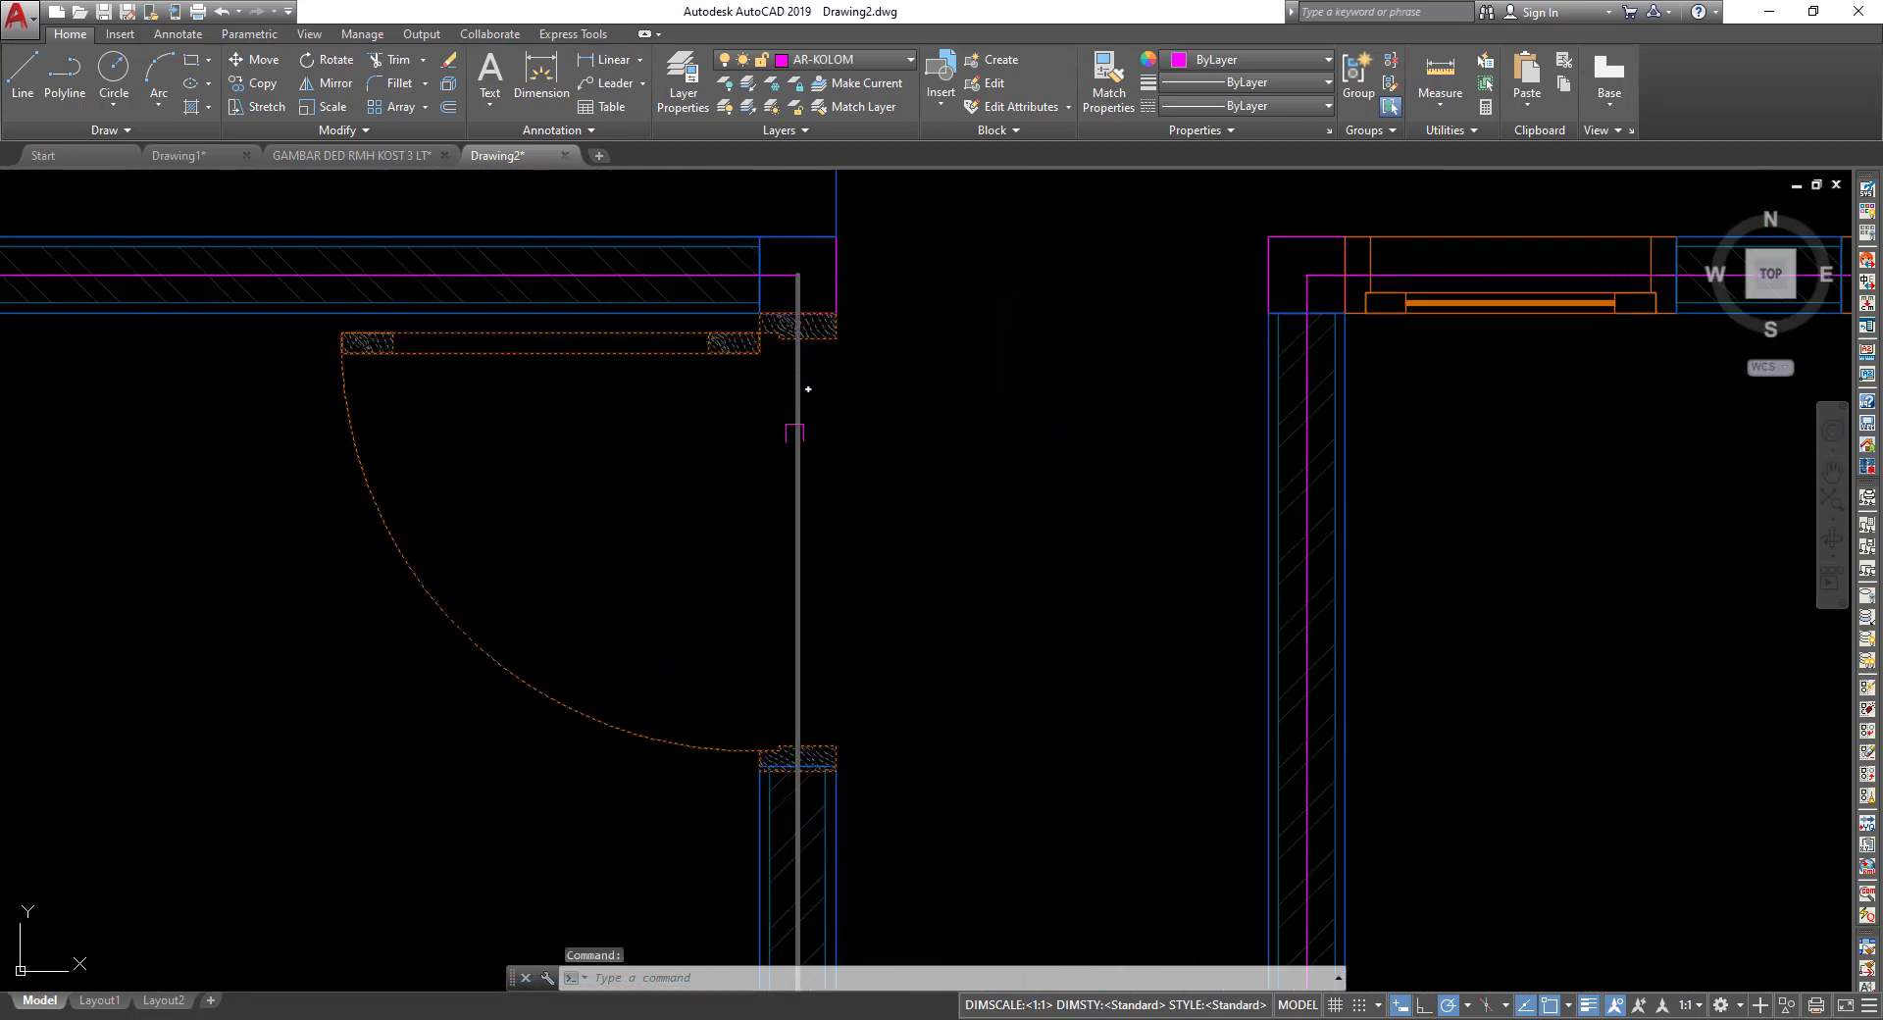
# Open door block P1 in the Block Editor via Edit Block Definition.
pyautogui.doubleClick(738, 346)
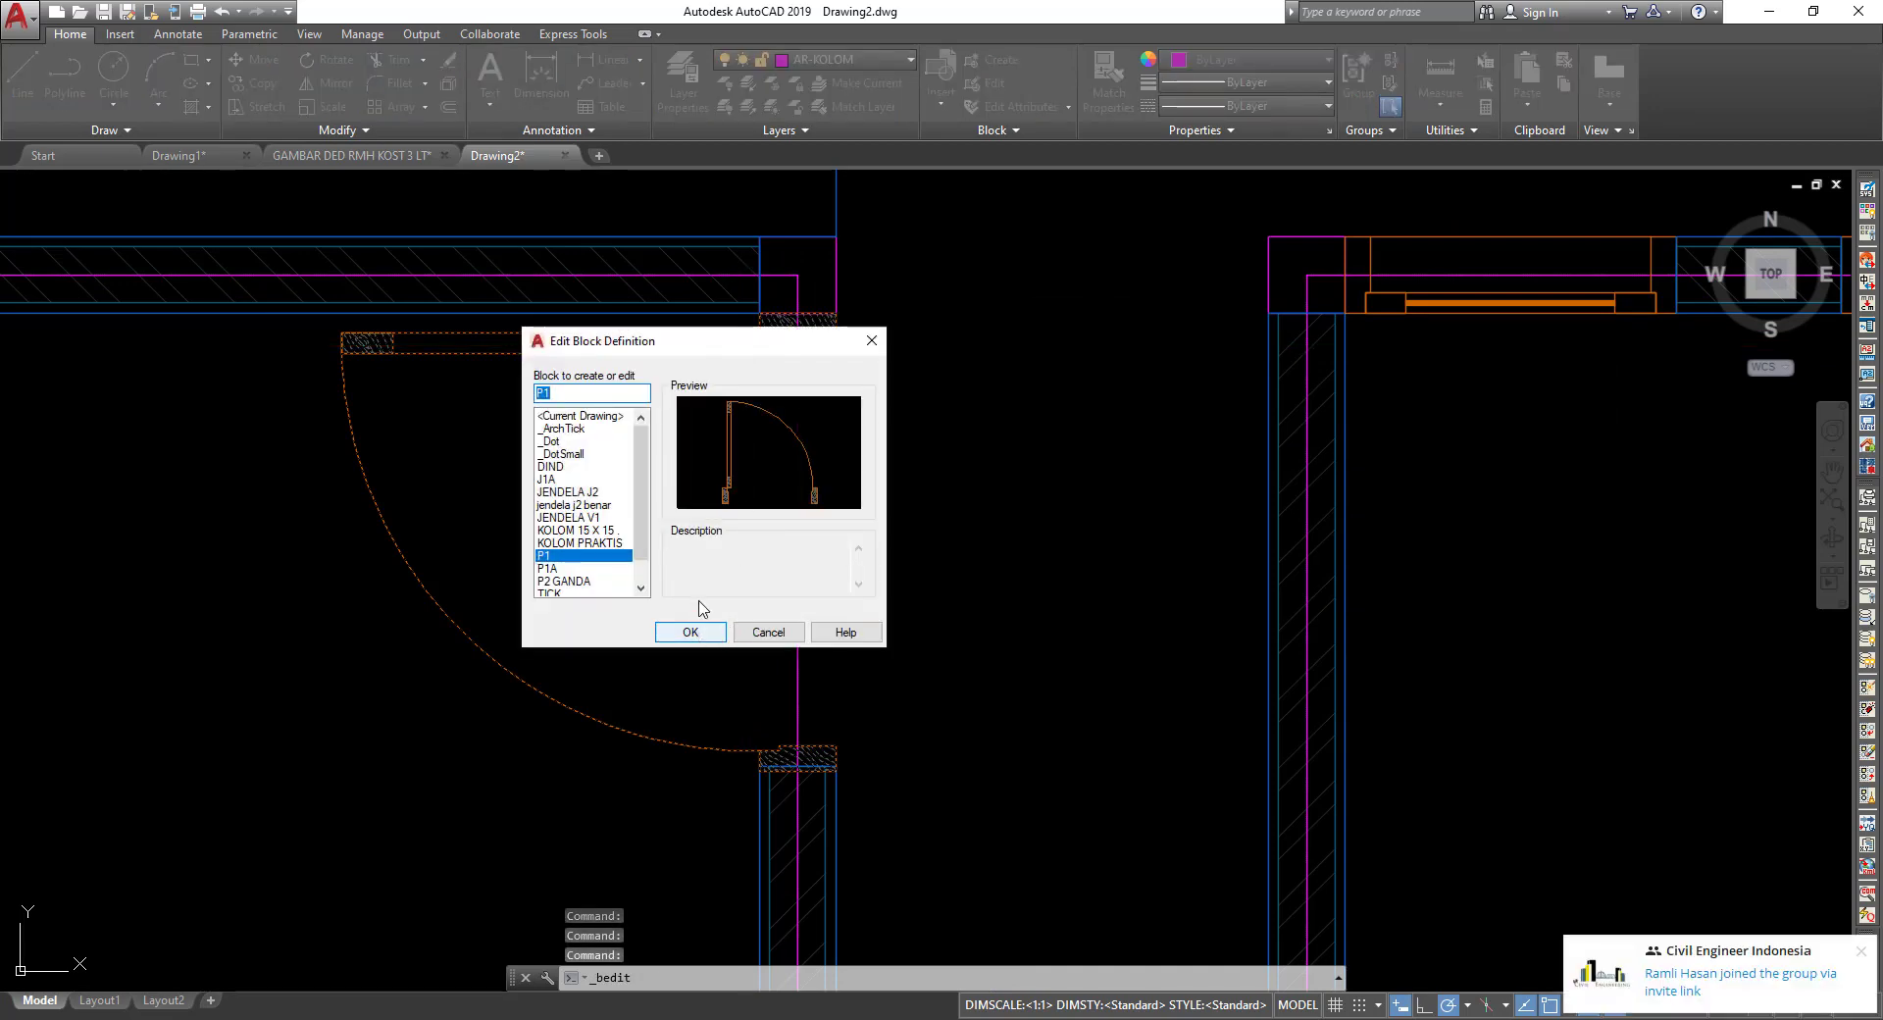
pyautogui.press('Escape')
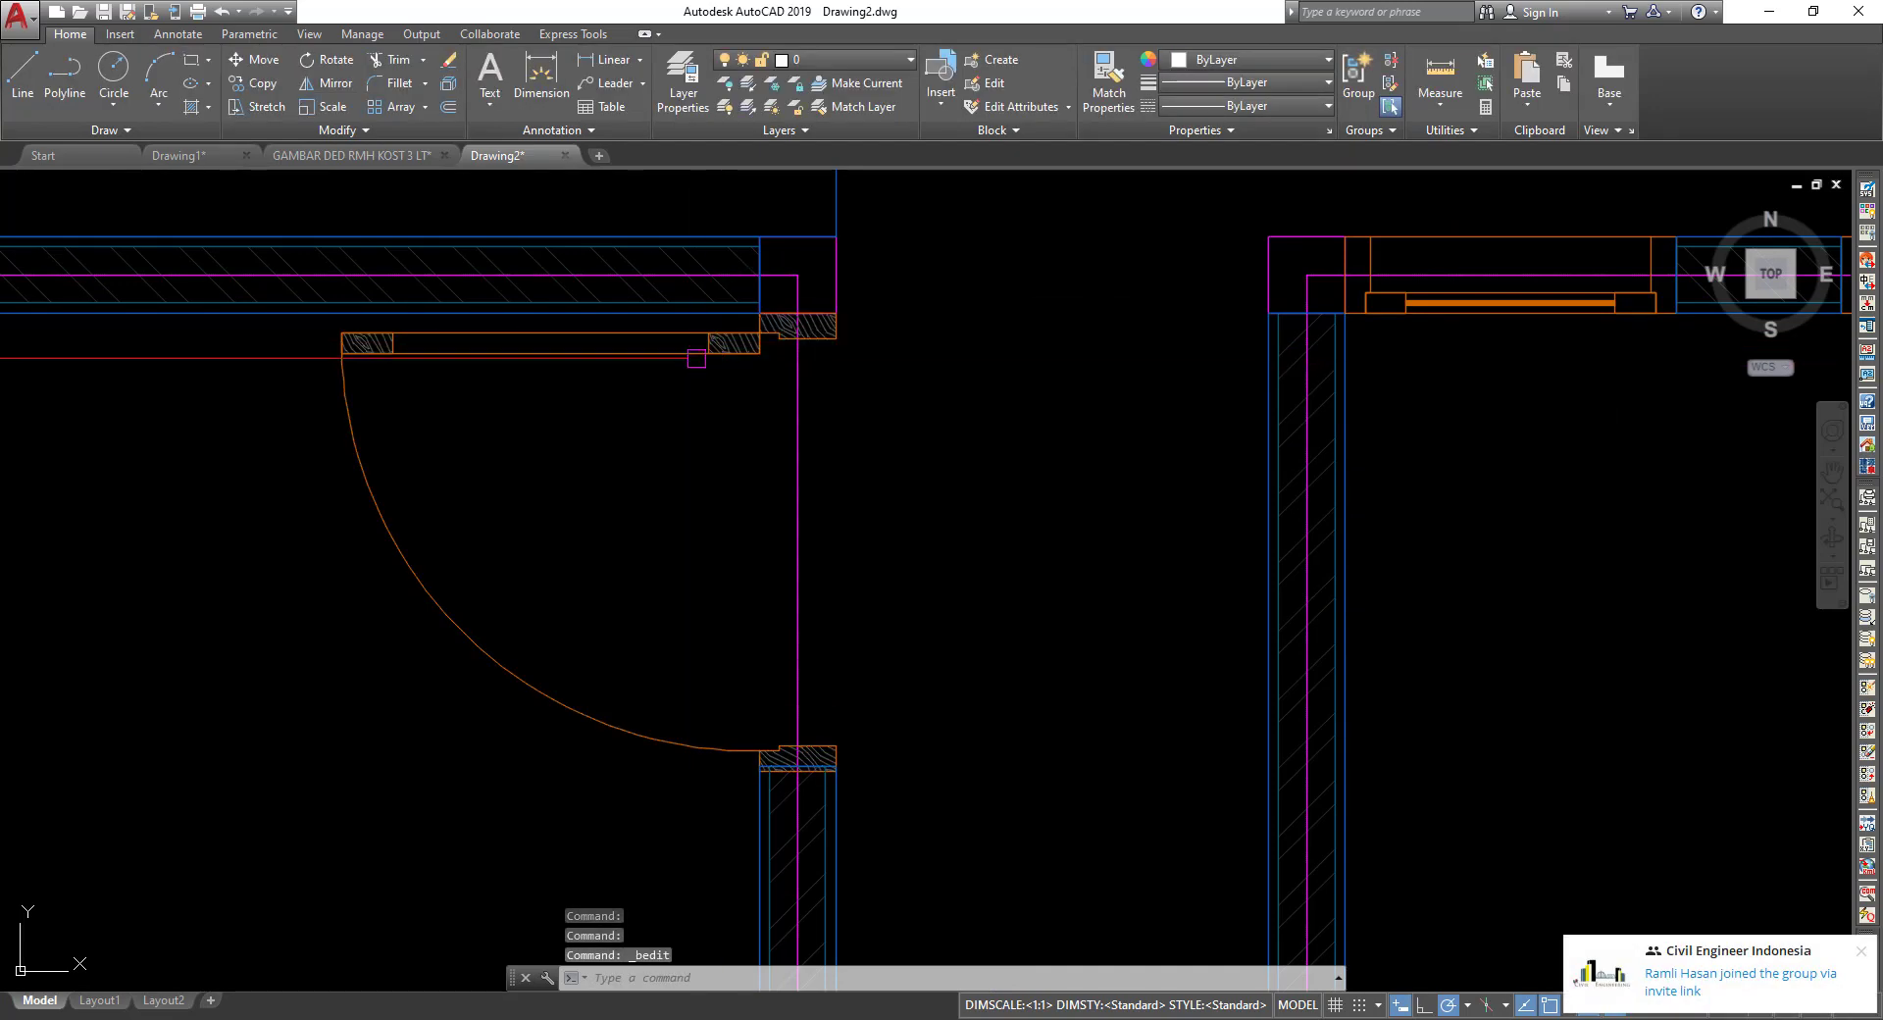
pyautogui.doubleClick(699, 362)
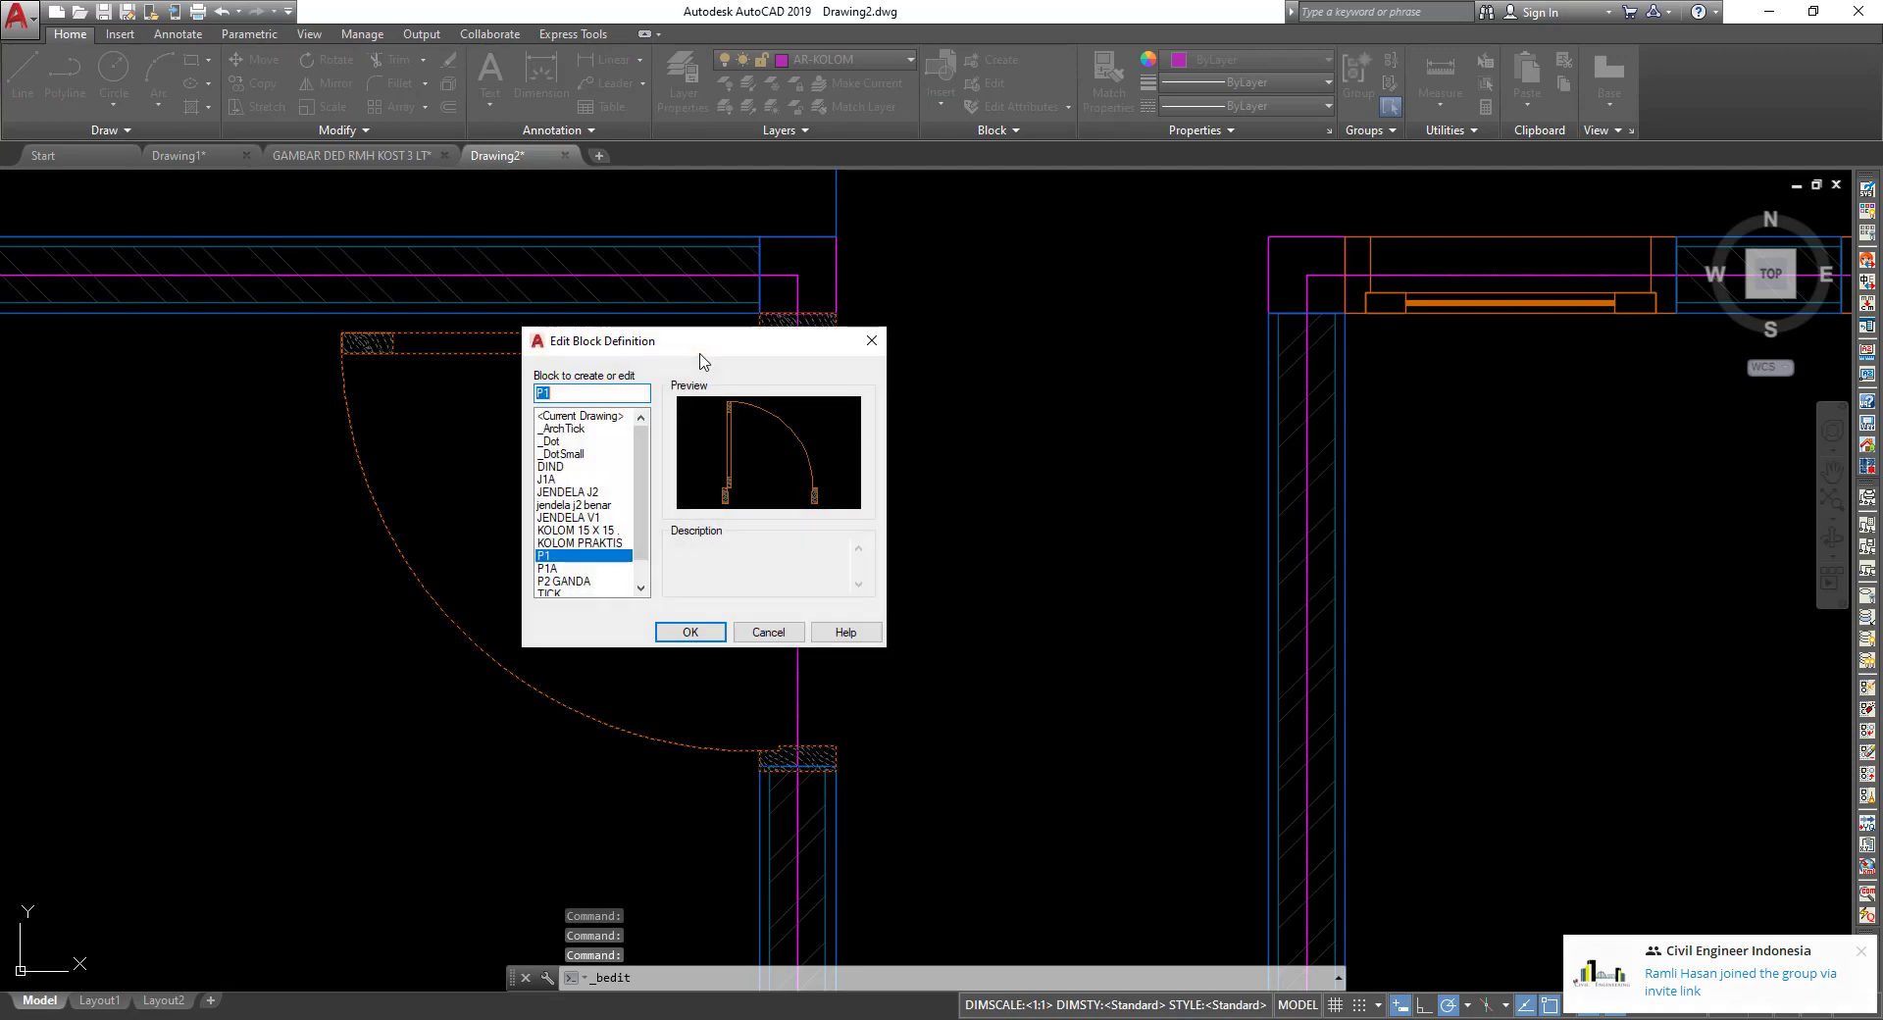
pyautogui.click(704, 639)
pyautogui.scroll(2, 874, 574)
pyautogui.scroll(2, 1000, 373)
# Dismiss the stray selection window and bring up the Home ribbon tools.
pyautogui.click(912, 770)
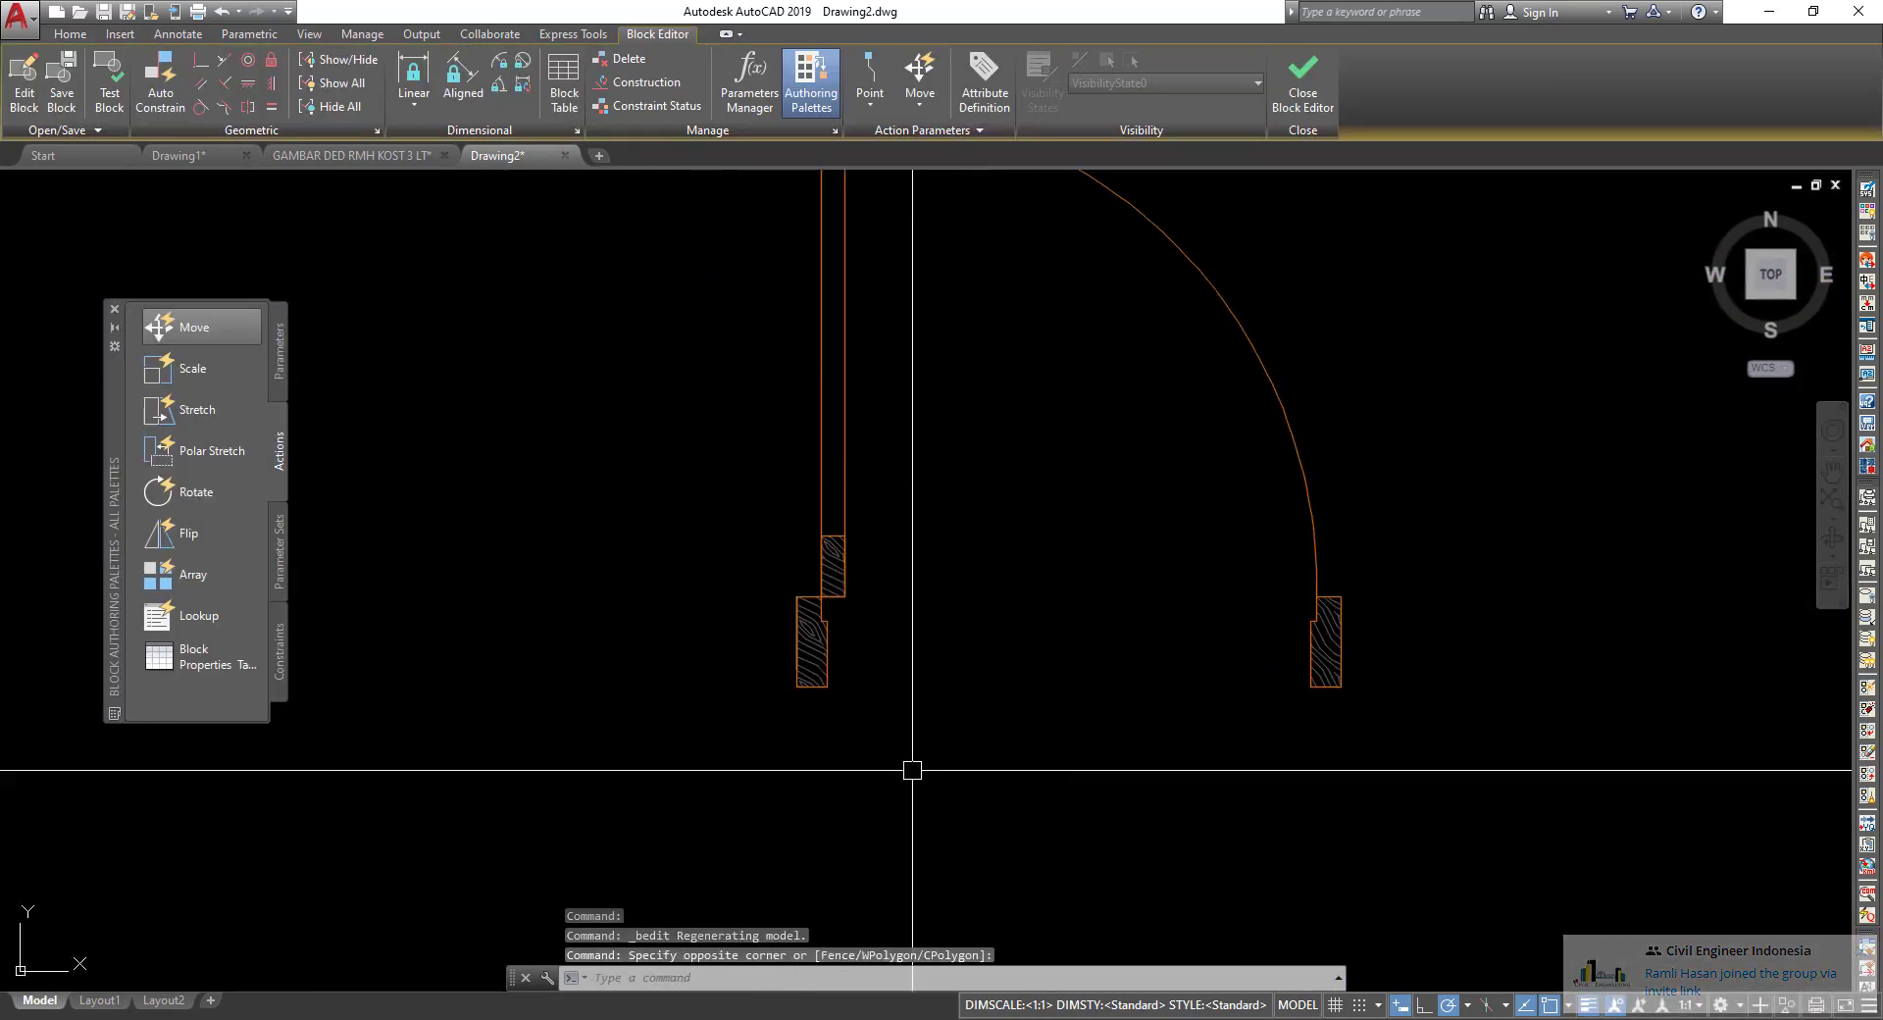
pyautogui.click(1051, 496)
pyautogui.click(1006, 499)
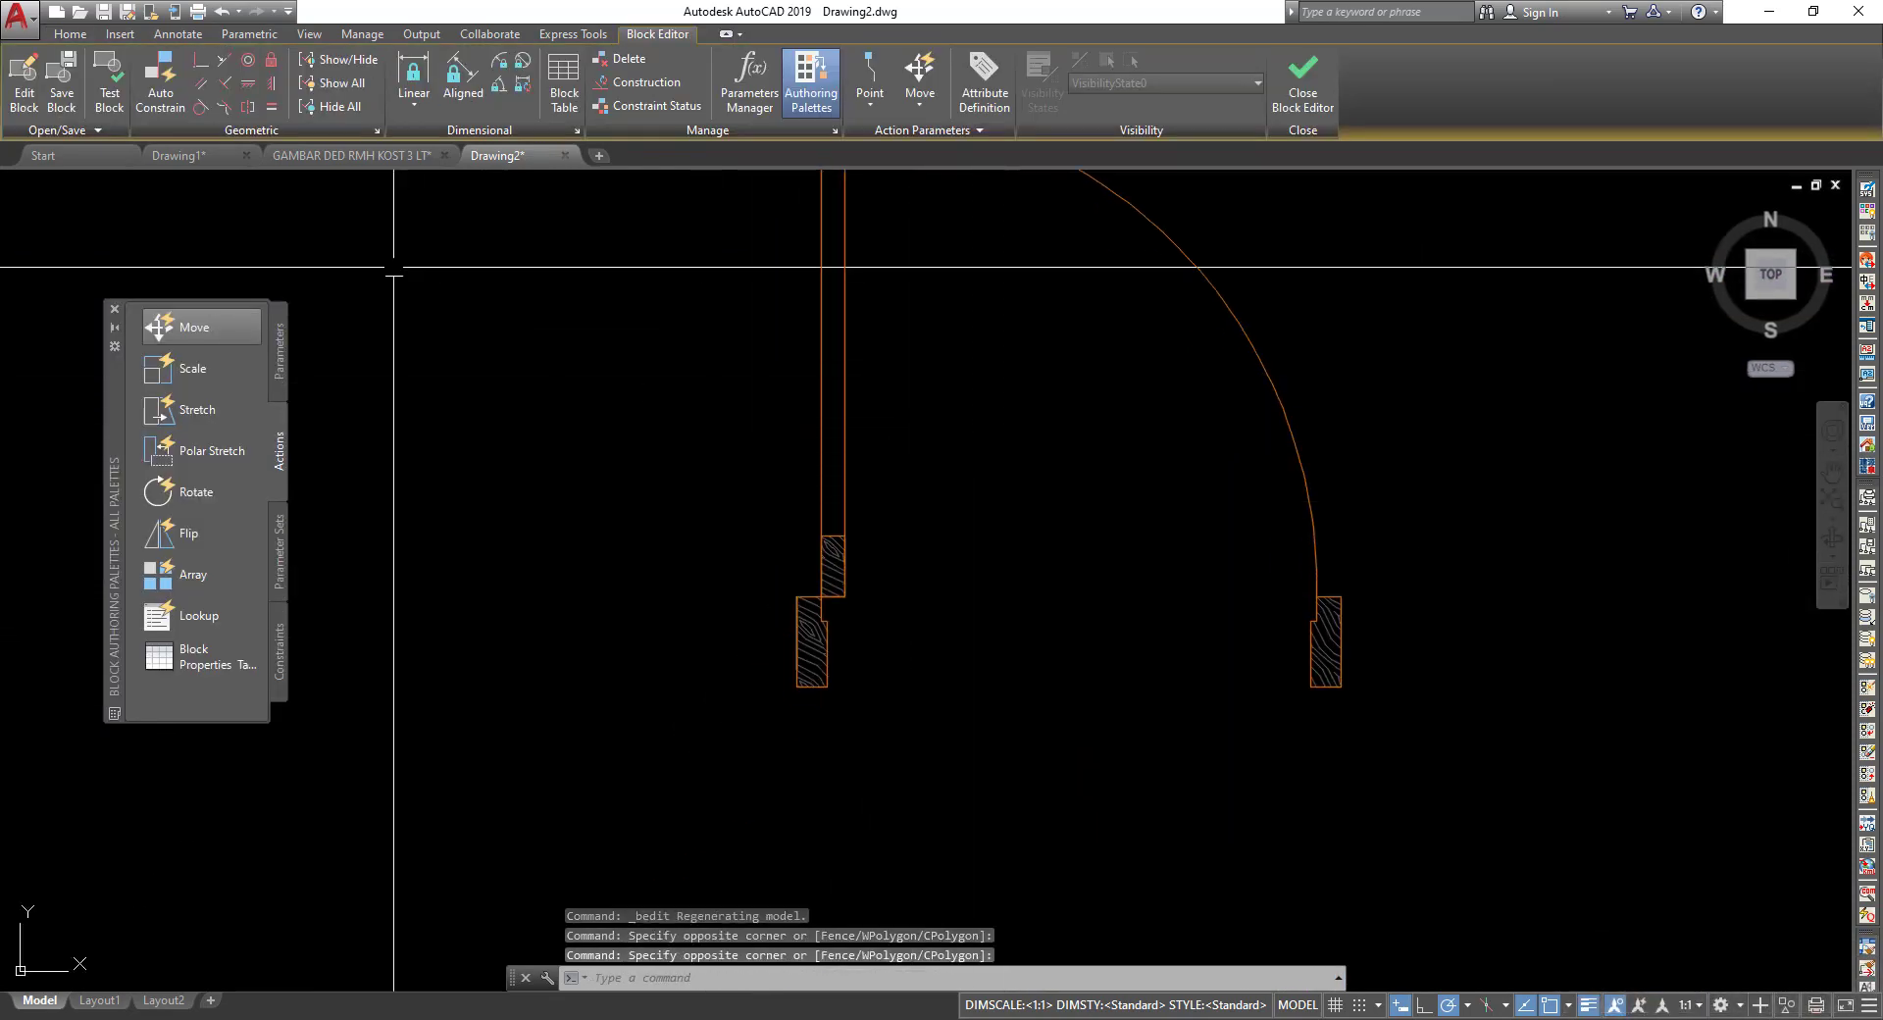
pyautogui.click(62, 35)
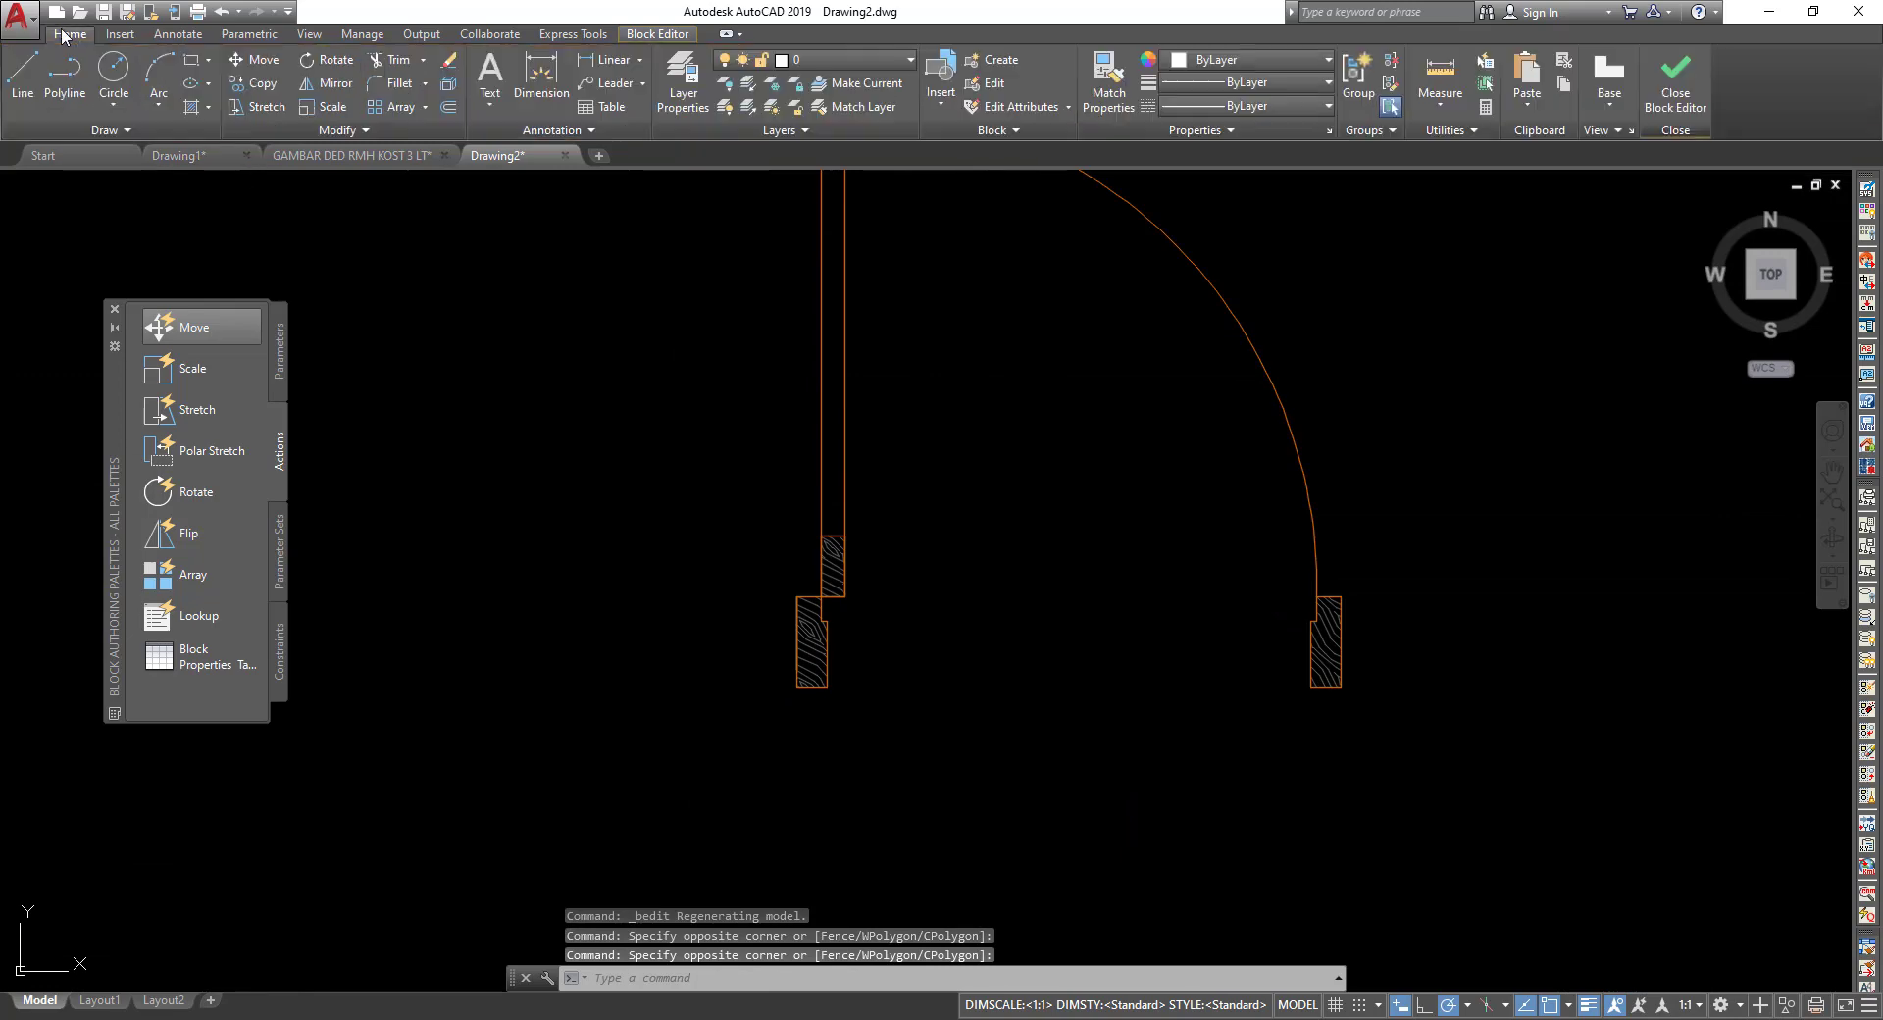
# Draw a rectangle from the door's bottom-left corner to the opposite frame corner.
pyautogui.click(184, 60)
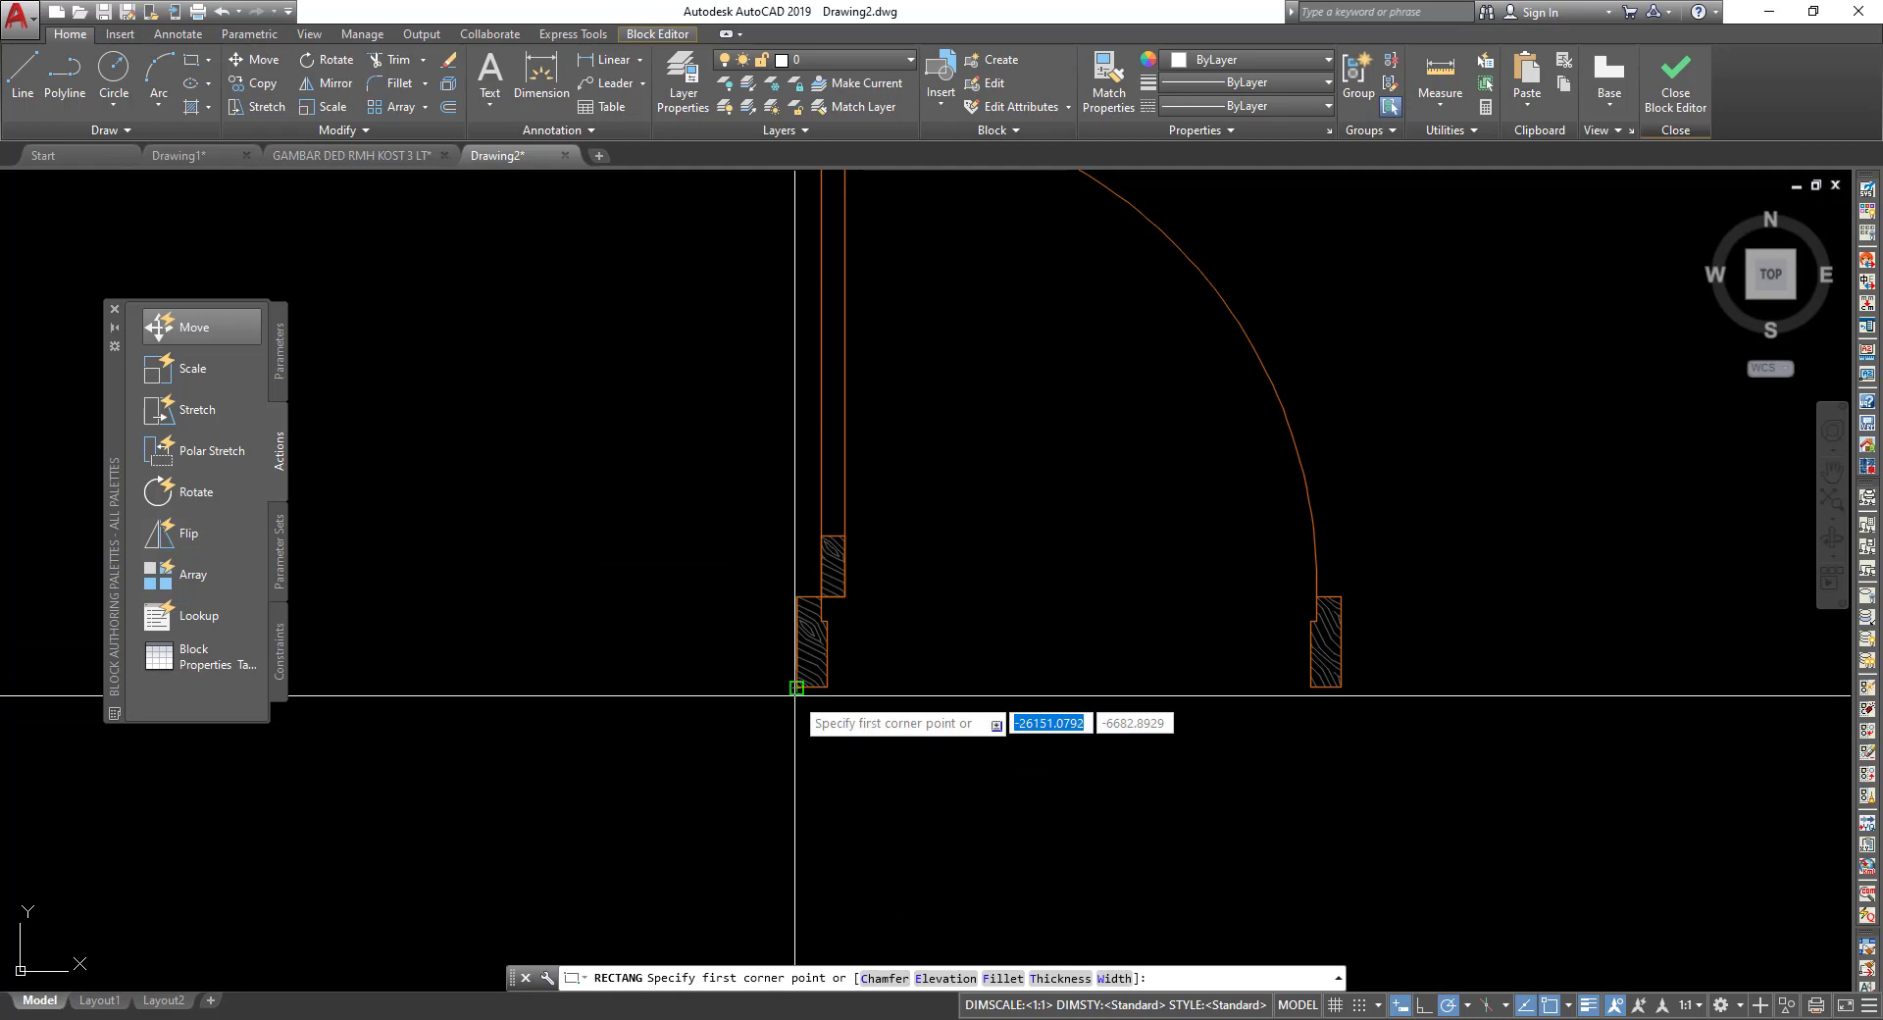
pyautogui.click(796, 688)
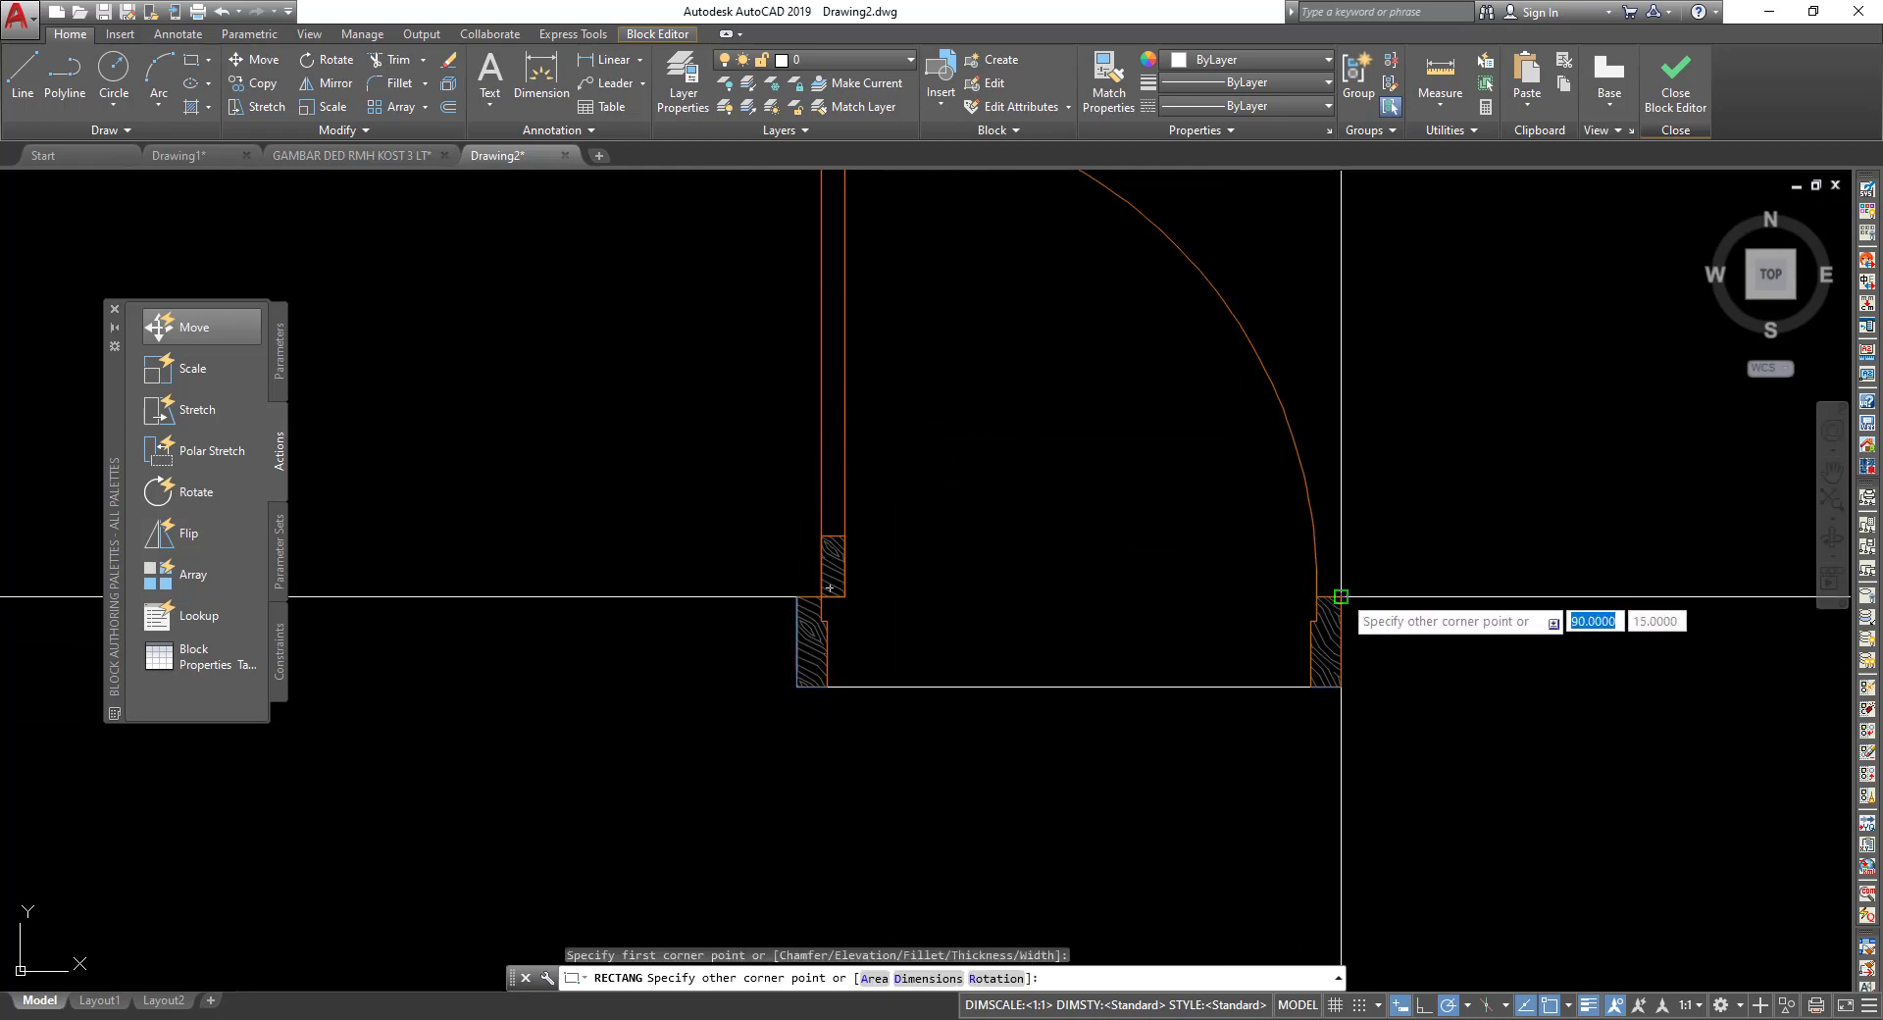
pyautogui.click(1340, 596)
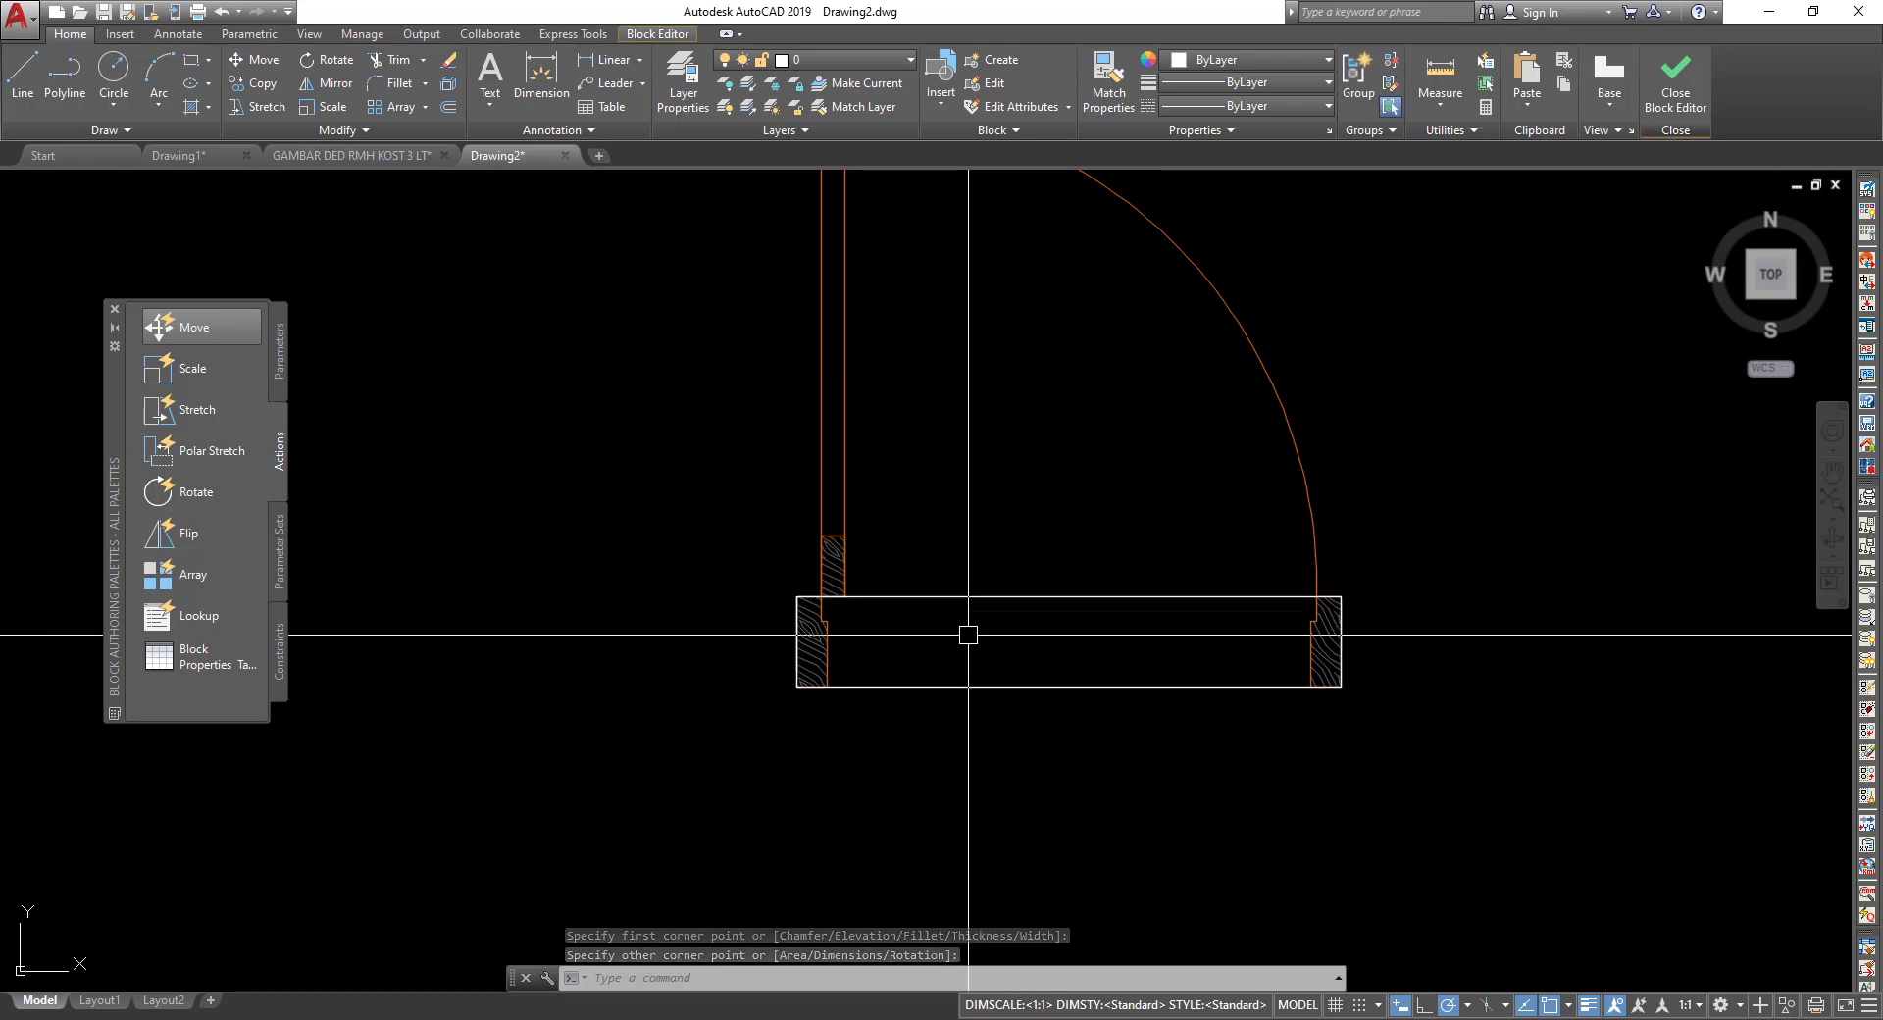
pyautogui.scroll(2, 790, 575)
pyautogui.scroll(-2, 789, 576)
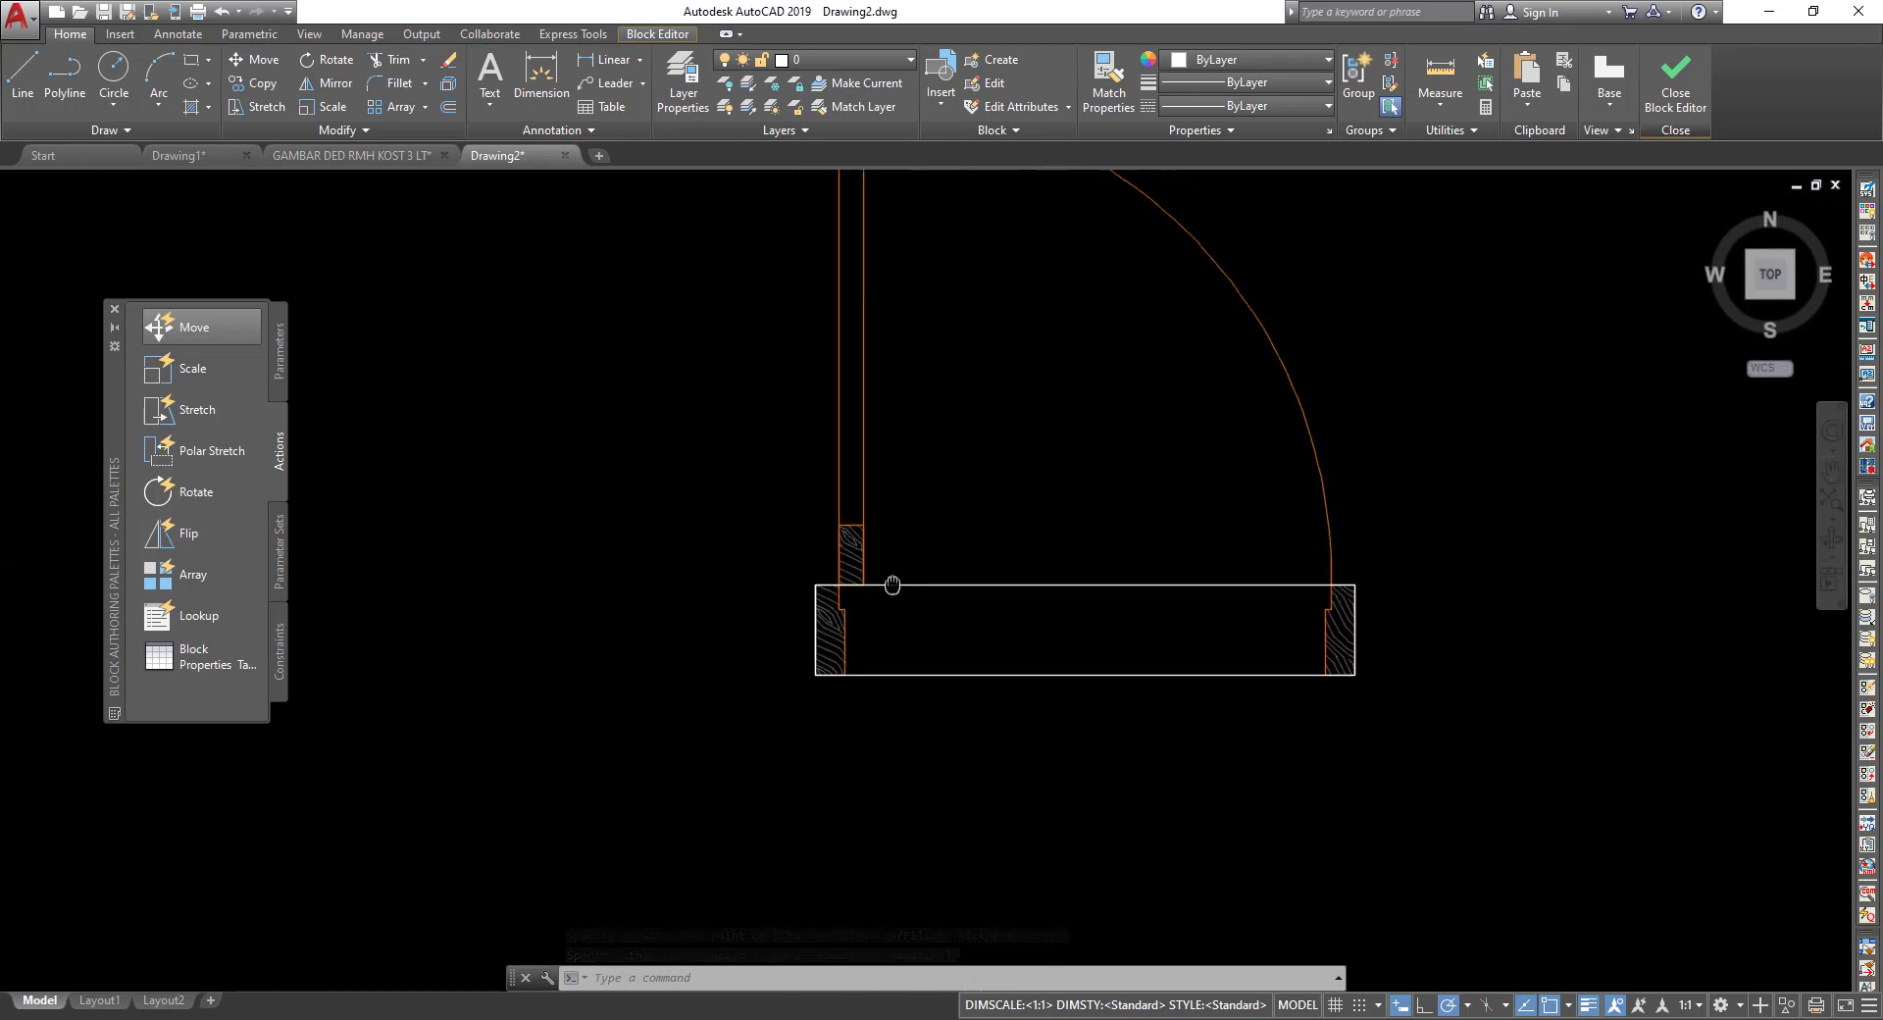
# Send the rectangle to the back behind the door lines using Draw Order.
pyautogui.click(903, 563)
pyautogui.rightClick(908, 566)
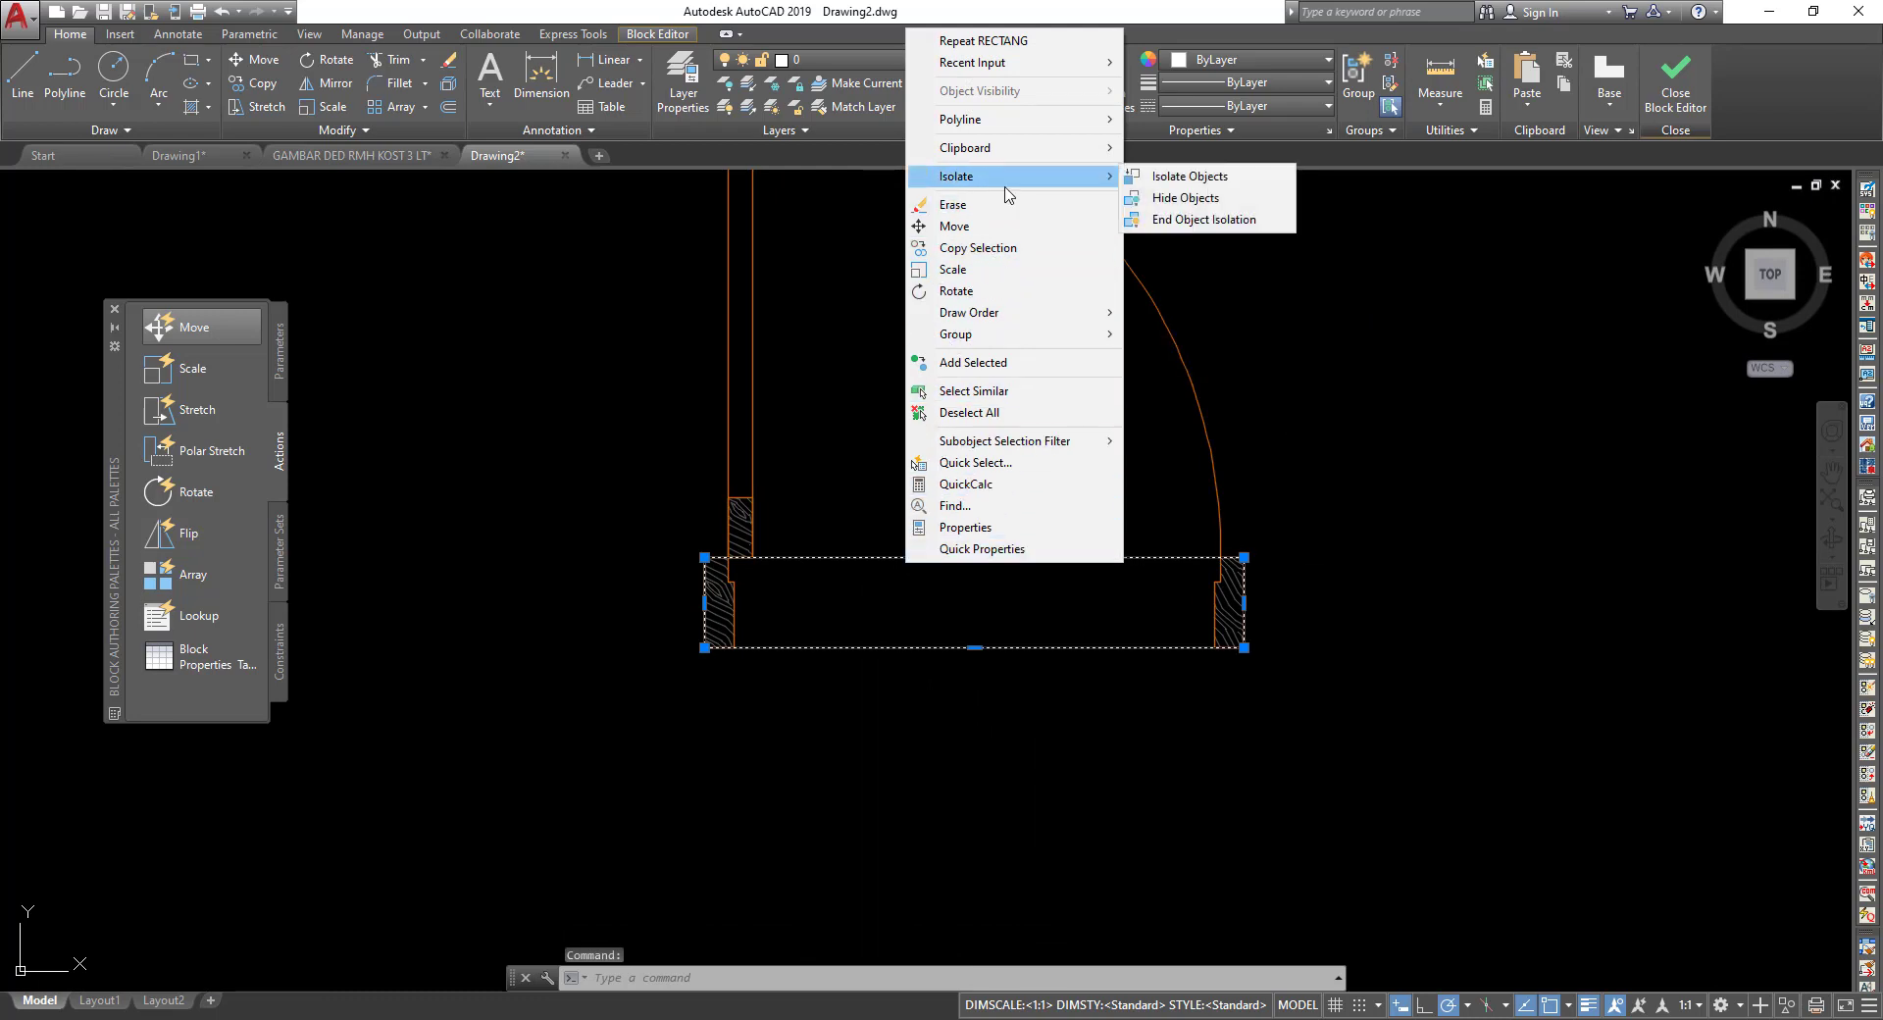
pyautogui.moveTo(1000, 312)
pyautogui.click(1201, 338)
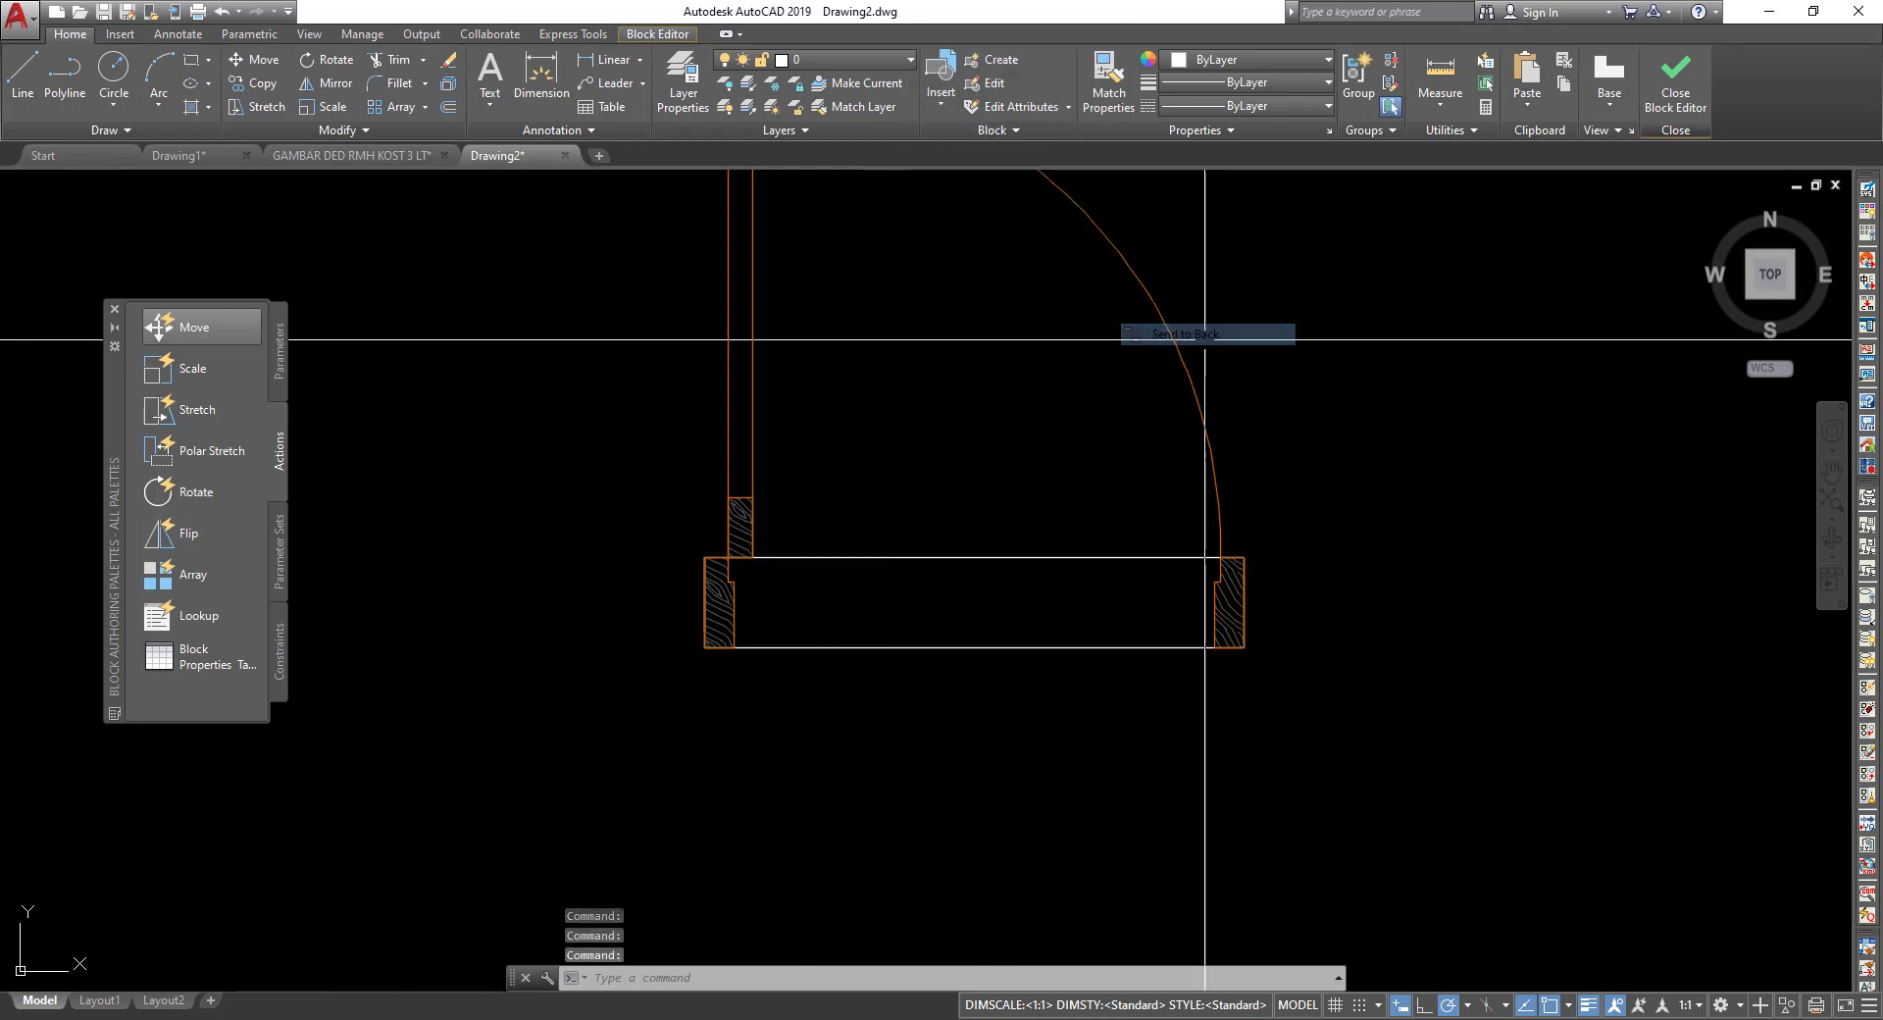
pyautogui.scroll(2, 1282, 571)
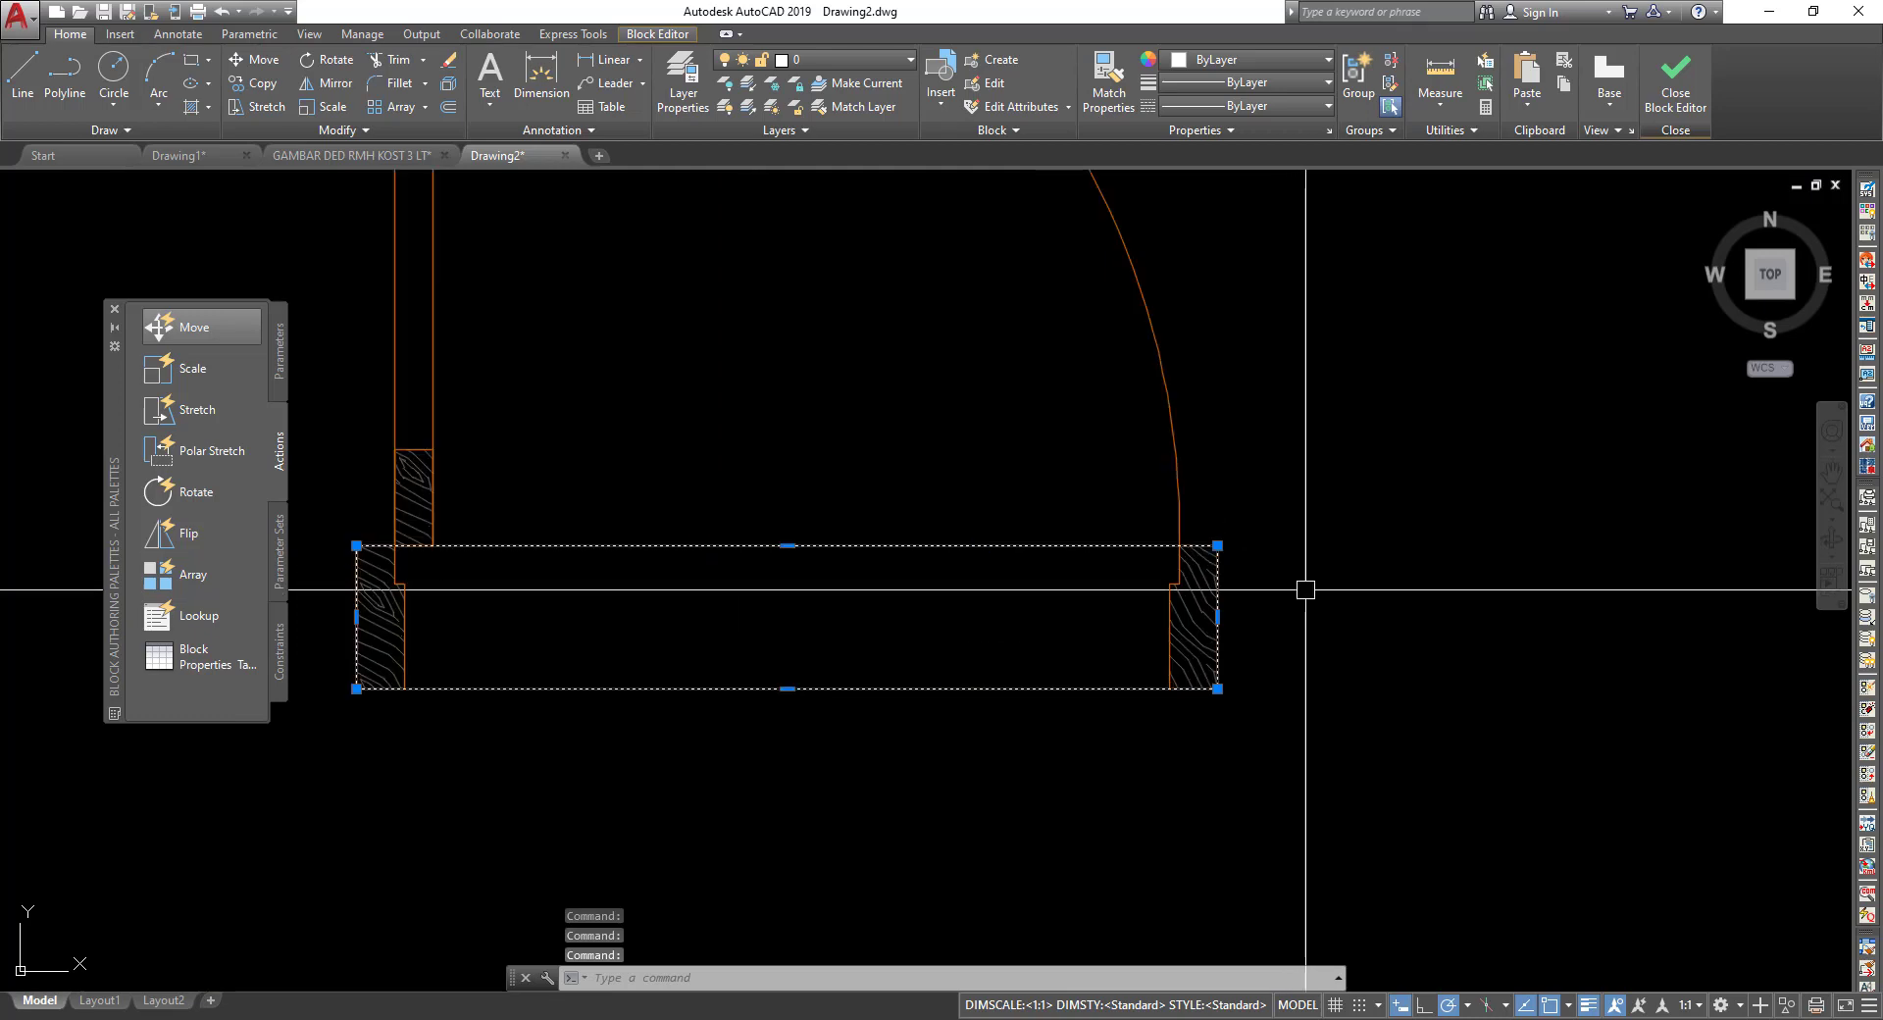
pyautogui.press('Escape')
pyautogui.click(1085, 537)
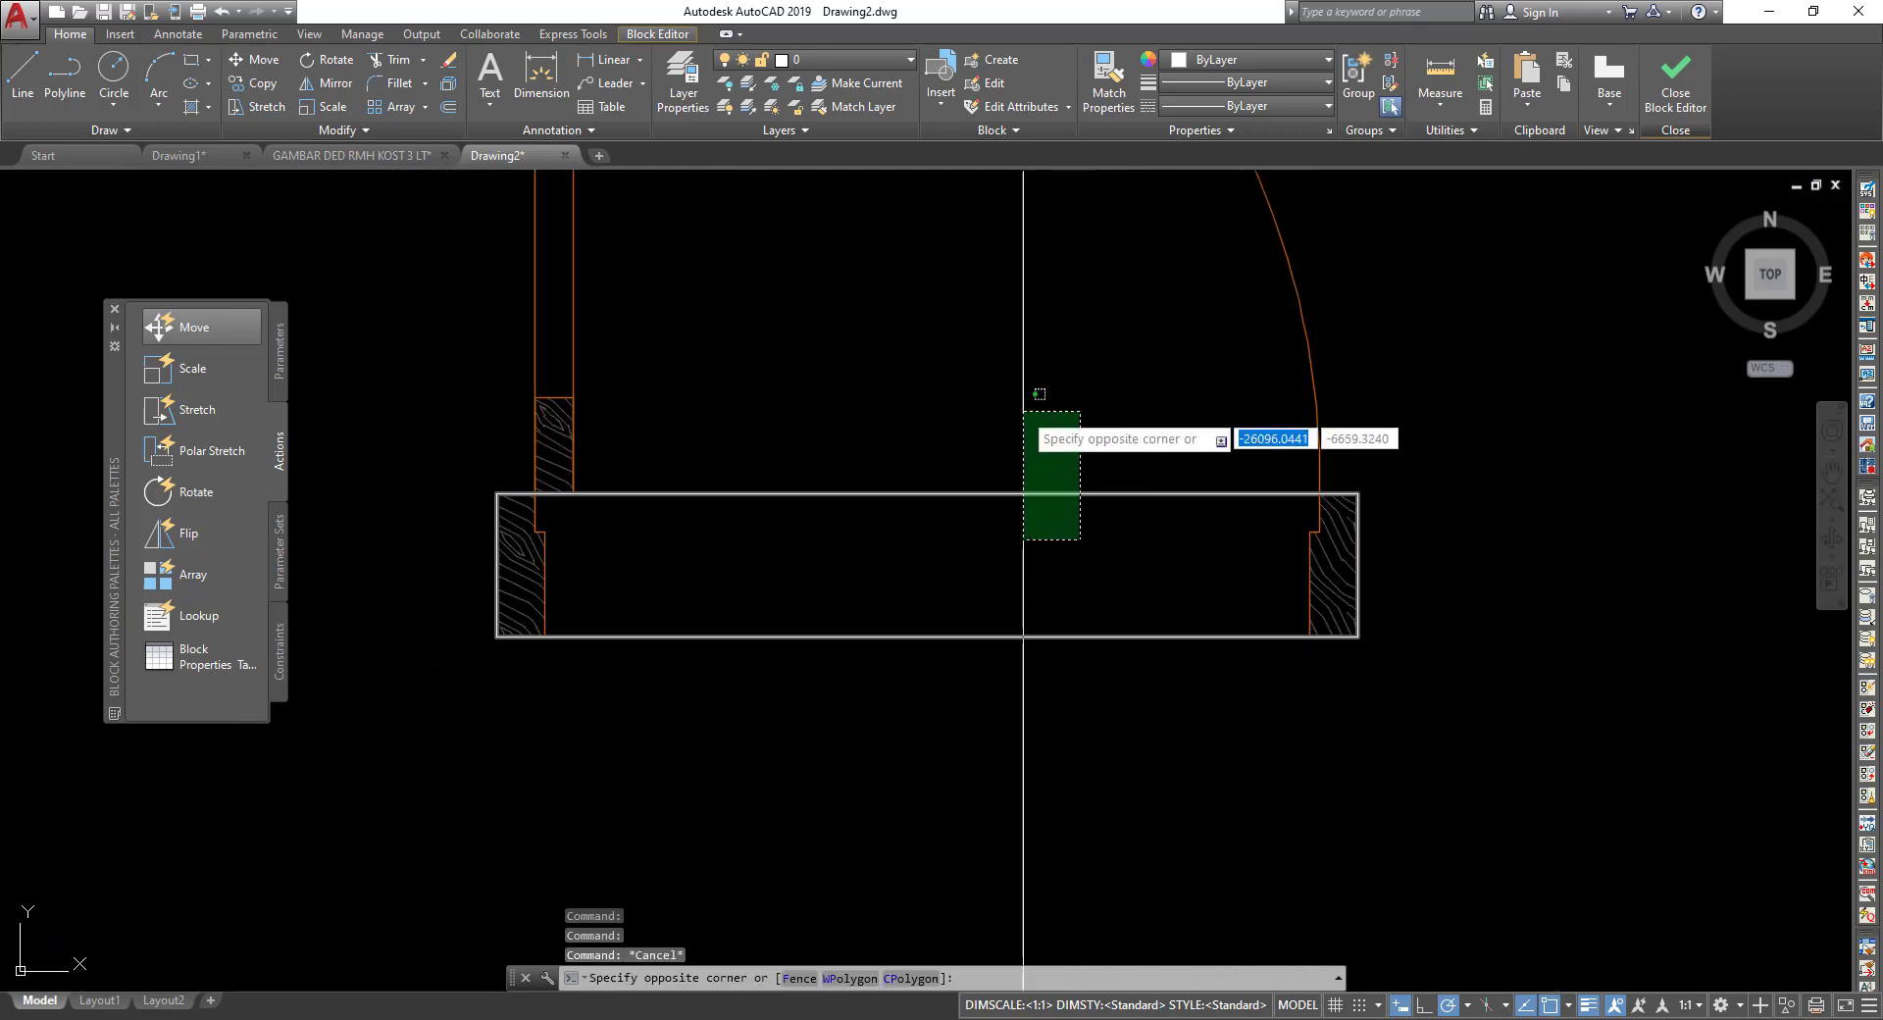
pyautogui.click(1020, 407)
pyautogui.press('Escape')
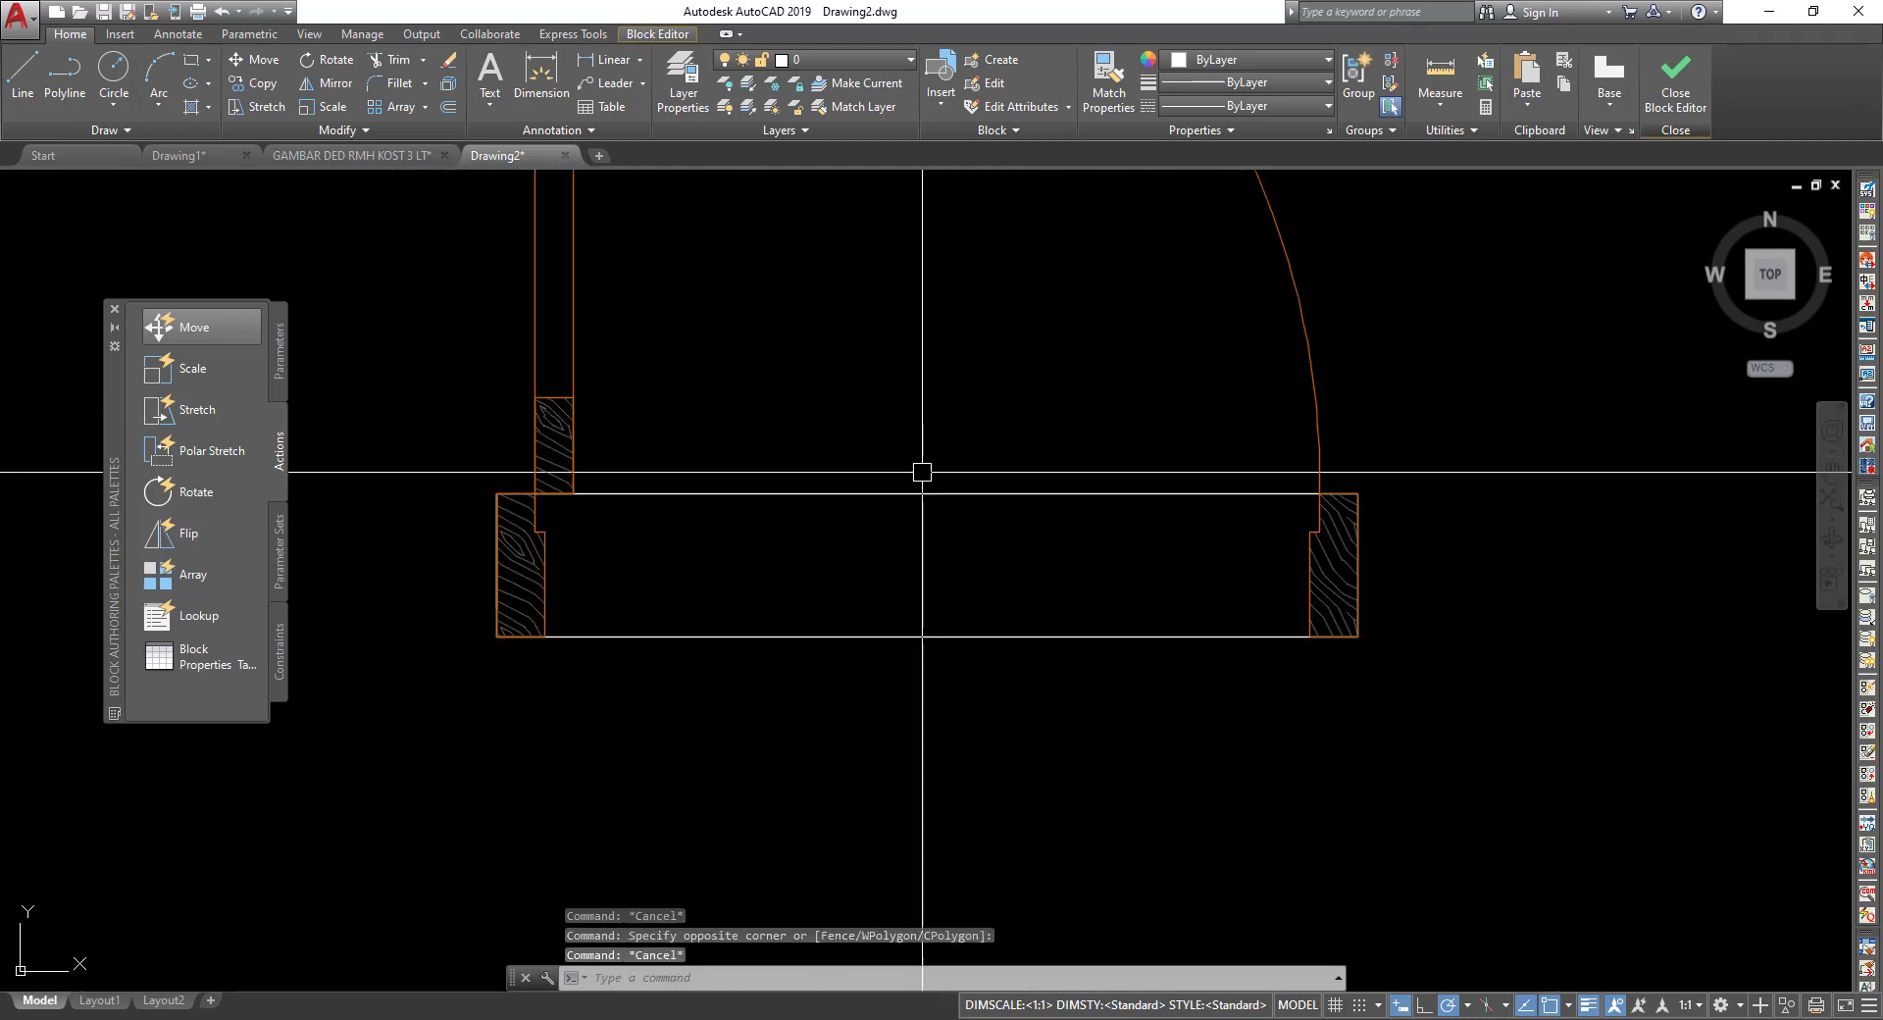
# Convert the rectangle into a wipeout using the Polyline option, erasing the original outline.
pyautogui.write('WIP')
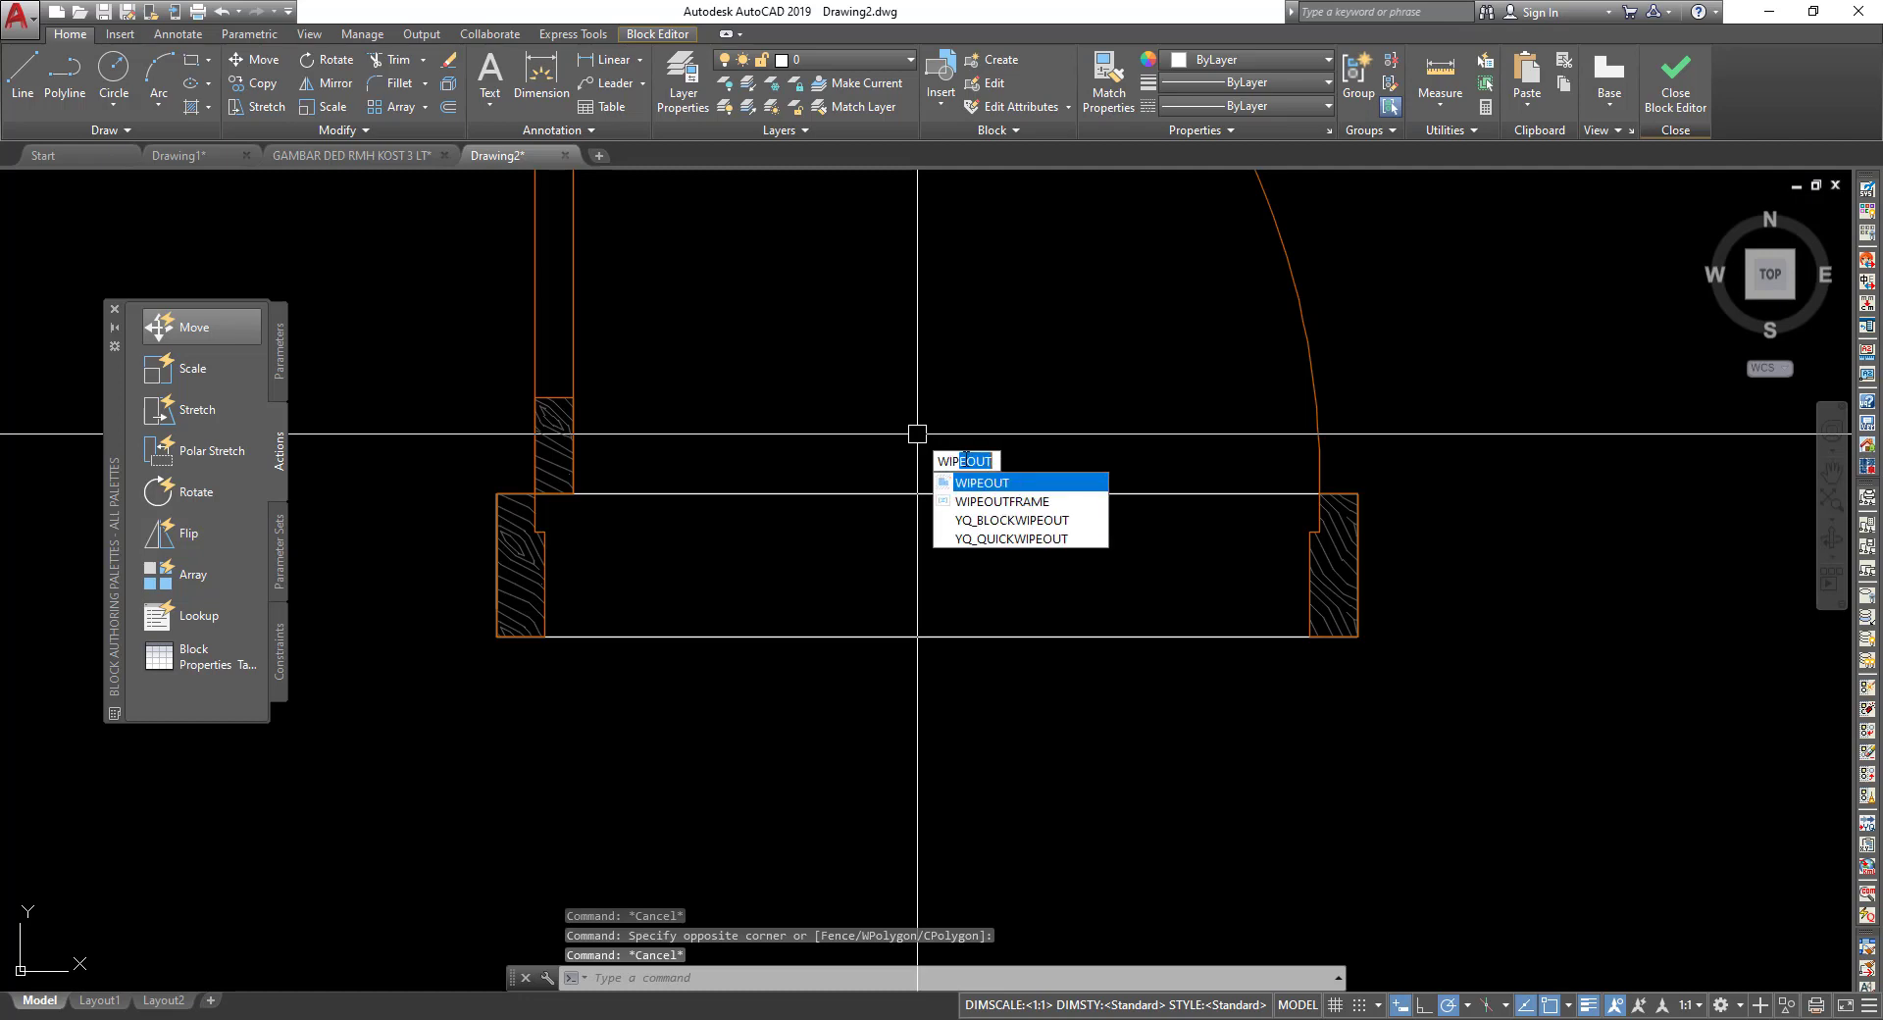
pyautogui.press('Return')
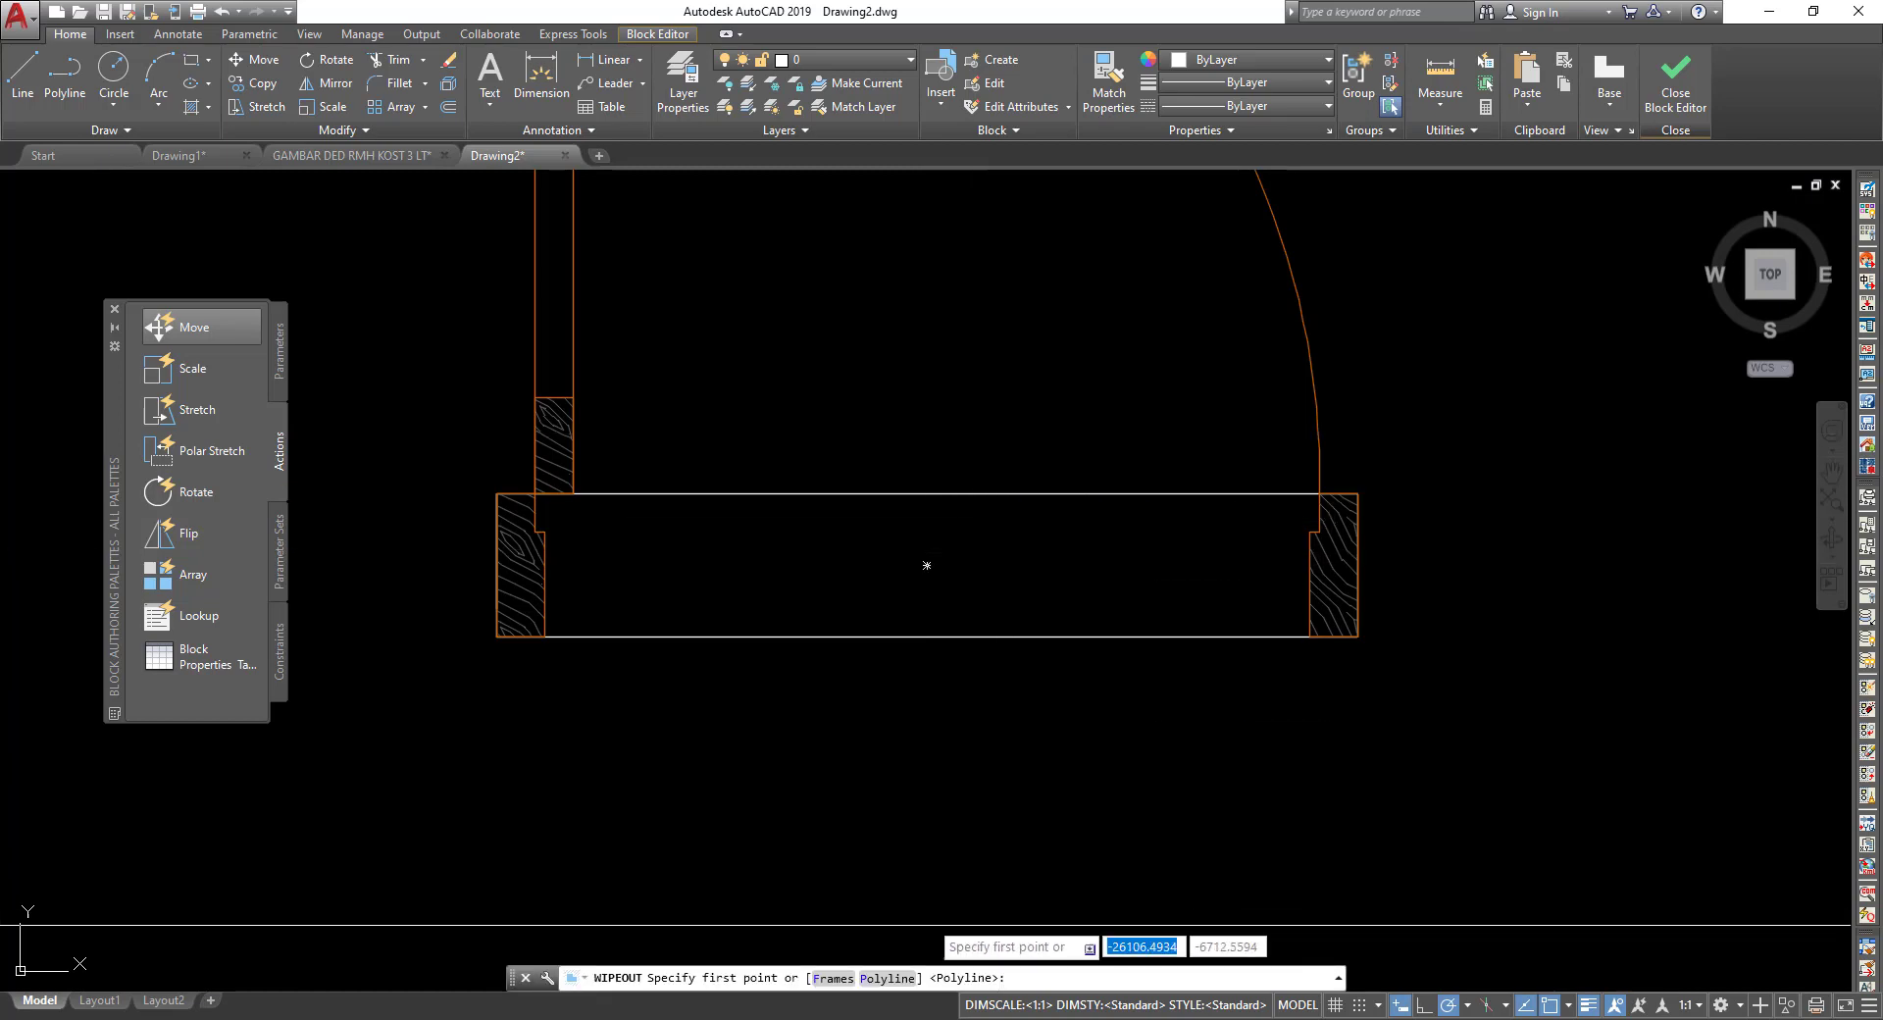
pyautogui.click(886, 977)
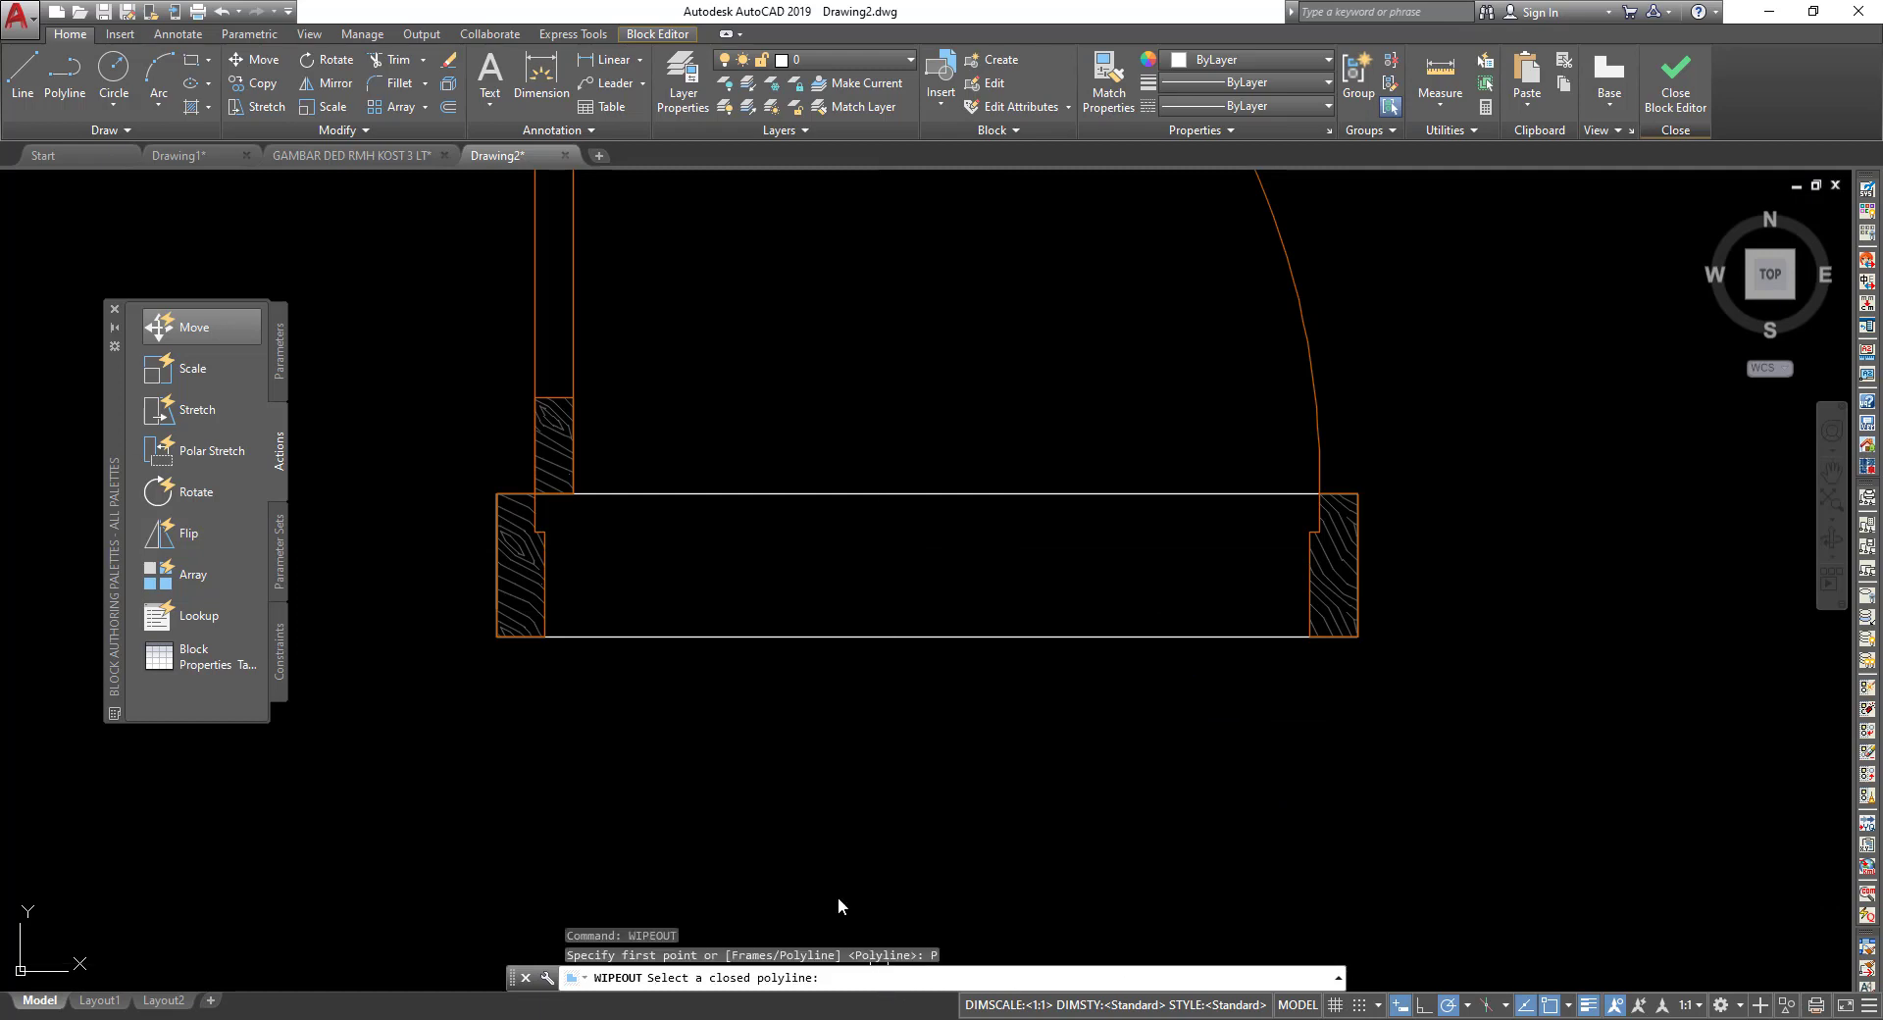
pyautogui.click(801, 637)
pyautogui.click(852, 693)
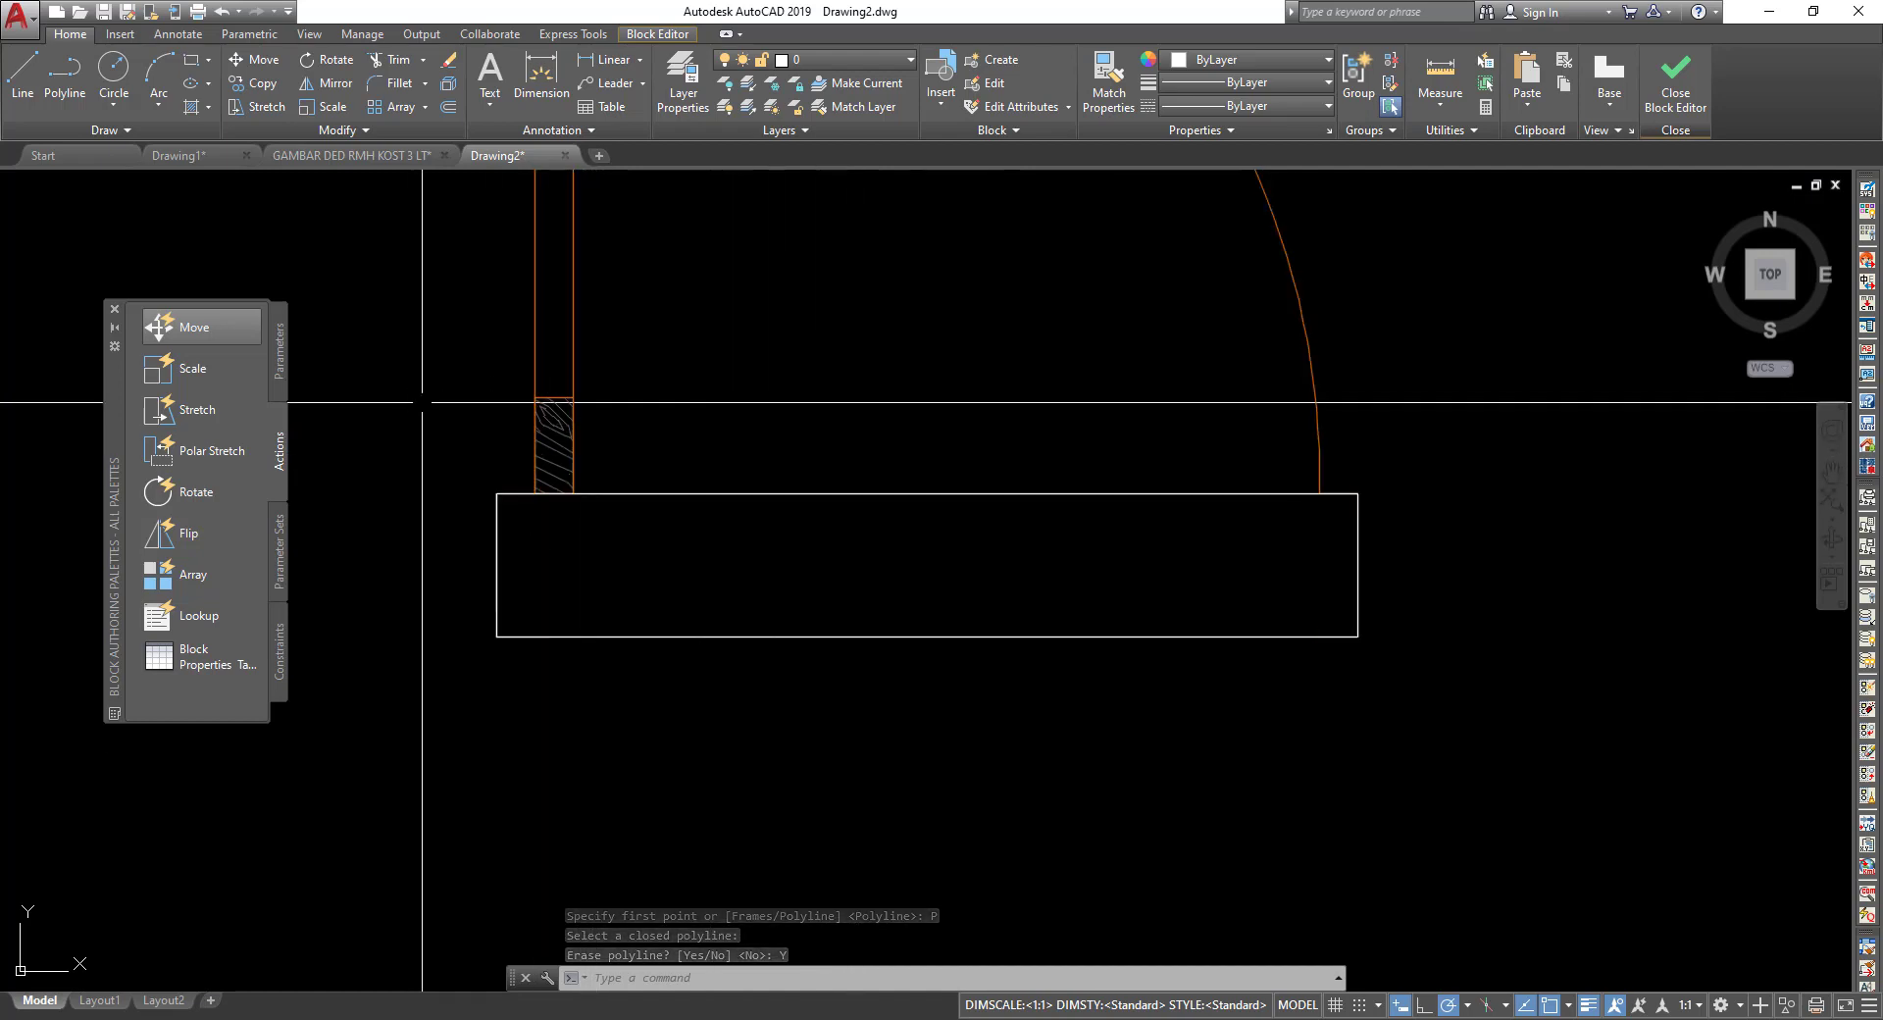
# Send the wipeout to the back, behind the hatched door frame pieces.
pyautogui.click(745, 492)
pyautogui.rightClick(745, 492)
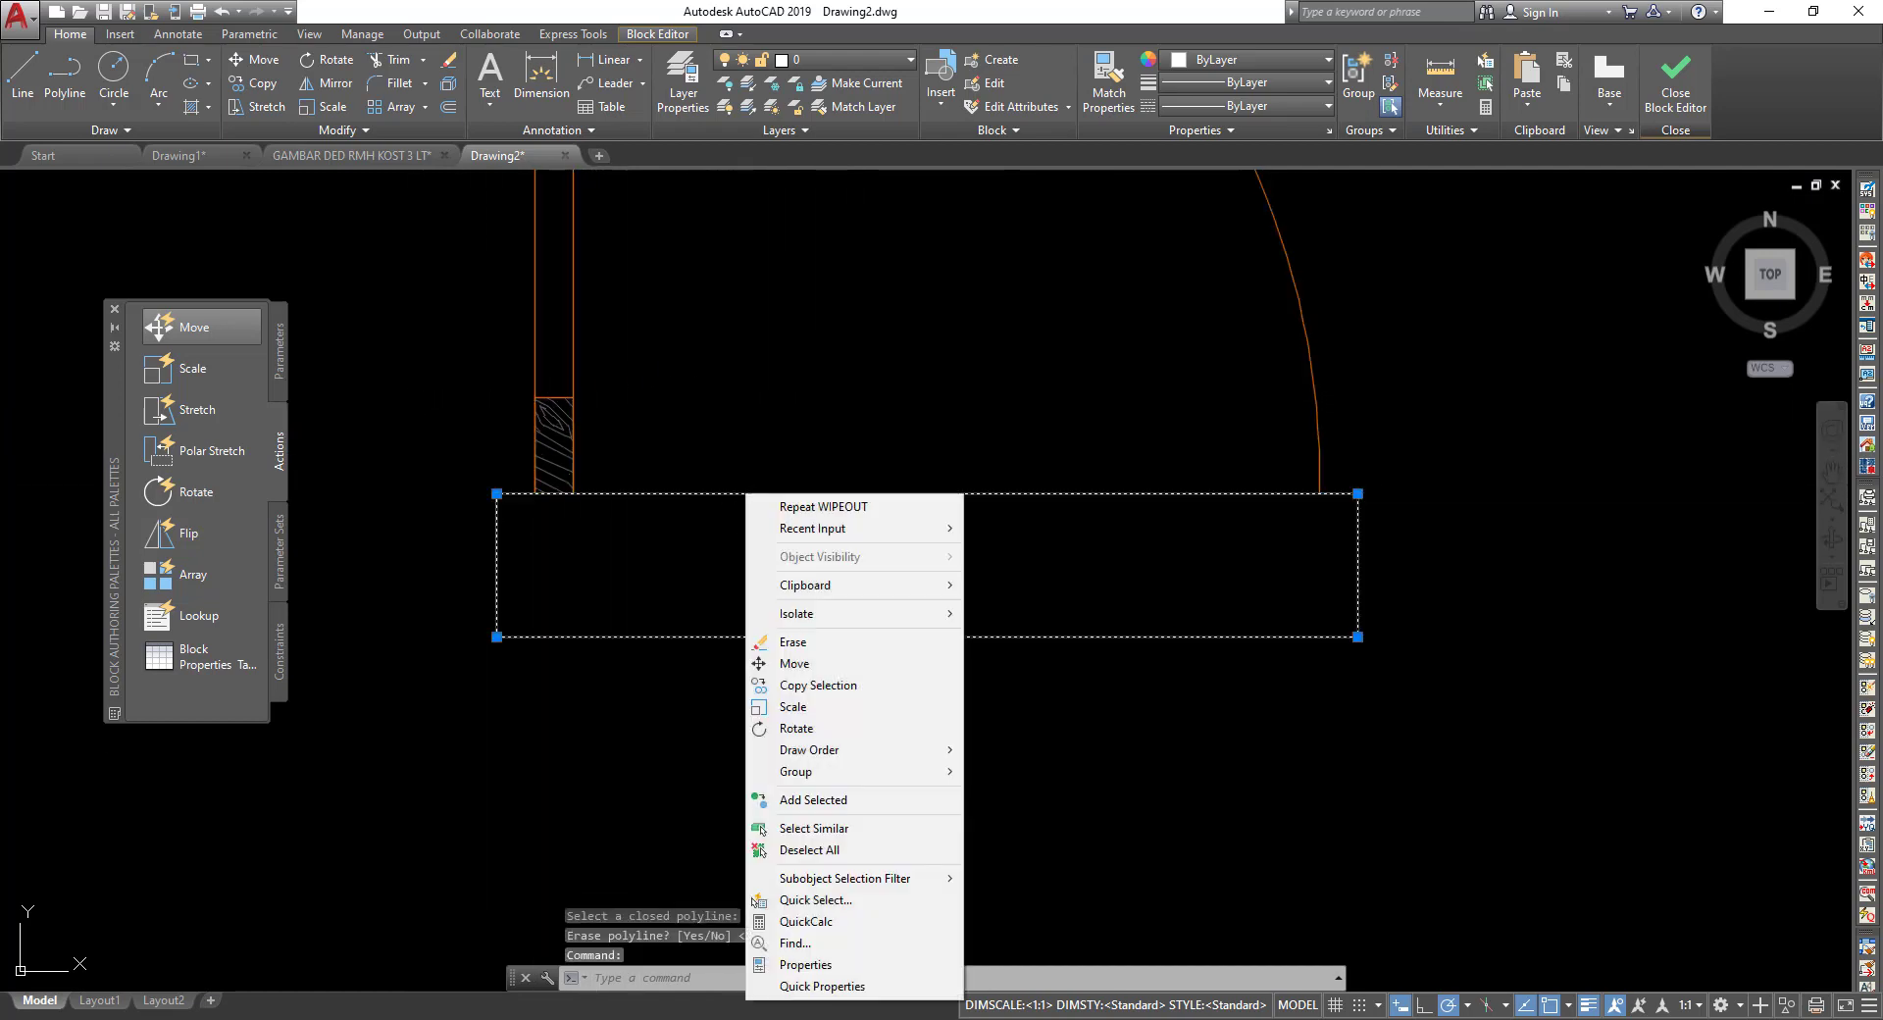
pyautogui.moveTo(810, 749)
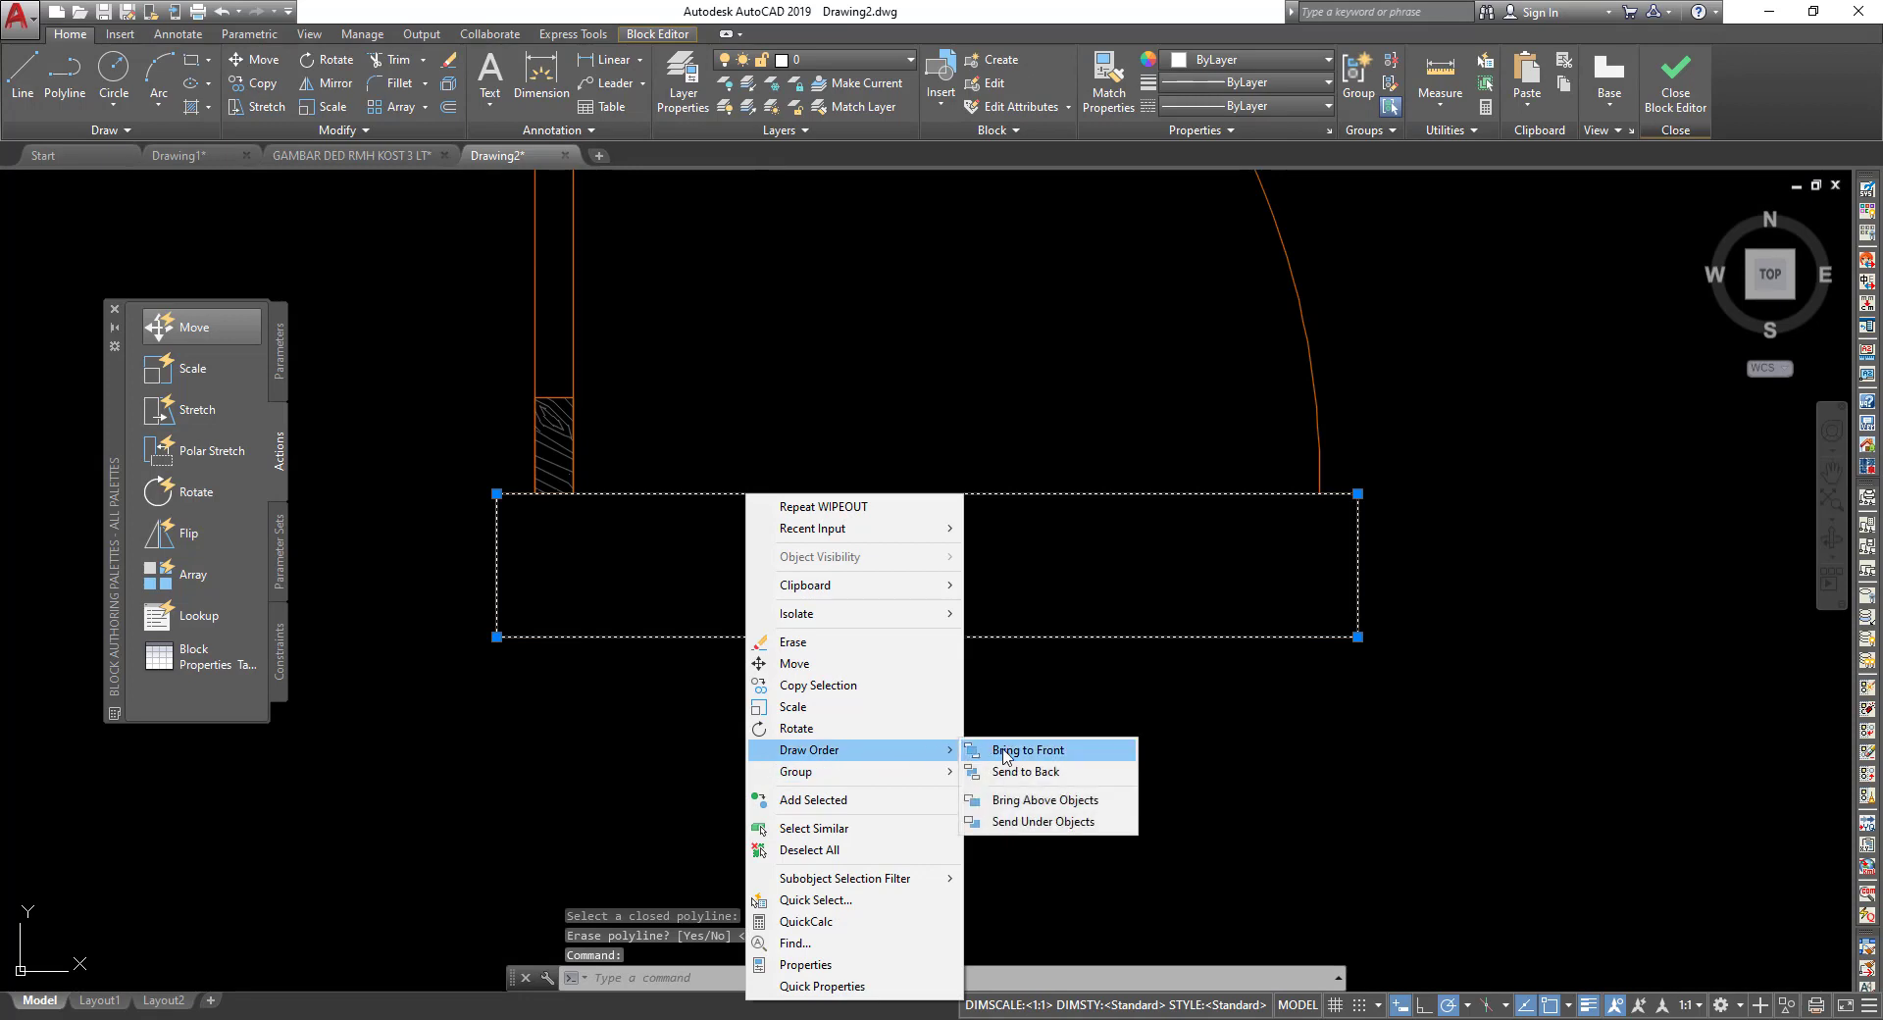
pyautogui.click(1029, 771)
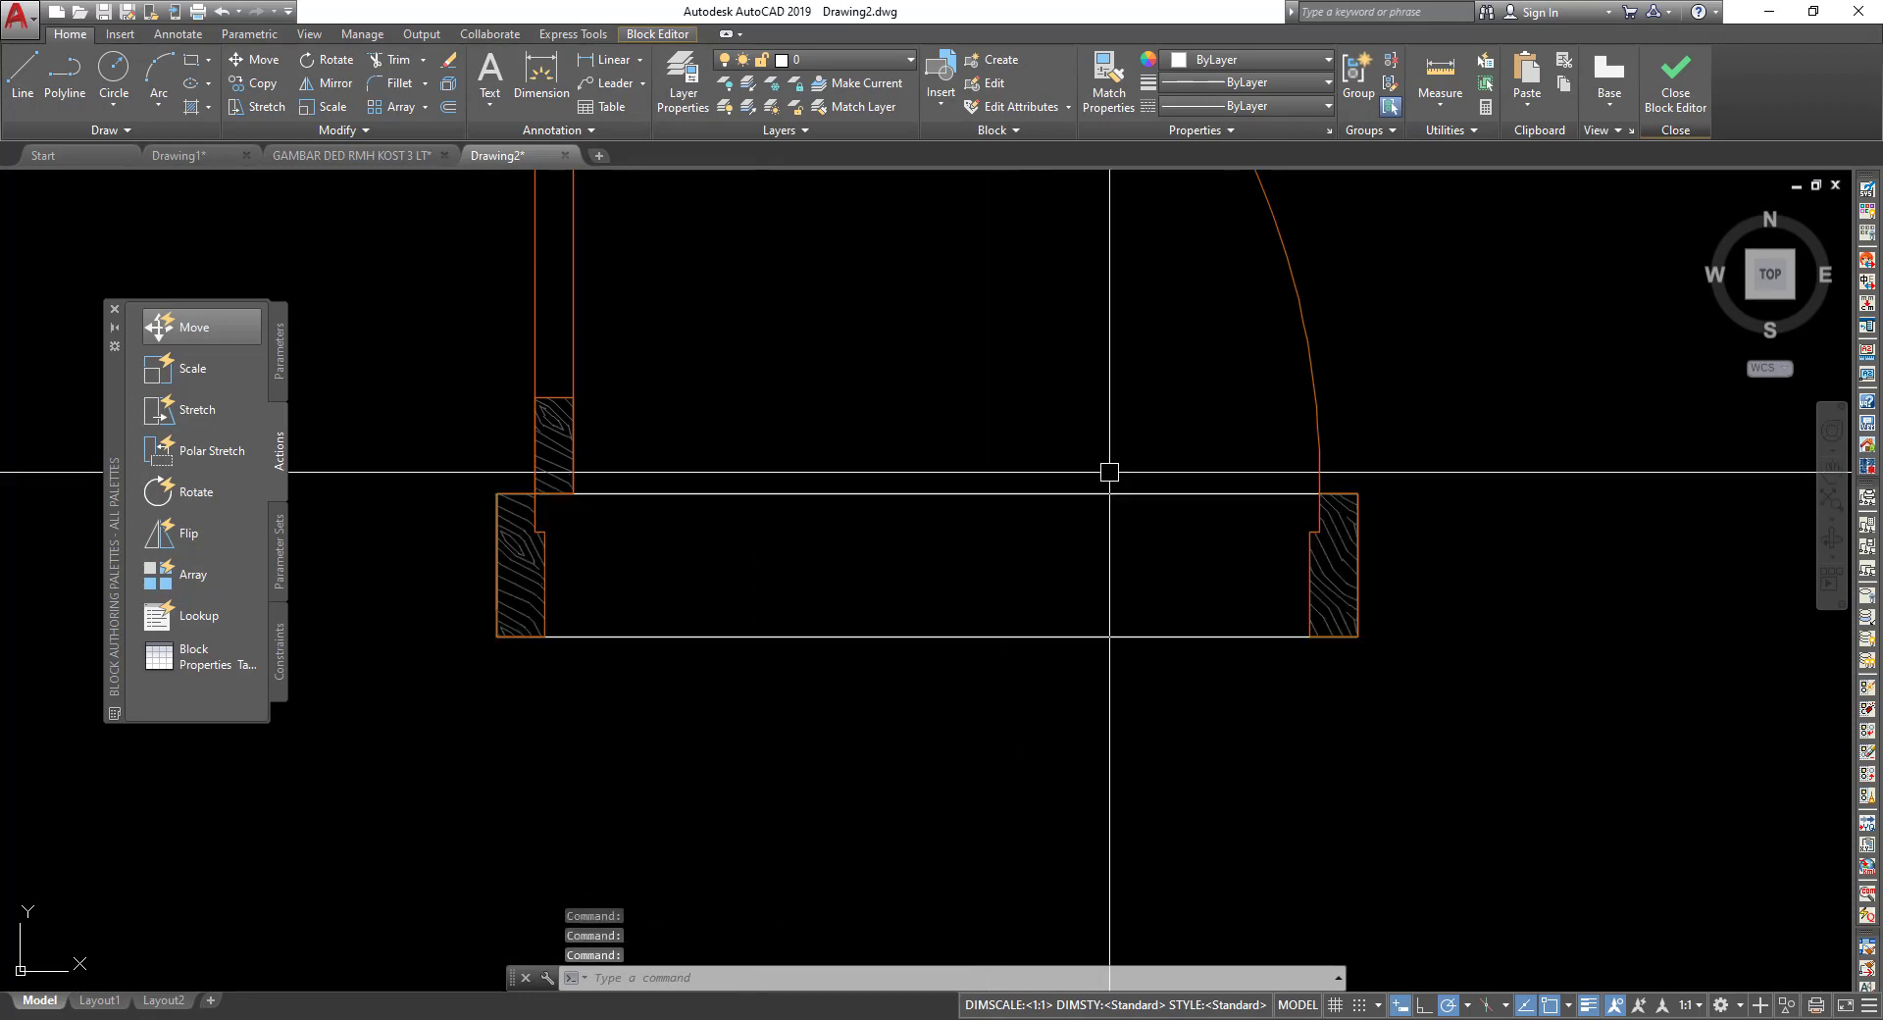
# Close the Block Editor, saving the changes to block P1.
pyautogui.press('Escape')
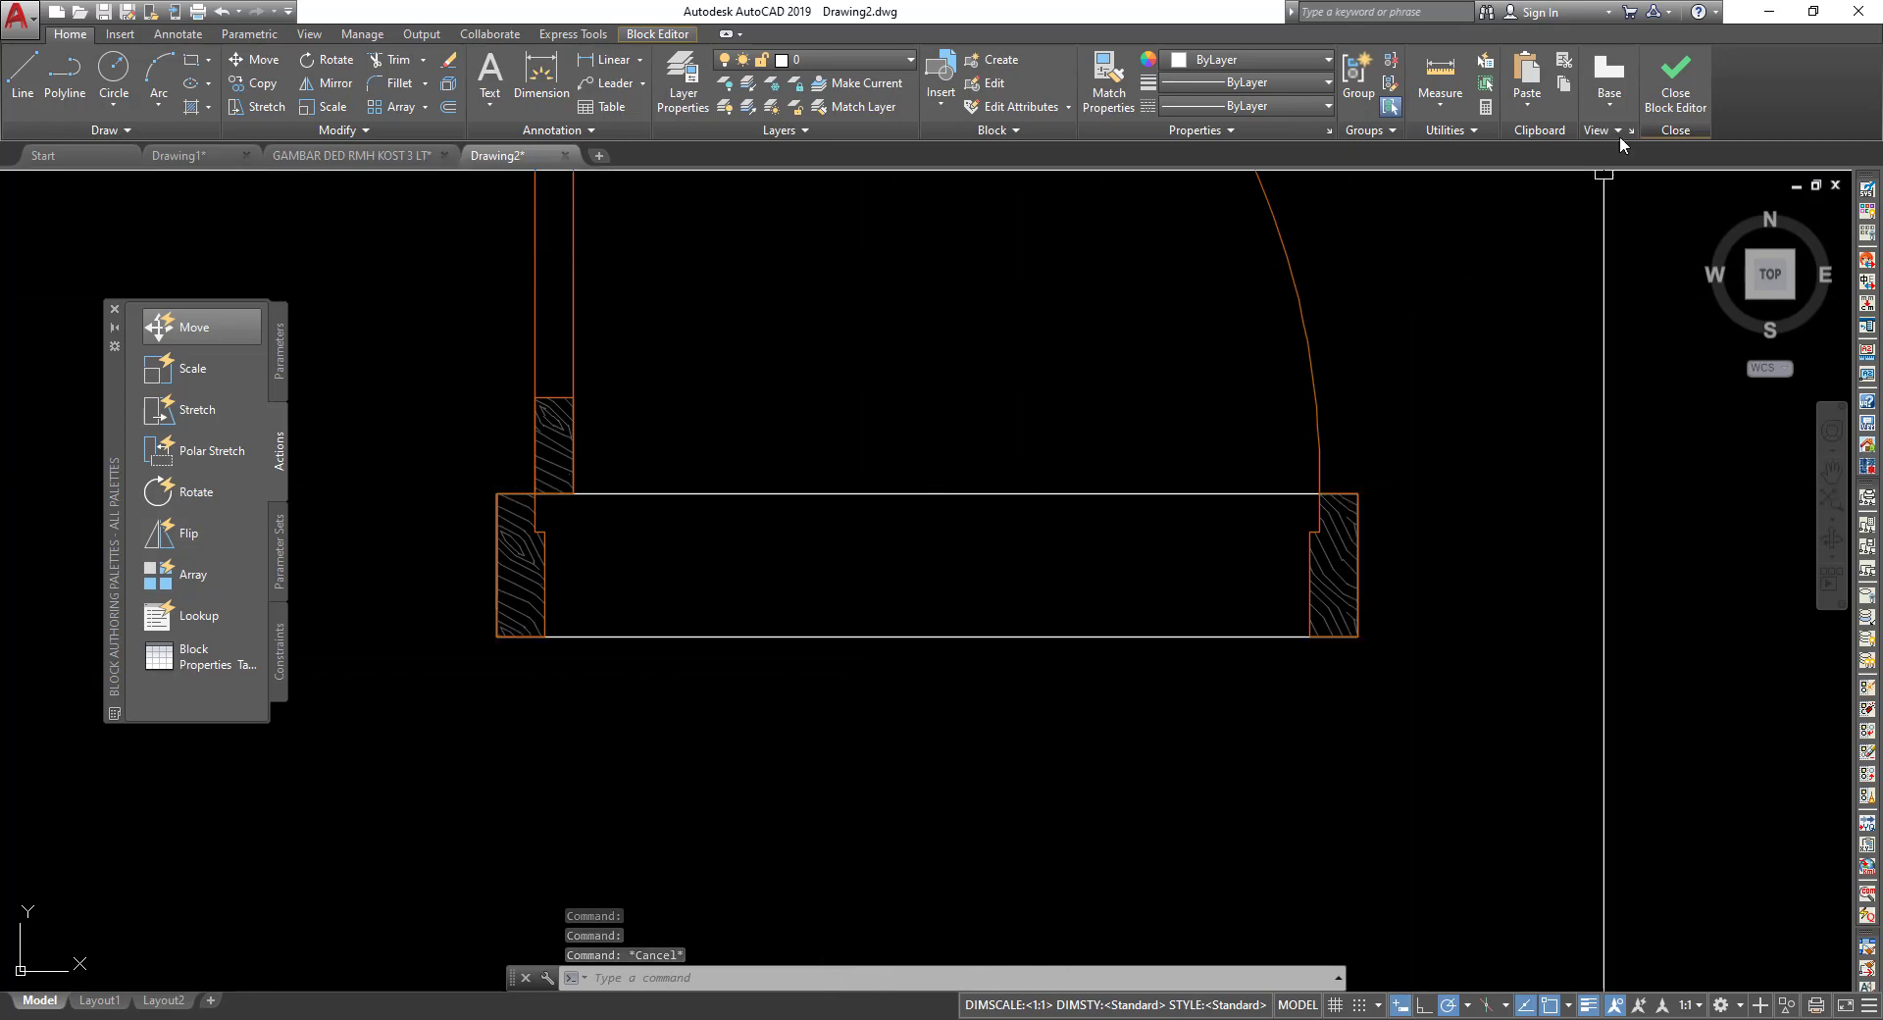
pyautogui.click(1669, 95)
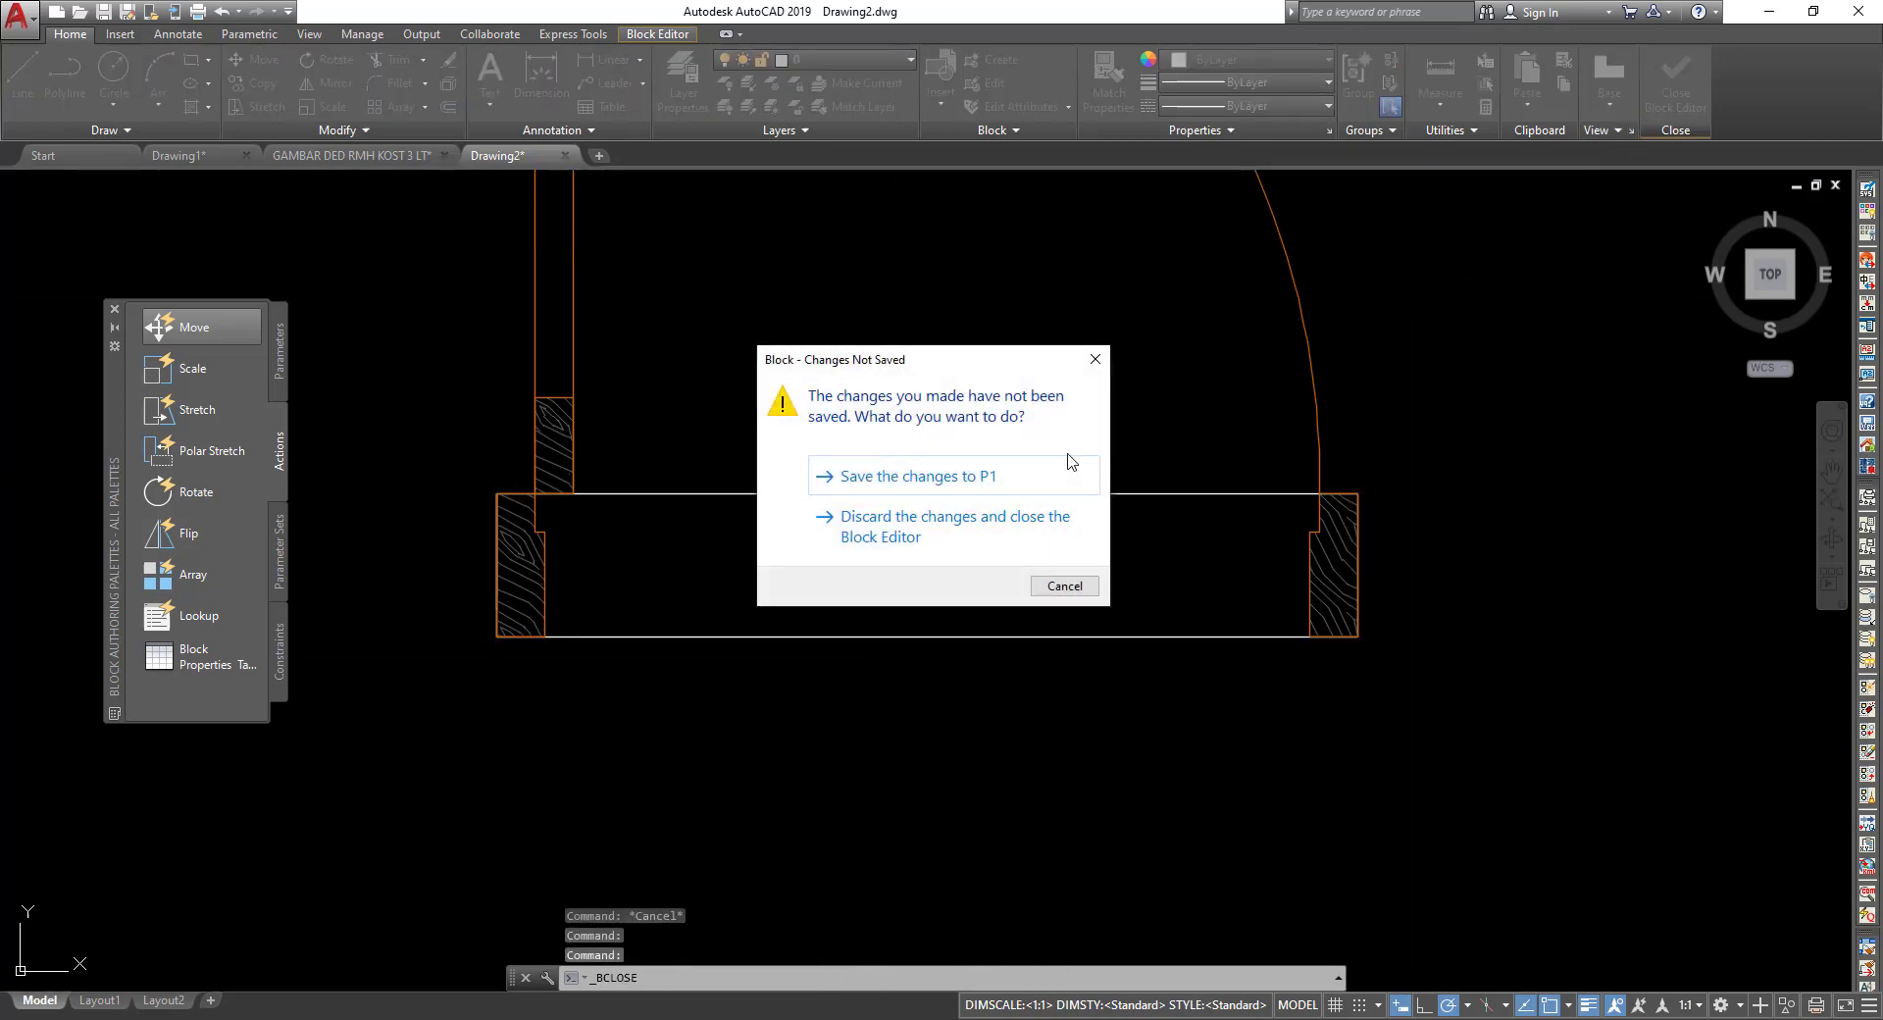
pyautogui.click(981, 477)
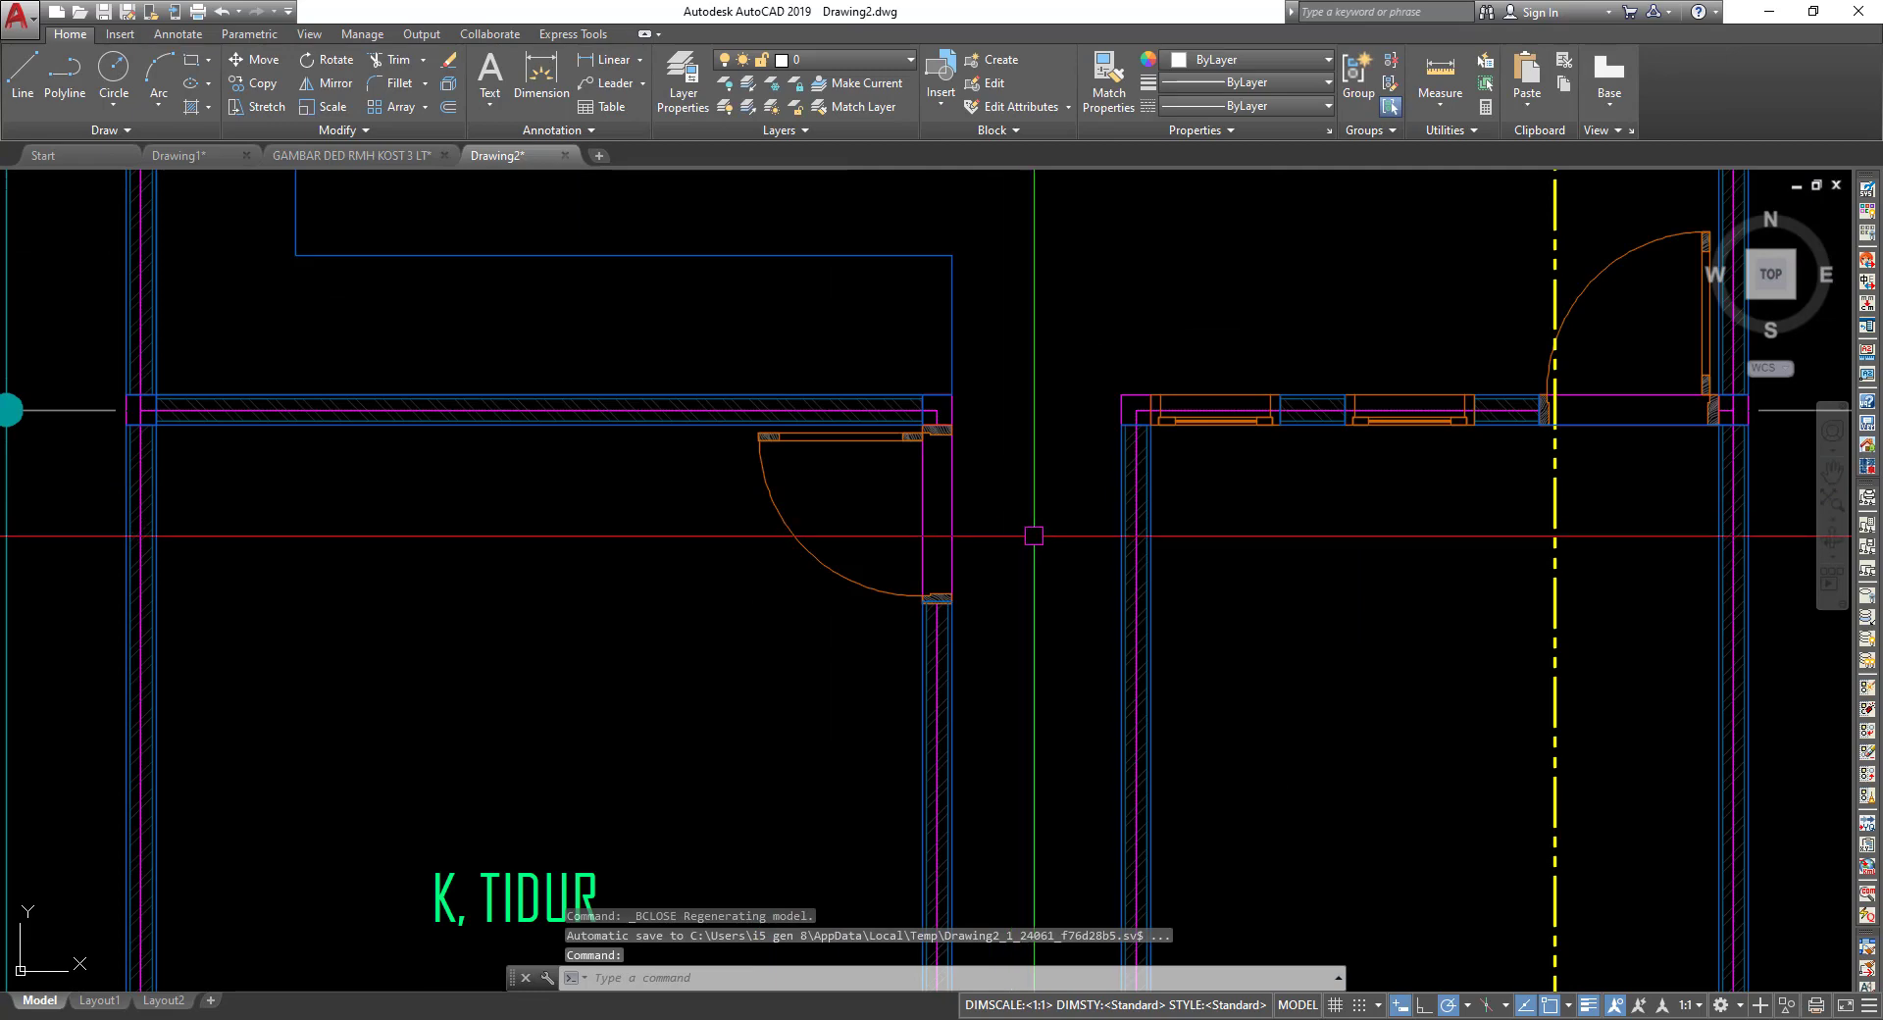
# Zoom in and out across the floor plans to review the updated P1 door.
pyautogui.scroll(2, 1008, 531)
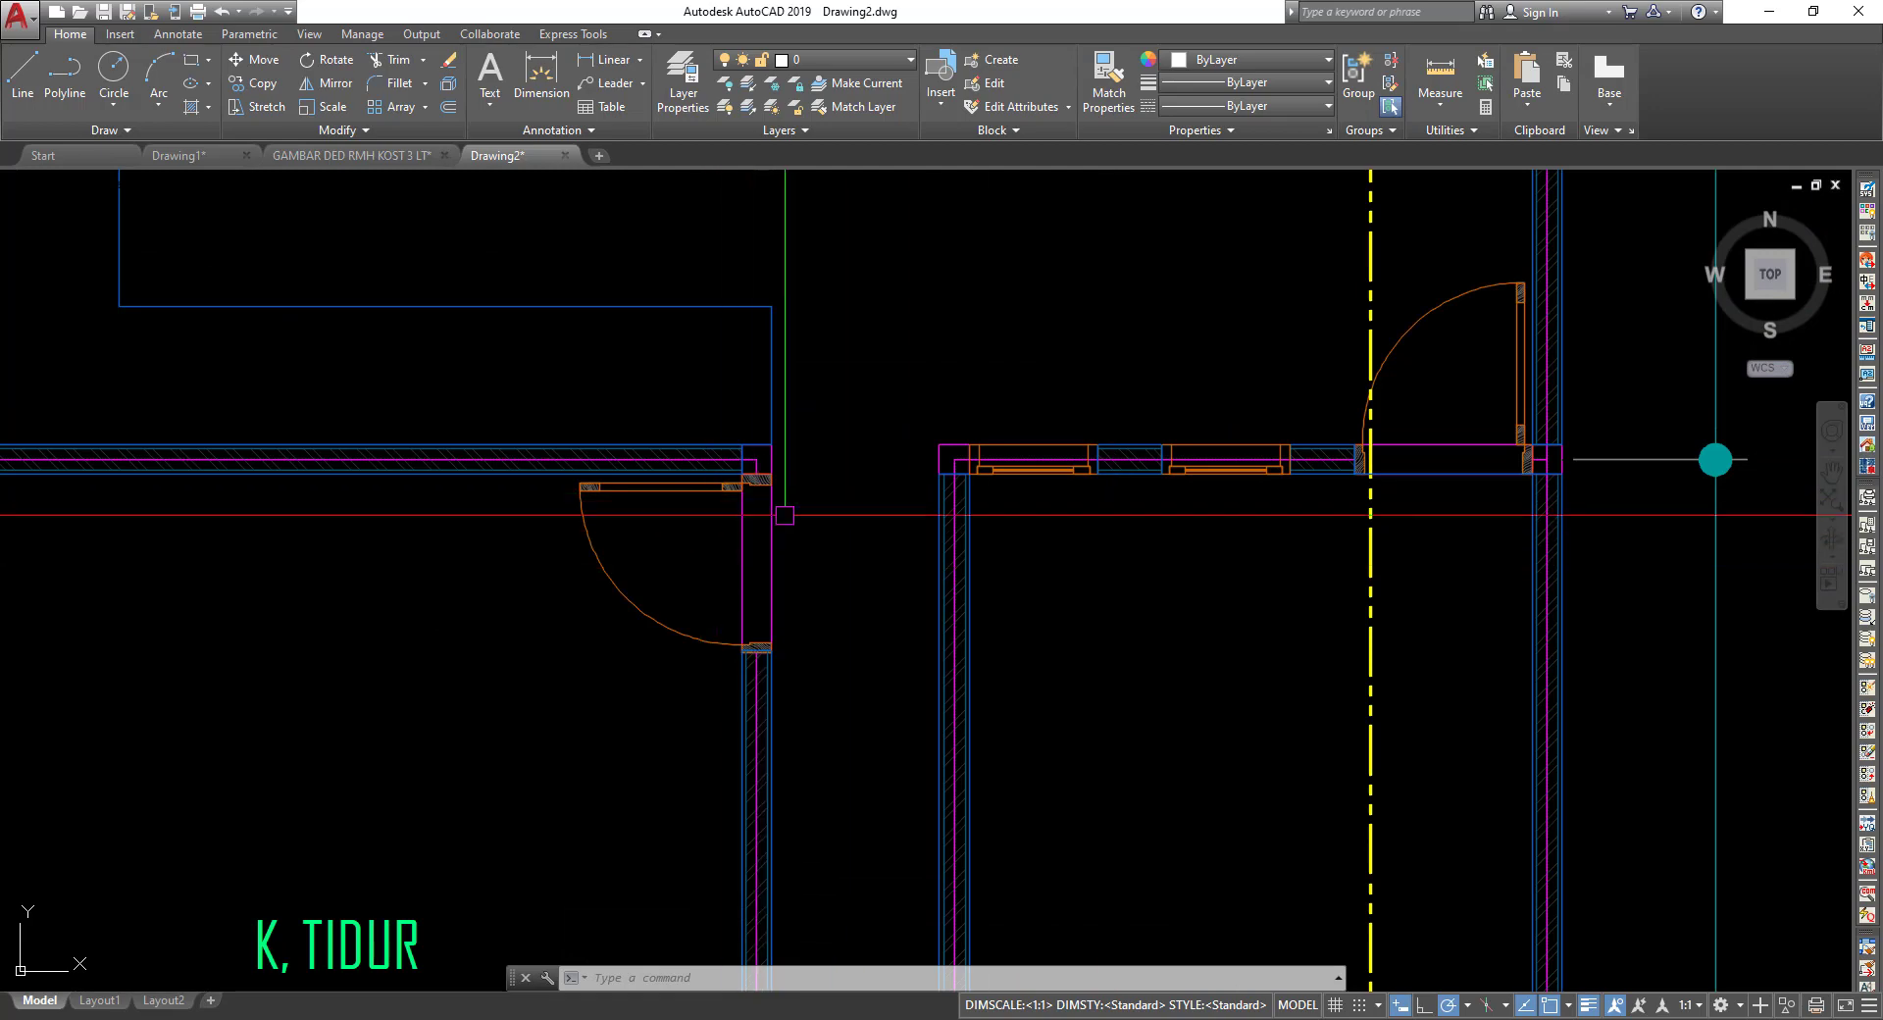
pyautogui.scroll(-5, 780, 551)
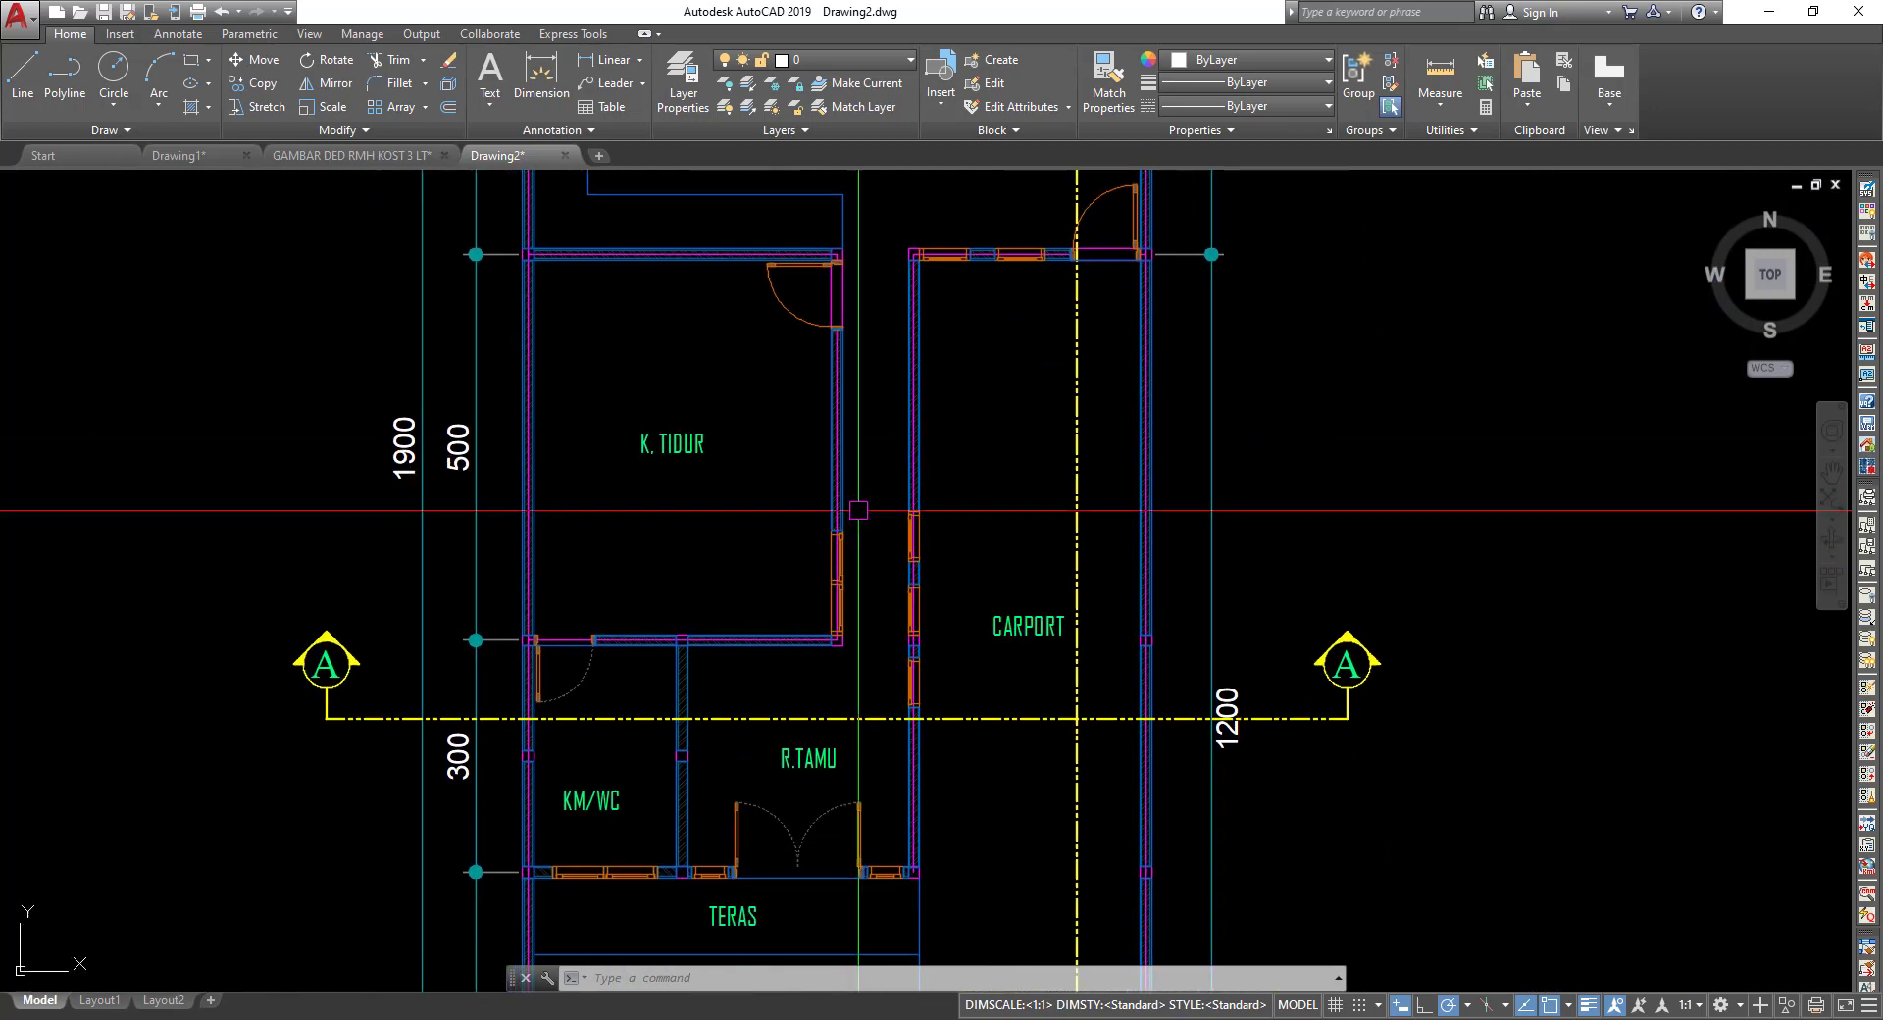
pyautogui.scroll(5, 781, 447)
pyautogui.scroll(-5, 781, 446)
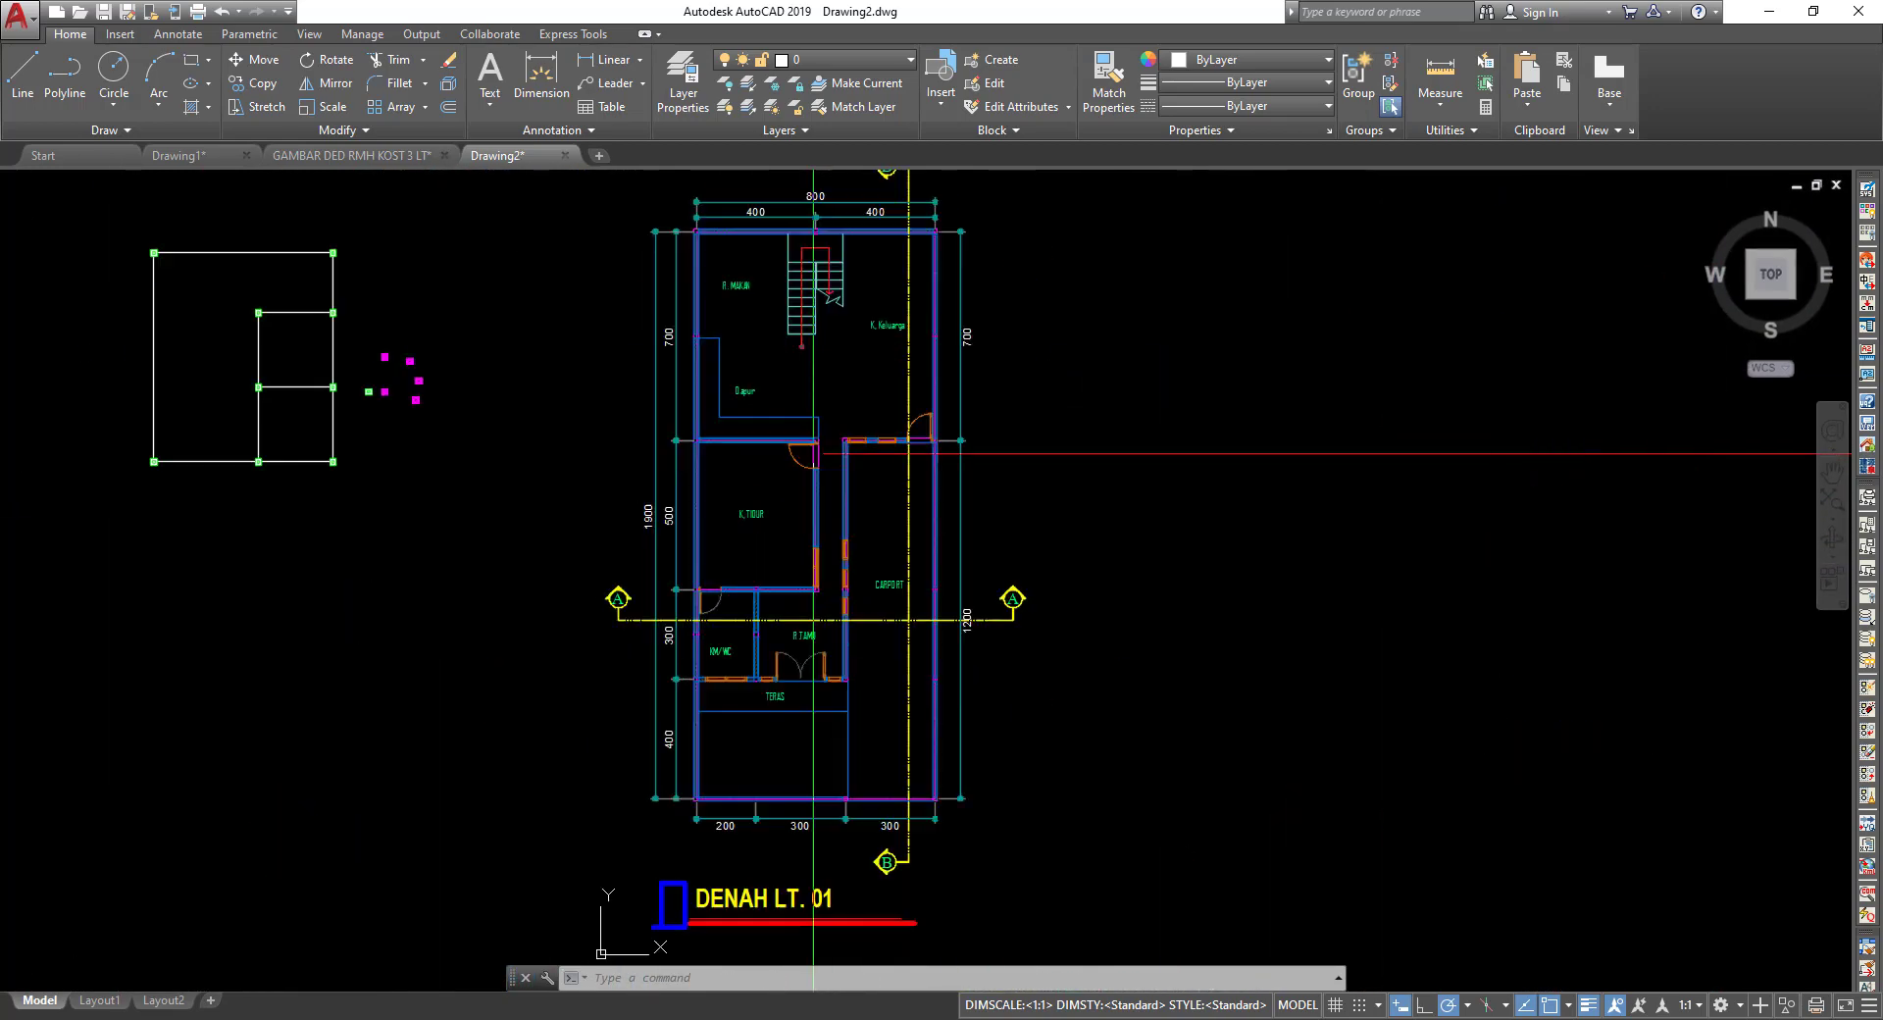
pyautogui.scroll(5, 780, 446)
pyautogui.scroll(-2, 780, 447)
pyautogui.scroll(-3, 967, 532)
pyautogui.scroll(3, 1066, 441)
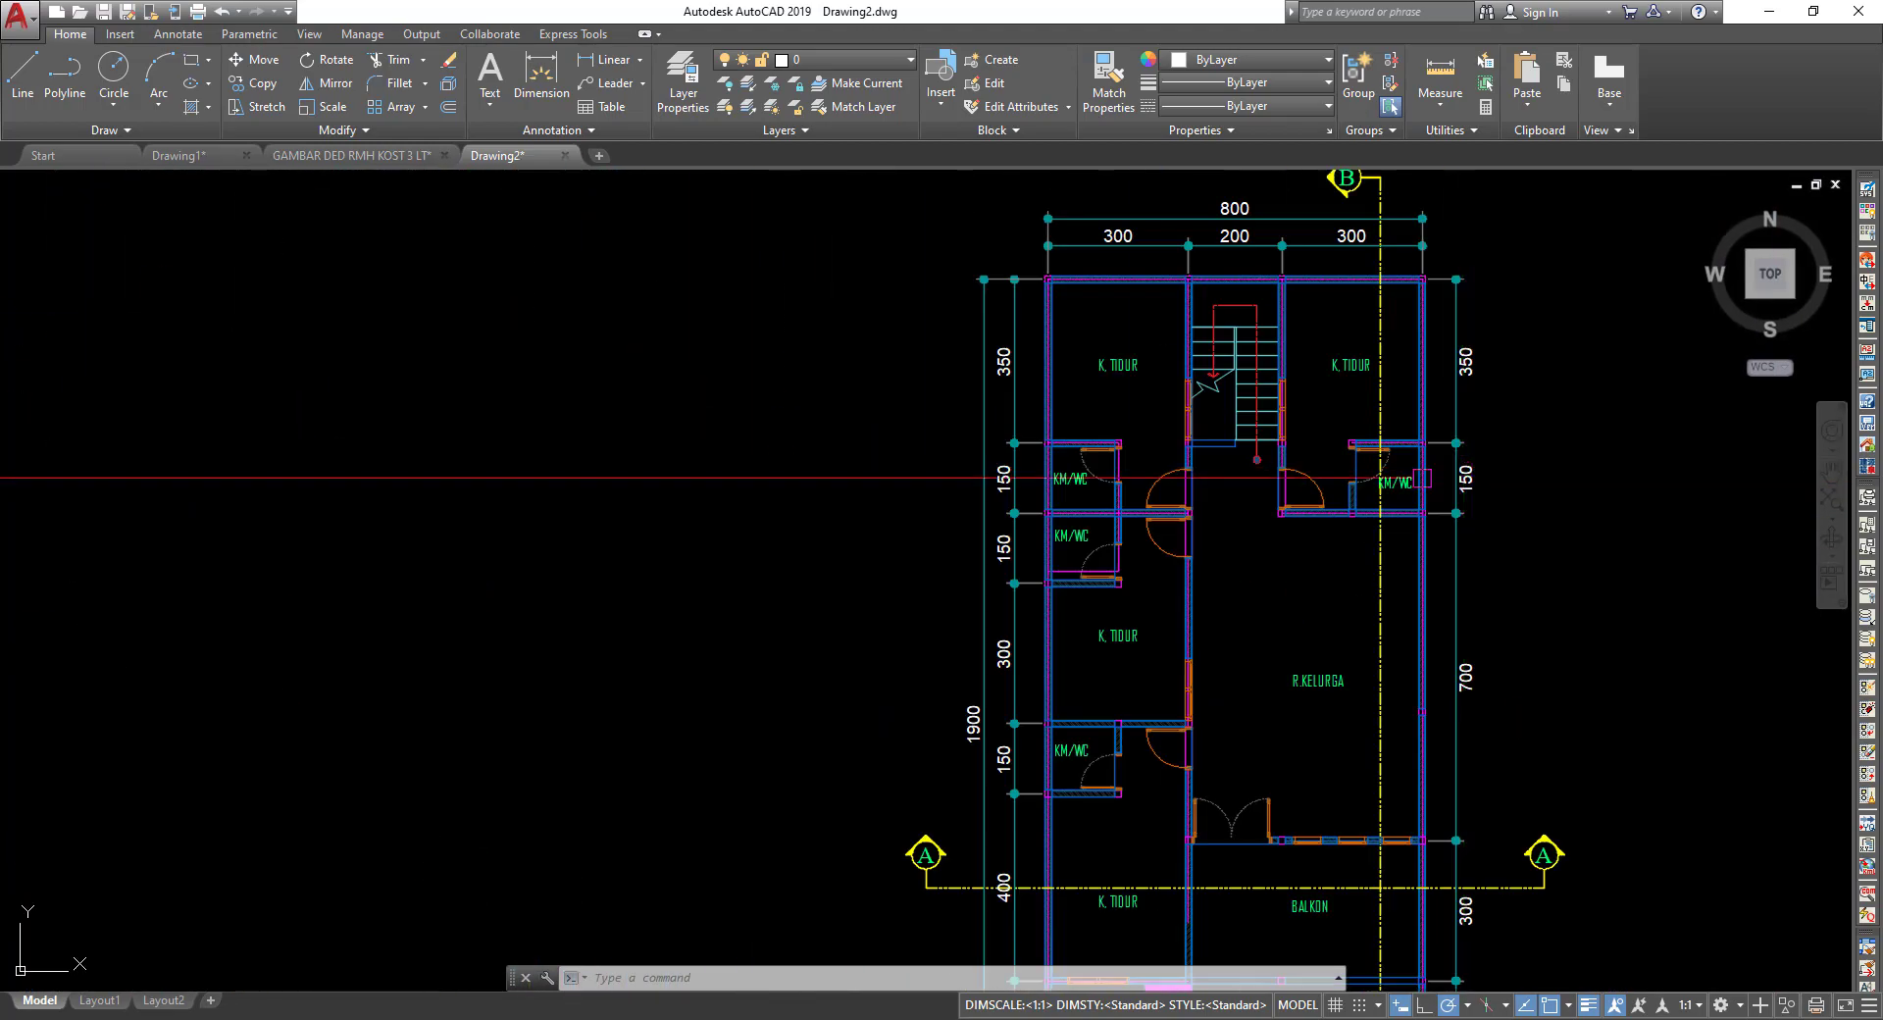
pyautogui.scroll(3, 1065, 442)
pyautogui.scroll(3, 1066, 442)
pyautogui.scroll(-1, 1066, 441)
pyautogui.scroll(-3, 1030, 397)
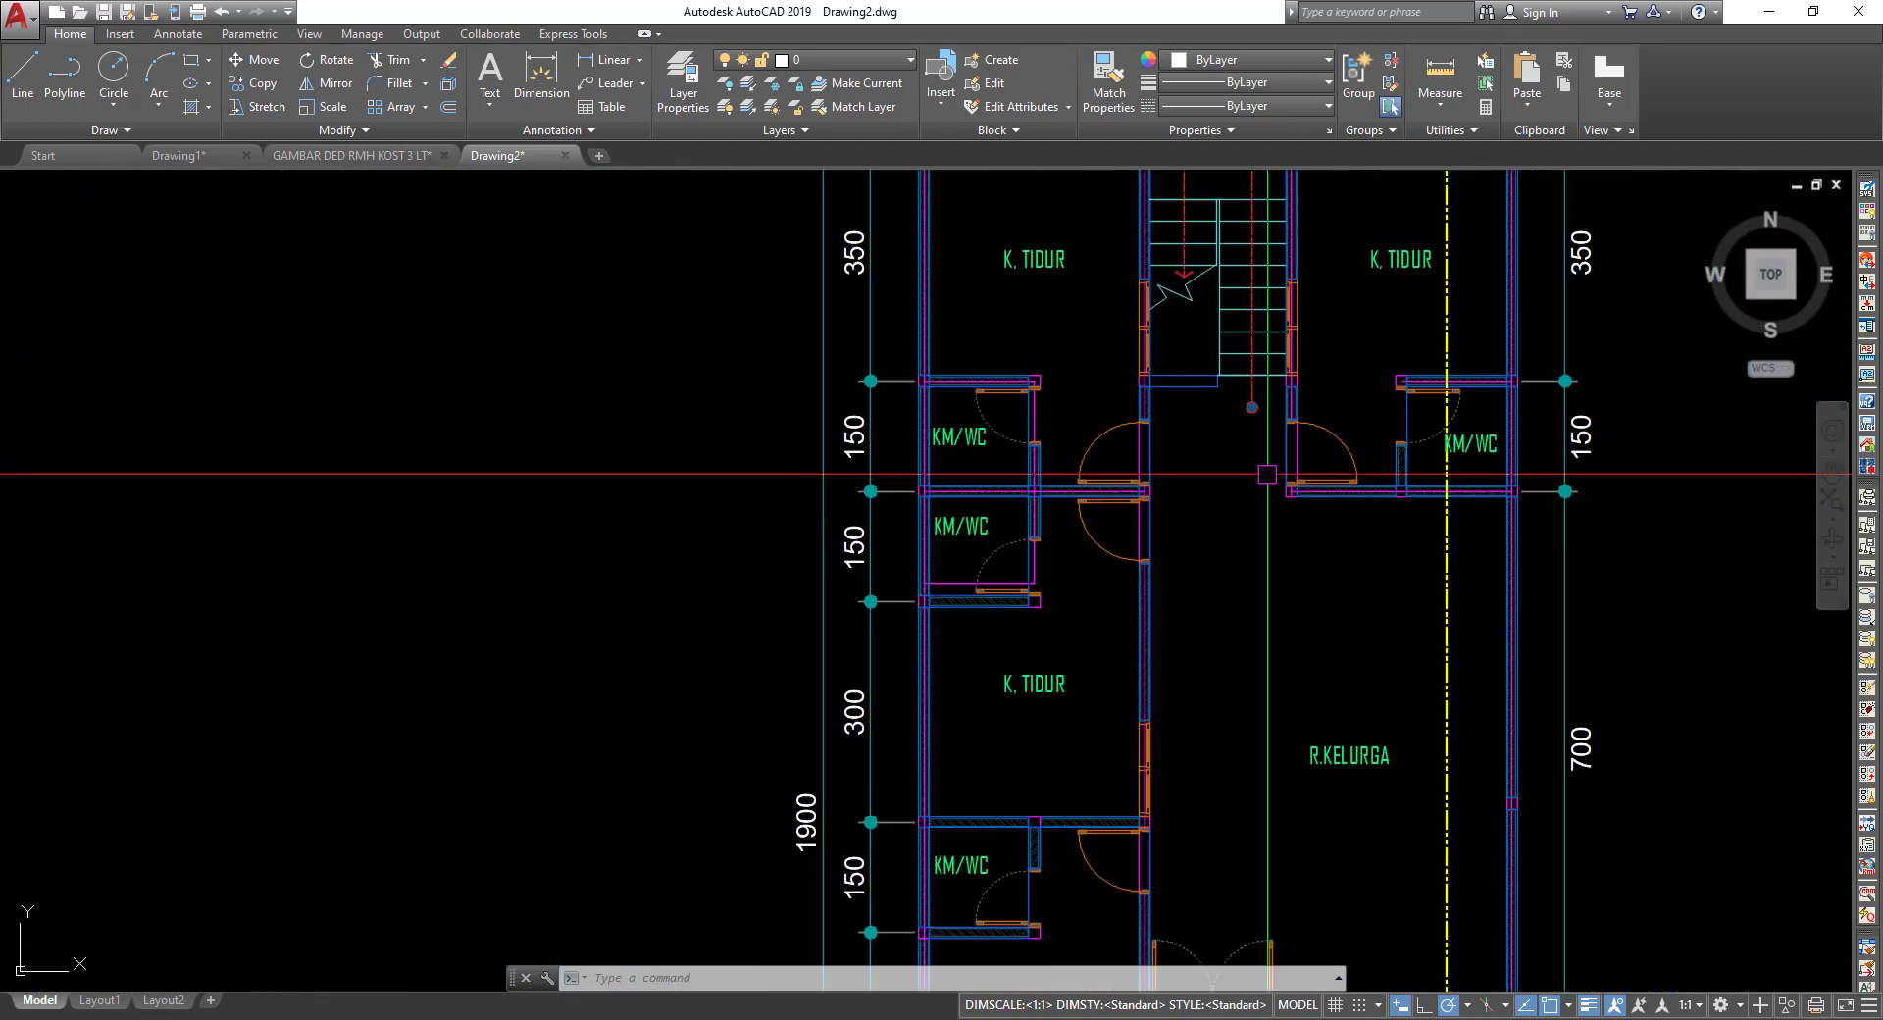
pyautogui.scroll(-2, 1029, 393)
pyautogui.scroll(3, 1192, 513)
pyautogui.scroll(-3, 1191, 513)
pyautogui.scroll(1, 941, 449)
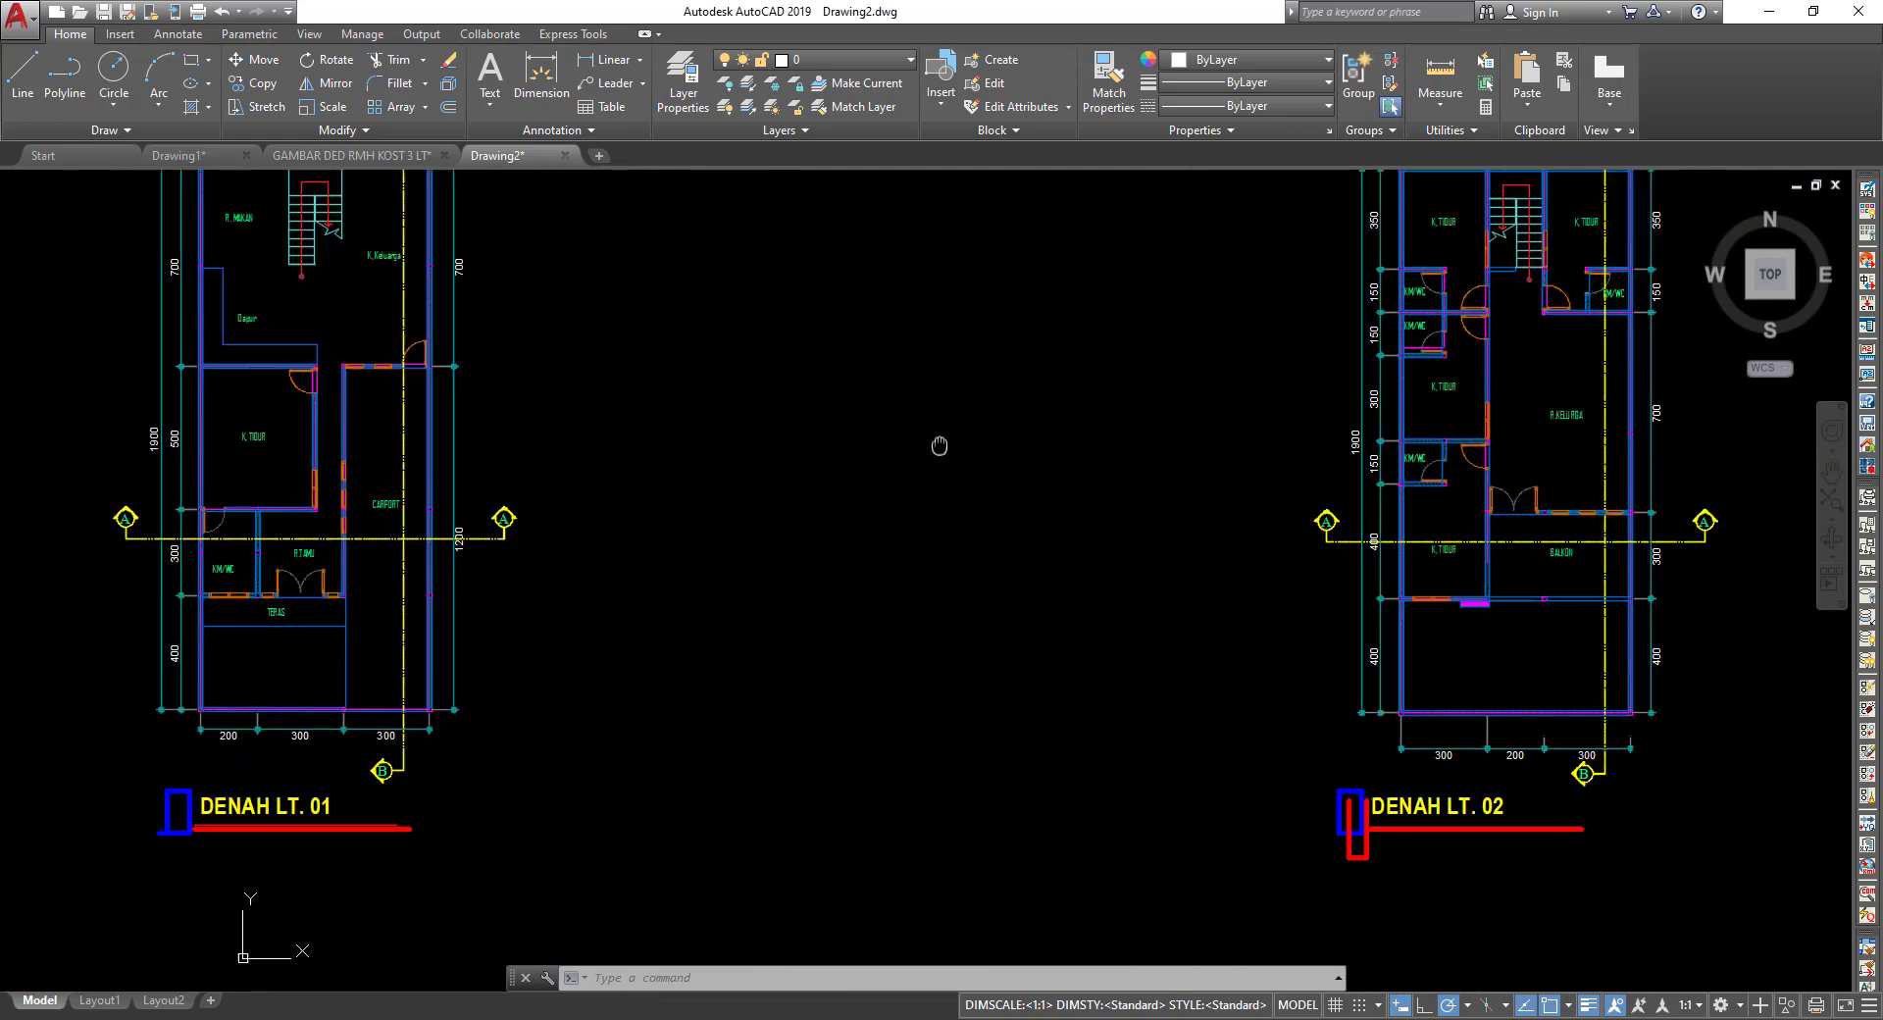
pyautogui.scroll(2, 784, 412)
pyautogui.scroll(2, 756, 384)
pyautogui.scroll(1, 756, 384)
pyautogui.scroll(3, 784, 393)
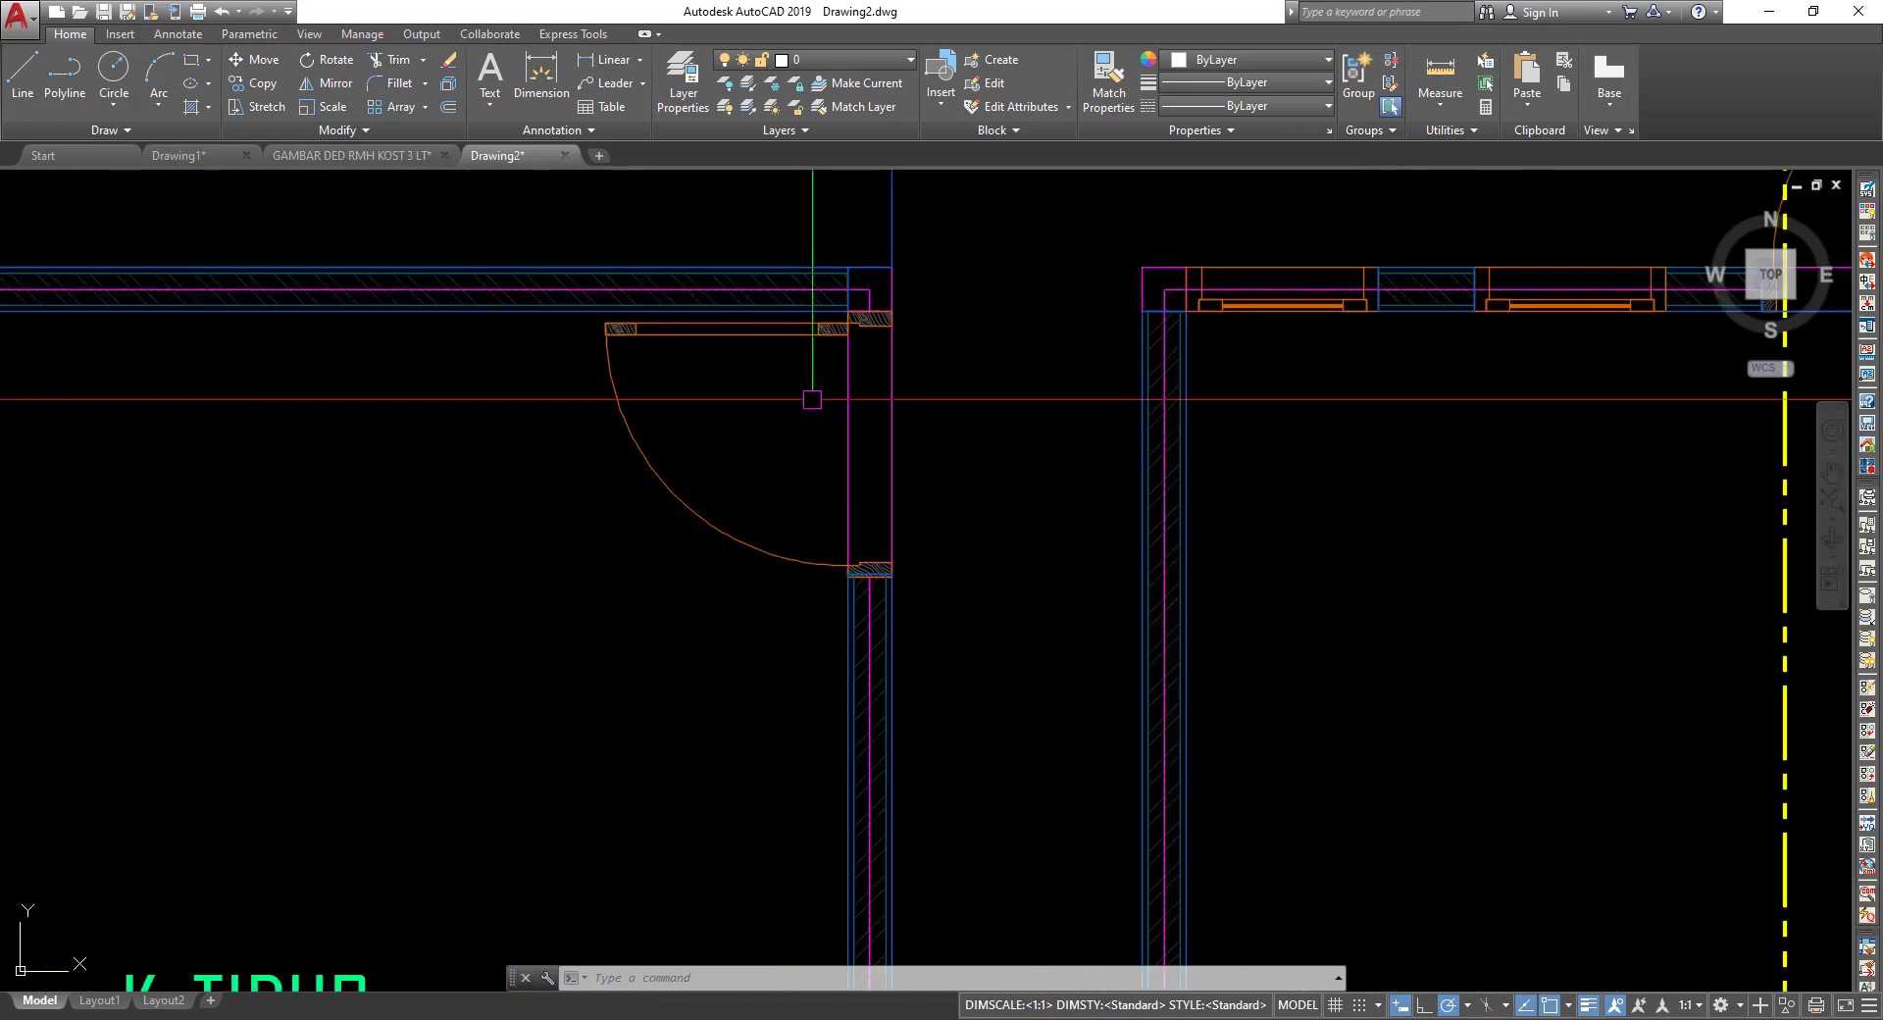
# Reopen block P1 in the Block Editor and set WIPEOUTFRAME to 0.
pyautogui.doubleClick(848, 376)
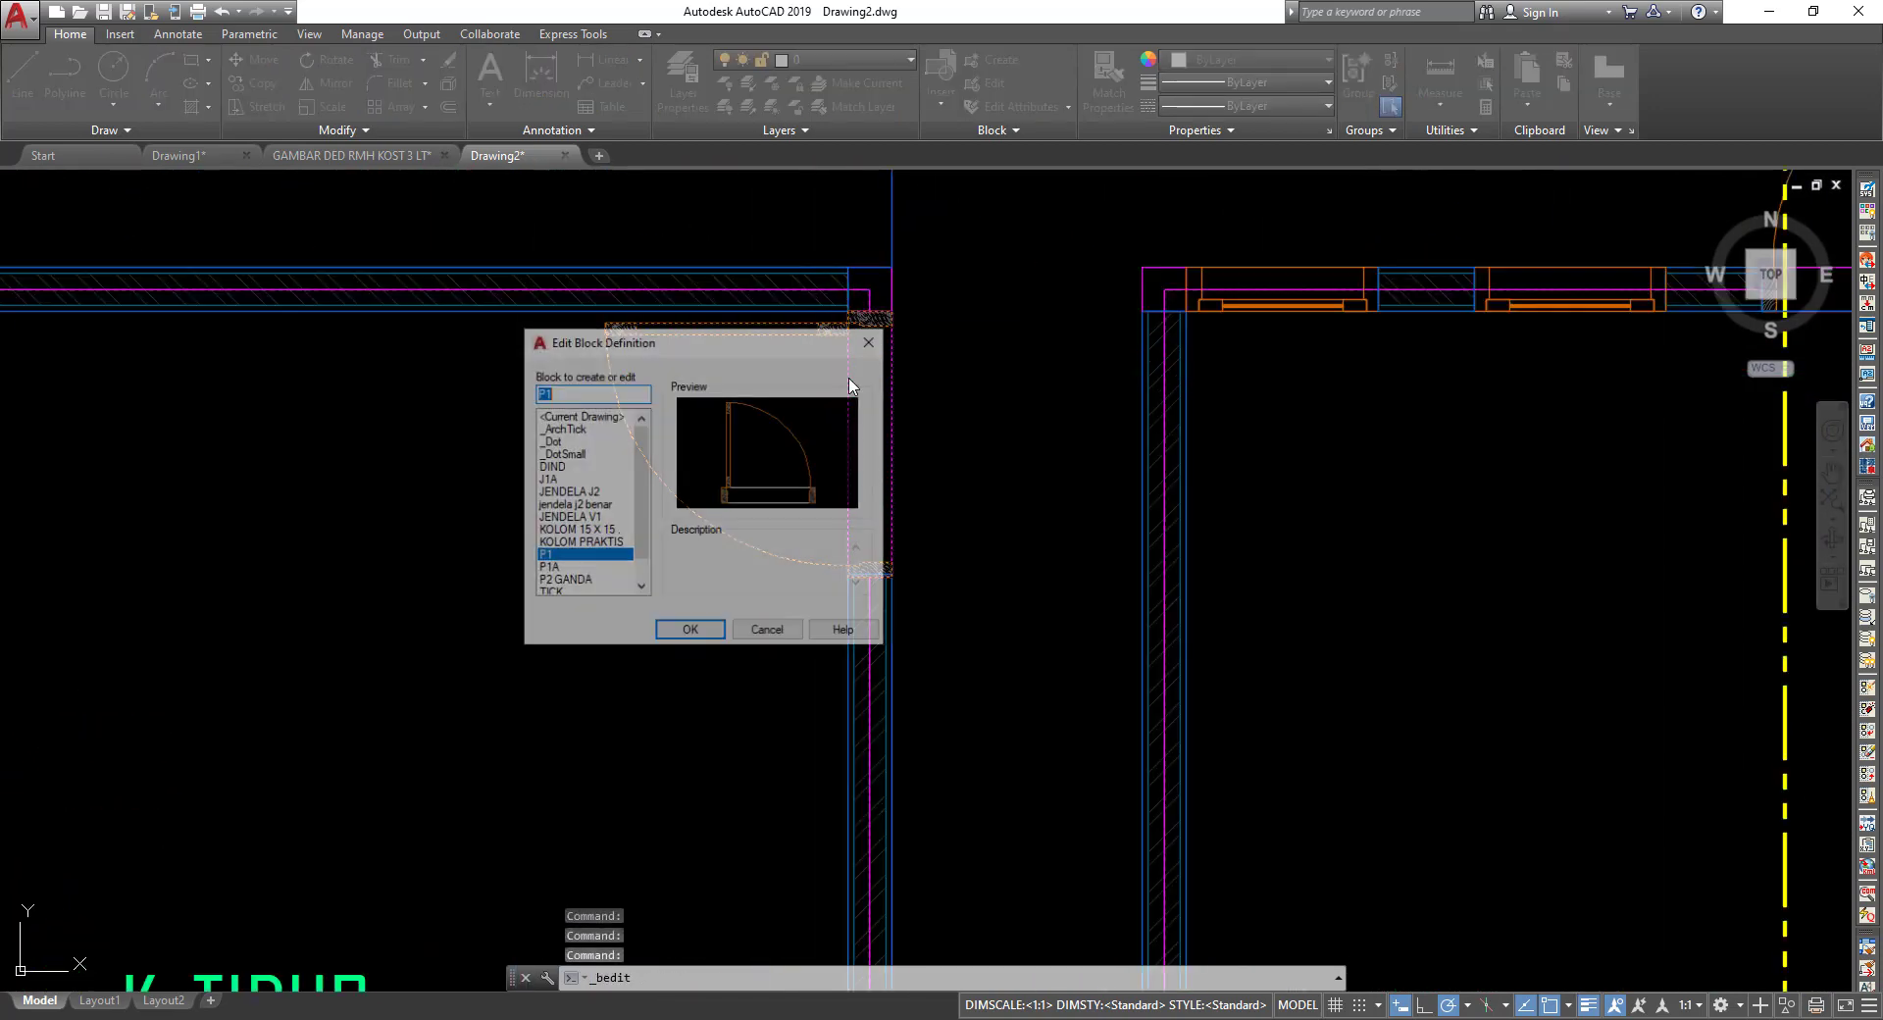
pyautogui.click(691, 632)
pyautogui.write('IMA')
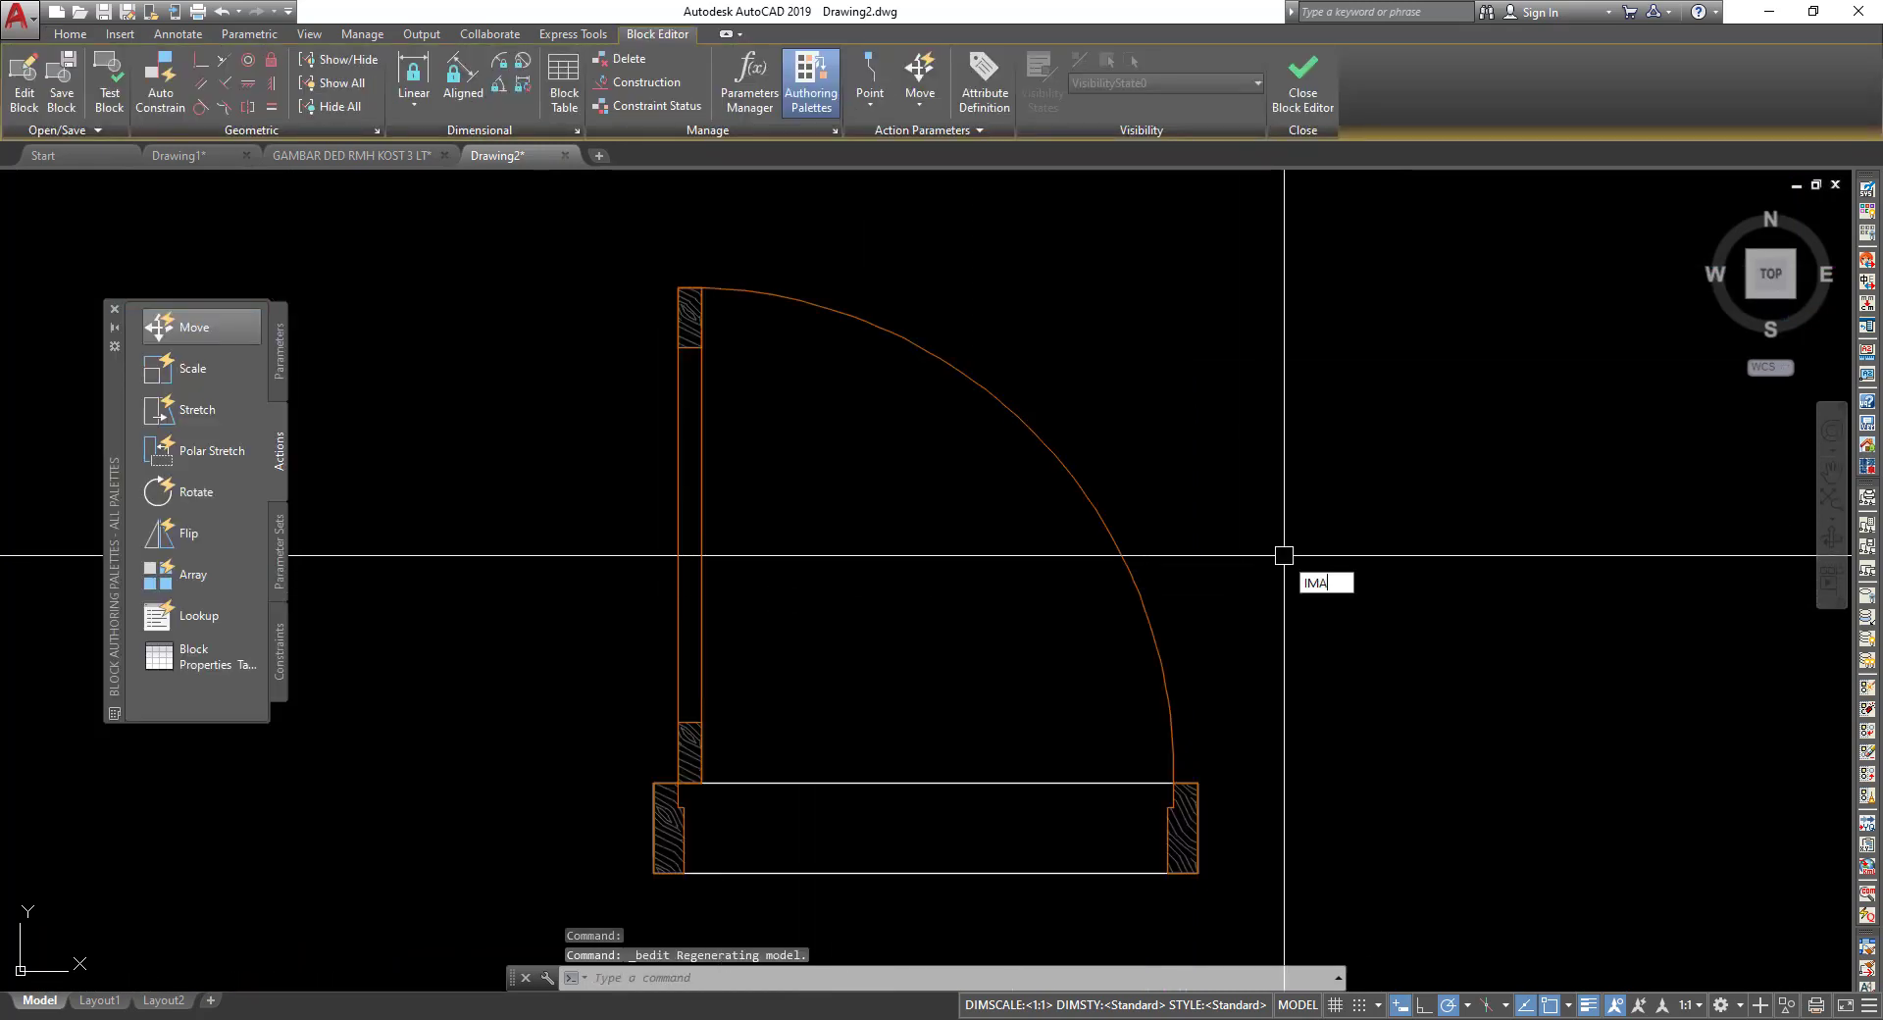
pyautogui.press('Return')
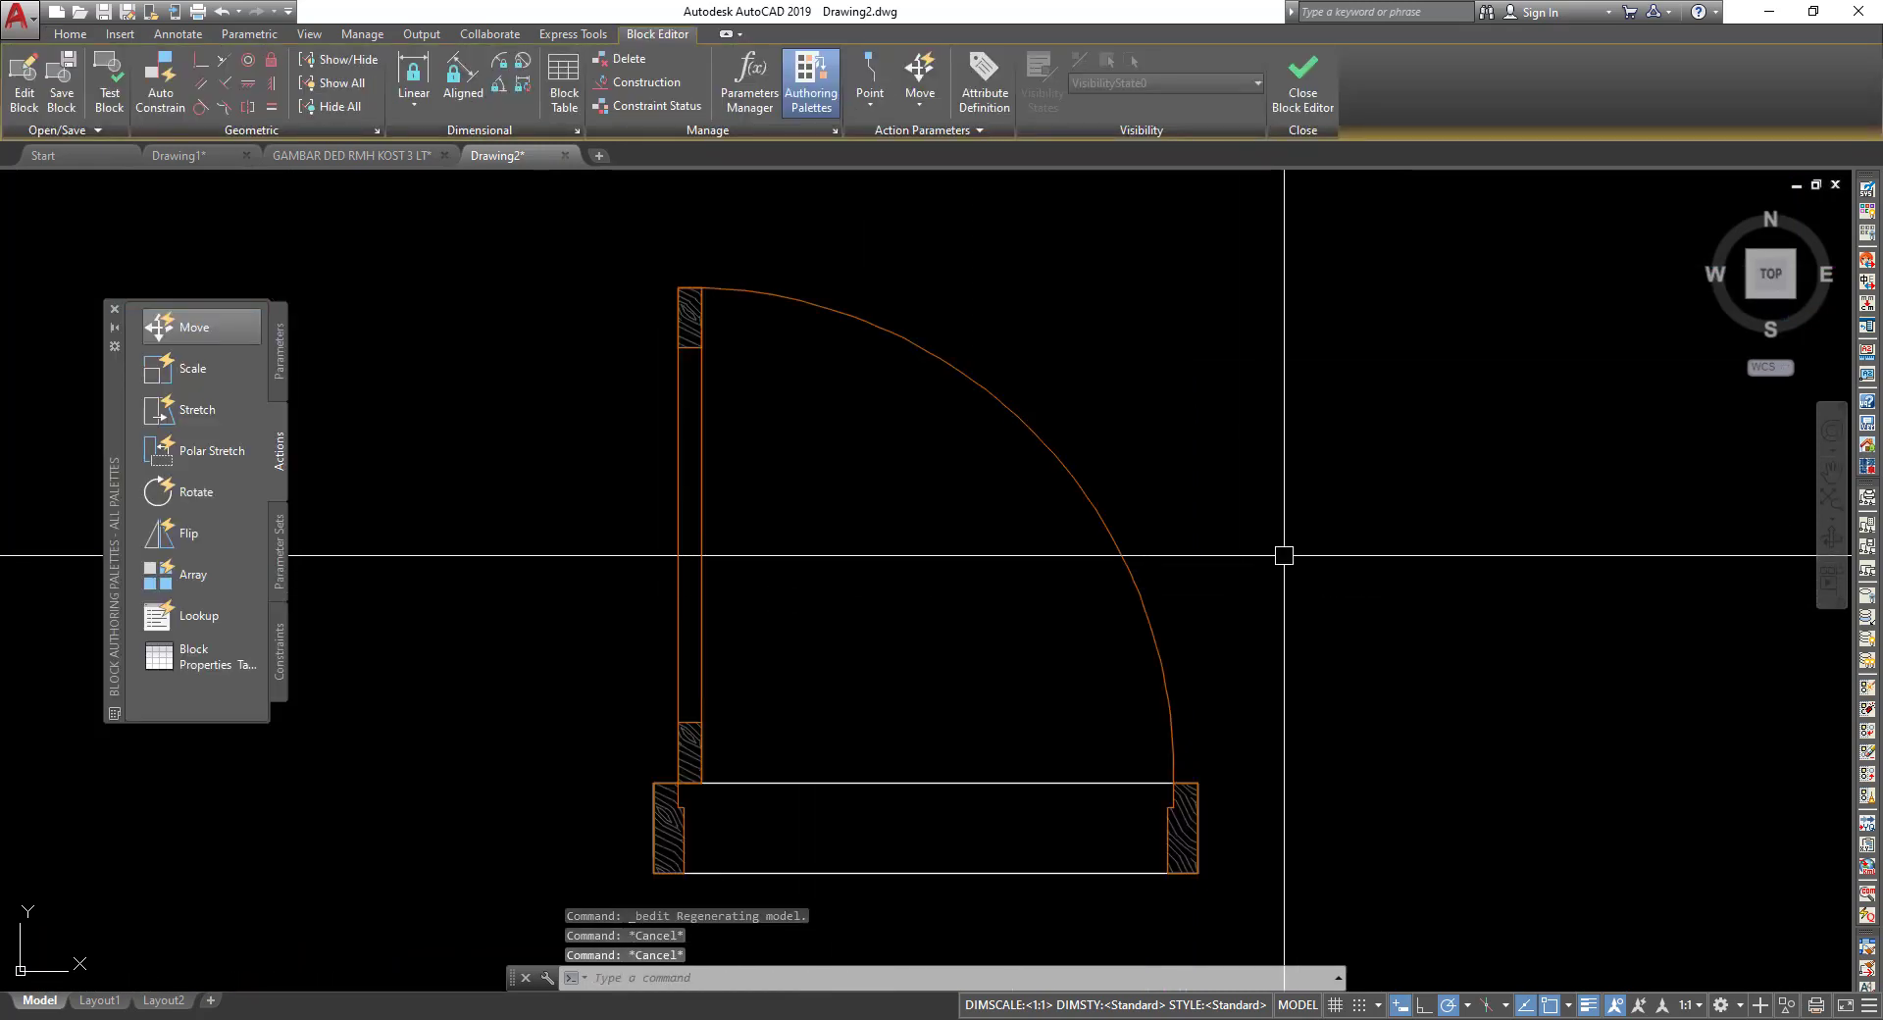
pyautogui.write('WIPEOUT')
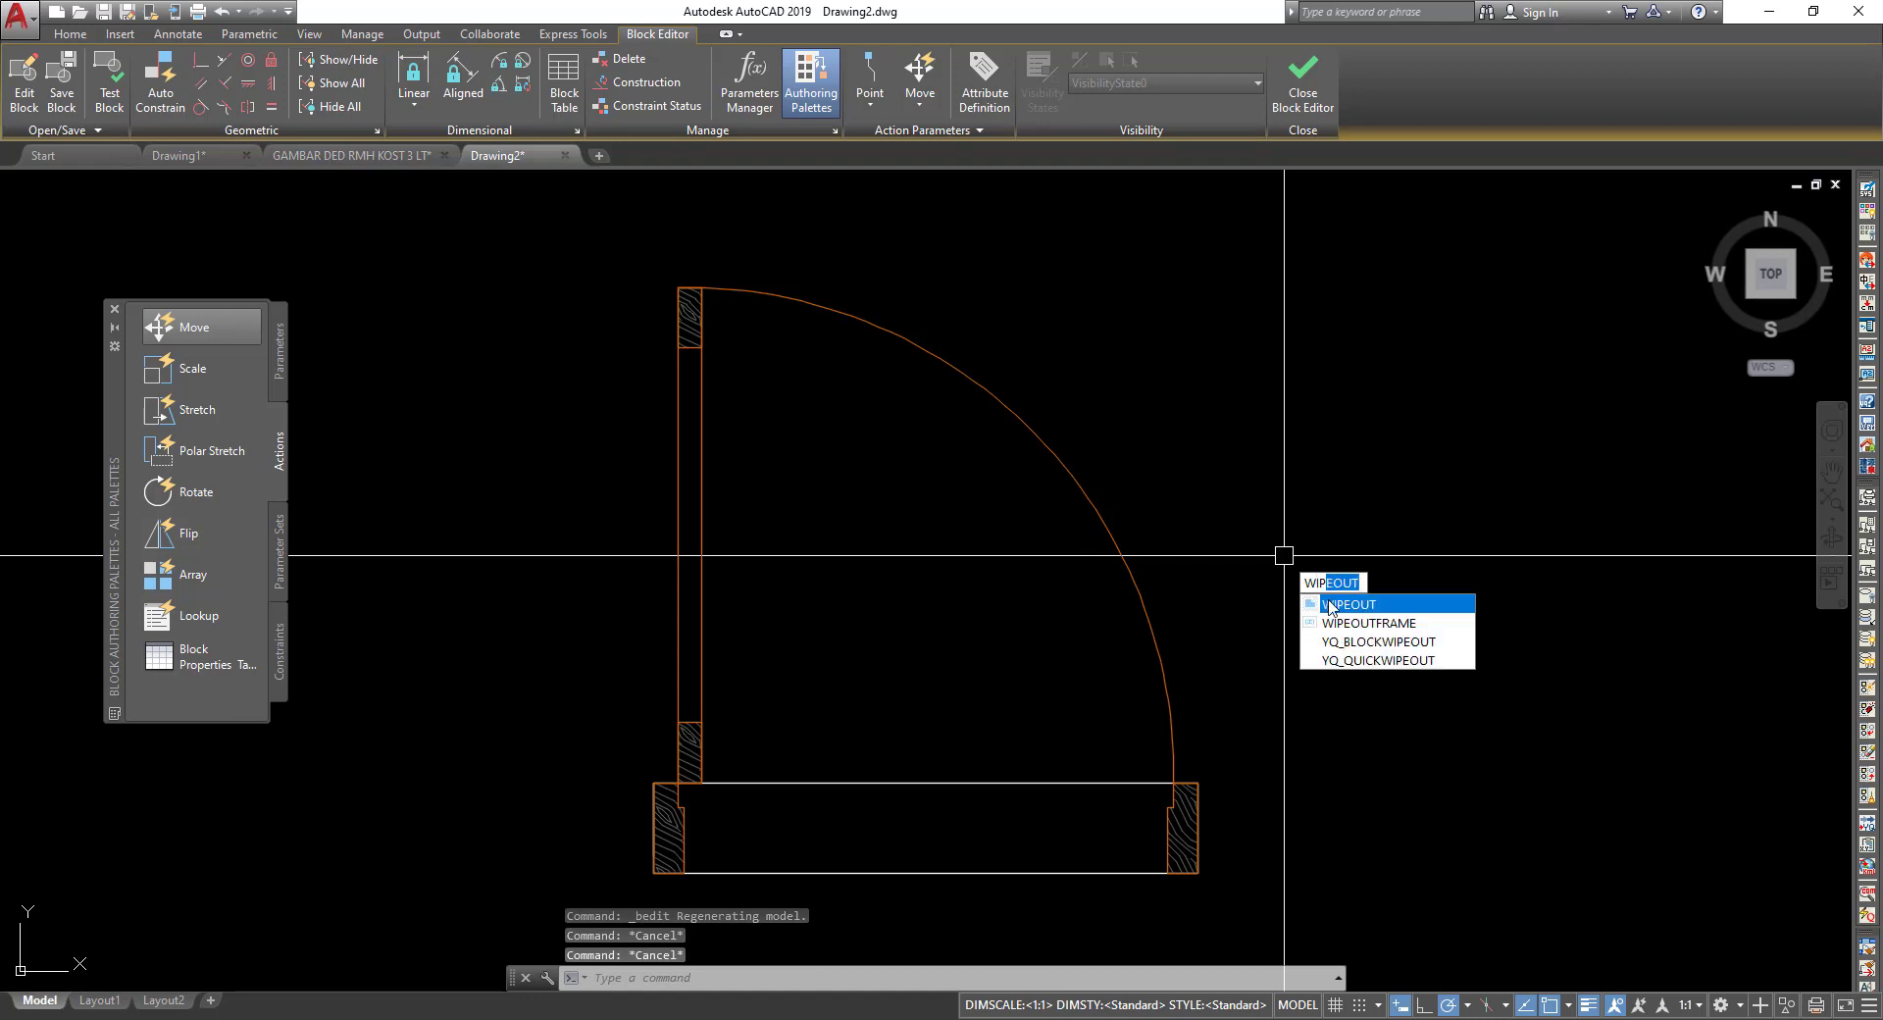
pyautogui.click(1343, 623)
pyautogui.write('0')
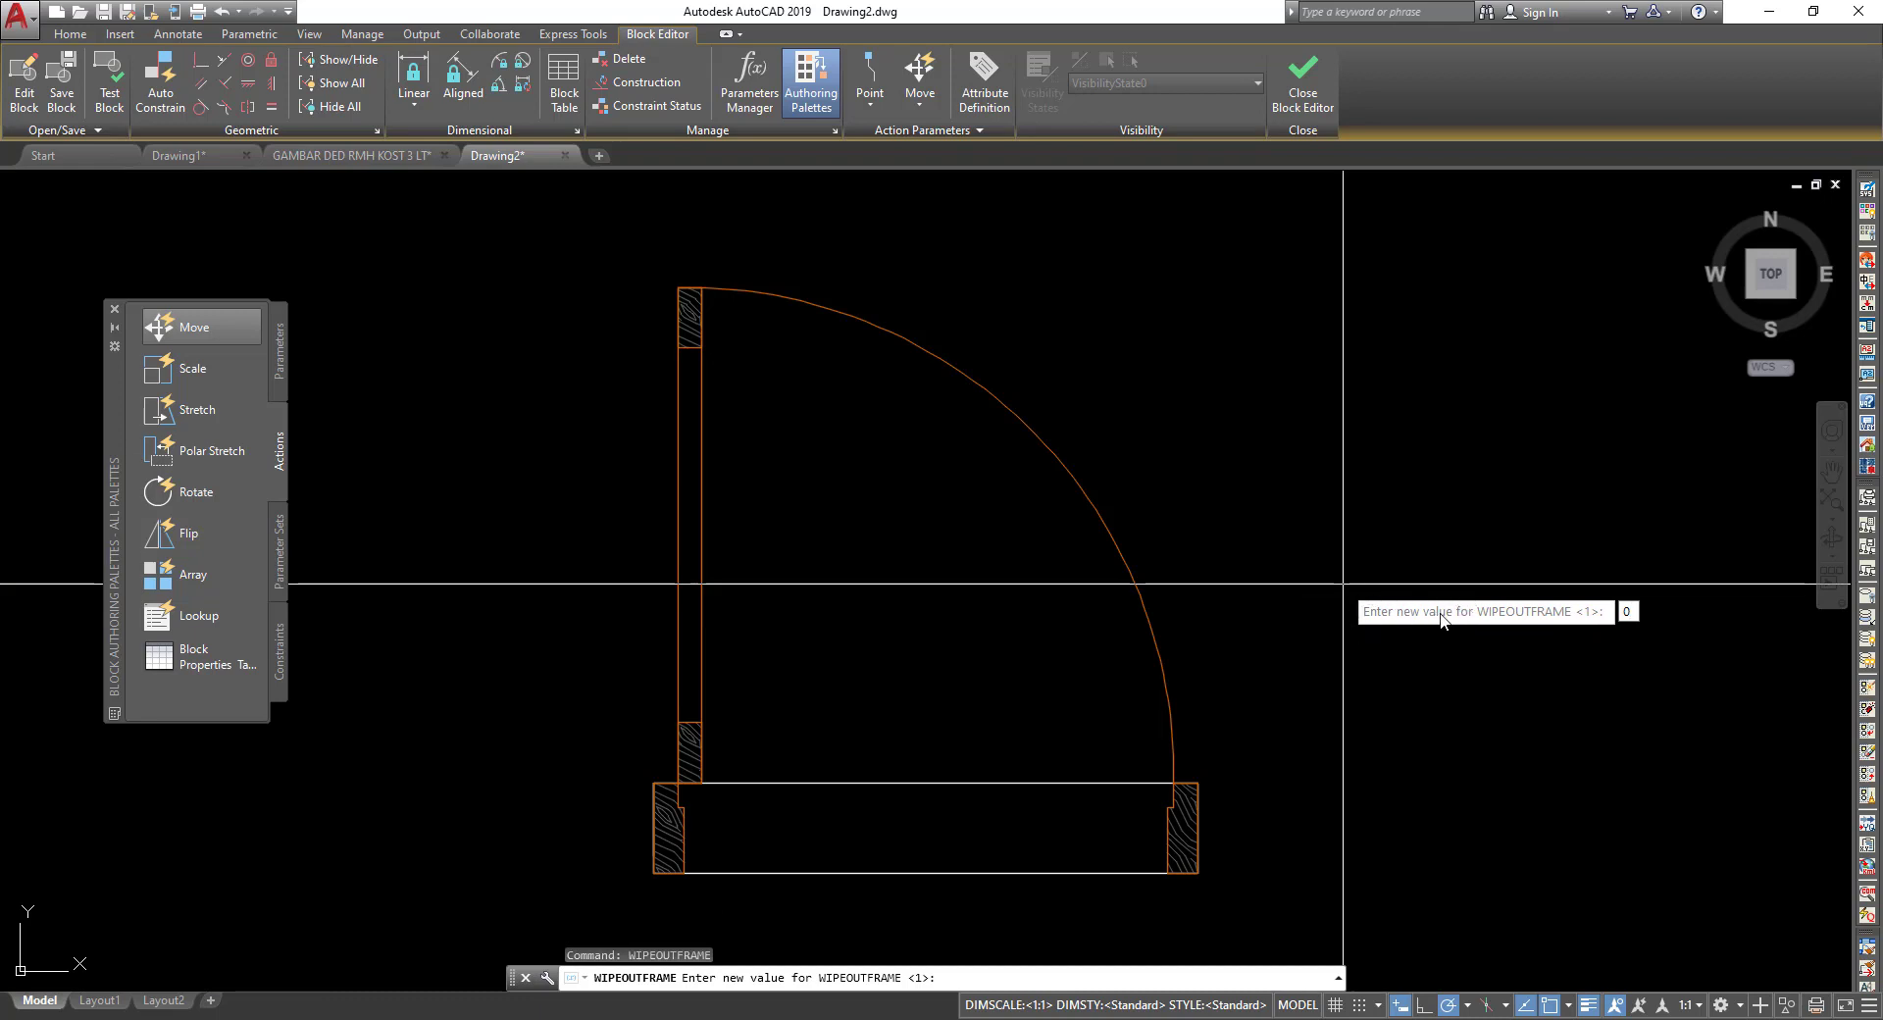
pyautogui.press('Return')
# Select the wipeout under the door threshold to confirm its frame is hidden, then close the editor.
pyautogui.moveTo(1325, 610); pyautogui.dragTo(1115, 470, button='middle')
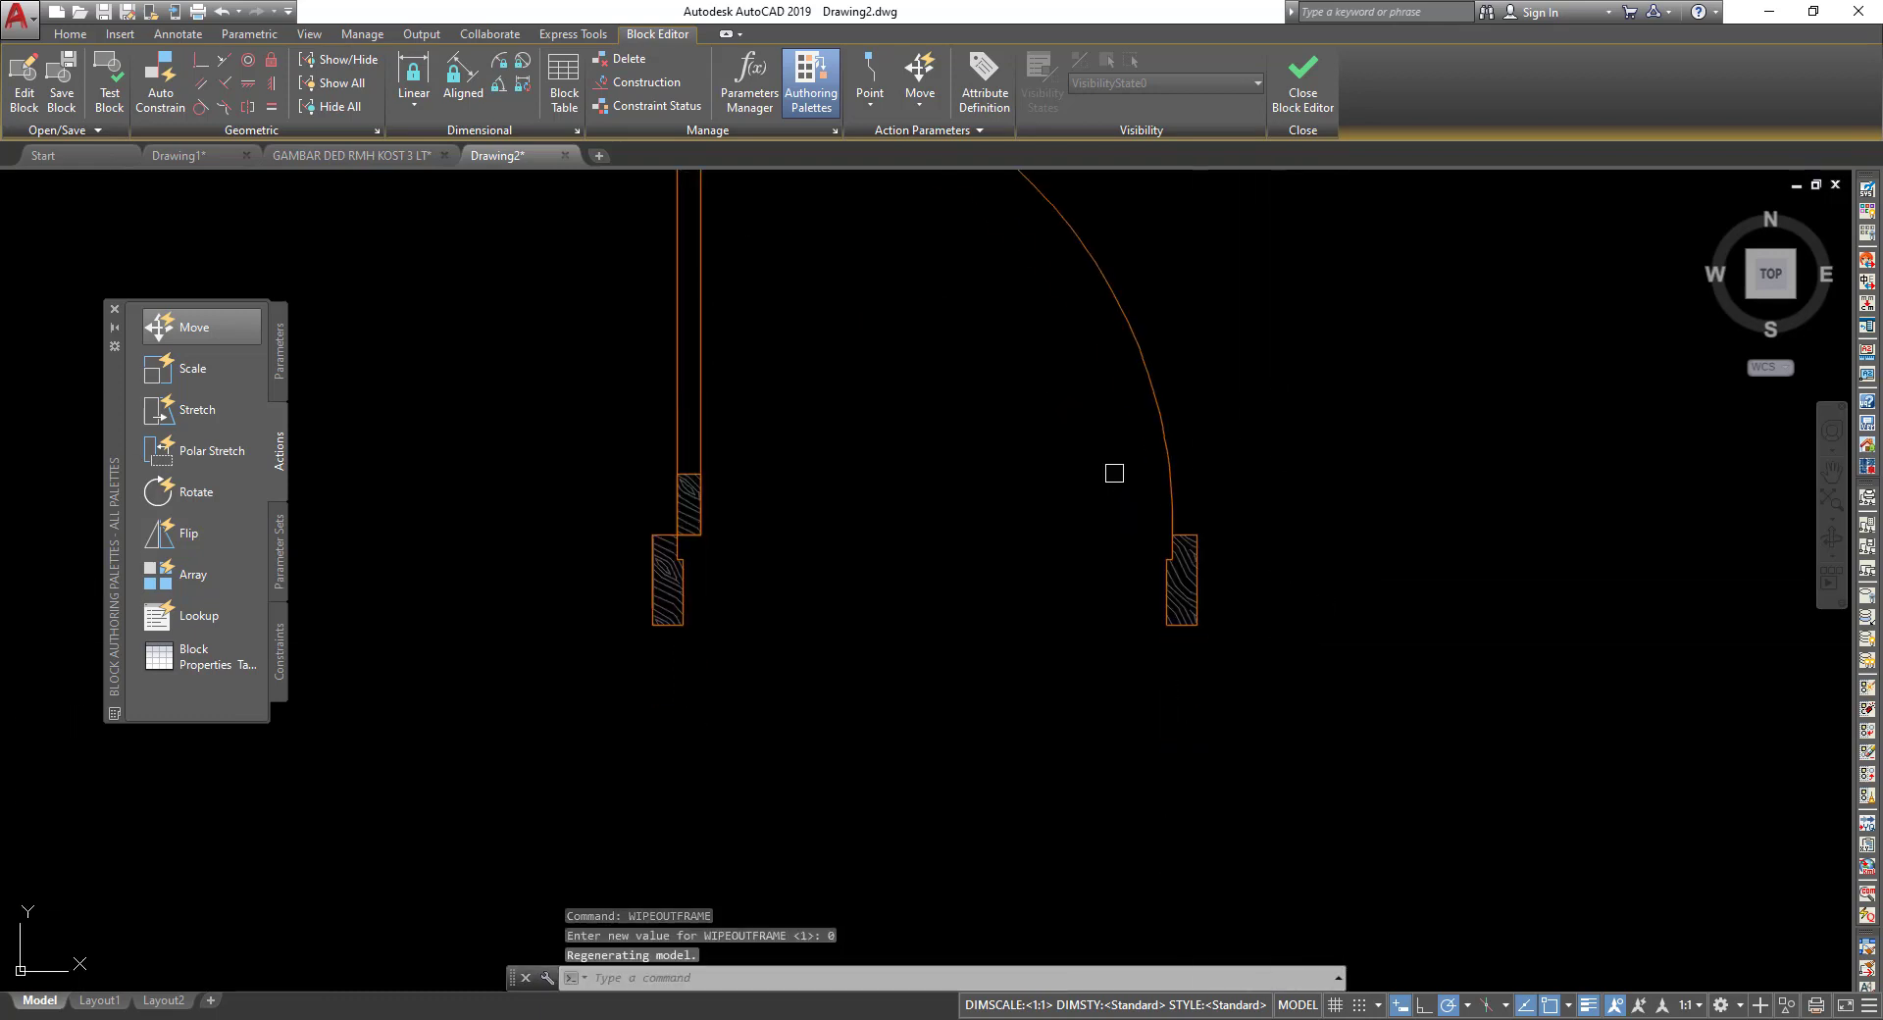
pyautogui.click(1069, 422)
pyautogui.click(896, 673)
pyautogui.press('Escape')
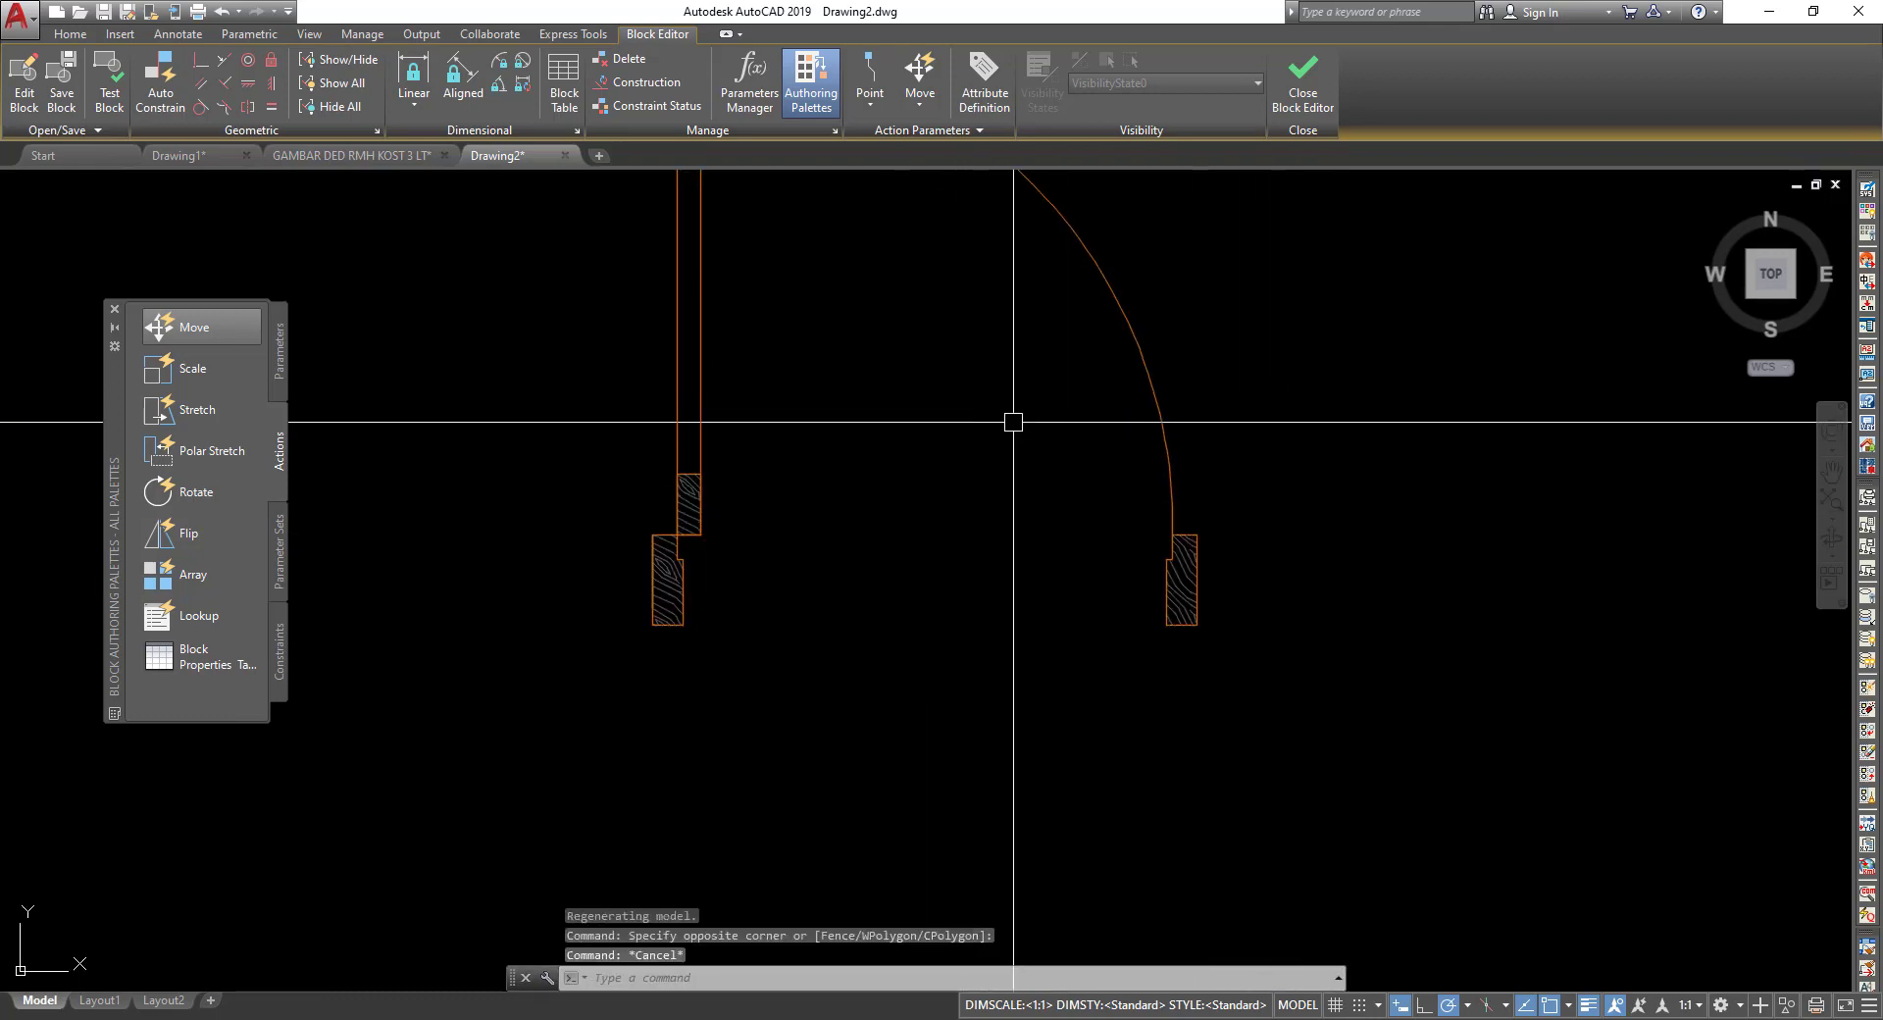
pyautogui.click(1000, 421)
pyautogui.click(874, 664)
pyautogui.click(964, 706)
pyautogui.click(958, 613)
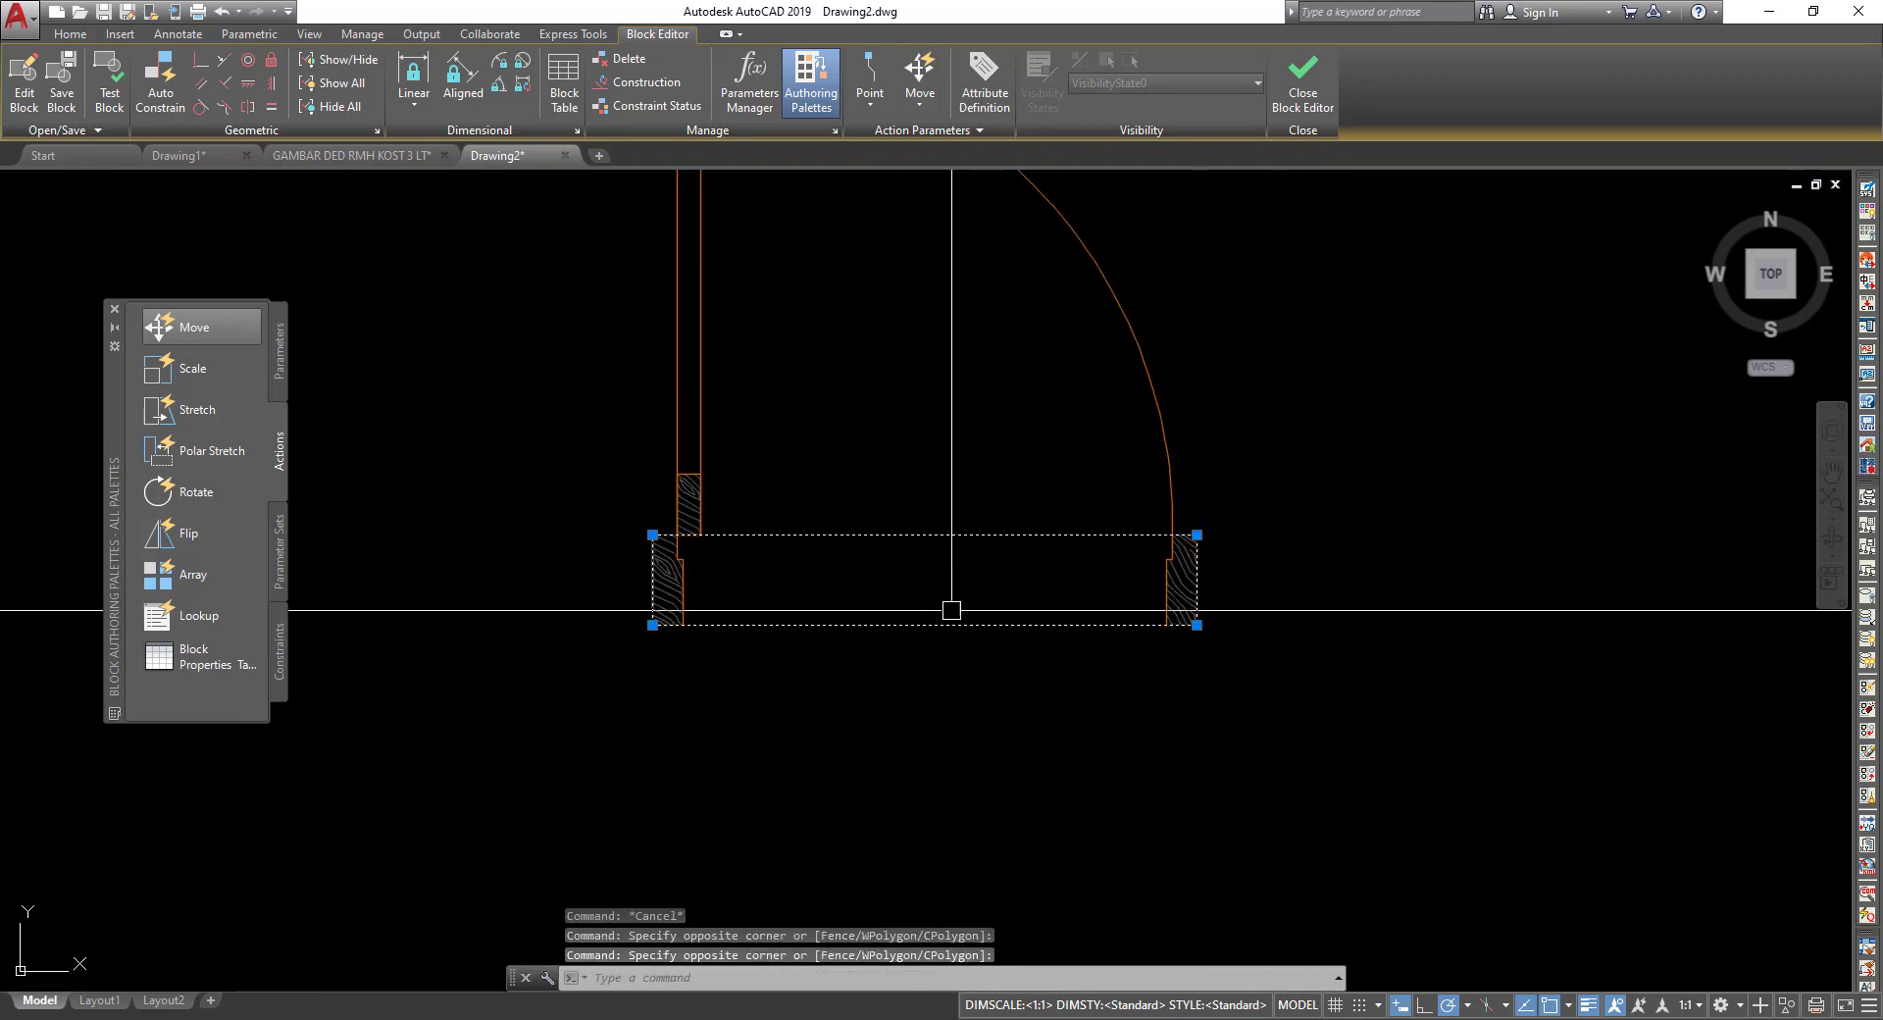
pyautogui.click(975, 702)
pyautogui.click(862, 490)
pyautogui.press('Escape')
pyautogui.click(899, 625)
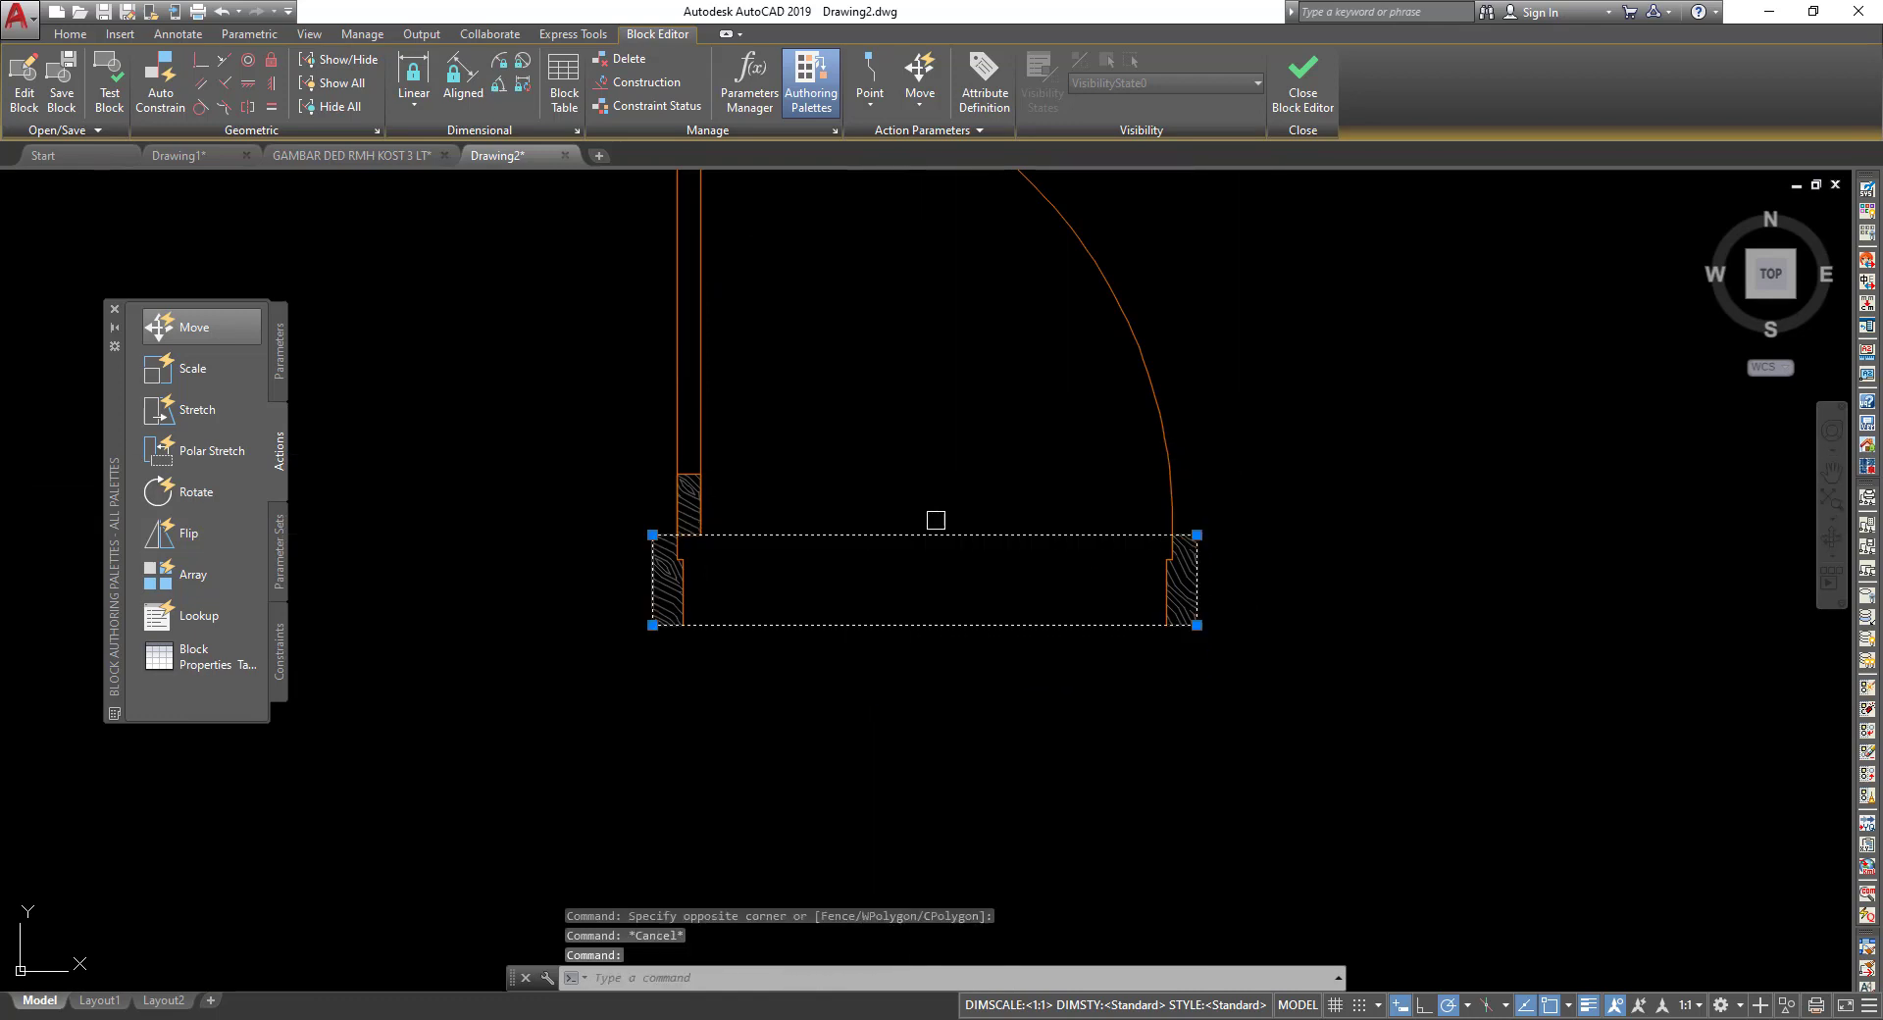
pyautogui.press('Escape')
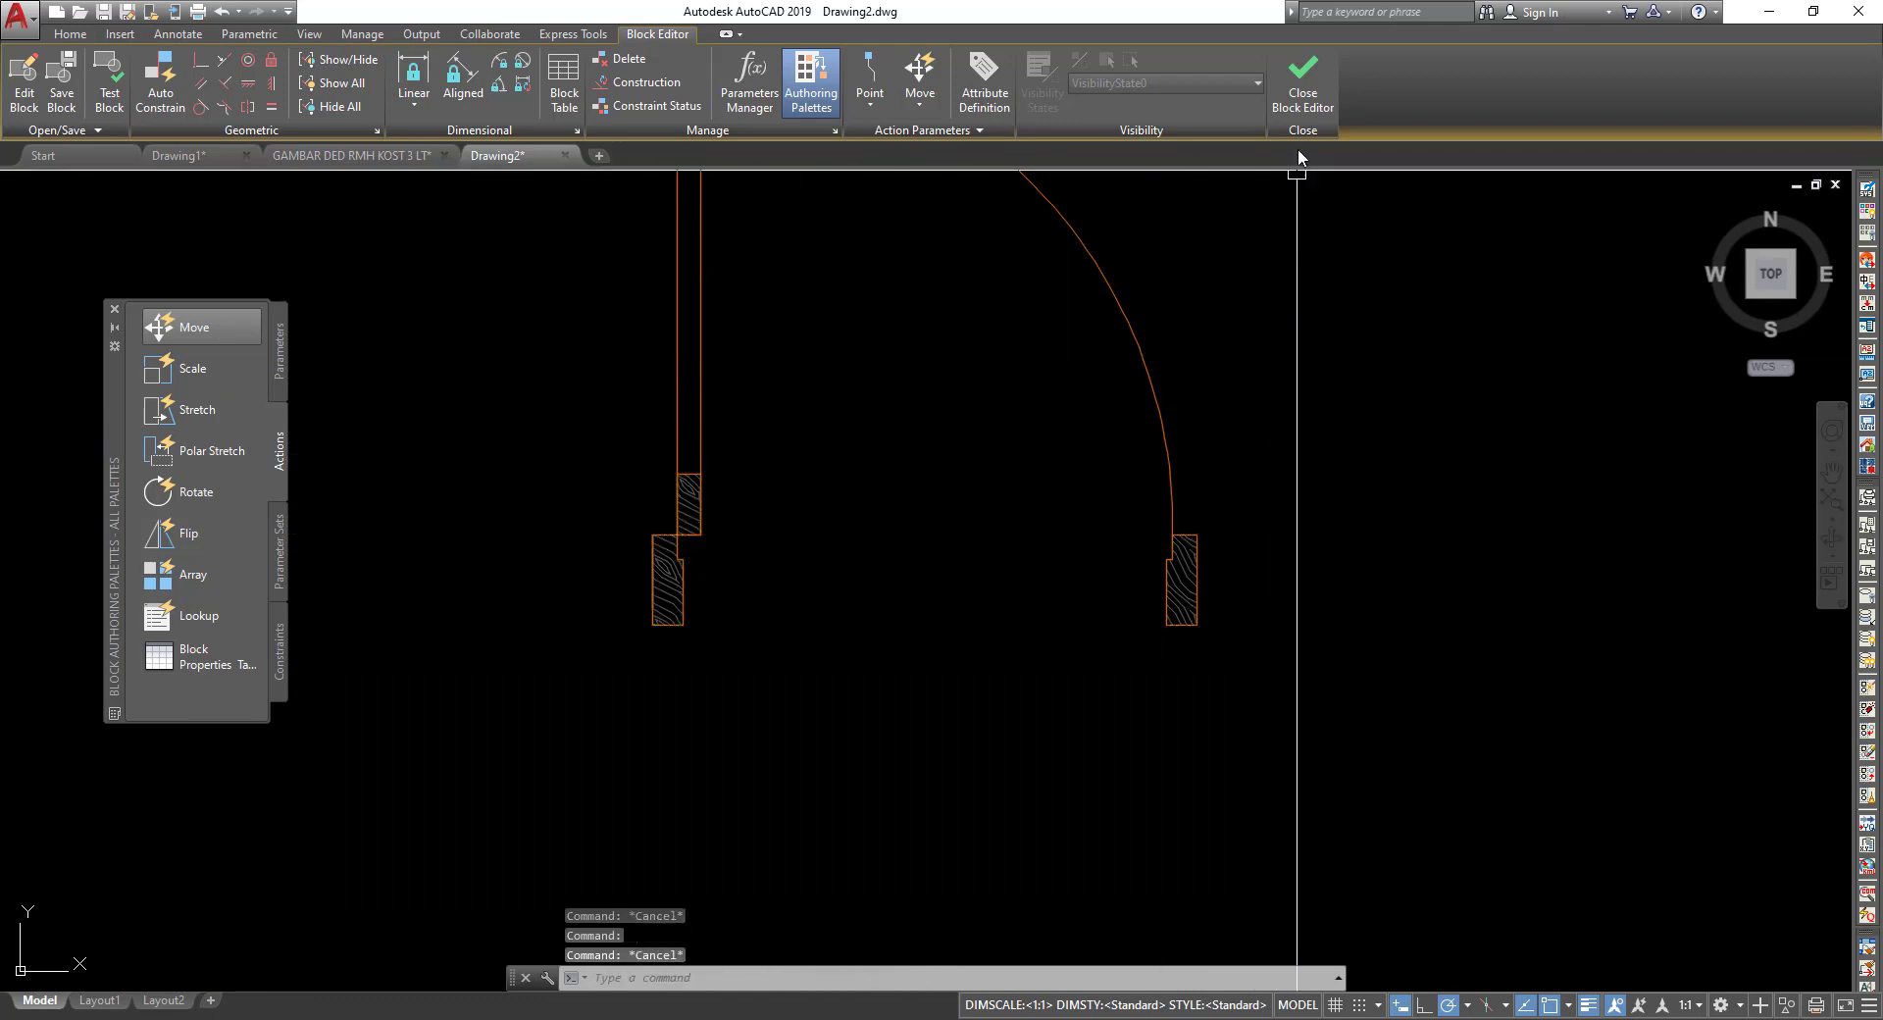
pyautogui.click(1303, 98)
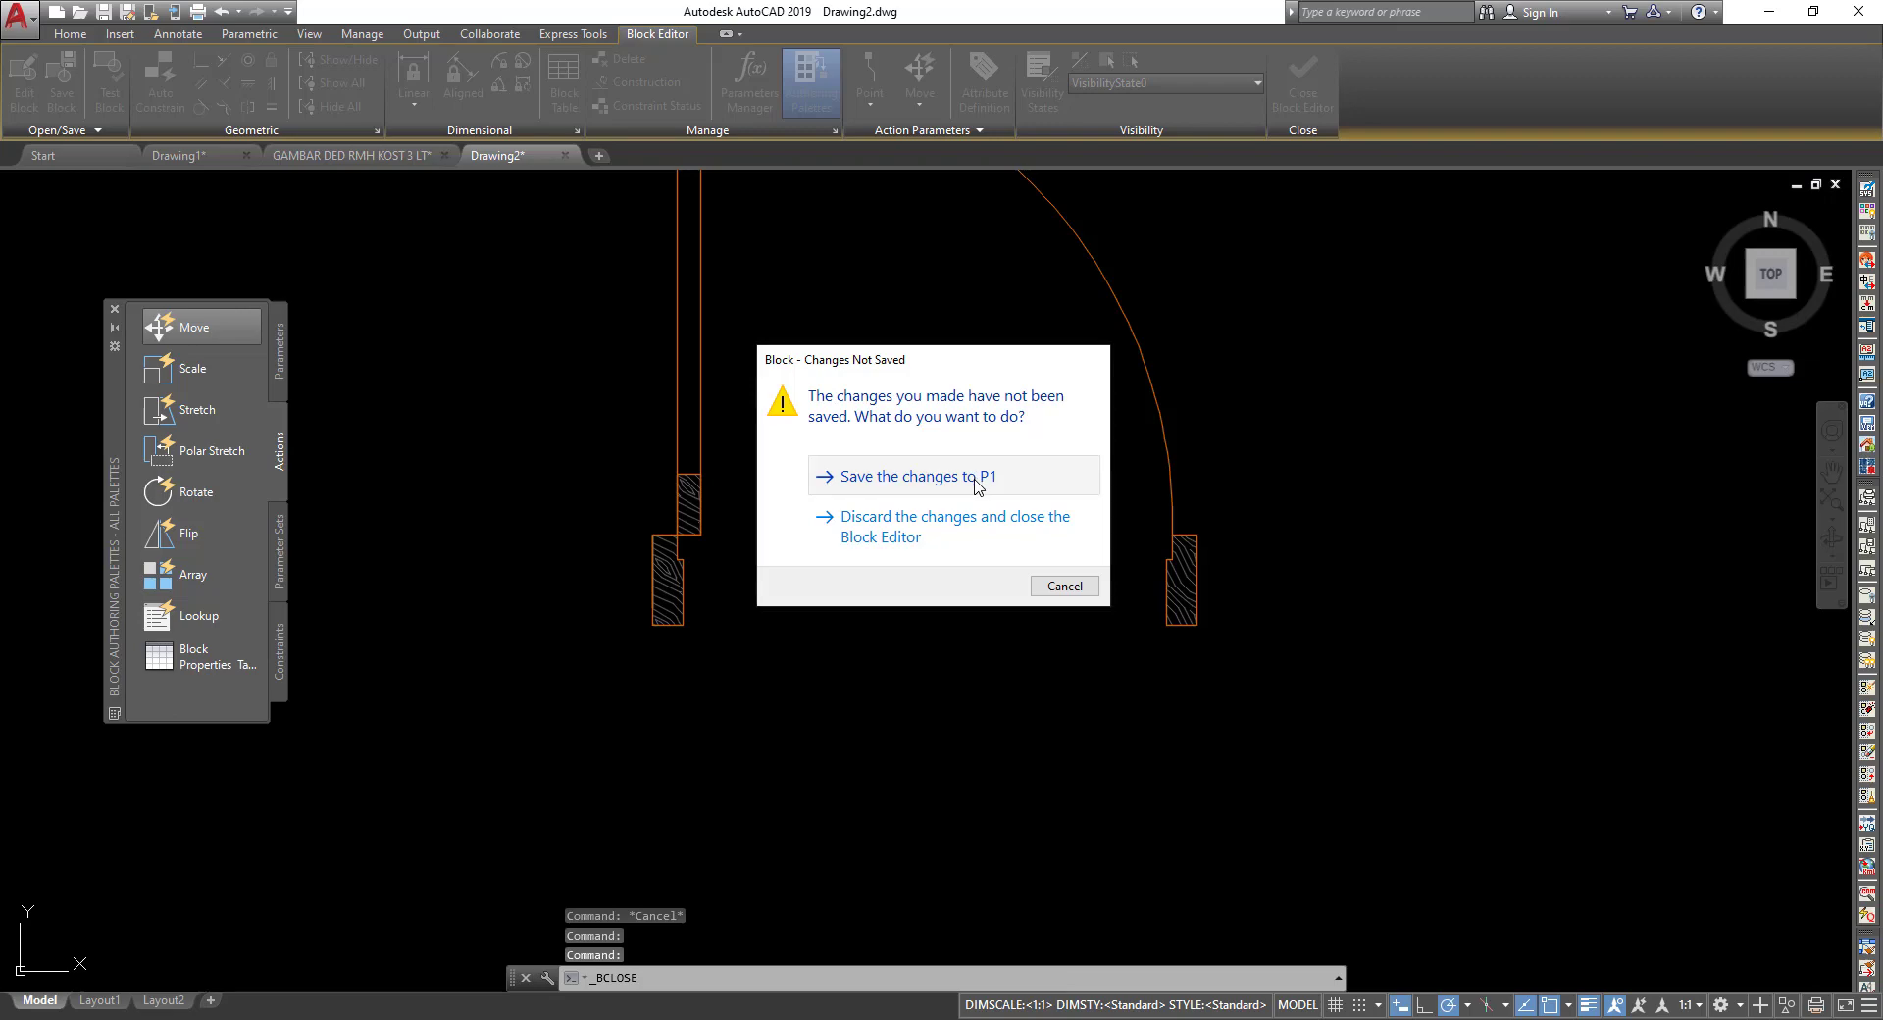
# Save the changes to block P1 and return to the floor plan.
pyautogui.click(976, 481)
pyautogui.scroll(2, 969, 441)
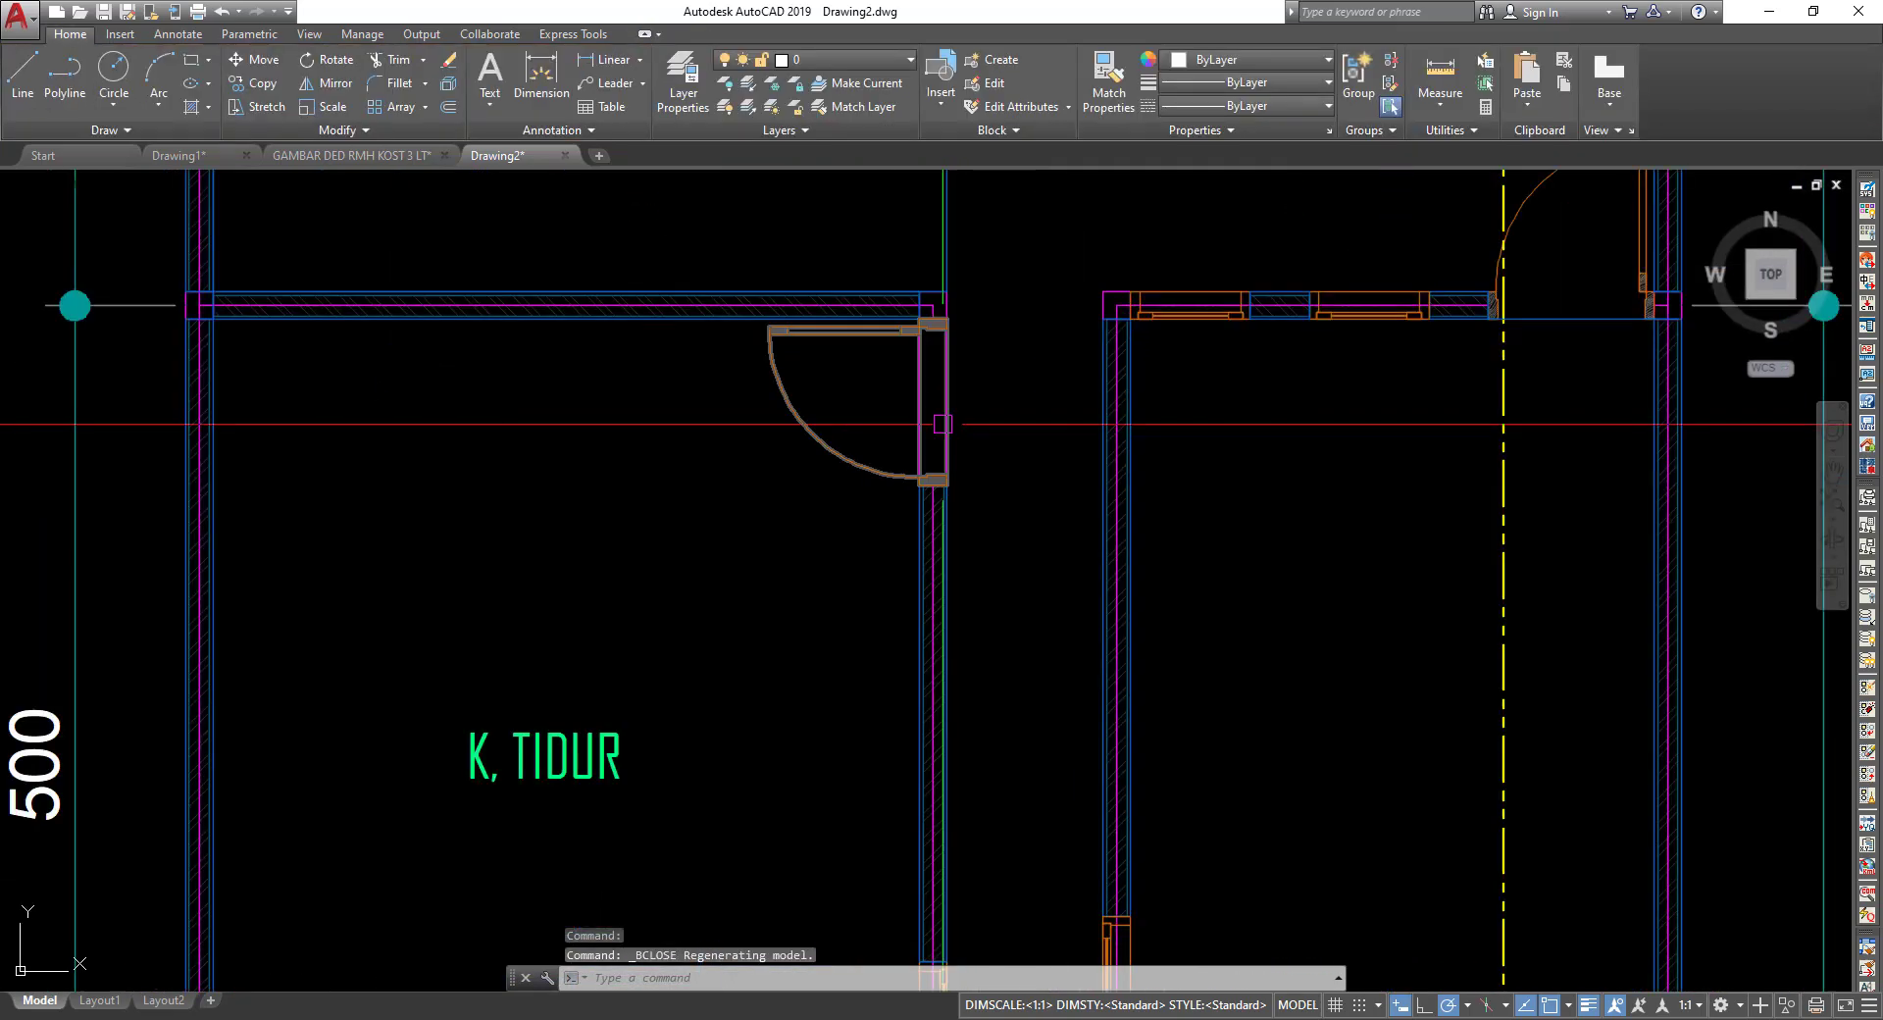
pyautogui.scroll(2, 966, 407)
pyautogui.scroll(2, 961, 275)
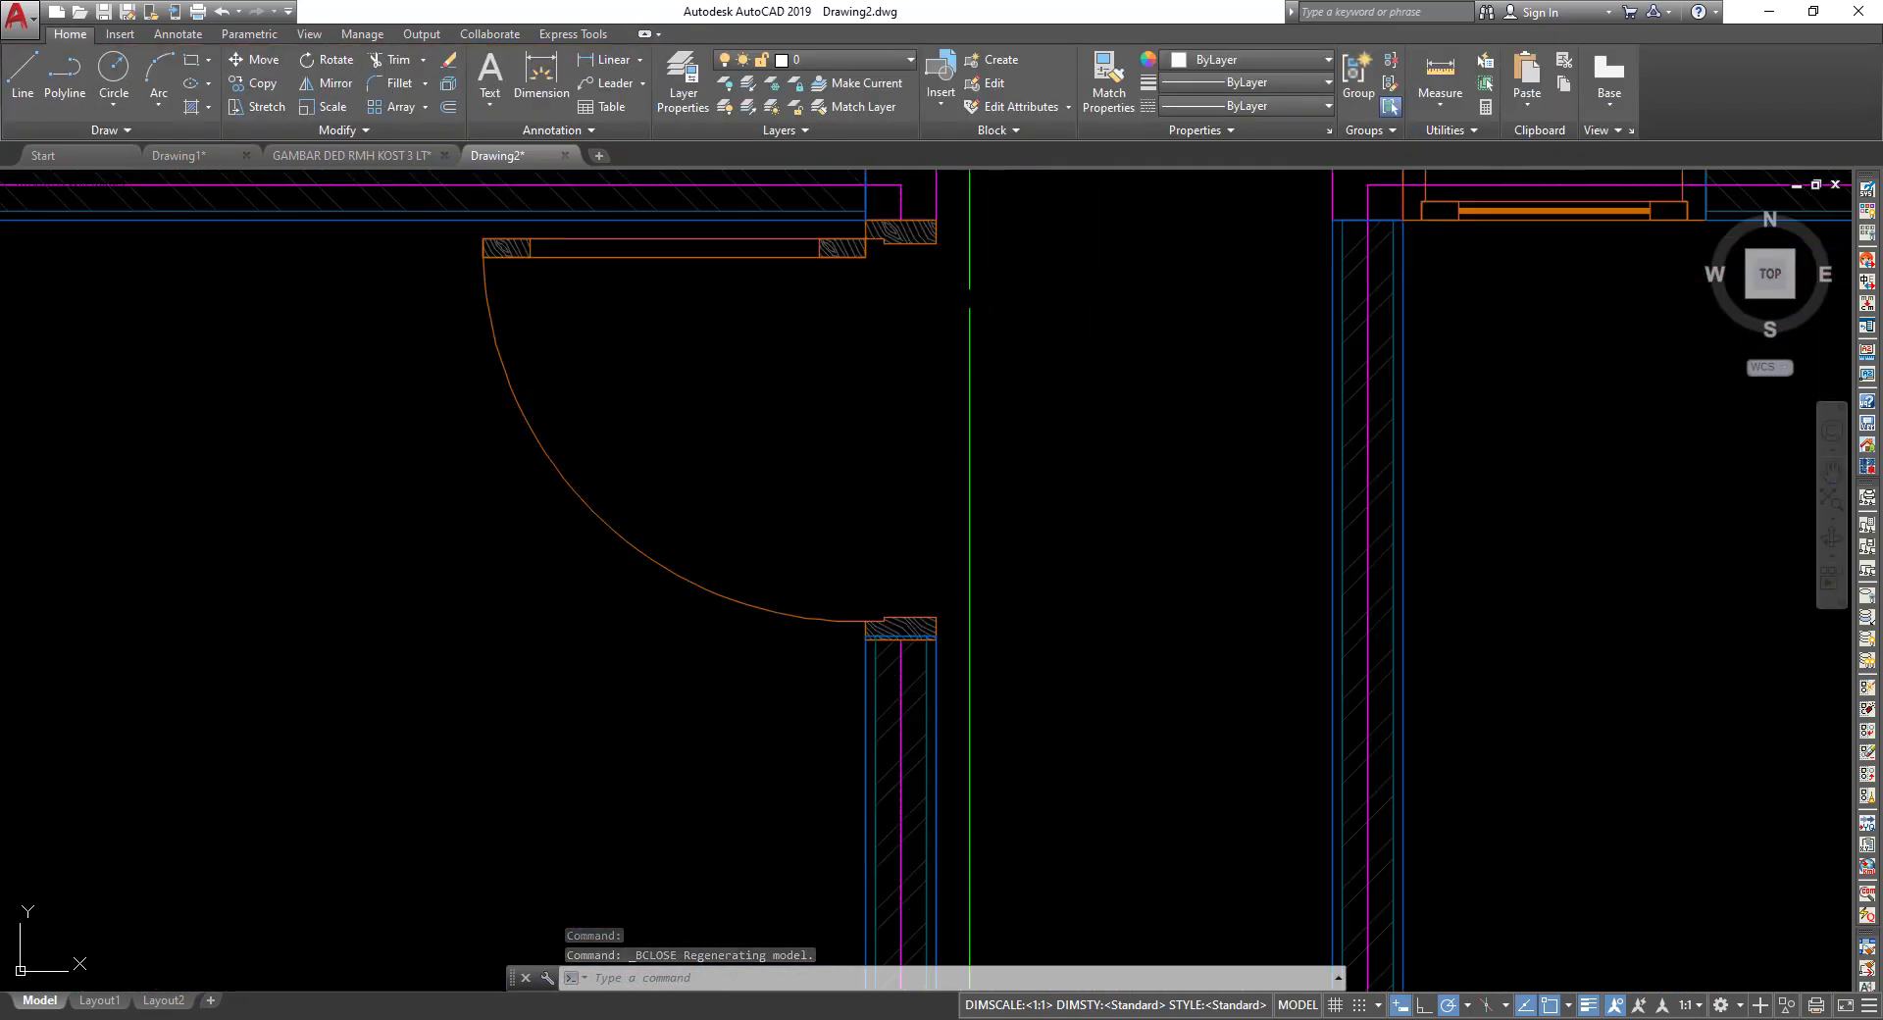
pyautogui.scroll(-5, 629, 594)
pyautogui.scroll(-2, 629, 594)
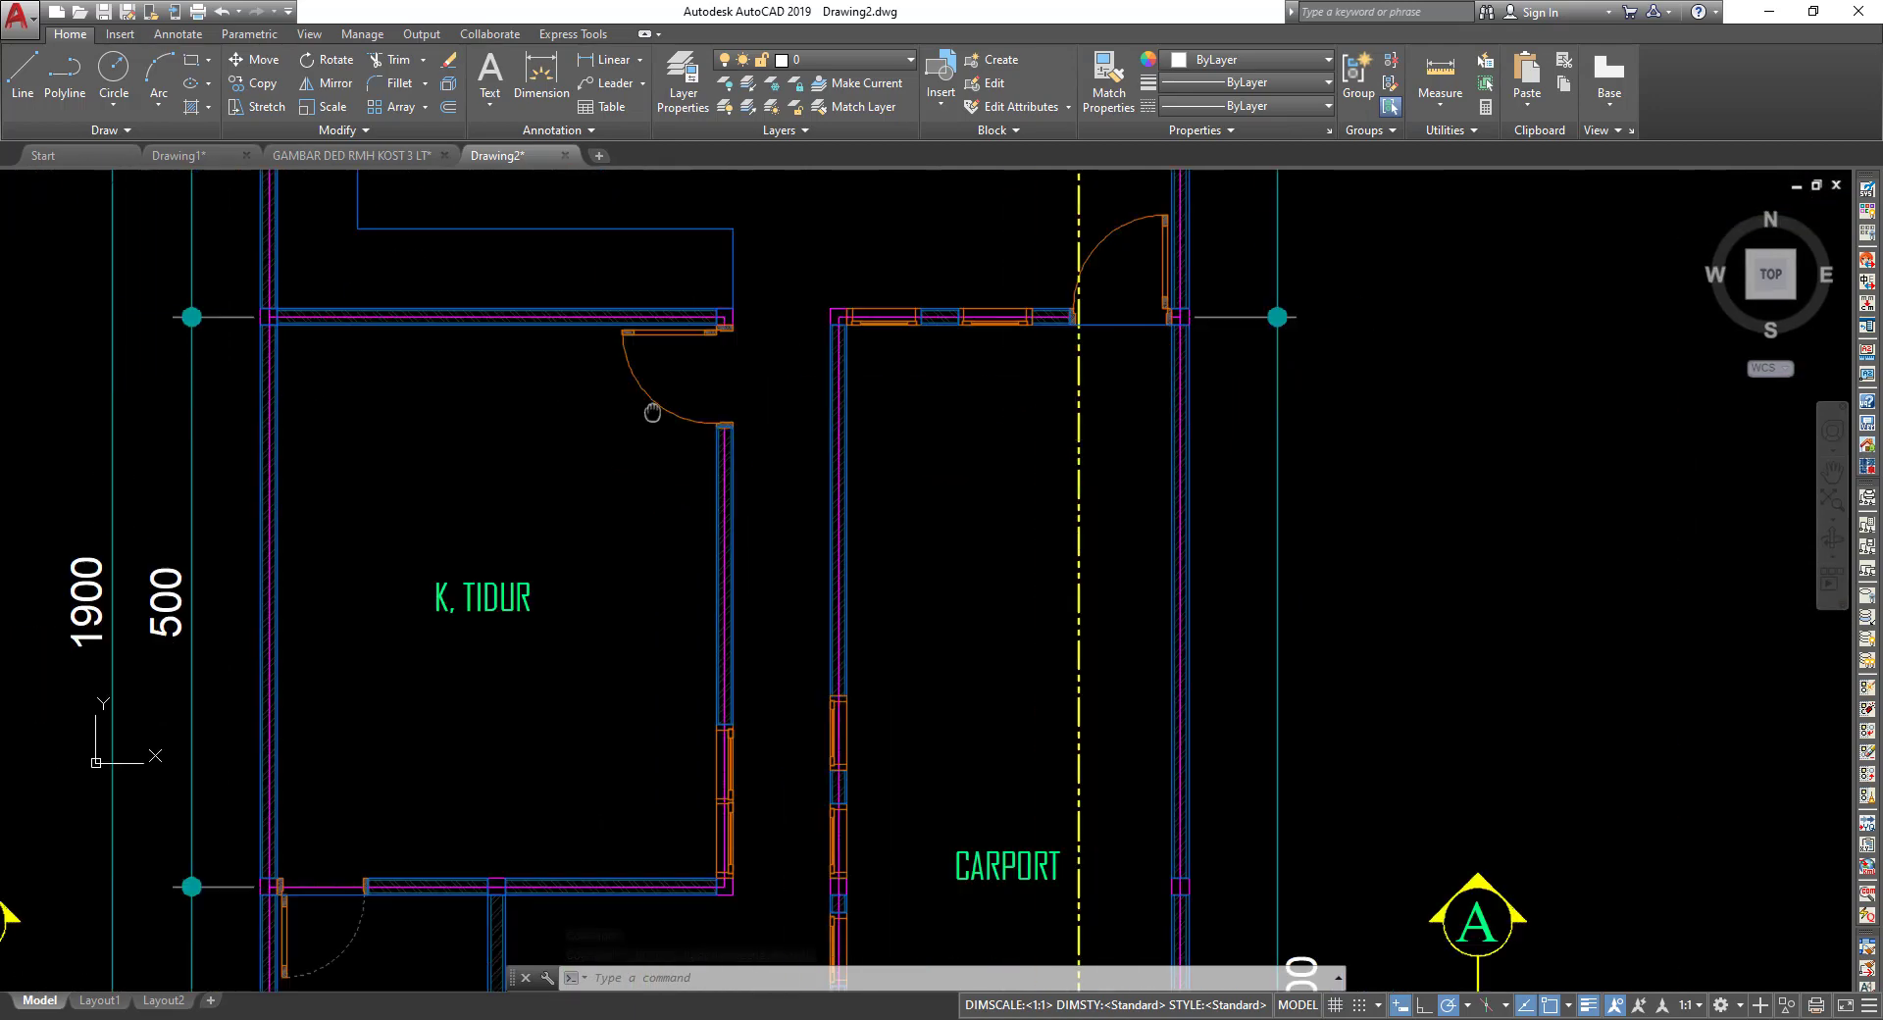
# Pan and zoom across the K. TIDUR and CARPORT rooms to check the bedroom door corner.
pyautogui.moveTo(566, 780)
pyautogui.mouseDown(button='middle')
pyautogui.moveTo(718, 369)
pyautogui.moveTo(726, 118)
pyautogui.mouseUp(button='middle')
pyautogui.scroll(-2, 860, 483)
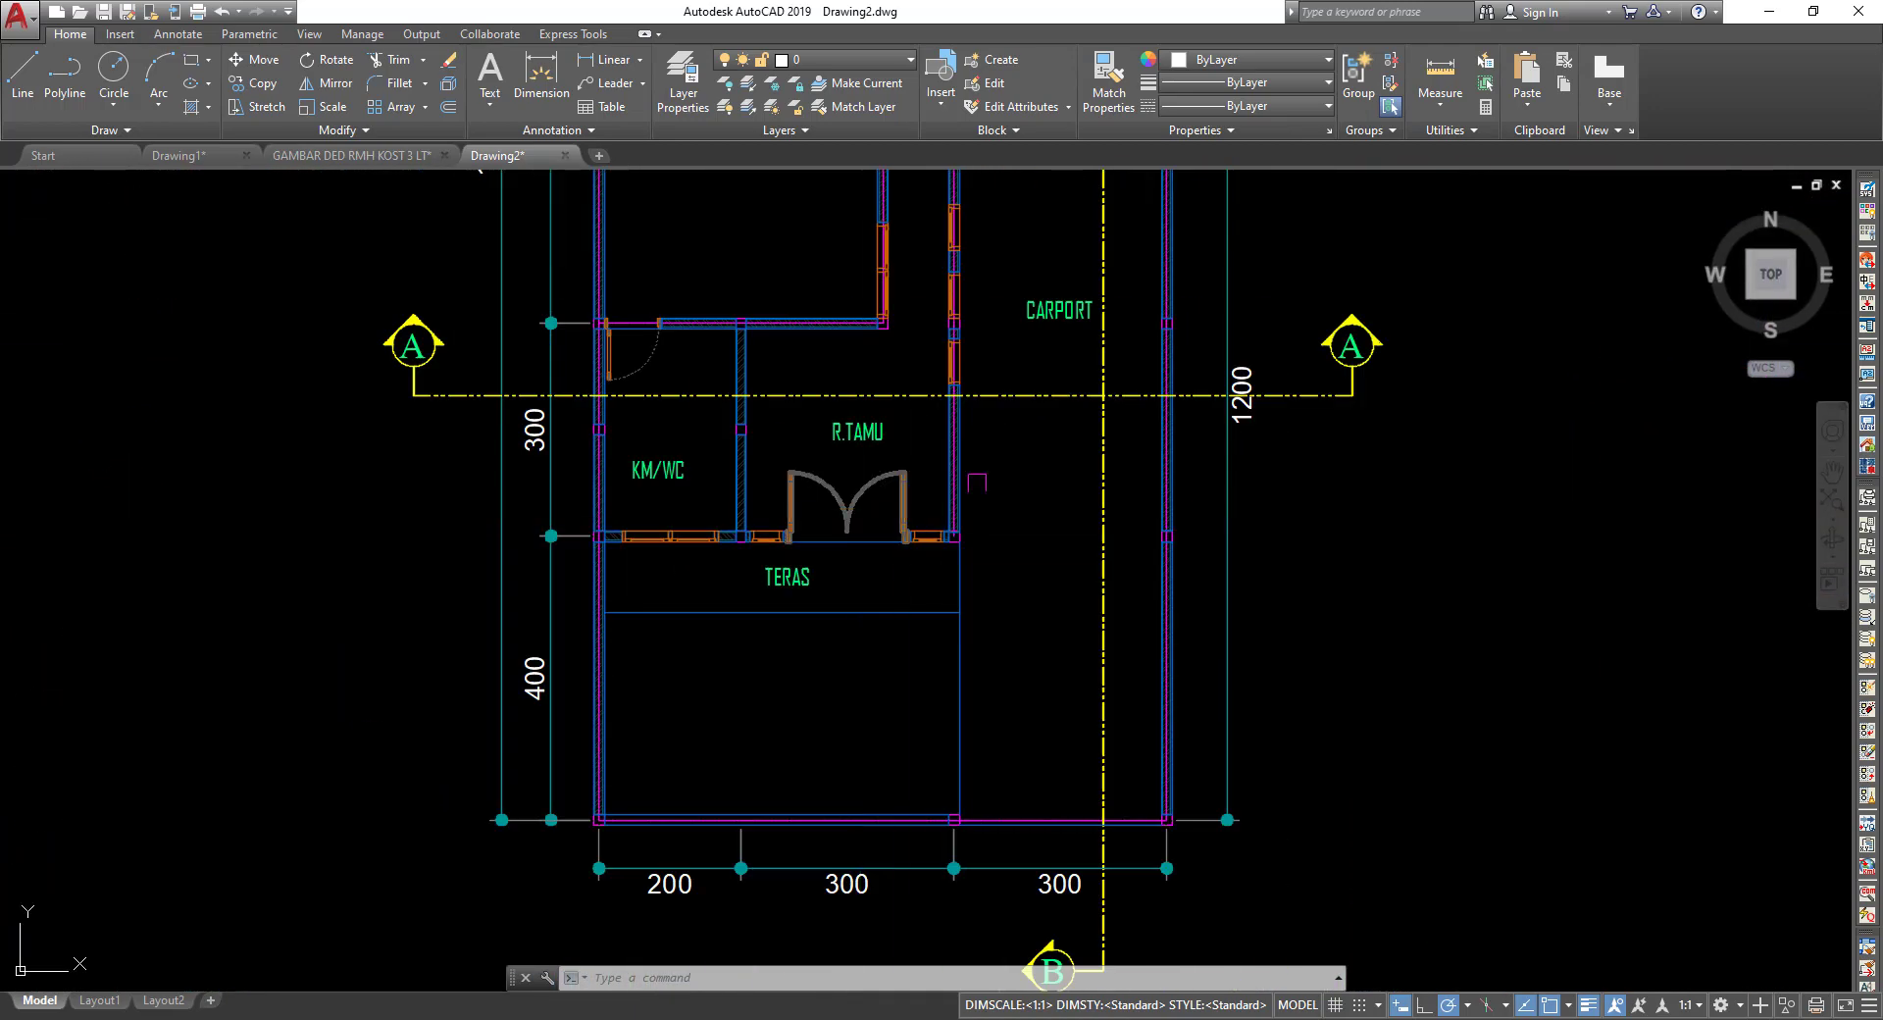
pyautogui.scroll(-2, 710, 961)
pyautogui.scroll(6, 890, 391)
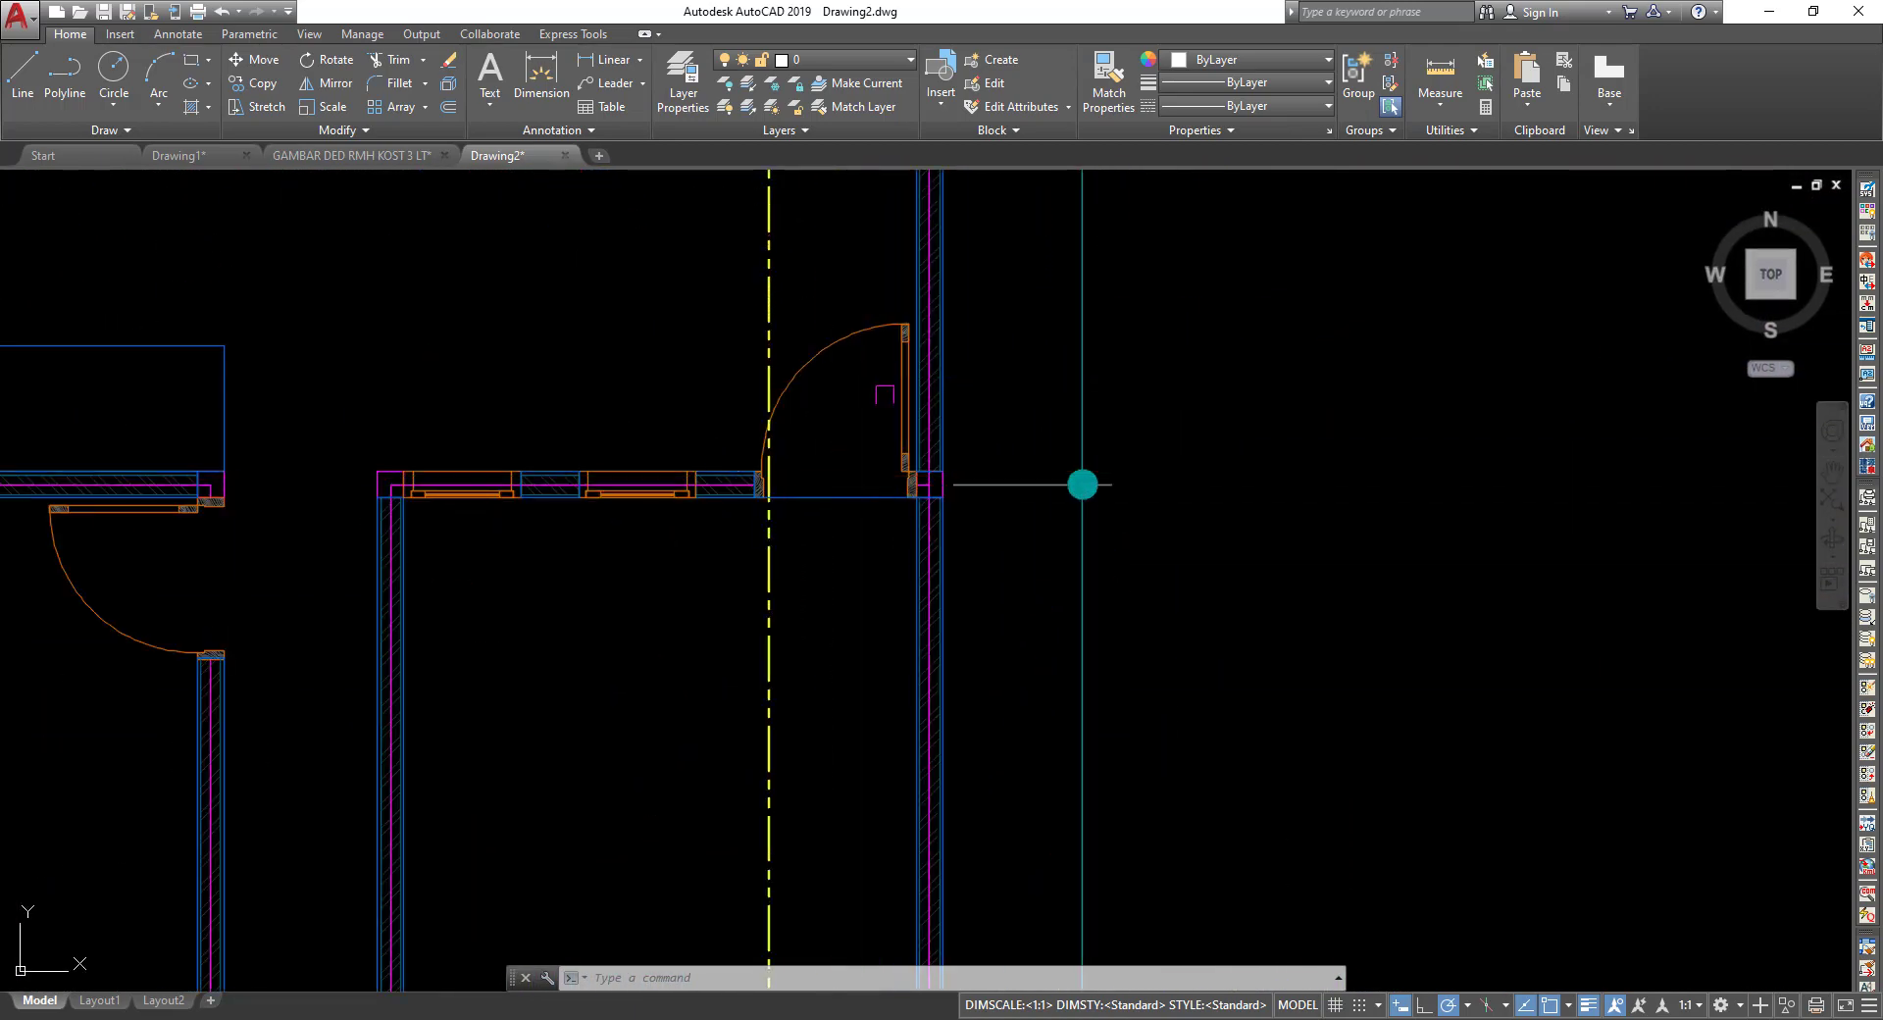
pyautogui.scroll(-5, 884, 394)
pyautogui.scroll(4, 1079, 589)
pyautogui.scroll(3, 1253, 776)
pyautogui.scroll(2, 1075, 429)
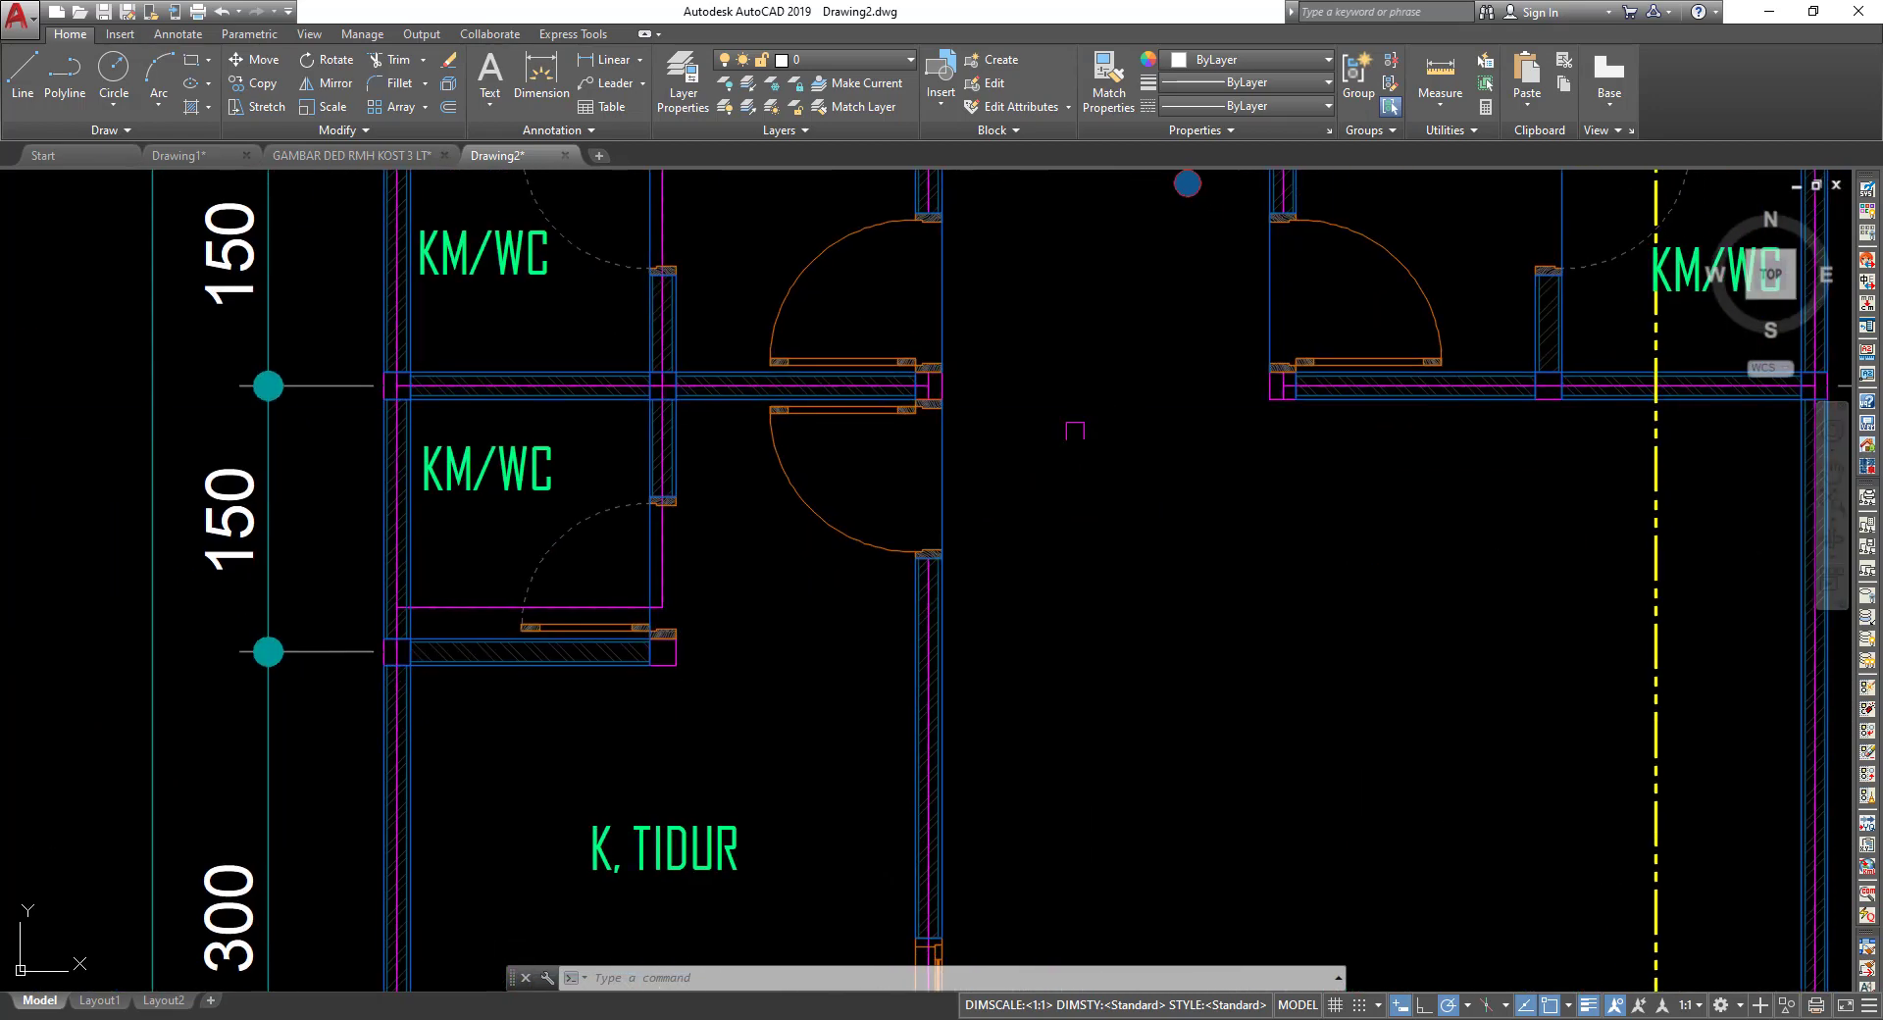
pyautogui.scroll(-1, 1418, 280)
pyautogui.scroll(-4, 1274, 343)
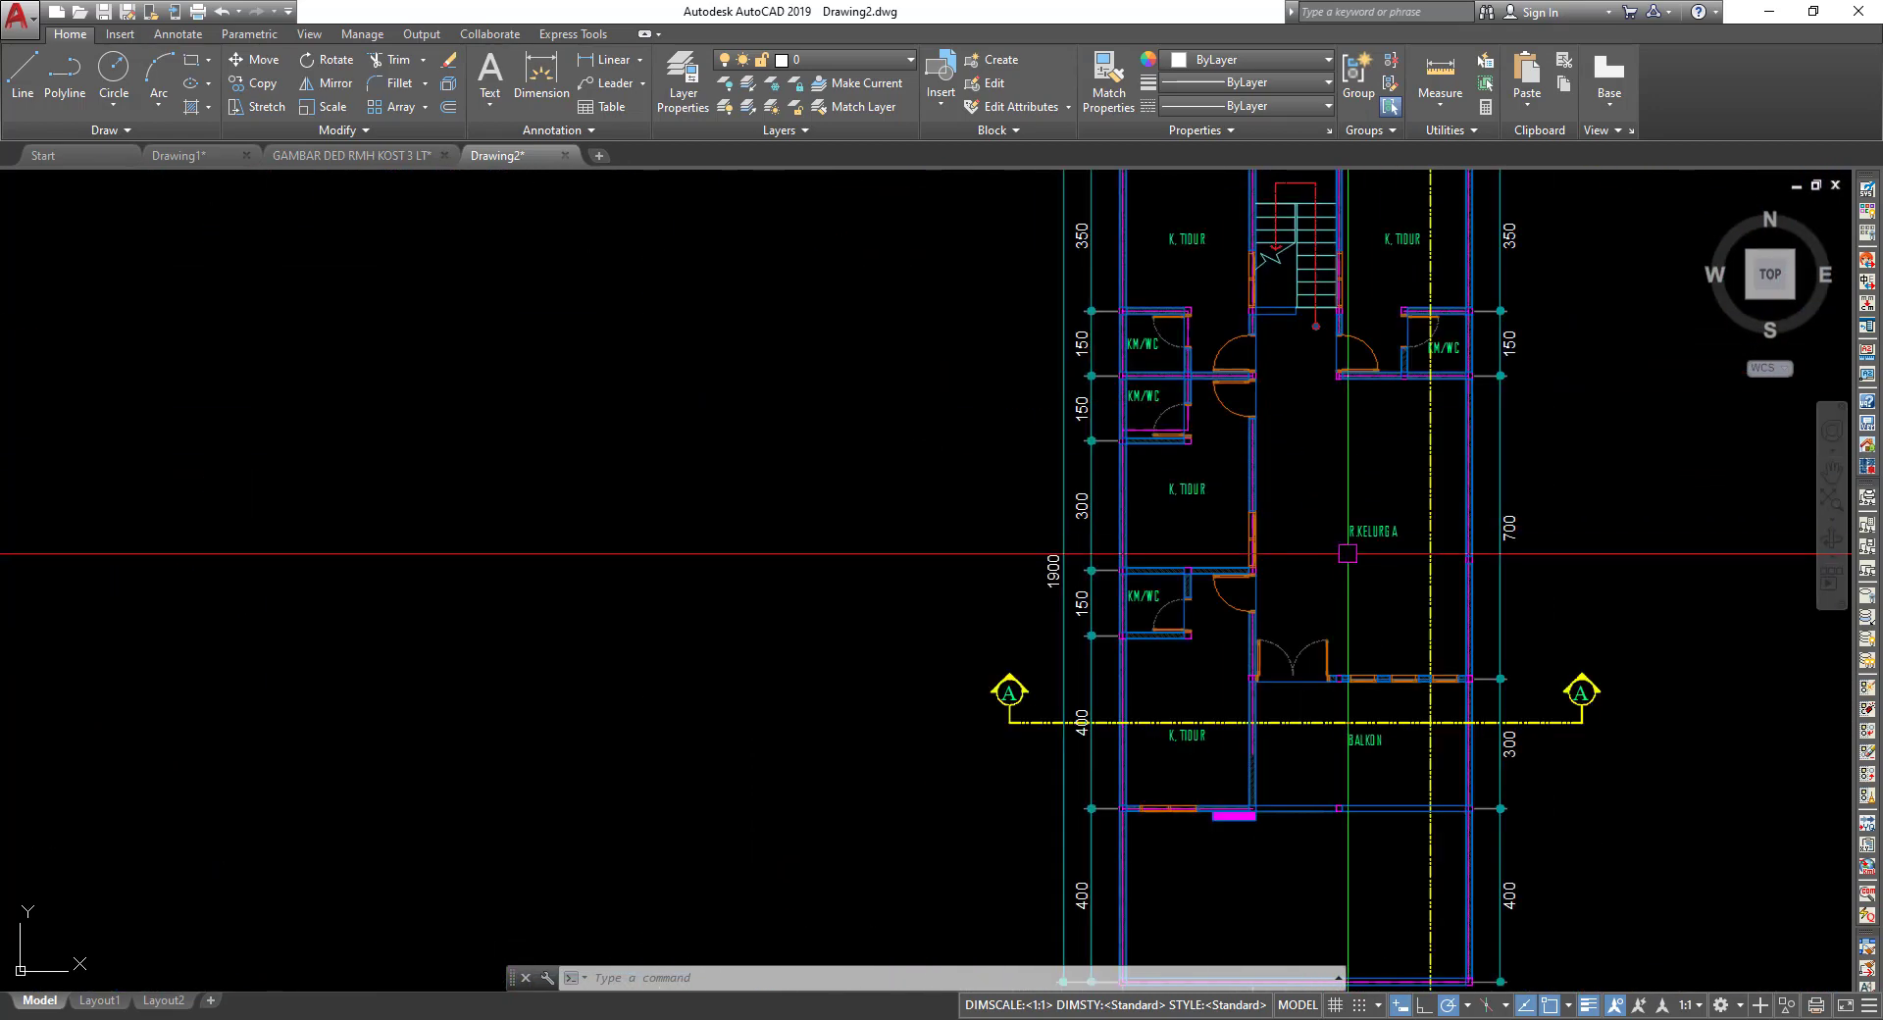
pyautogui.scroll(1, 1139, 383)
pyautogui.scroll(2, 997, 351)
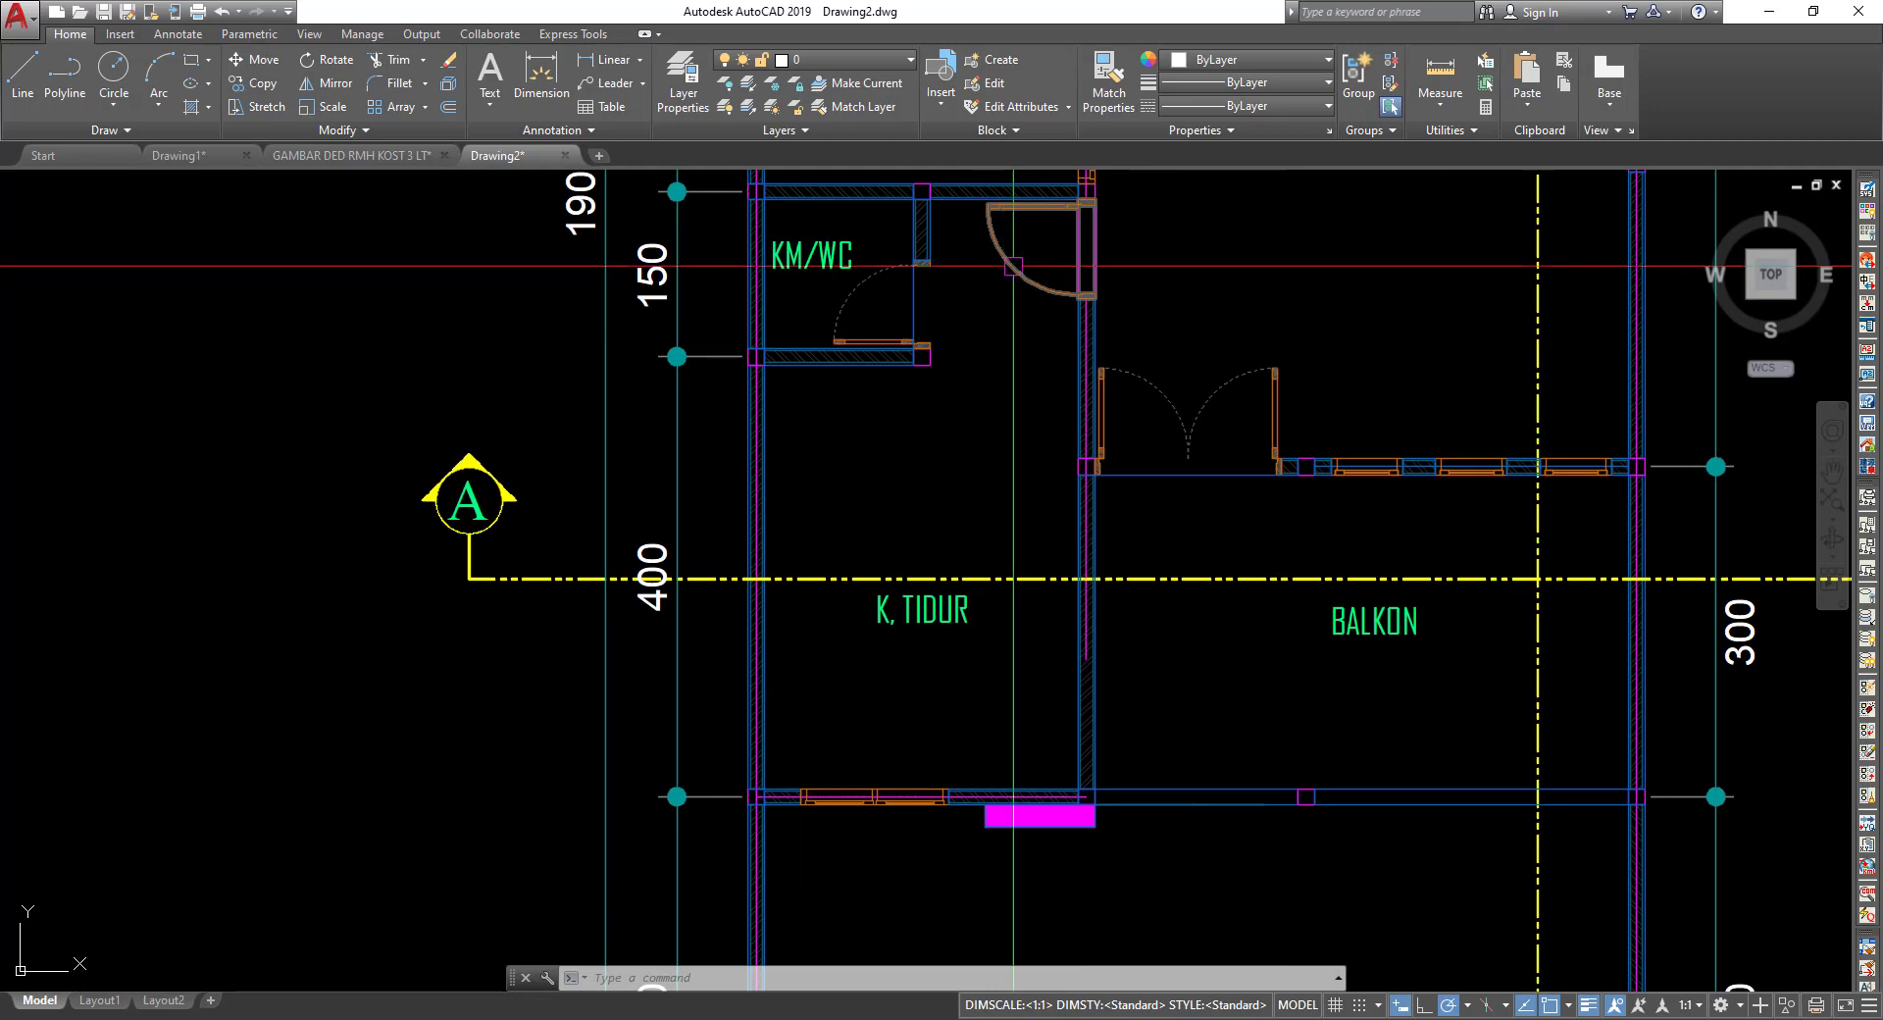
pyautogui.scroll(4, 1033, 253)
pyautogui.moveTo(1033, 253); pyautogui.dragTo(978, 535, button='middle')
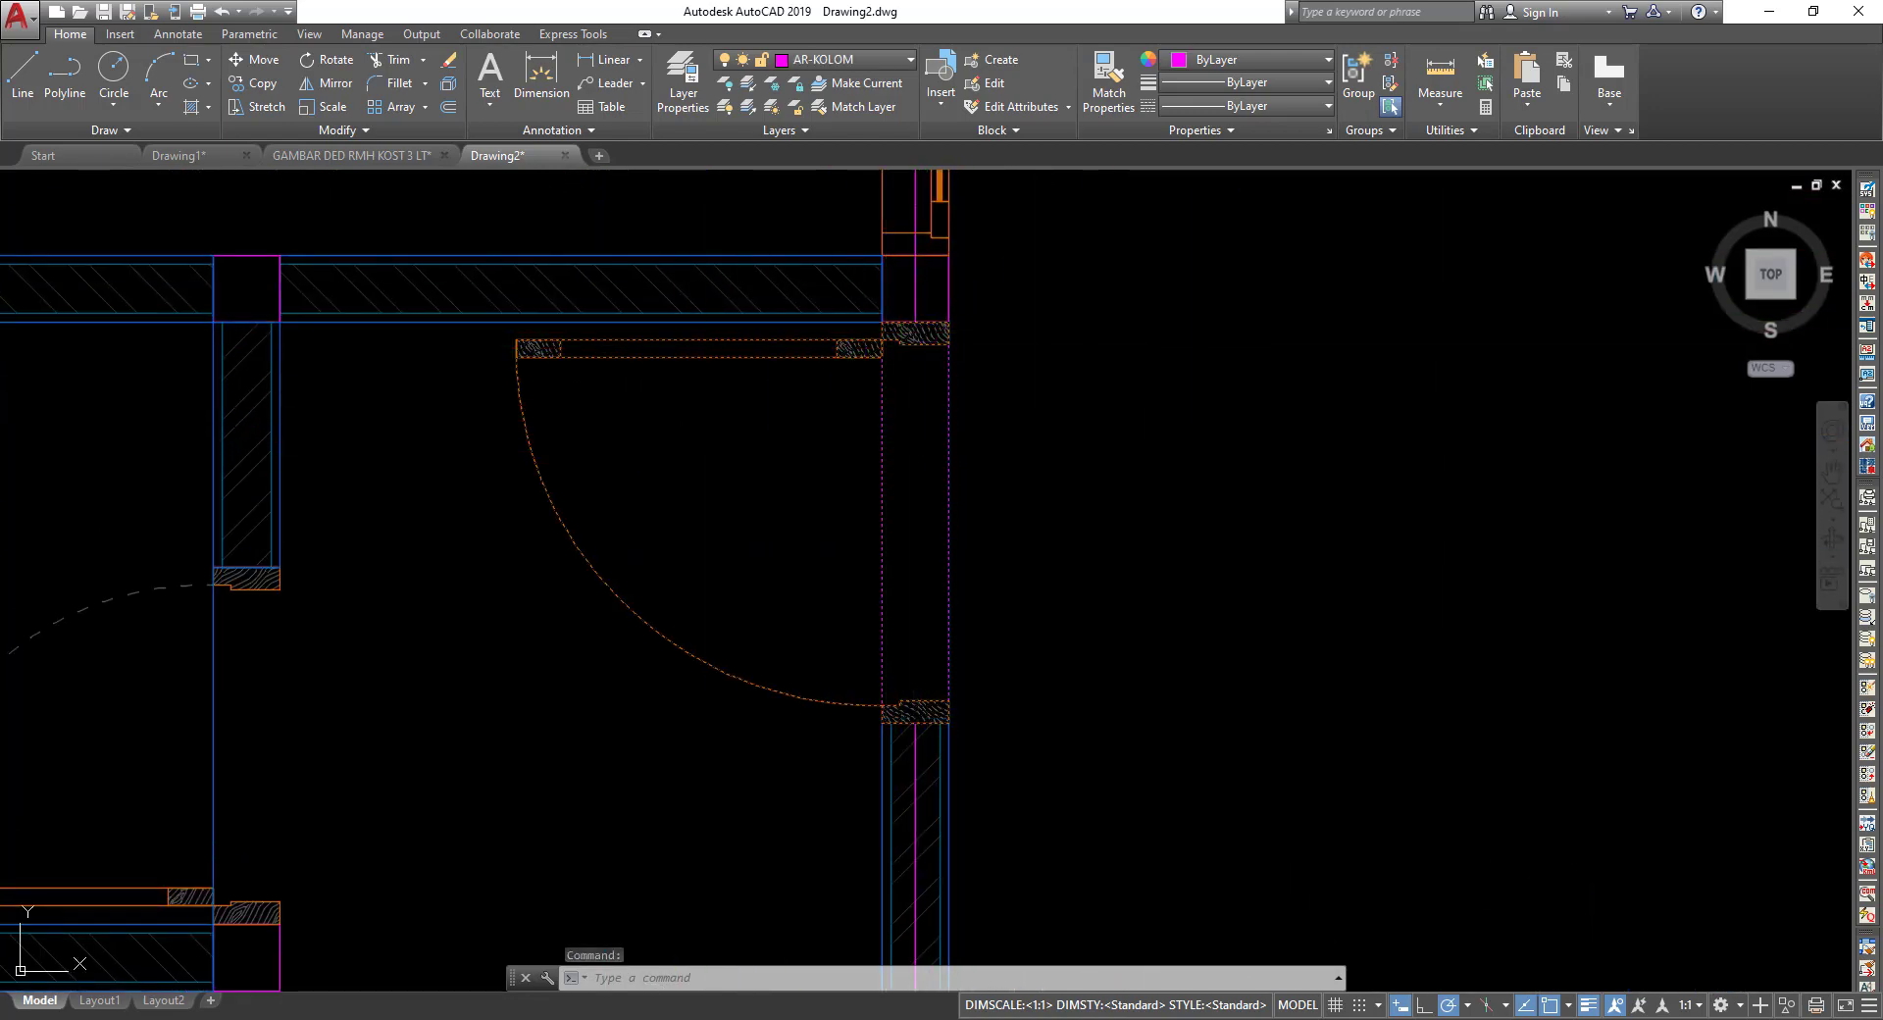
pyautogui.press('Escape')
pyautogui.scroll(-5, 946, 481)
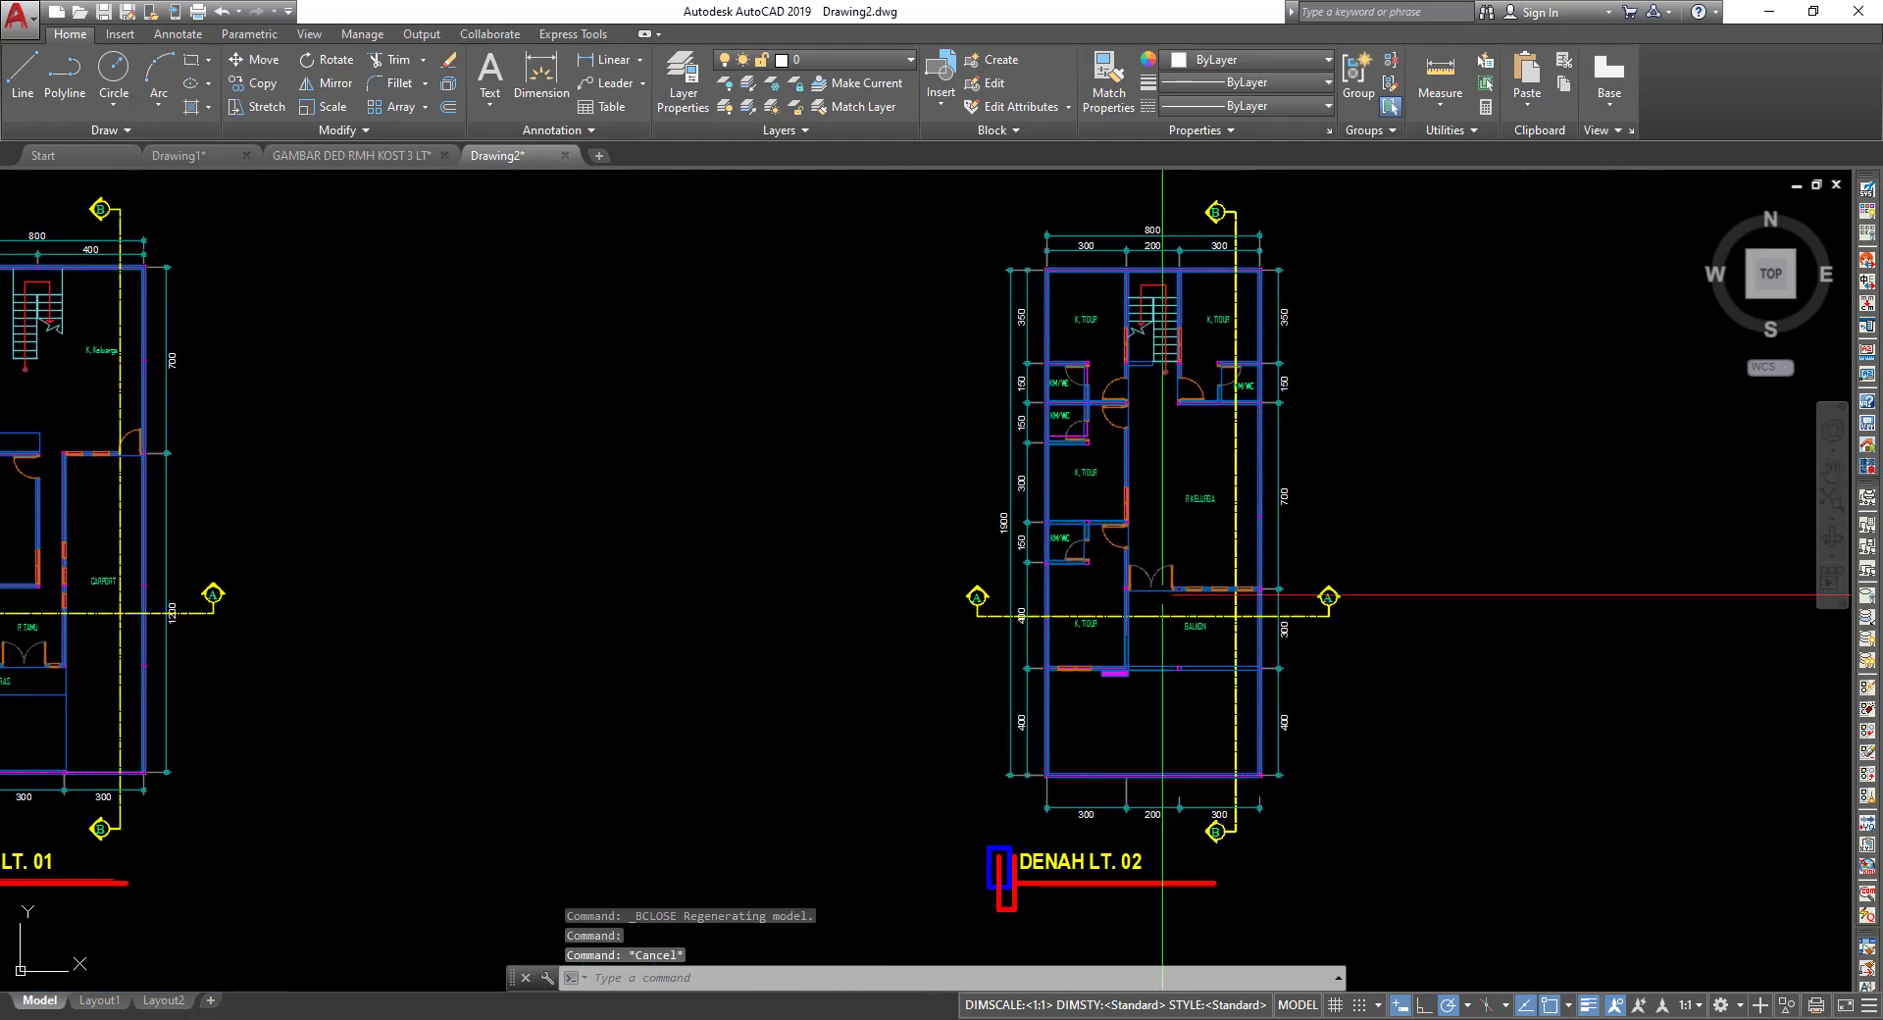
pyautogui.scroll(3, 763, 214)
pyautogui.scroll(7, 846, 260)
pyautogui.scroll(4, 846, 260)
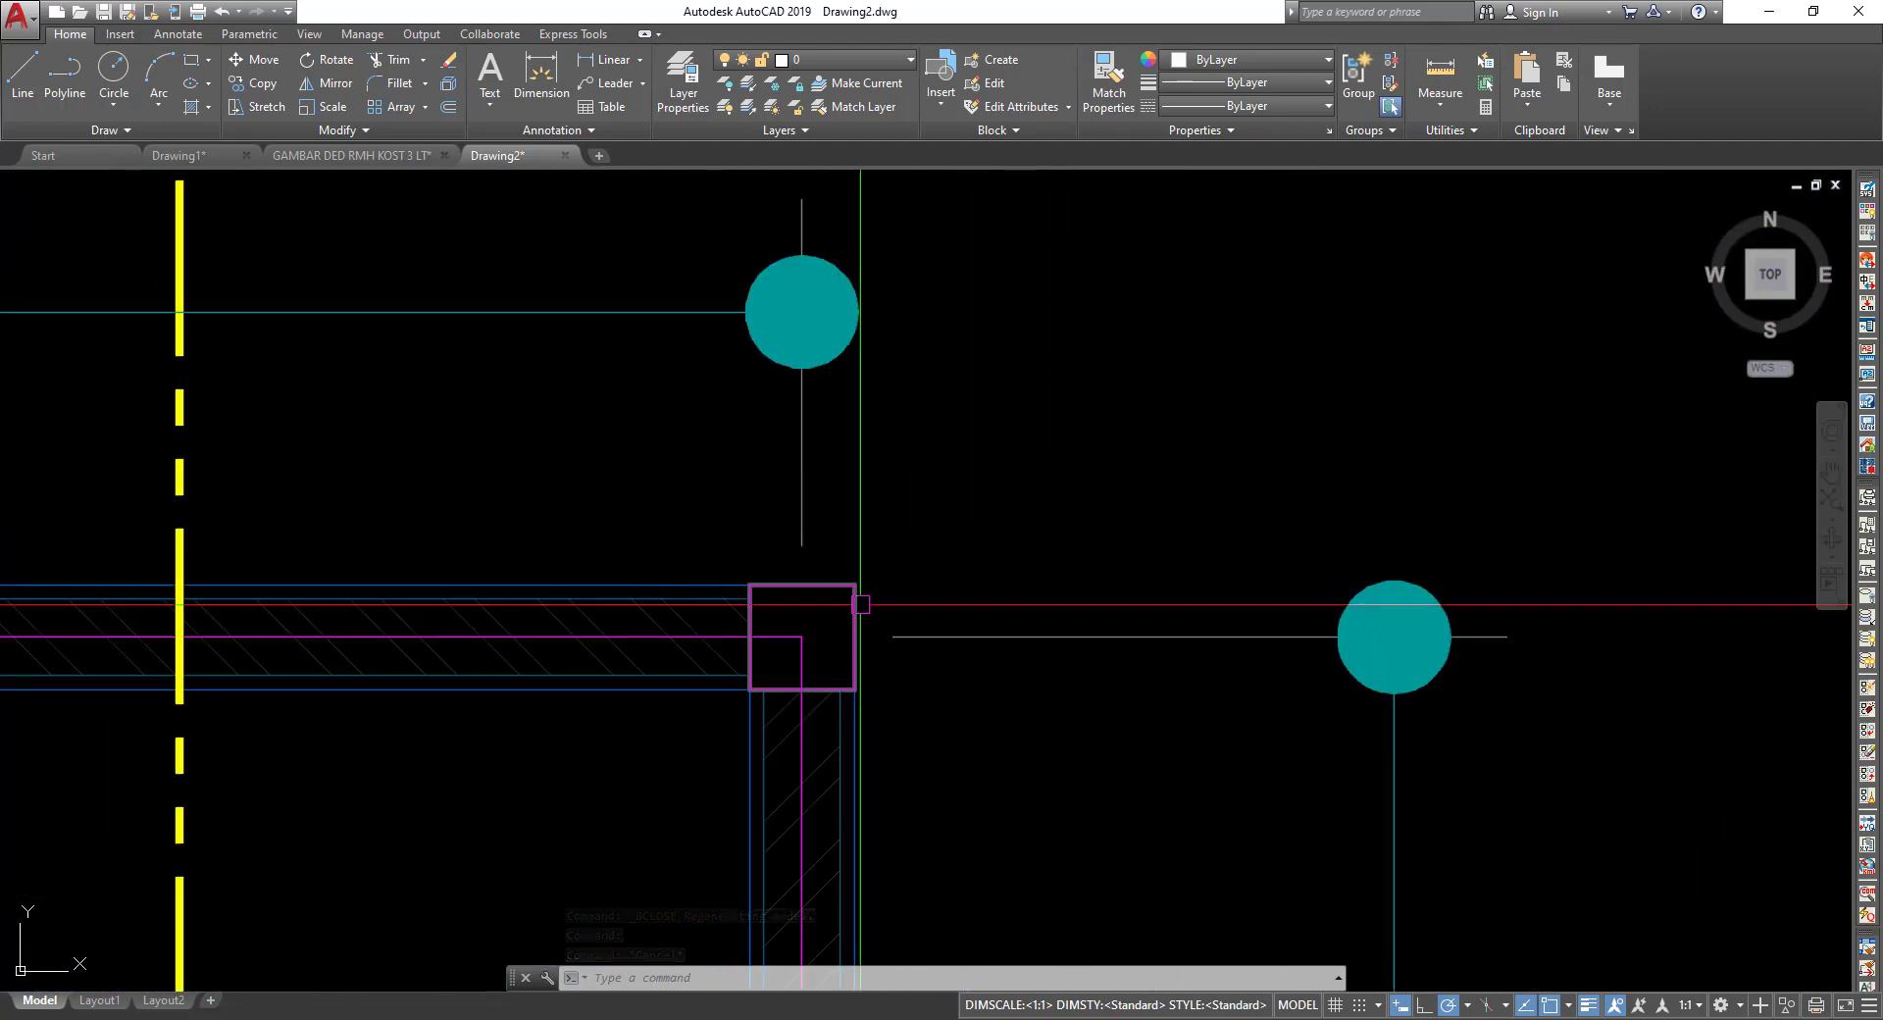
# Open the KOLOM 15 X 15 block for editing and draw a 15×15 square beside the column.
pyautogui.doubleClick(857, 608)
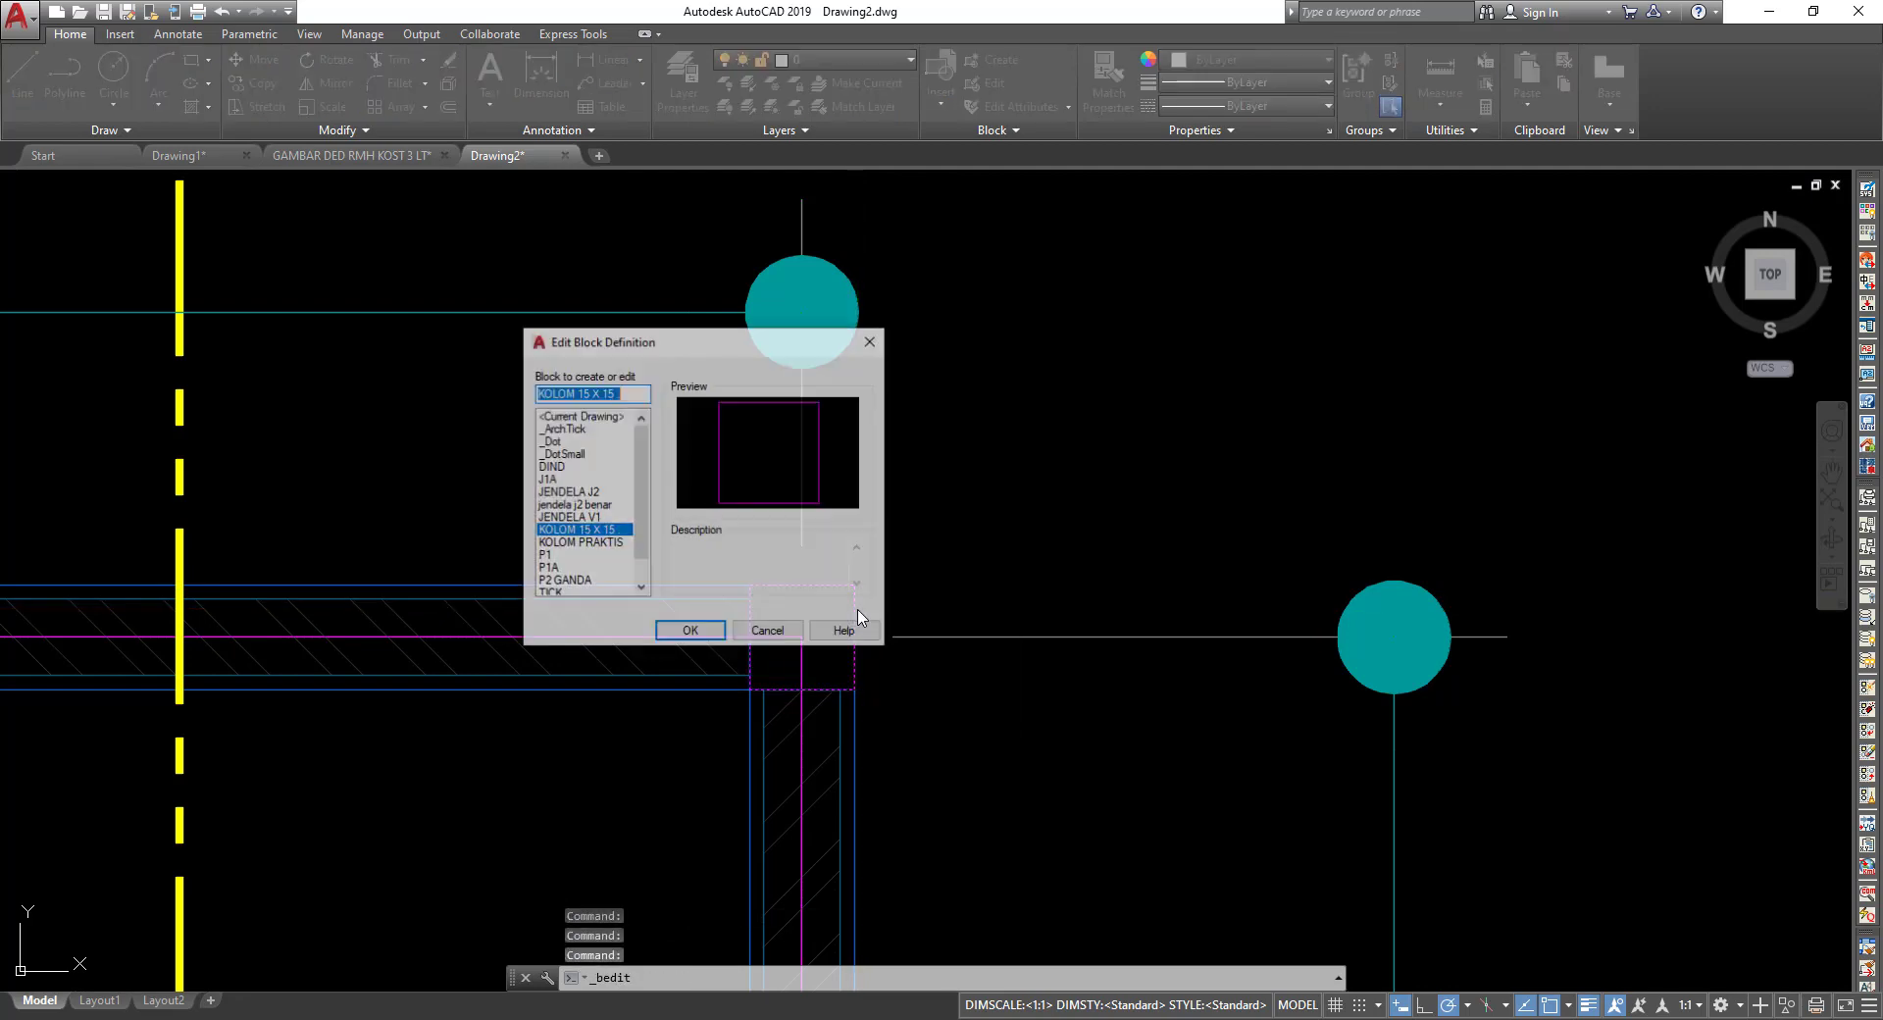
pyautogui.click(690, 632)
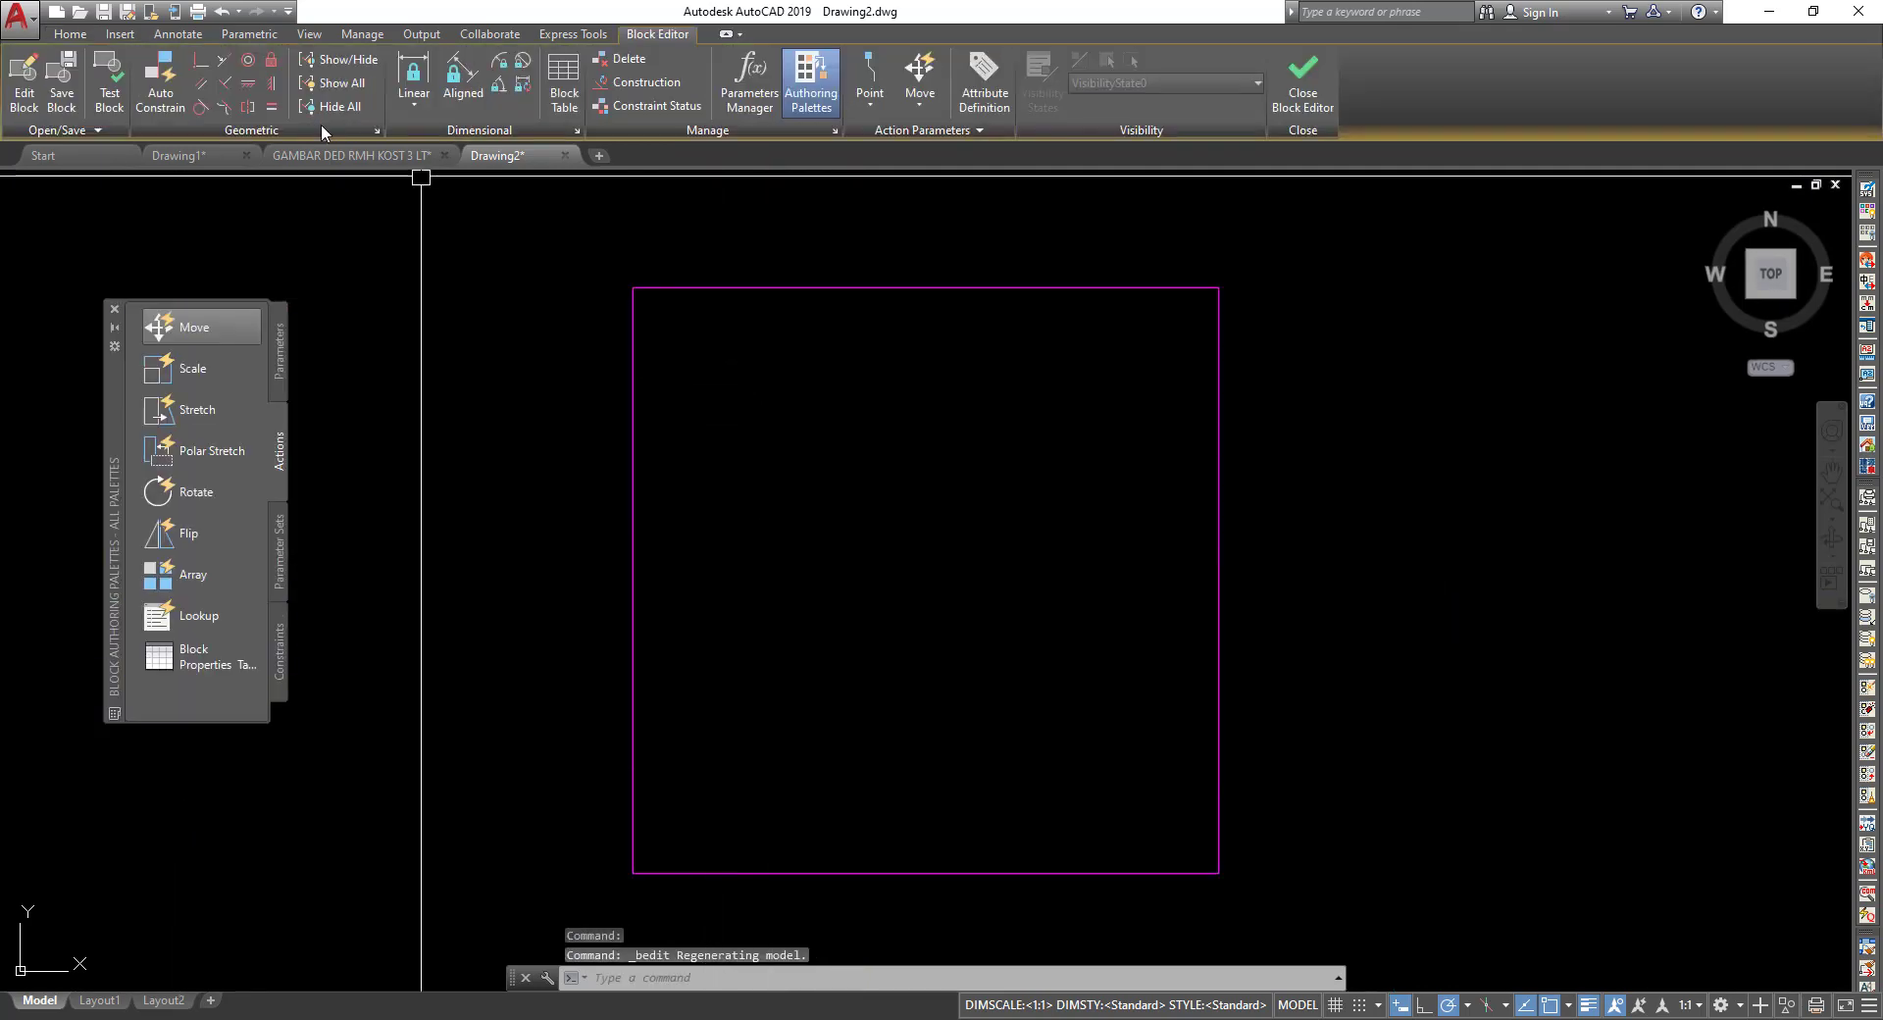
pyautogui.click(68, 38)
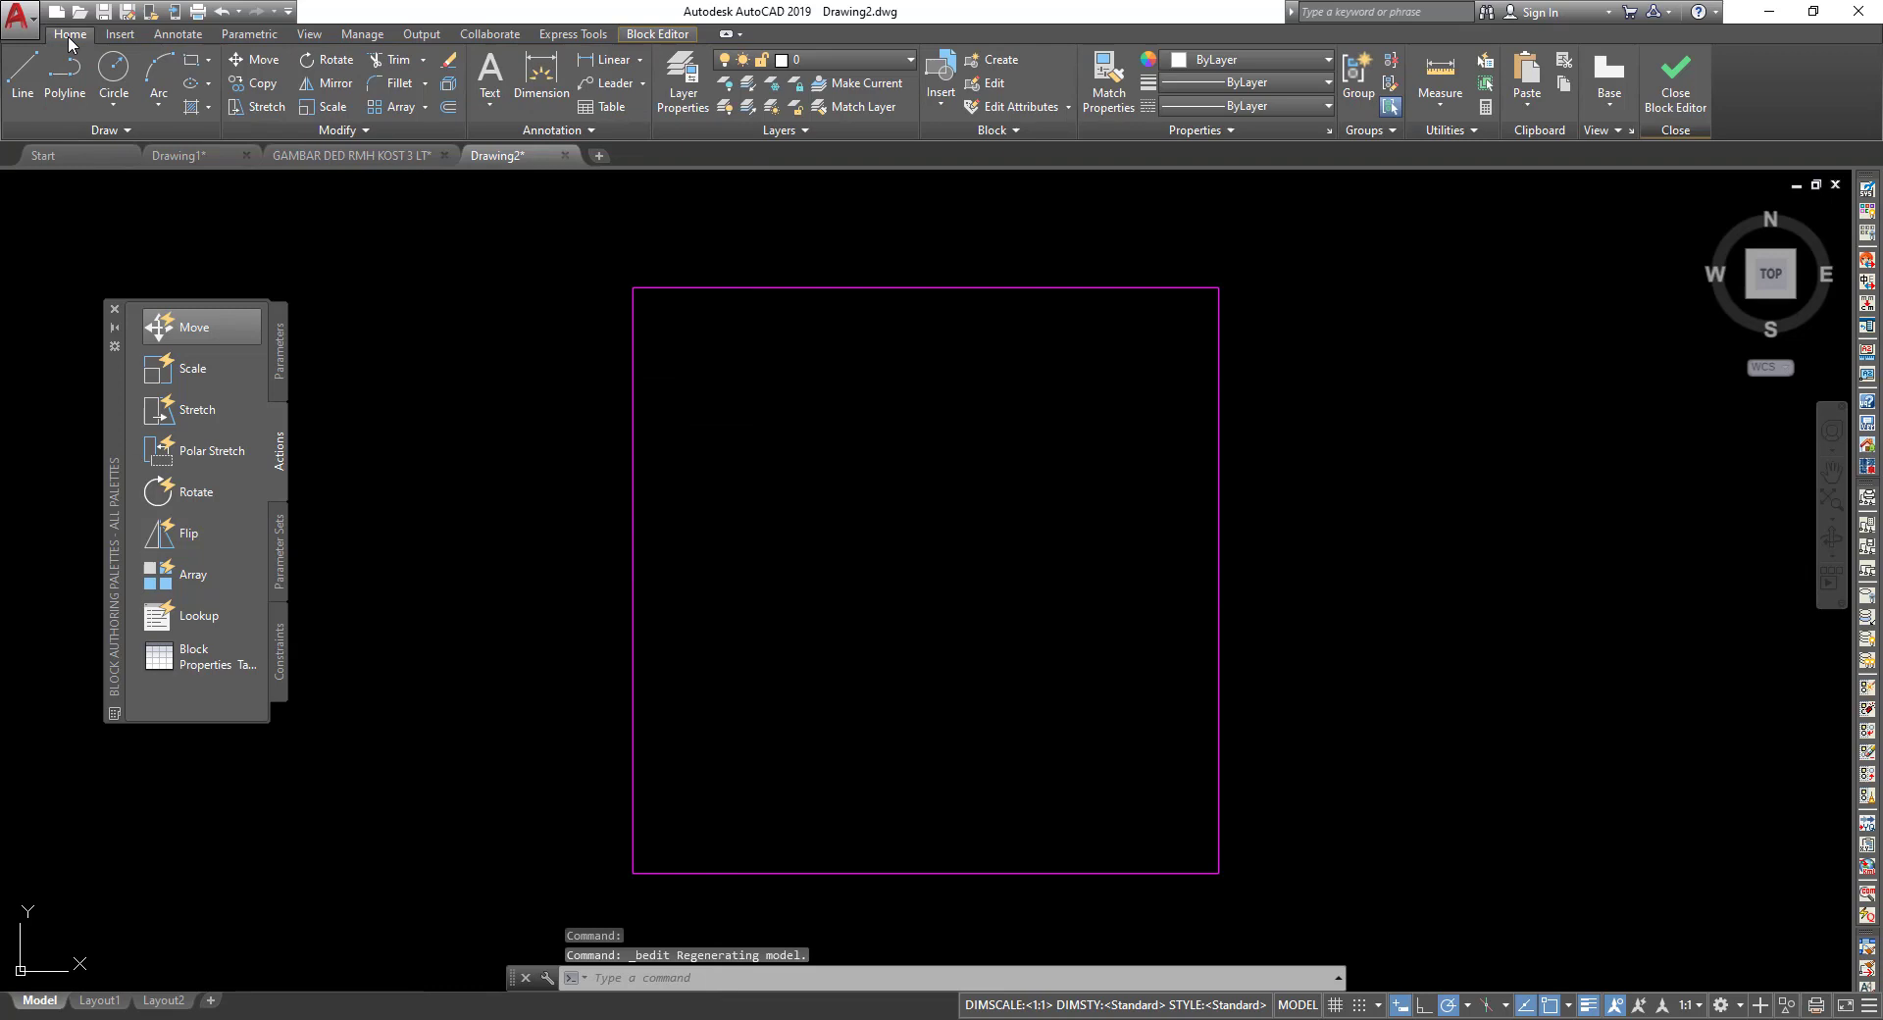
pyautogui.click(197, 67)
pyautogui.scroll(-2, 1020, 343)
pyautogui.moveTo(1196, 408); pyautogui.dragTo(798, 438, button='middle')
pyautogui.click(926, 642)
pyautogui.write('15')
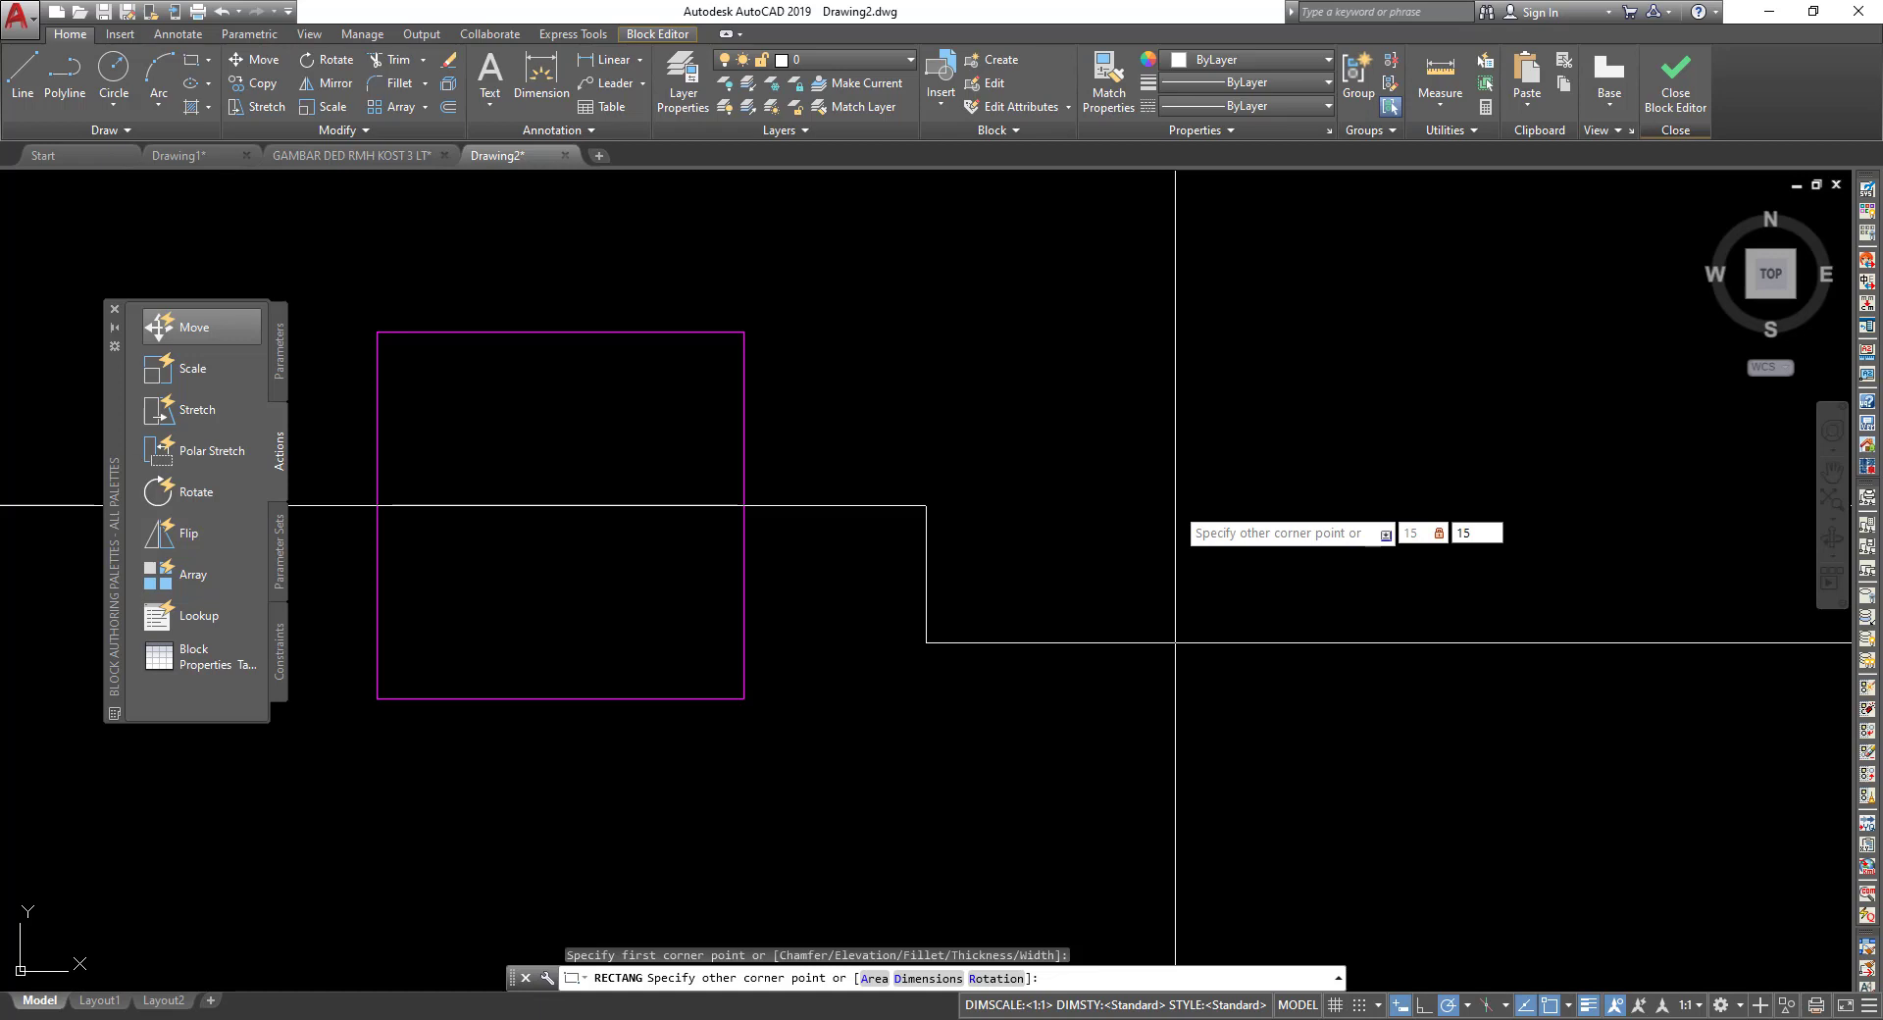
pyautogui.press('Return')
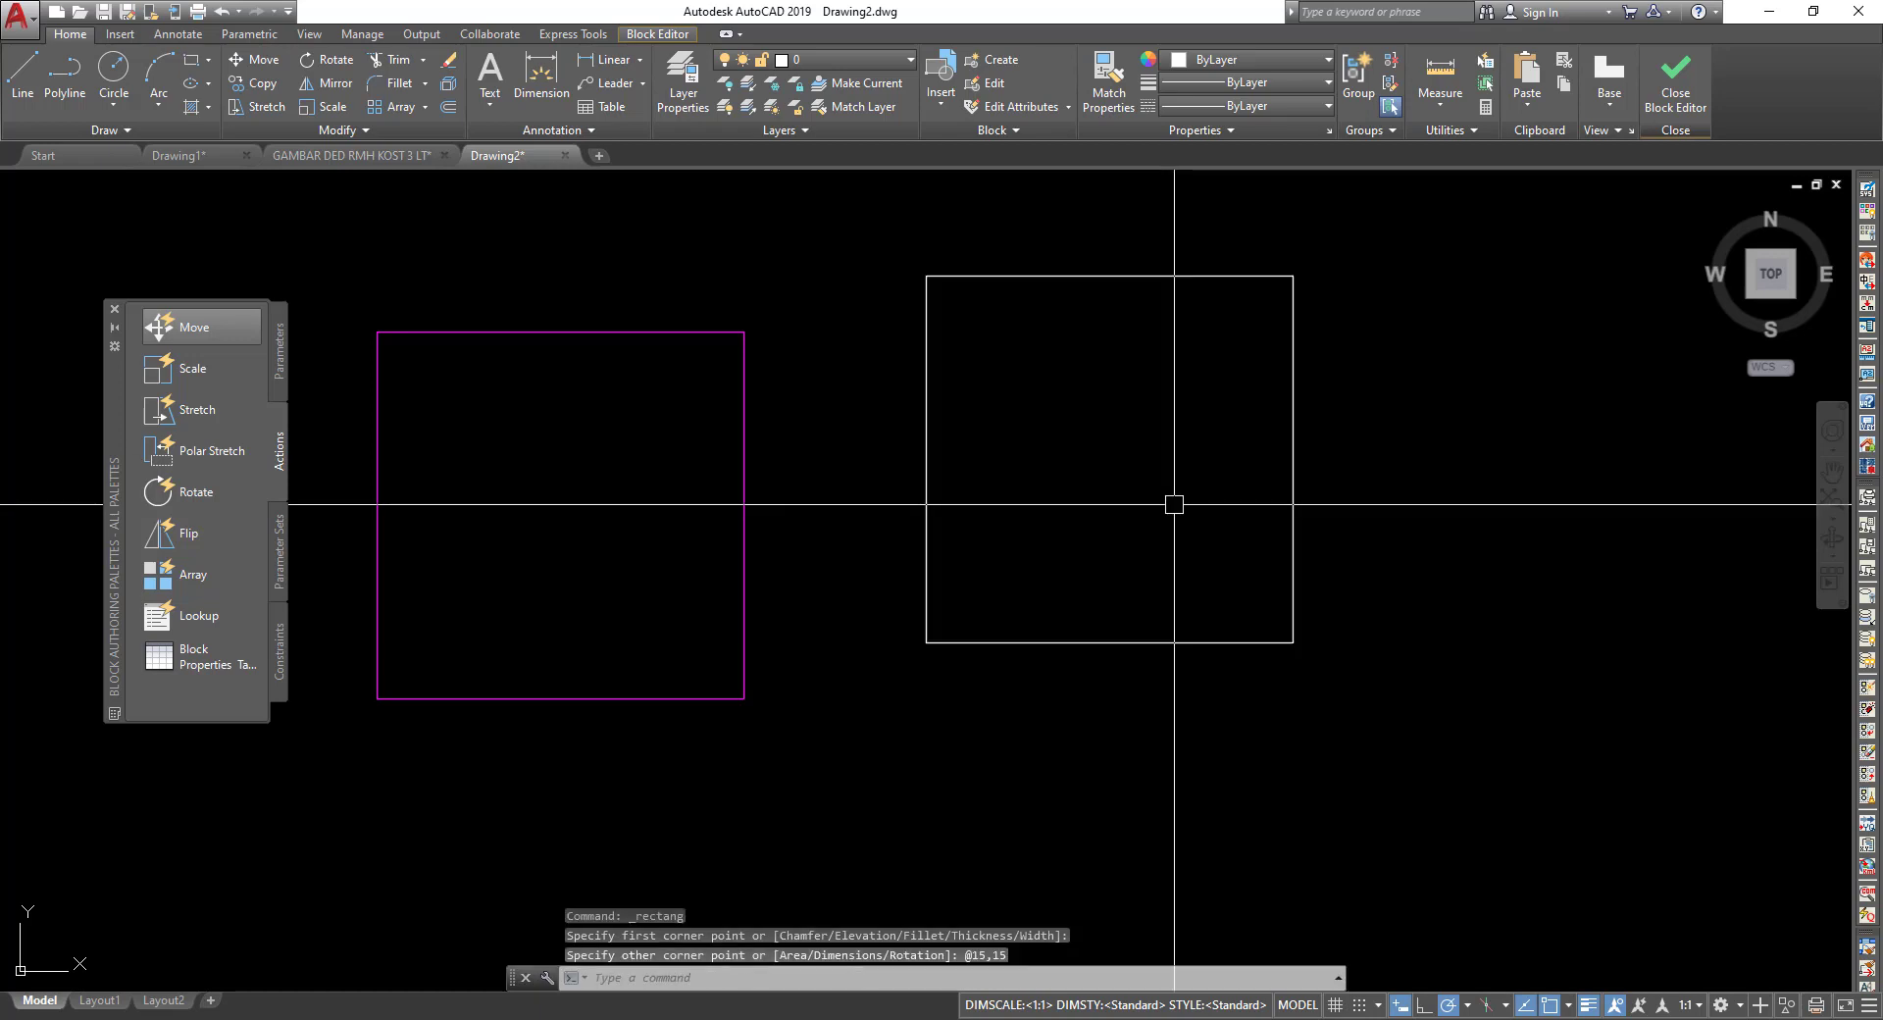
# Convert the square into a wipeout from the polyline, erasing the original square.
pyautogui.click(1073, 495)
pyautogui.write('W')
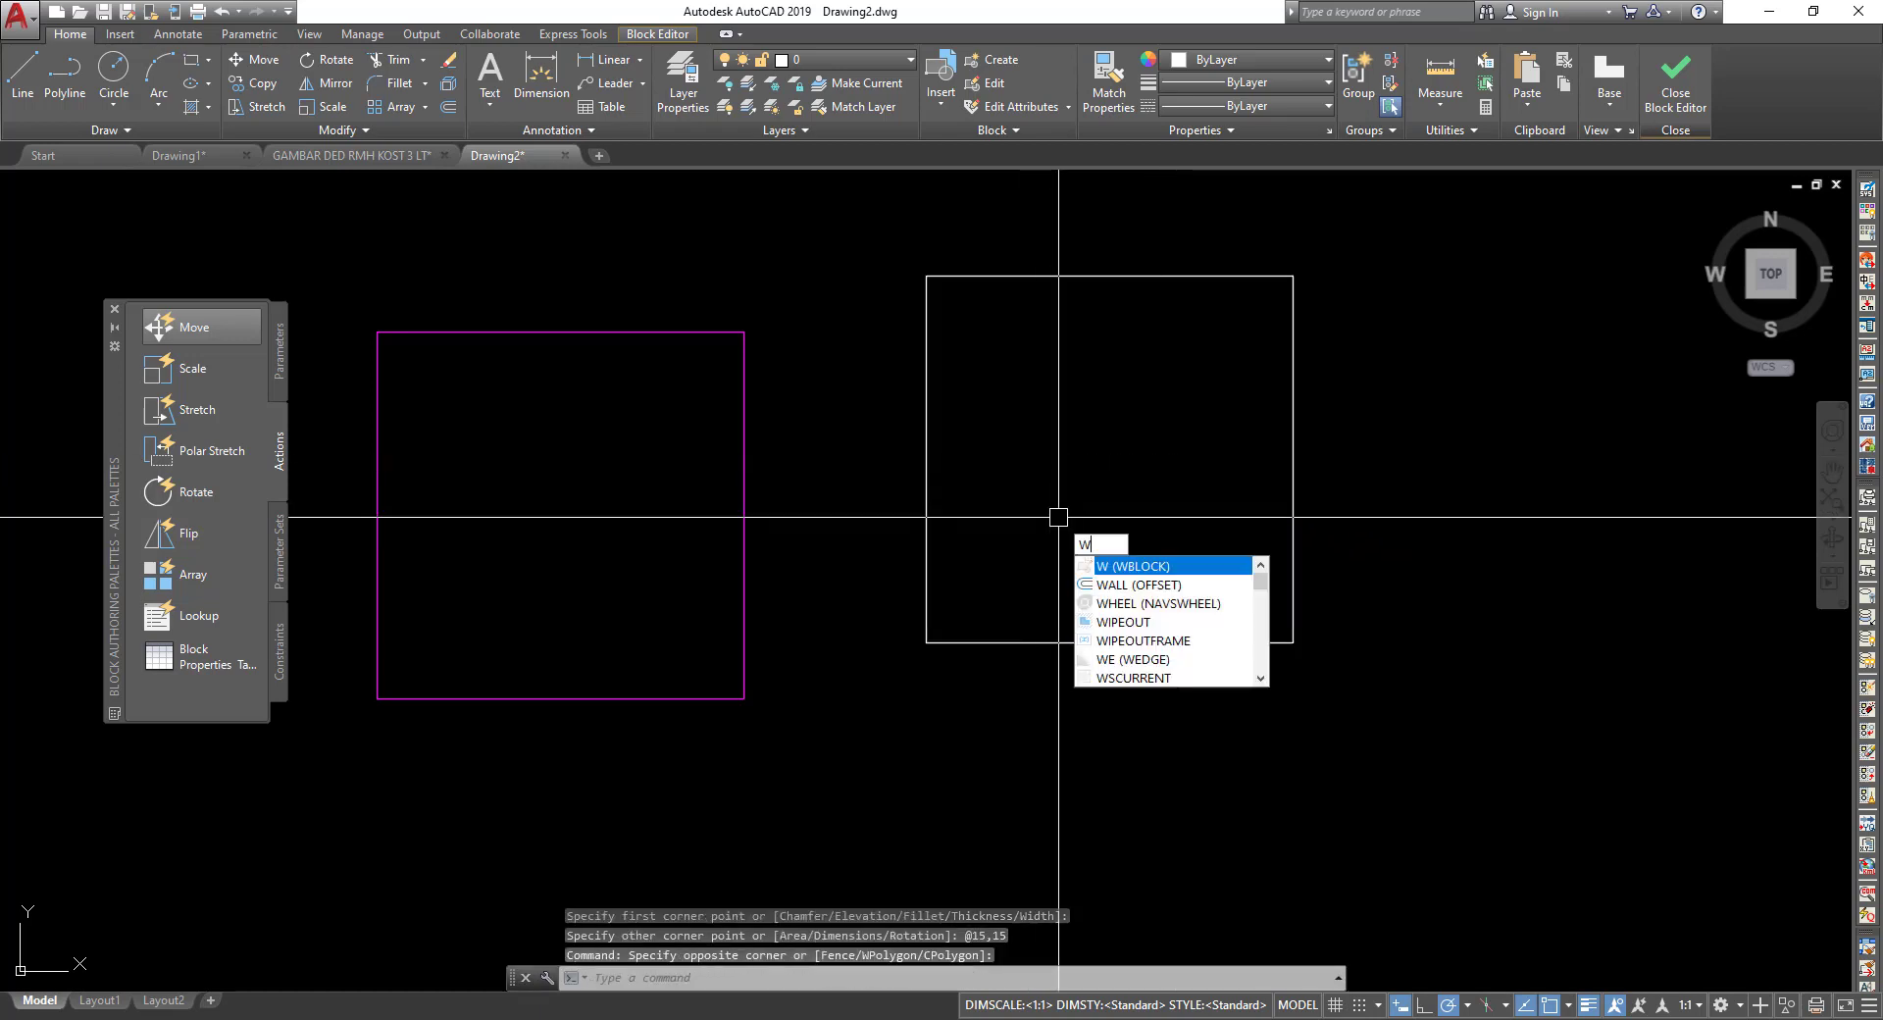
pyautogui.write('IPEOUT')
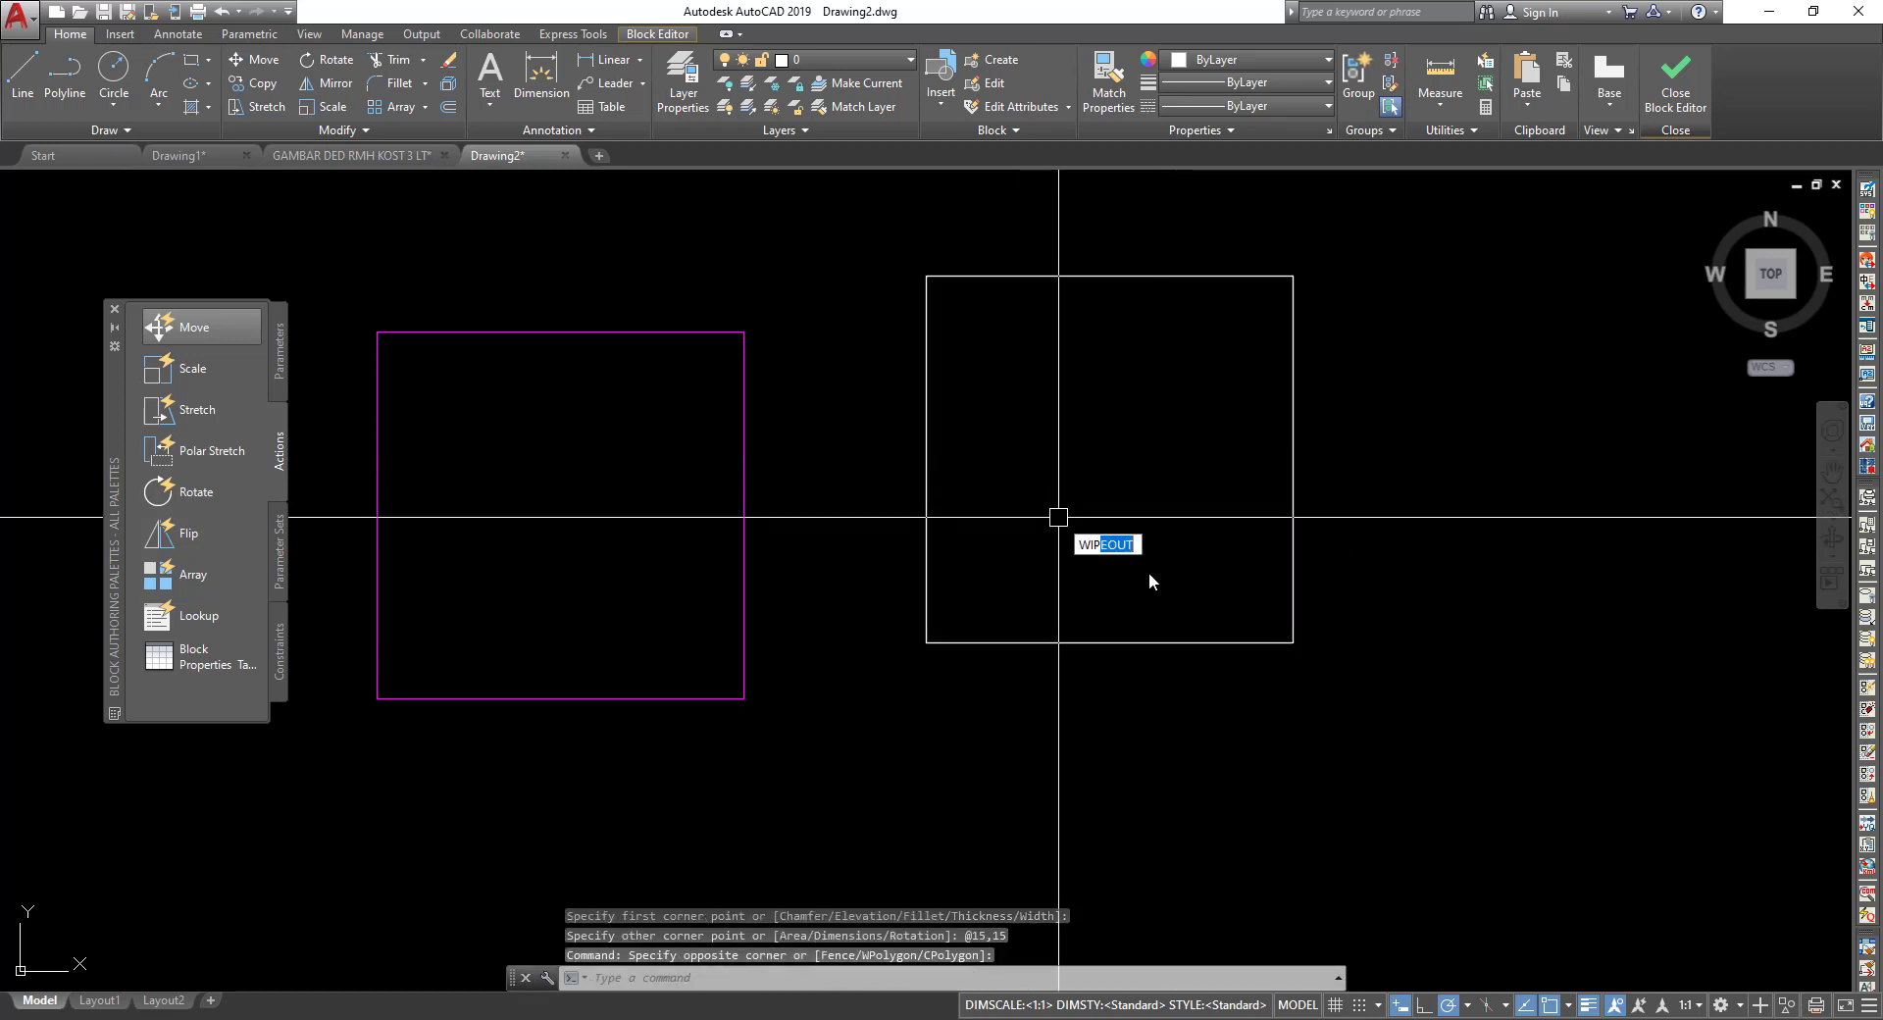
pyautogui.press('Return')
pyautogui.write('P')
pyautogui.press('Return')
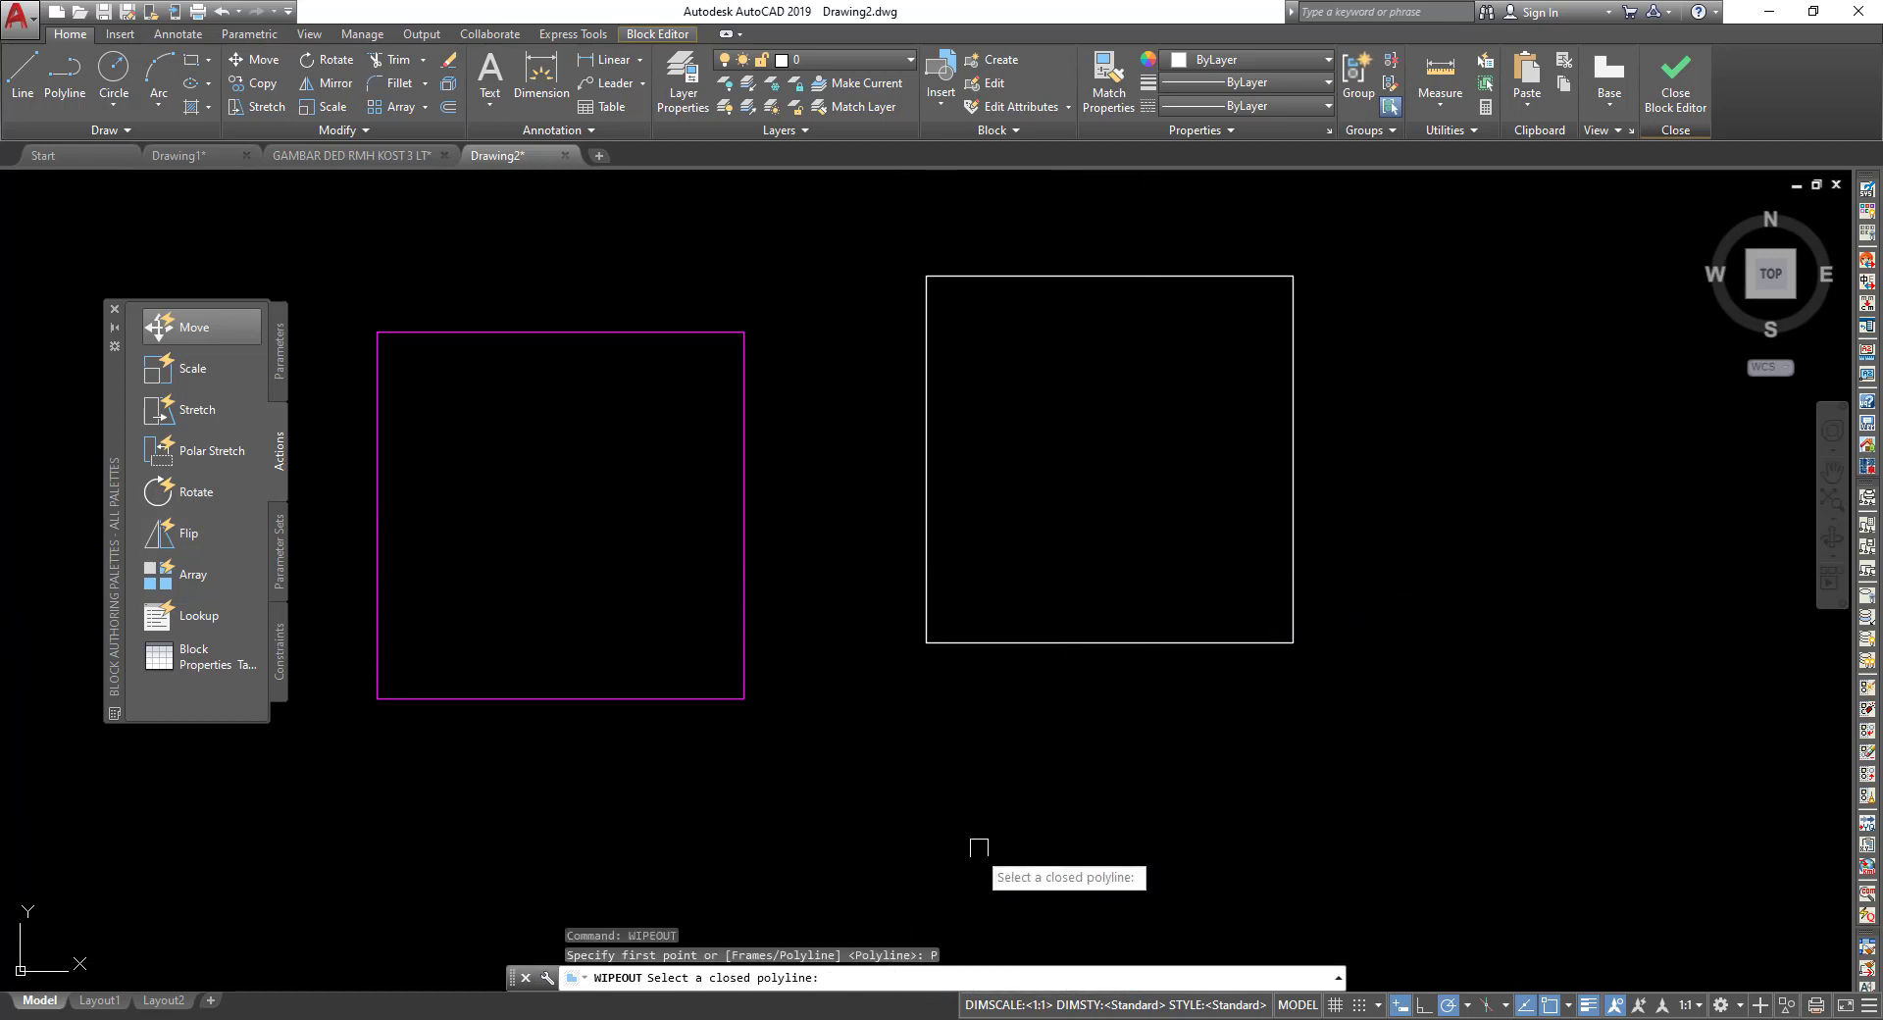
pyautogui.click(1039, 642)
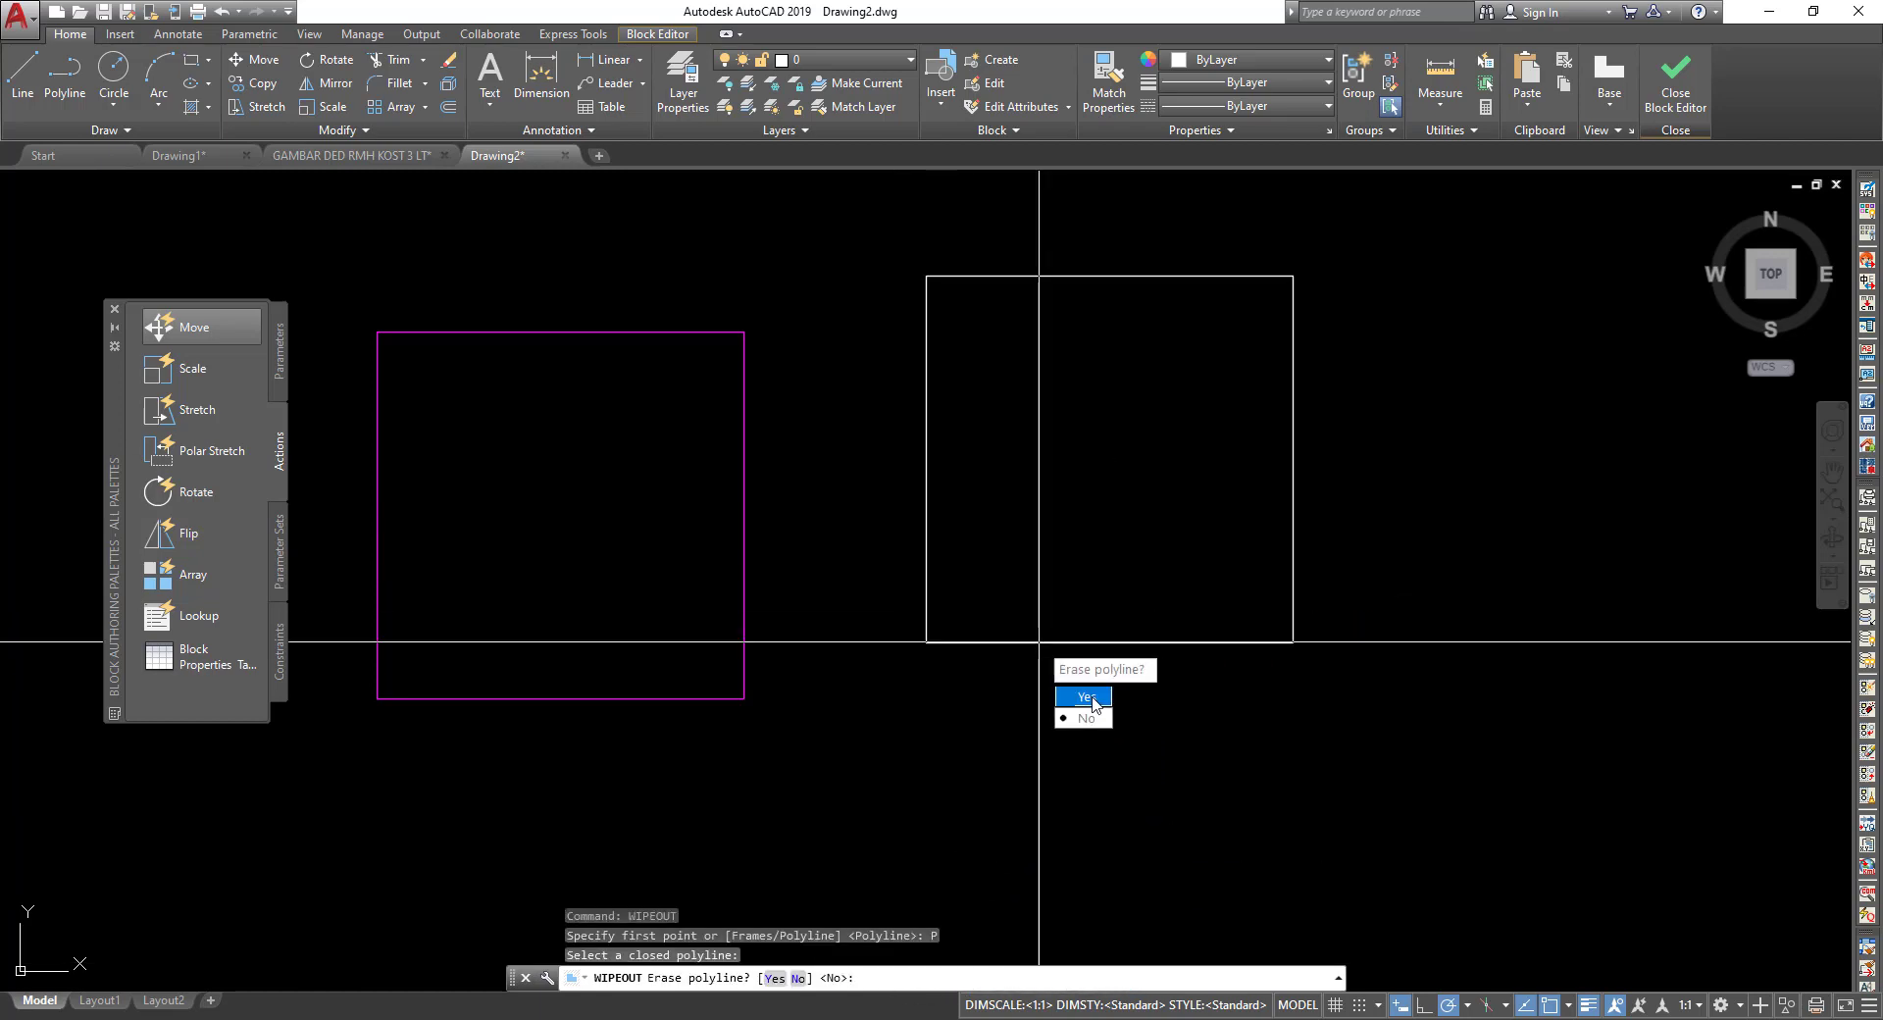
pyautogui.click(1093, 699)
# Move the wipeout by its top-right corner onto the column outline.
pyautogui.click(1061, 652)
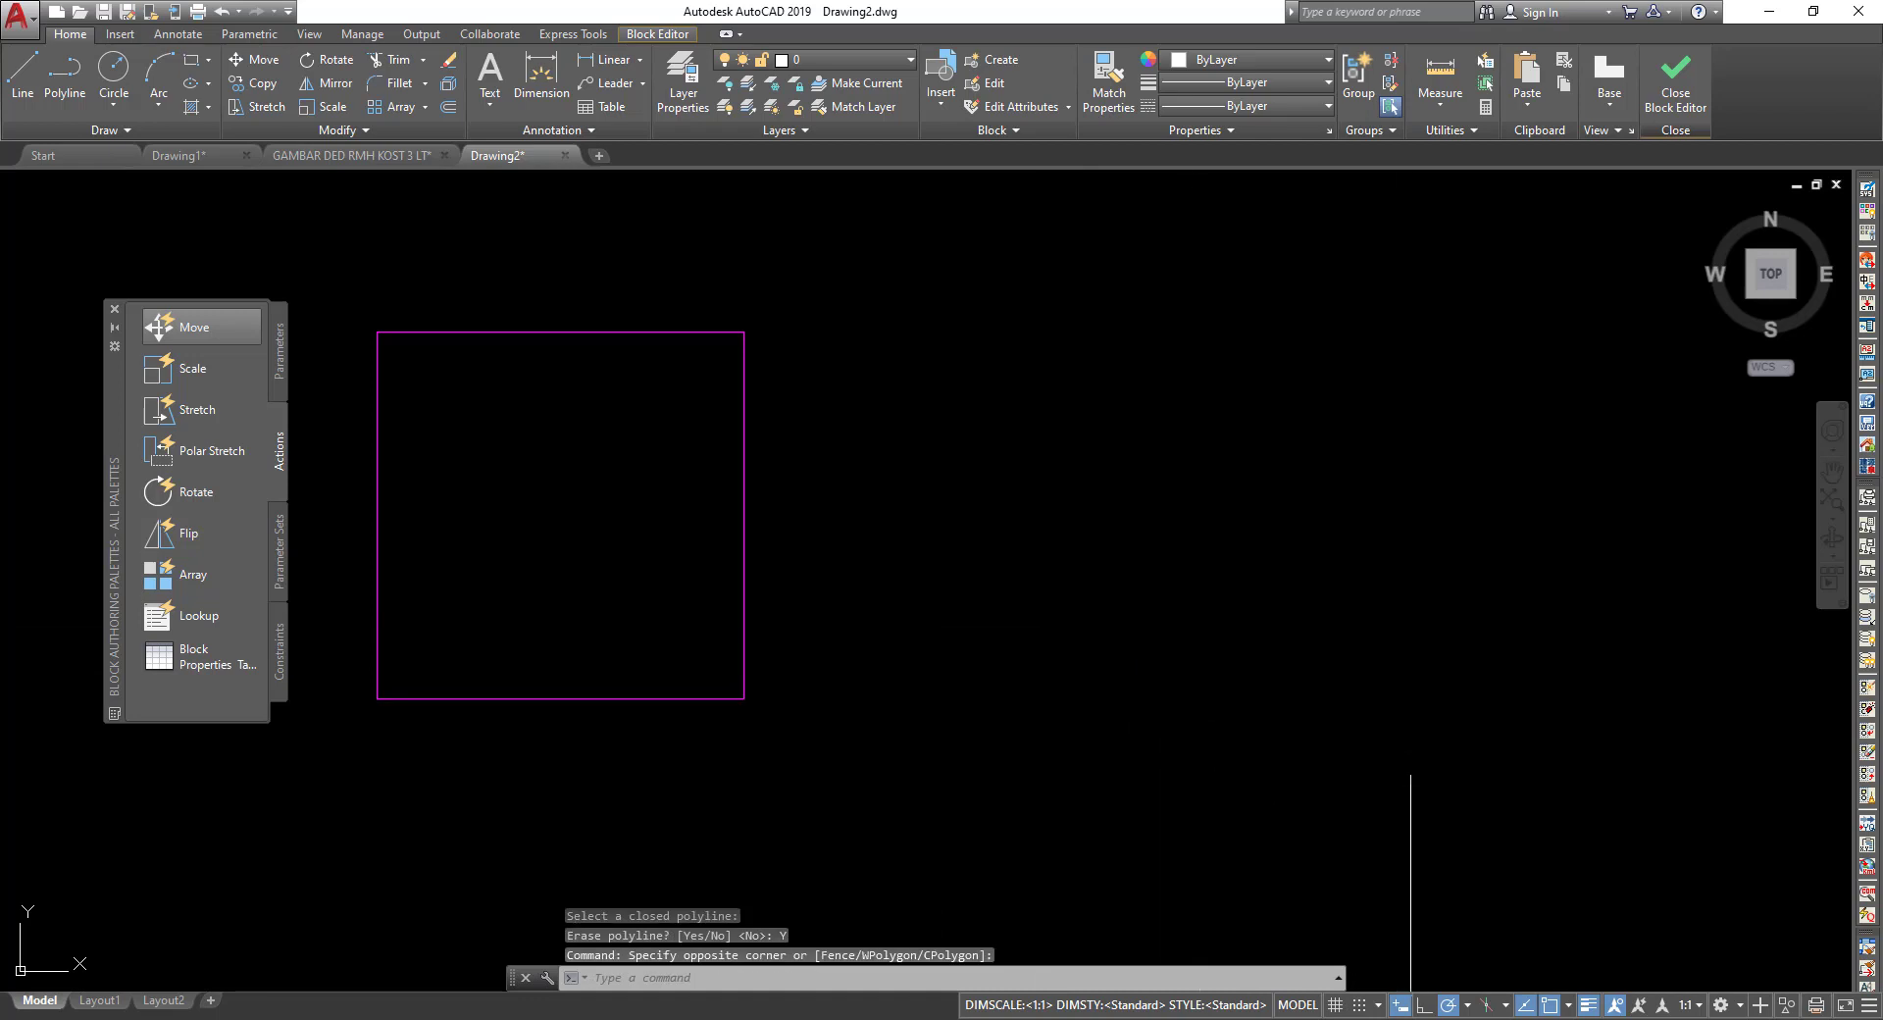
pyautogui.click(1232, 619)
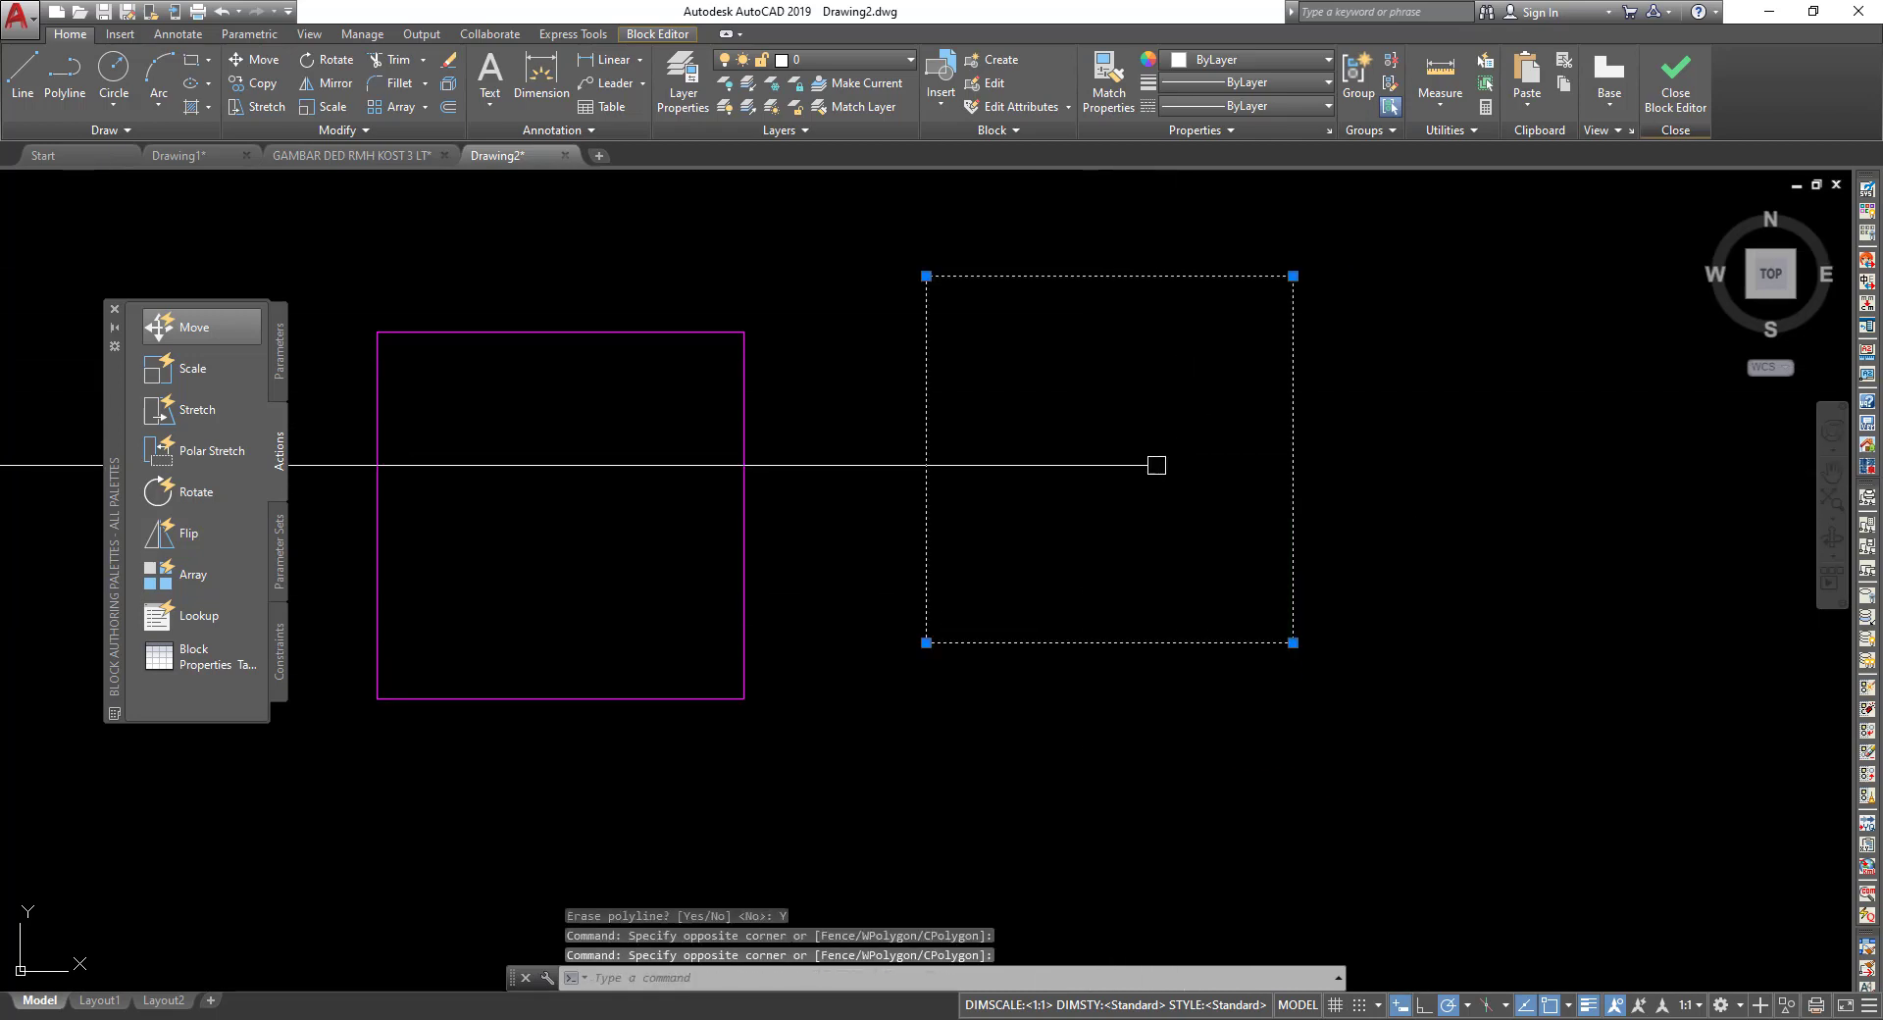
pyautogui.write('m')
pyautogui.press('Return')
pyautogui.click(1292, 276)
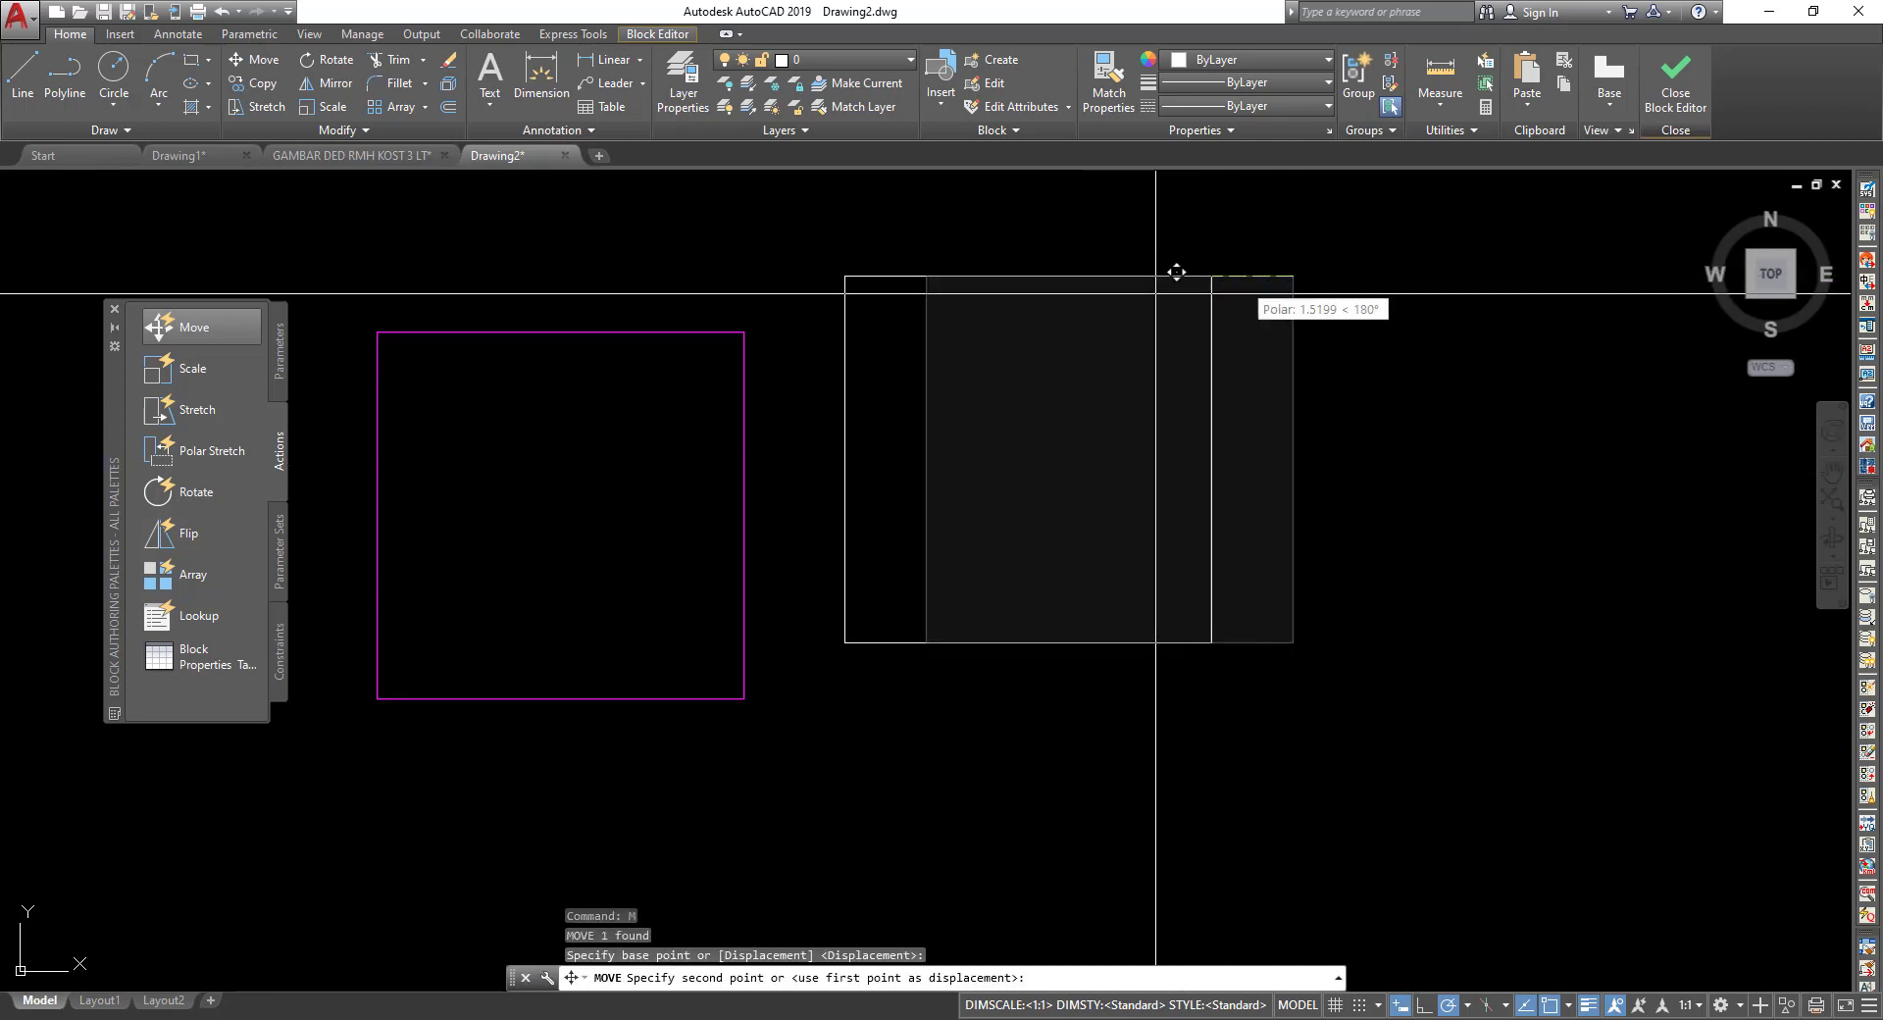
pyautogui.click(1040, 324)
pyautogui.click(1101, 715)
pyautogui.click(862, 307)
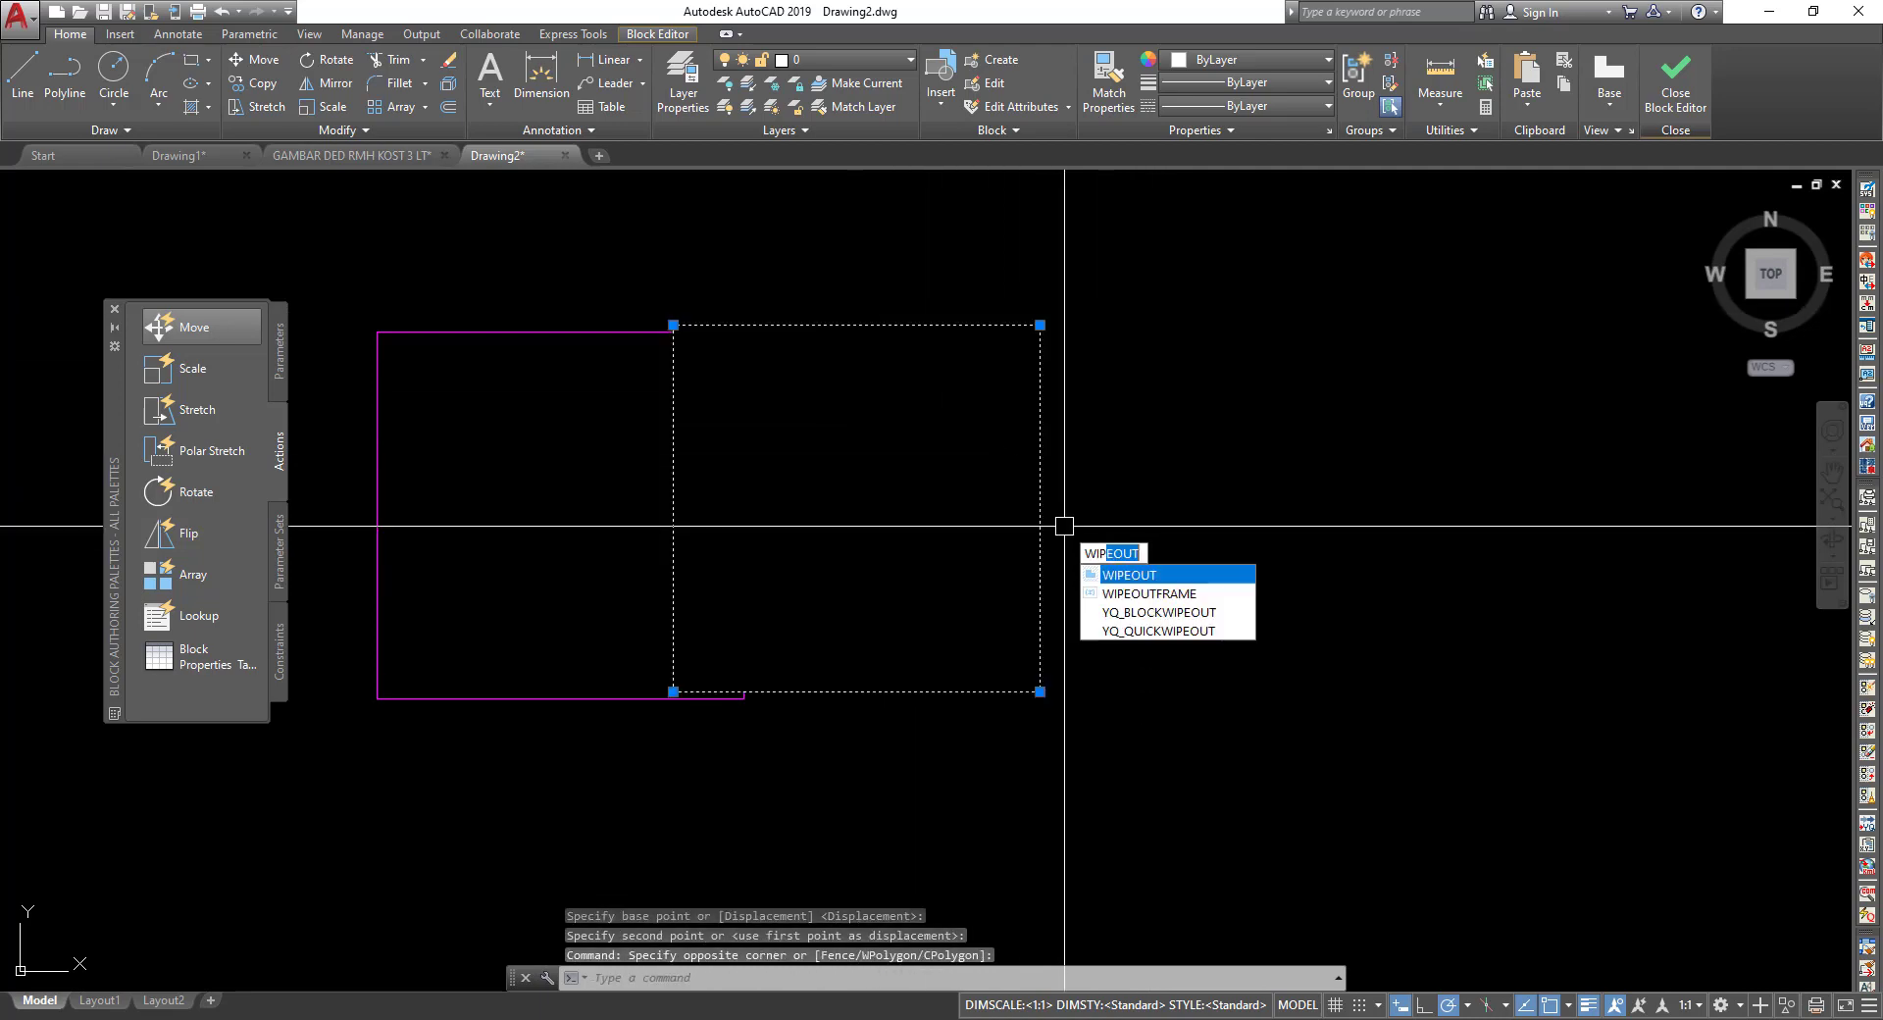
# Turn wipeout frames on and realign the wipeout exactly over the column outline.
pyautogui.click(1186, 595)
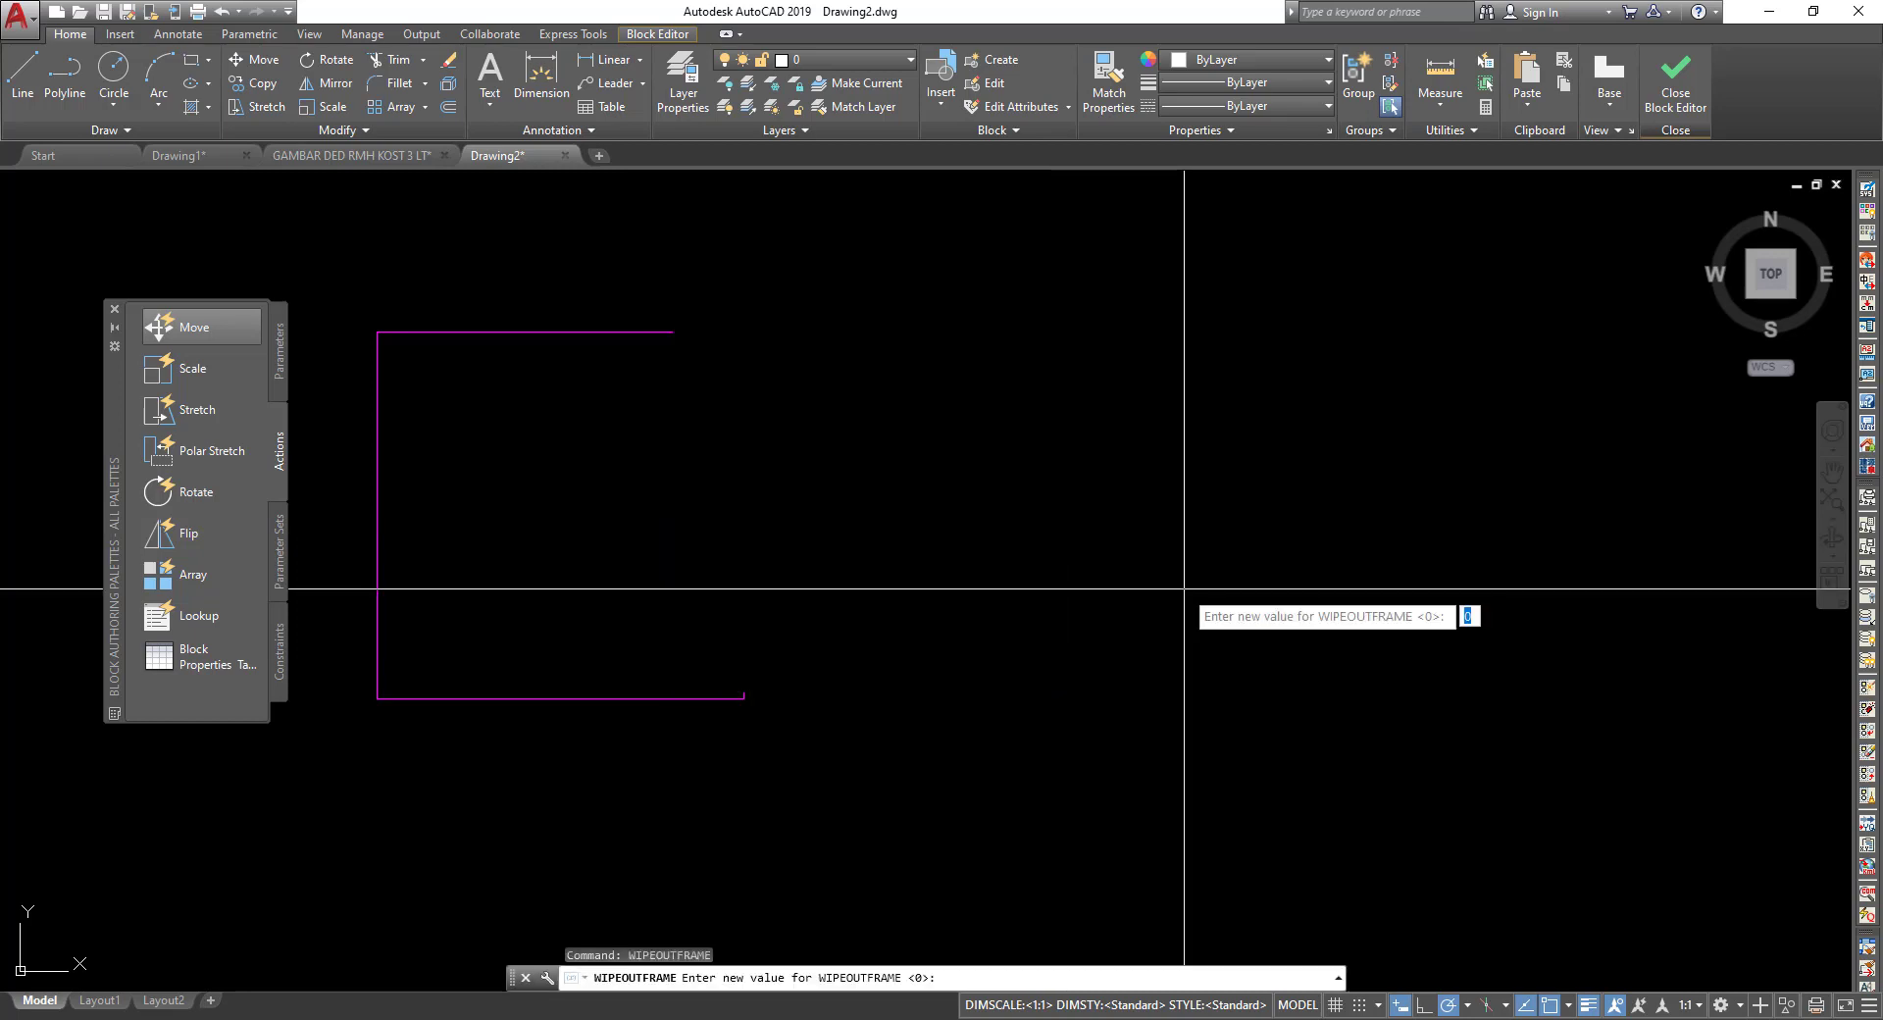
pyautogui.press('Return')
pyautogui.click(941, 556)
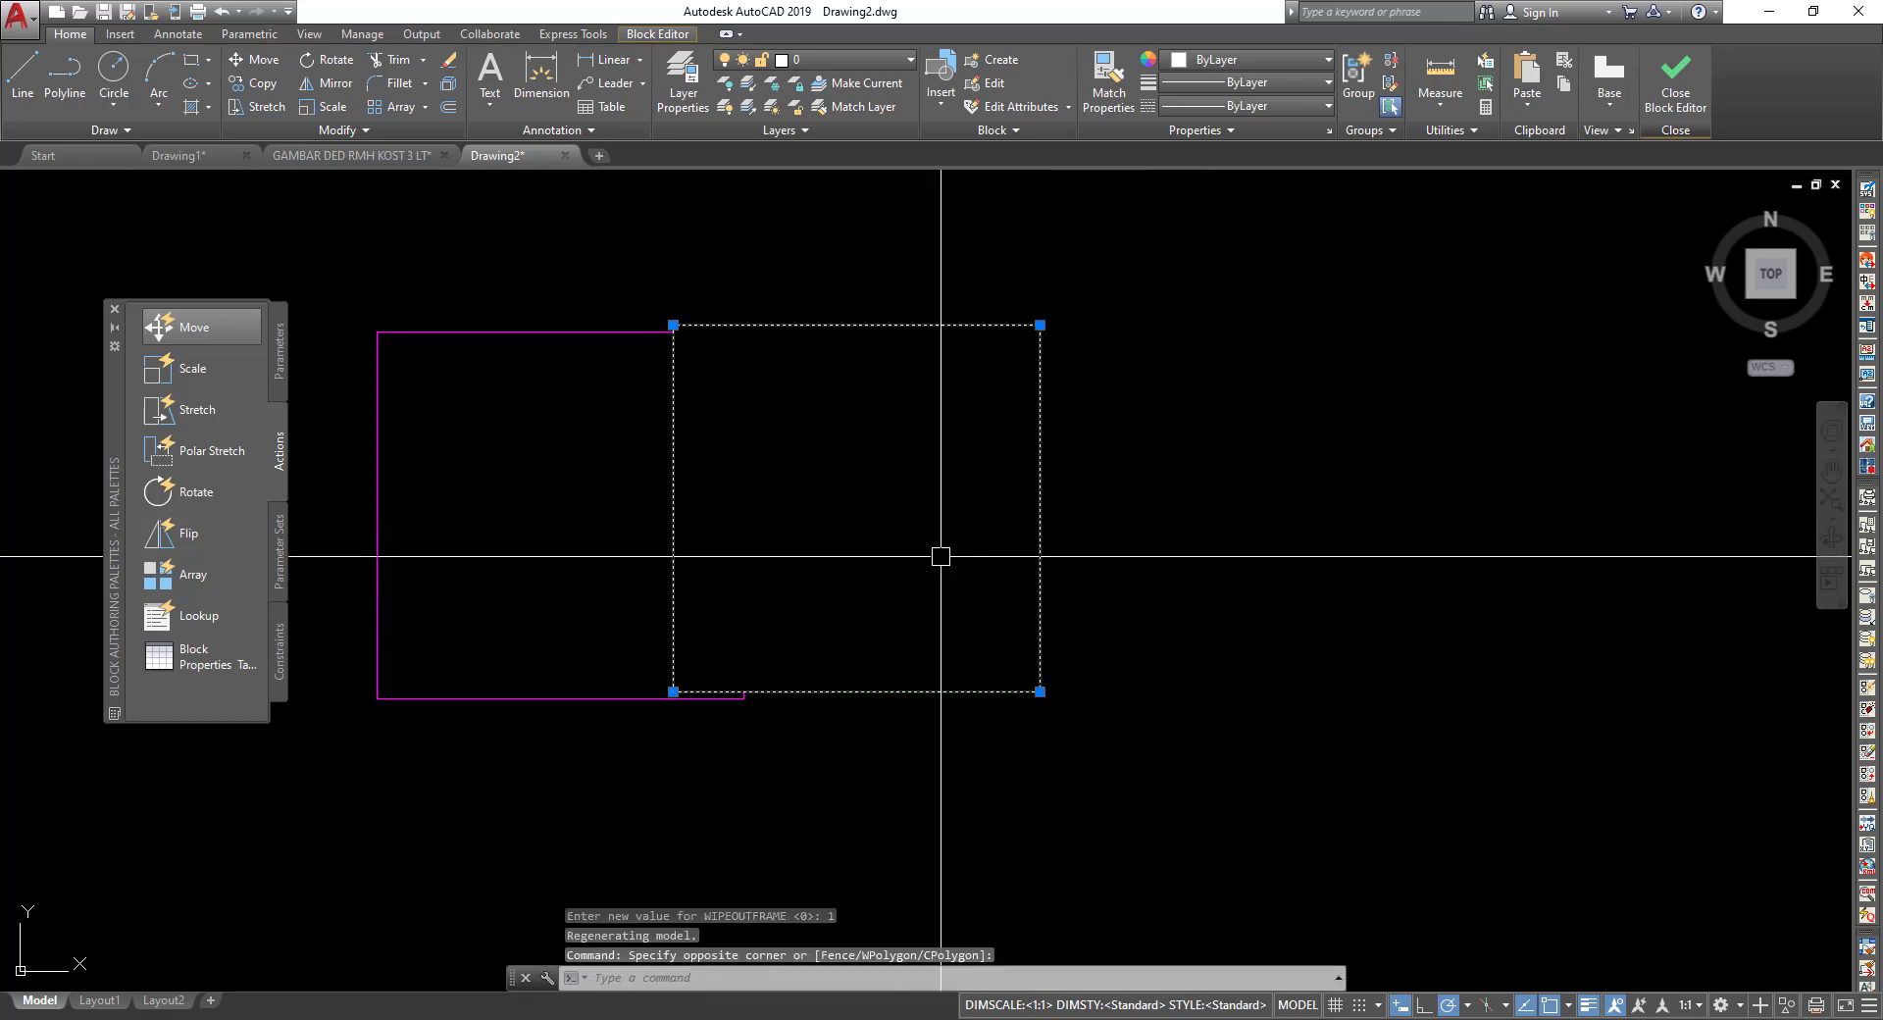
pyautogui.click(1017, 528)
pyautogui.write('m')
pyautogui.press('Return')
pyautogui.click(1039, 324)
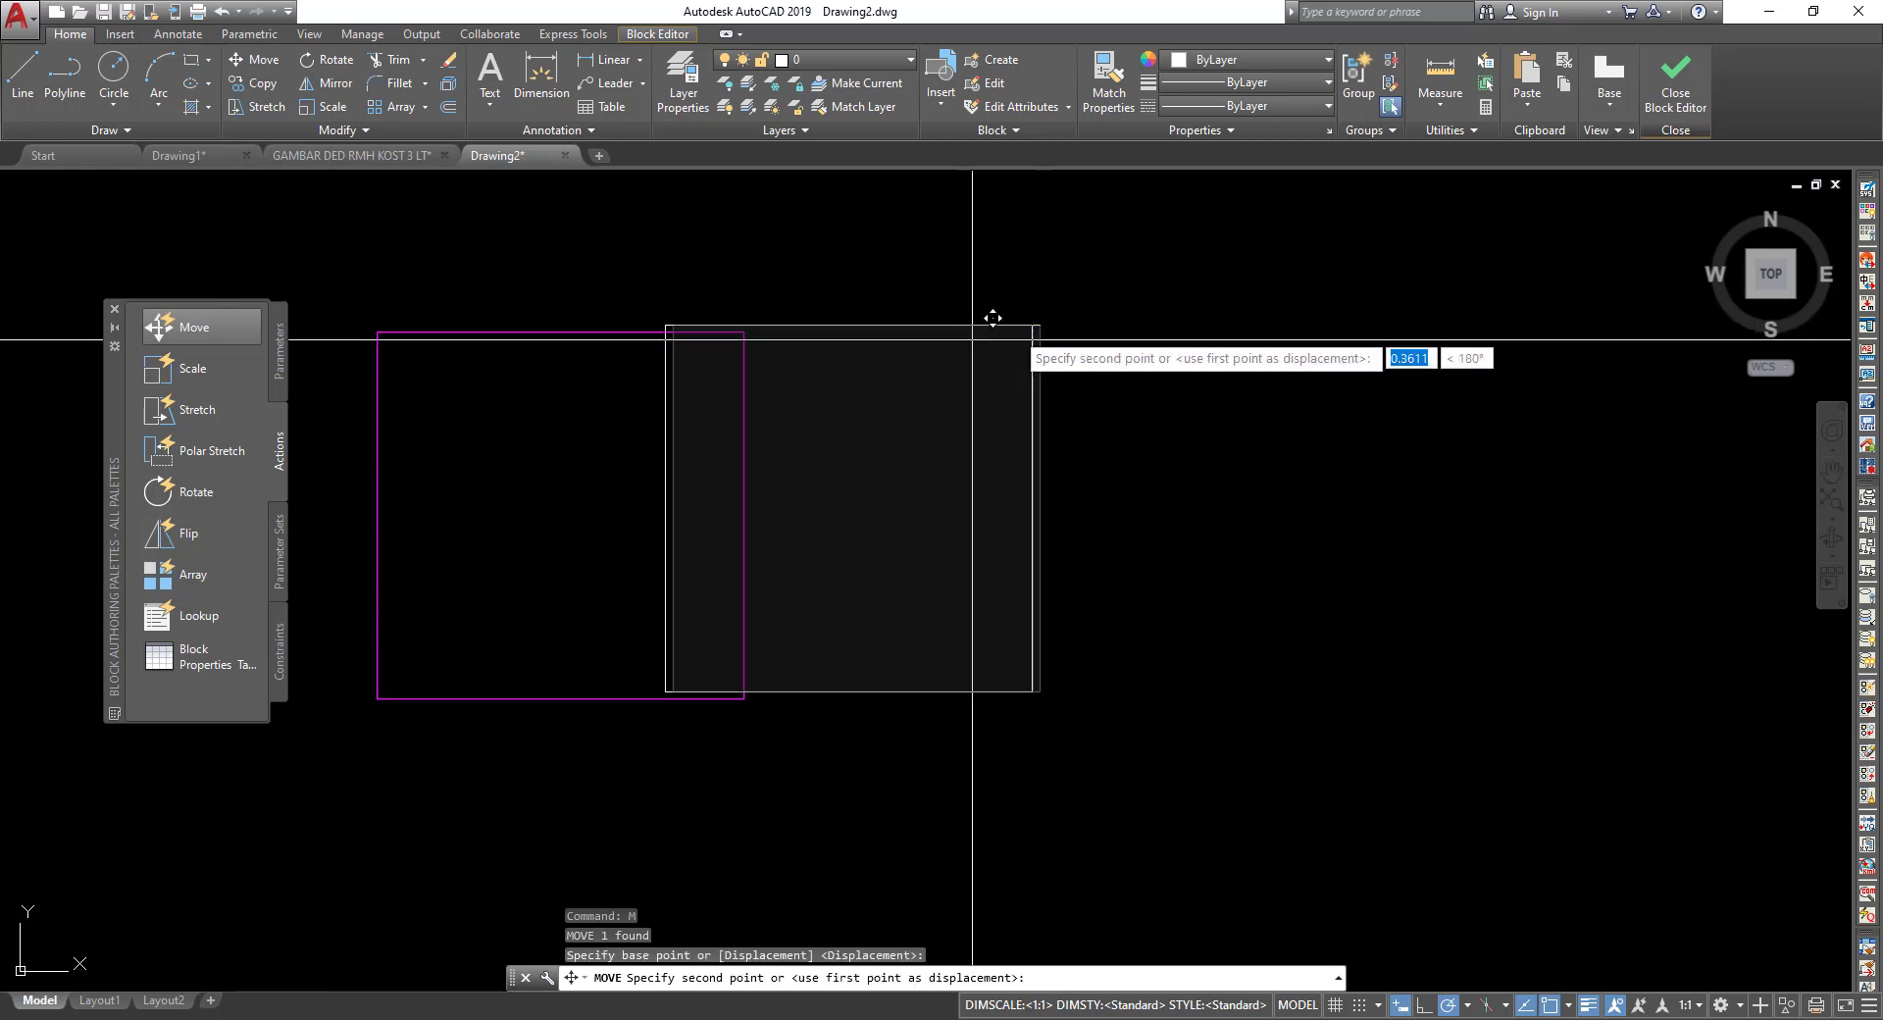
pyautogui.click(744, 333)
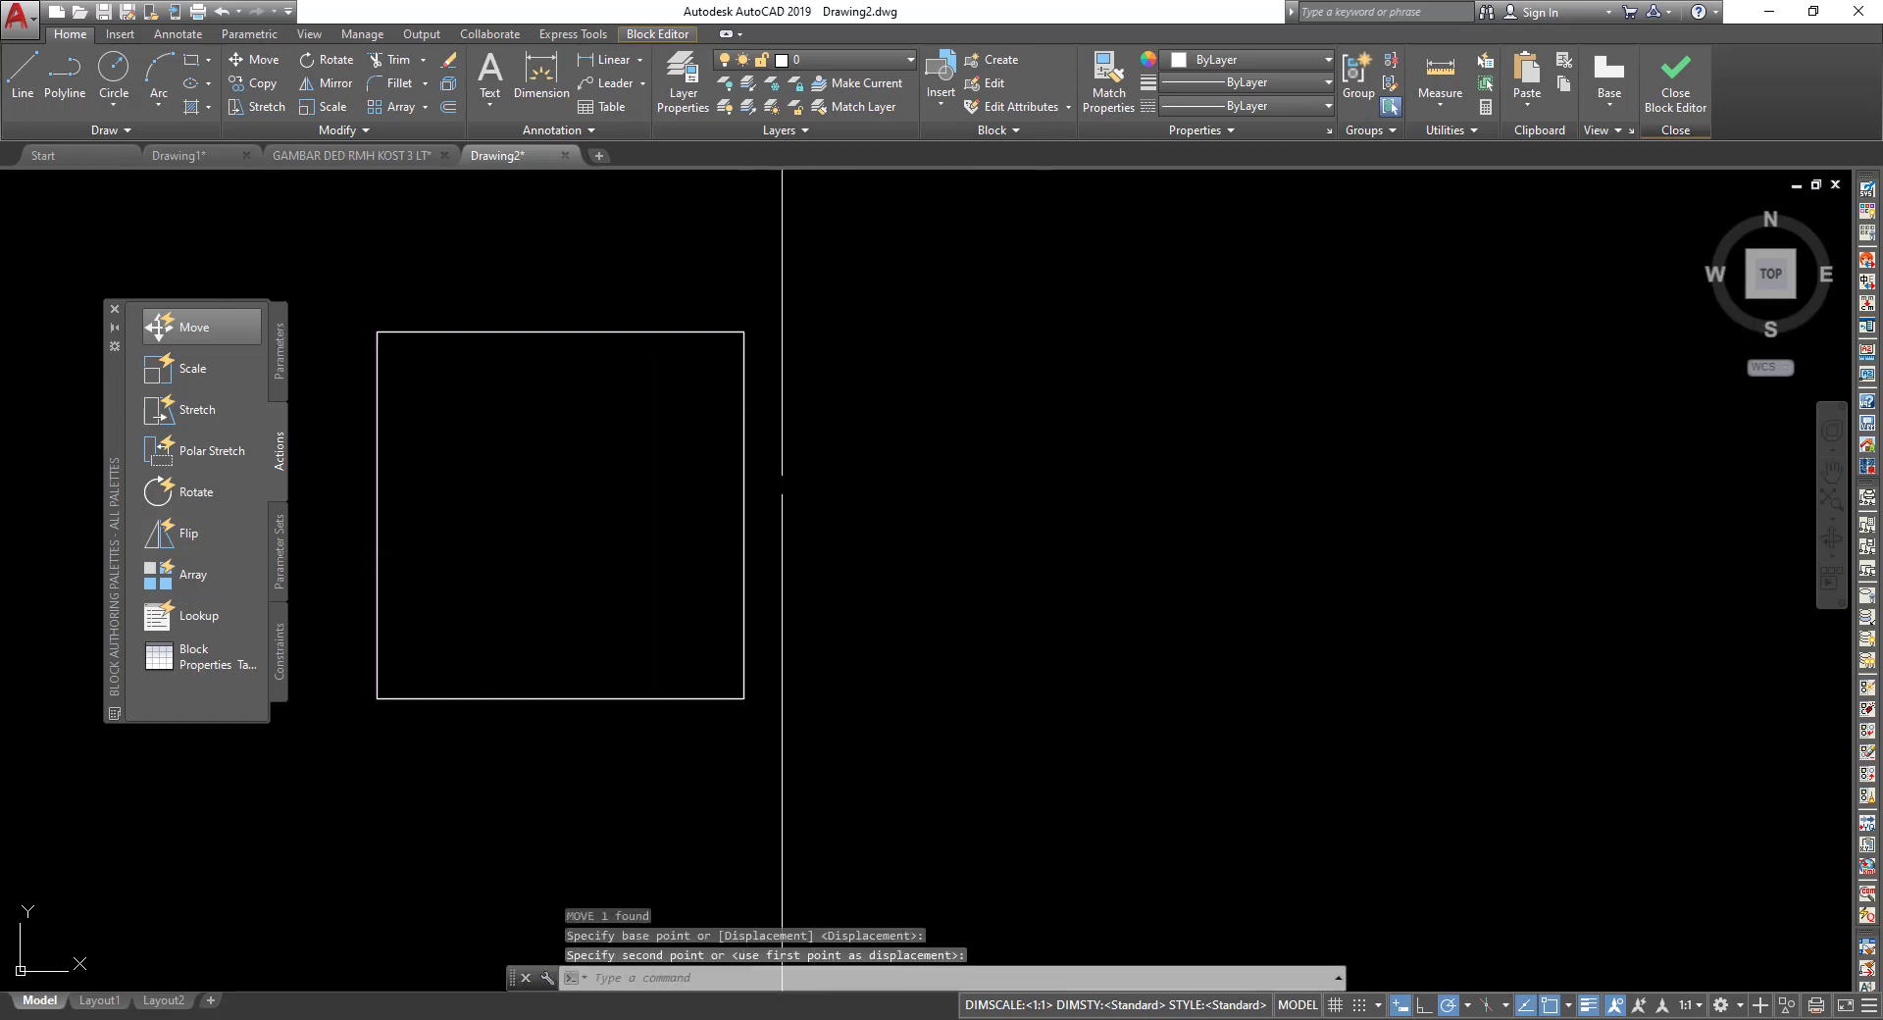
# Send the wipeout to back, set WIPEOUTFRAME to 0, and close the Block Editor.
pyautogui.click(745, 408)
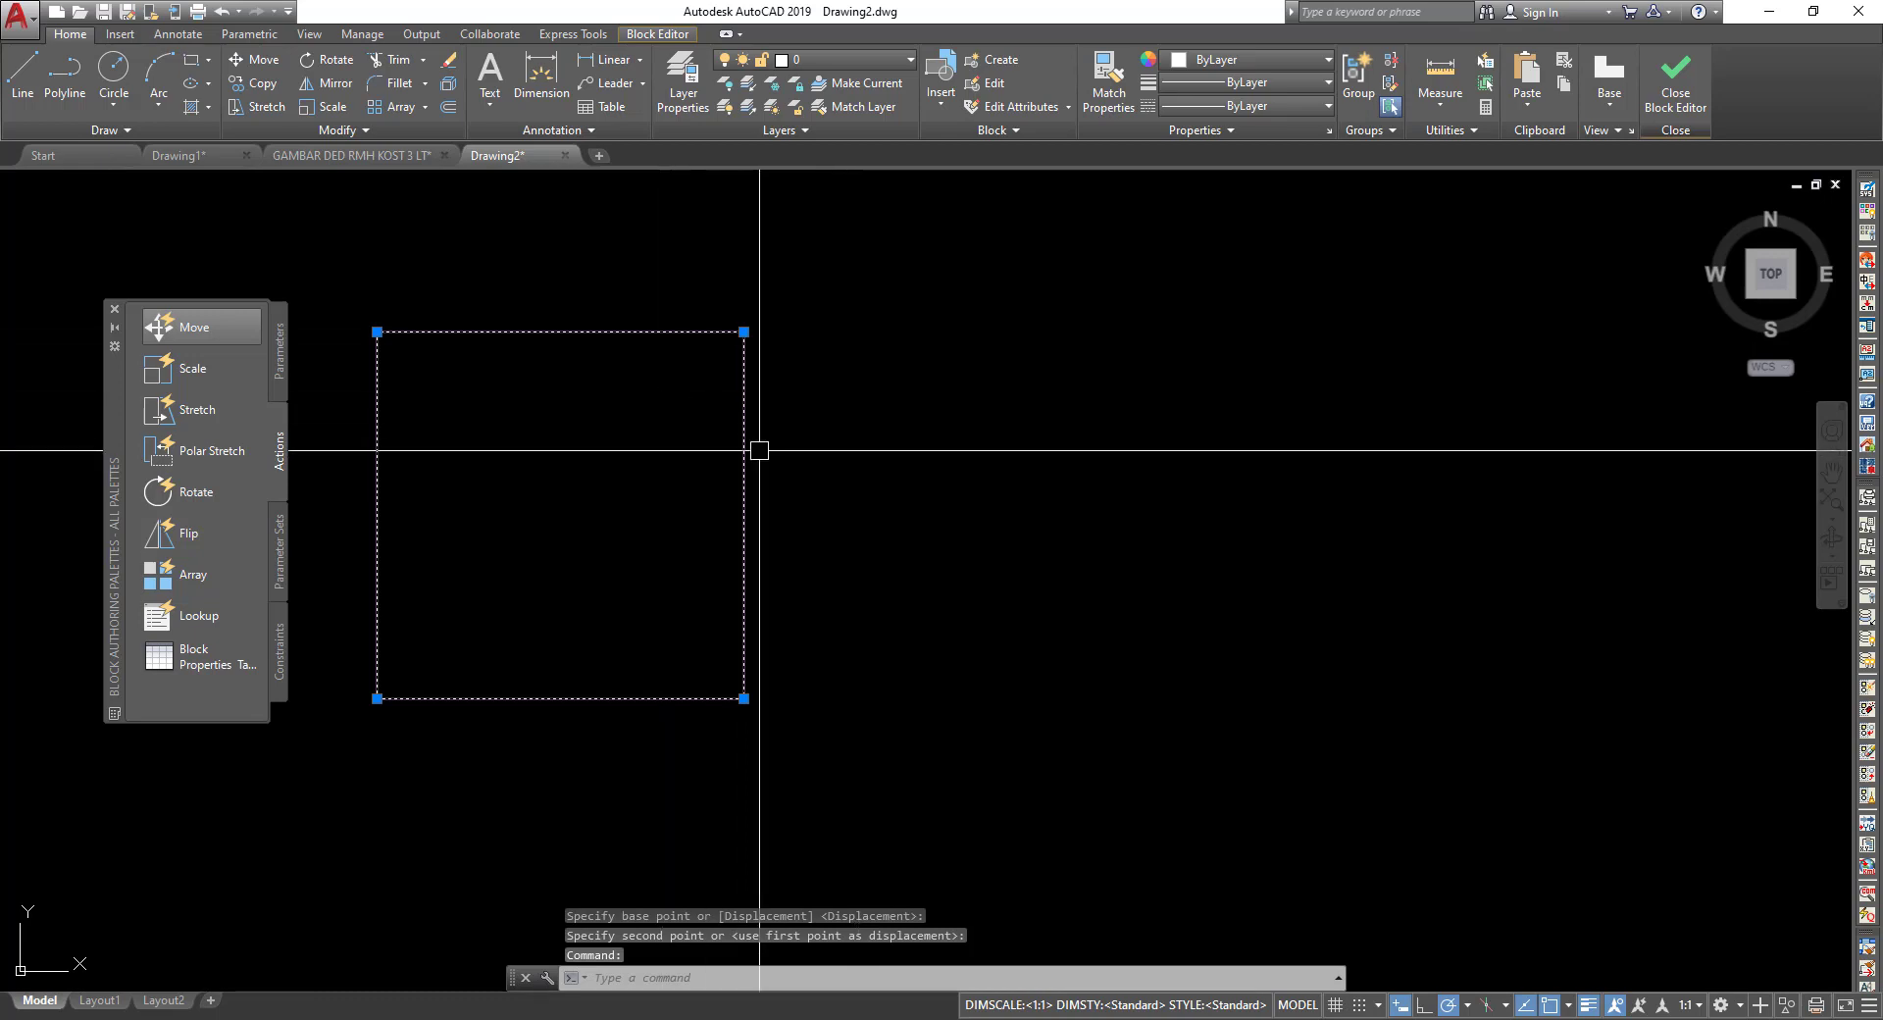
pyautogui.rightClick(745, 421)
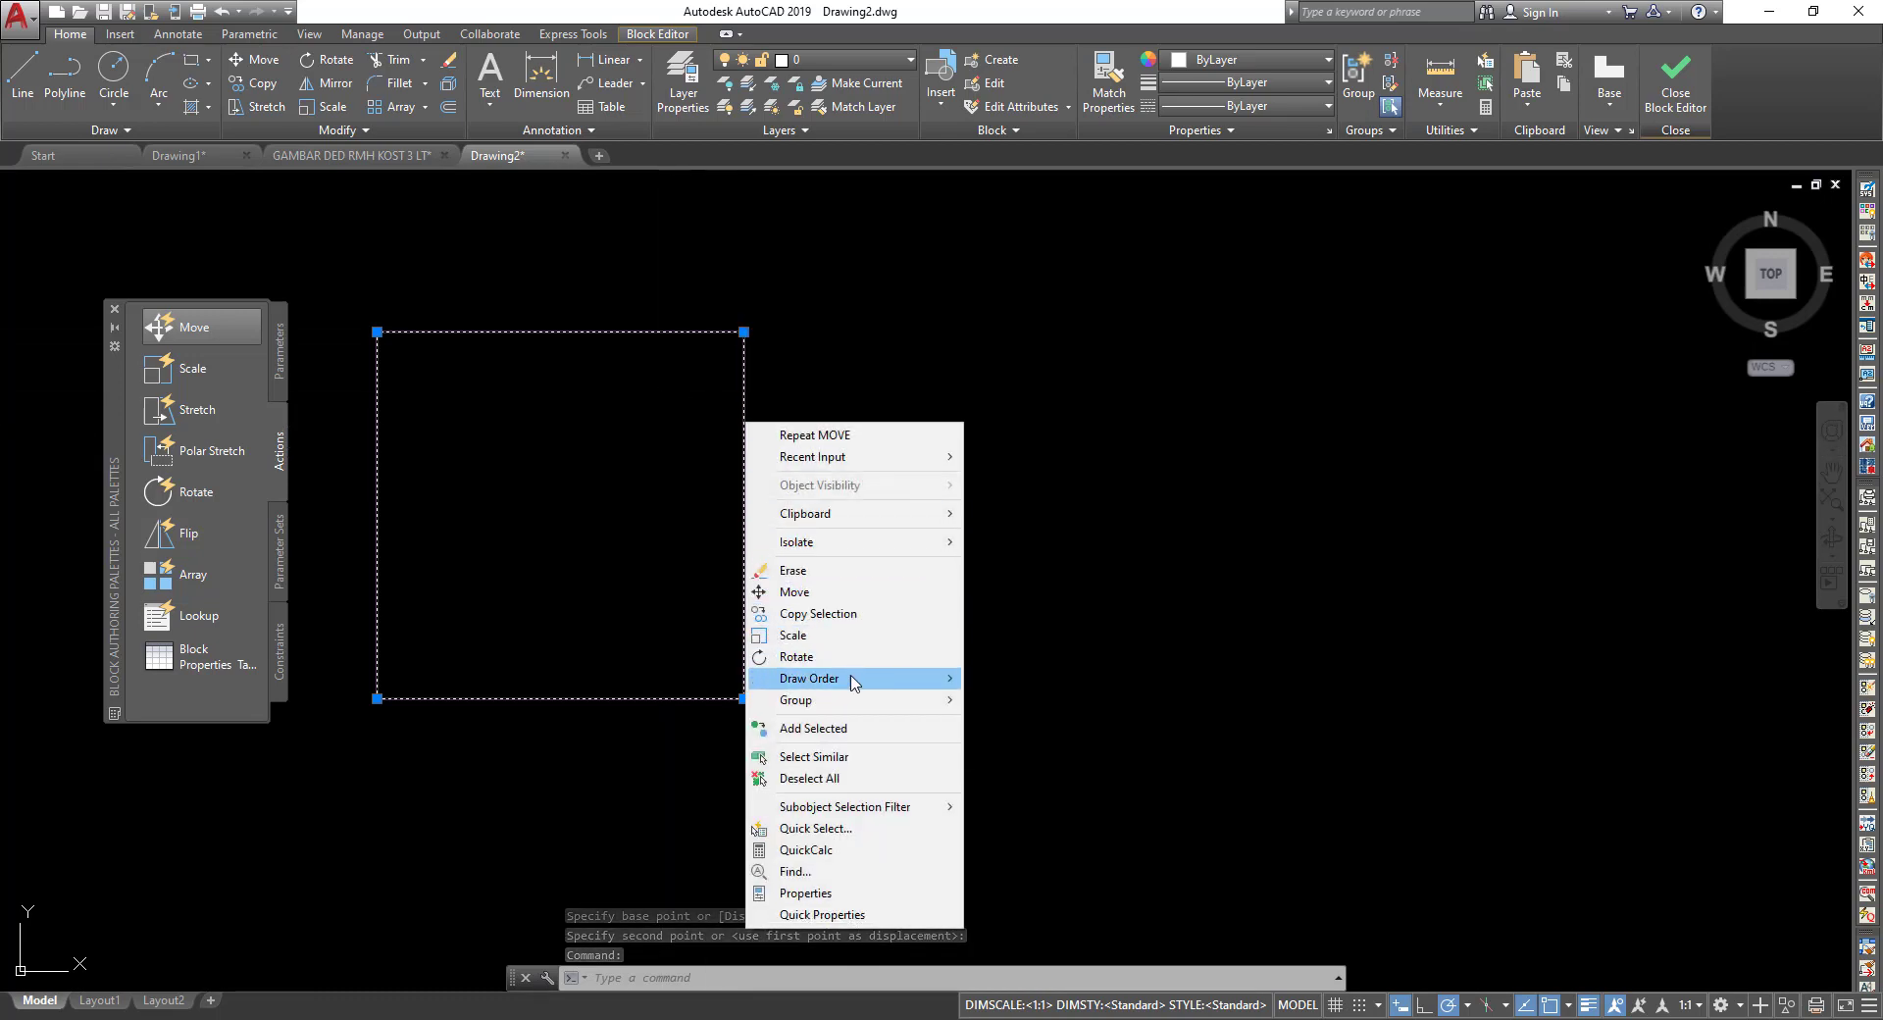
pyautogui.moveTo(809, 679)
pyautogui.click(1025, 699)
pyautogui.write('IM')
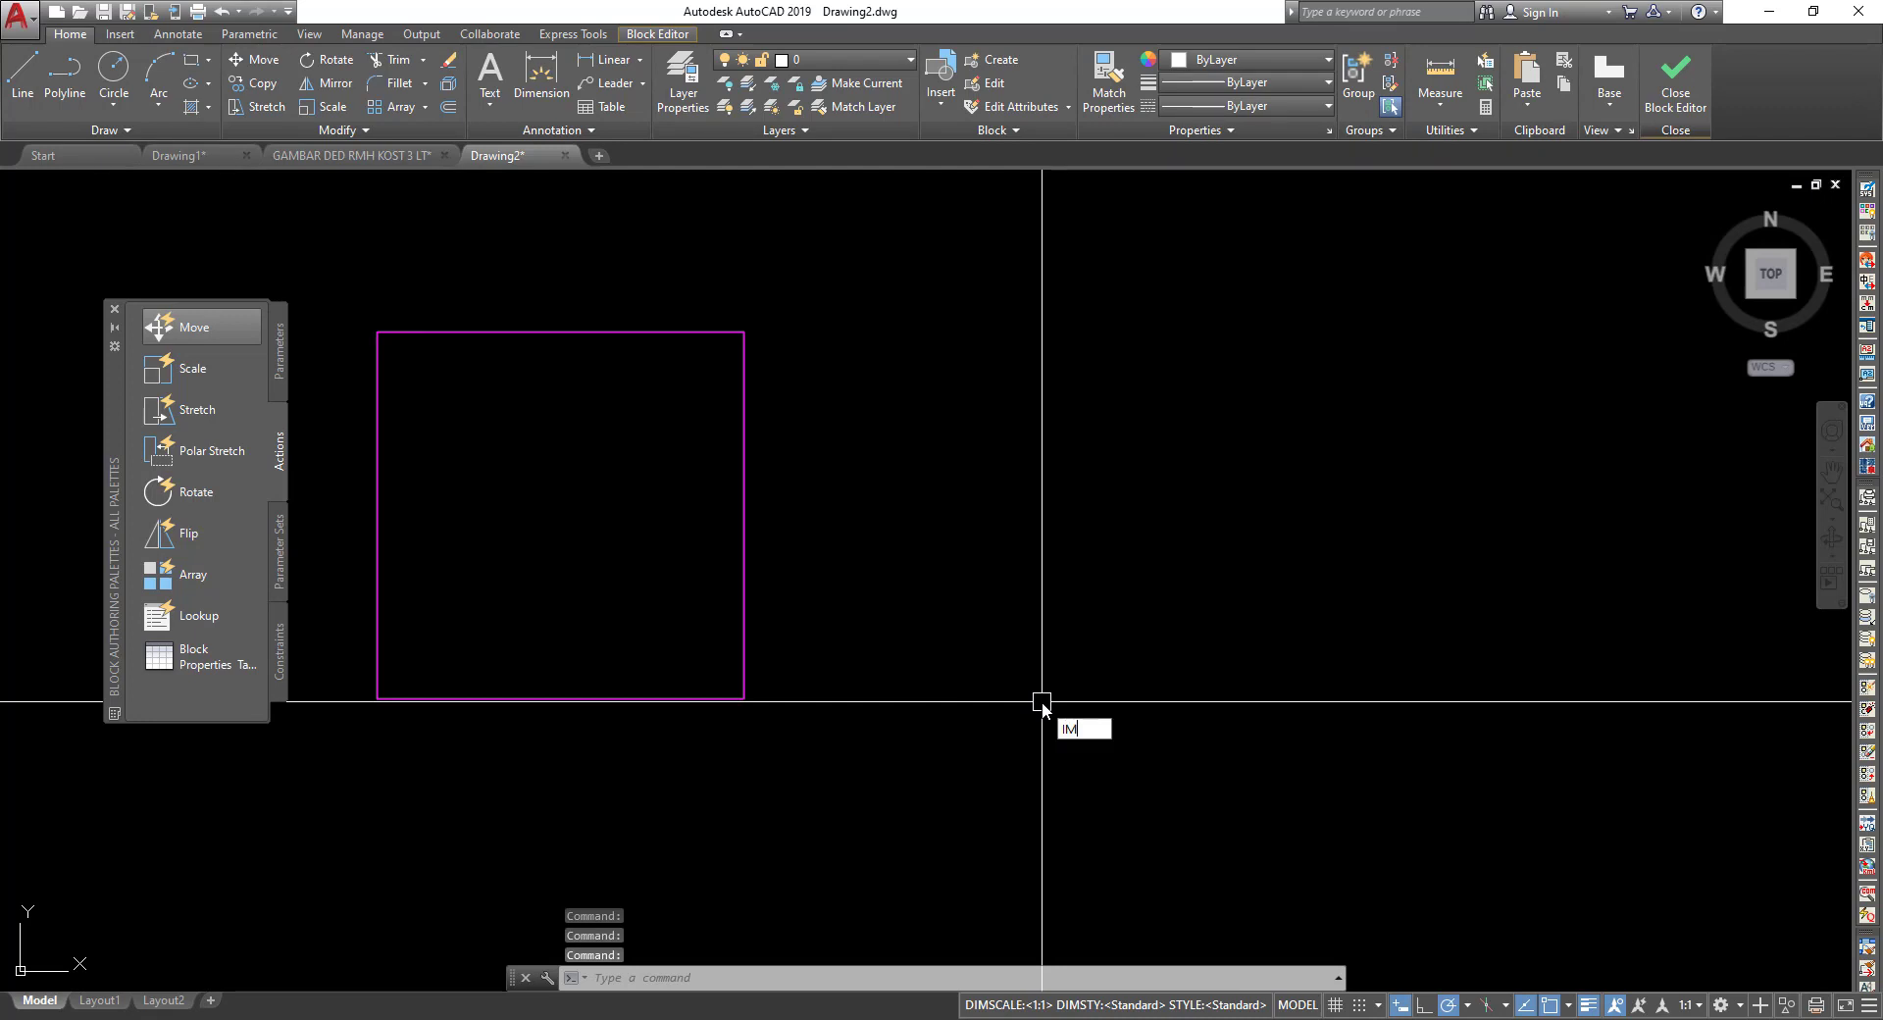
pyautogui.press('Escape')
pyautogui.write('WIP')
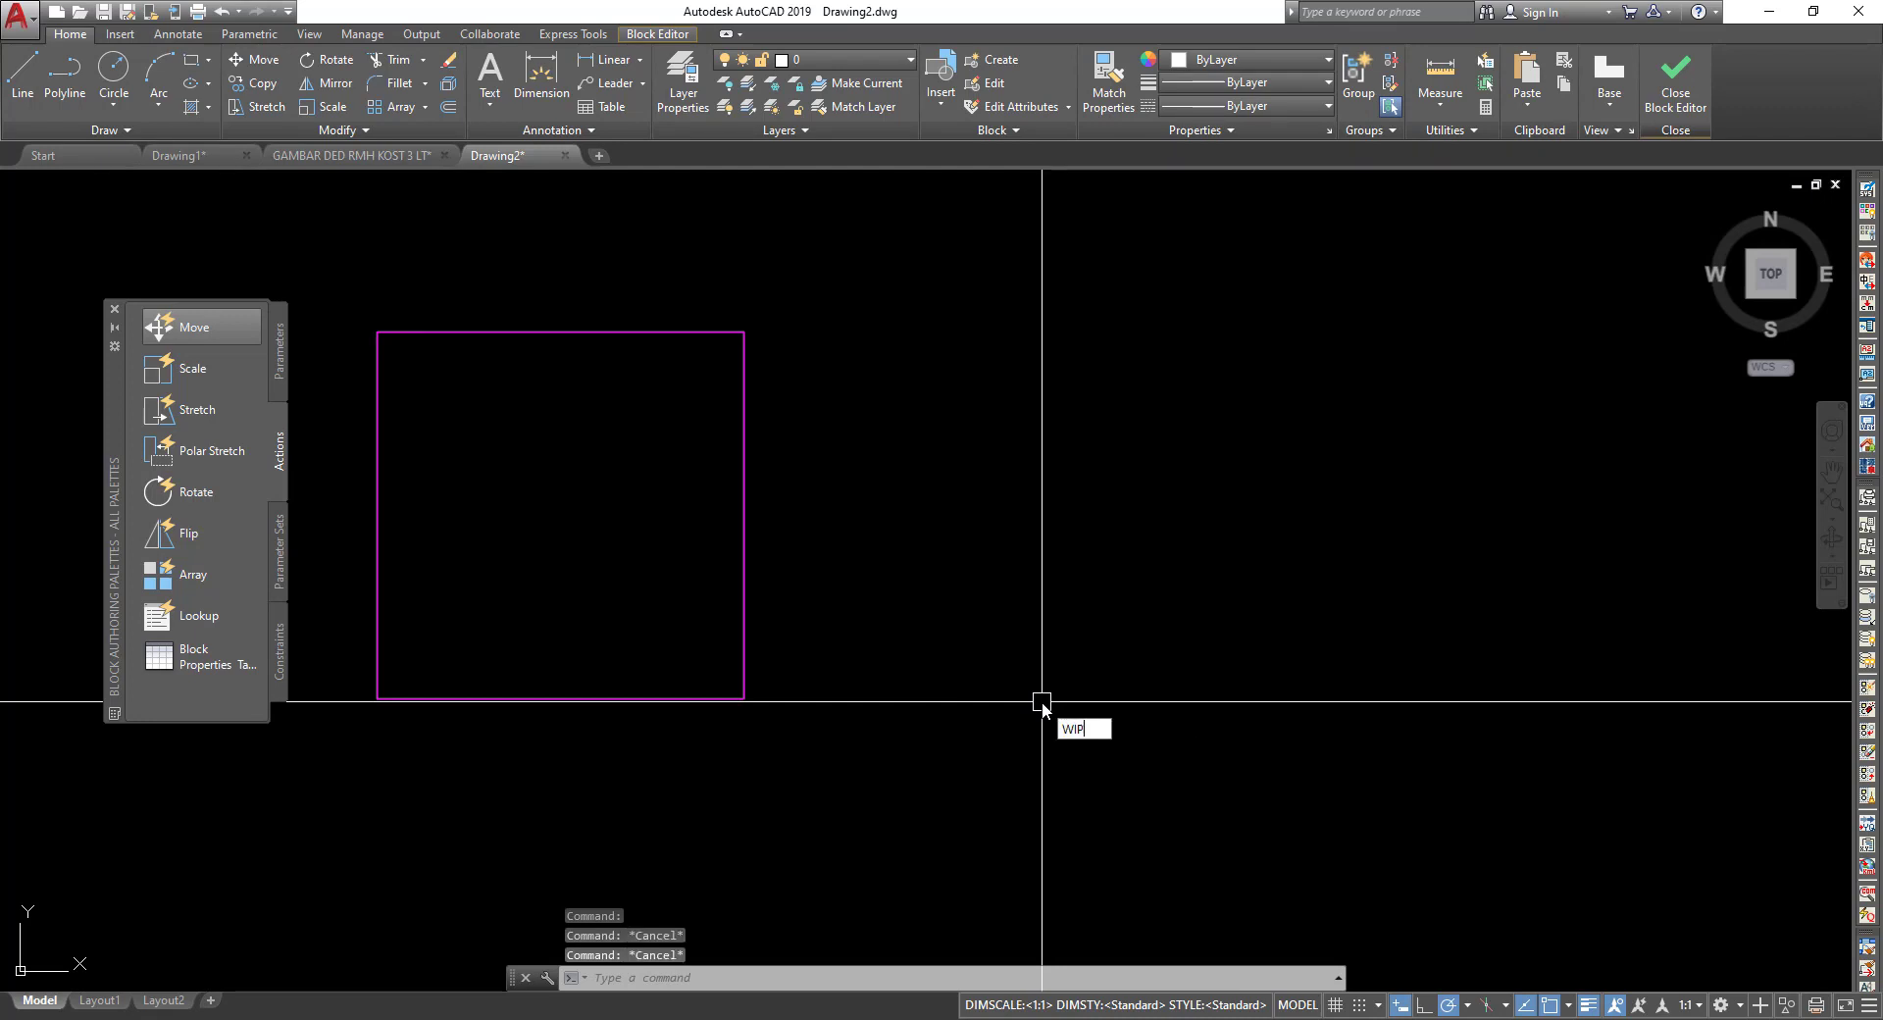
pyautogui.click(1116, 767)
pyautogui.write('0')
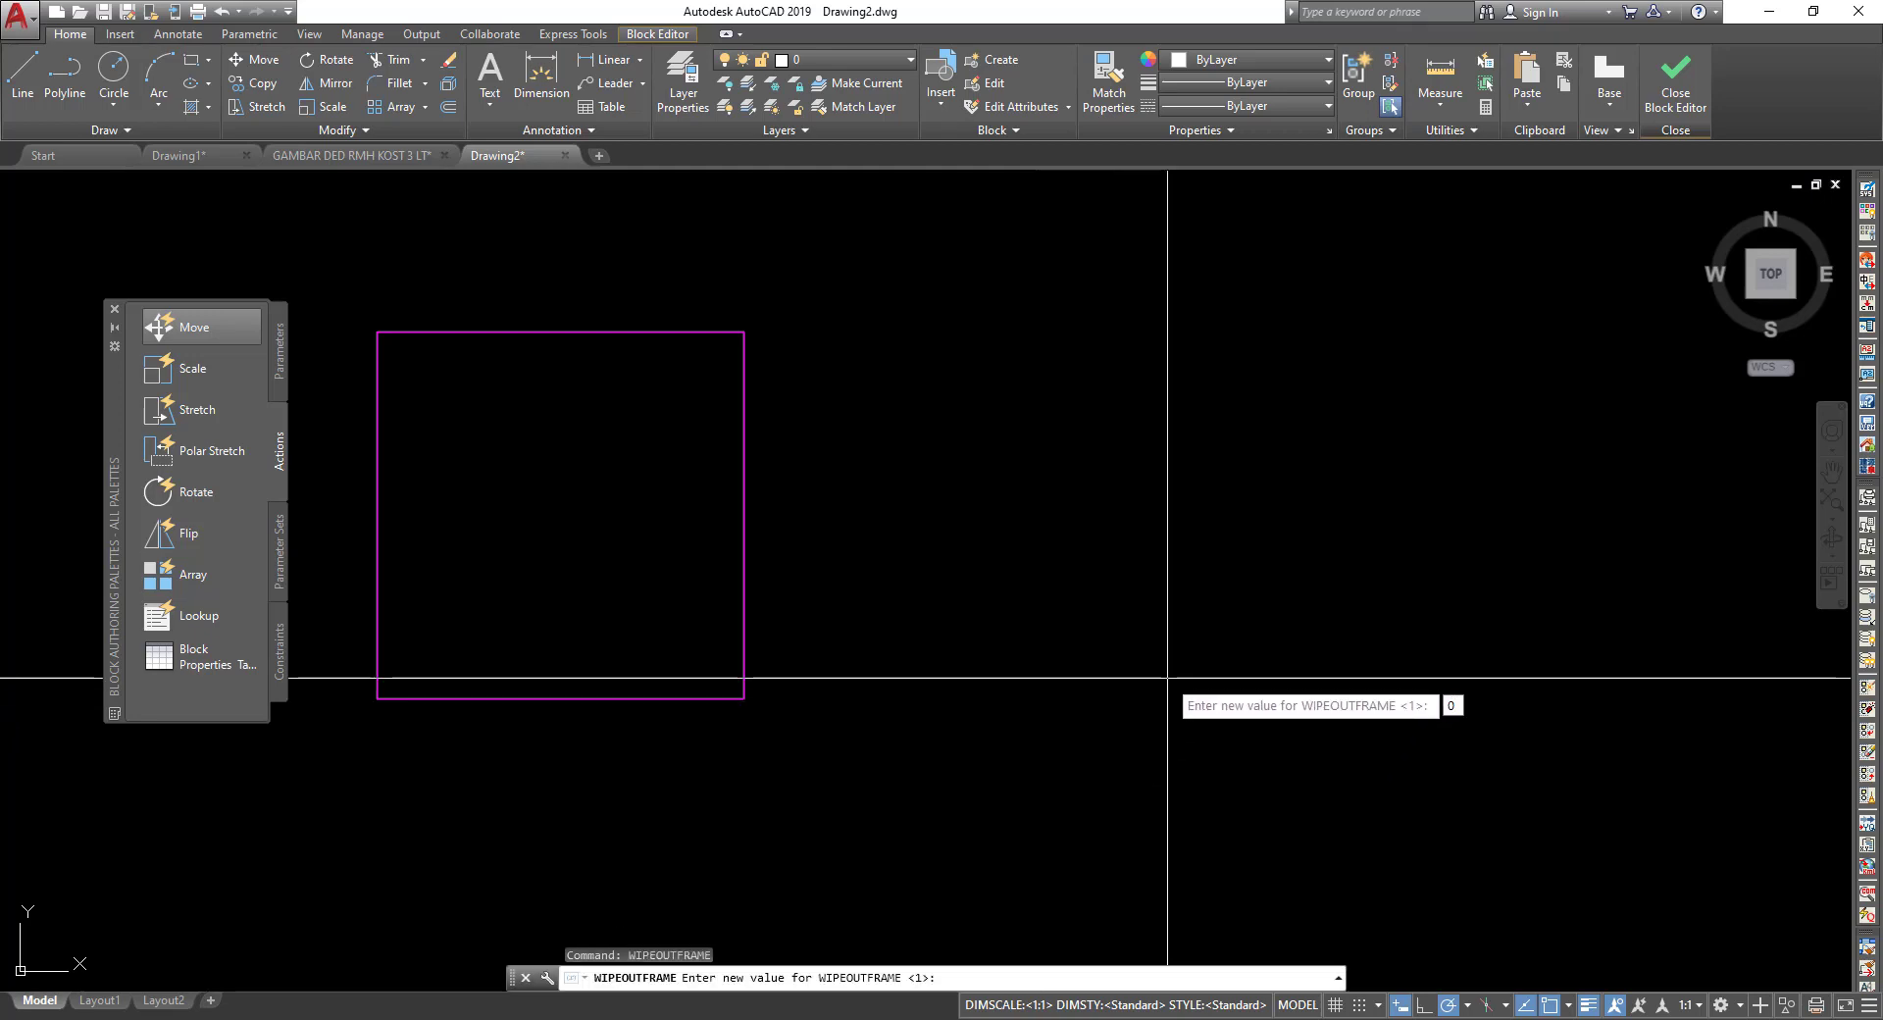
pyautogui.press('Return')
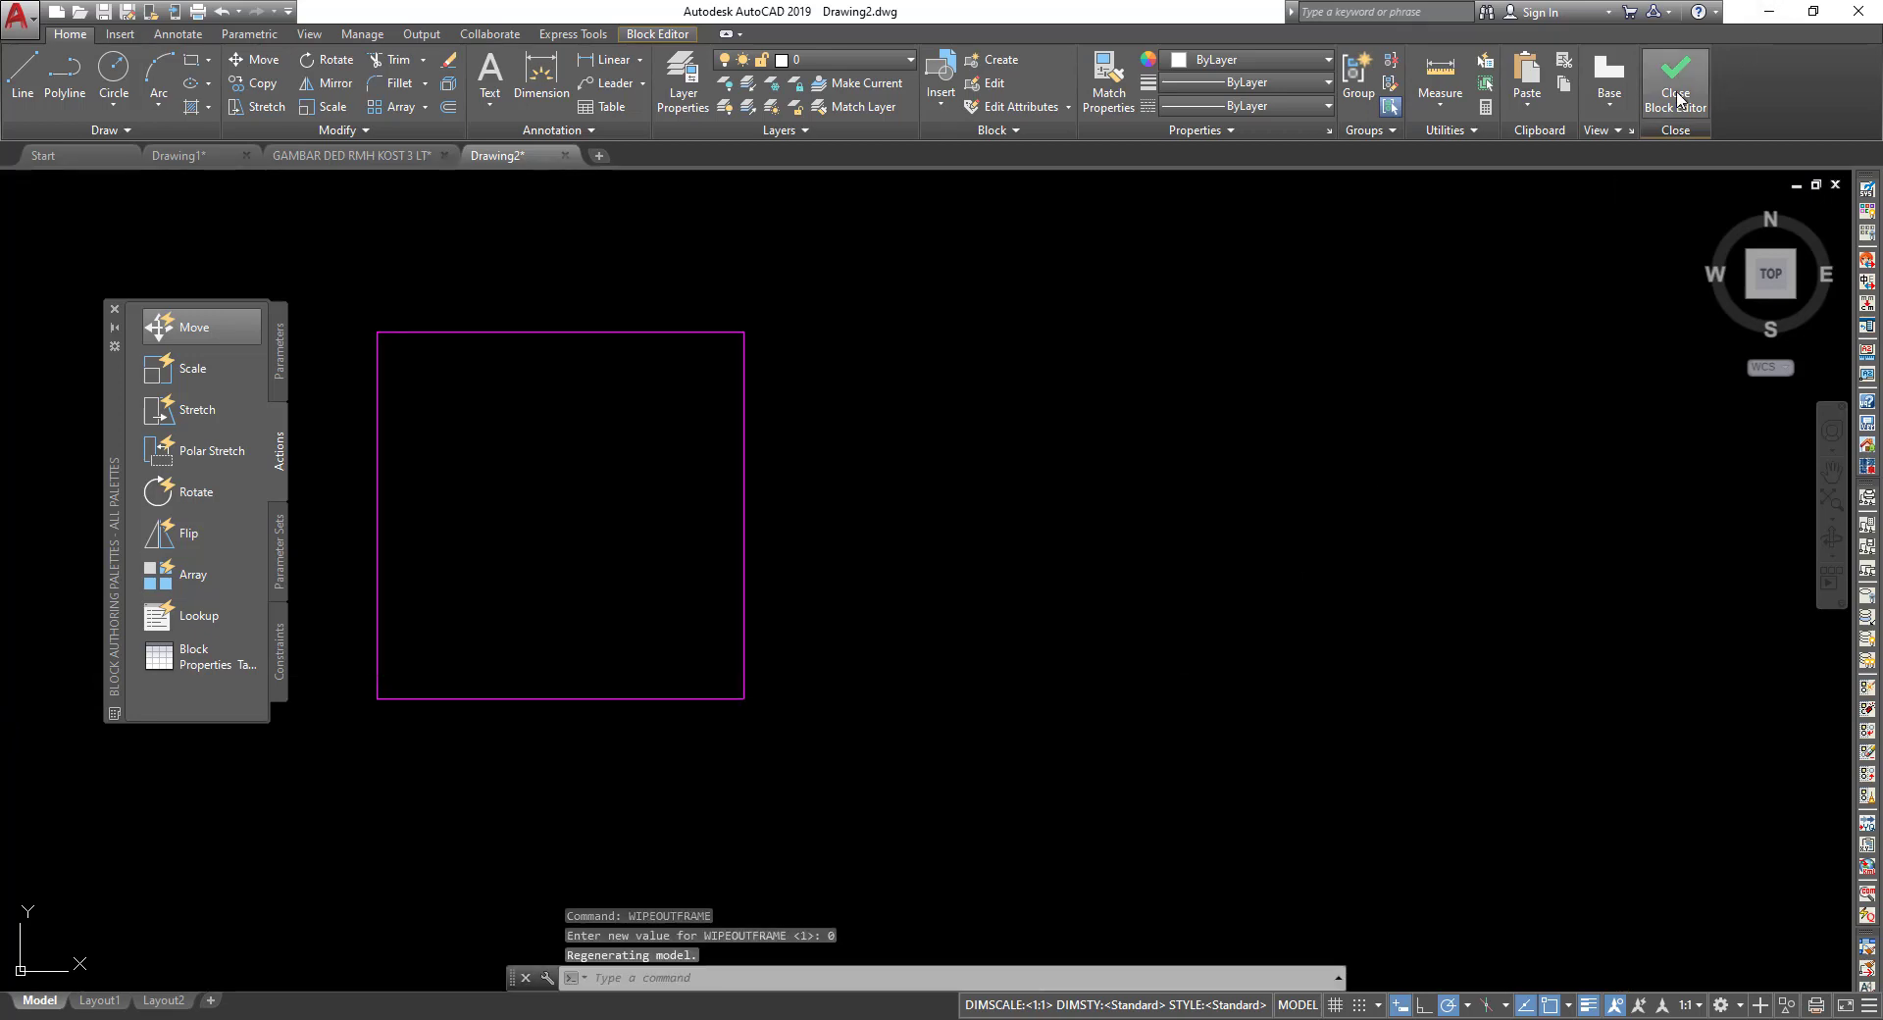
pyautogui.click(1677, 98)
# Save the changes to the KOLOM 15 X 15 block and zoom around the floor plan.
pyautogui.click(993, 481)
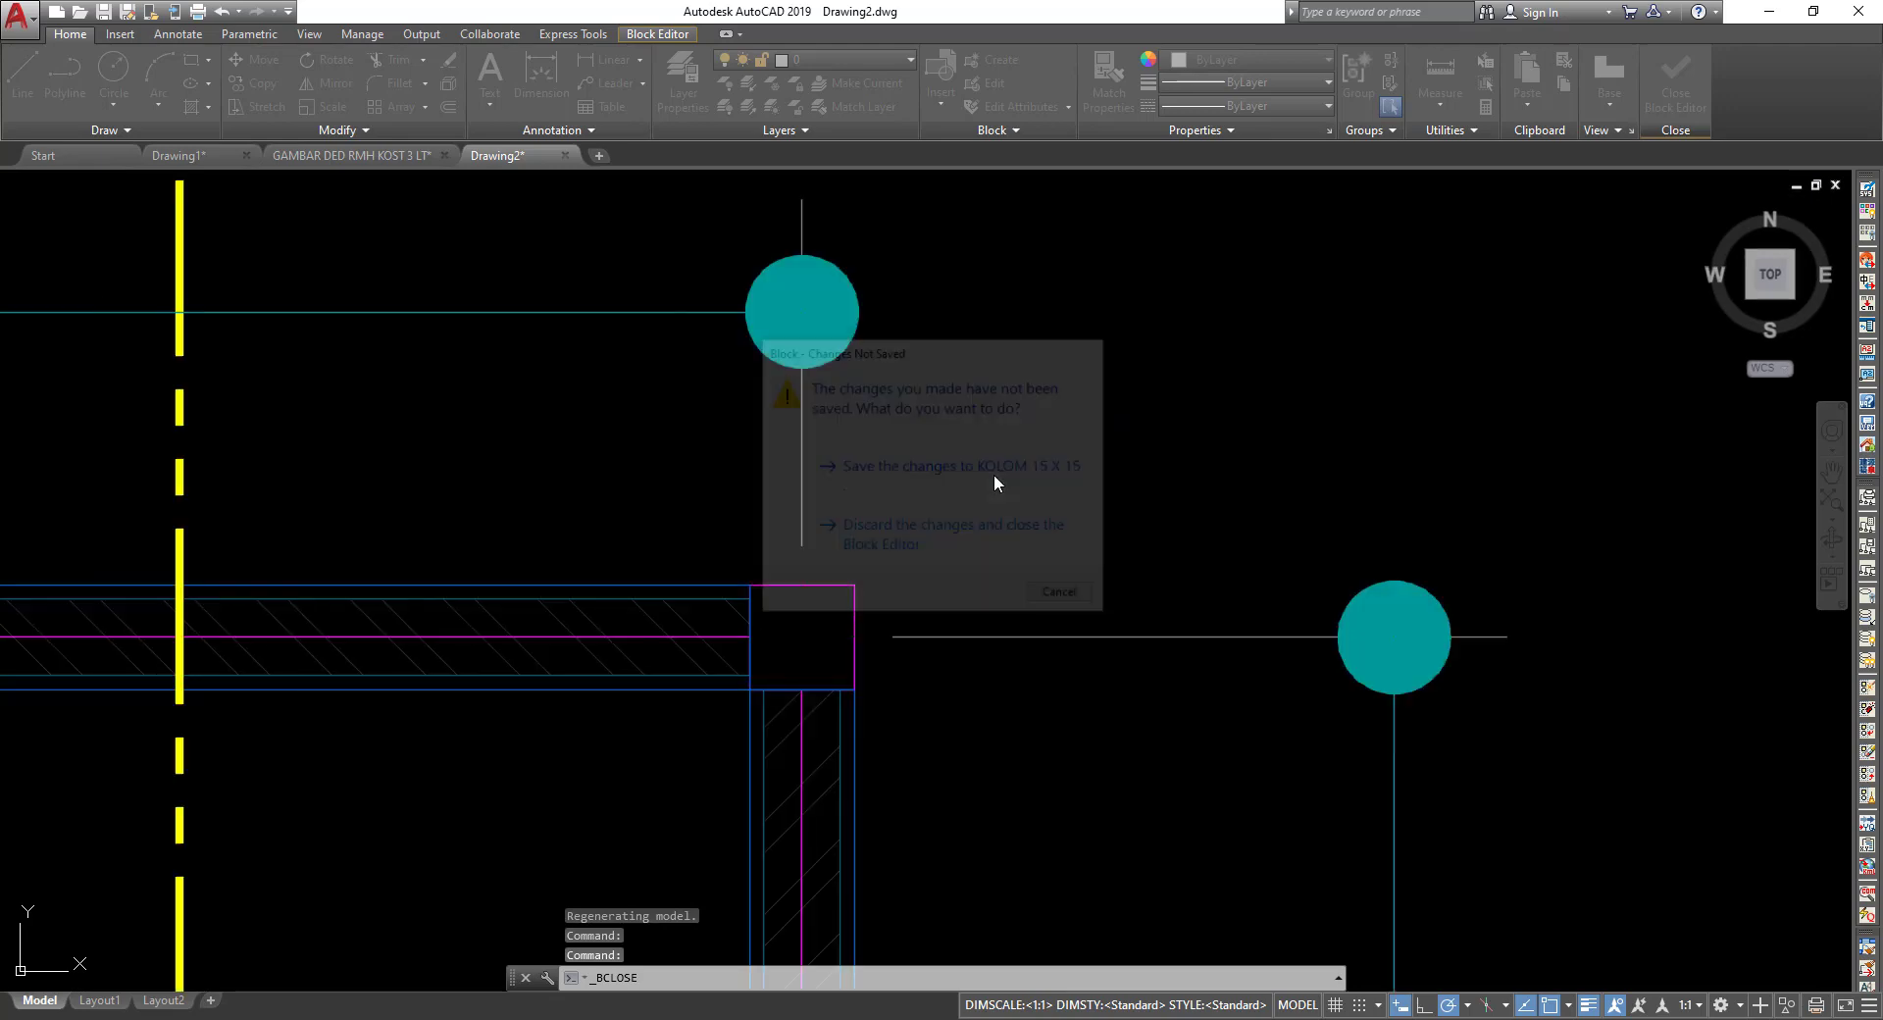
pyautogui.scroll(3, 798, 651)
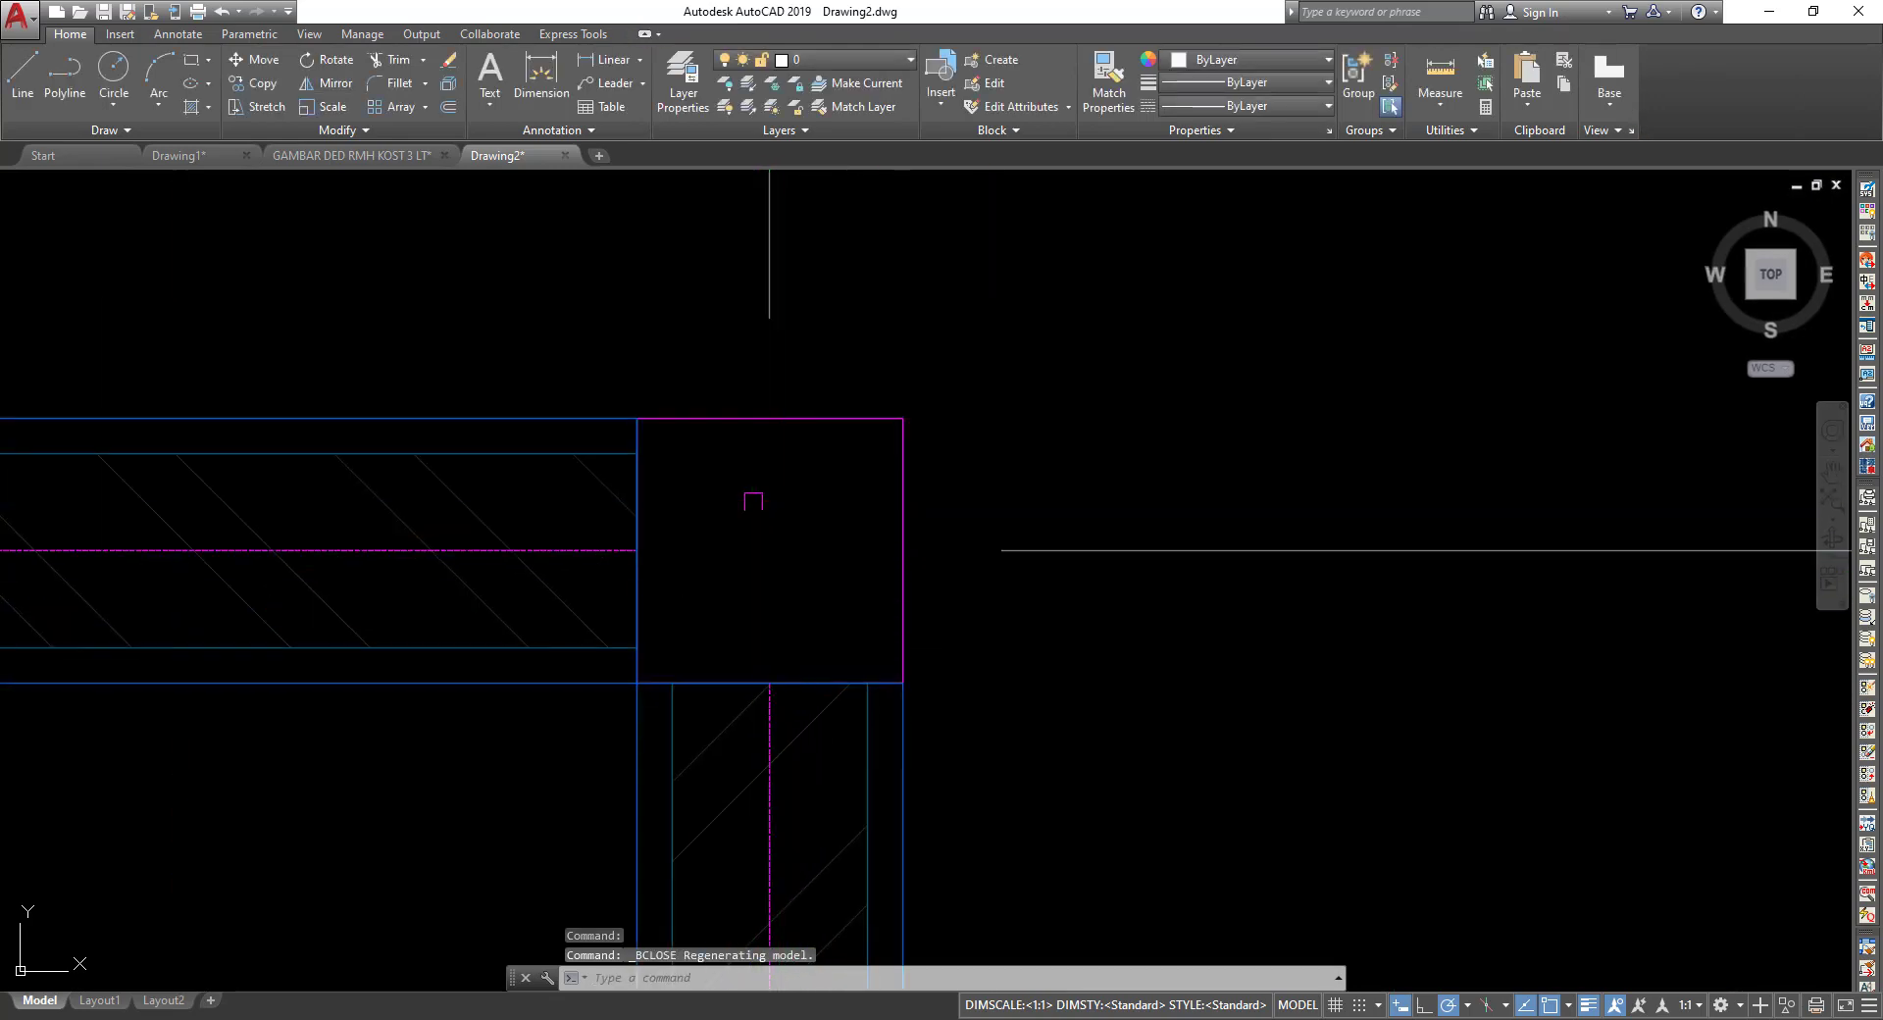
pyautogui.scroll(-3, 765, 628)
pyautogui.scroll(-2, 895, 539)
pyautogui.scroll(5, 620, 505)
pyautogui.scroll(-2, 619, 505)
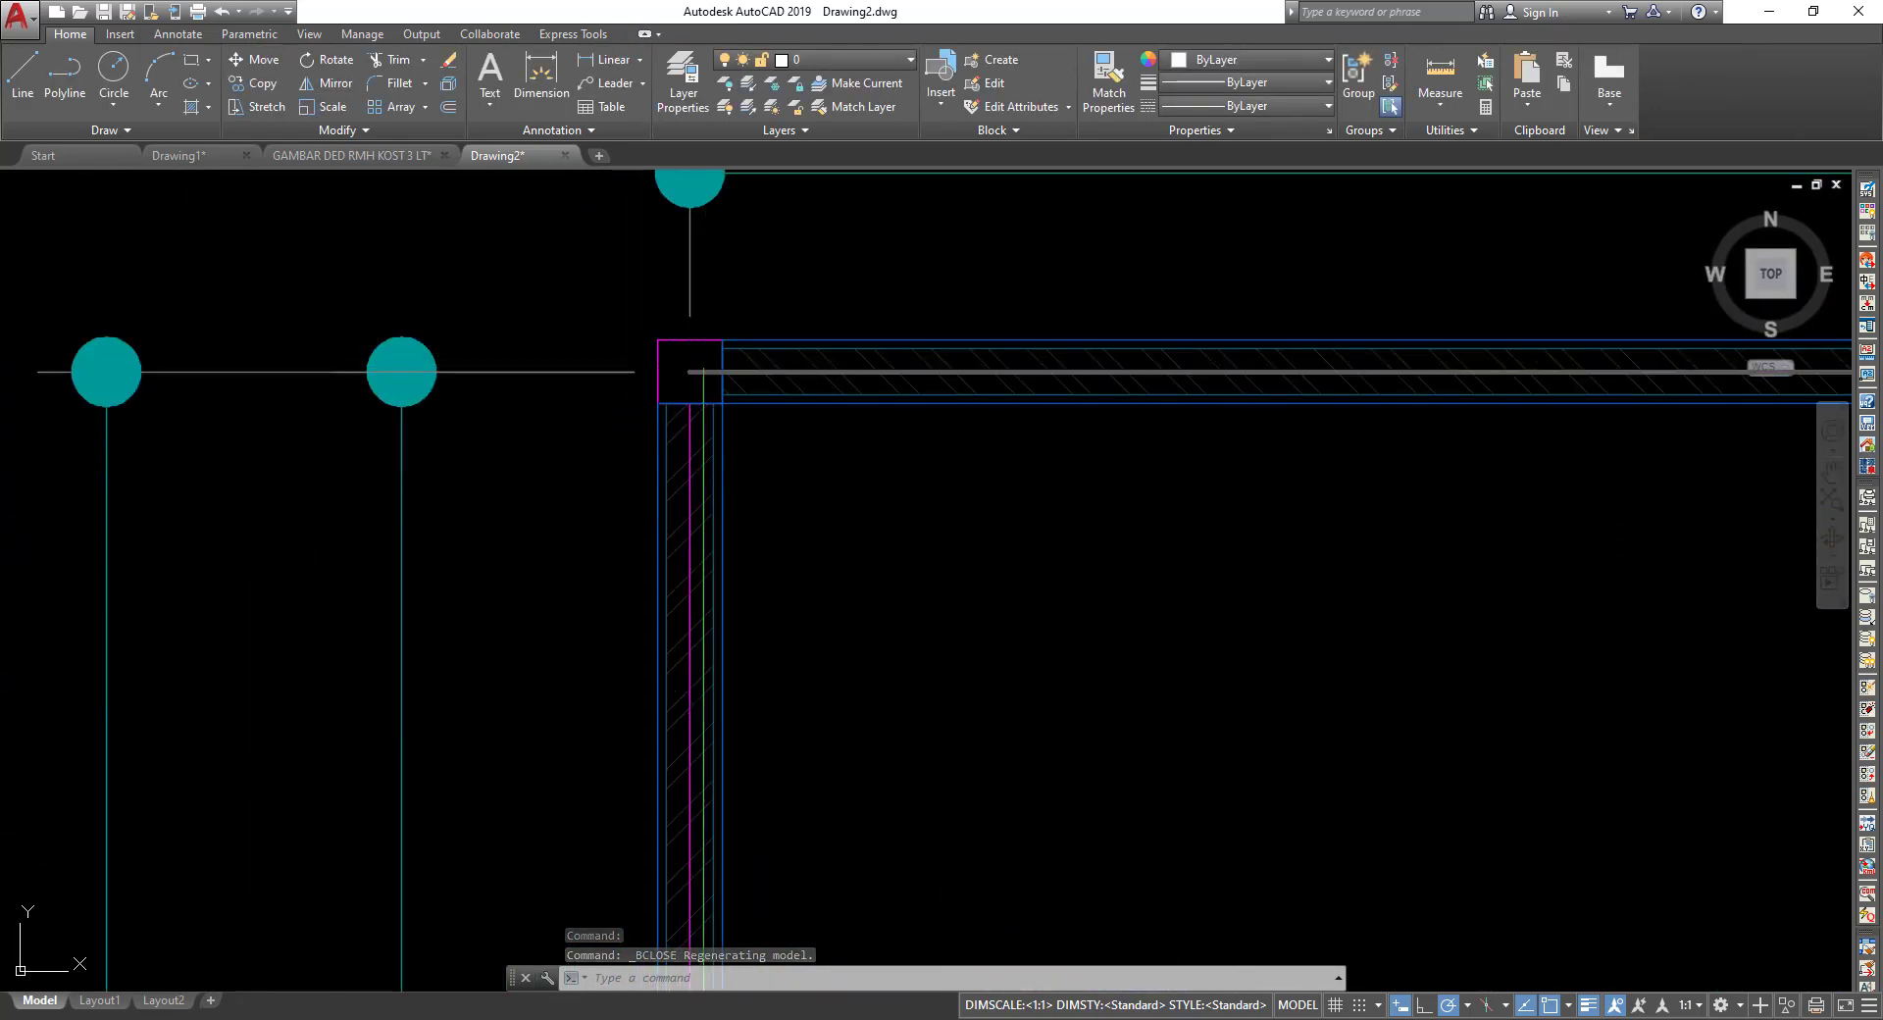
pyautogui.scroll(-2, 628, 357)
pyautogui.scroll(-3, 623, 329)
pyautogui.scroll(4, 1065, 737)
pyautogui.scroll(2, 1065, 738)
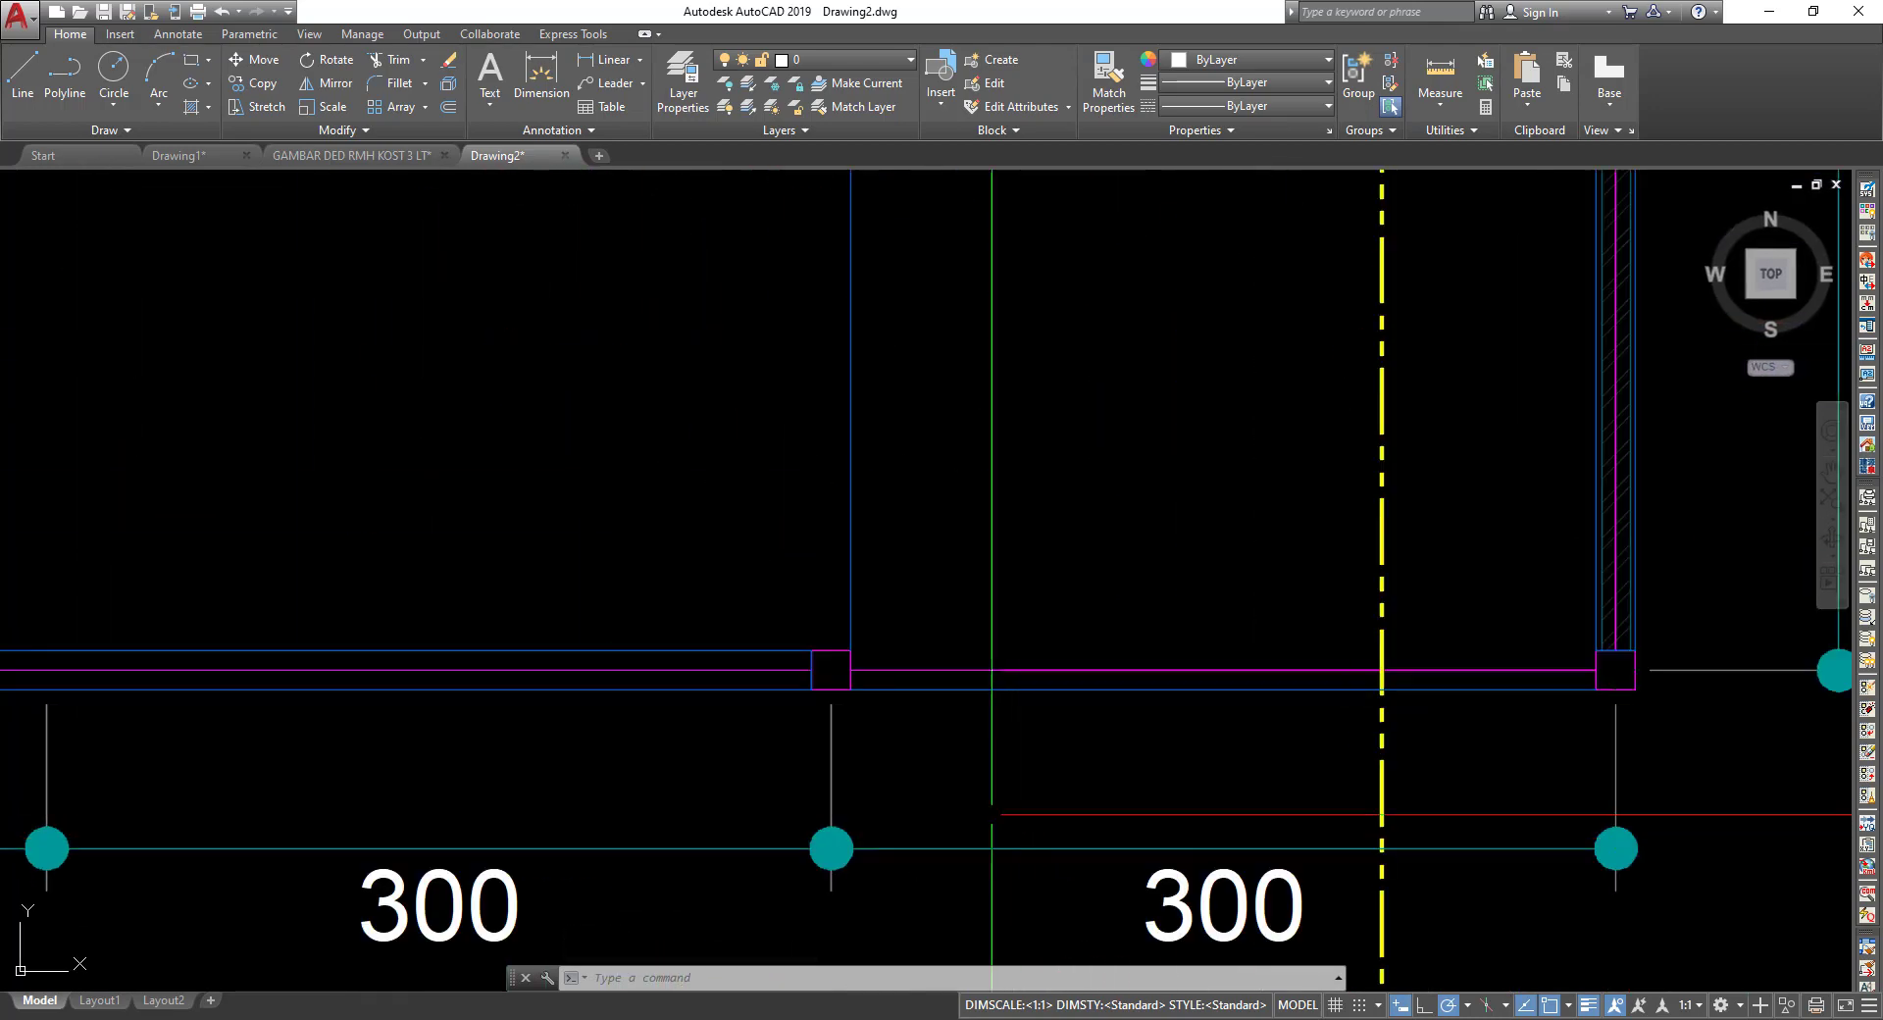
pyautogui.scroll(-3, 987, 810)
pyautogui.scroll(-4, 988, 869)
pyautogui.scroll(4, 1213, 550)
pyautogui.scroll(4, 1043, 518)
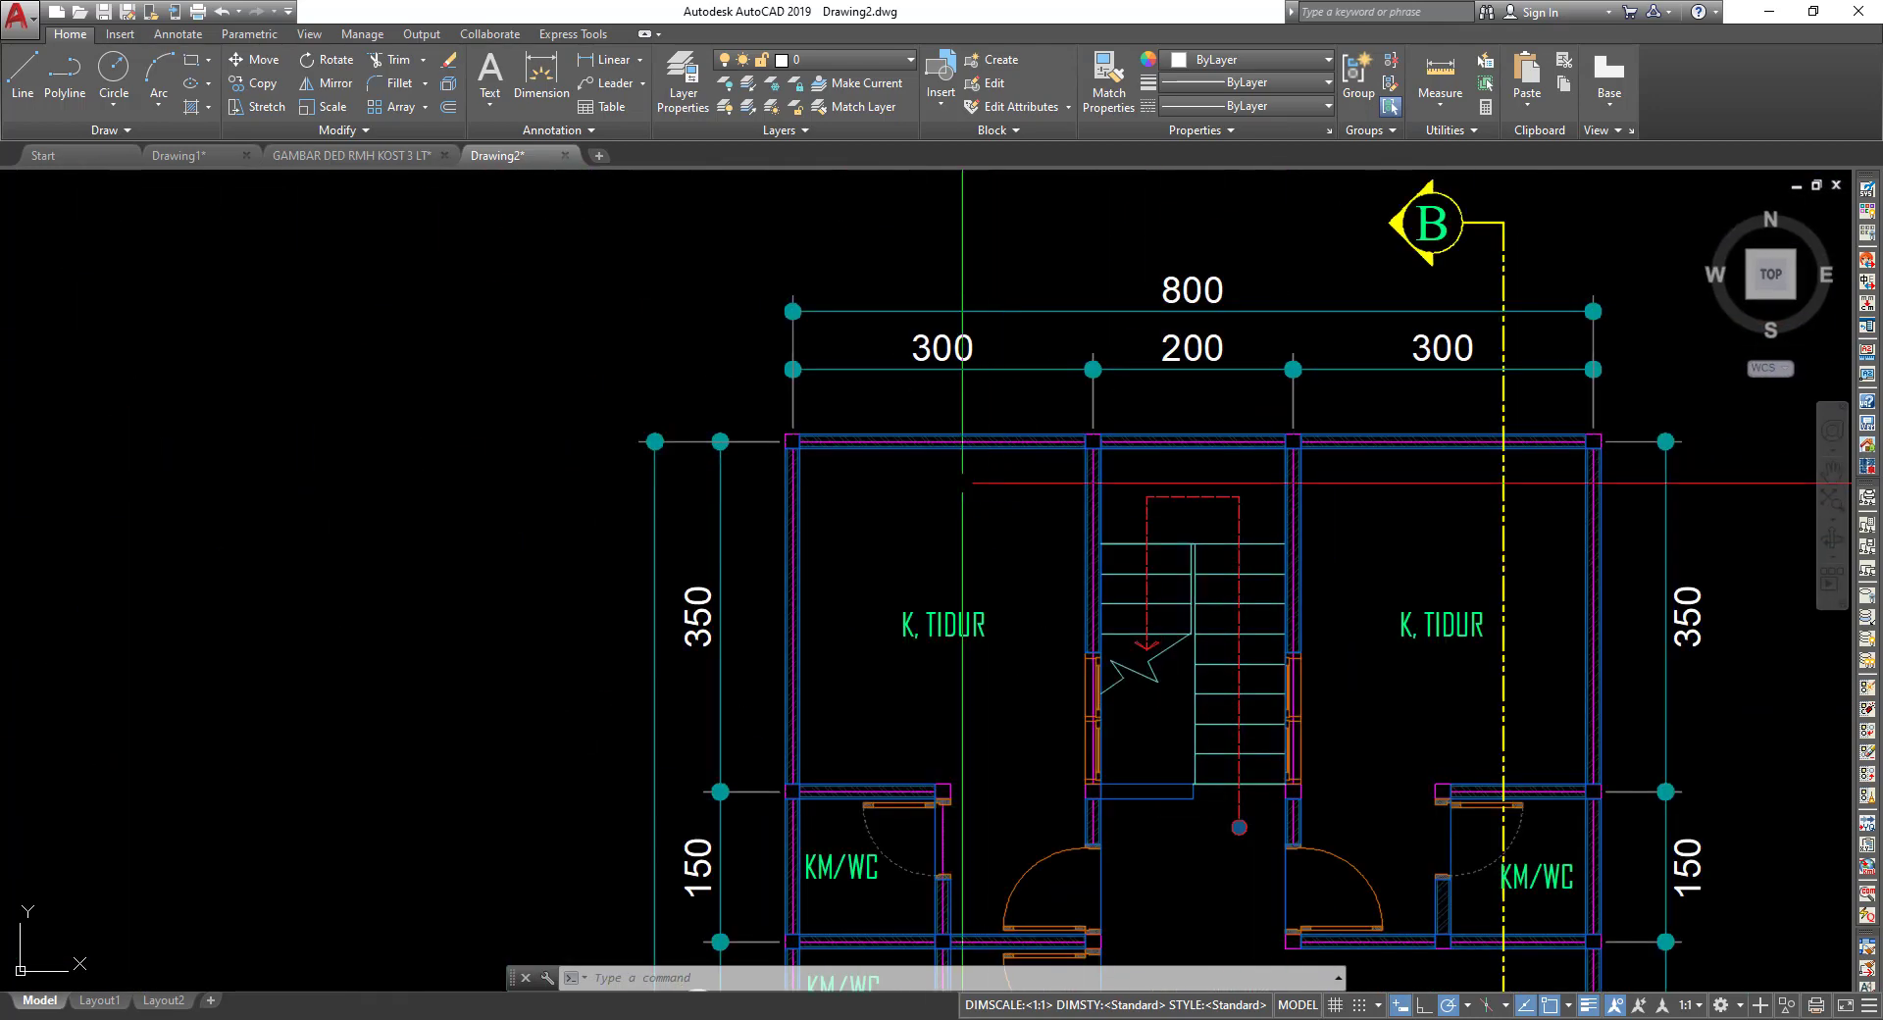
pyautogui.scroll(2, 798, 422)
pyautogui.scroll(-2, 862, 491)
# Navigate to the door at the bathroom wall corner and open its block for editing.
pyautogui.moveTo(939, 548); pyautogui.dragTo(882, 343, button='middle')
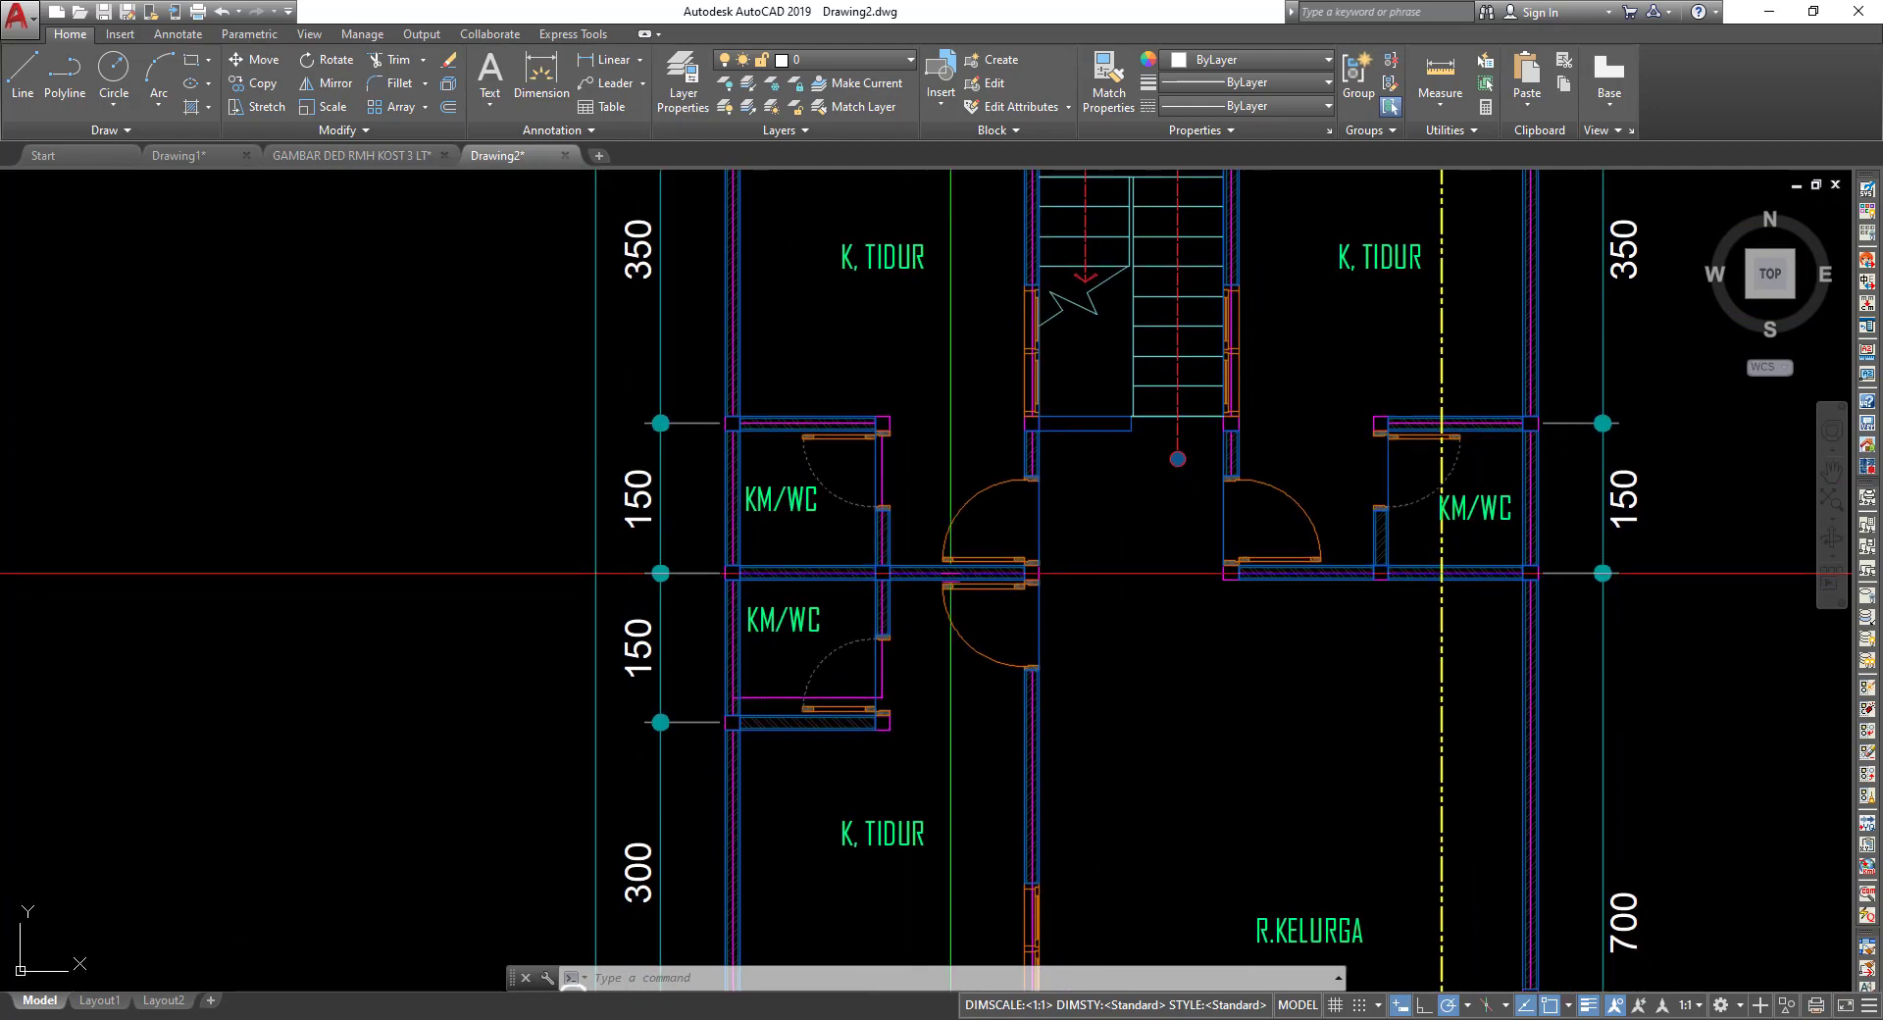
pyautogui.scroll(-1, 868, 420)
pyautogui.scroll(-3, 904, 488)
pyautogui.scroll(4, 932, 590)
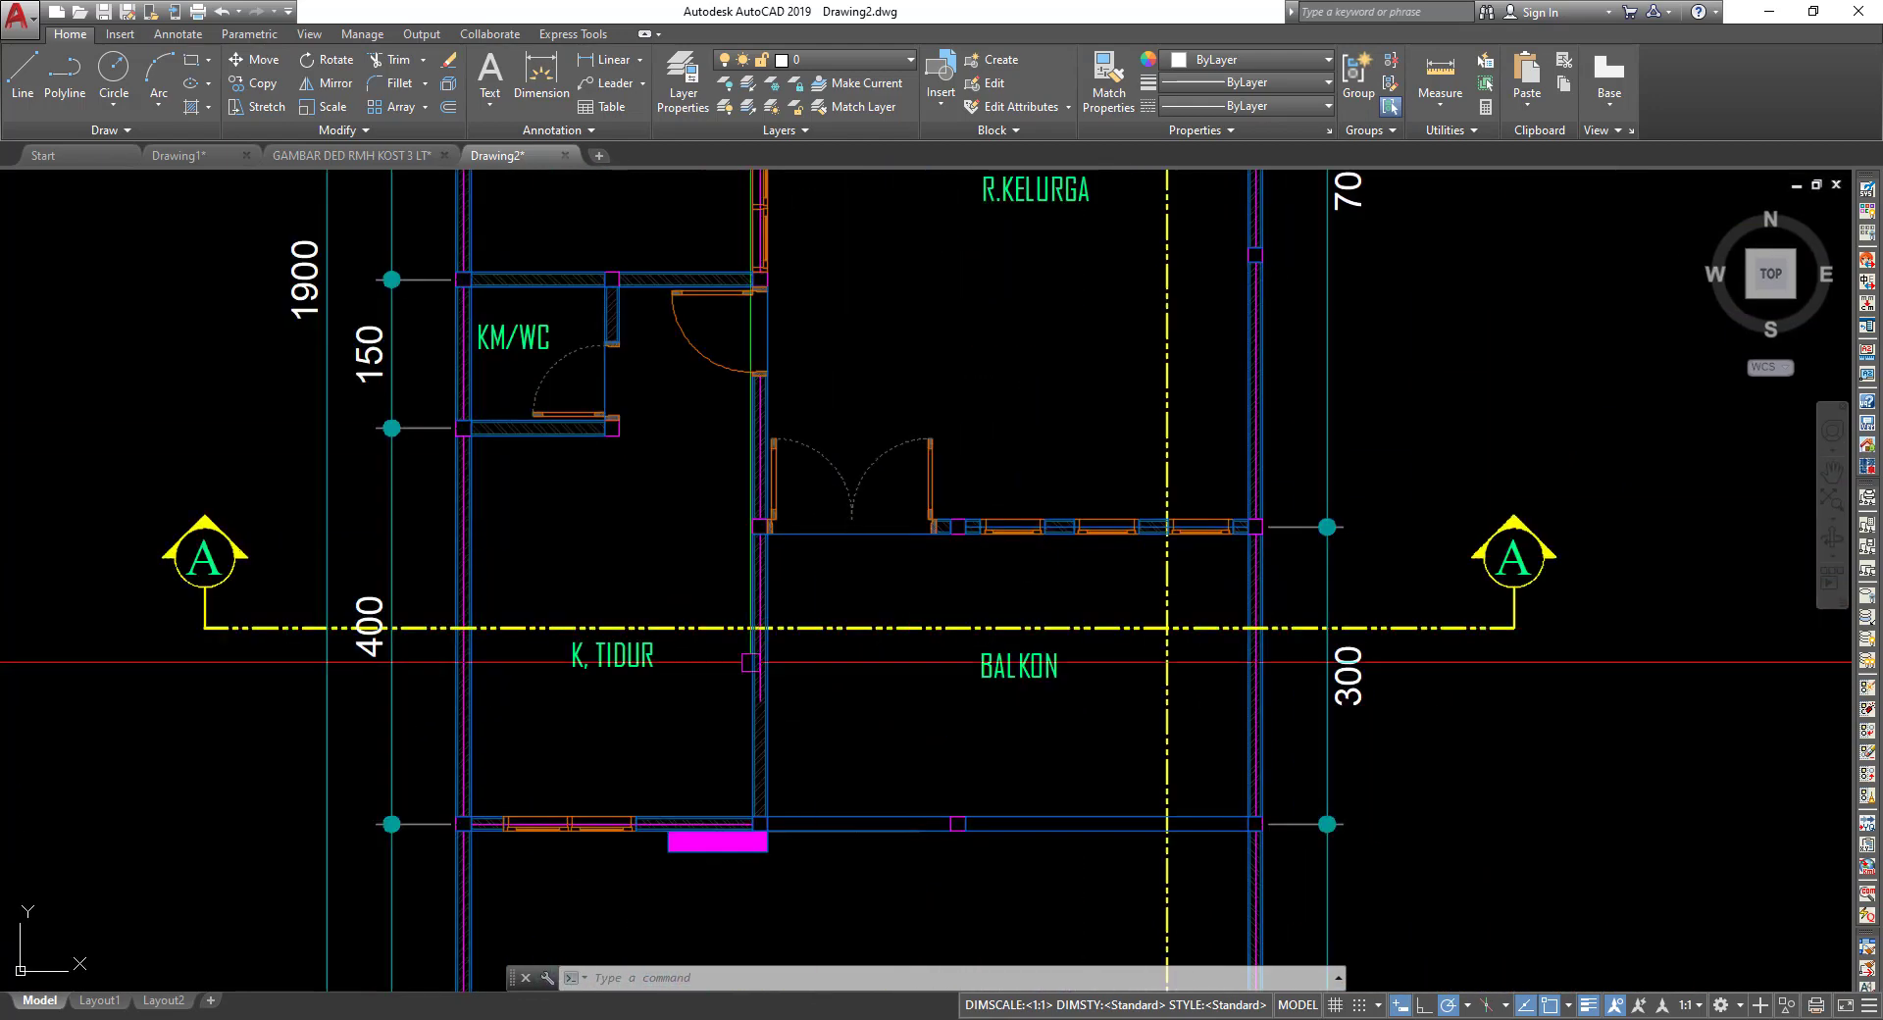
pyautogui.scroll(2, 706, 715)
pyautogui.scroll(4, 637, 778)
pyautogui.scroll(-6, 785, 754)
pyautogui.moveTo(790, 458); pyautogui.dragTo(790, 638, button='middle')
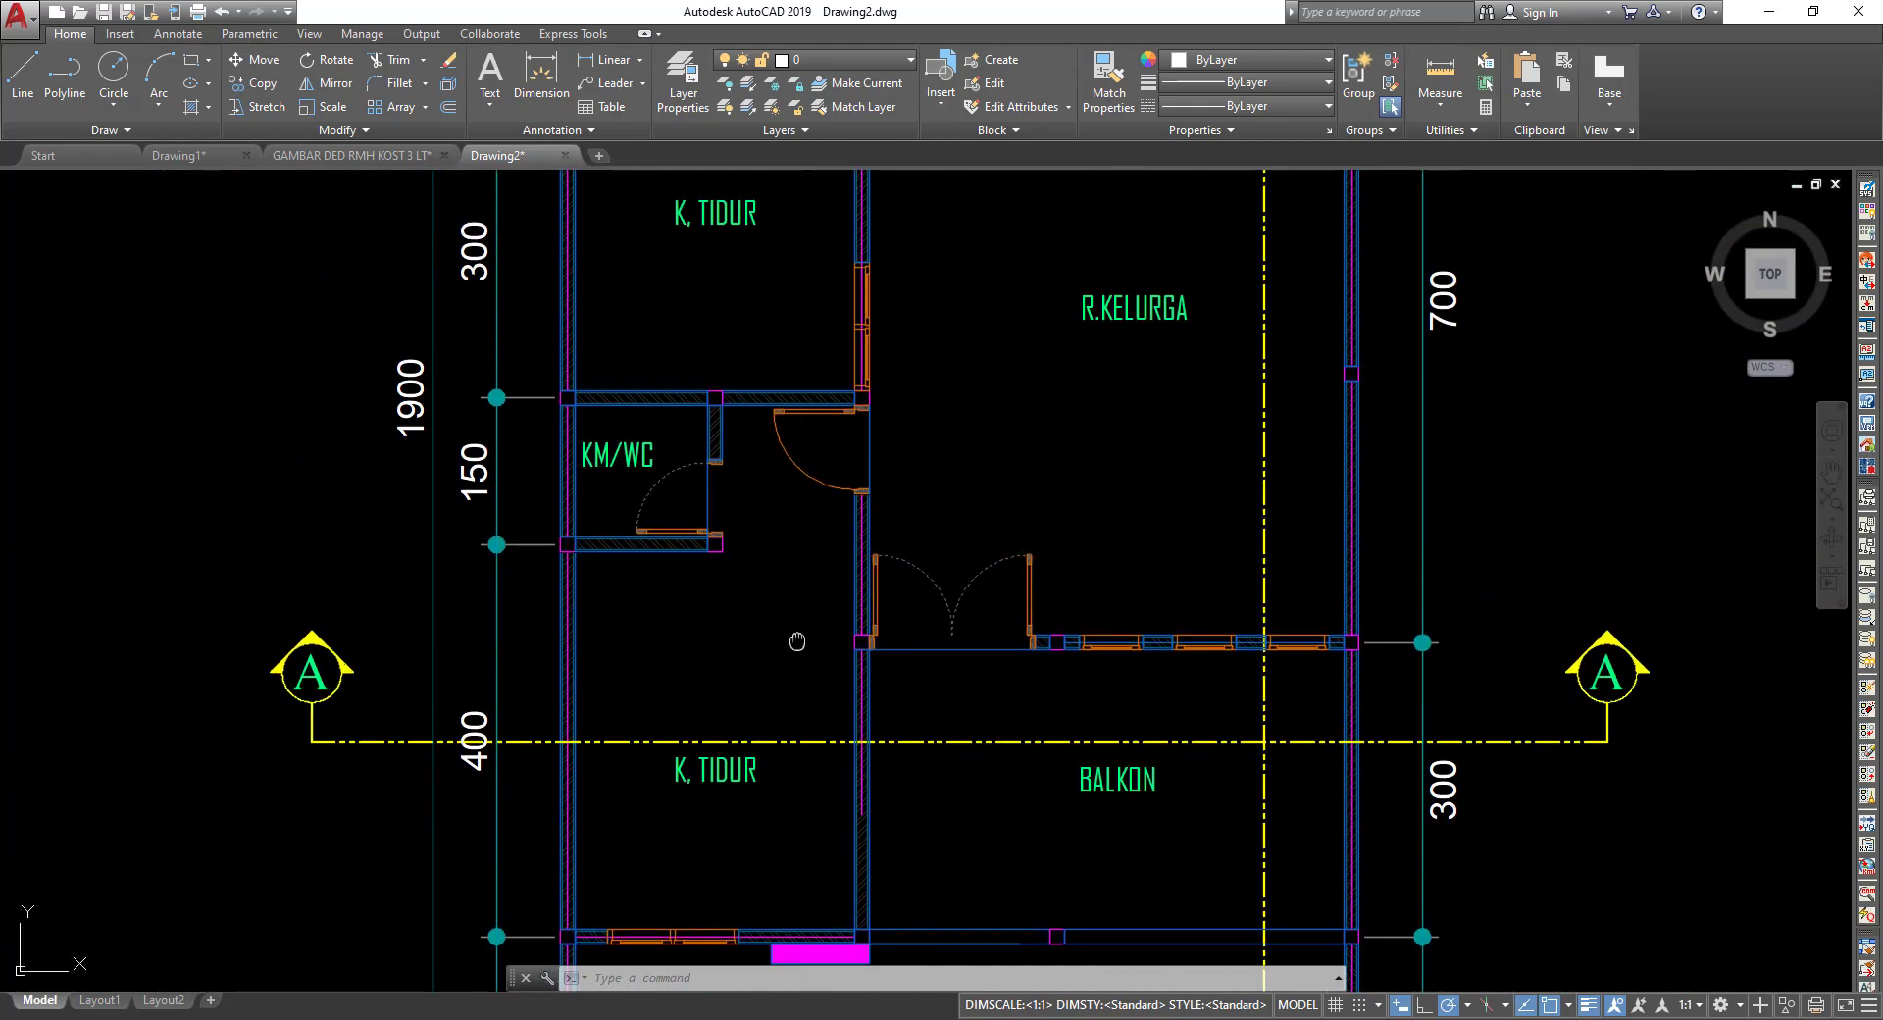
pyautogui.moveTo(745, 295); pyautogui.dragTo(745, 549, button='middle')
pyautogui.moveTo(686, 294); pyautogui.dragTo(687, 471, button='middle')
pyautogui.scroll(5, 683, 484)
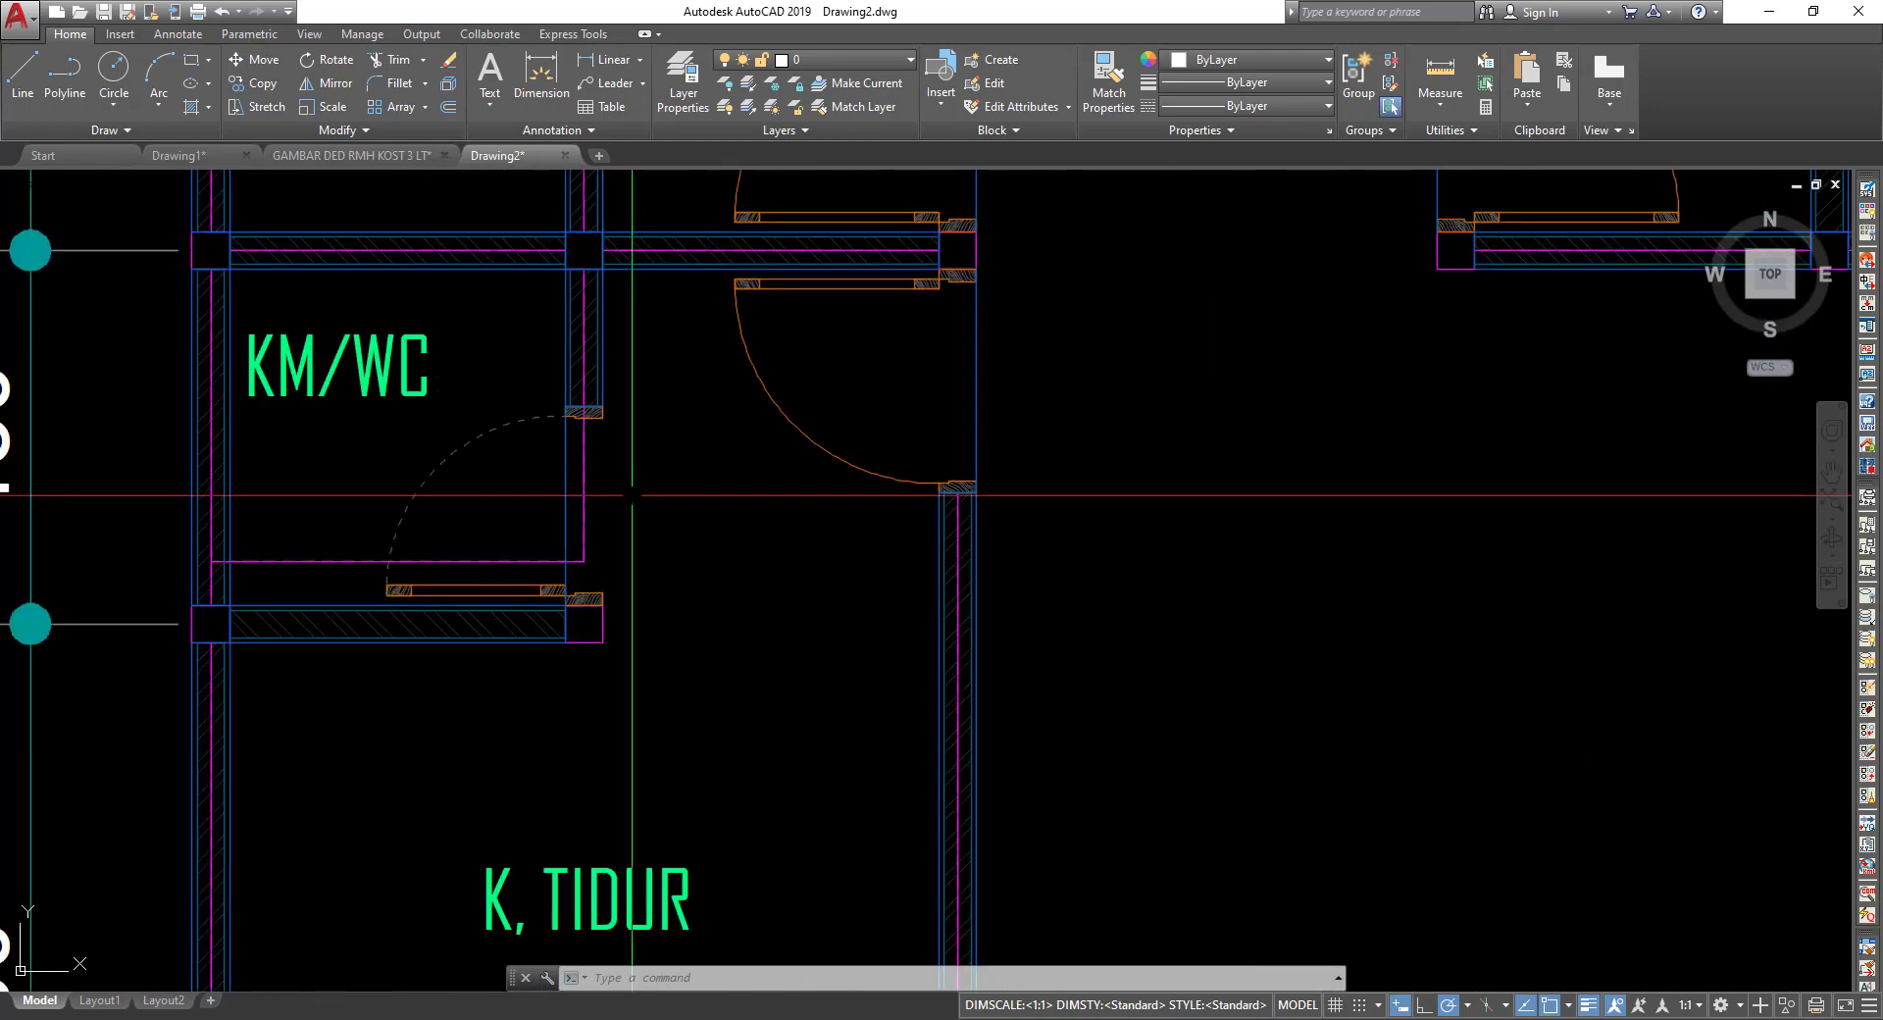
pyautogui.scroll(-2, 628, 496)
pyautogui.scroll(-3, 981, 495)
pyautogui.scroll(4, 1143, 387)
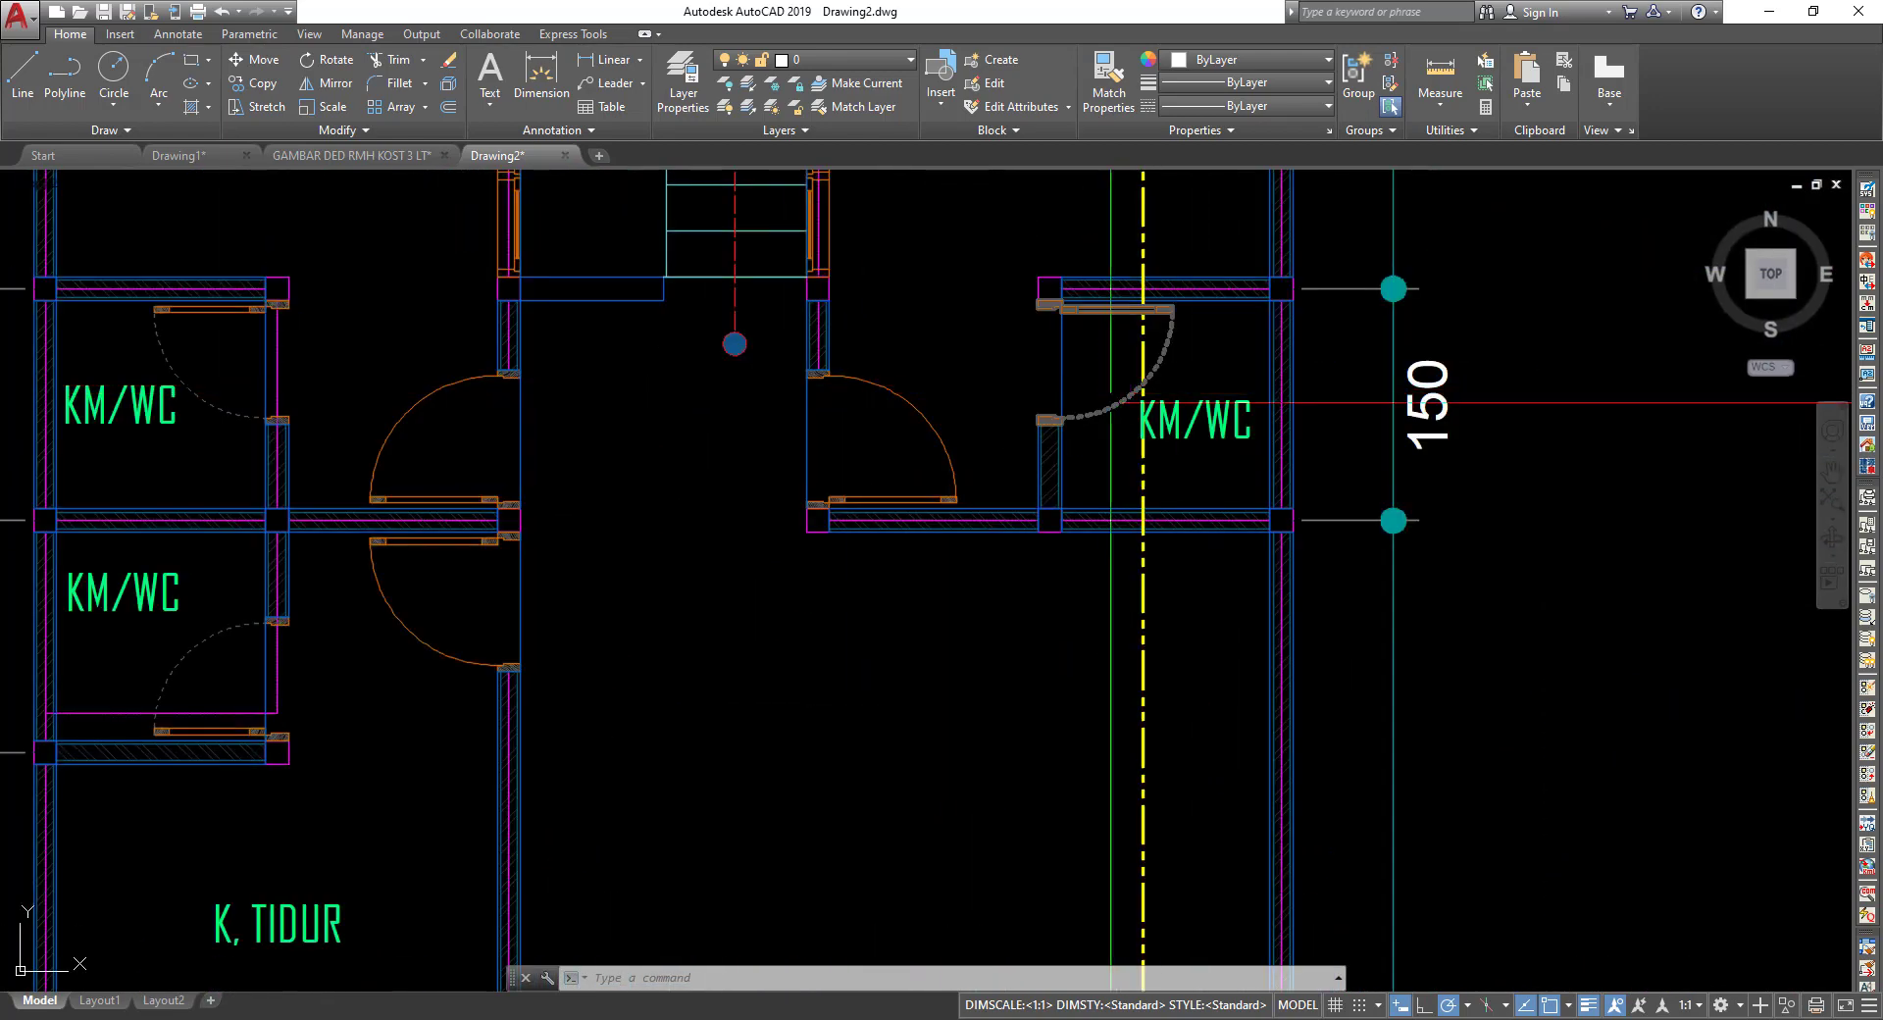
pyautogui.moveTo(592, 589); pyautogui.dragTo(706, 483, button='middle')
pyautogui.scroll(5, 425, 564)
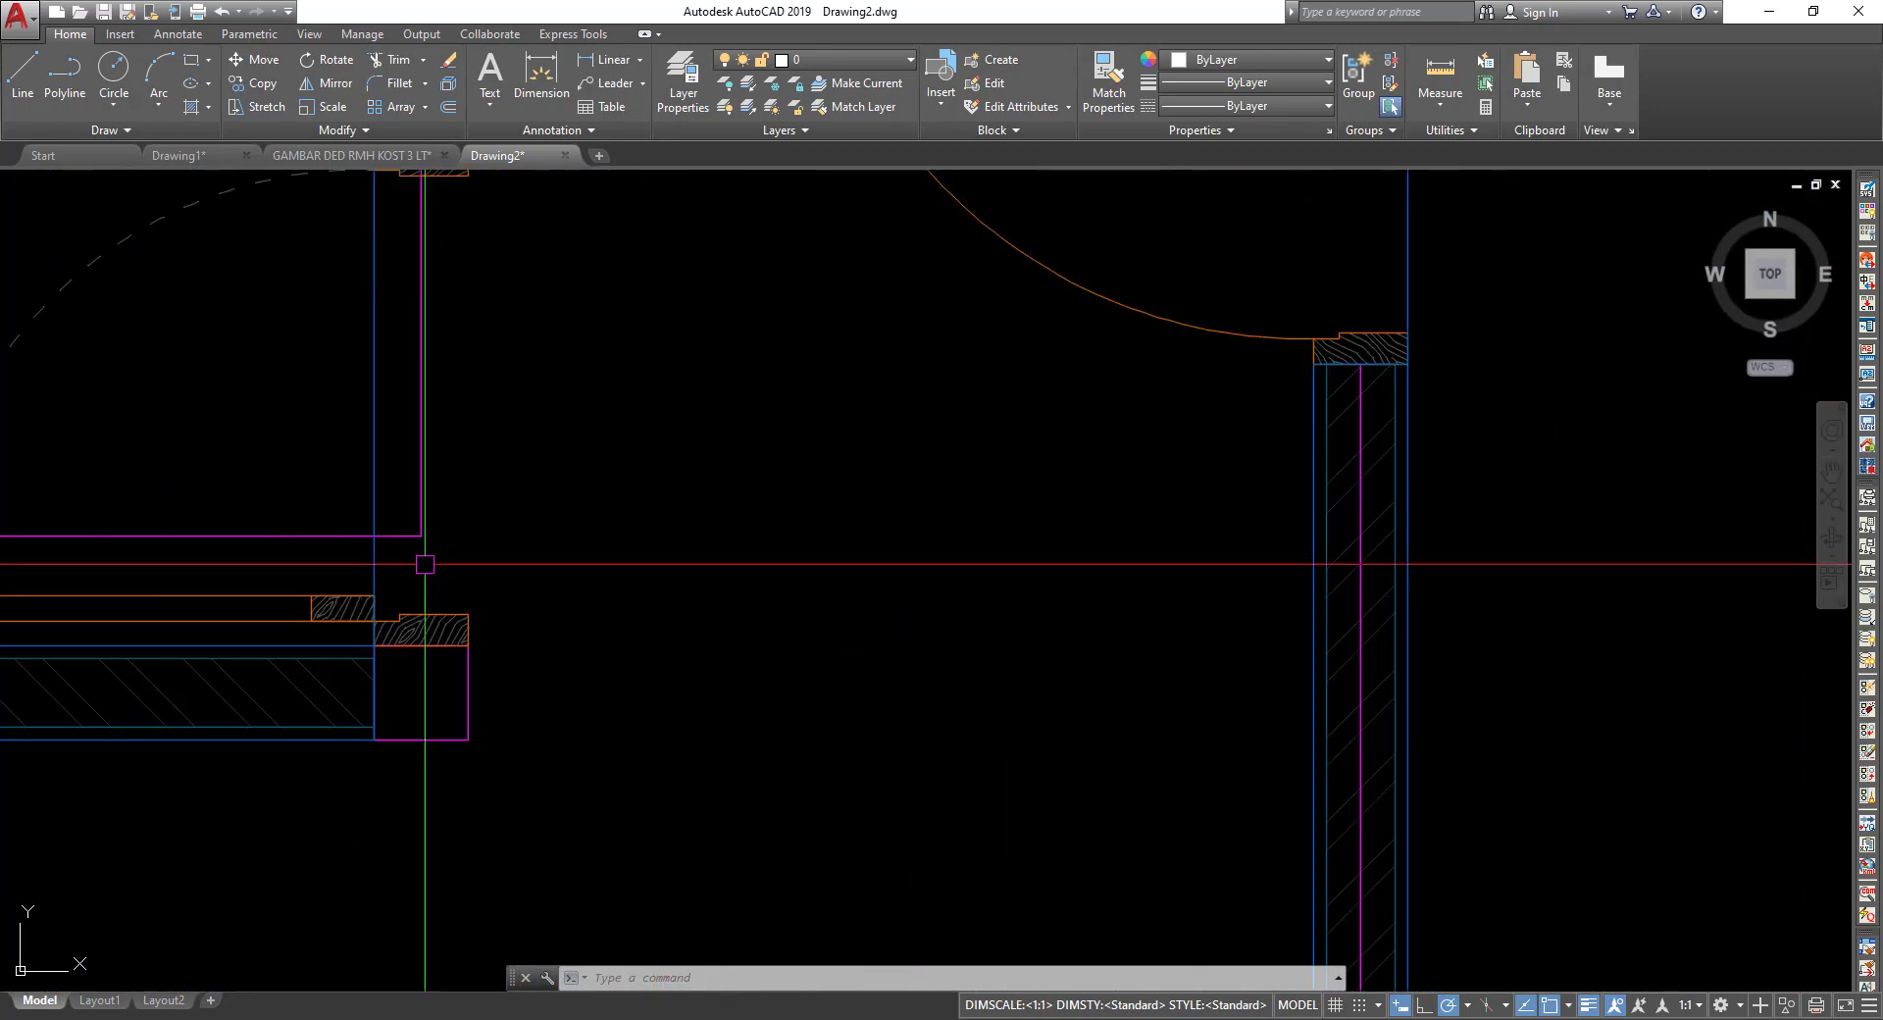
pyautogui.doubleClick(457, 620)
# Edit the P1A door block and draw a rectangle across the door base between both jambs.
pyautogui.click(691, 633)
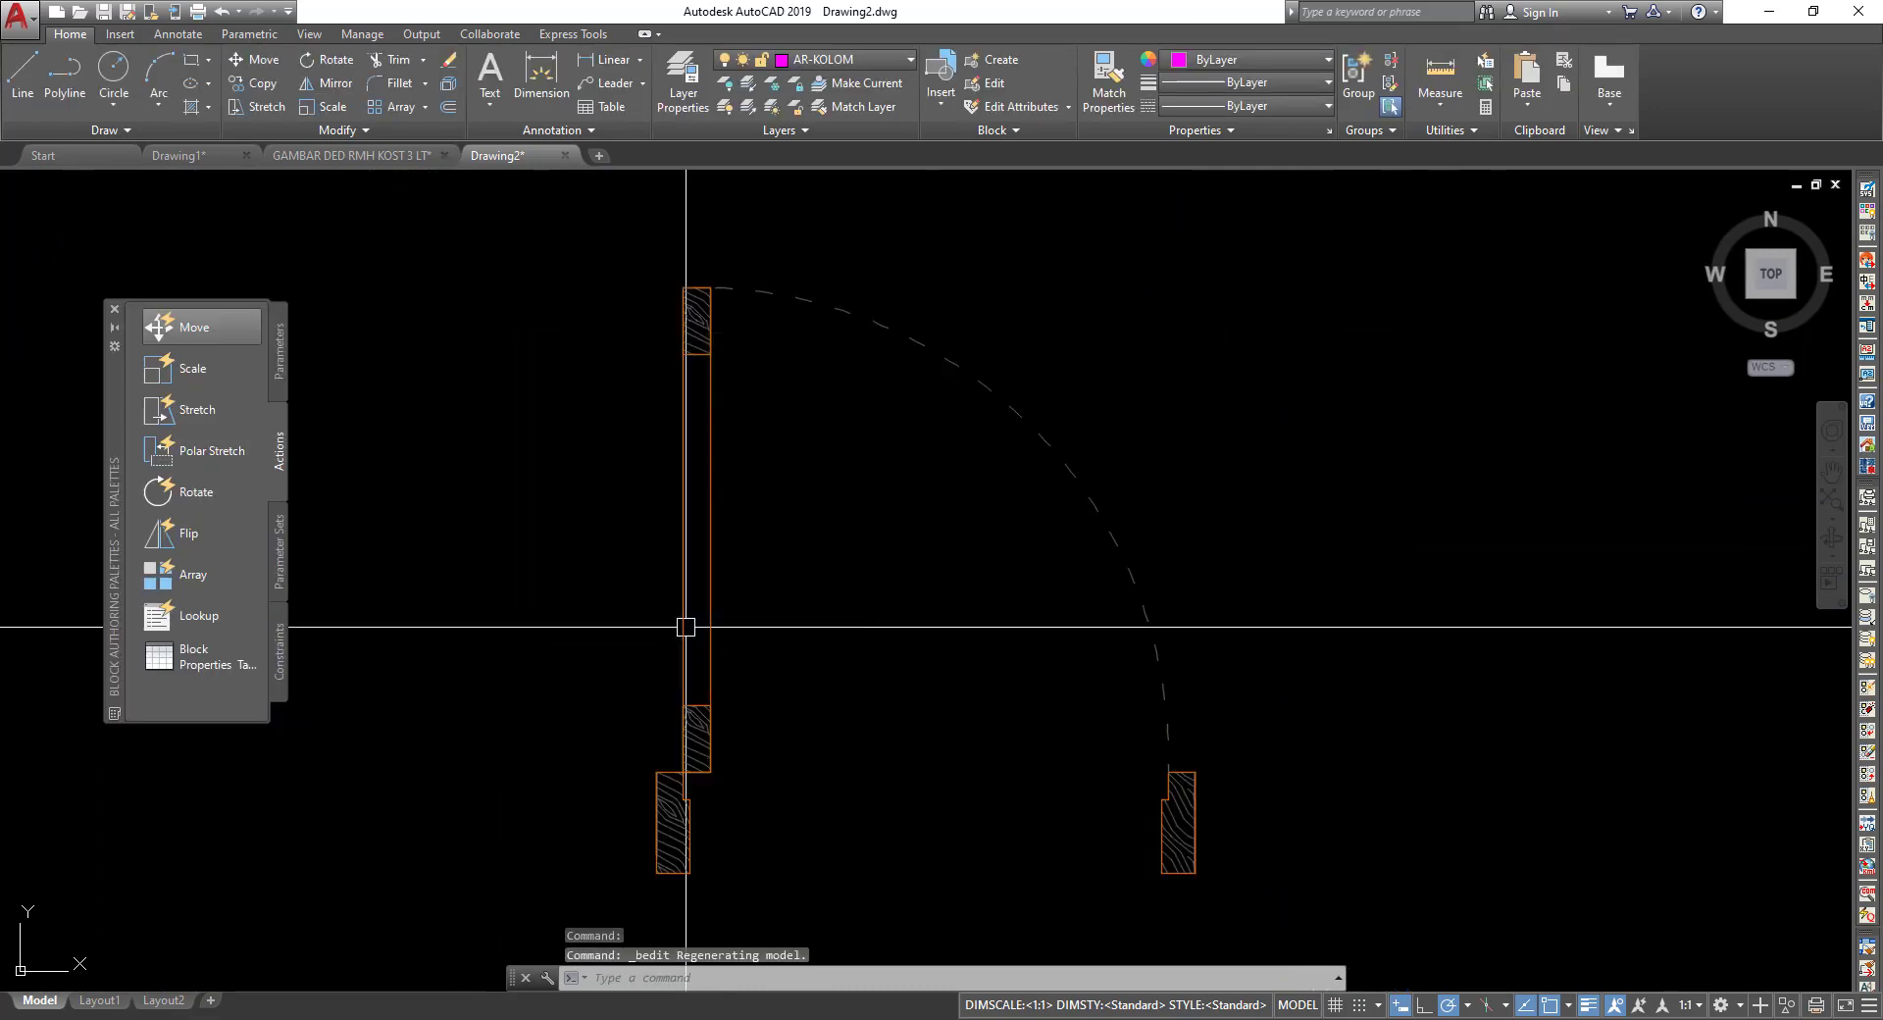
pyautogui.click(82, 36)
pyautogui.click(201, 64)
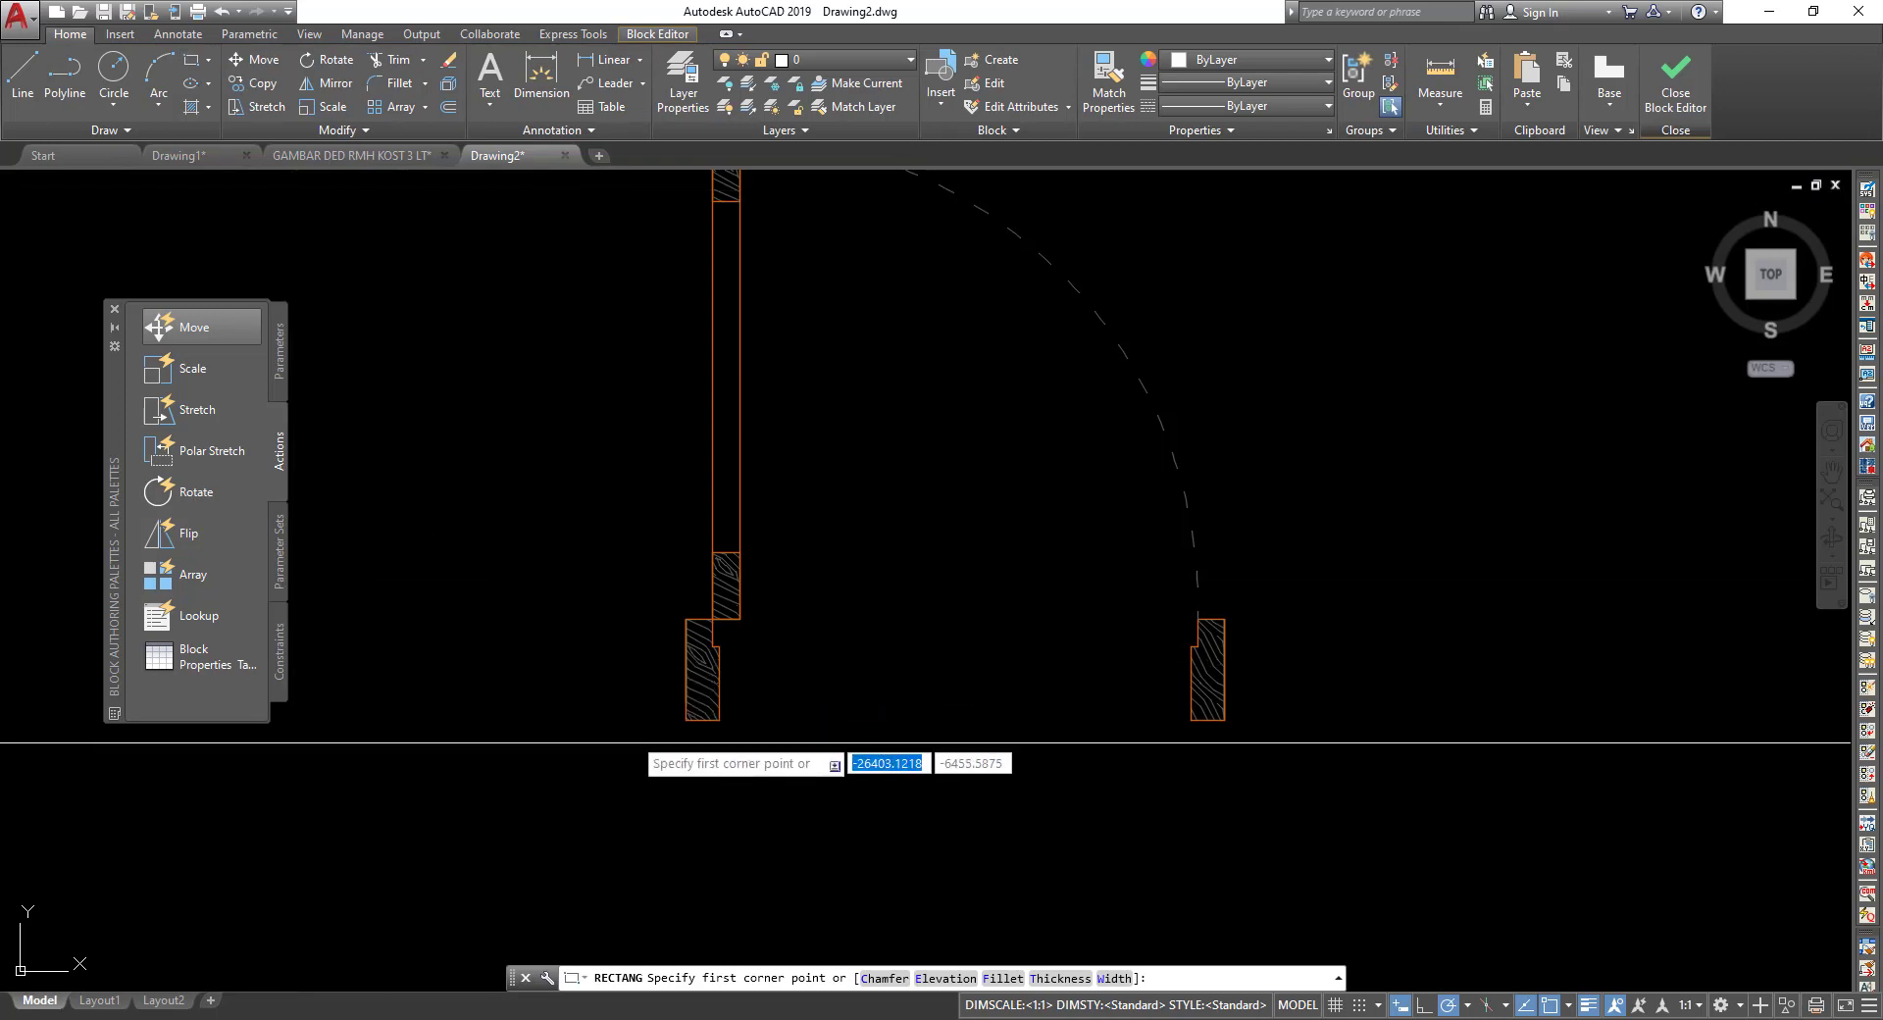
pyautogui.click(686, 721)
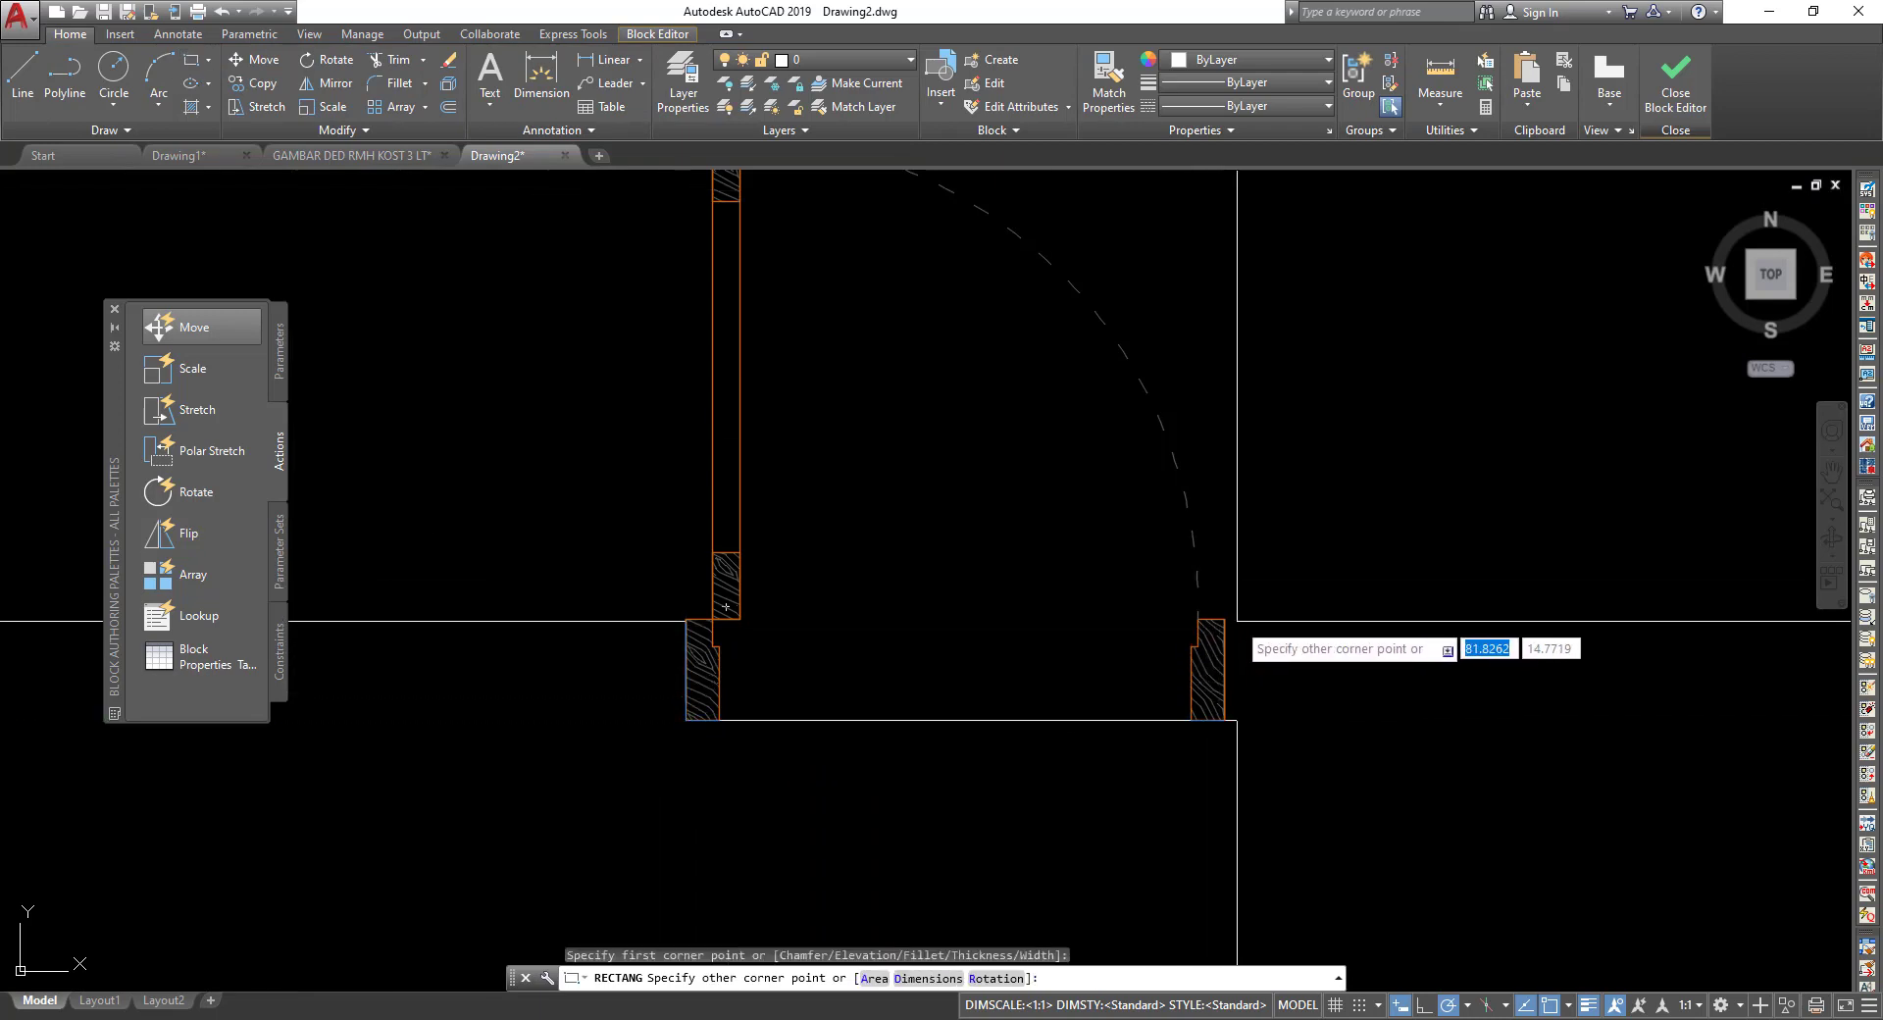
pyautogui.click(1224, 619)
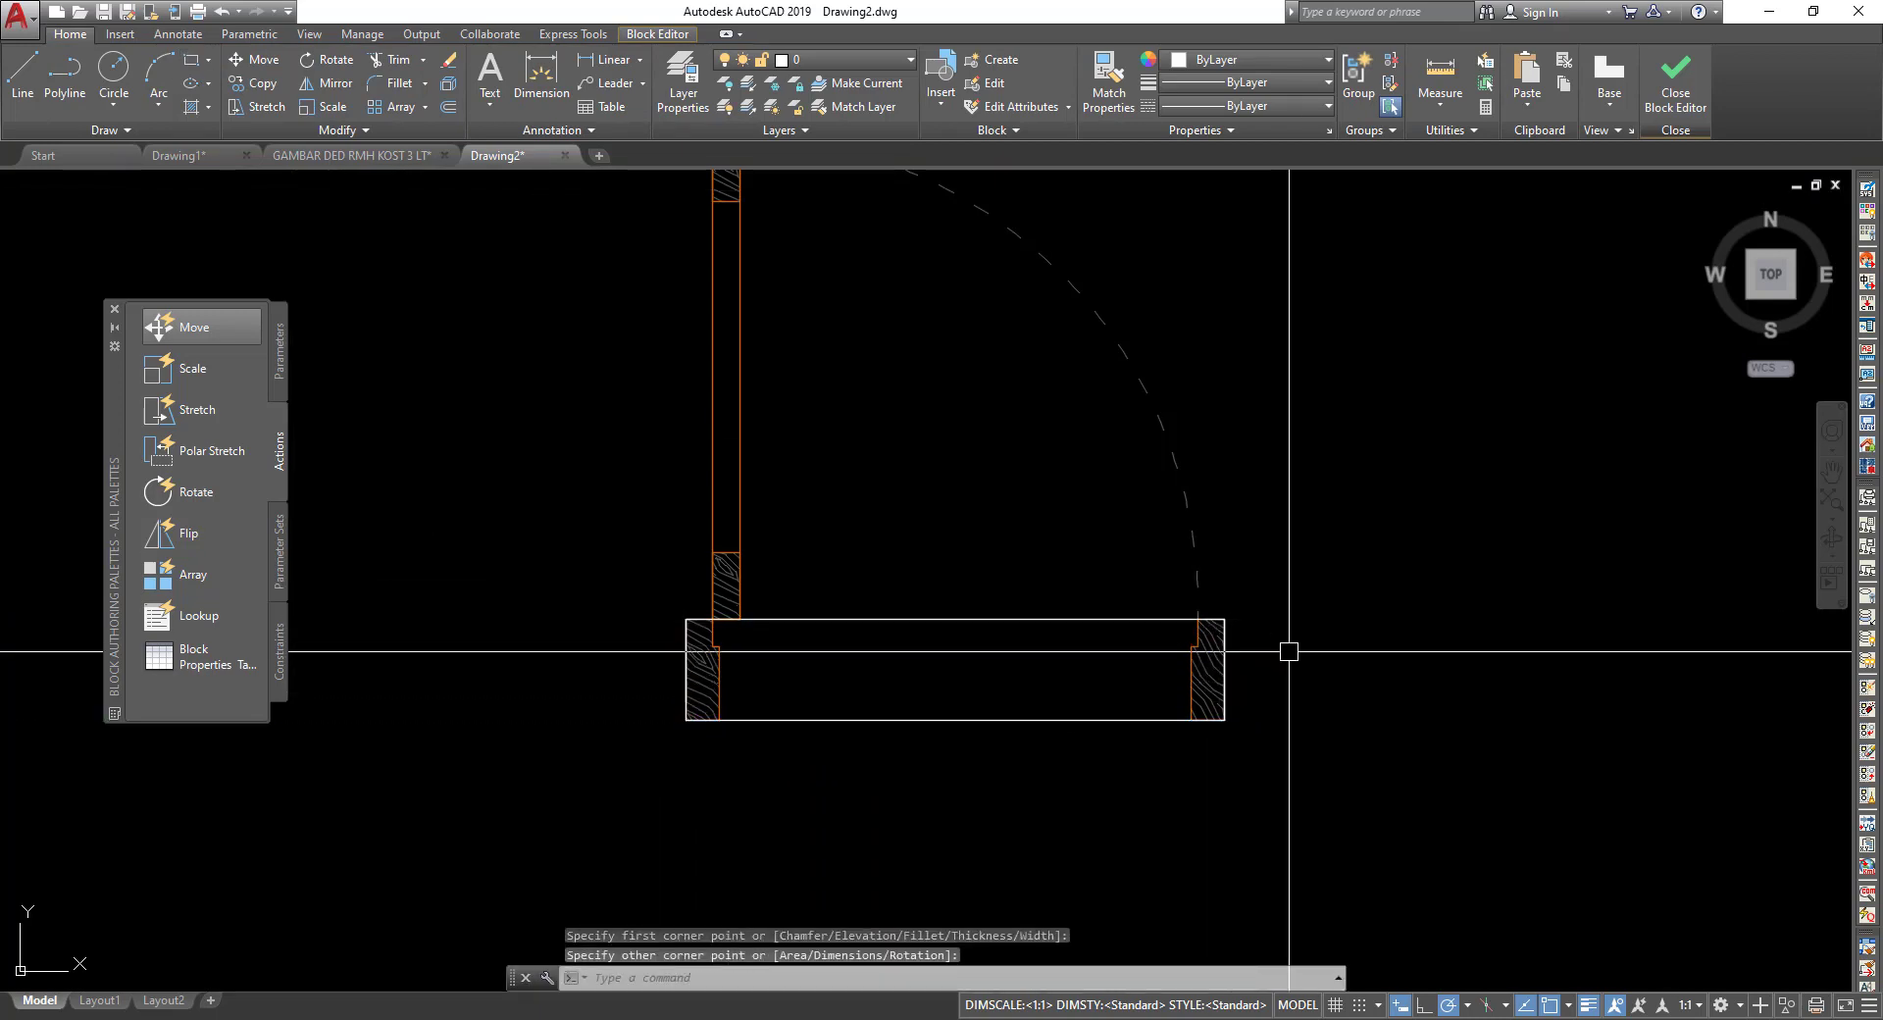
# Turn the rectangle into a wipeout, erasing the boundary, and send it to back.
pyautogui.write('Wi')
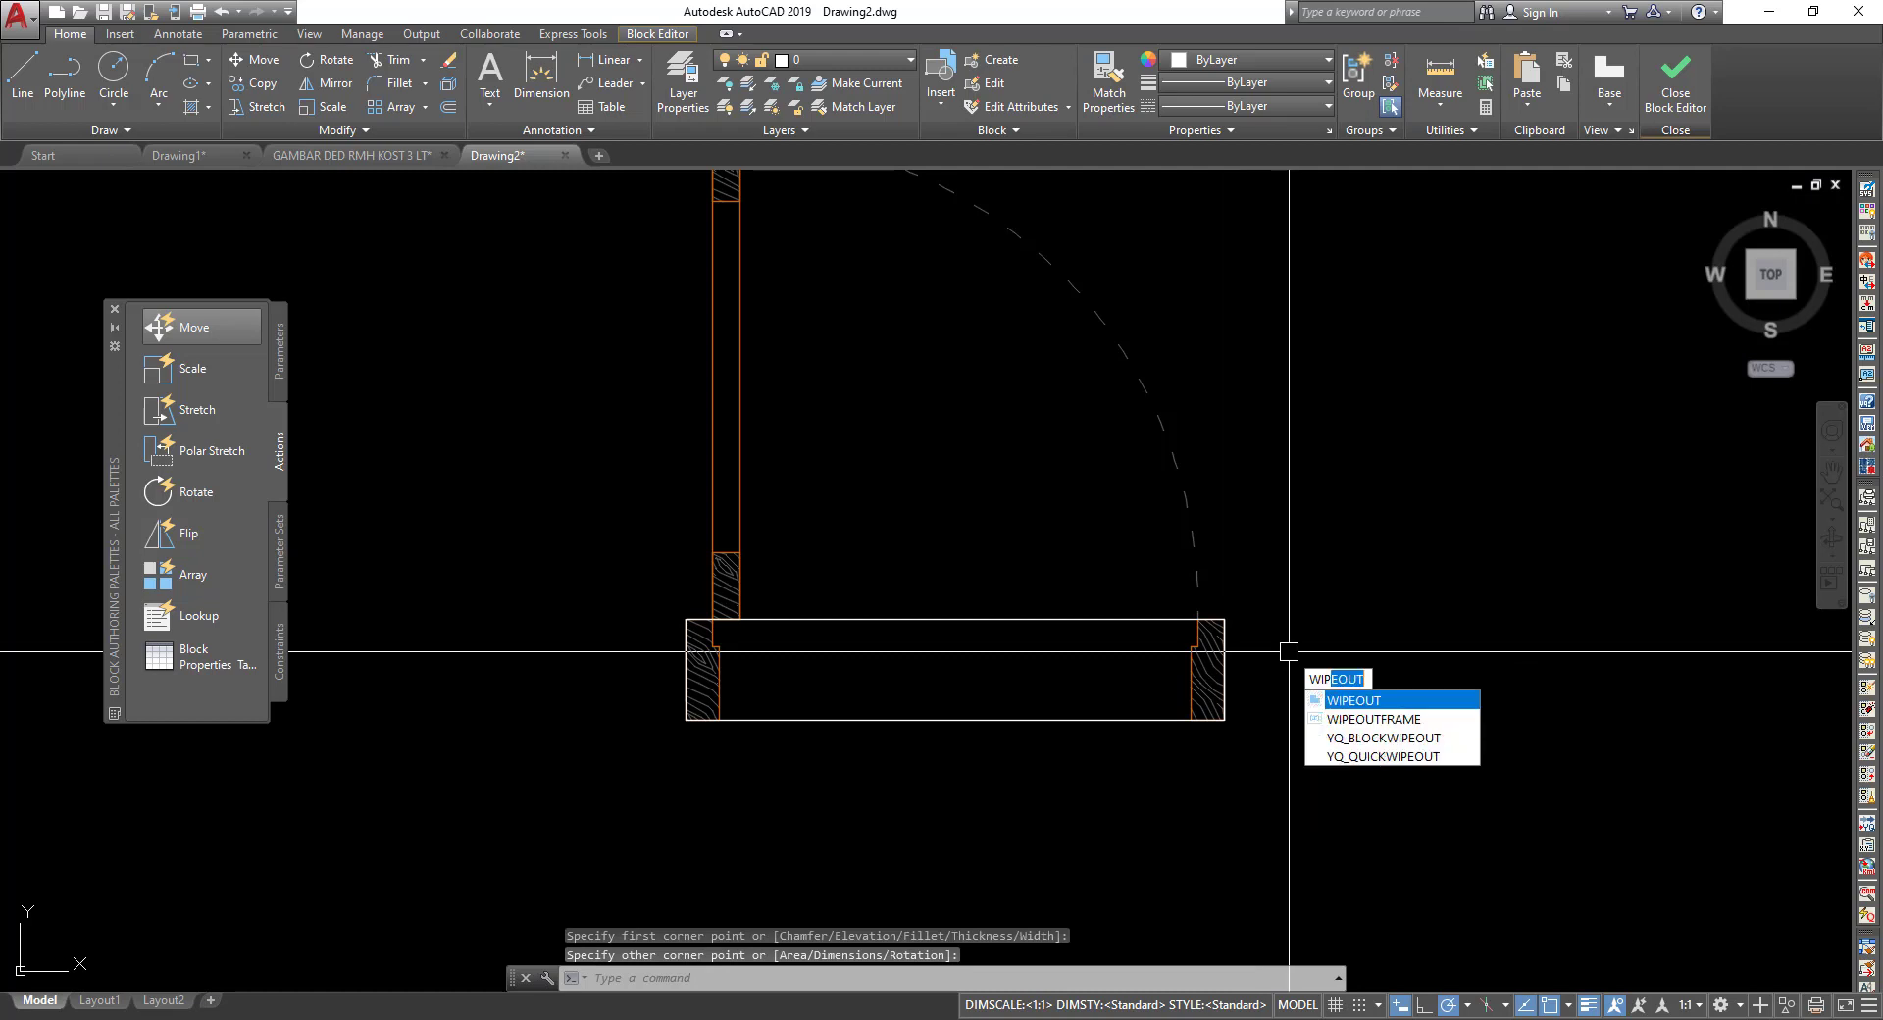
pyautogui.click(1358, 700)
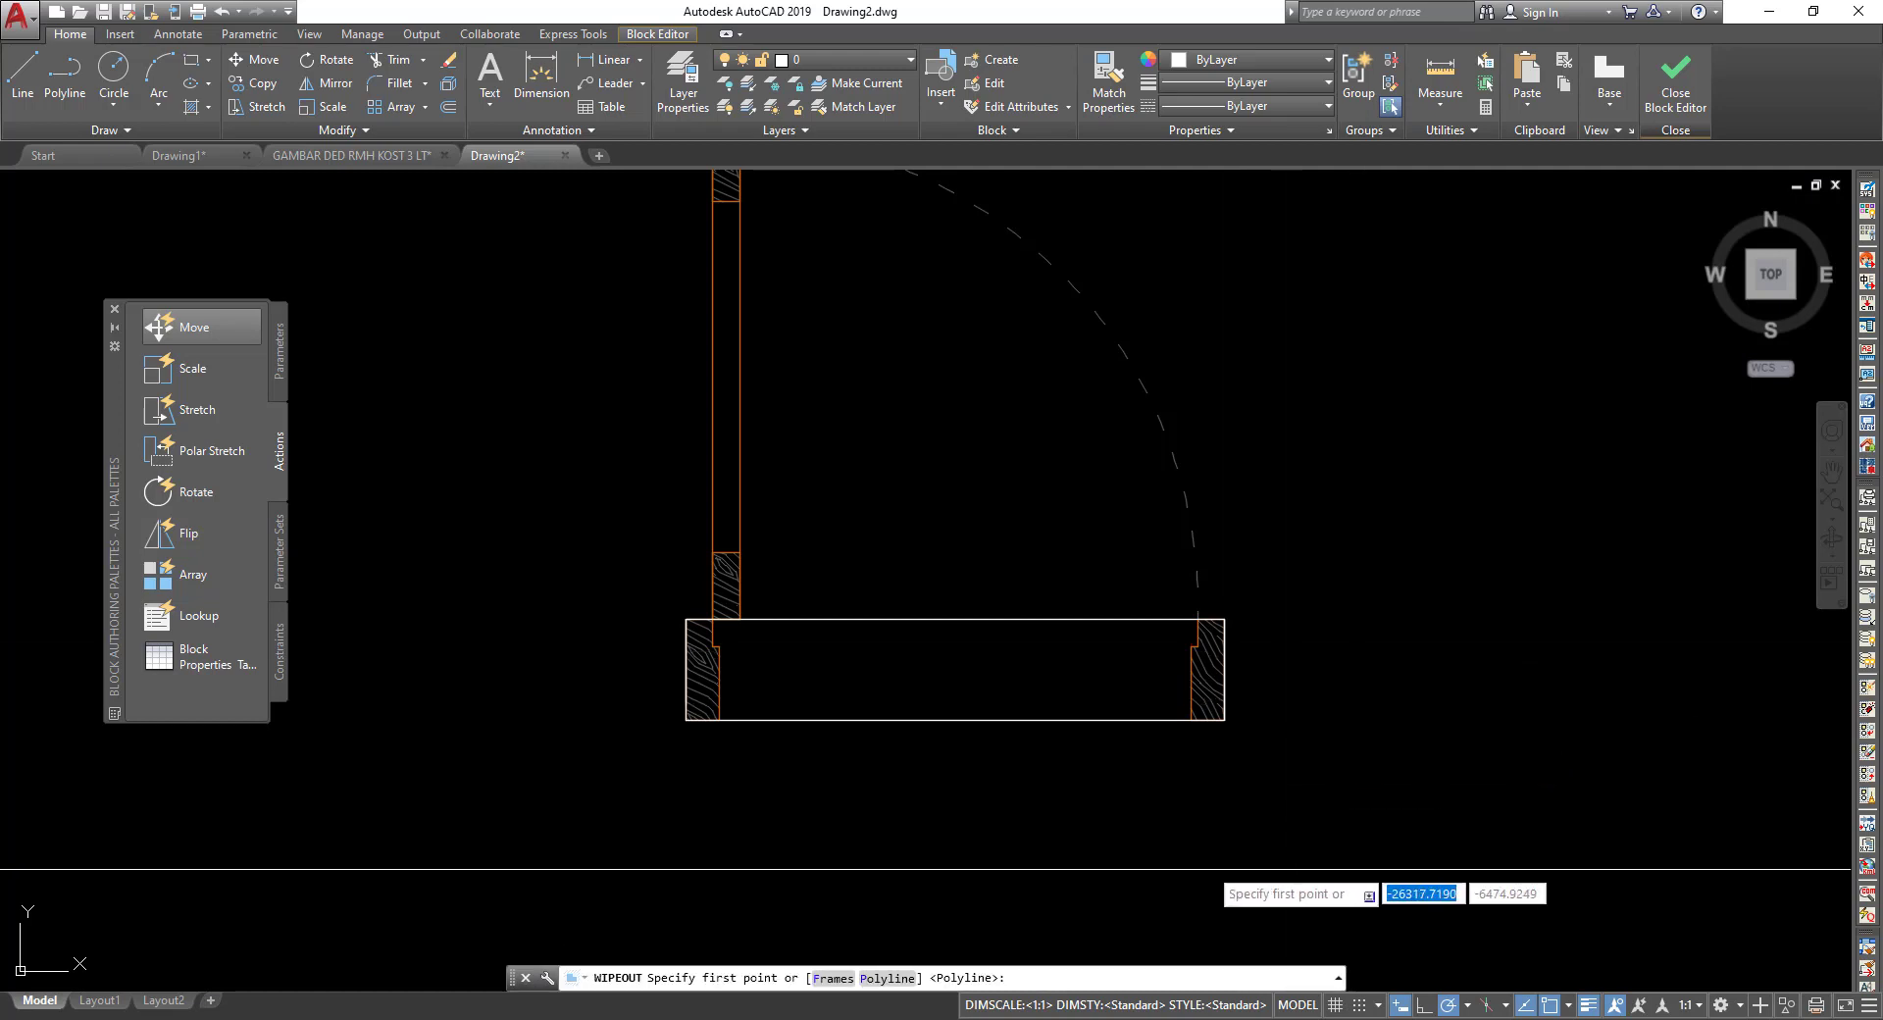
pyautogui.click(868, 978)
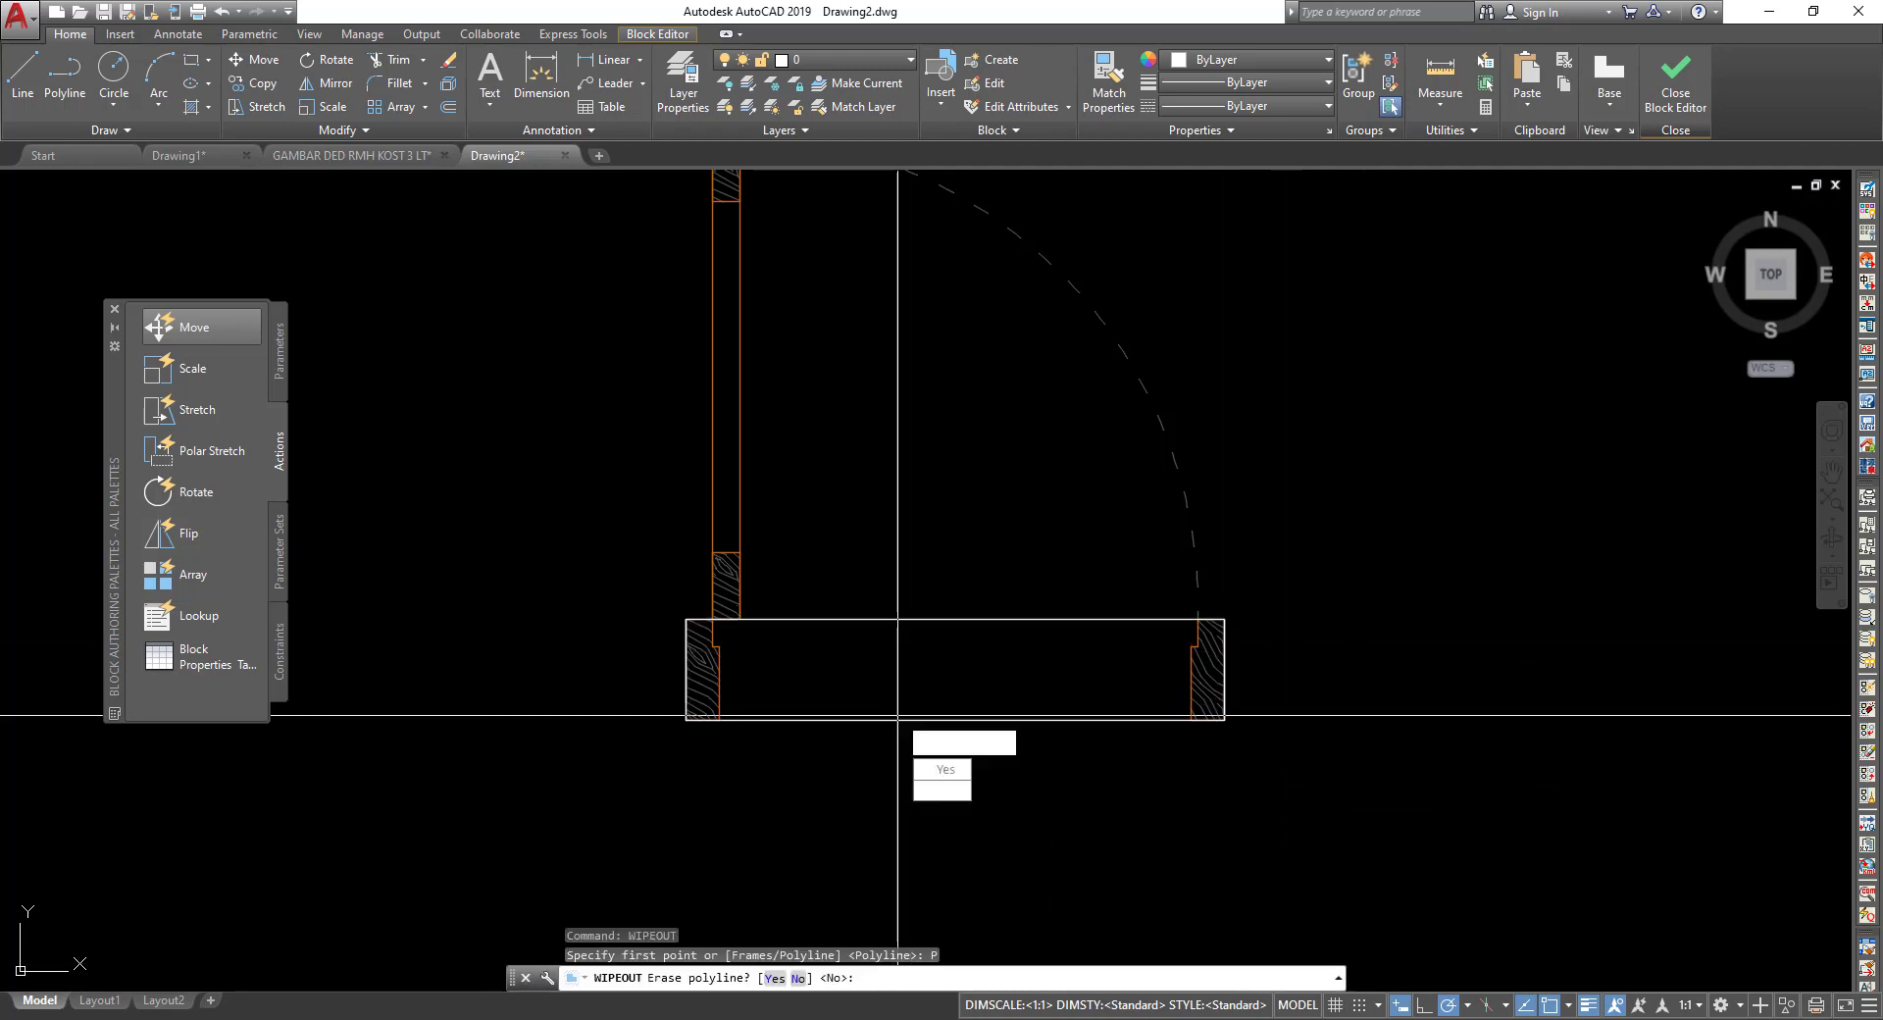
pyautogui.click(899, 718)
pyautogui.click(945, 771)
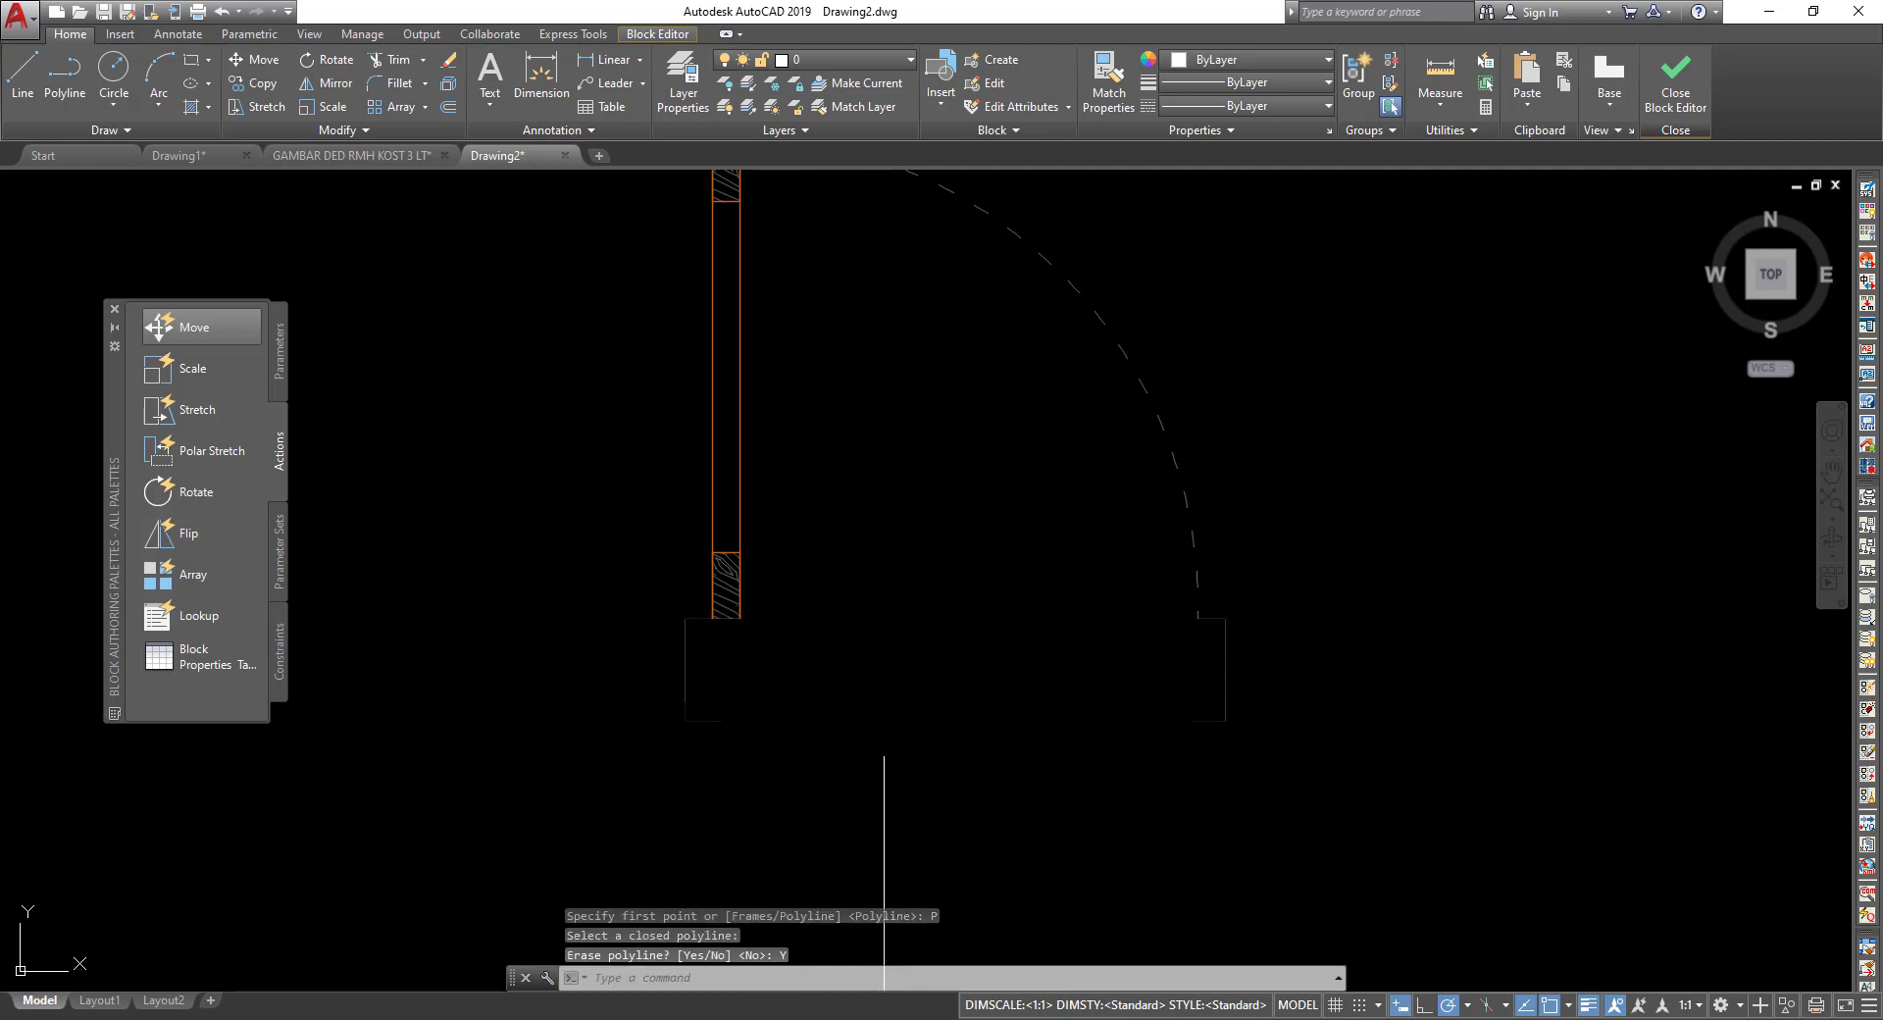
pyautogui.rightClick(899, 726)
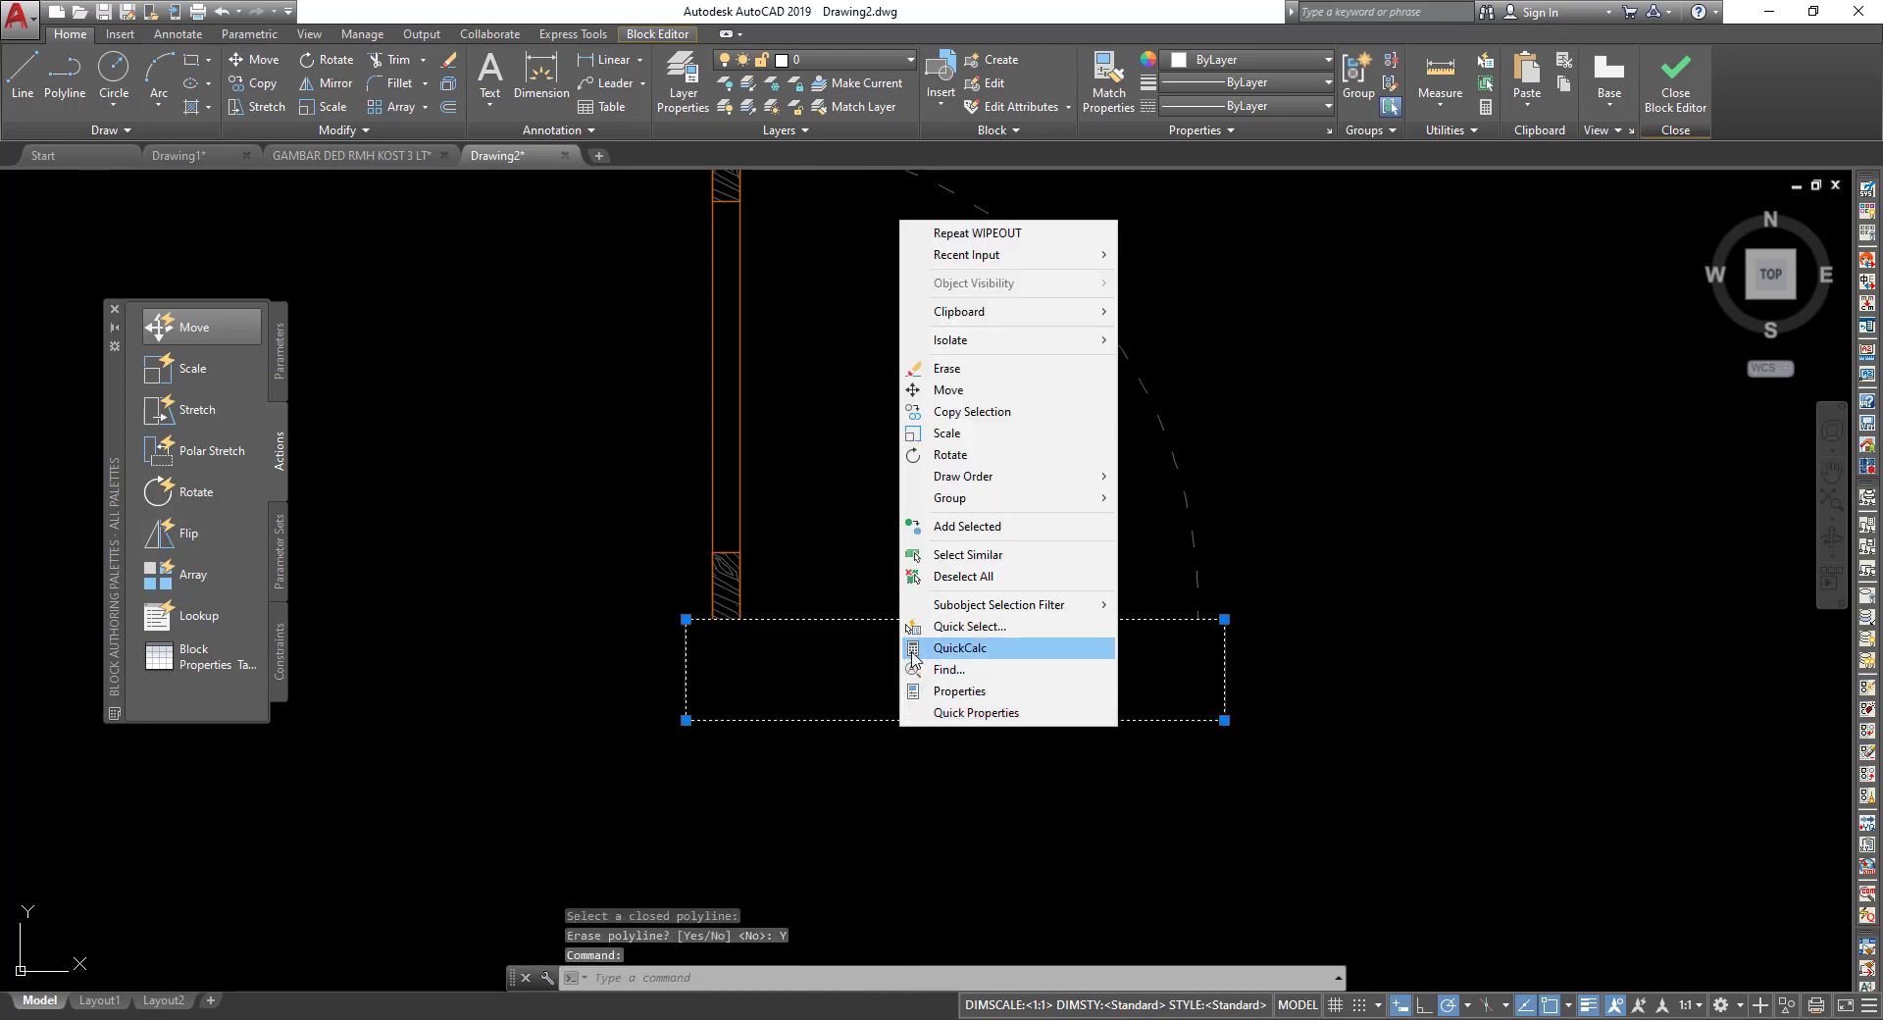
pyautogui.moveTo(1000, 475)
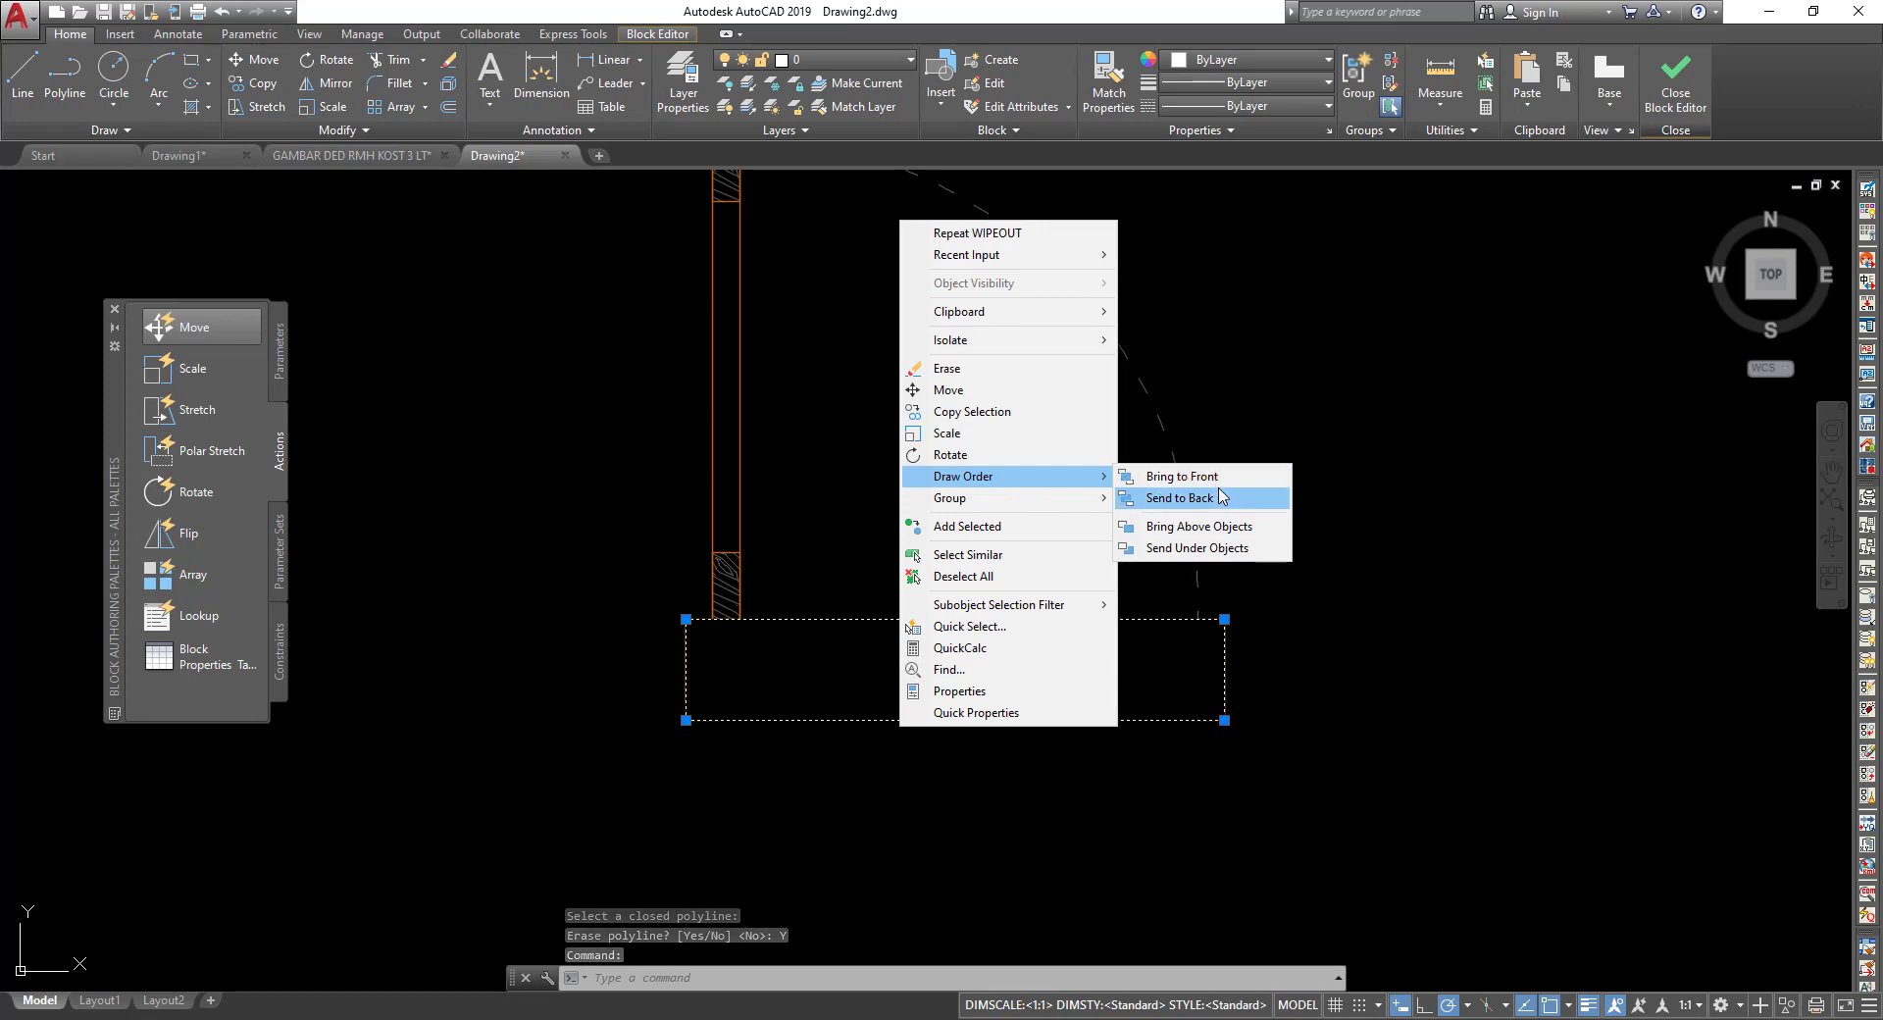
pyautogui.click(1221, 497)
# Close the Block Editor saving the P1A changes, then zoom around the plan.
pyautogui.click(1676, 83)
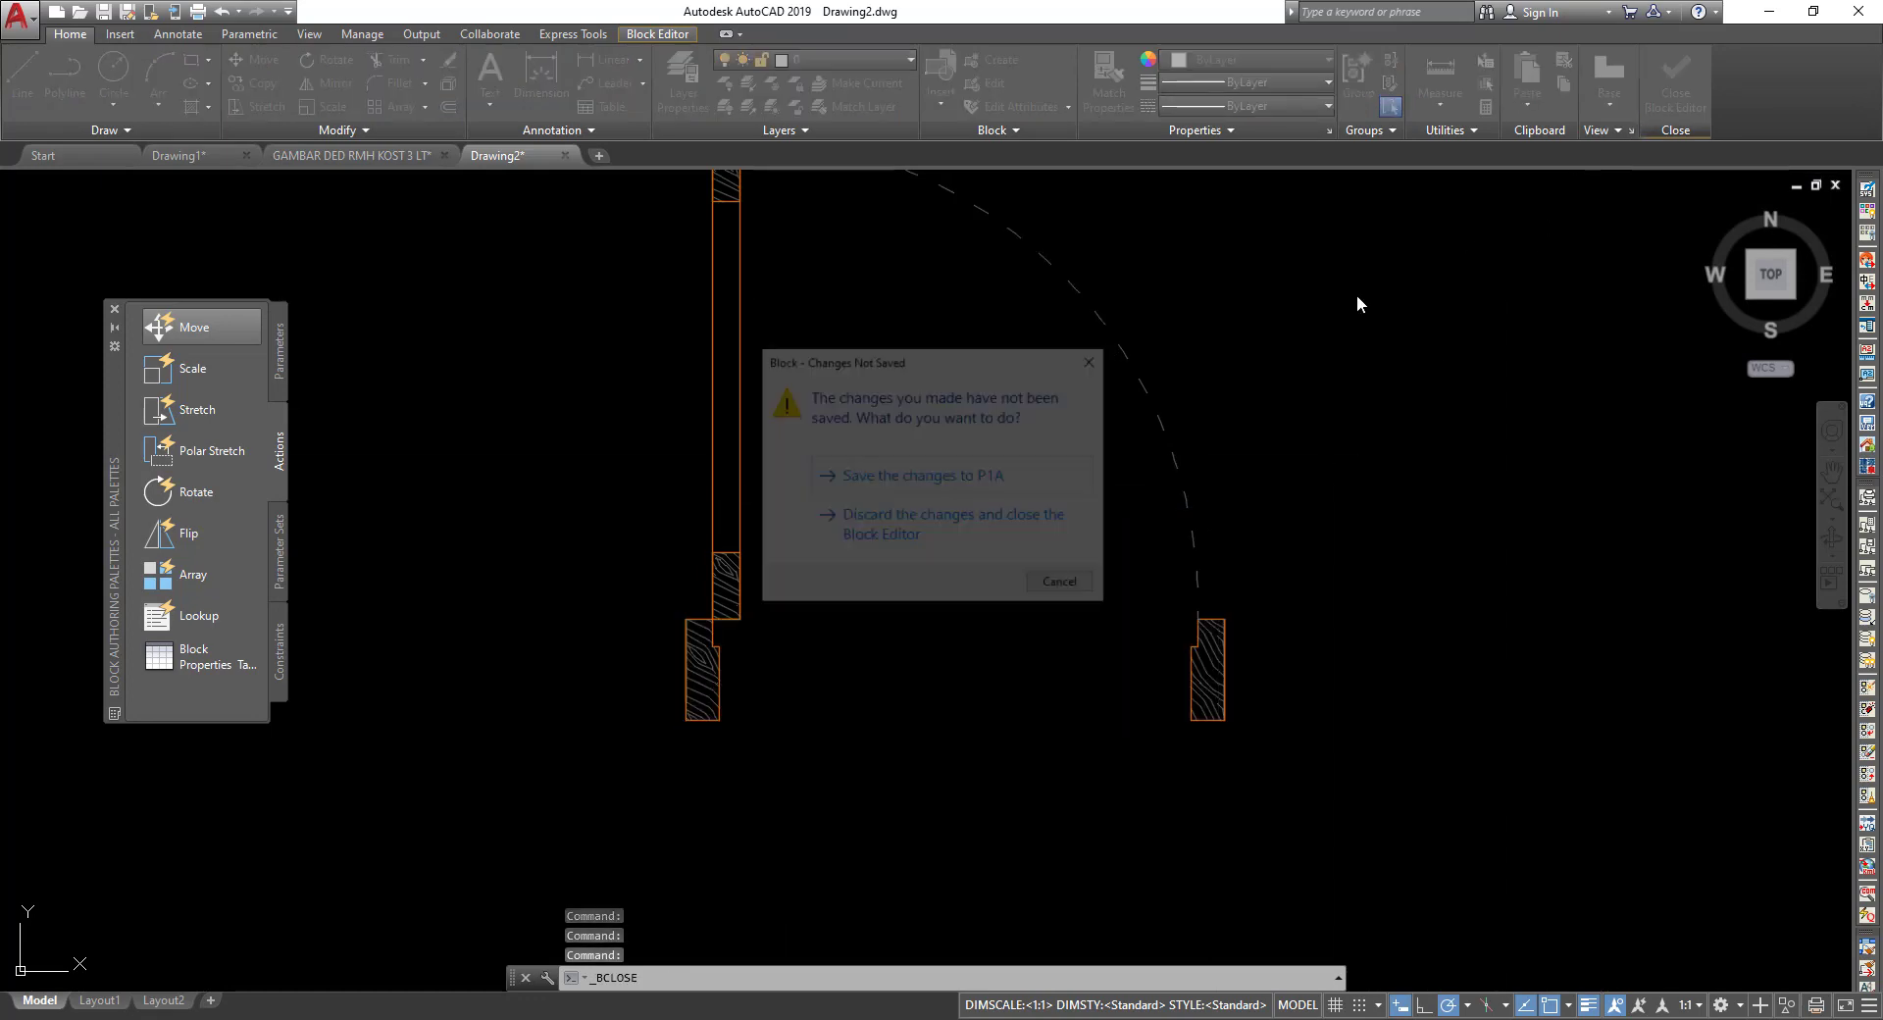
pyautogui.click(922, 477)
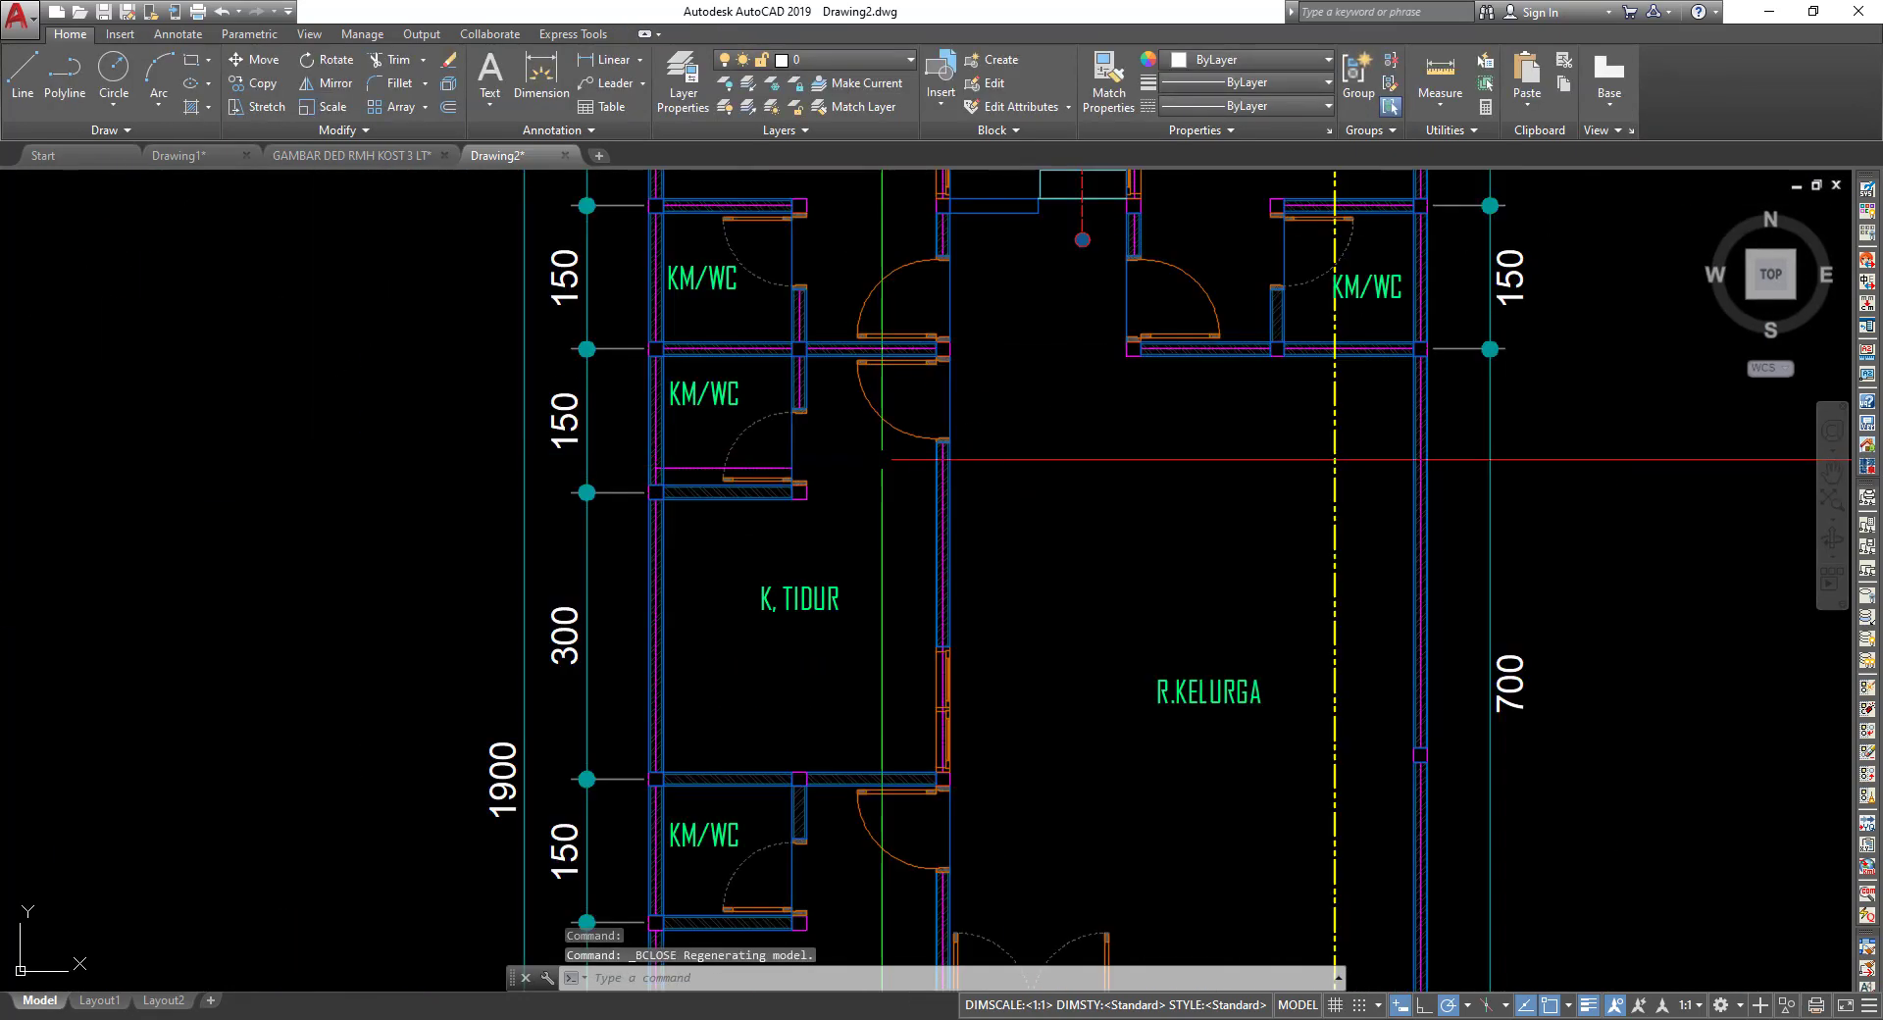
pyautogui.scroll(5, 807, 475)
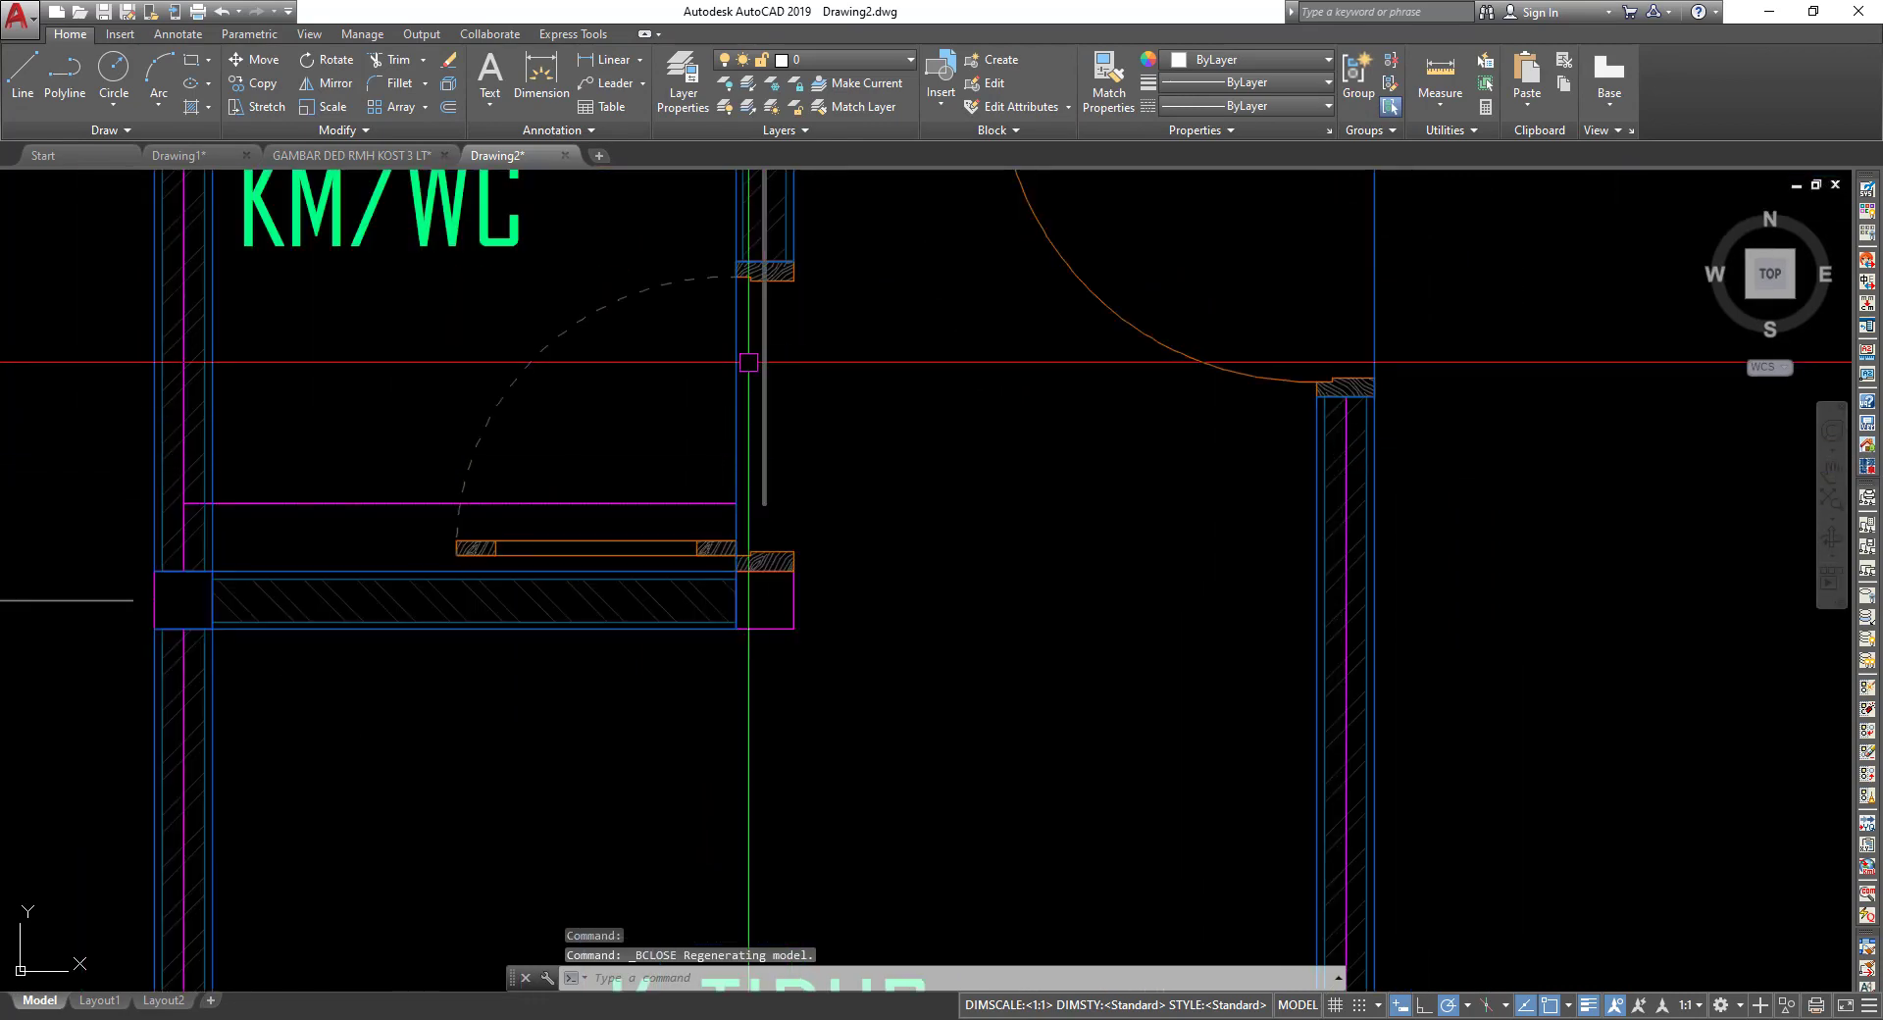
pyautogui.scroll(-3, 726, 397)
pyautogui.scroll(-2, 726, 397)
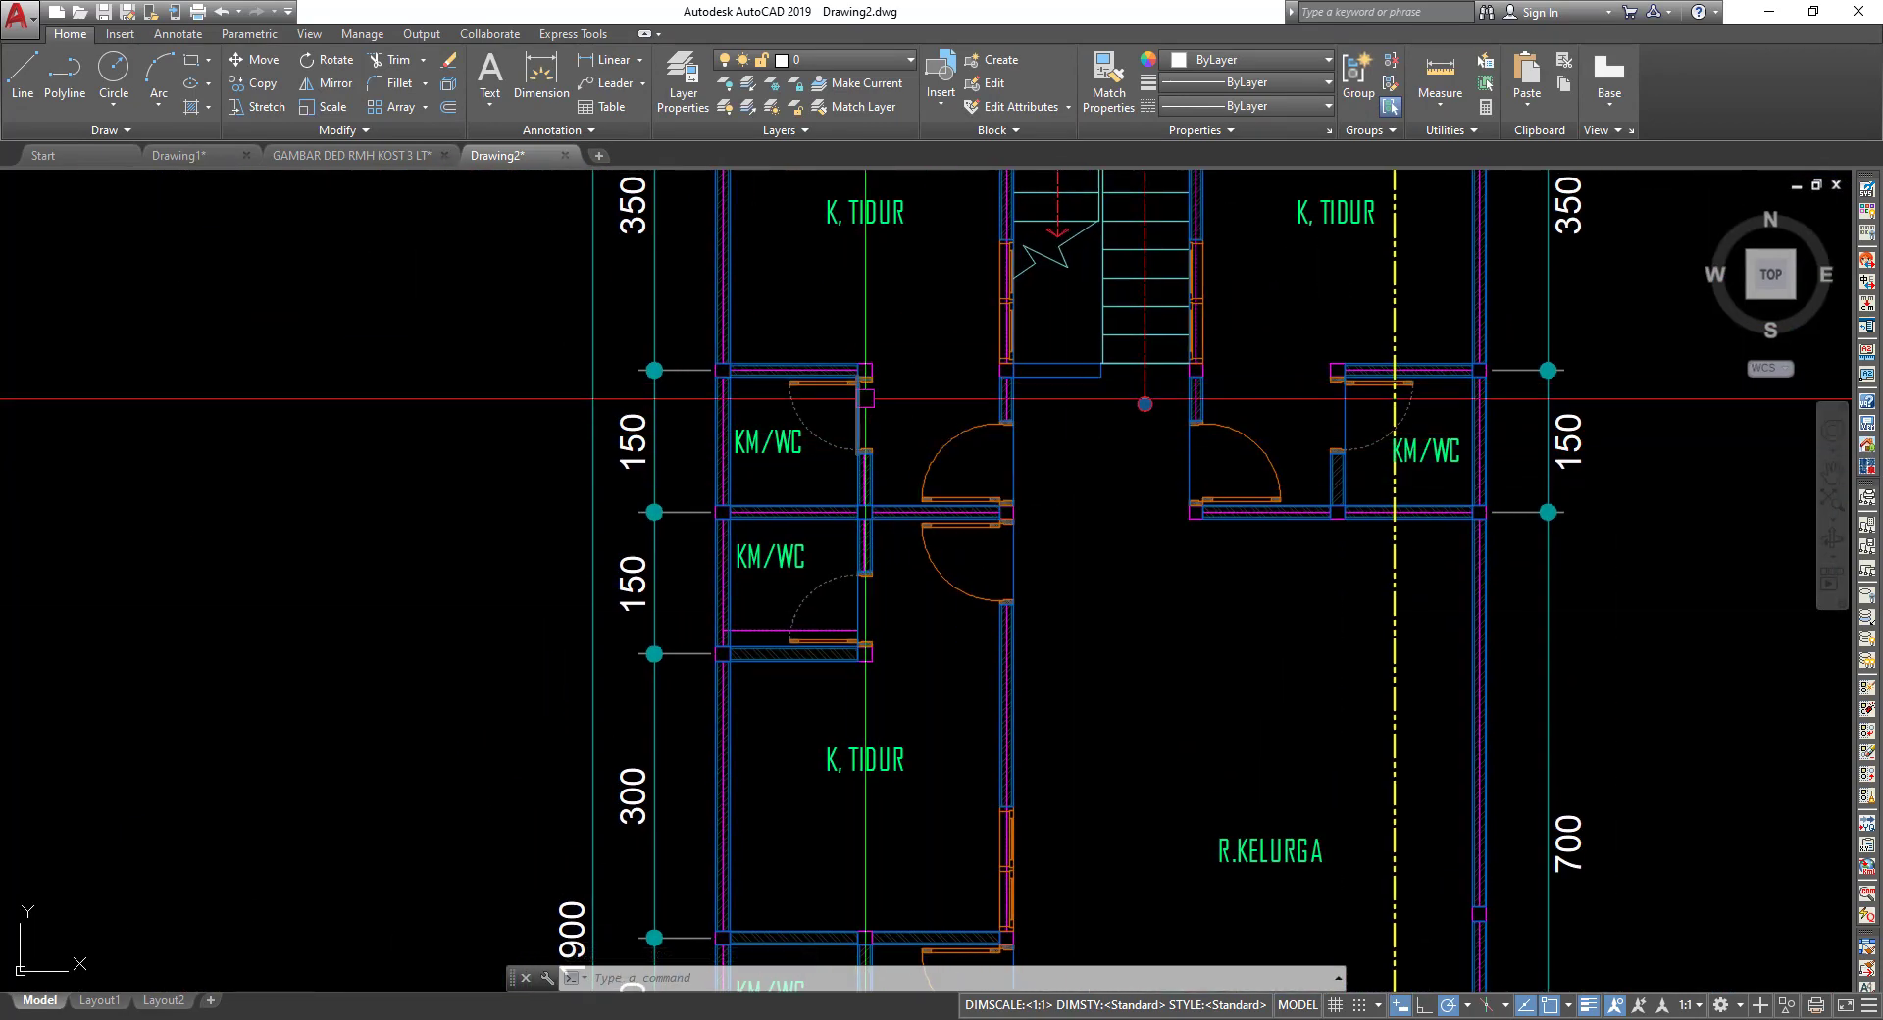
pyautogui.scroll(4, 1020, 461)
pyautogui.scroll(-3, 638, 236)
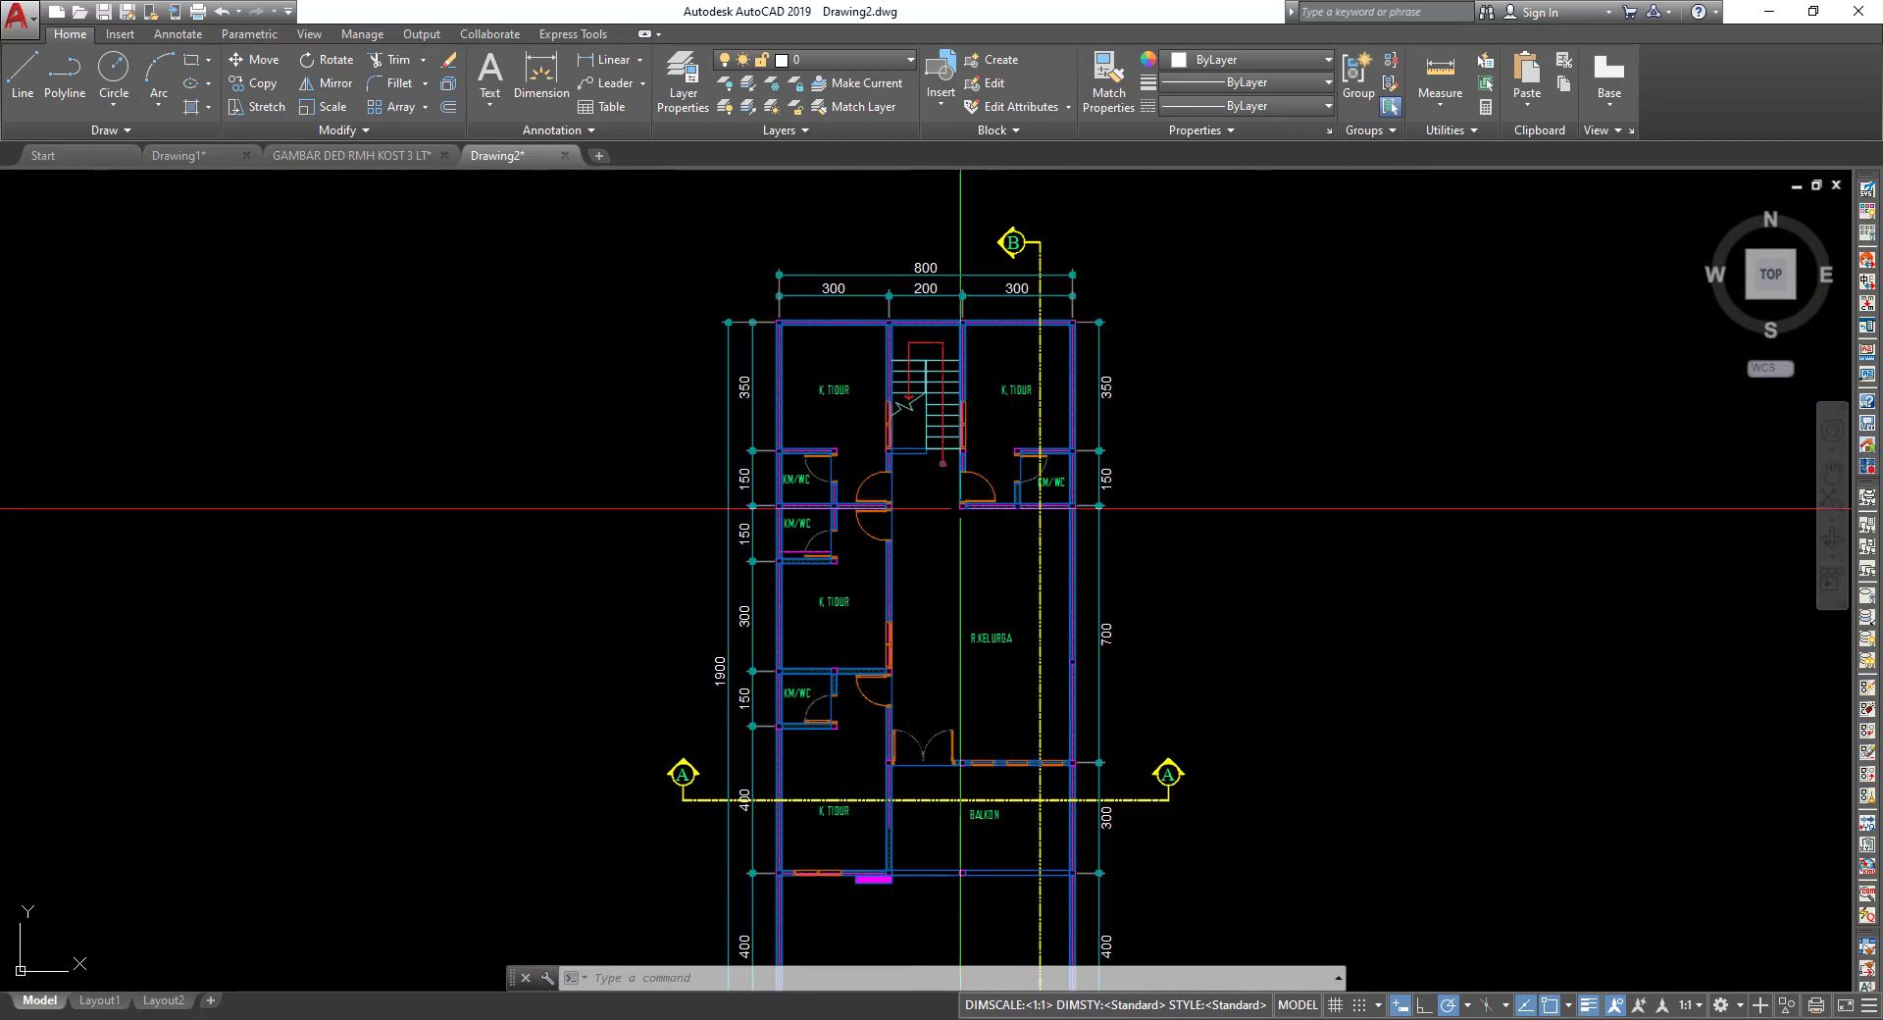
pyautogui.scroll(-3, 687, 294)
pyautogui.scroll(5, 745, 353)
pyautogui.scroll(1, 763, 364)
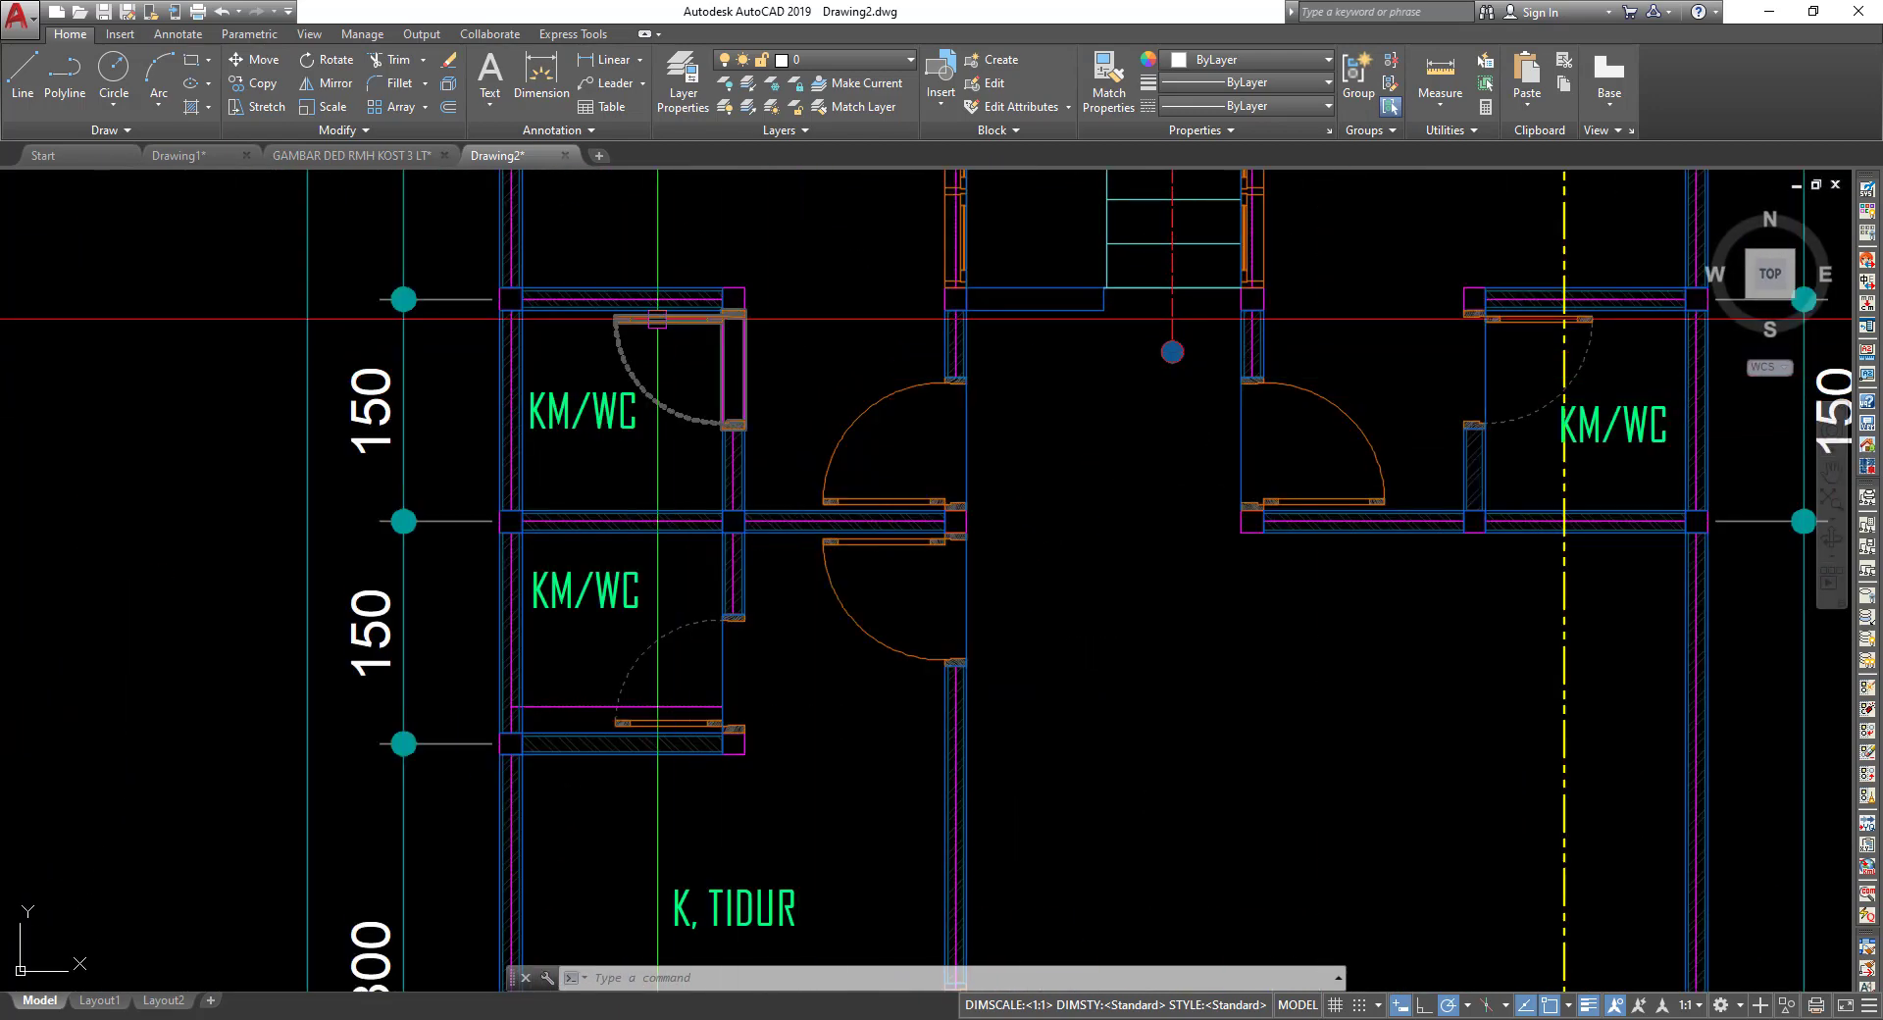
pyautogui.scroll(4, 725, 363)
pyautogui.scroll(-10, 924, 378)
pyautogui.scroll(-3, 924, 379)
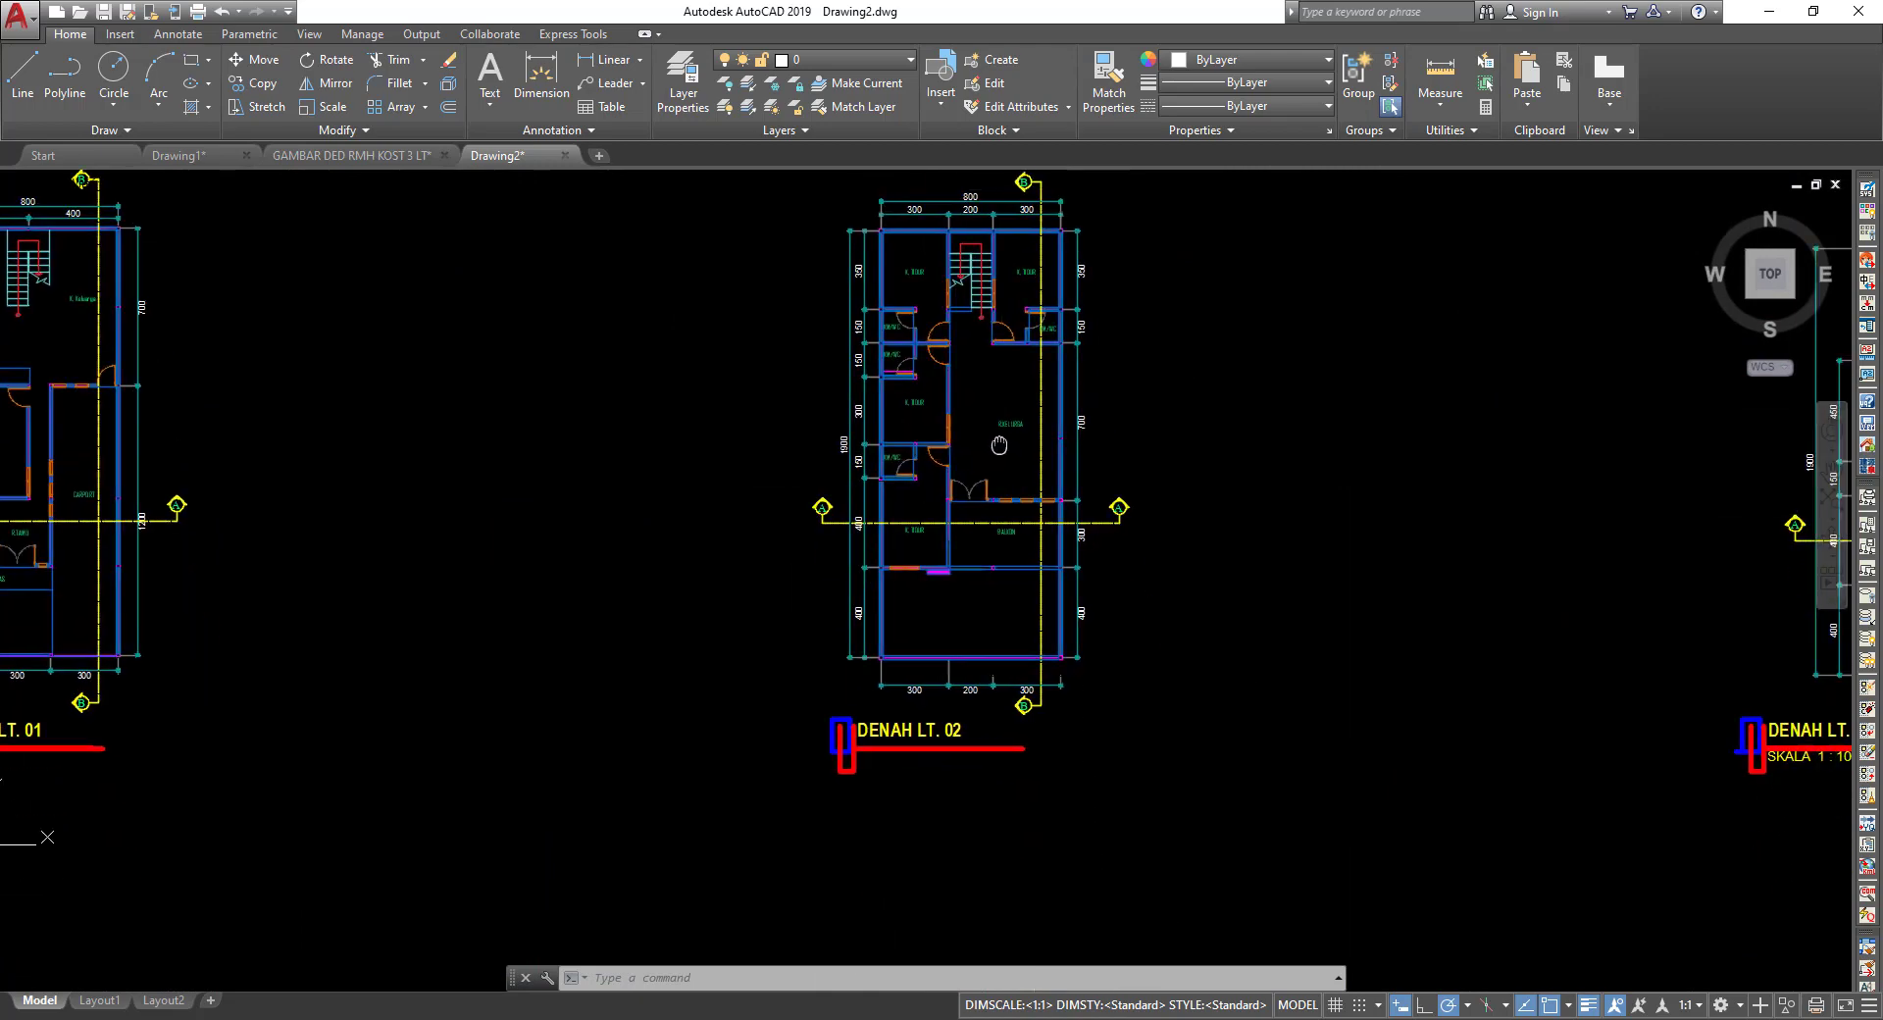
# Pan and zoom across DENAH LT. 02 and LT. 01 rooms to check the doors.
pyautogui.moveTo(1252, 638); pyautogui.dragTo(559, 575, button='middle')
pyautogui.scroll(3, 1271, 422)
pyautogui.scroll(3, 1271, 422)
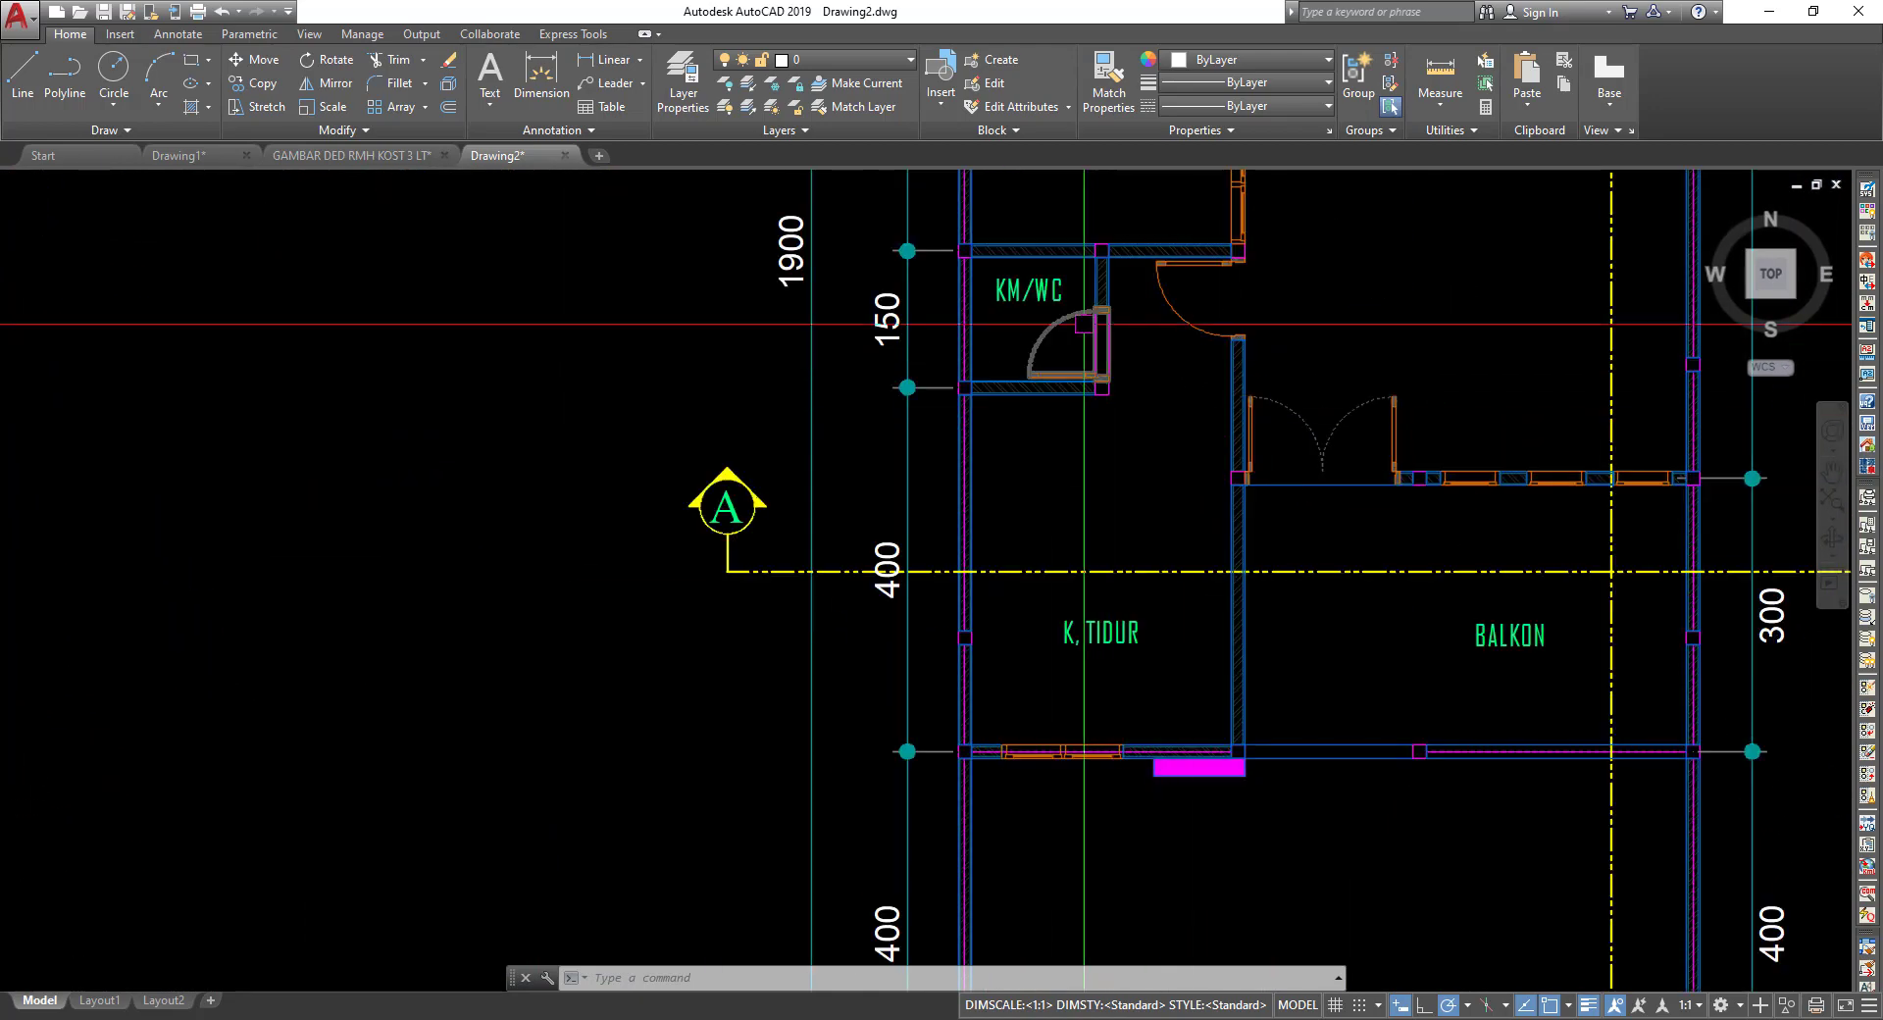
pyautogui.scroll(3, 1225, 441)
pyautogui.scroll(-4, 1128, 510)
pyautogui.scroll(3, 1096, 485)
pyautogui.scroll(2, 1096, 484)
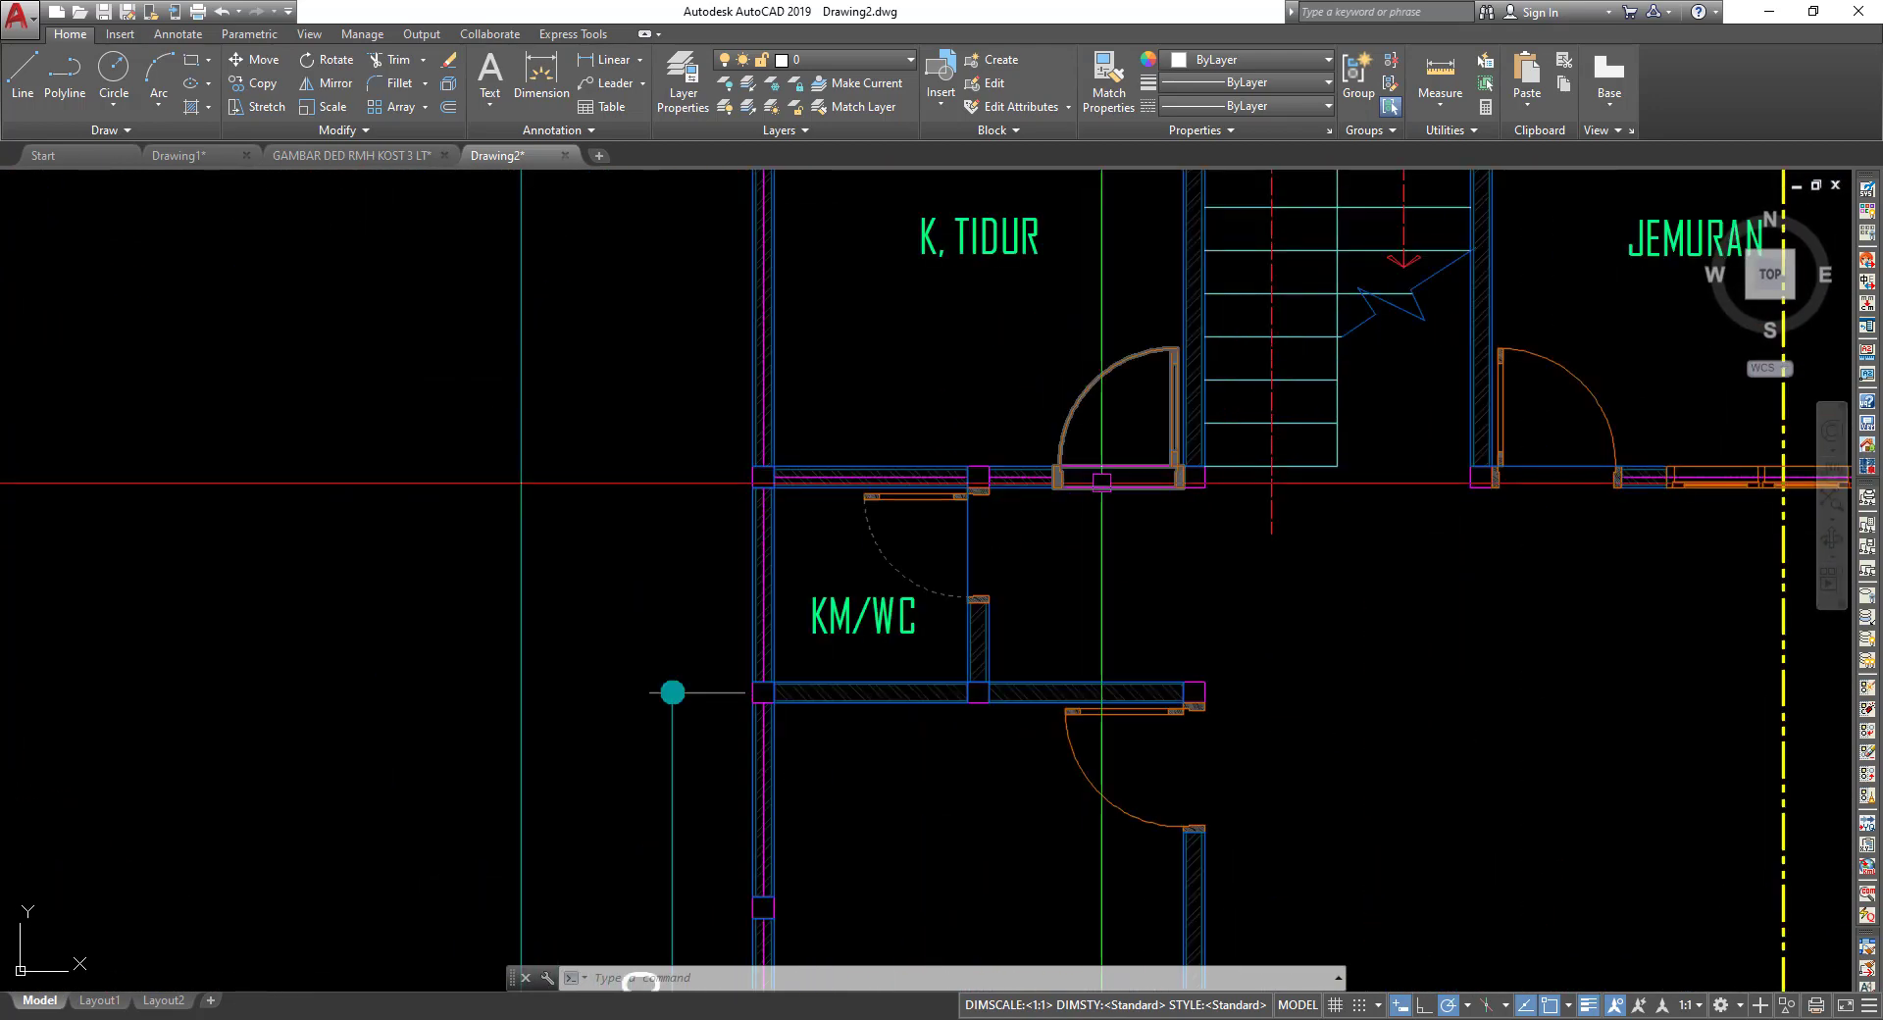
pyautogui.scroll(-6, 622, 620)
pyautogui.scroll(-2, 1256, 509)
pyautogui.scroll(-2, 1256, 509)
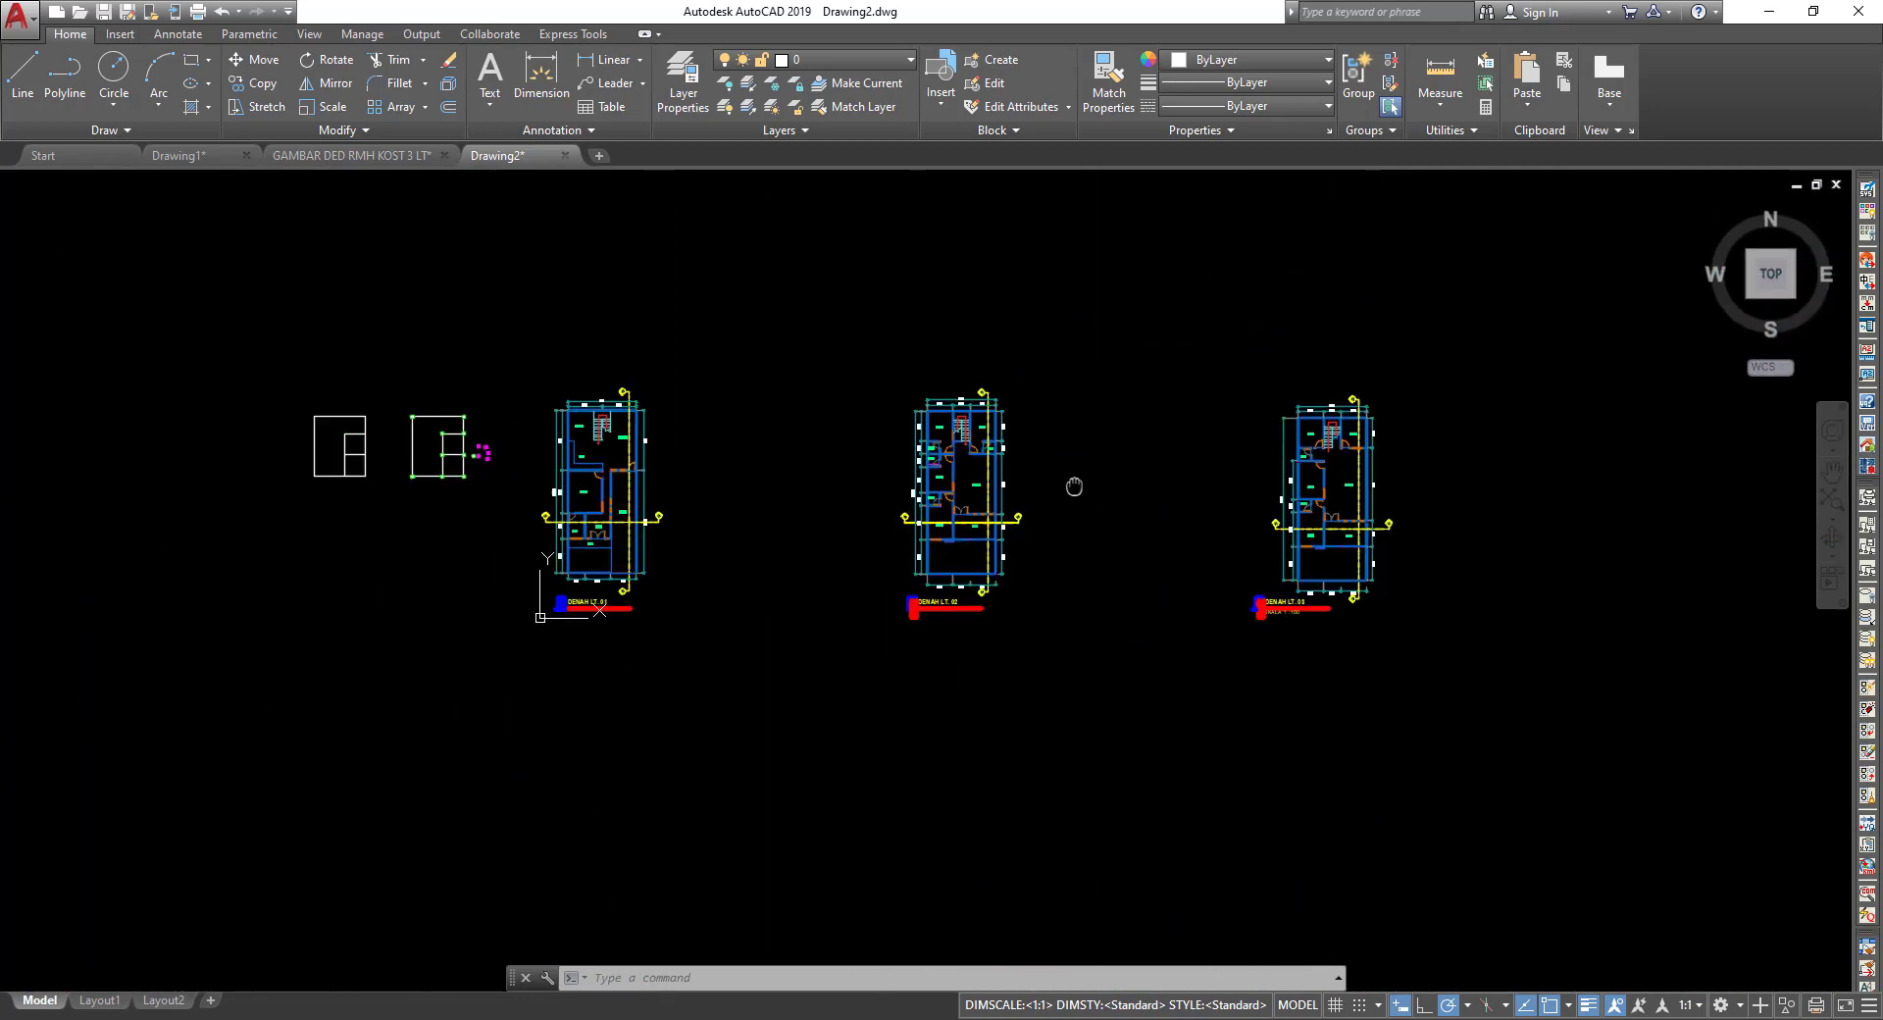
pyautogui.scroll(3, 660, 425)
pyautogui.scroll(2, 660, 425)
pyautogui.scroll(2, 647, 471)
pyautogui.moveTo(644, 470); pyautogui.dragTo(759, 783, button='middle')
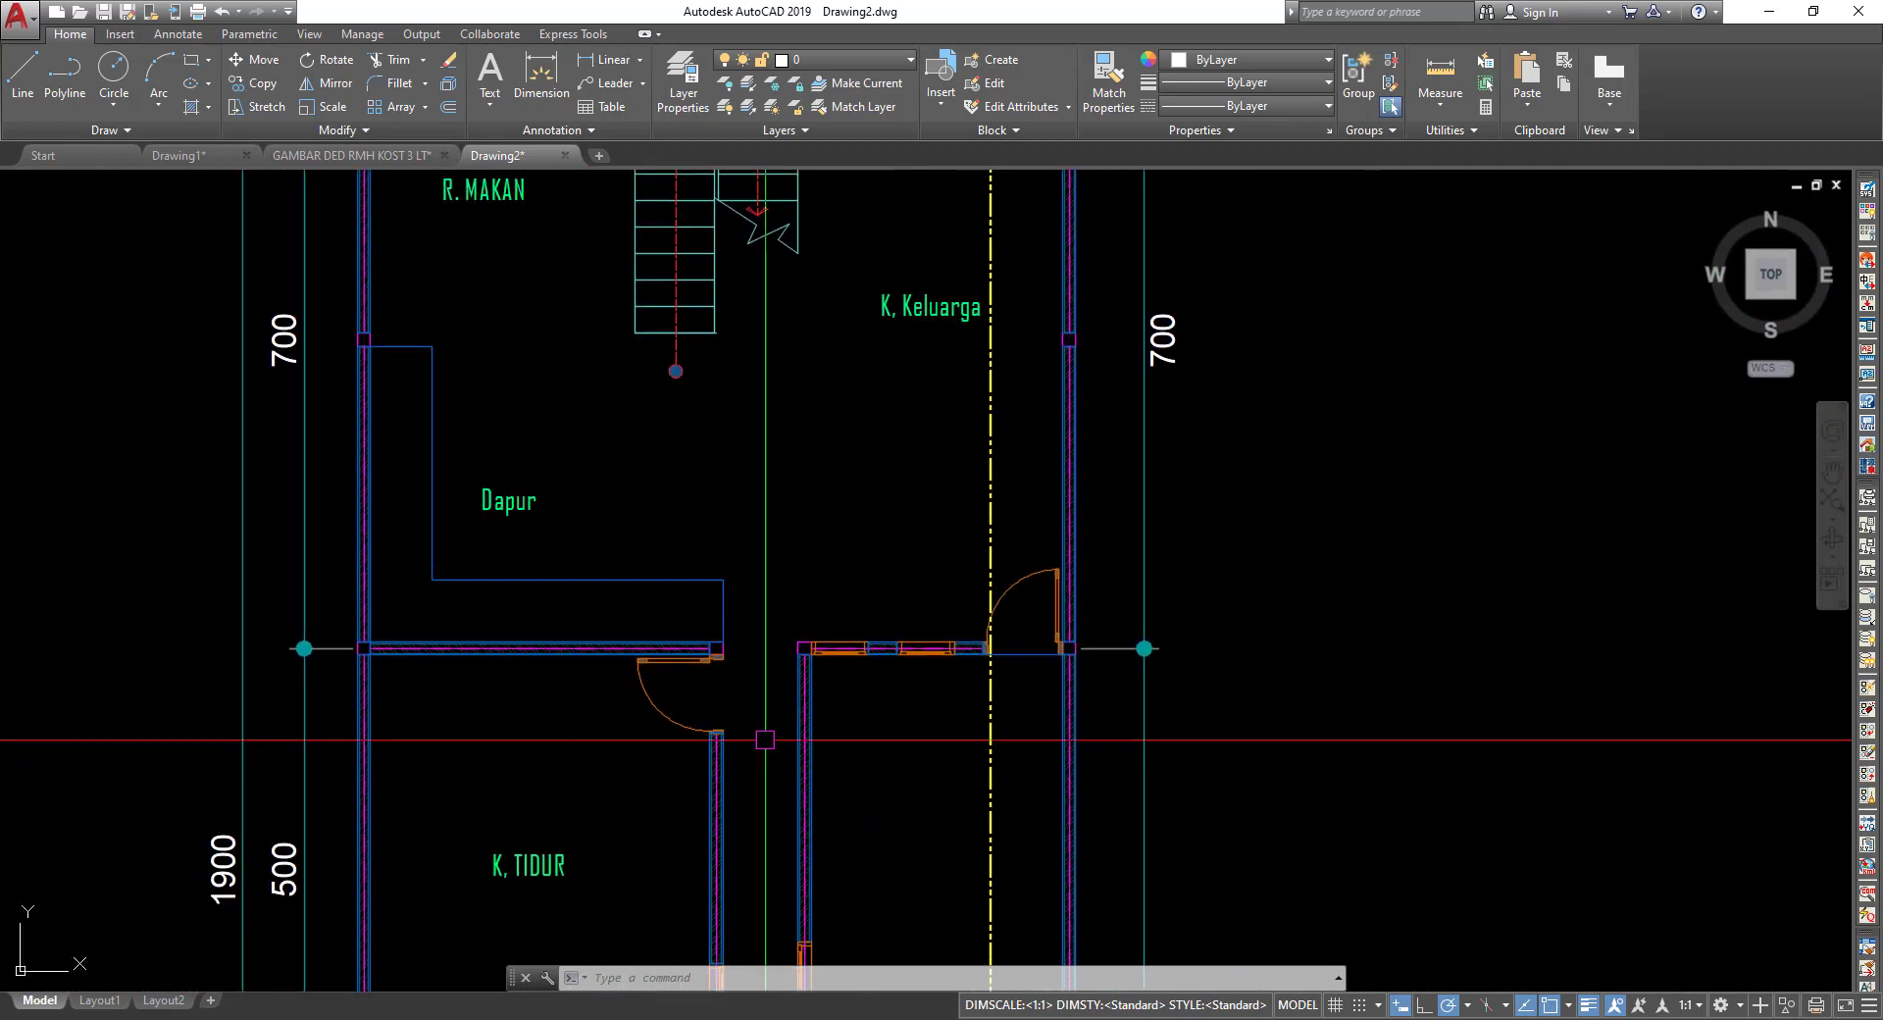
pyautogui.scroll(-2, 765, 739)
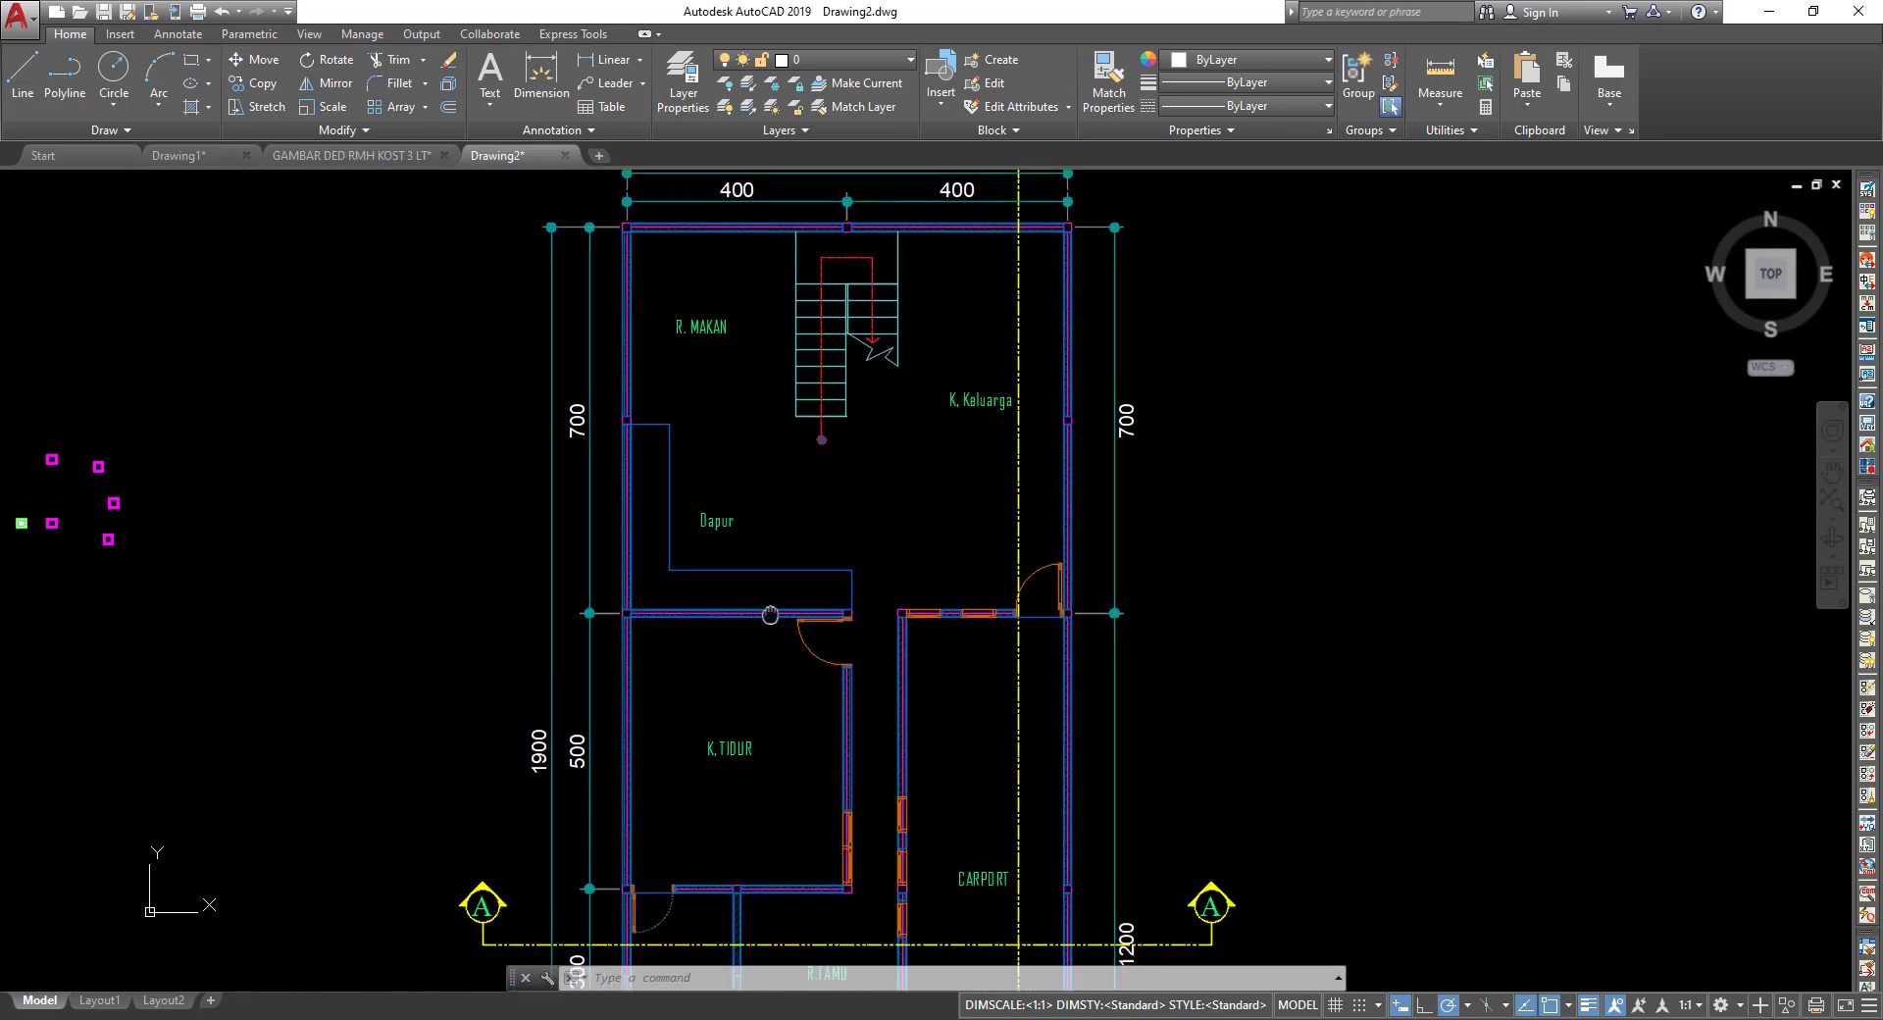
pyautogui.moveTo(765, 739)
pyautogui.mouseDown(button='middle')
pyautogui.moveTo(914, 570)
pyautogui.moveTo(892, 475)
pyautogui.mouseUp(button='middle')
pyautogui.scroll(4, 716, 609)
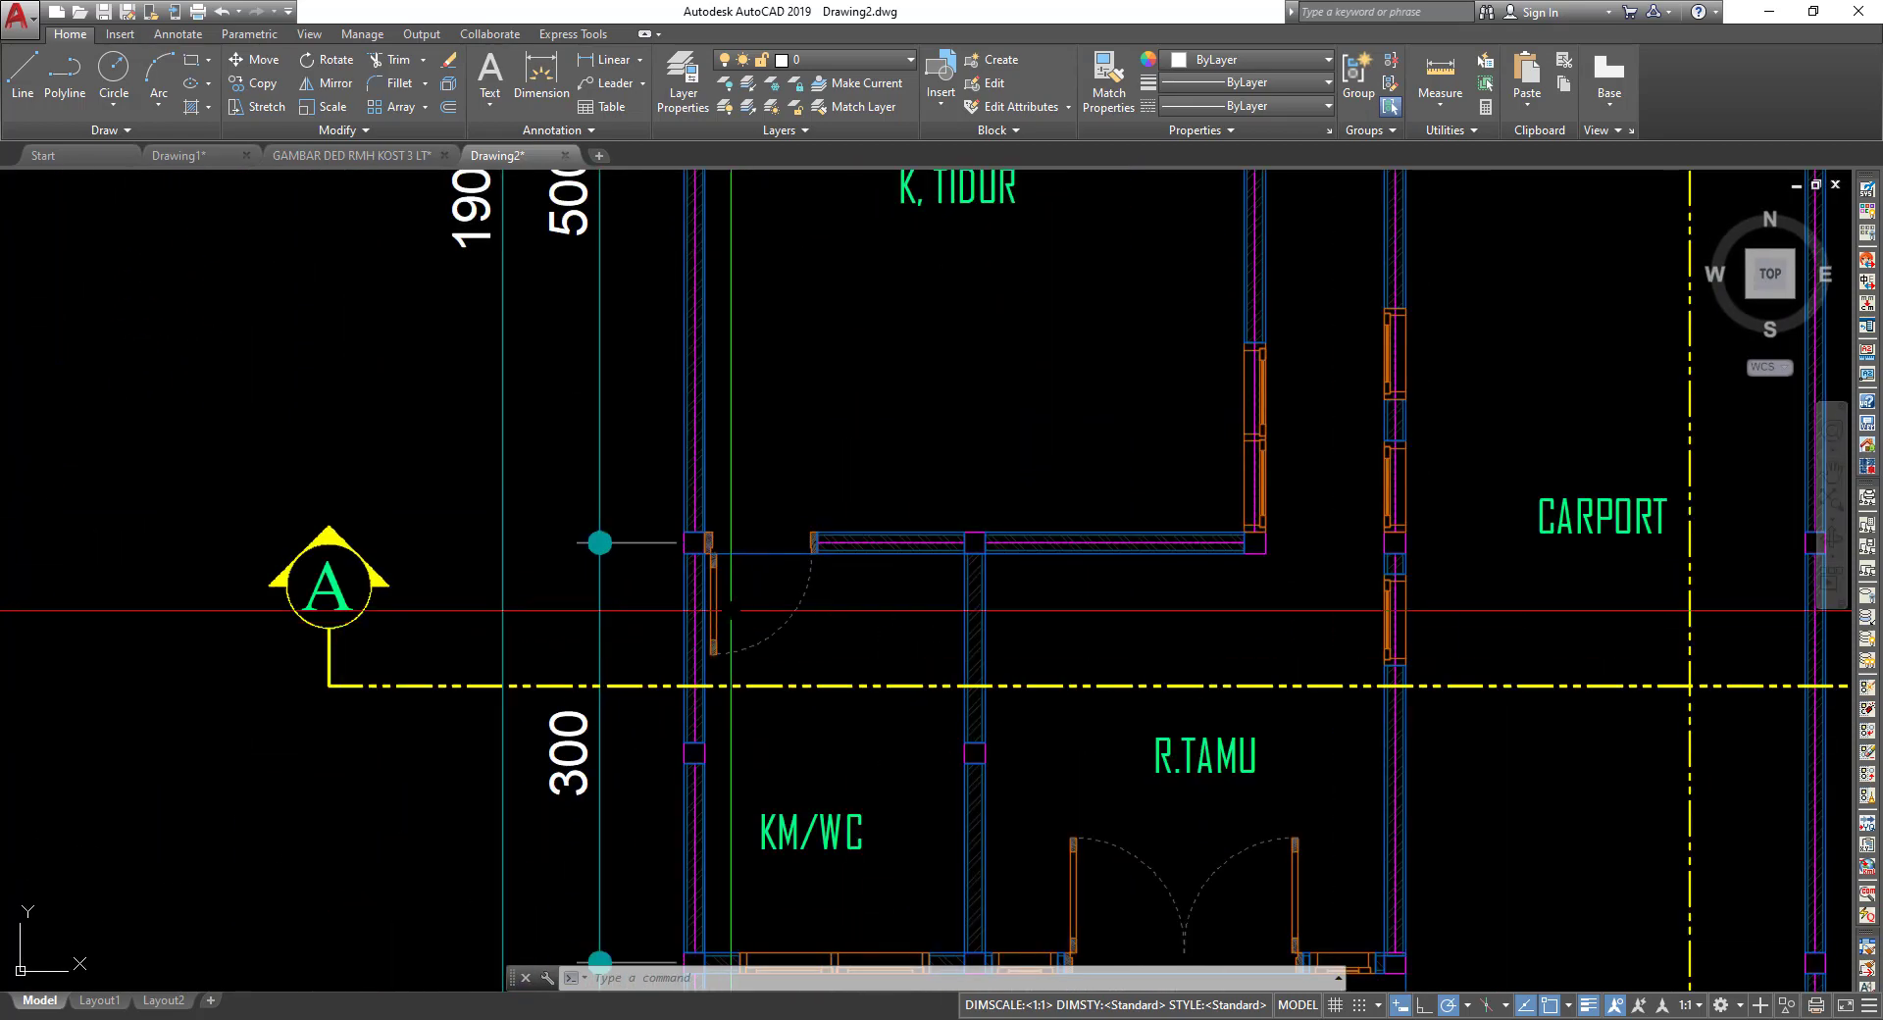
pyautogui.moveTo(1083, 831); pyautogui.dragTo(897, 633, button='middle')
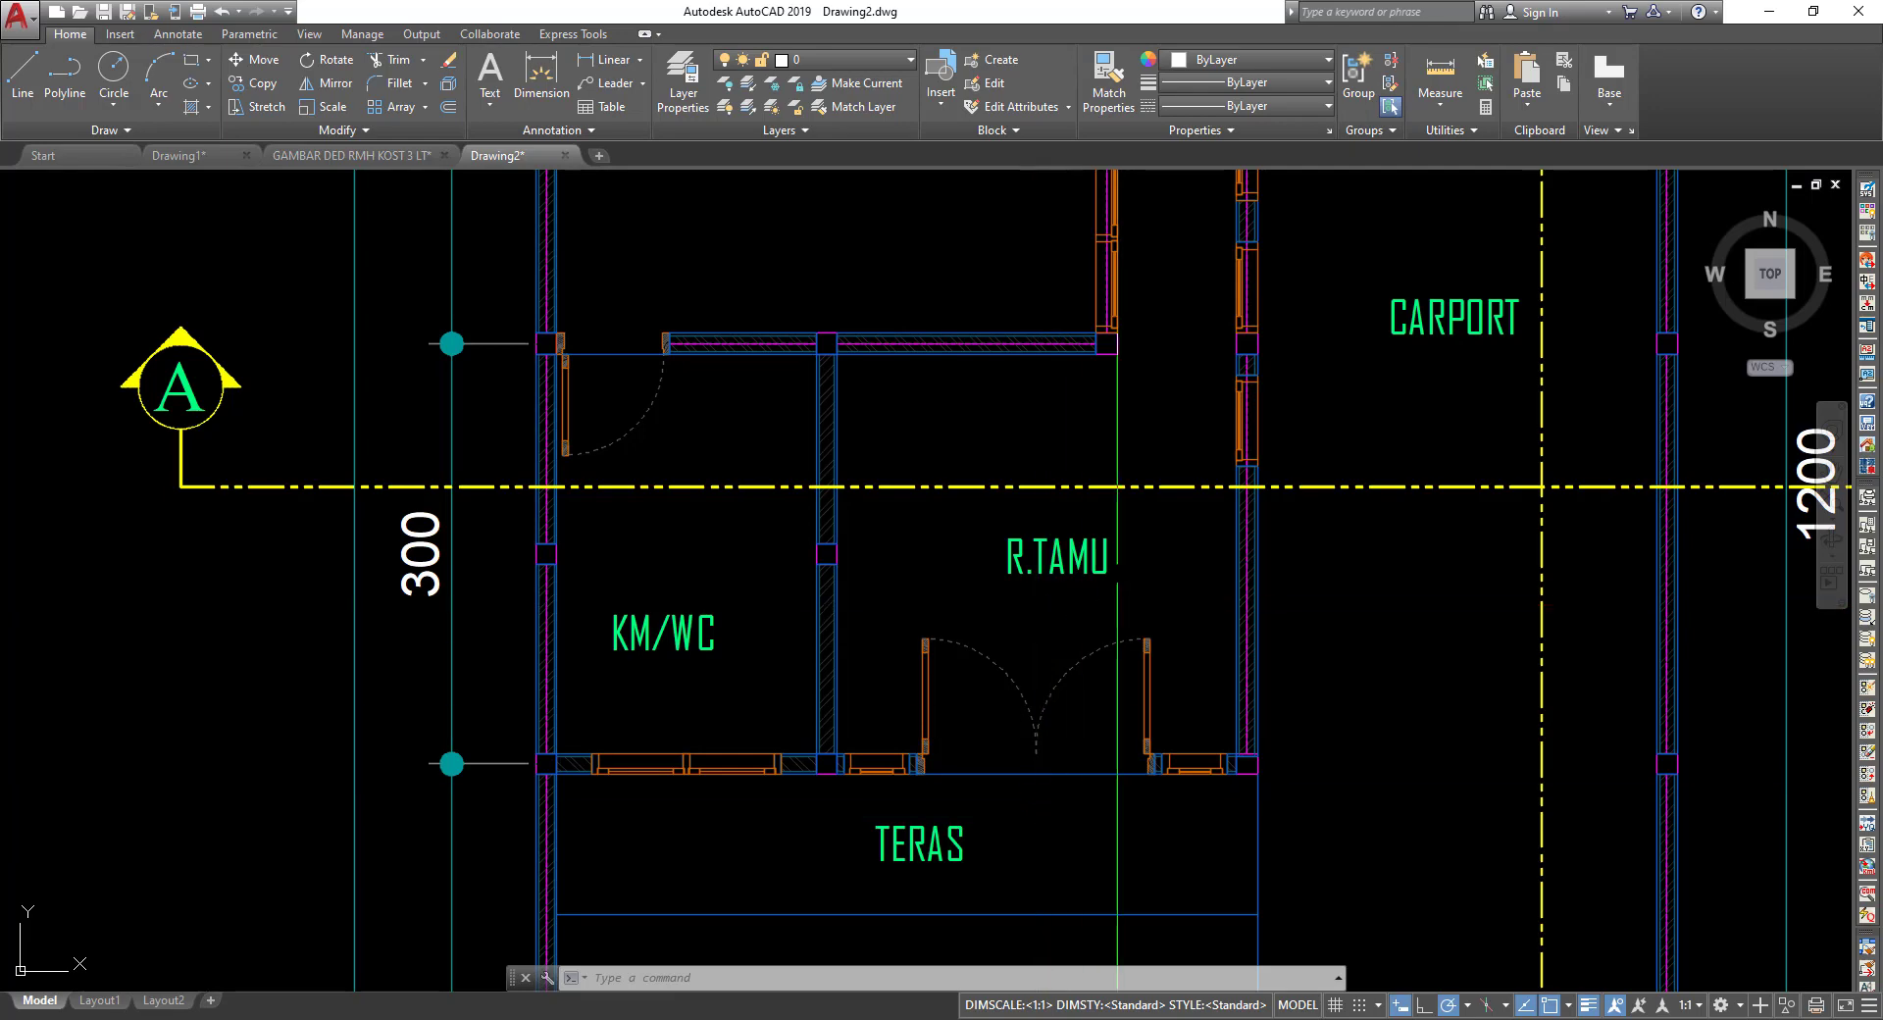
pyautogui.scroll(-2, 1034, 470)
pyautogui.moveTo(1034, 470); pyautogui.dragTo(784, 889, button='middle')
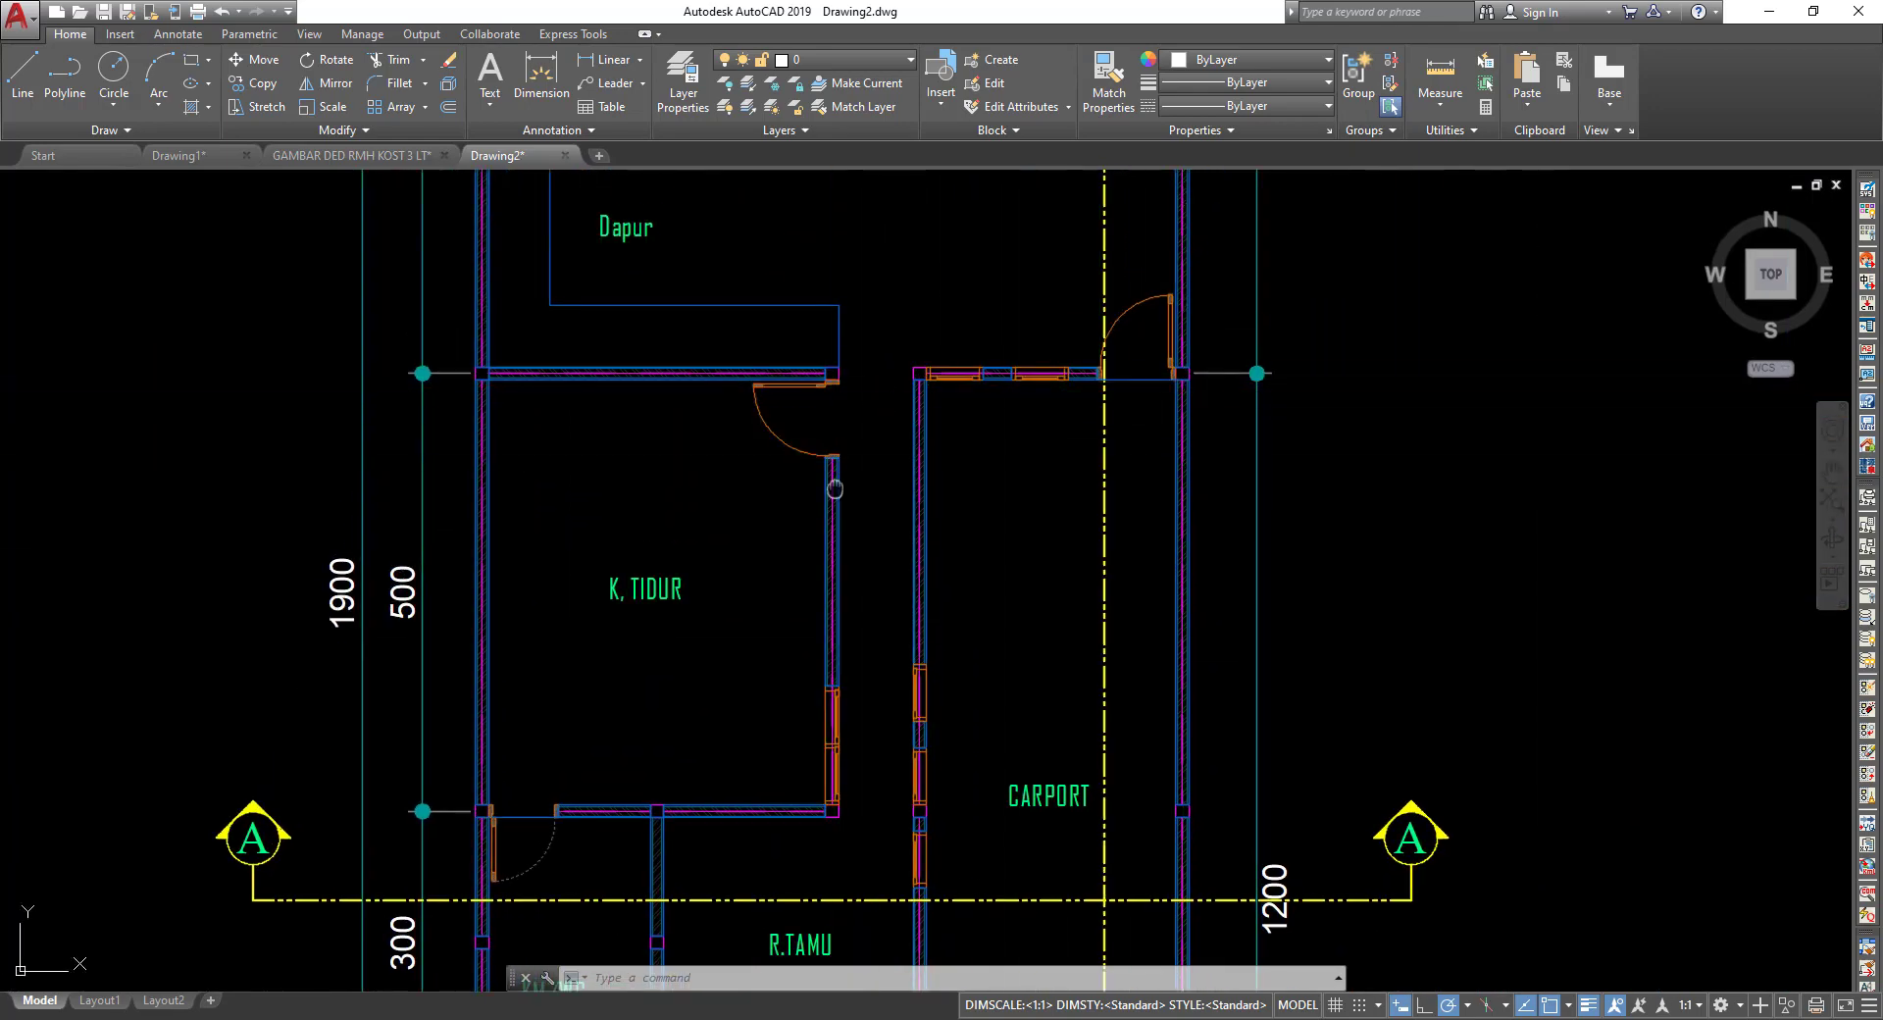
pyautogui.moveTo(834, 488); pyautogui.dragTo(905, 810, button='middle')
pyautogui.moveTo(303, 432)
pyautogui.mouseDown(button='middle')
pyautogui.moveTo(828, 593)
pyautogui.moveTo(1407, 559)
pyautogui.moveTo(704, 438)
pyautogui.mouseUp(button='middle')
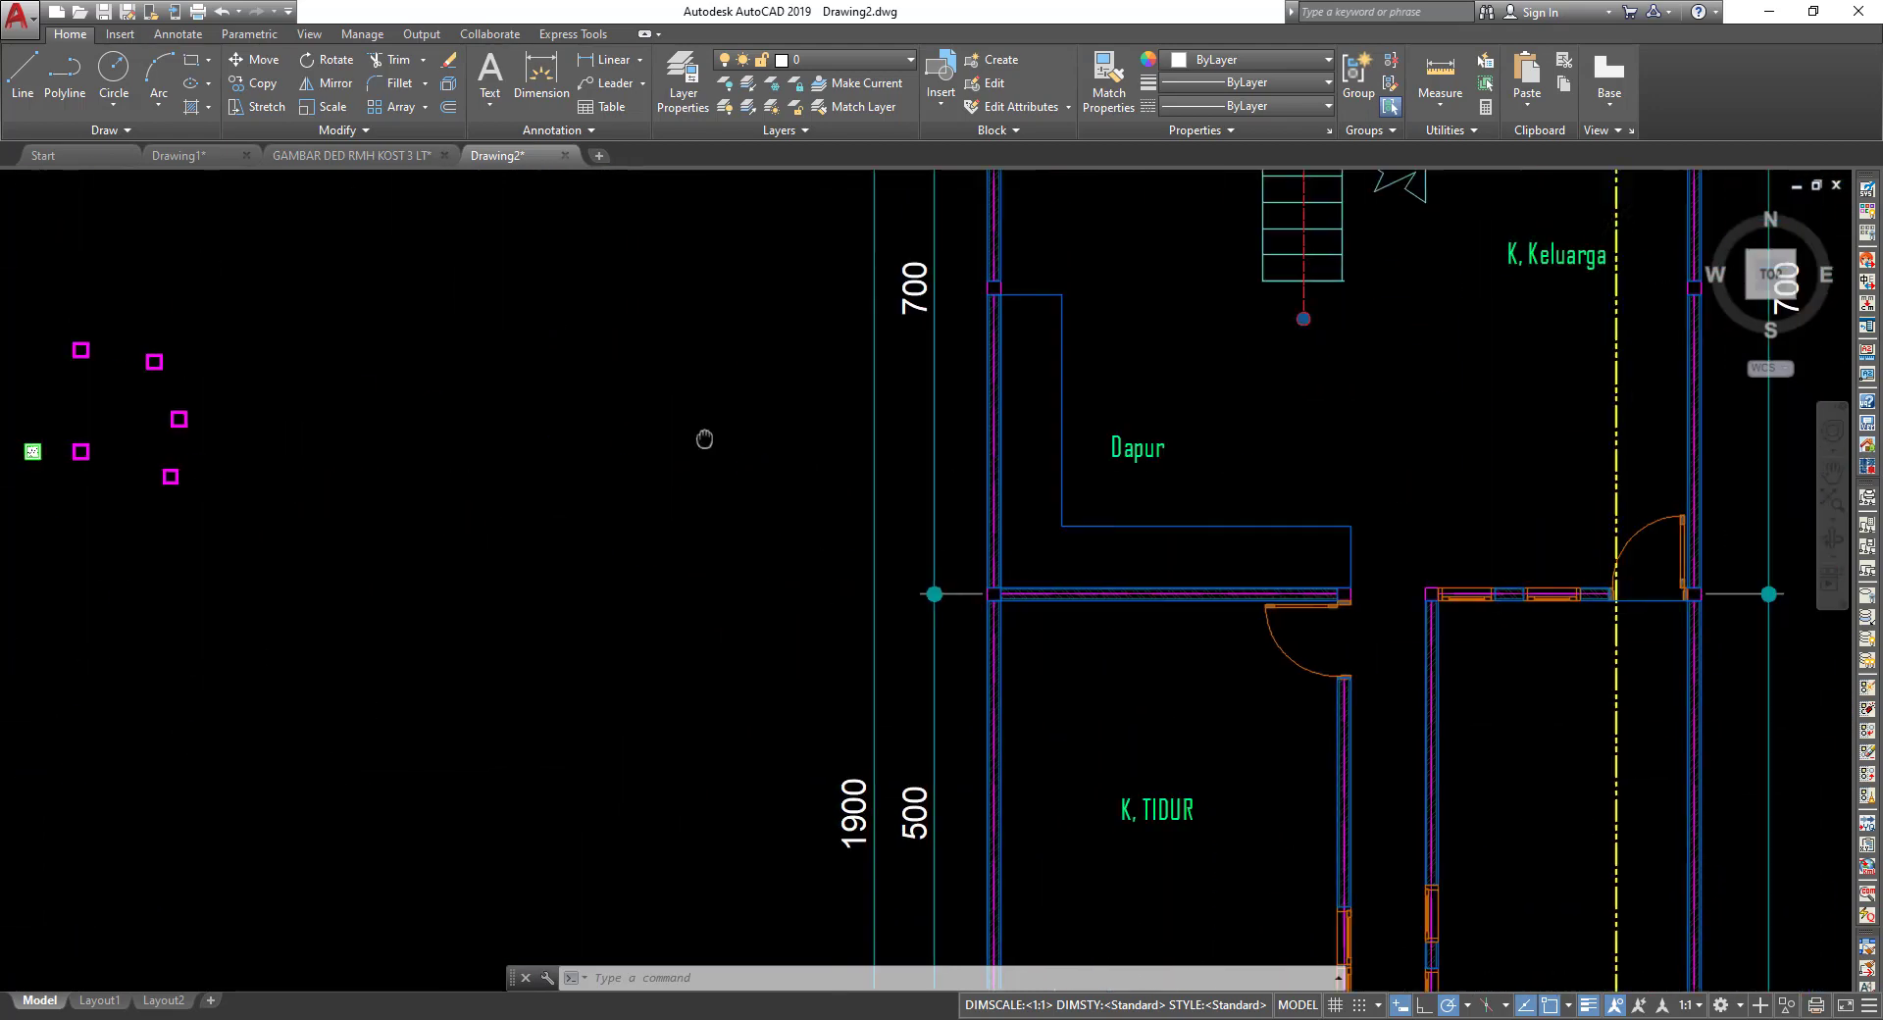
pyautogui.scroll(-4, 981, 726)
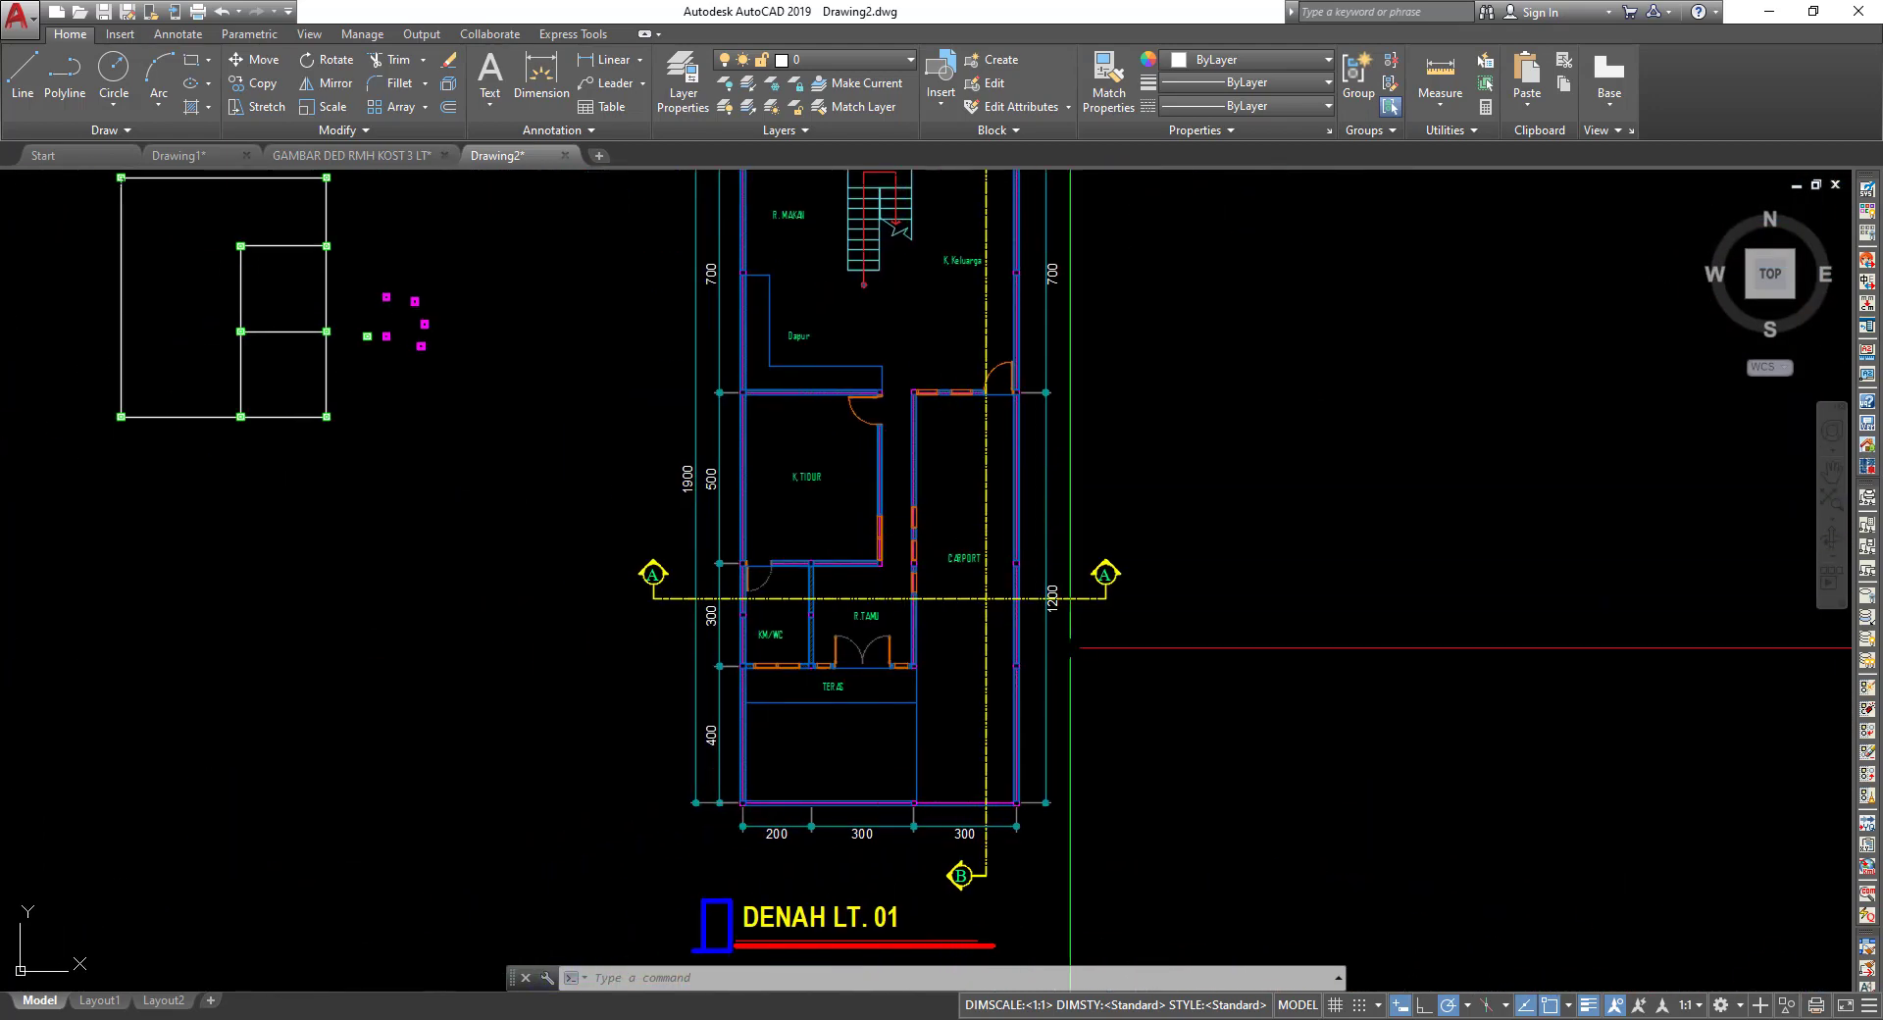